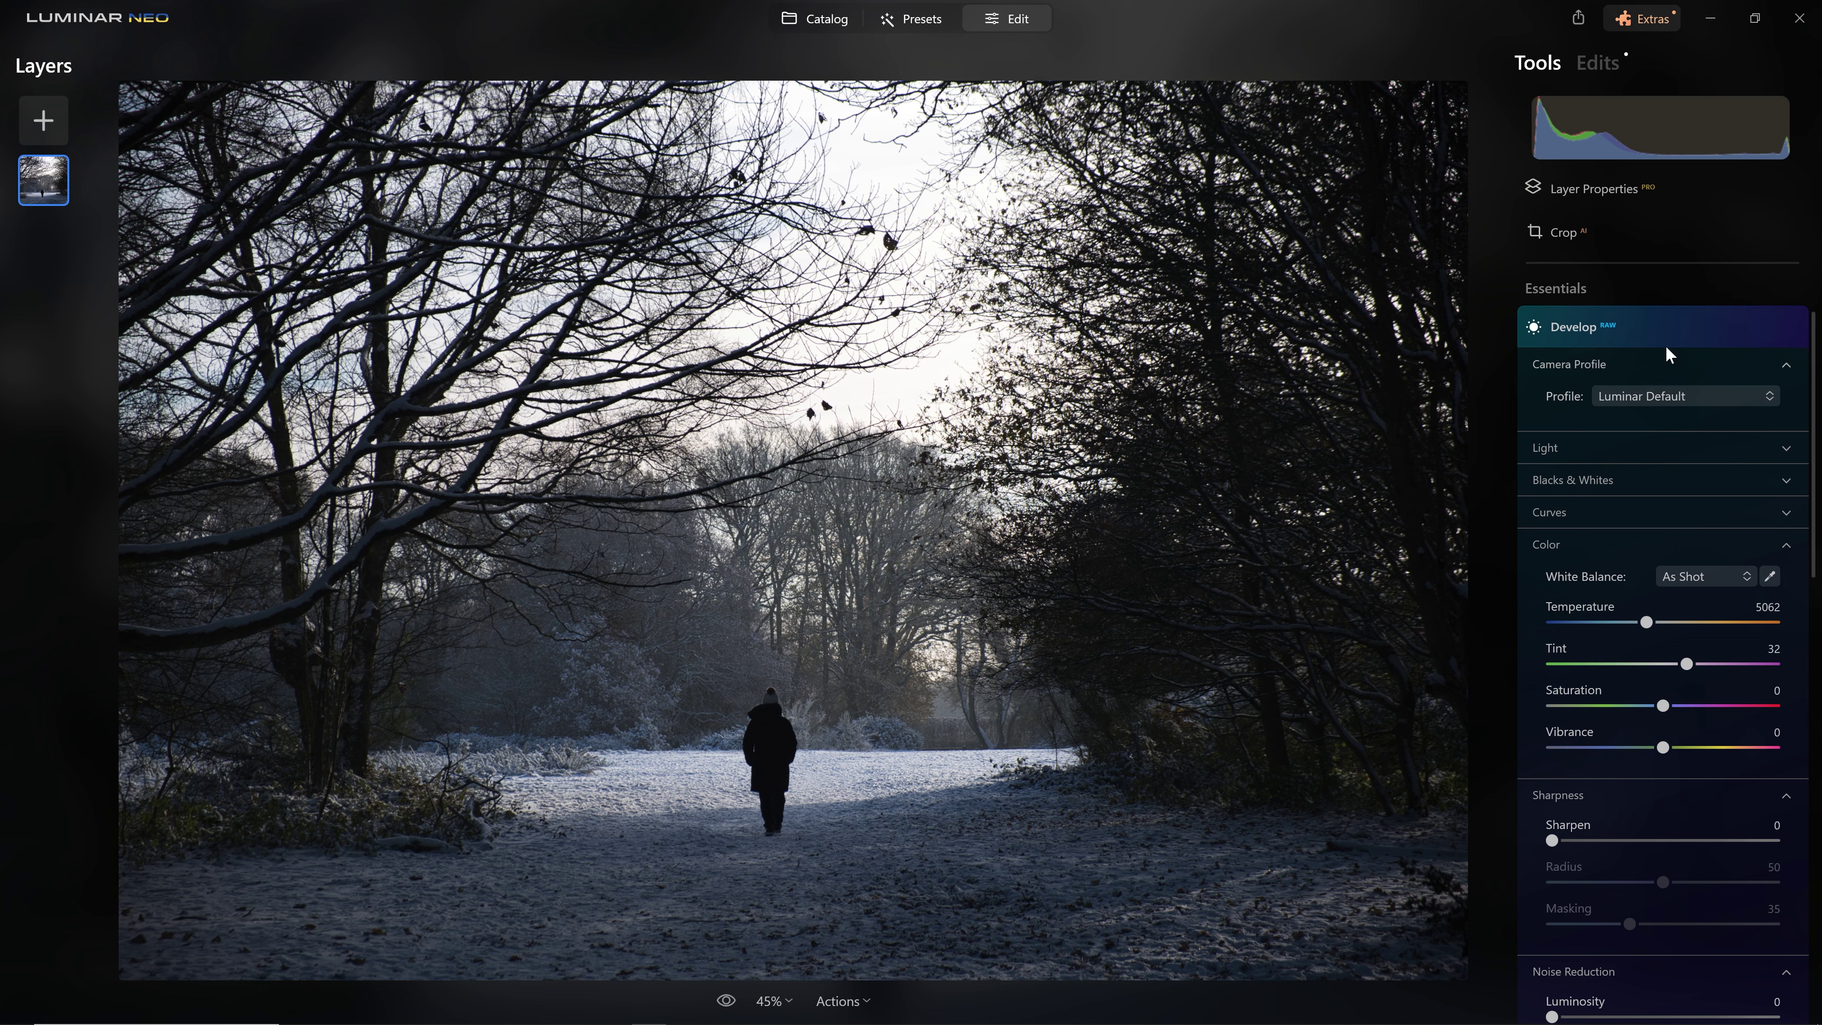
Set the photo's Develop light adjustments to exposure 0.98, highlights -40 and shadows 54.
click(1629, 320)
click(1563, 343)
click(1660, 441)
scroll(1658, 444, down, 3)
scroll(1606, 351, up, 2)
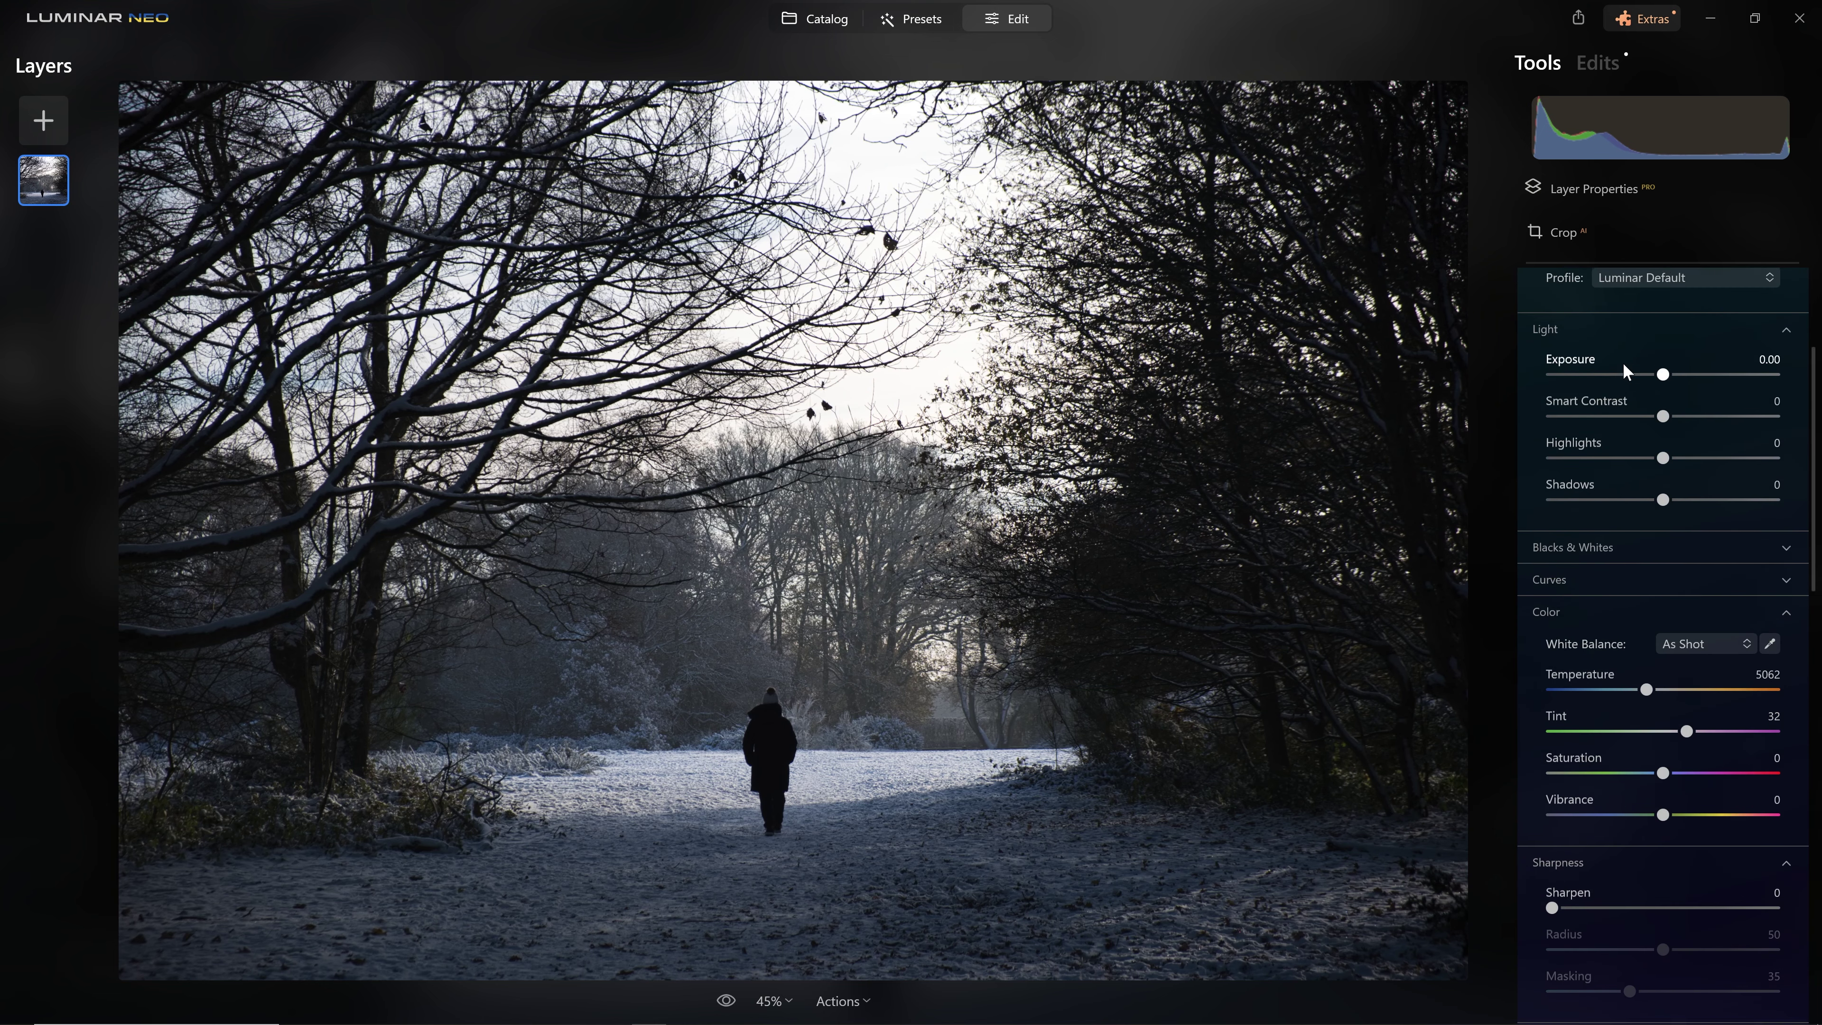
drag(1663, 381, 1685, 382)
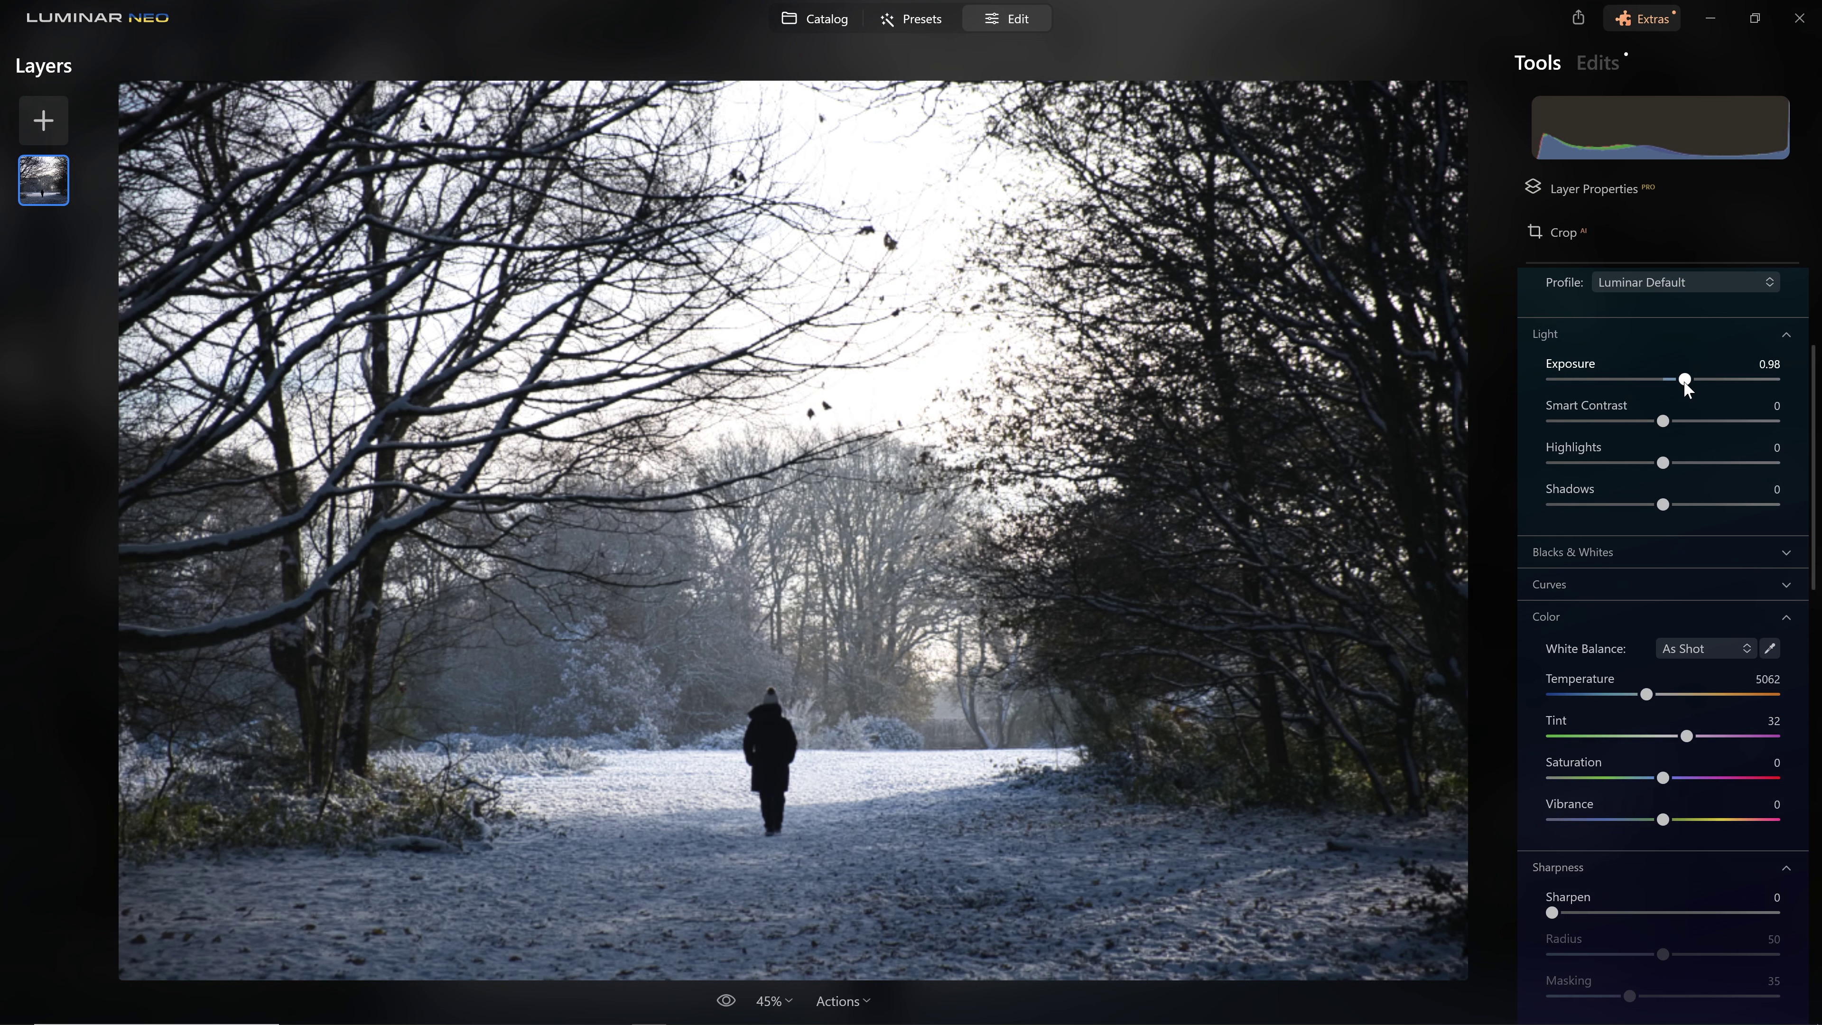
drag(1663, 464, 1716, 509)
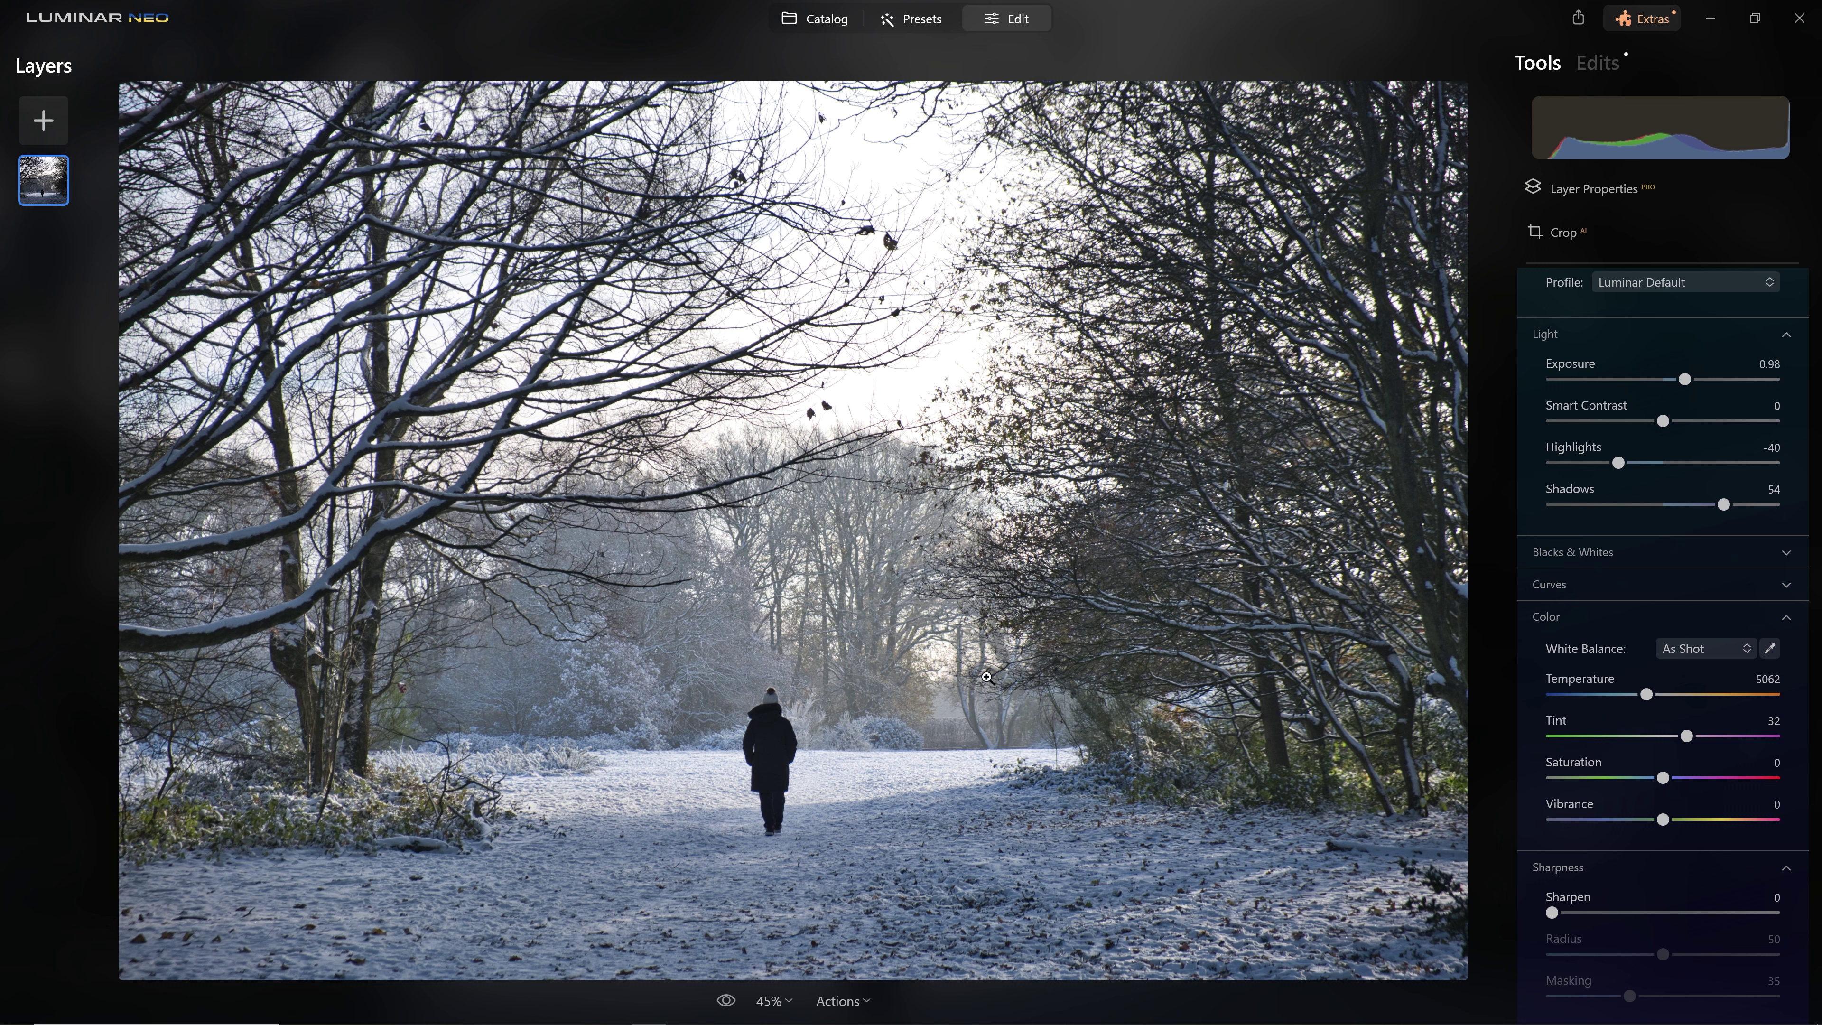
Lower the whites to -39 and check the photo with the clipping overlay before hiding it.
click(1642, 554)
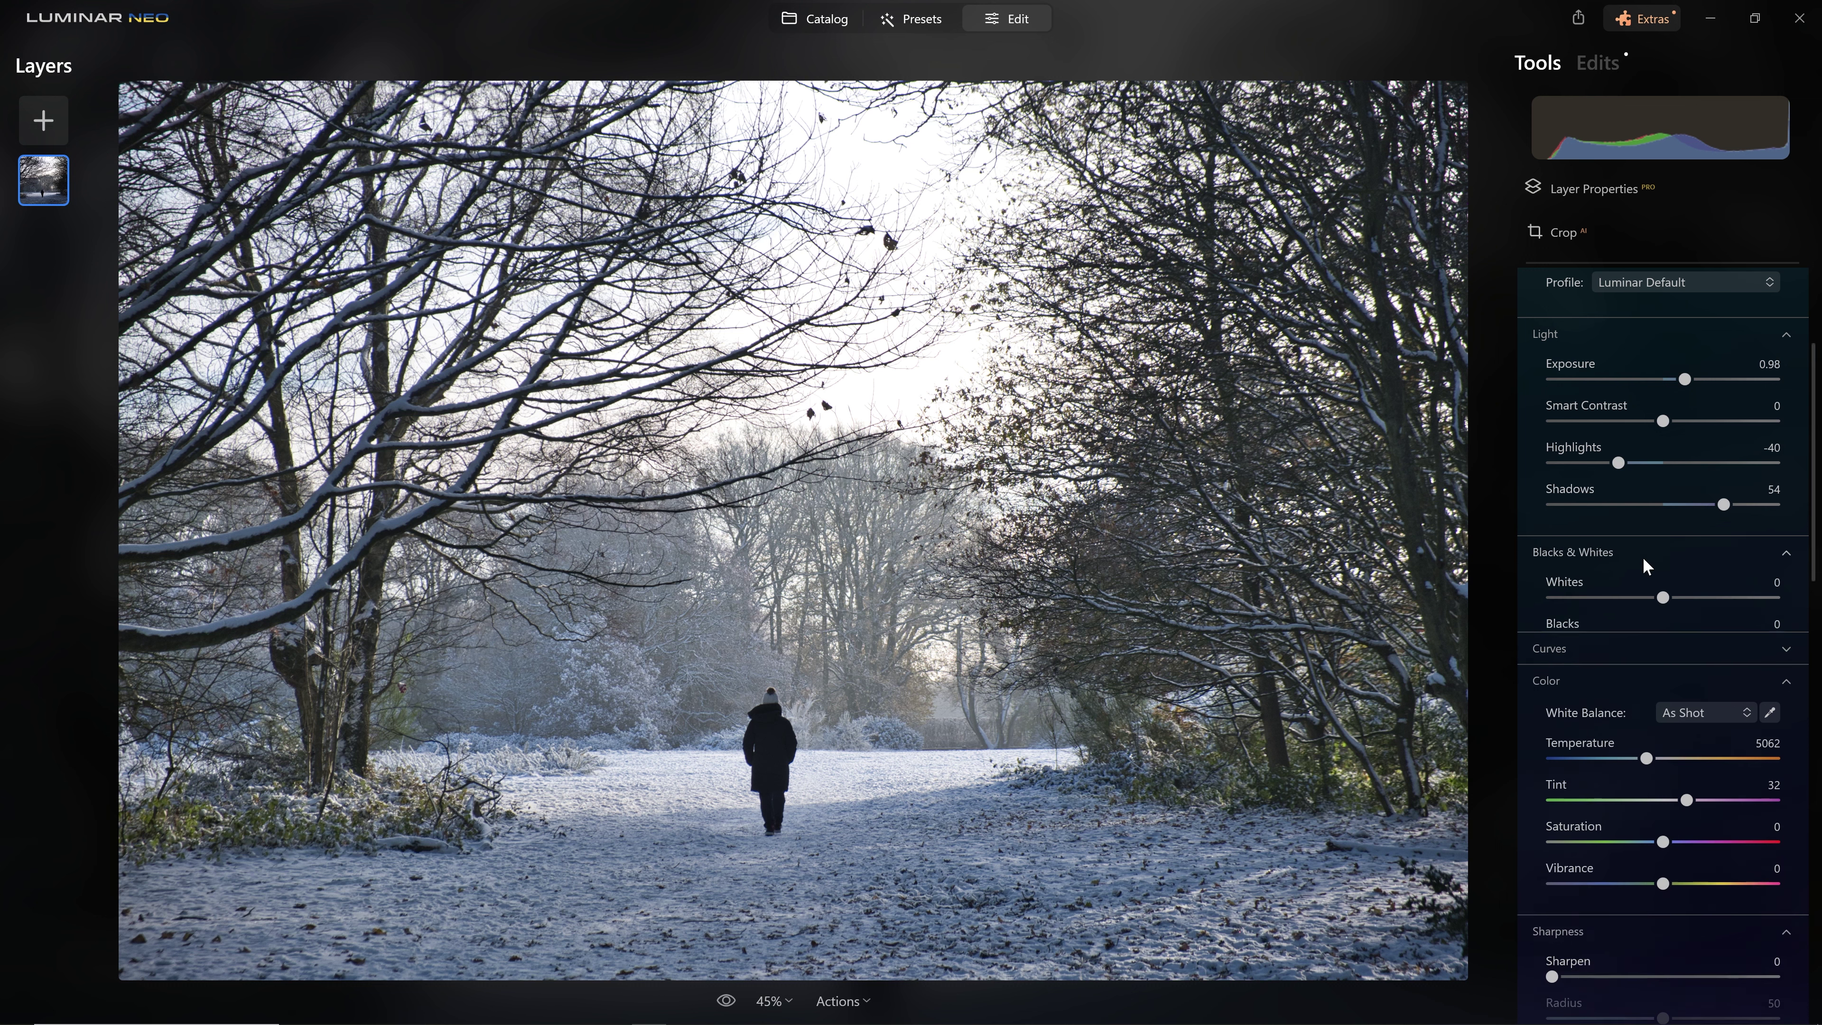
drag(1662, 596, 1635, 597)
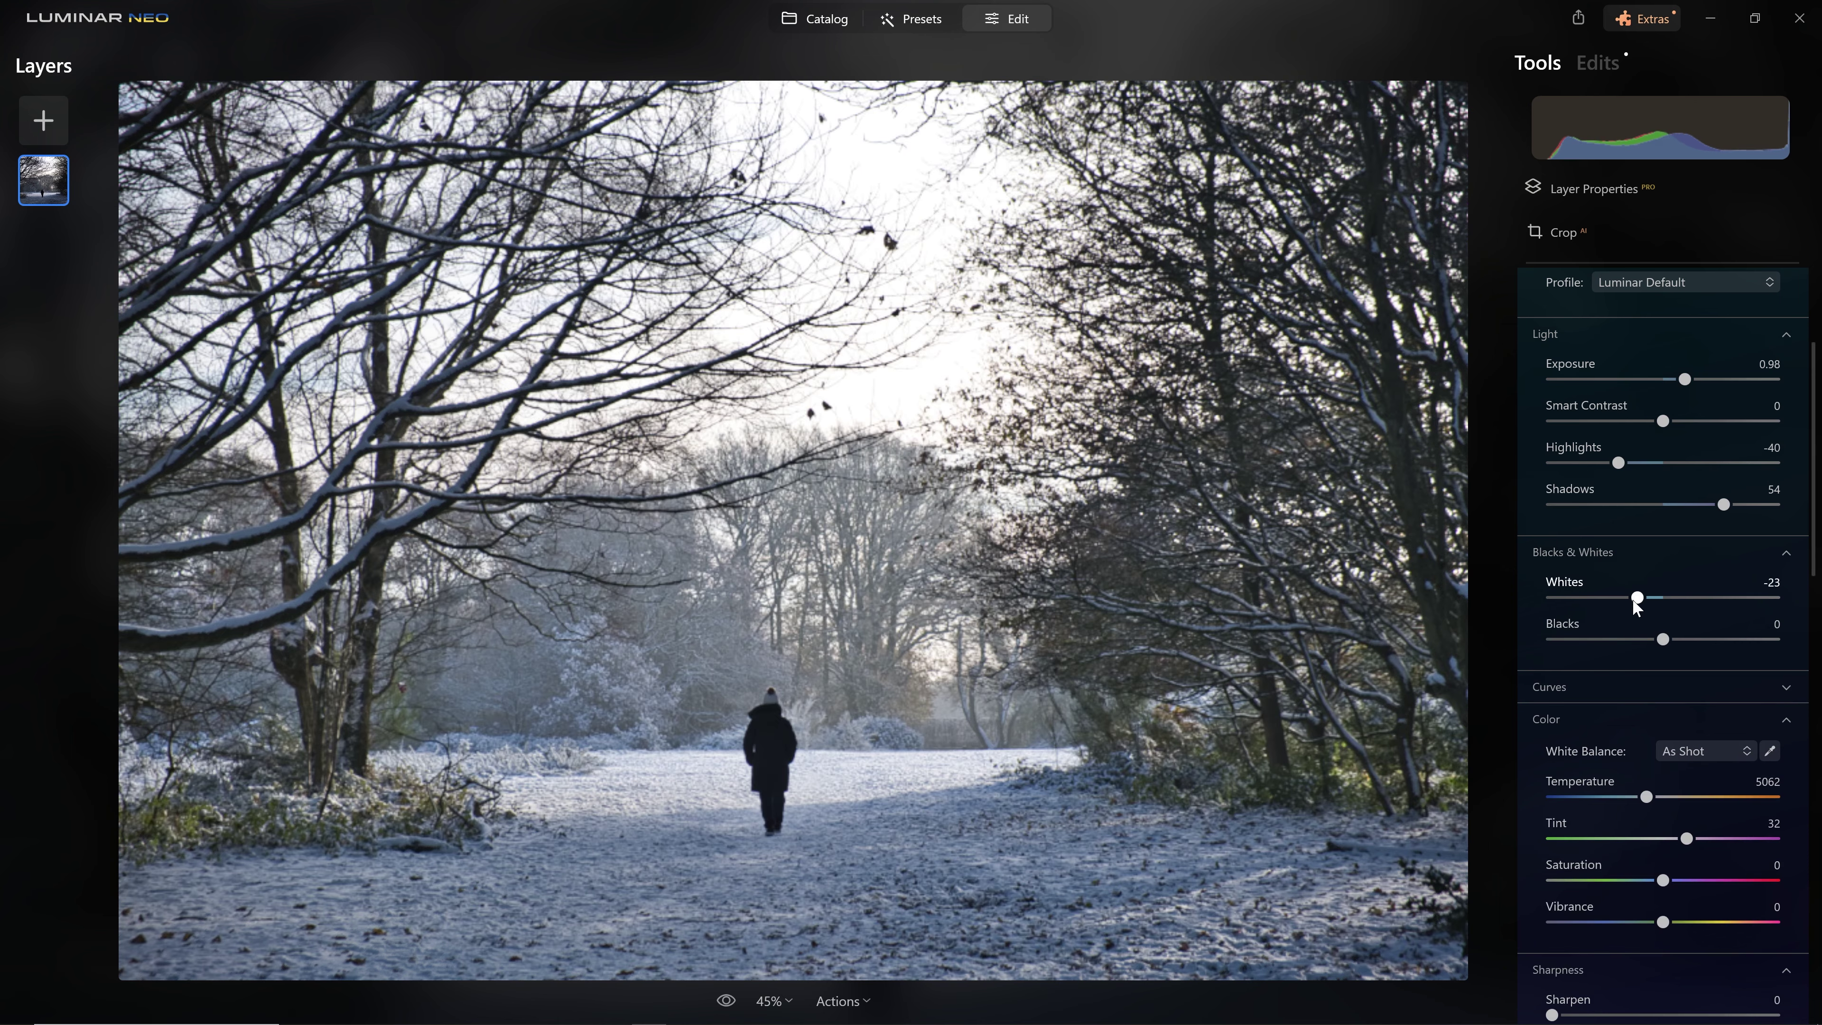
key(j)
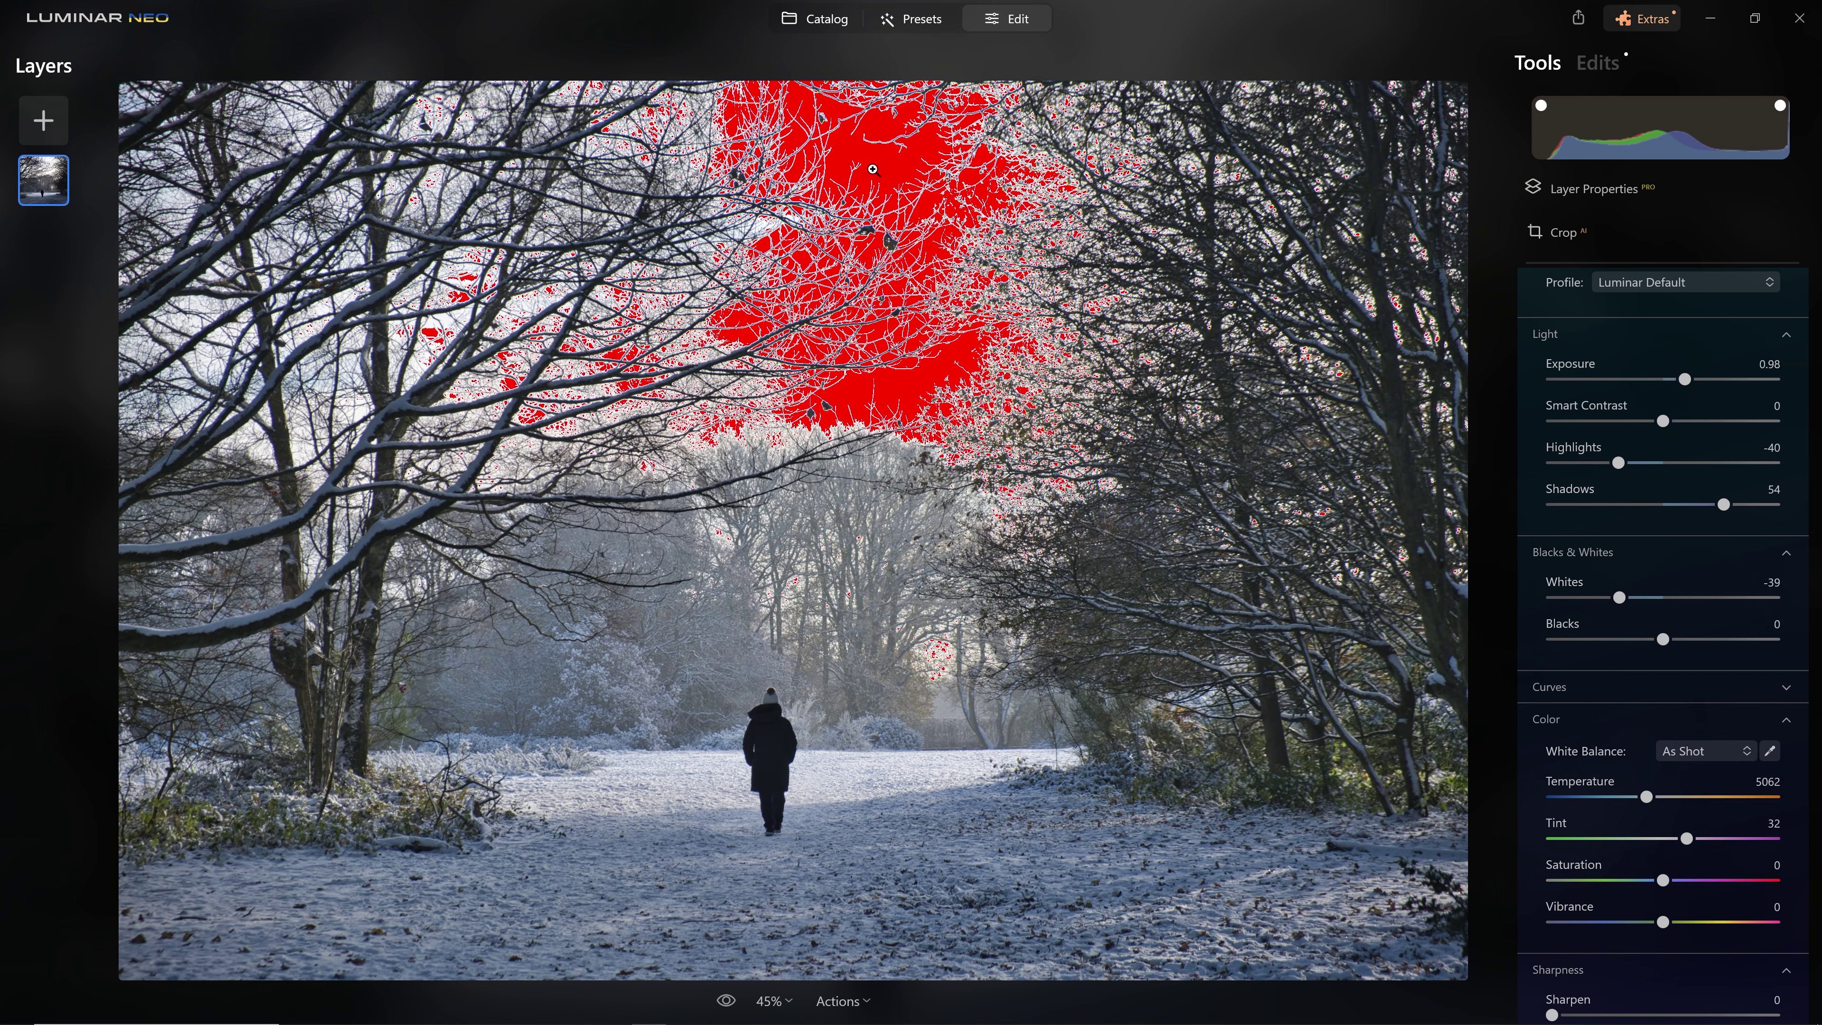
key(j)
key(j)
click(1781, 106)
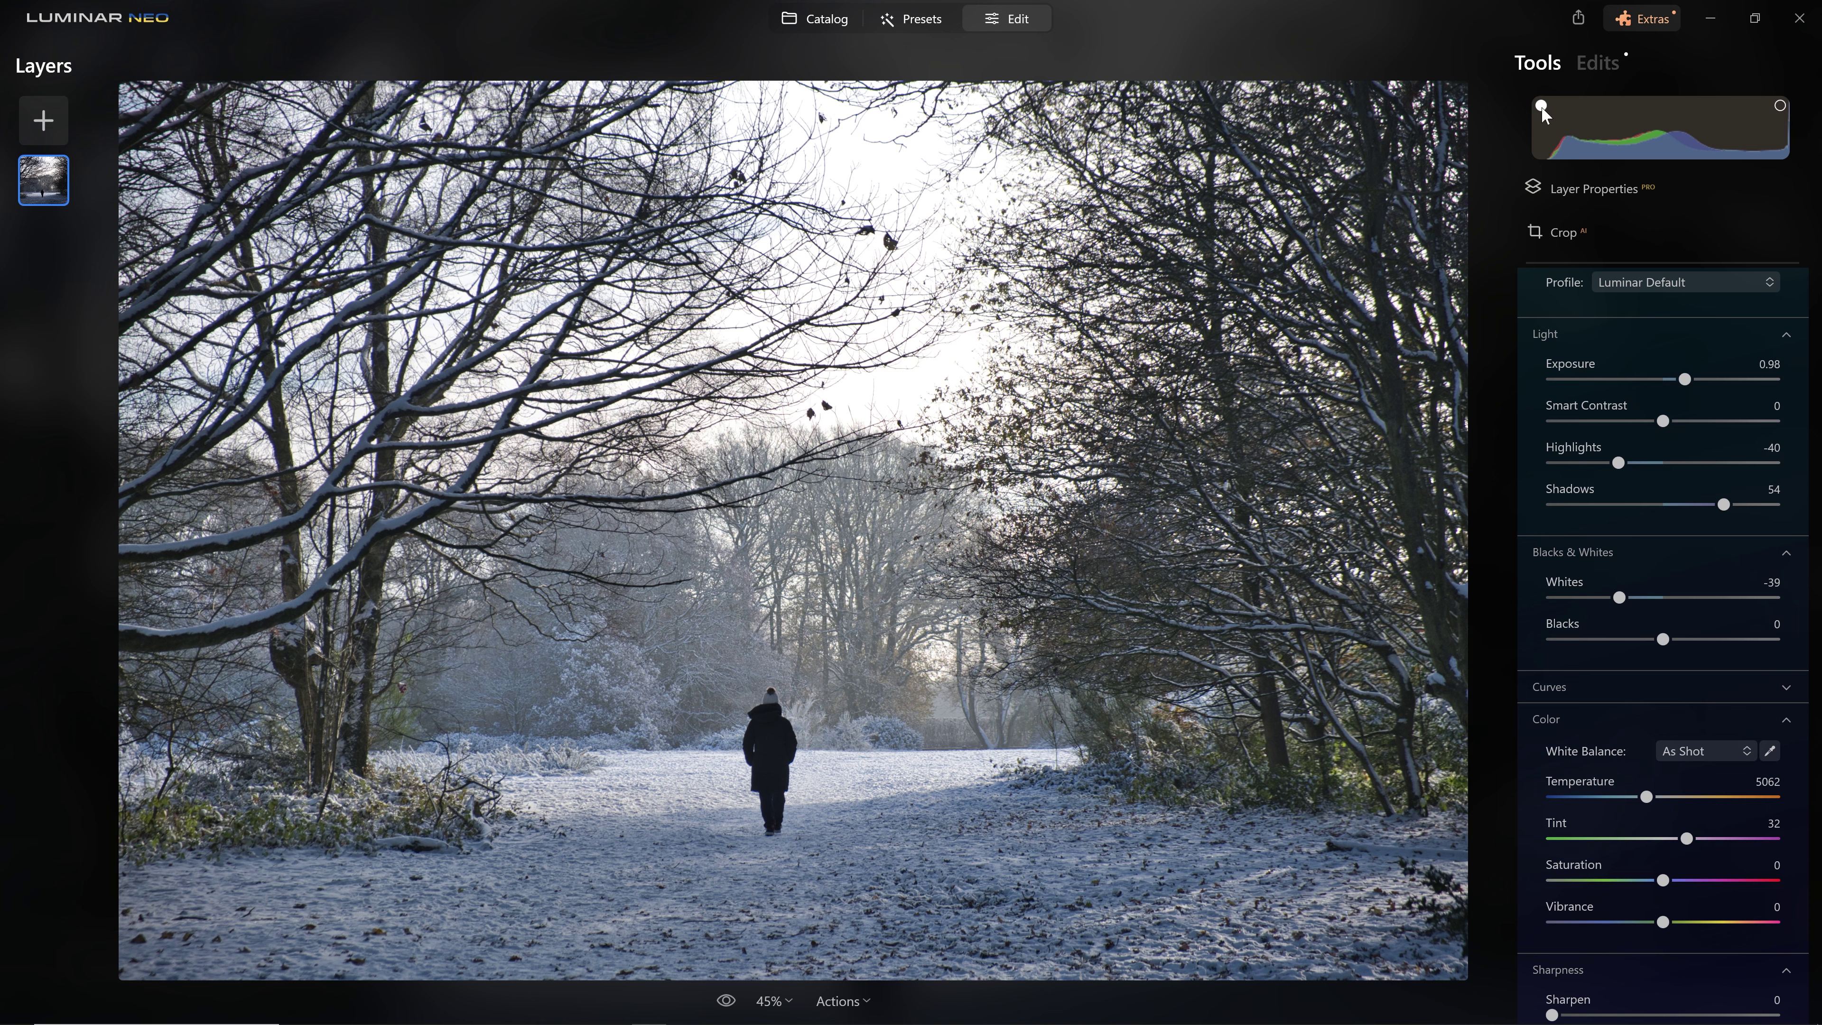
Recover the bright sky with highlights at -54, exposure at 0.56 and whites at -73.
mouse_move(1619, 462)
mouse_down()
mouse_move(1547, 465)
mouse_move(1602, 476)
mouse_up()
drag(1684, 383, 1677, 383)
drag(1619, 597, 1580, 597)
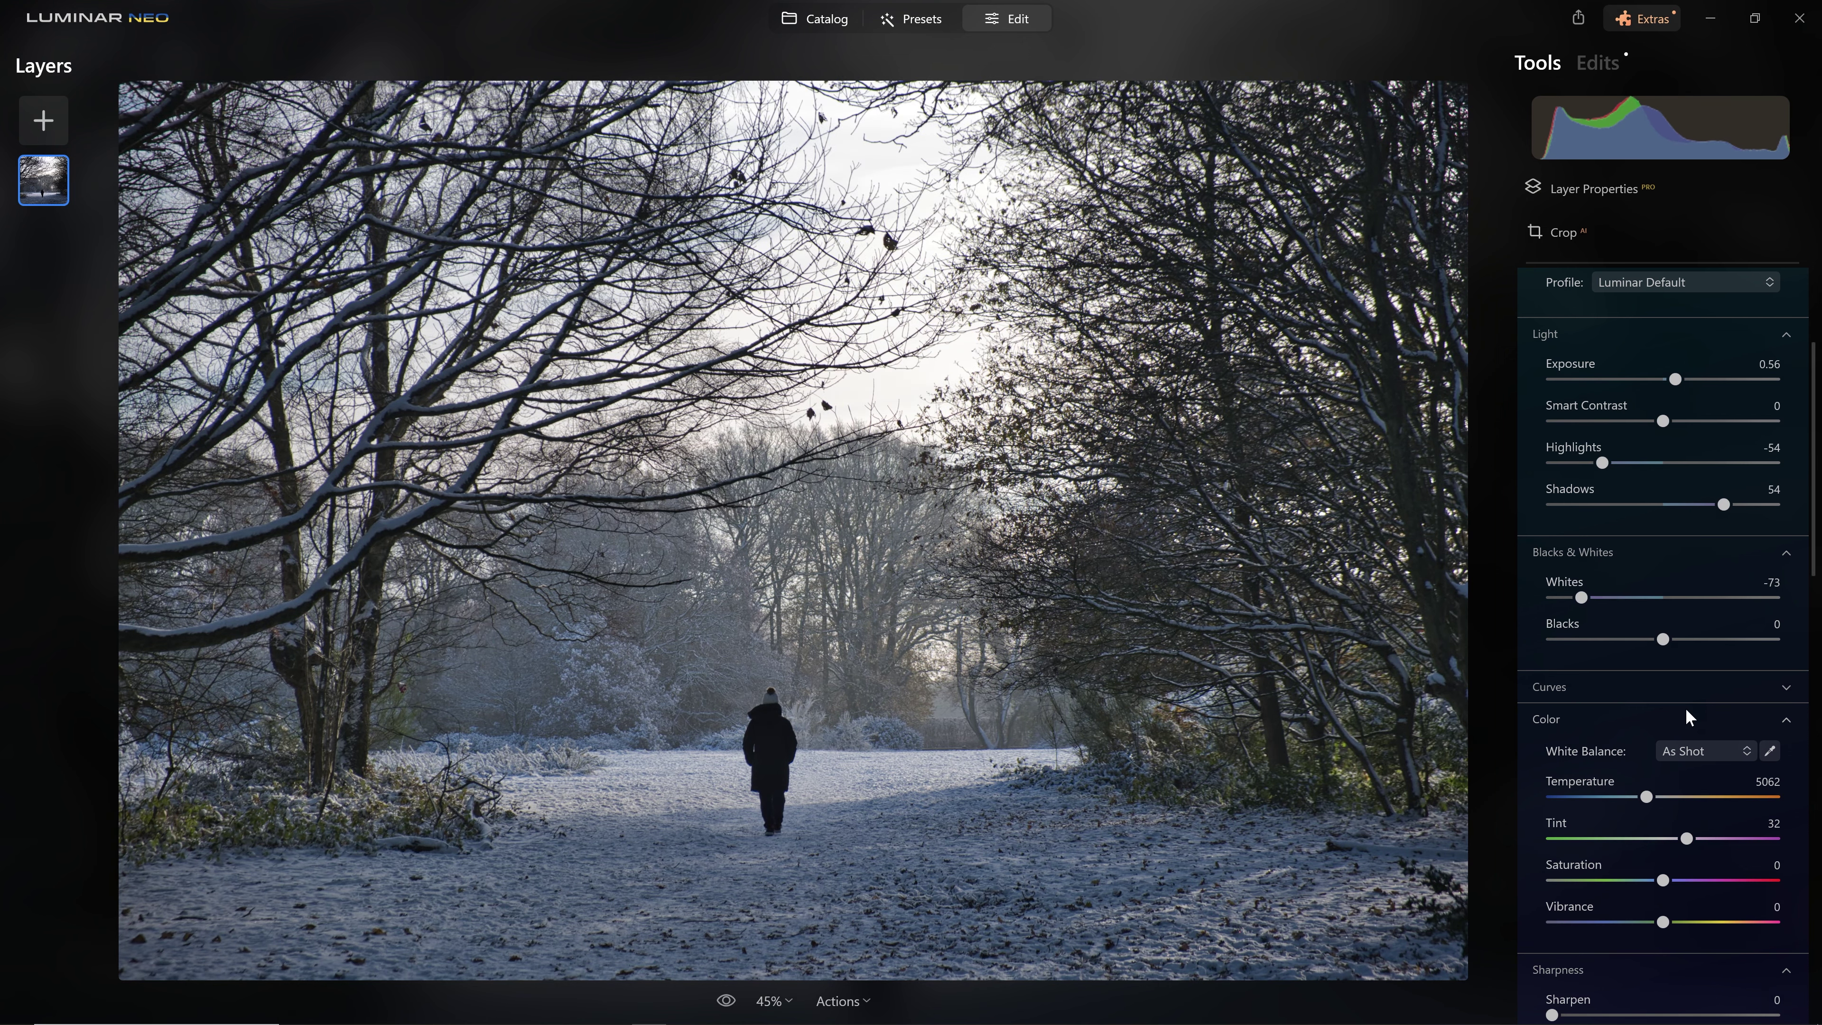
Warm the white balance to temperature 18182 and tint 46, and mute the colours with saturation -21 and vibrance -45.
scroll(1686, 707, down, 3)
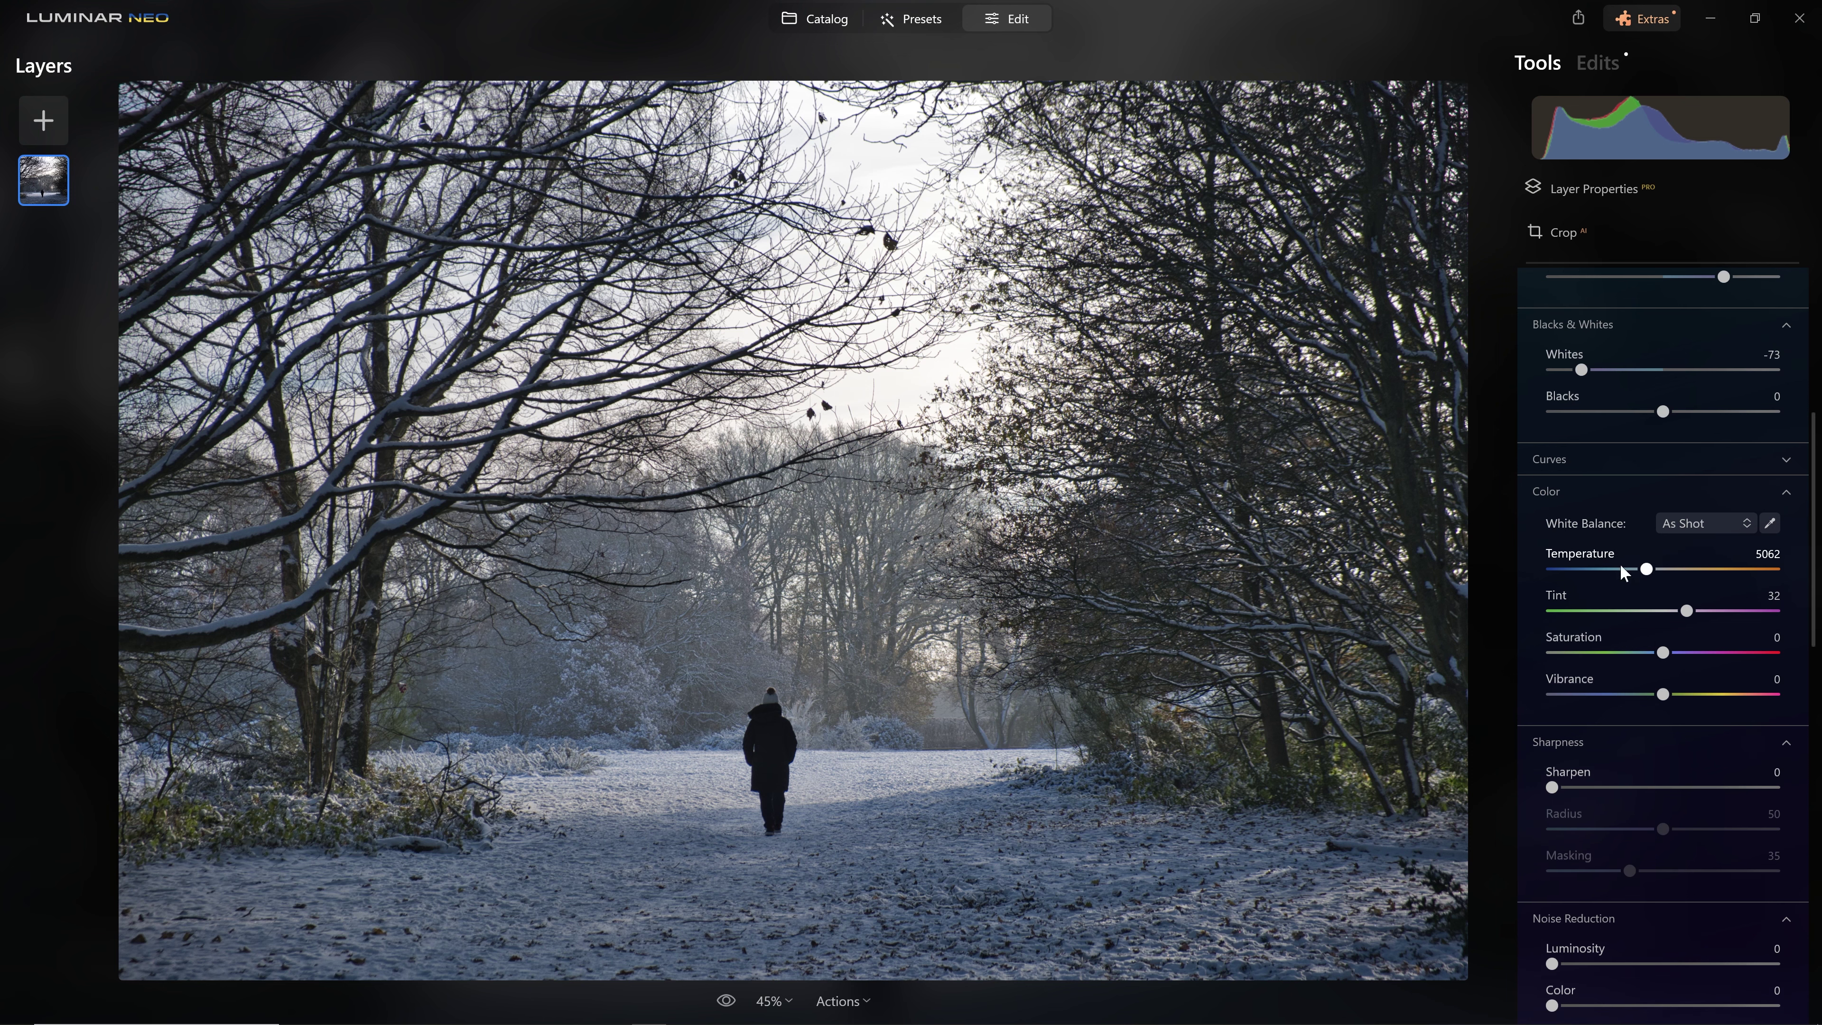
drag(1644, 571, 1697, 612)
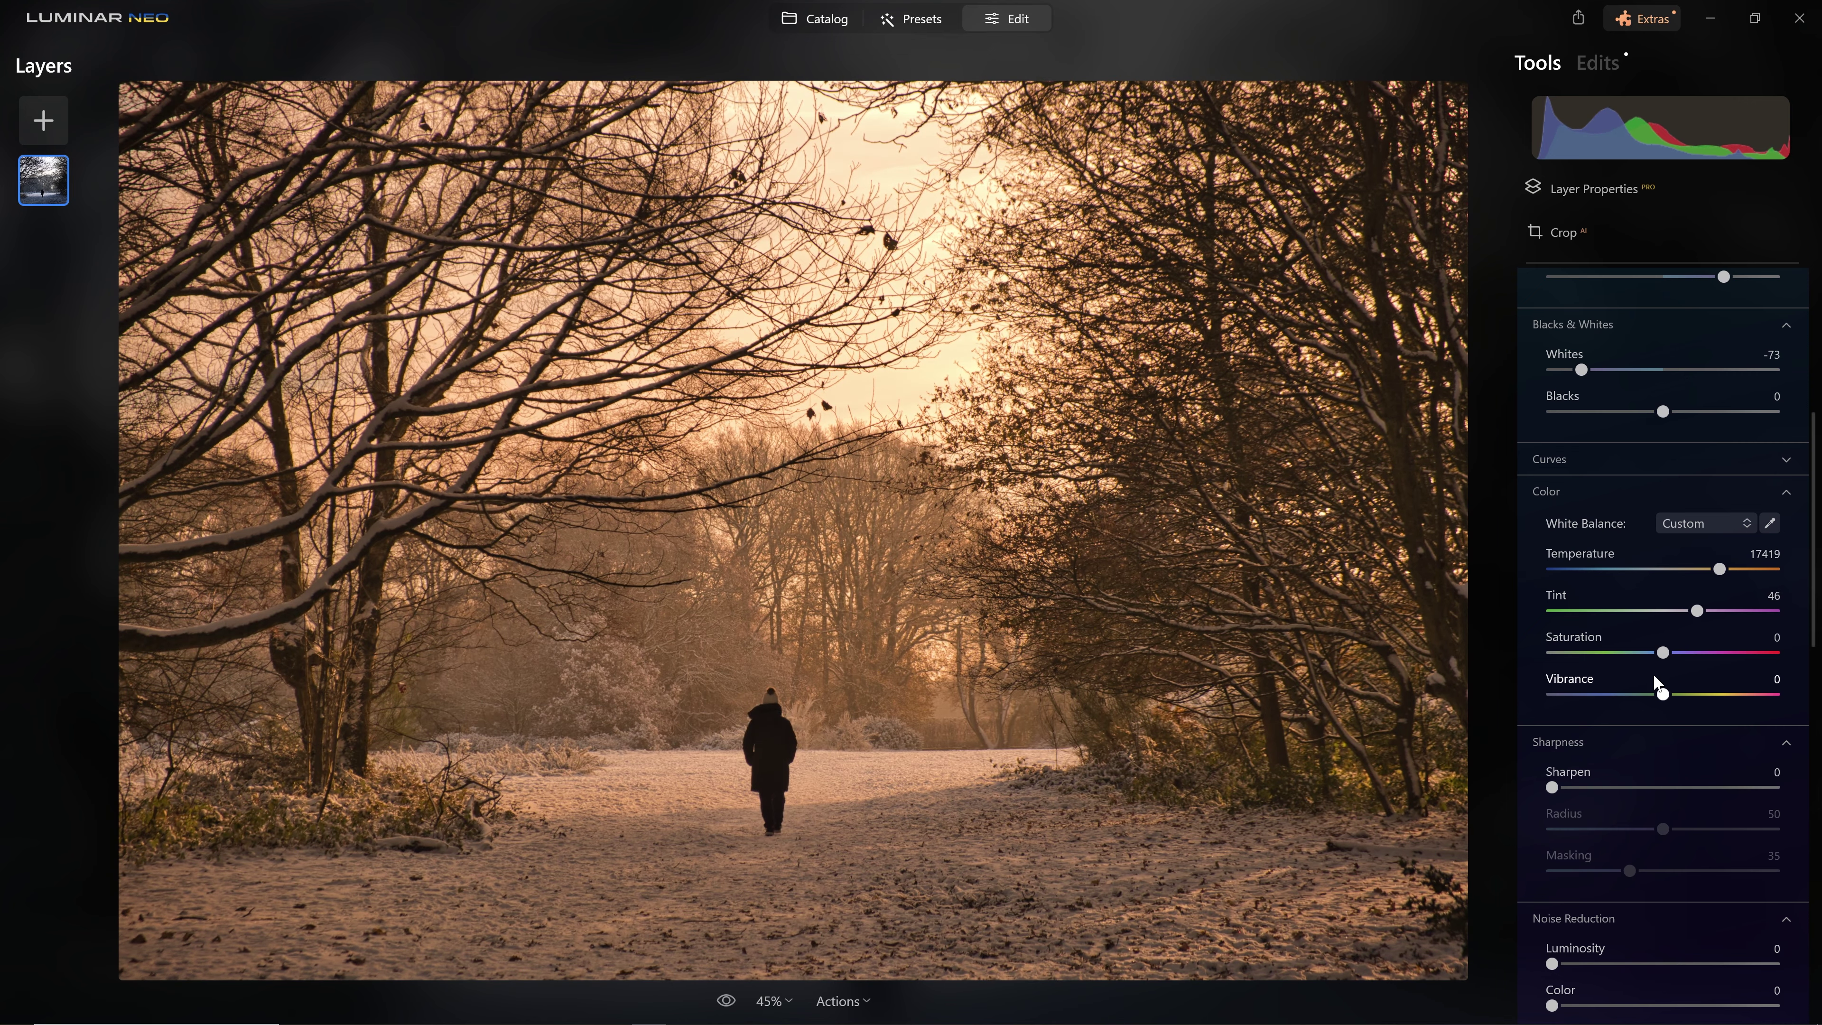
mouse_move(1661, 654)
mouse_down()
mouse_move(1624, 654)
mouse_move(1668, 653)
mouse_up()
mouse_move(1720, 569)
mouse_down()
mouse_move(1761, 574)
mouse_move(1536, 573)
mouse_move(1735, 579)
mouse_move(1720, 575)
mouse_up()
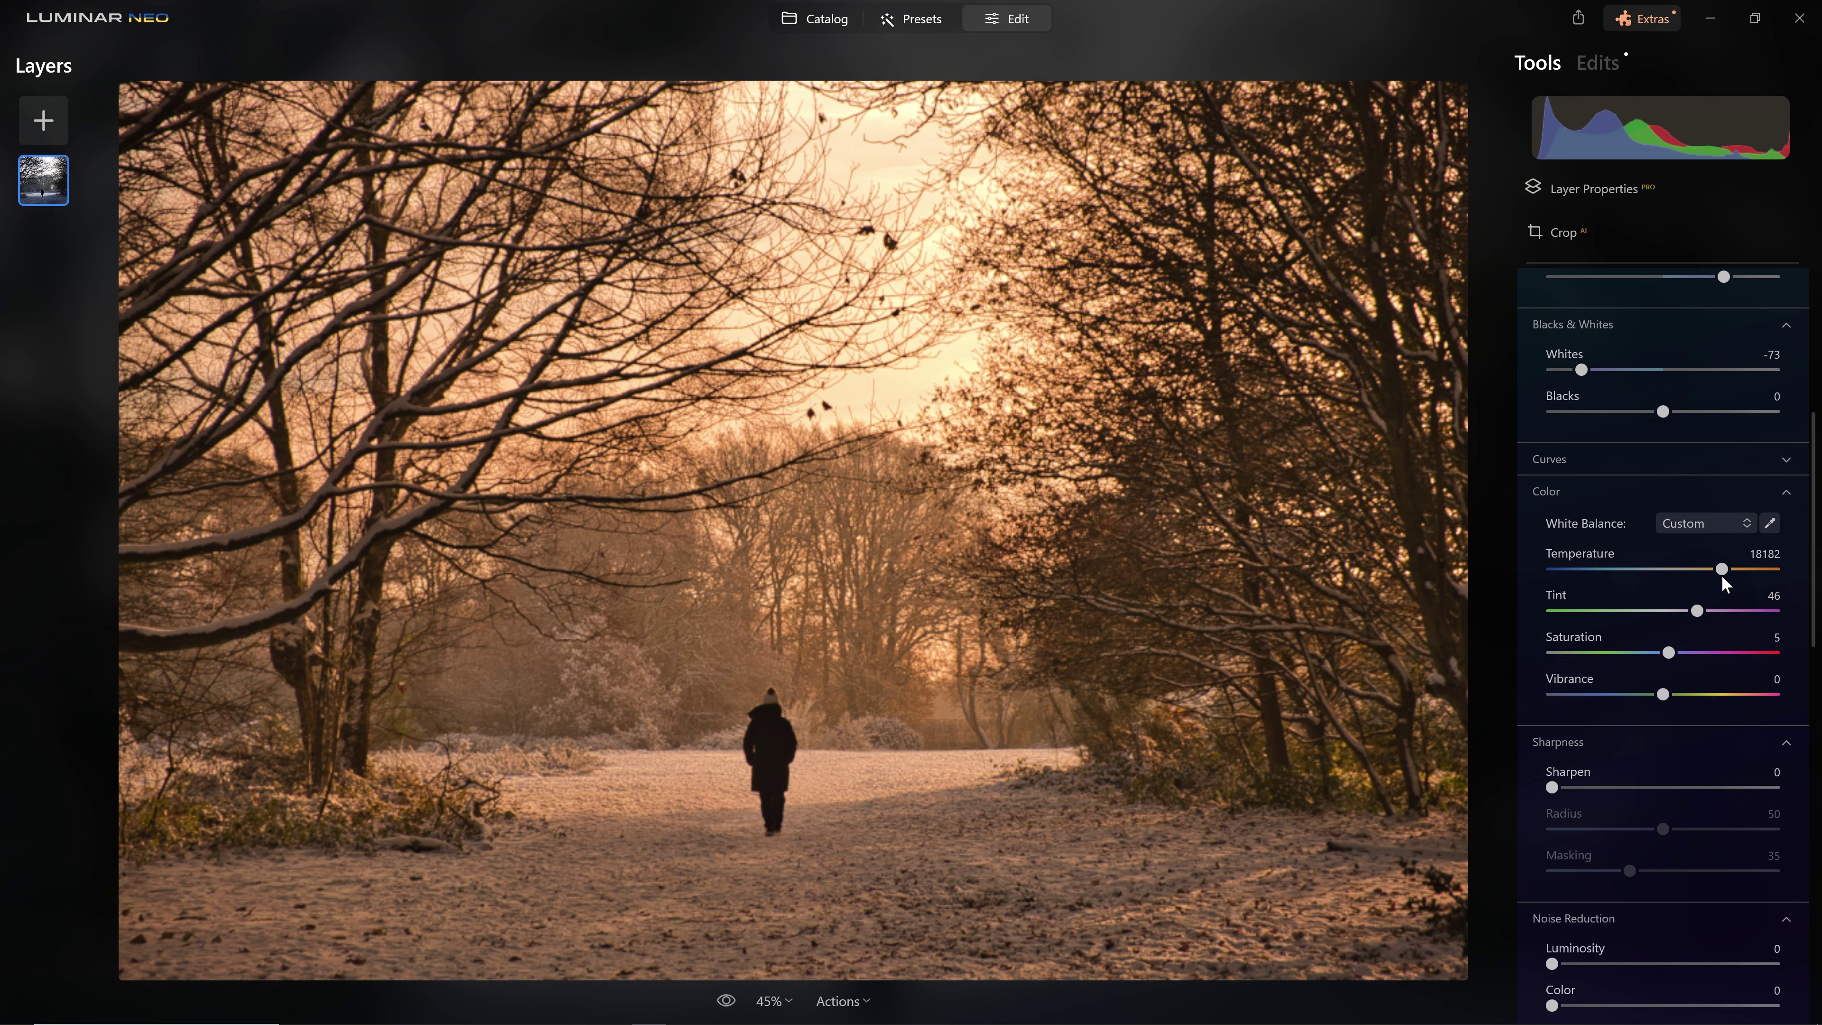
drag(1663, 653, 1659, 695)
click(1618, 696)
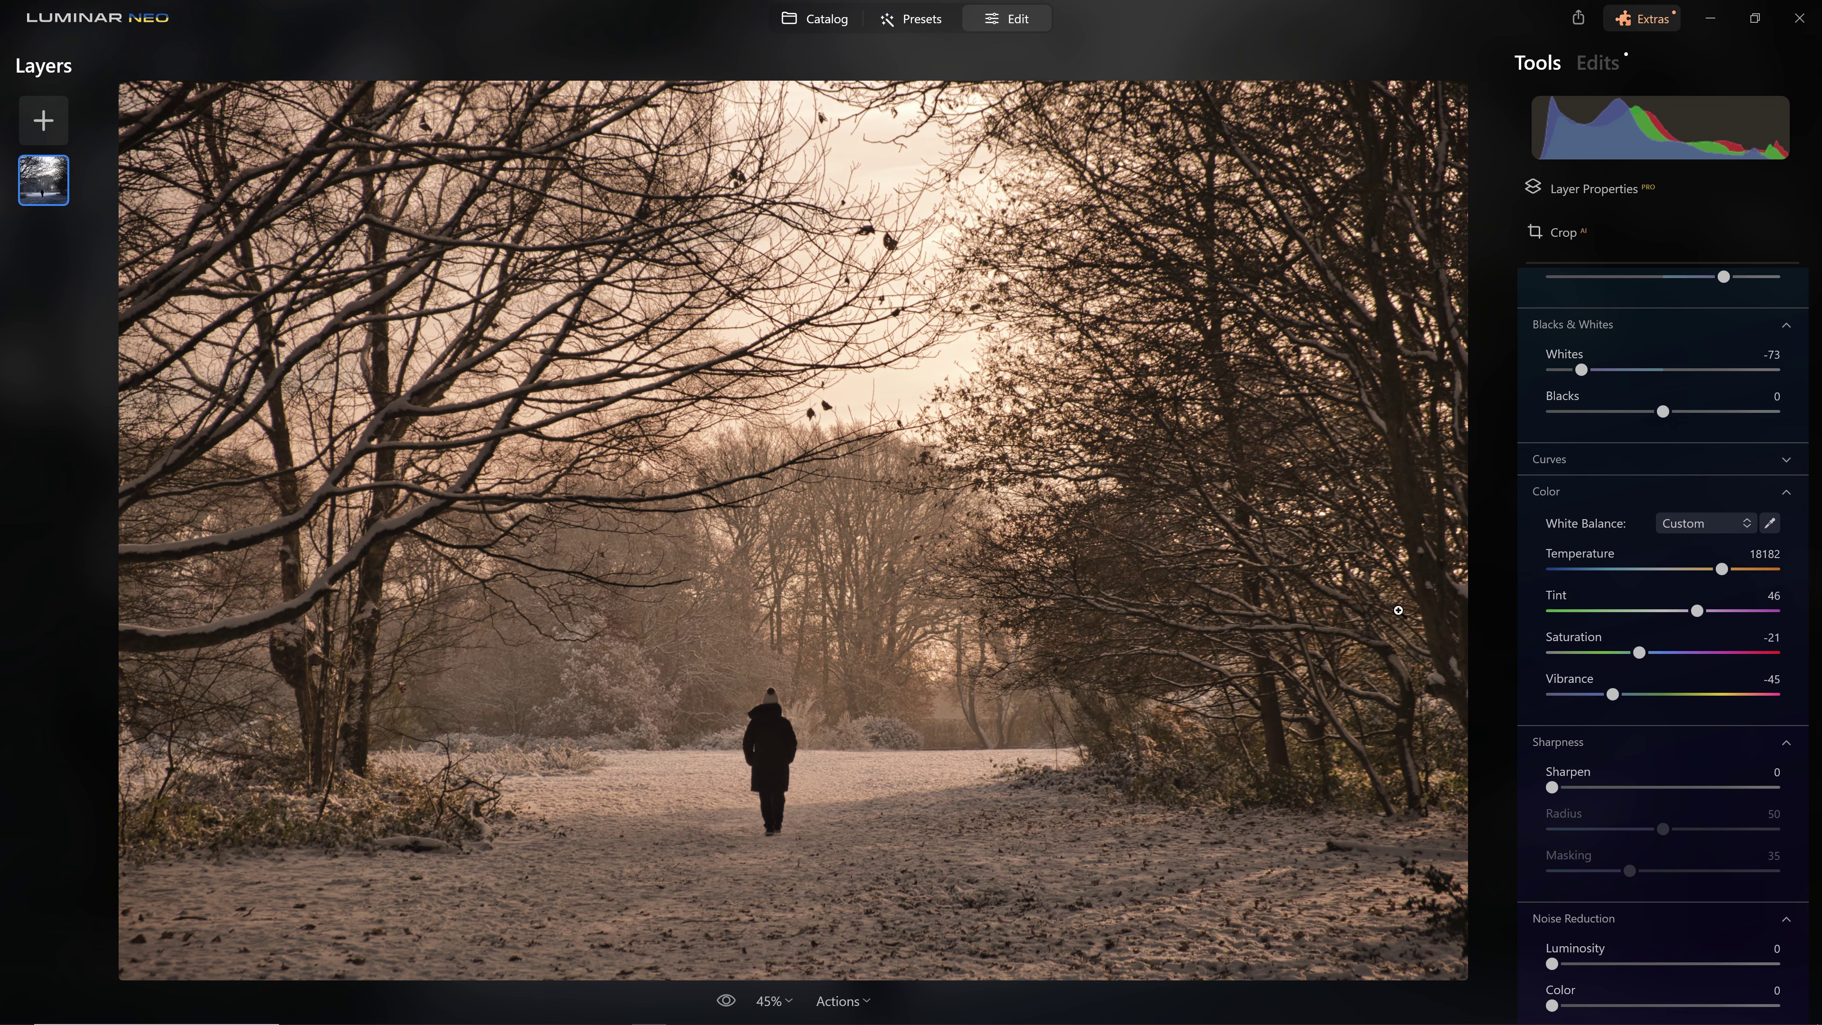
Sharpen the photo with a Sharpen amount of 25.
scroll(1606, 775, down, 2)
click(1625, 673)
drag(1646, 676, 1607, 676)
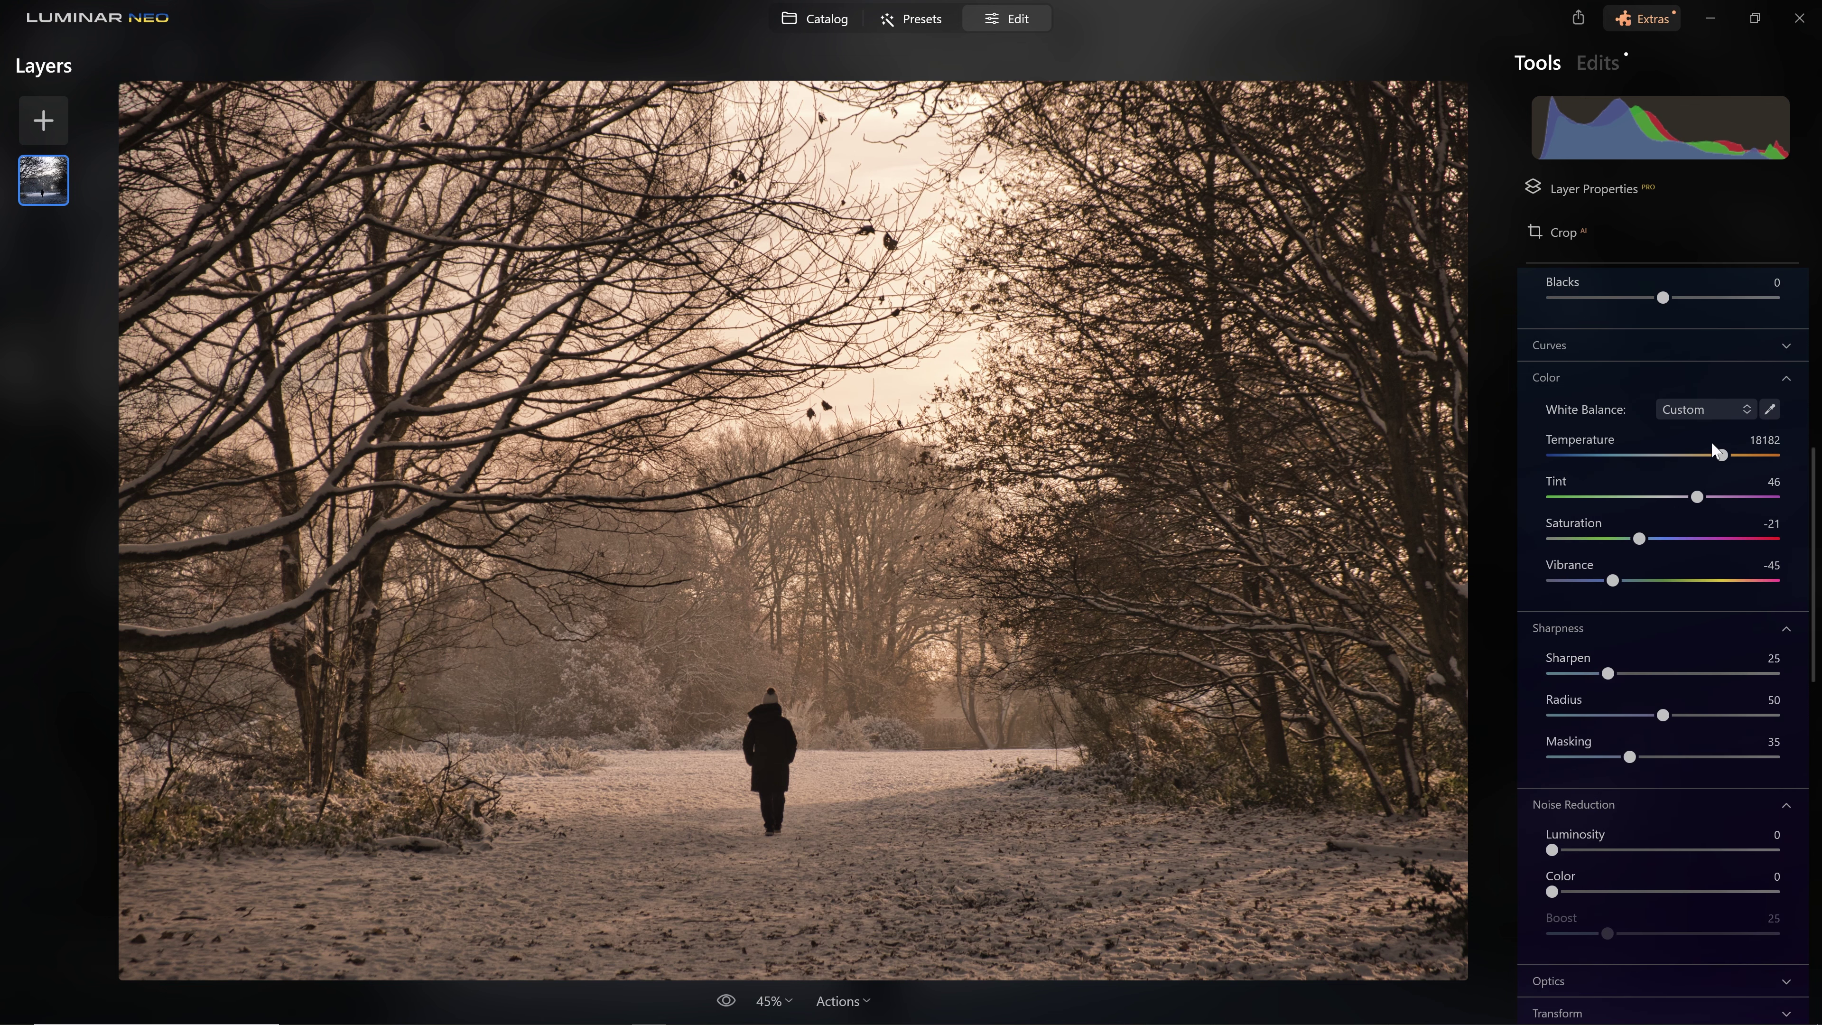
click(1651, 538)
Try Enhance's Accent at 100, compare the photo with and without it, and reduce Accent to 35.
scroll(1644, 606, down, 2)
scroll(1644, 606, down, 6)
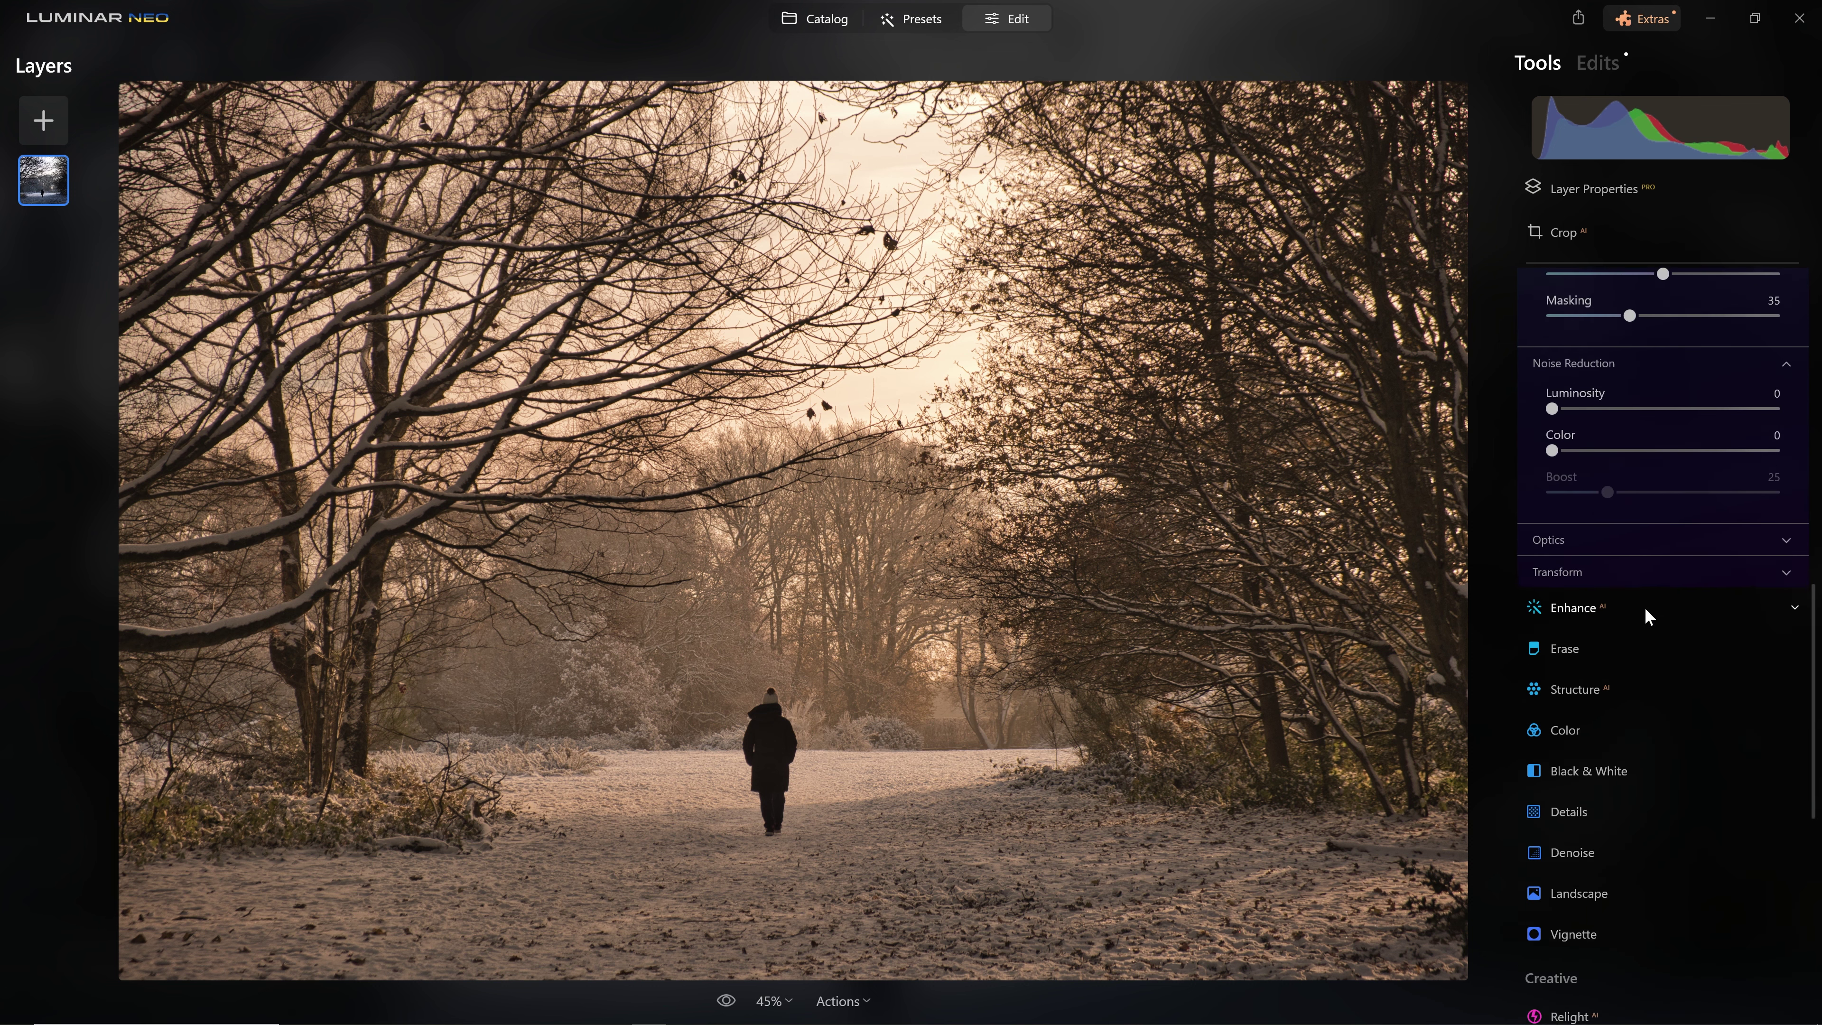
click(1608, 595)
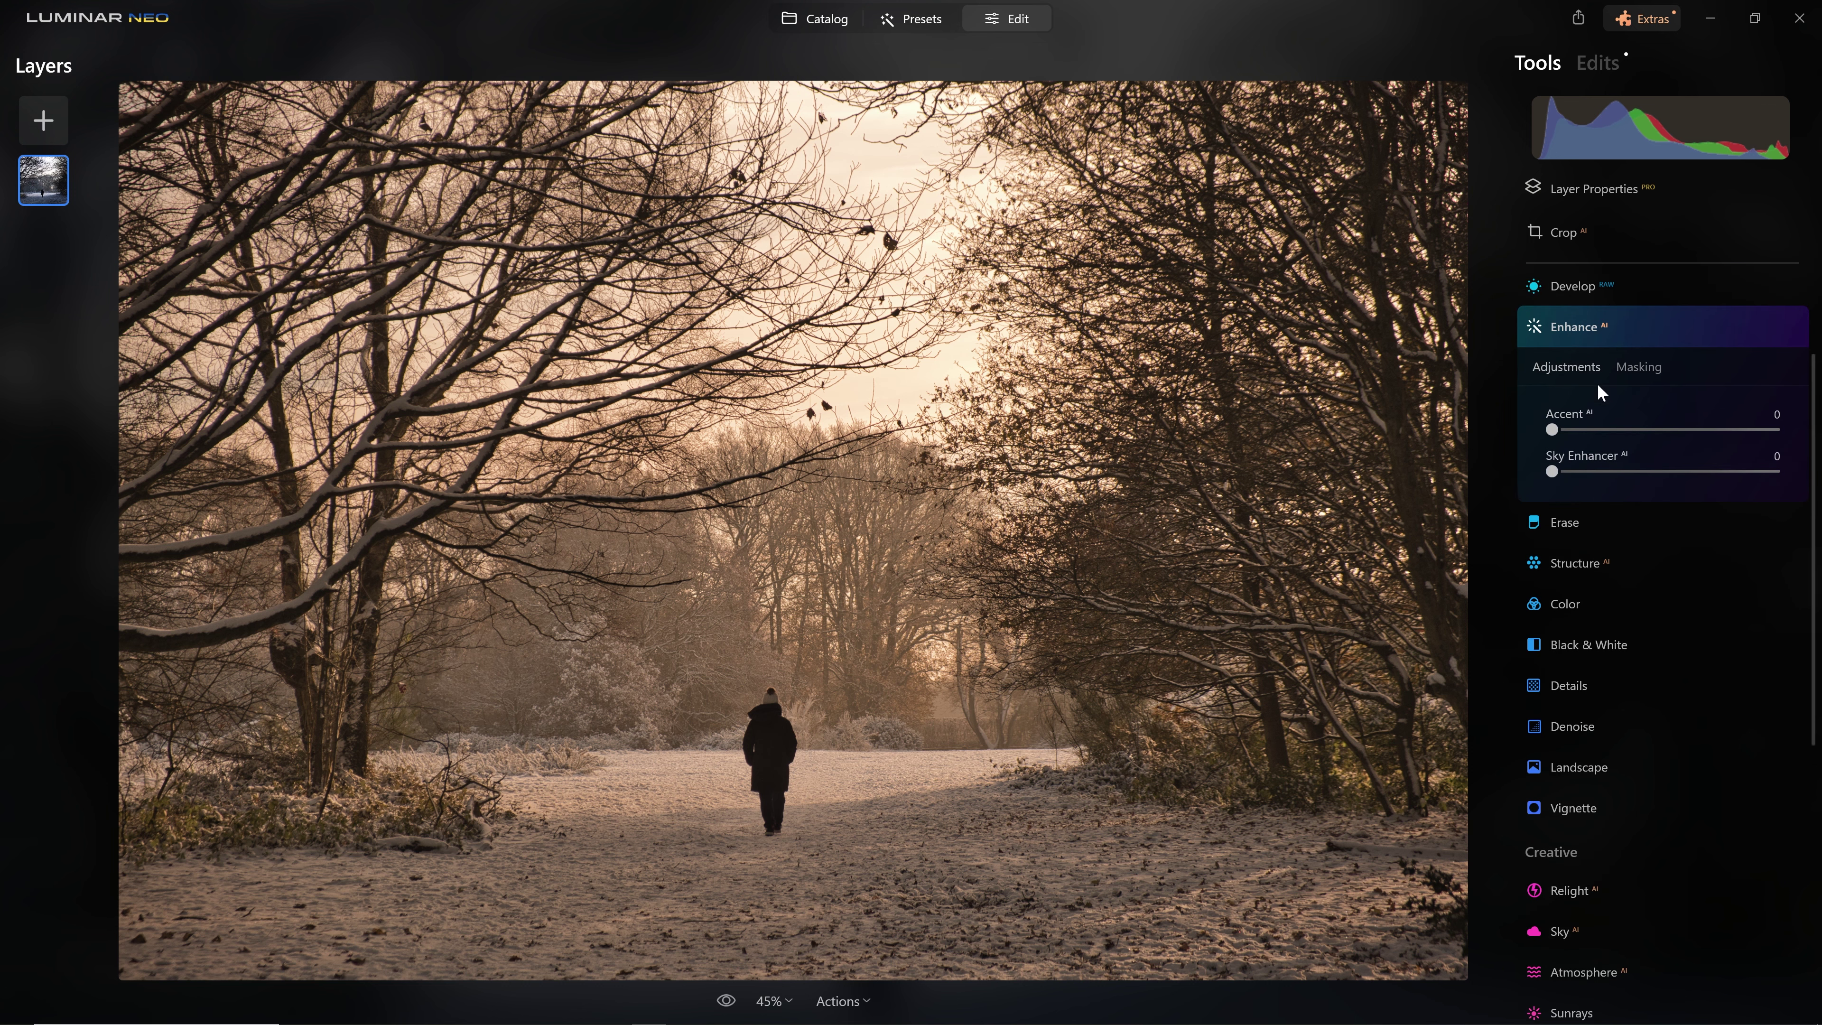
drag(1554, 429, 1793, 452)
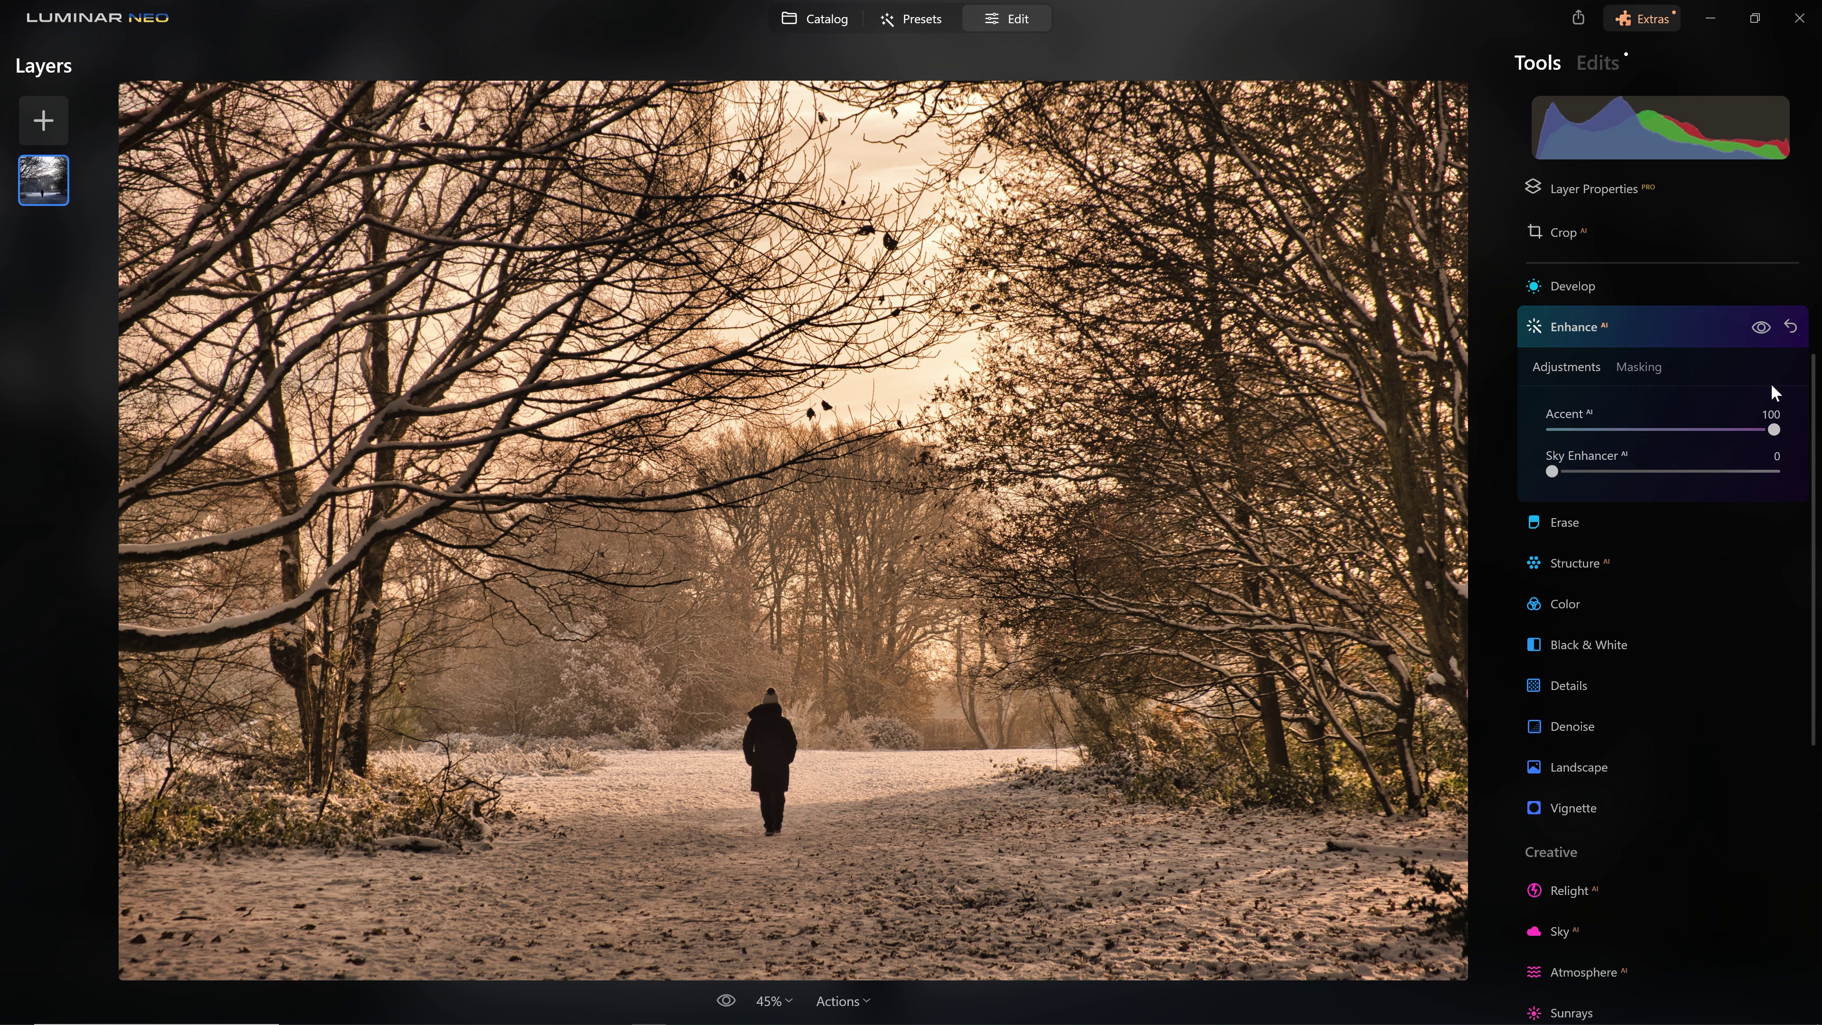
click(1763, 328)
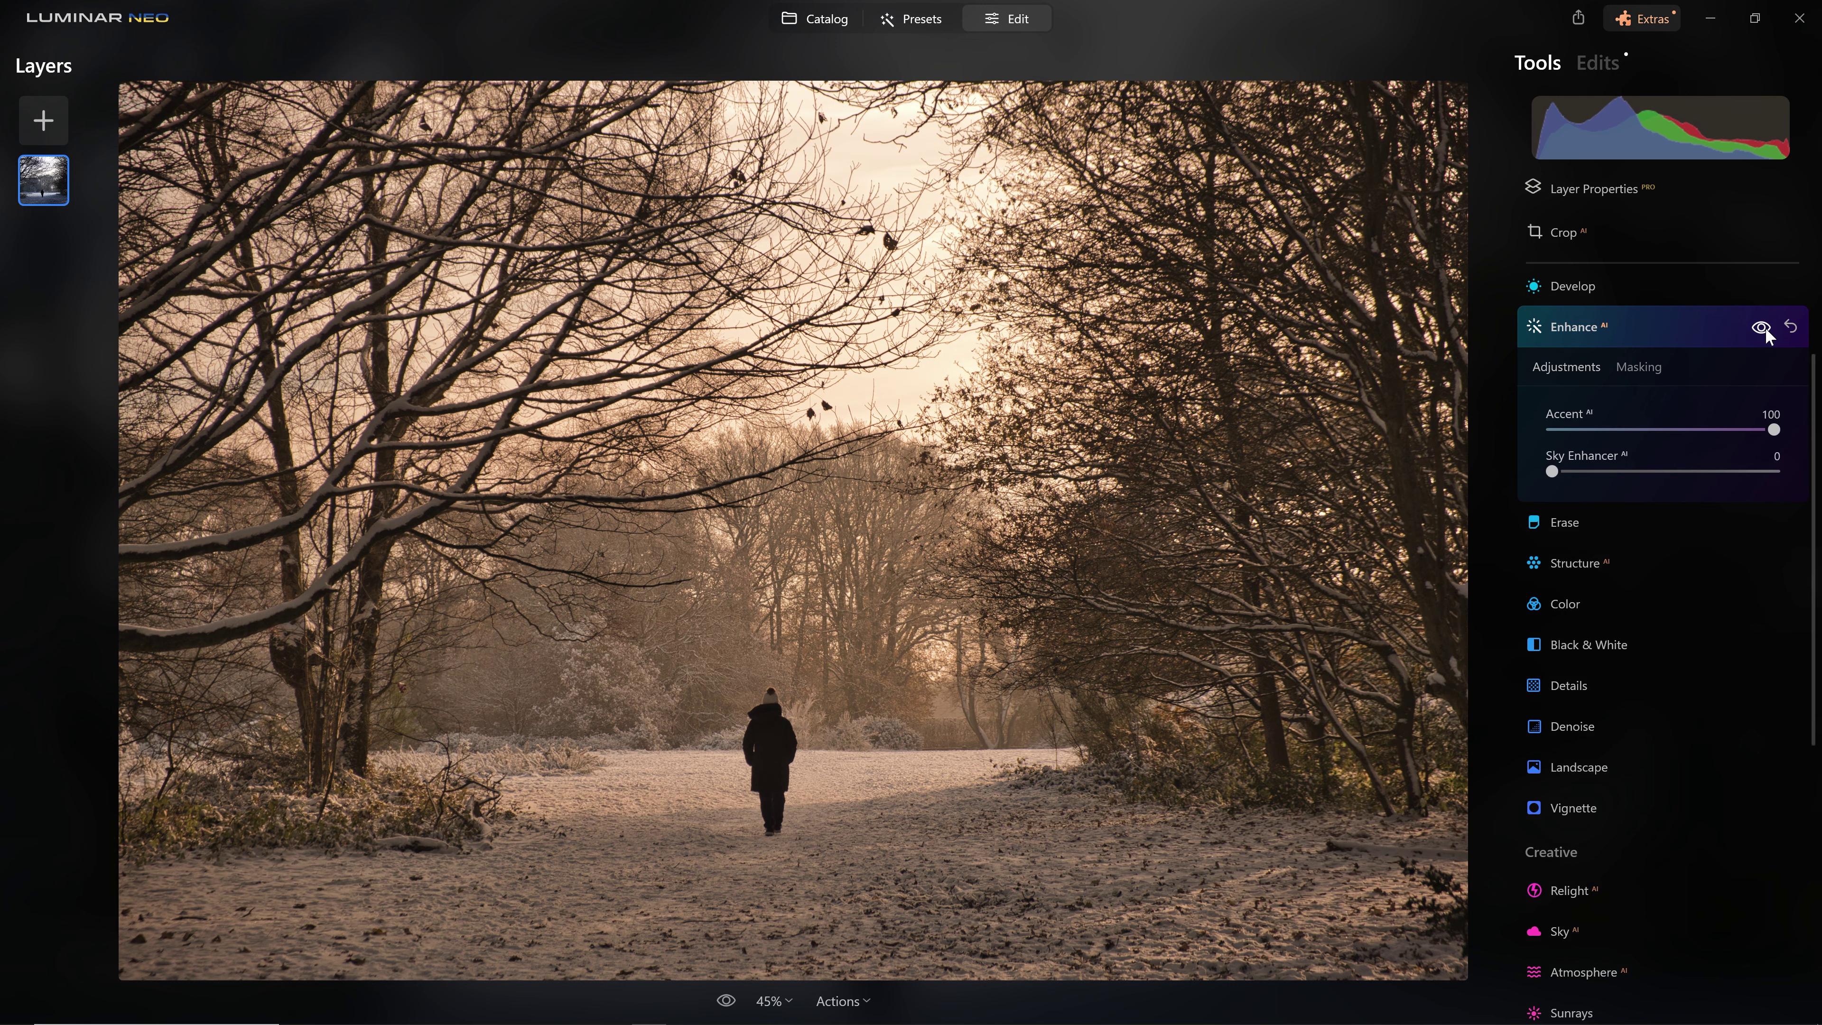
click(1763, 328)
drag(1757, 428, 1629, 450)
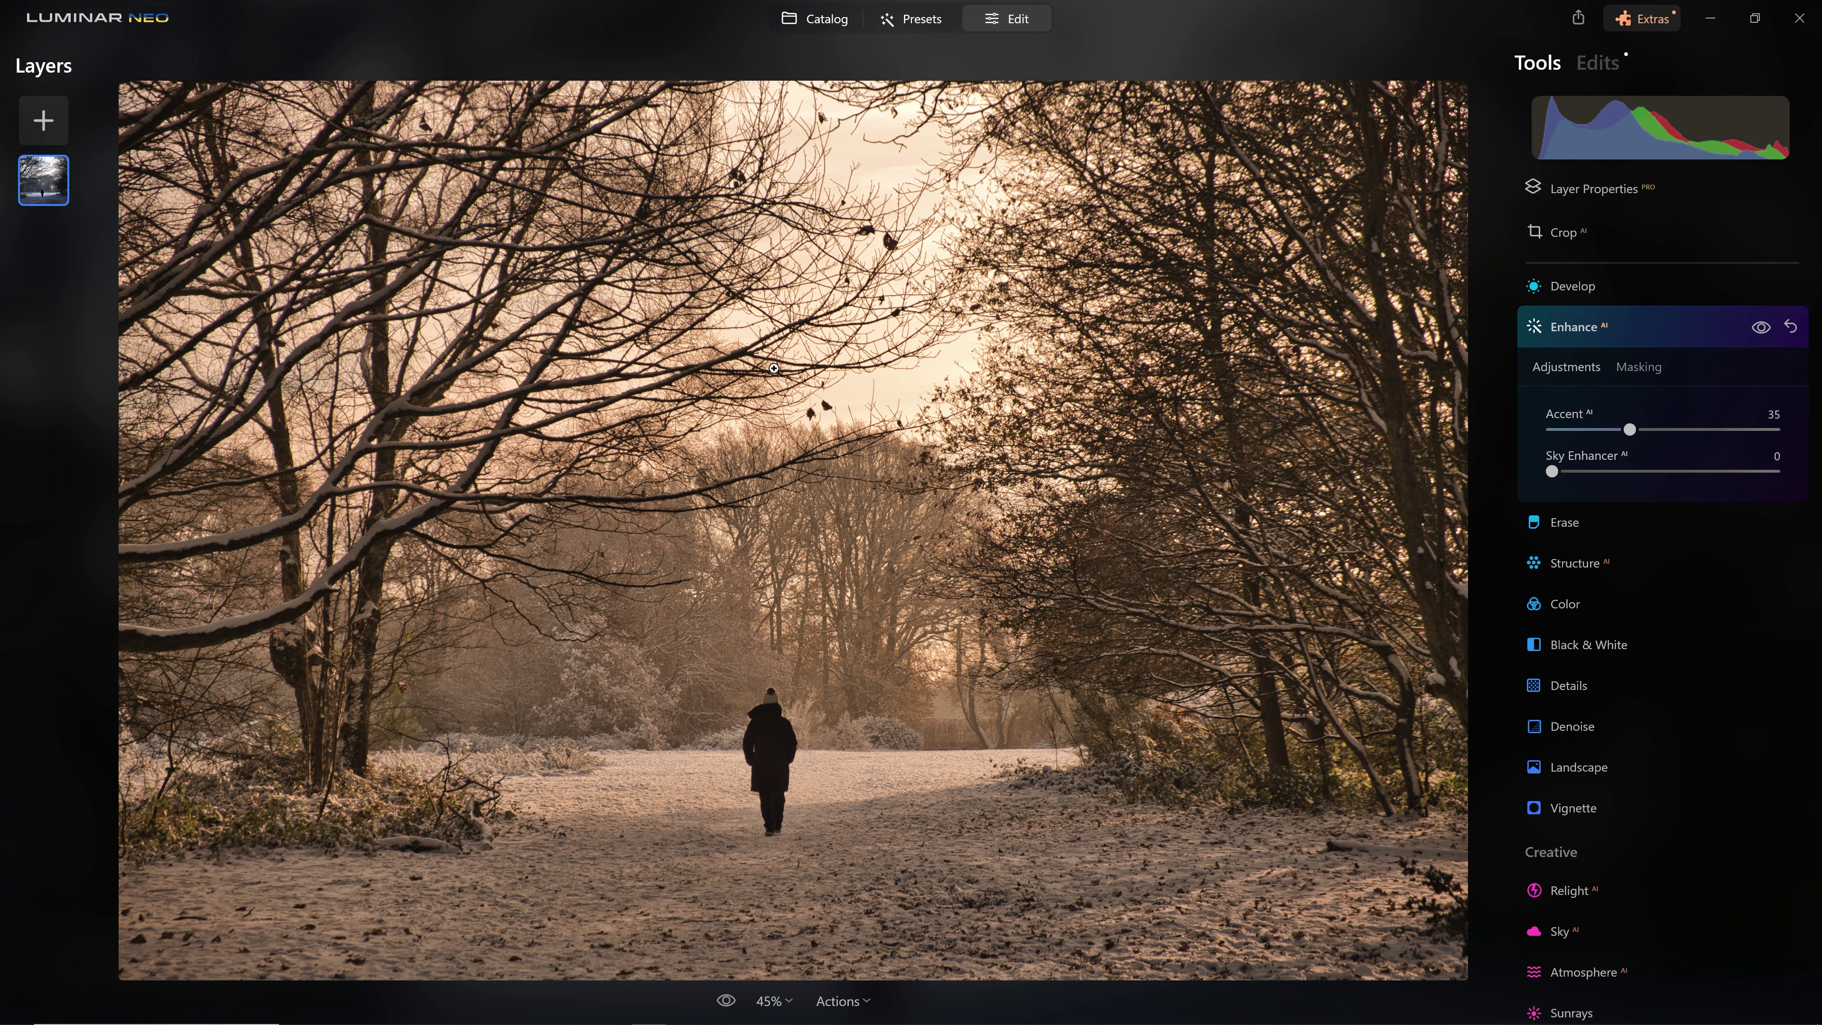
Use the Clone tool to paint over the large dark leaf at the branch tips against the bright sky.
click(896, 216)
drag(803, 257, 862, 434)
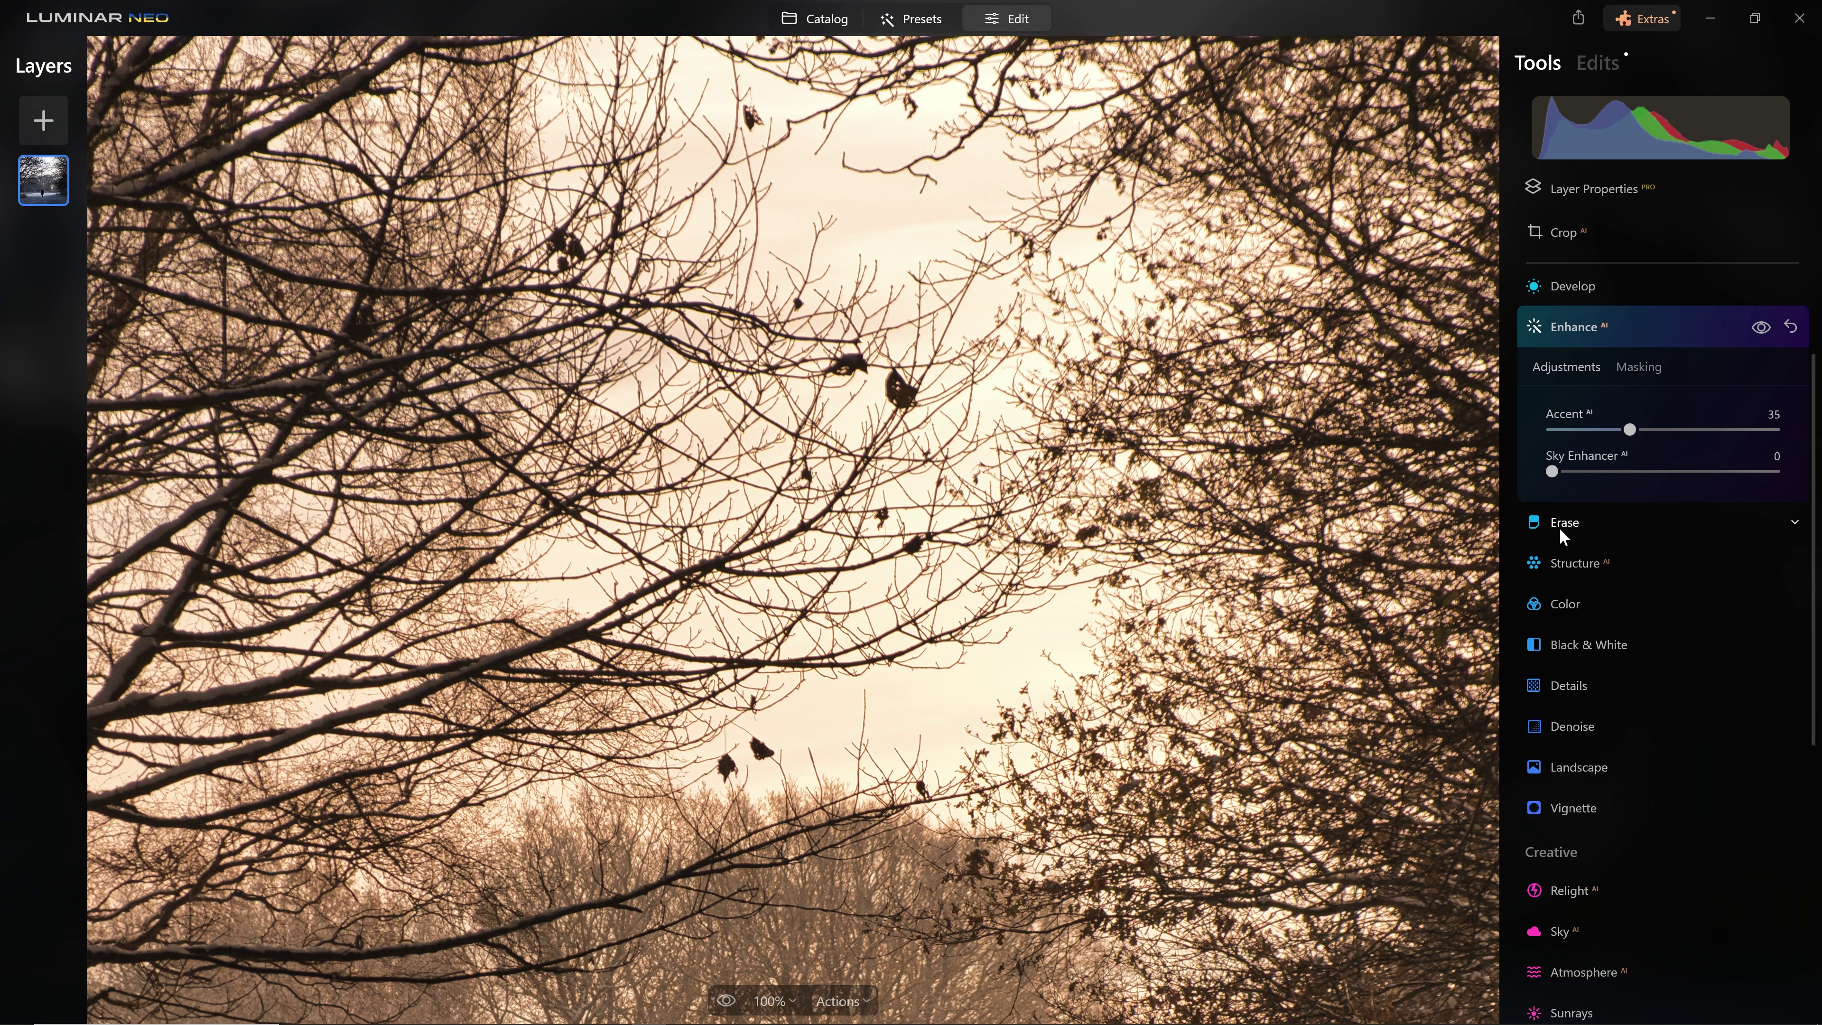
scroll(1631, 811, down, 6)
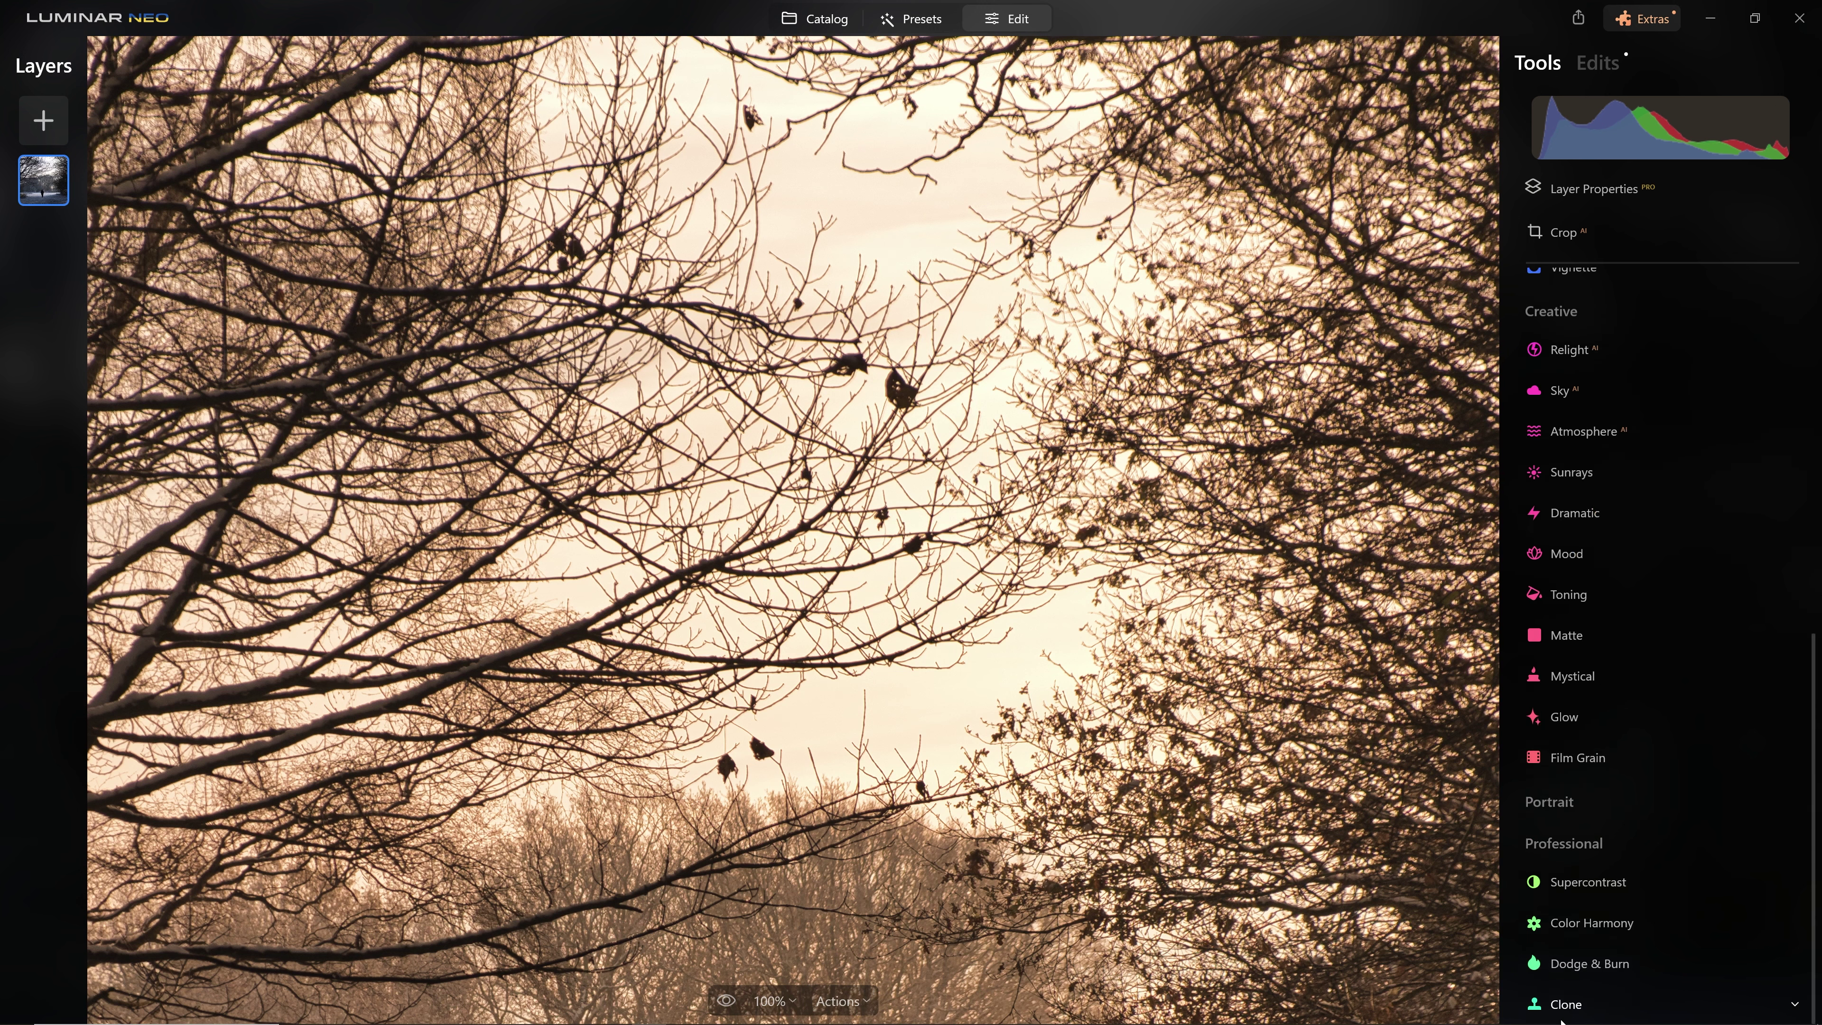
click(1590, 997)
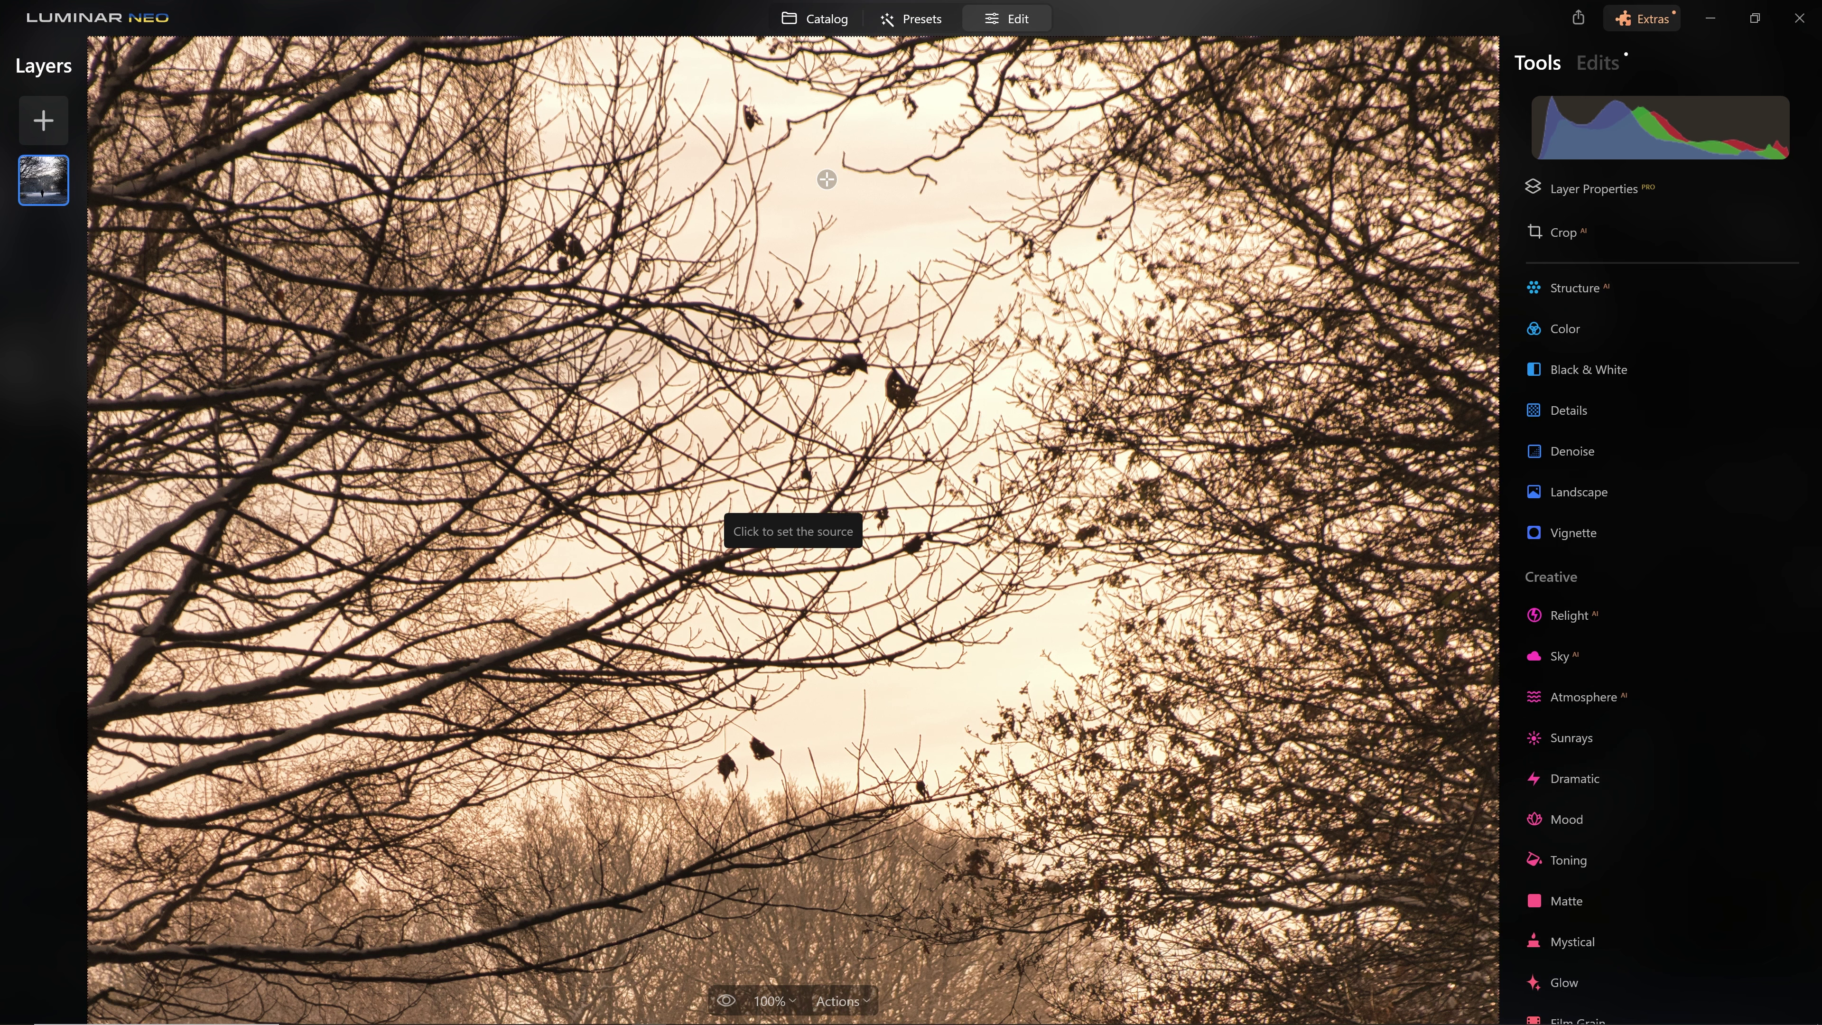
click(827, 179)
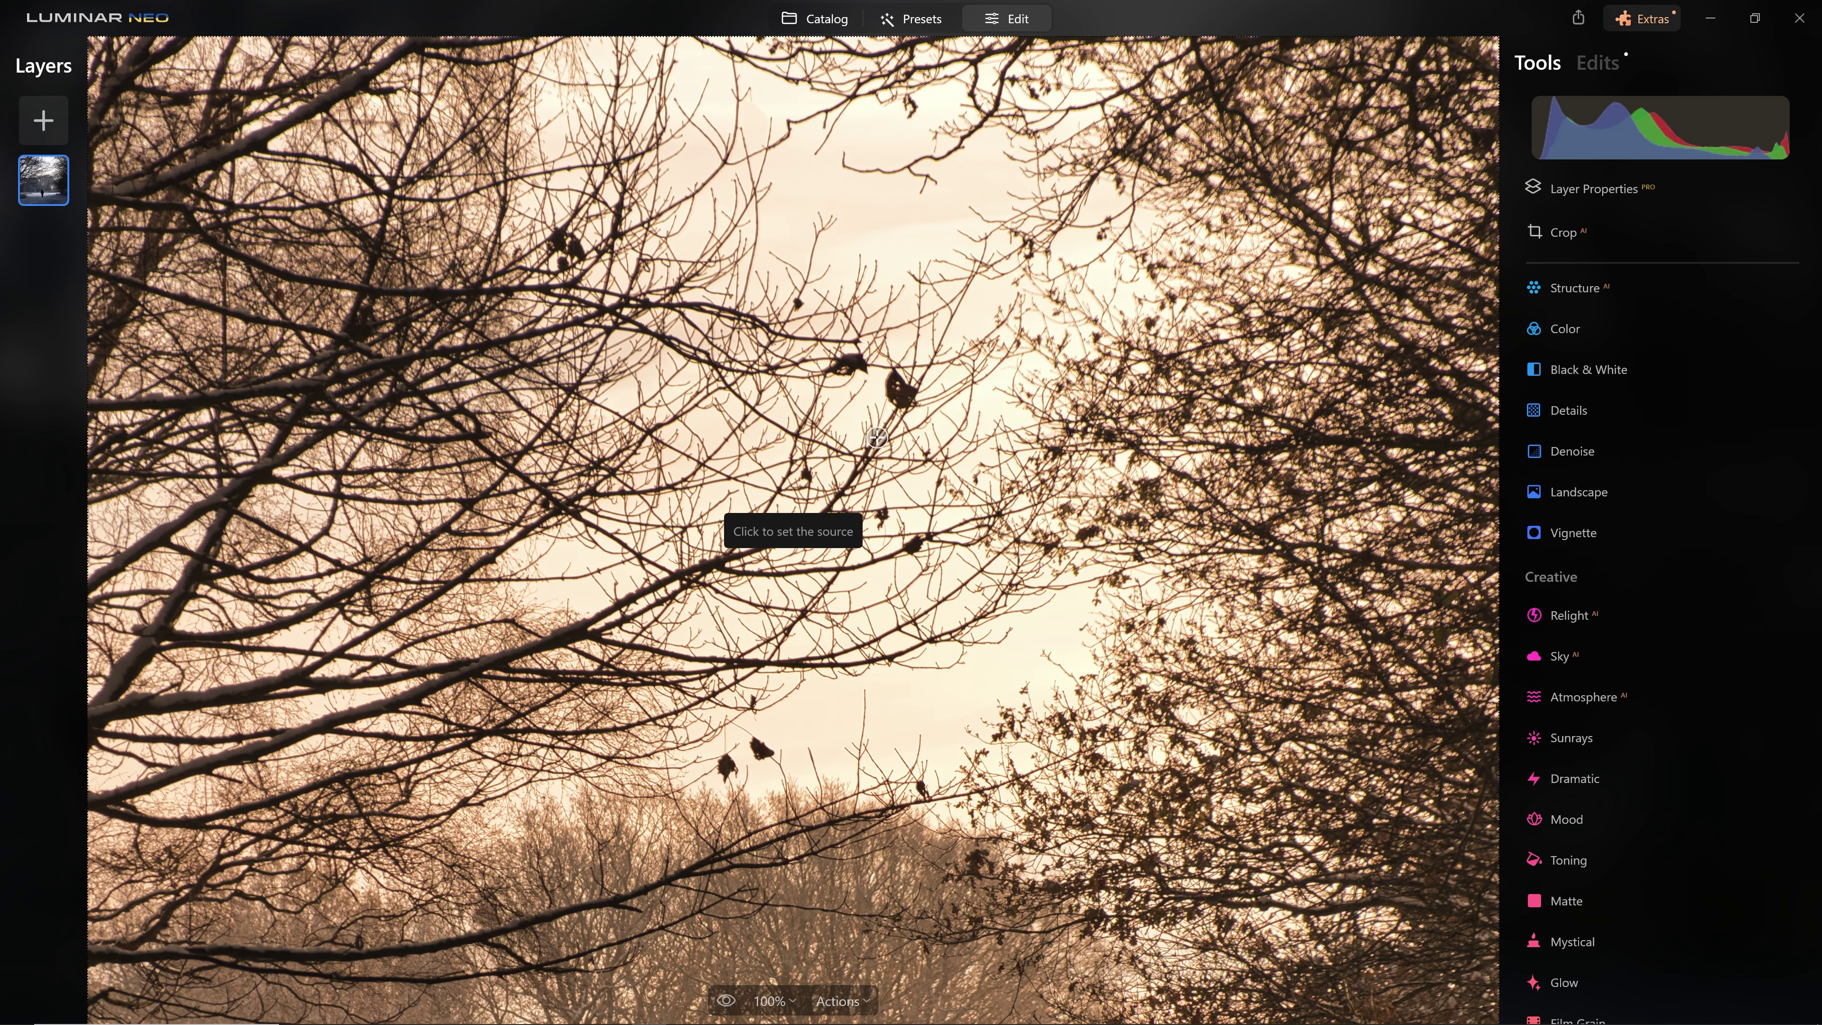
click(876, 437)
mouse_move(901, 428)
mouse_down()
mouse_move(894, 378)
mouse_move(950, 391)
mouse_move(926, 425)
mouse_move(901, 413)
mouse_move(922, 432)
mouse_move(930, 398)
mouse_move(911, 386)
mouse_move(836, 492)
mouse_move(872, 454)
mouse_move(864, 427)
mouse_move(866, 482)
mouse_up()
scroll(930, 397, up, 3)
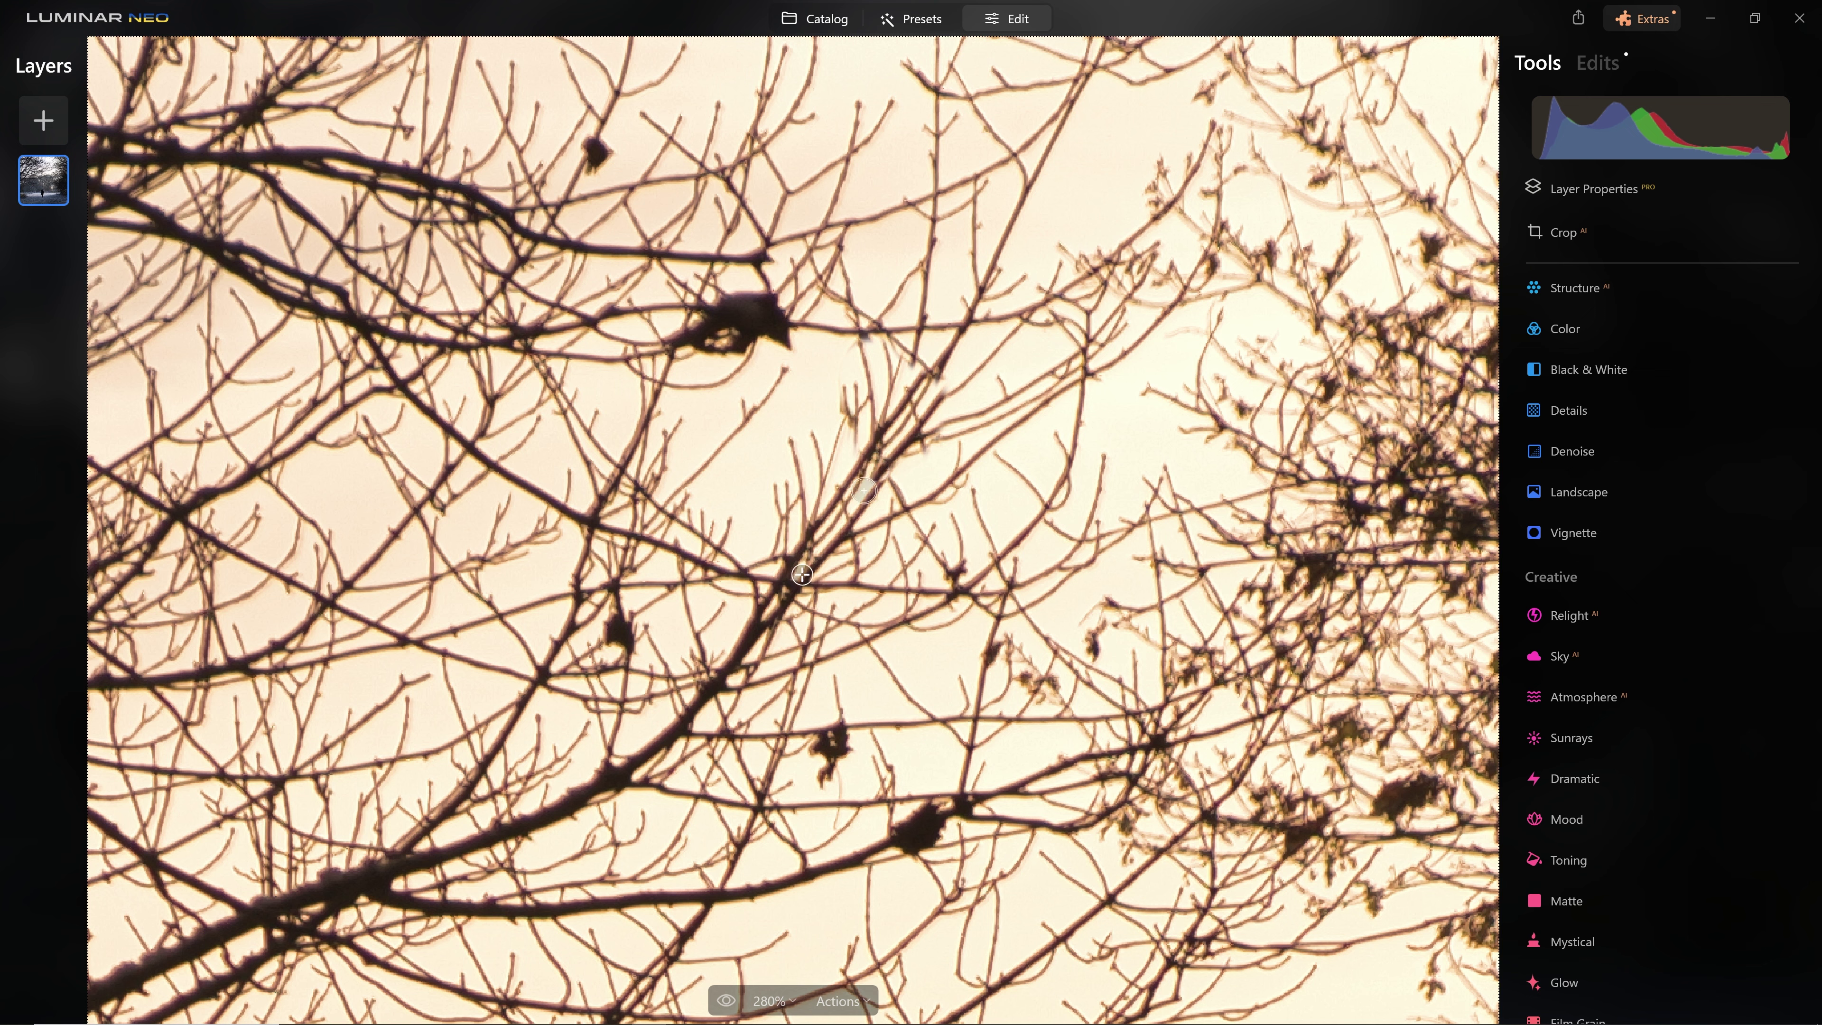
scroll(866, 482, down, 5)
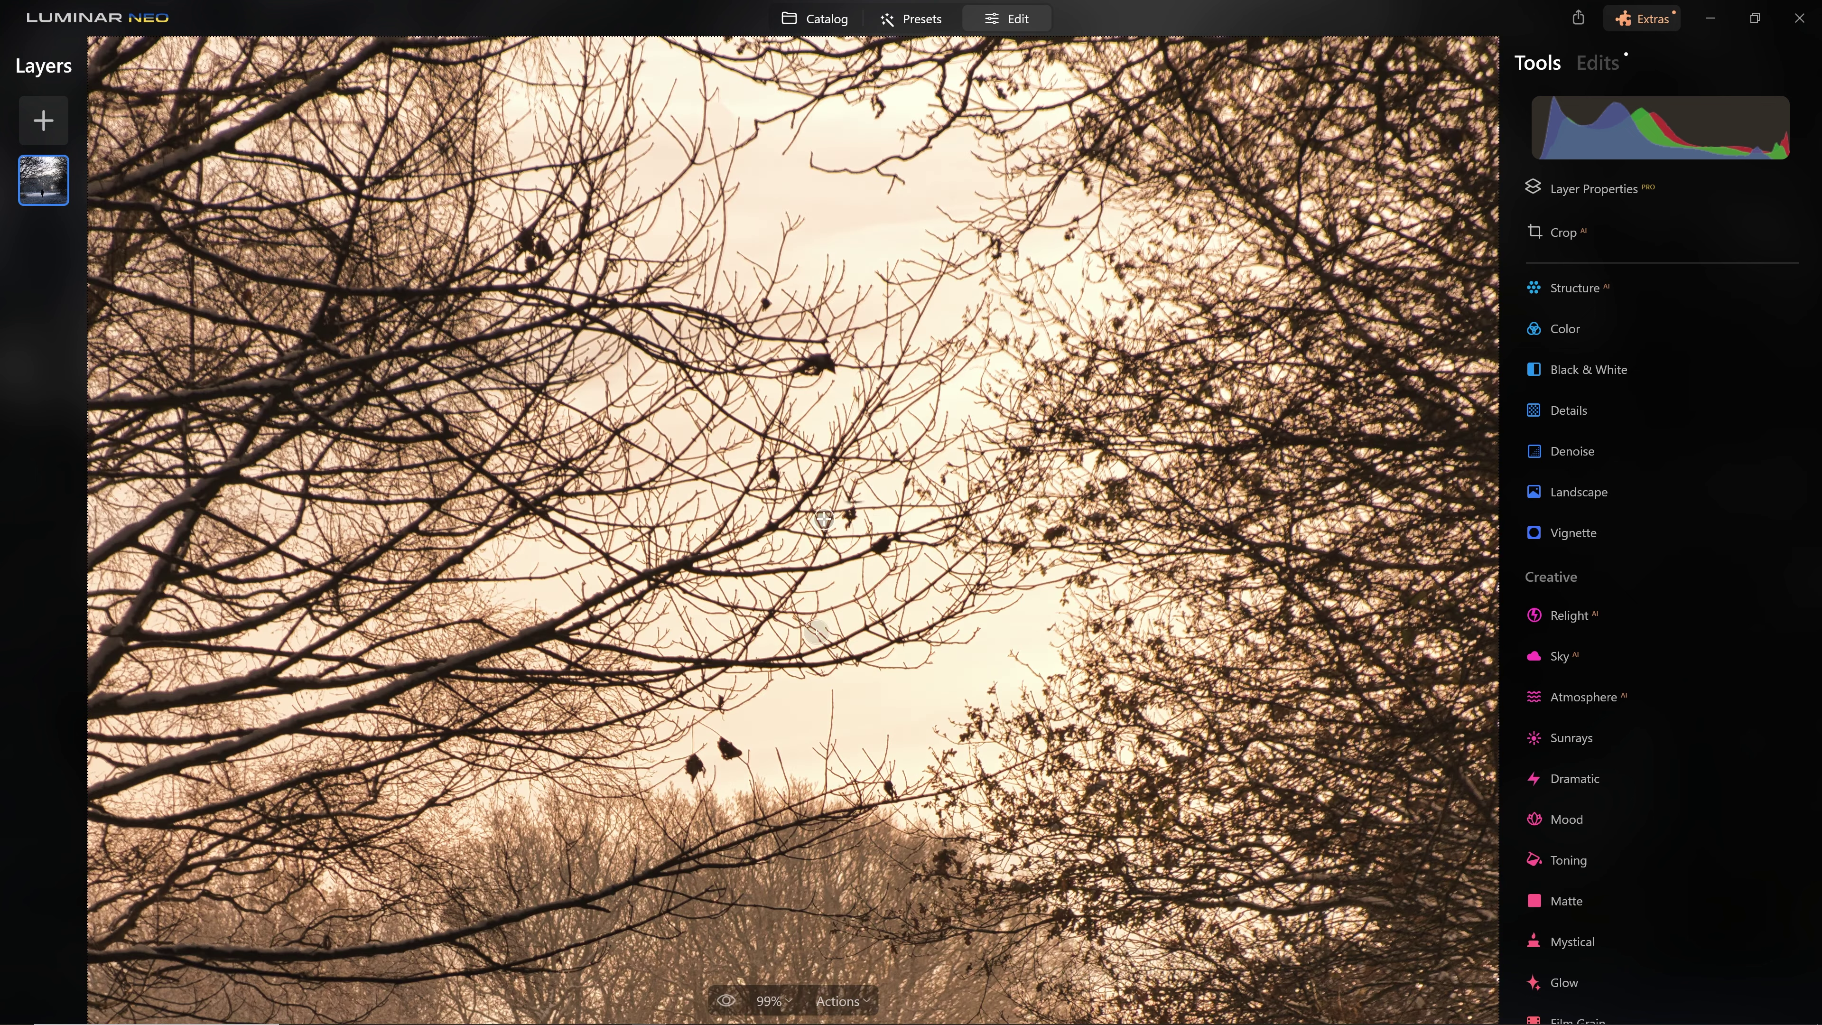
Clone out the two dark leaves just above the distant treeline and the two small ones on the branches above them.
click(732, 749)
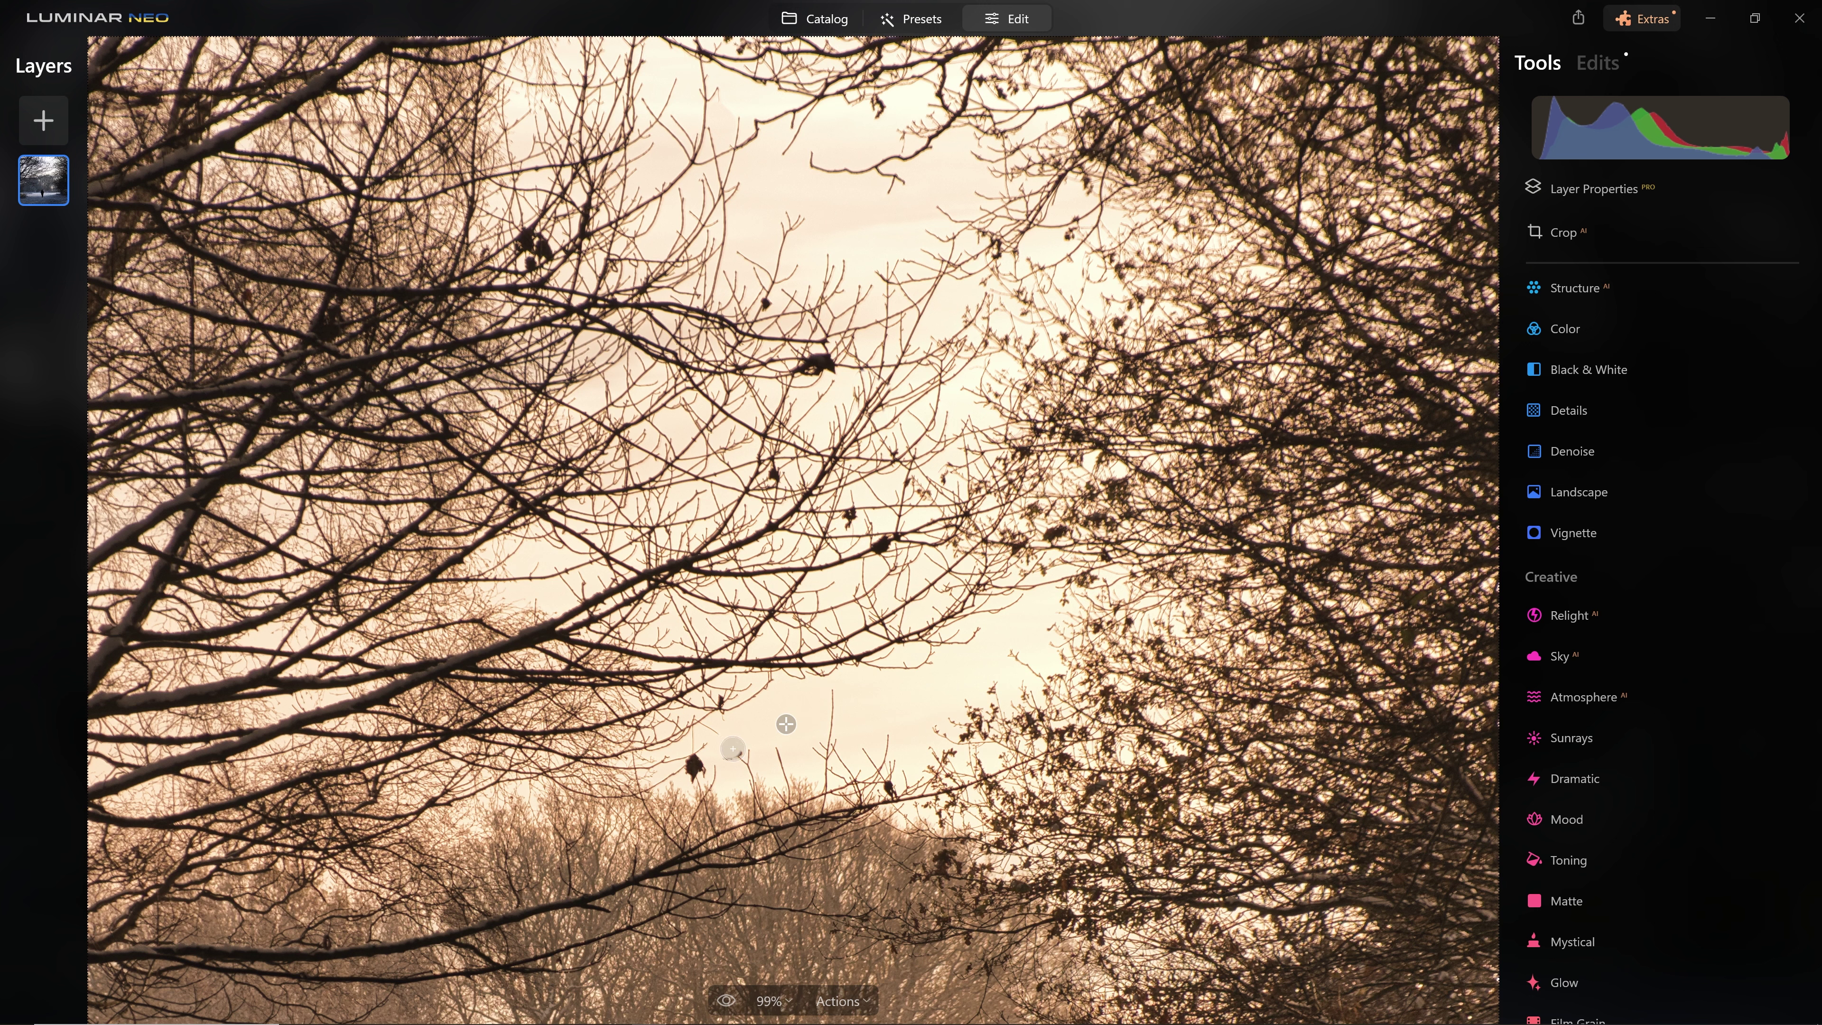
click(695, 762)
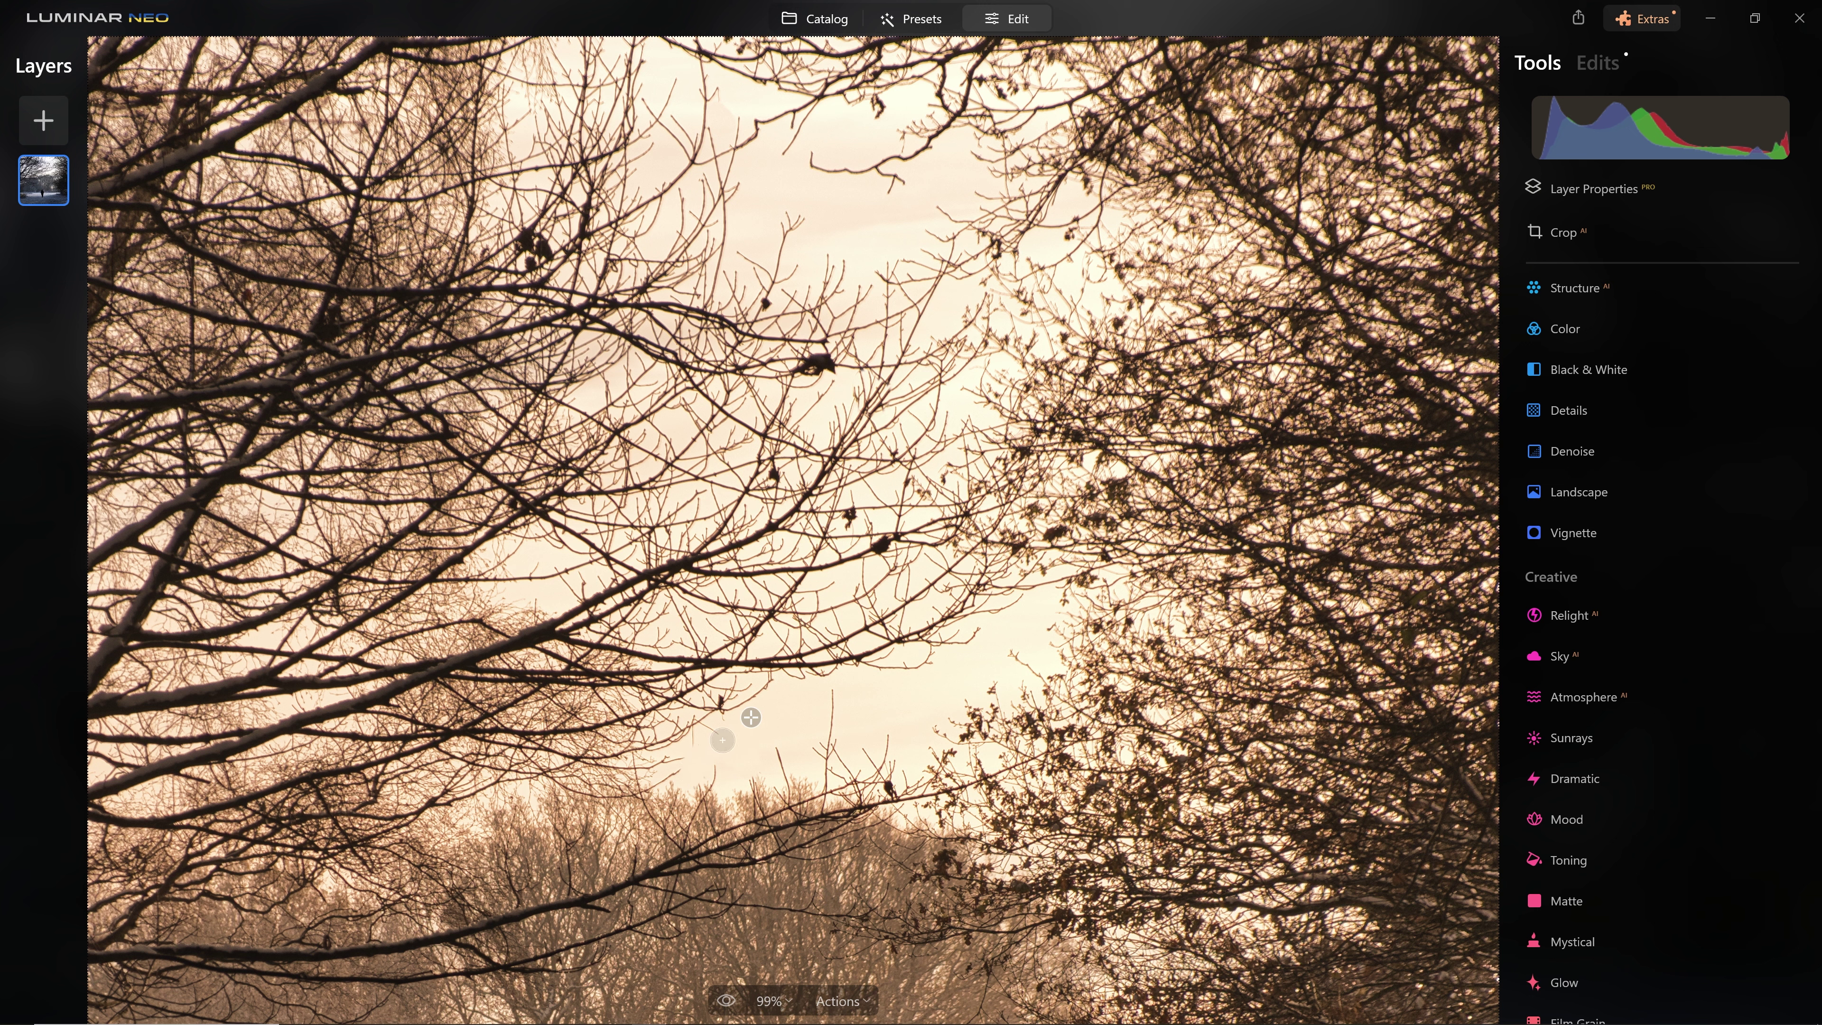
alt+click(845, 558)
click(878, 543)
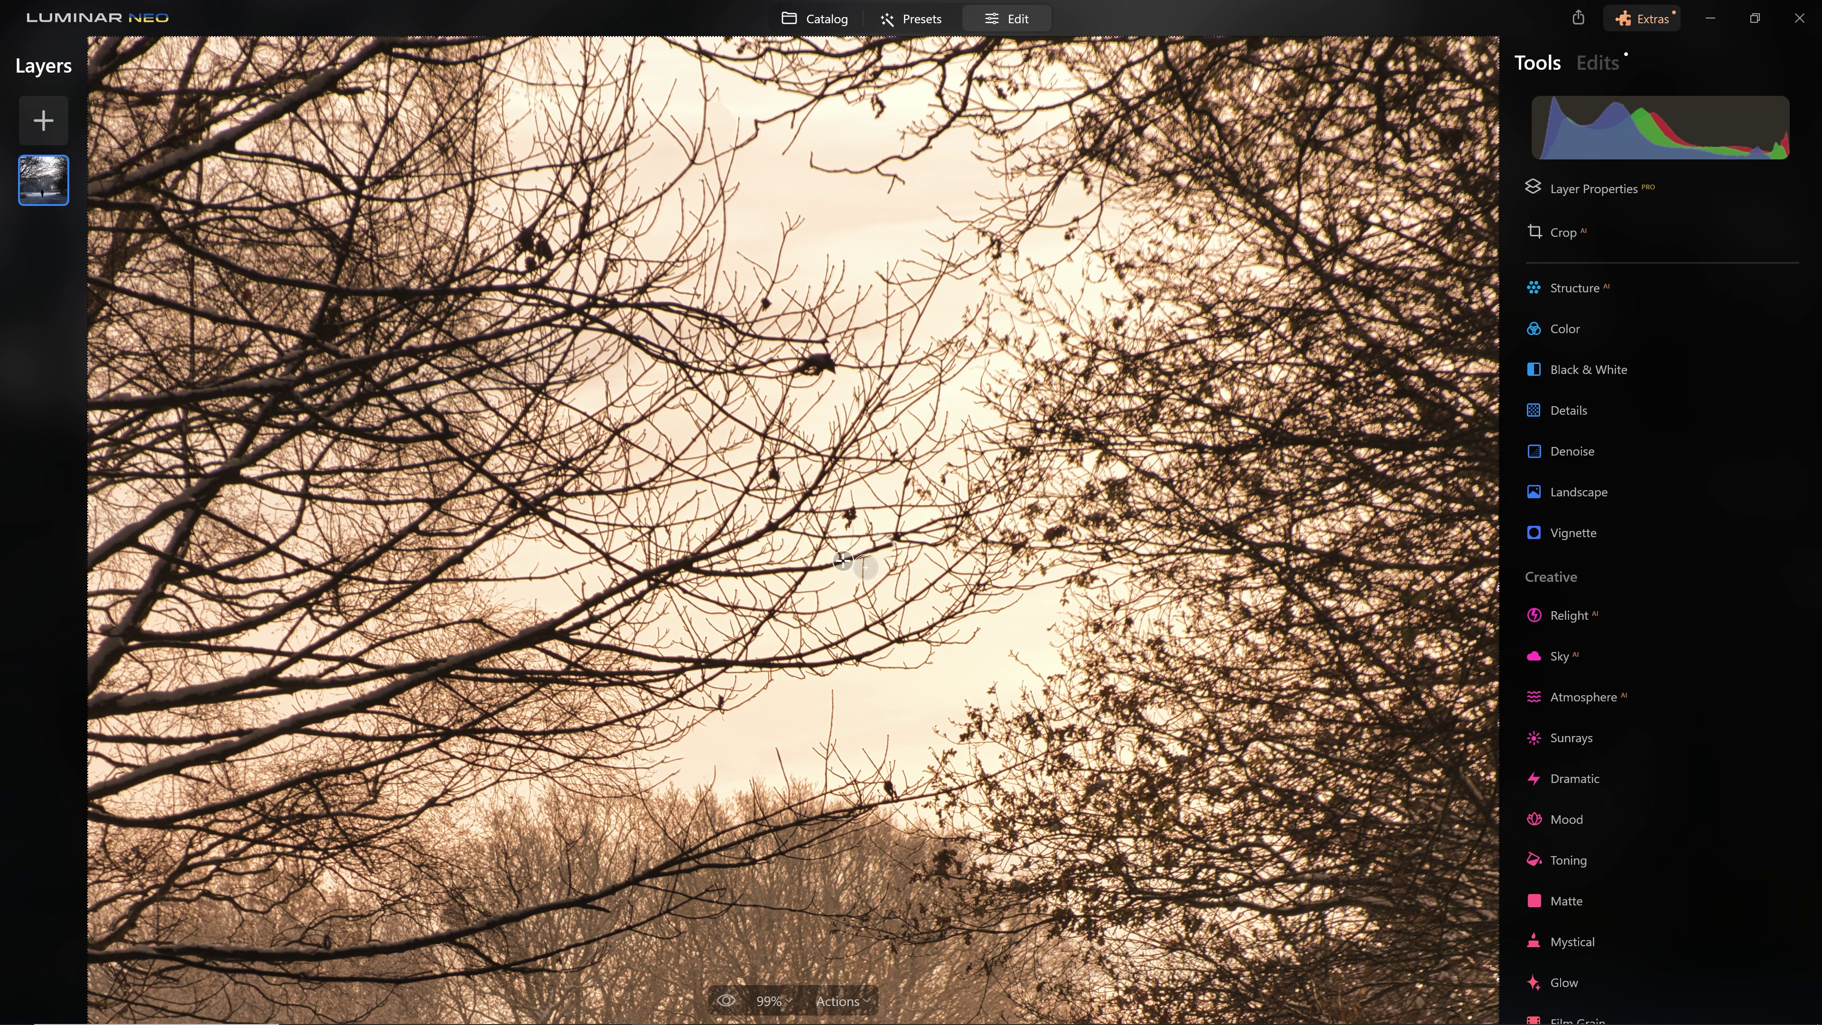
alt+click(881, 508)
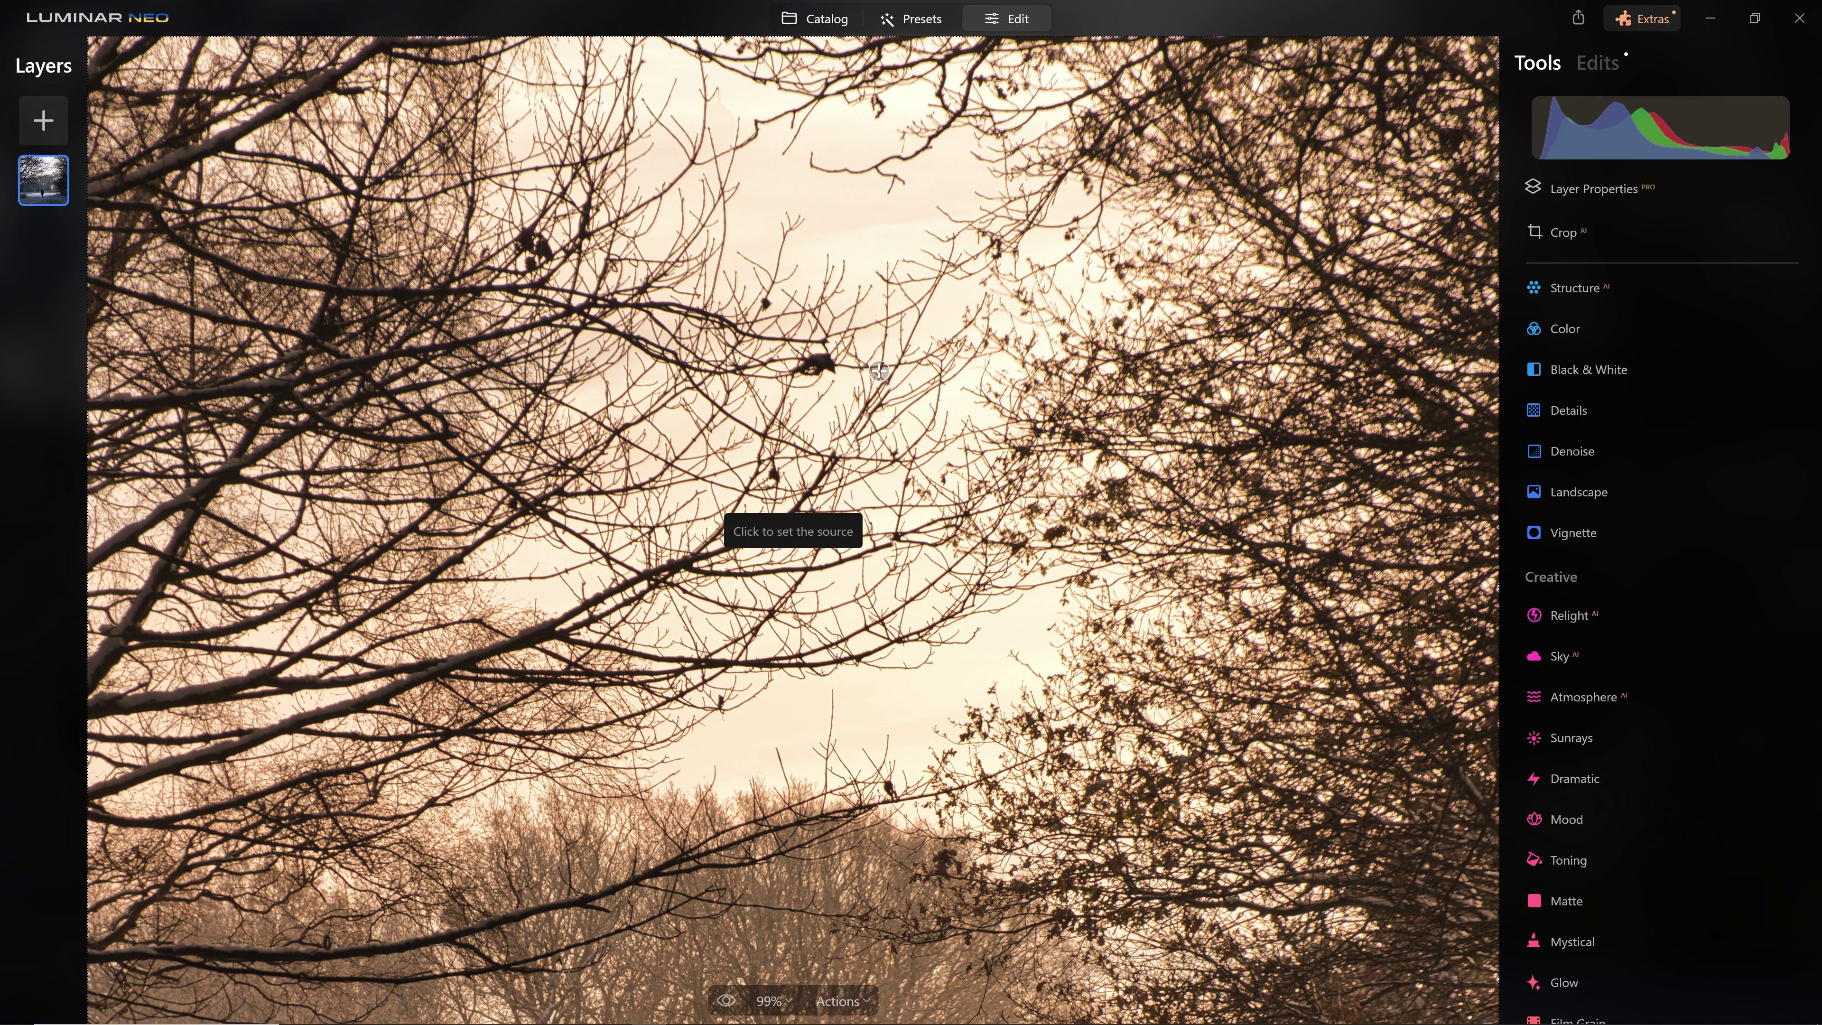
Clone over the leaf cluster high in the left-hand tree and the remaining large leaf beside the sky gap.
alt+click(587, 232)
drag(536, 235, 535, 257)
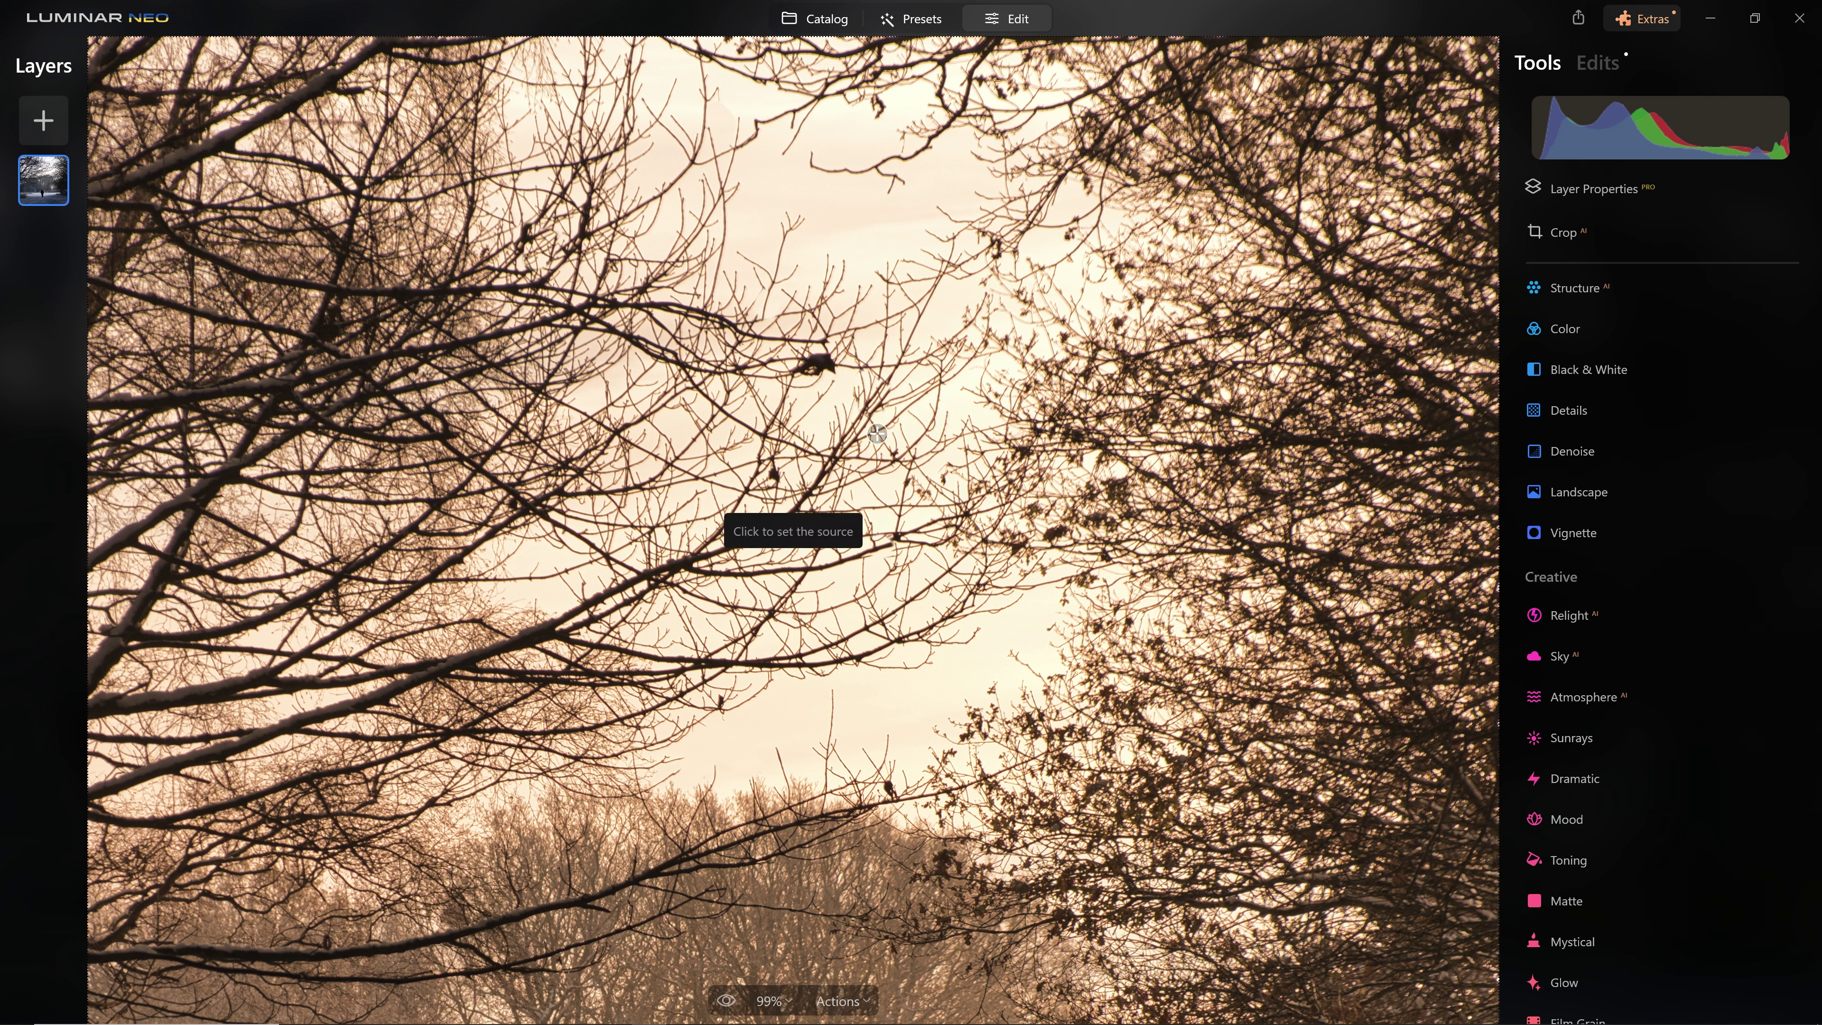
click(851, 432)
click(815, 362)
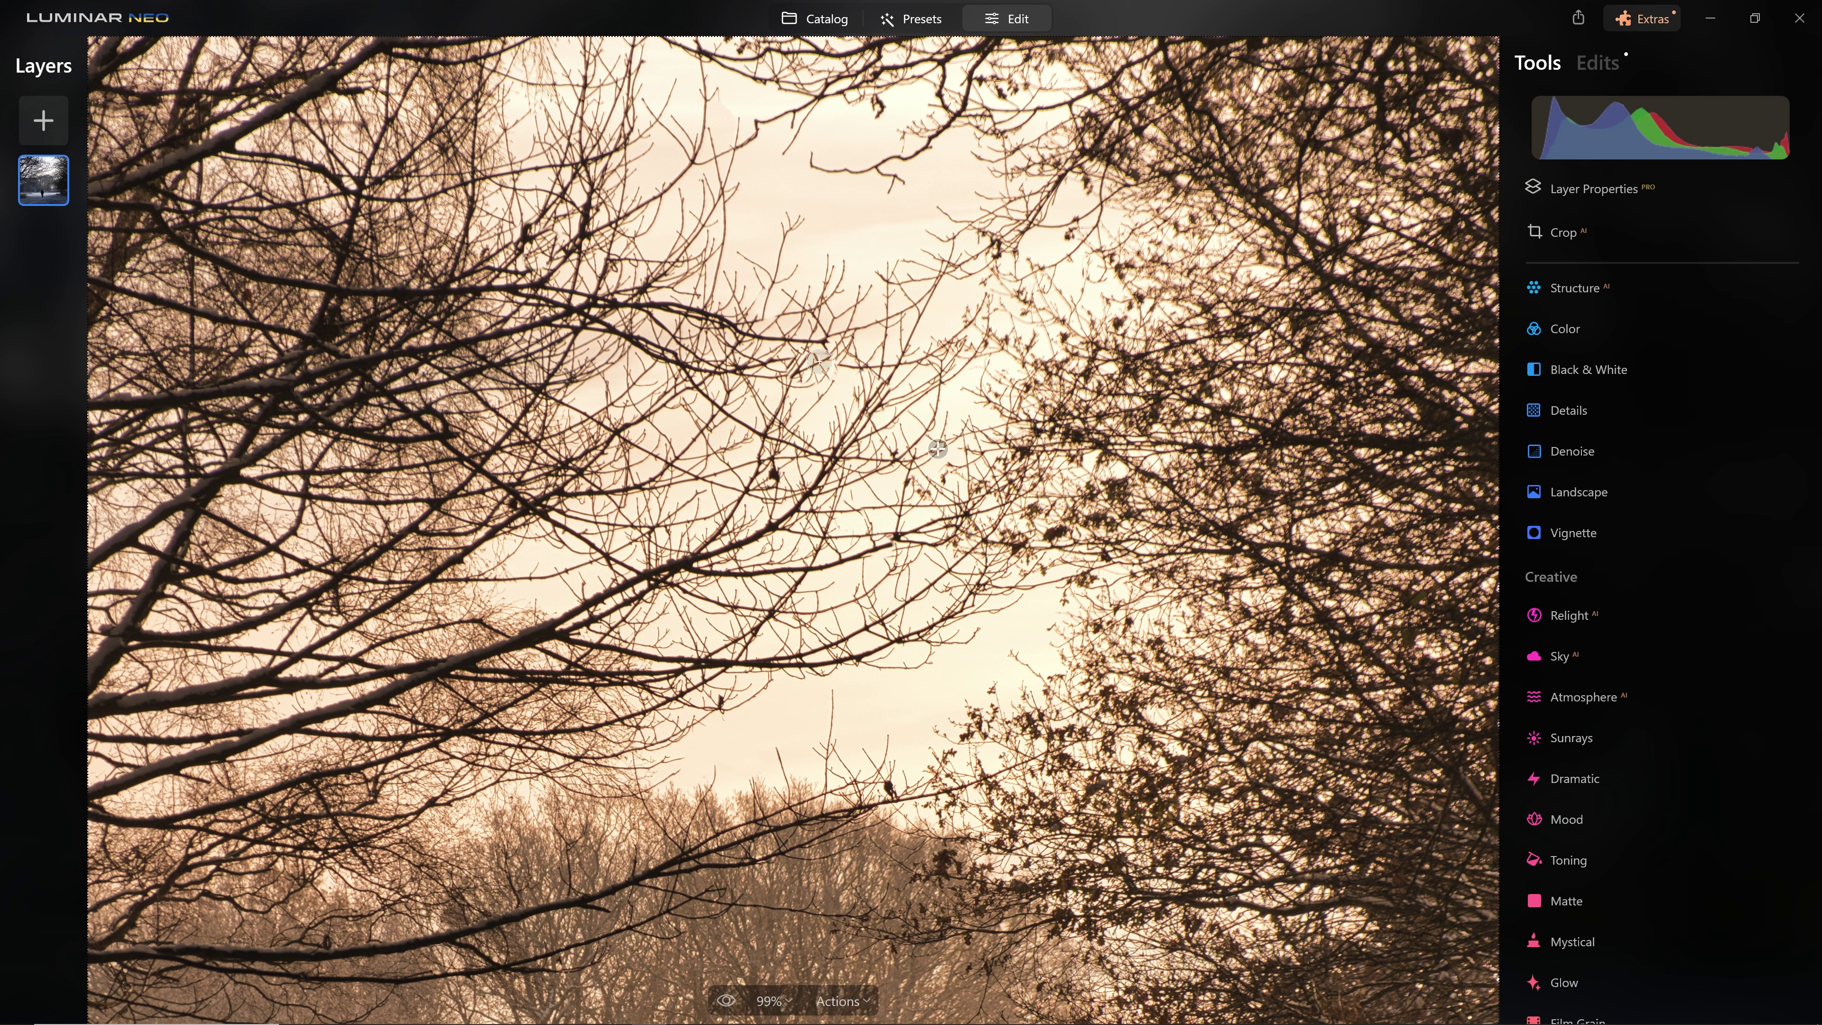
alt+click(923, 485)
Compare the whole photo with and without the Clone retouching.
scroll(977, 550, down, 3)
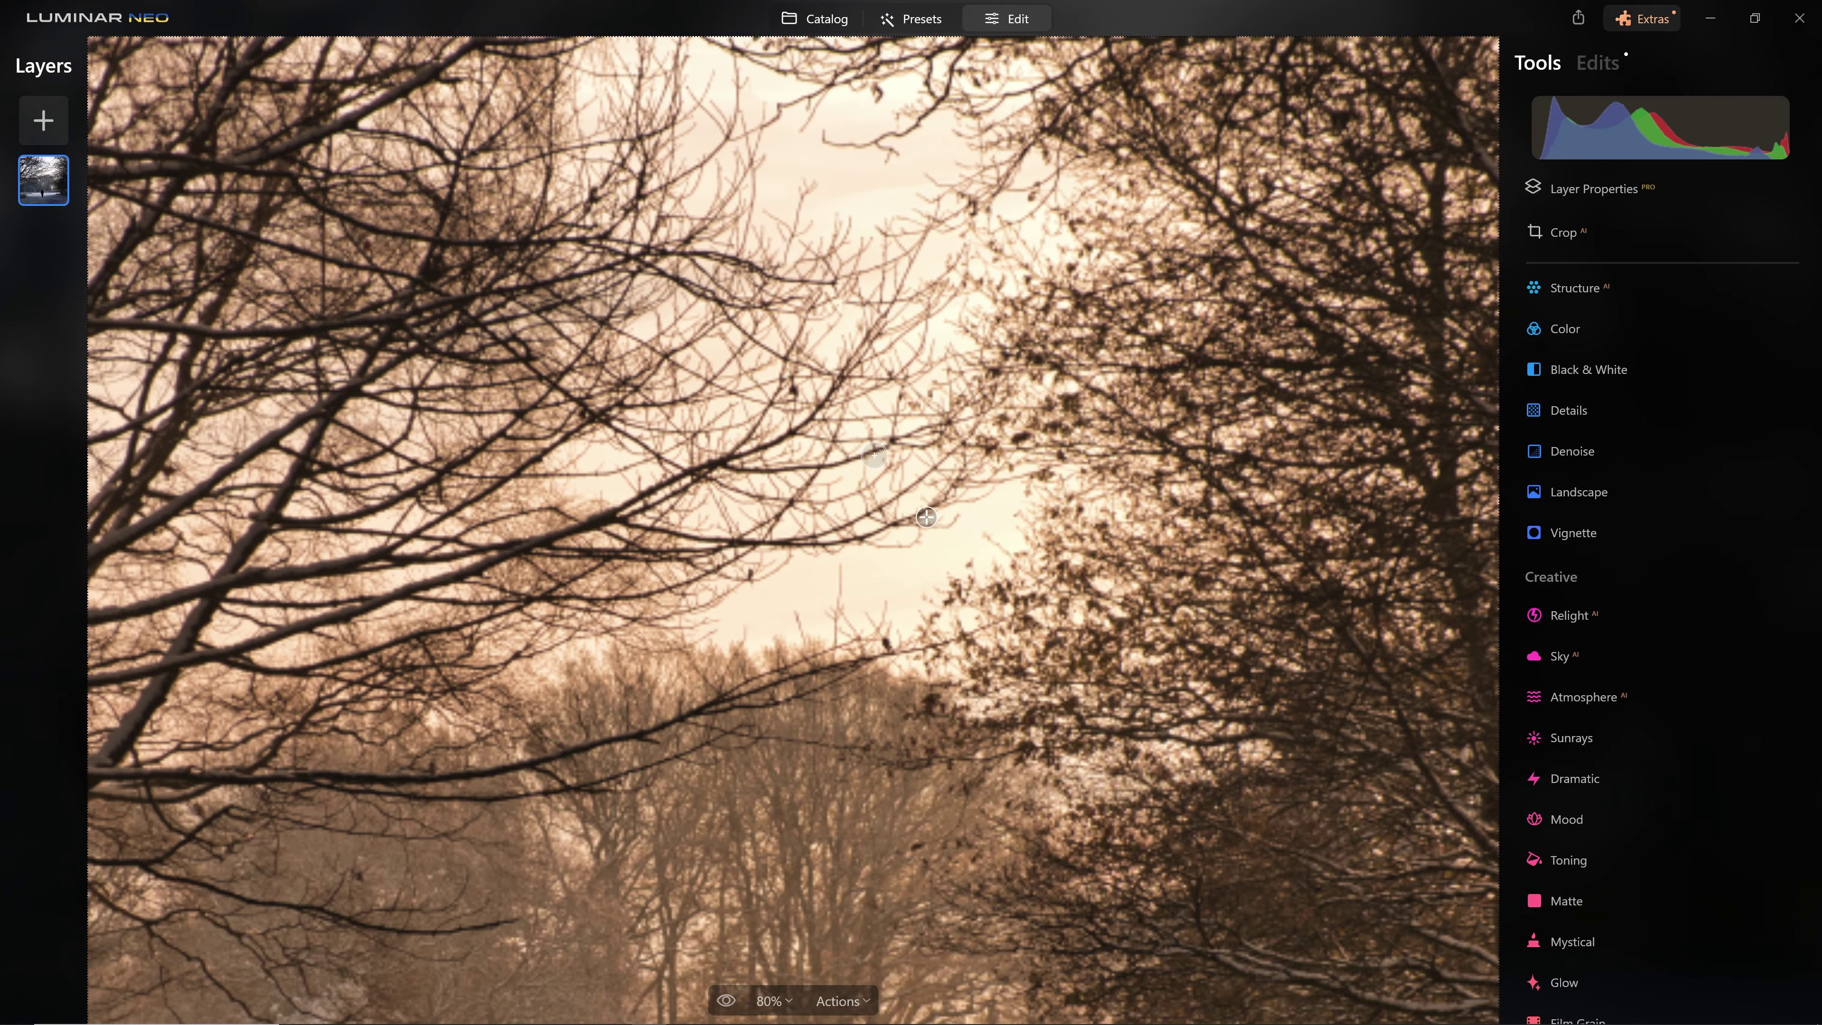
scroll(874, 455, down, 3)
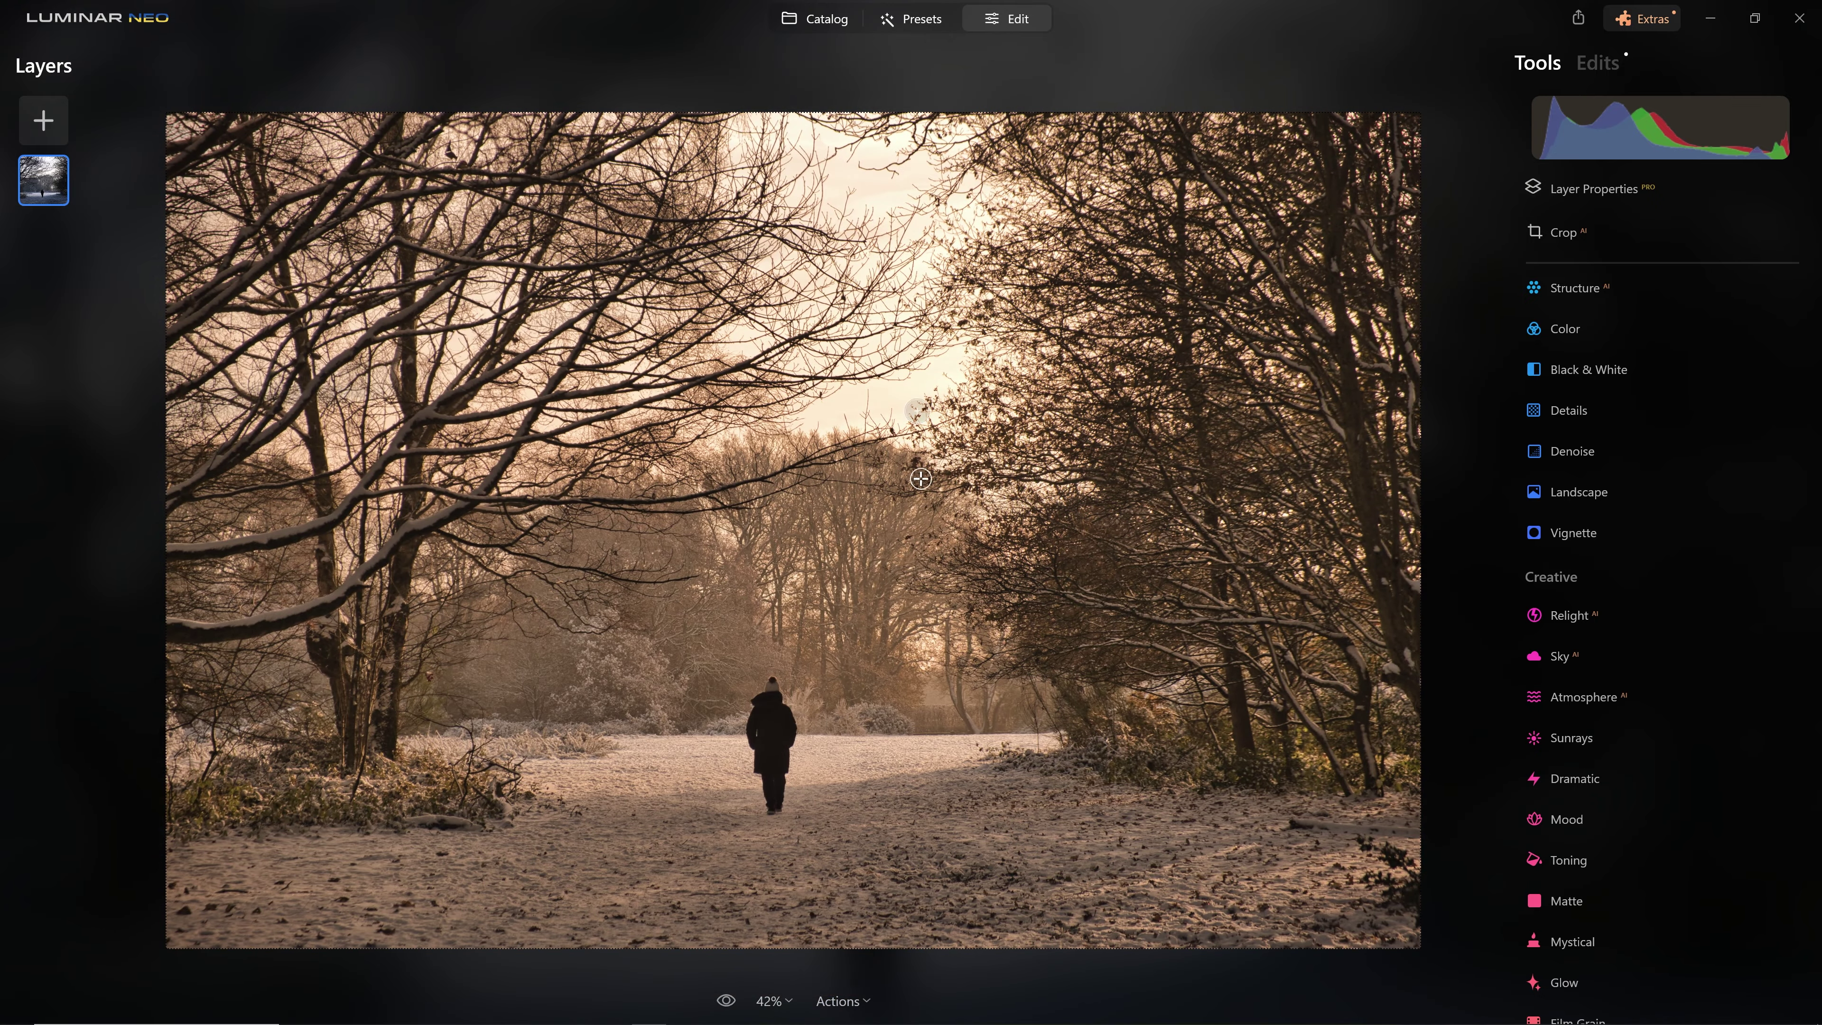
scroll(1547, 758, down, 5)
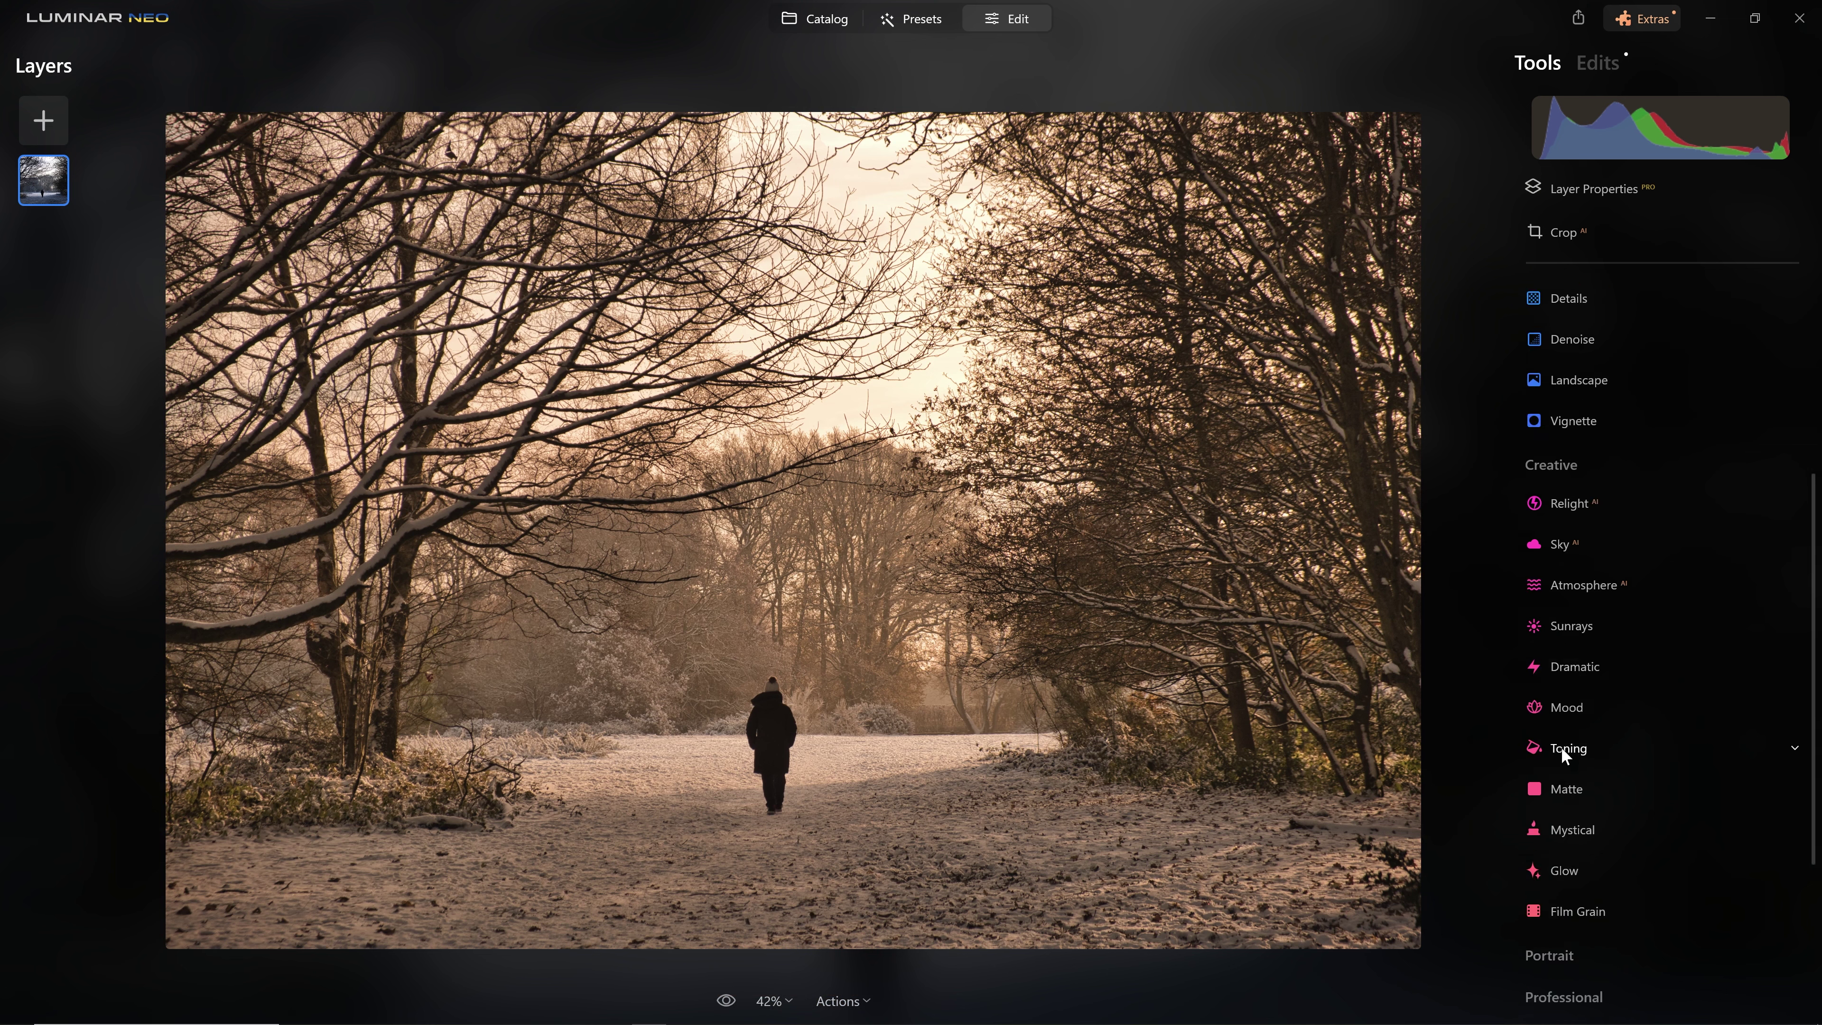
click(1763, 847)
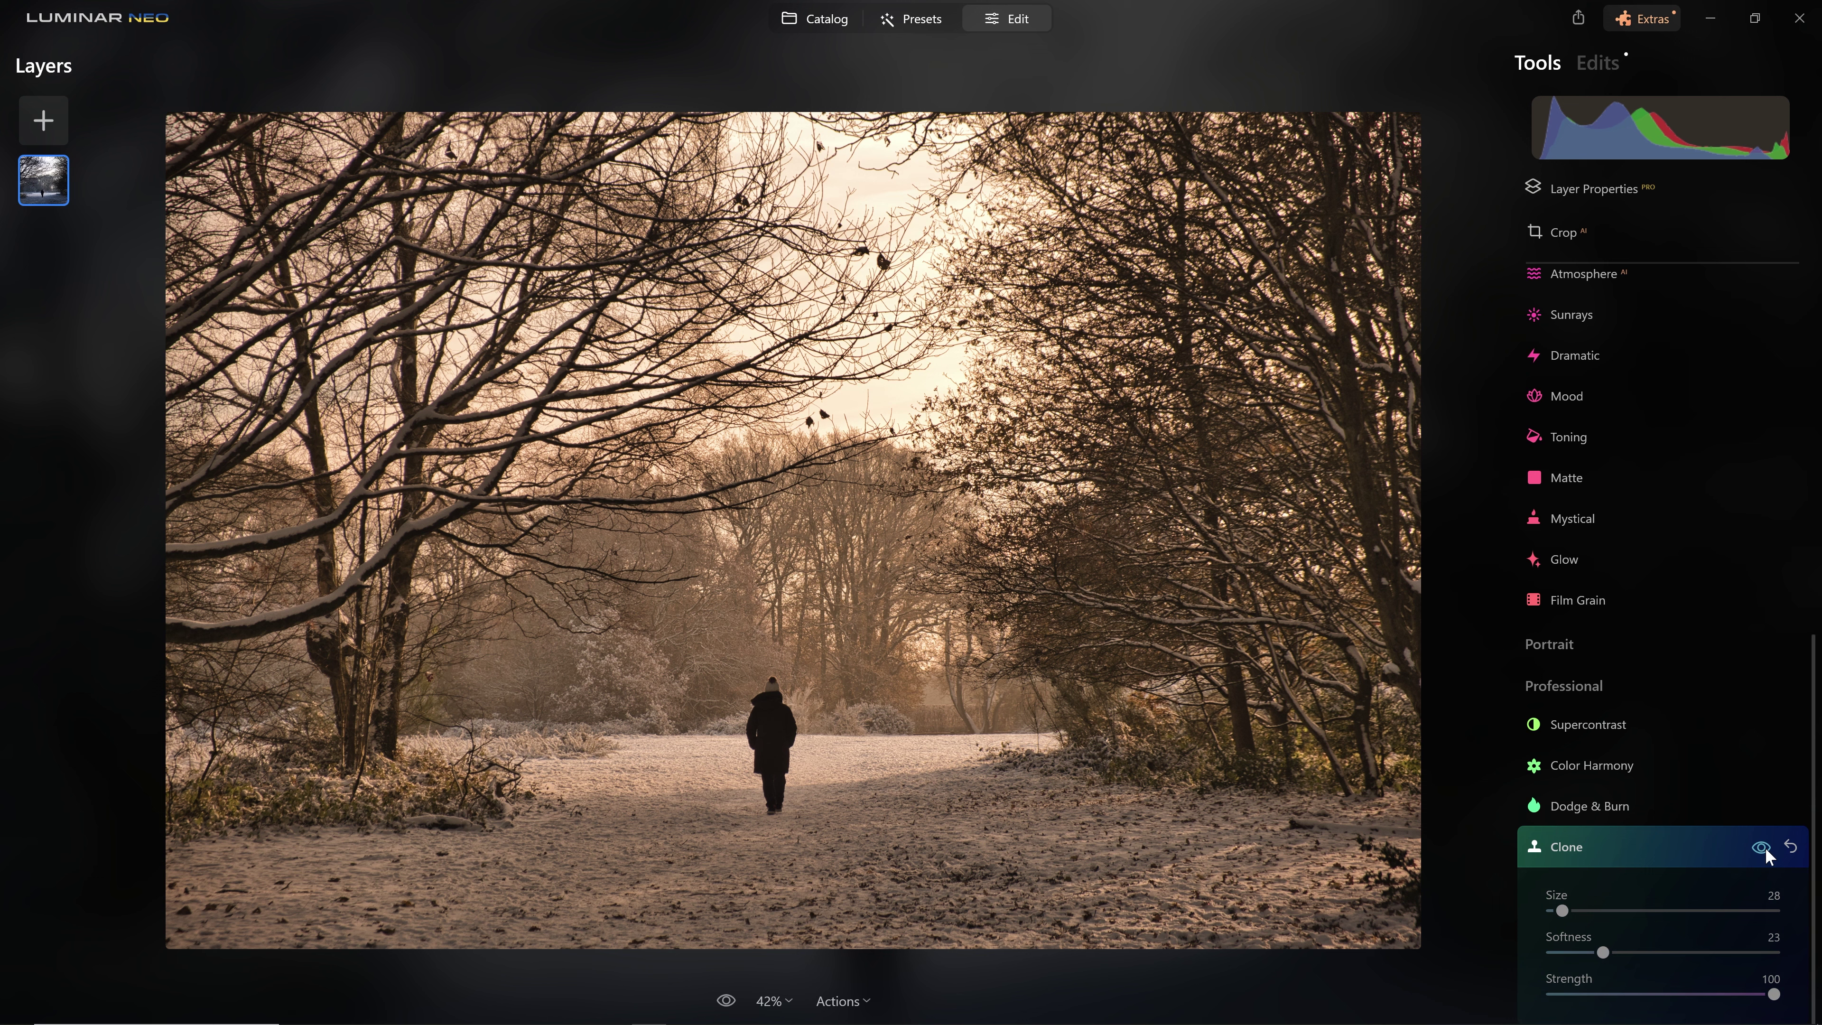
click(1766, 851)
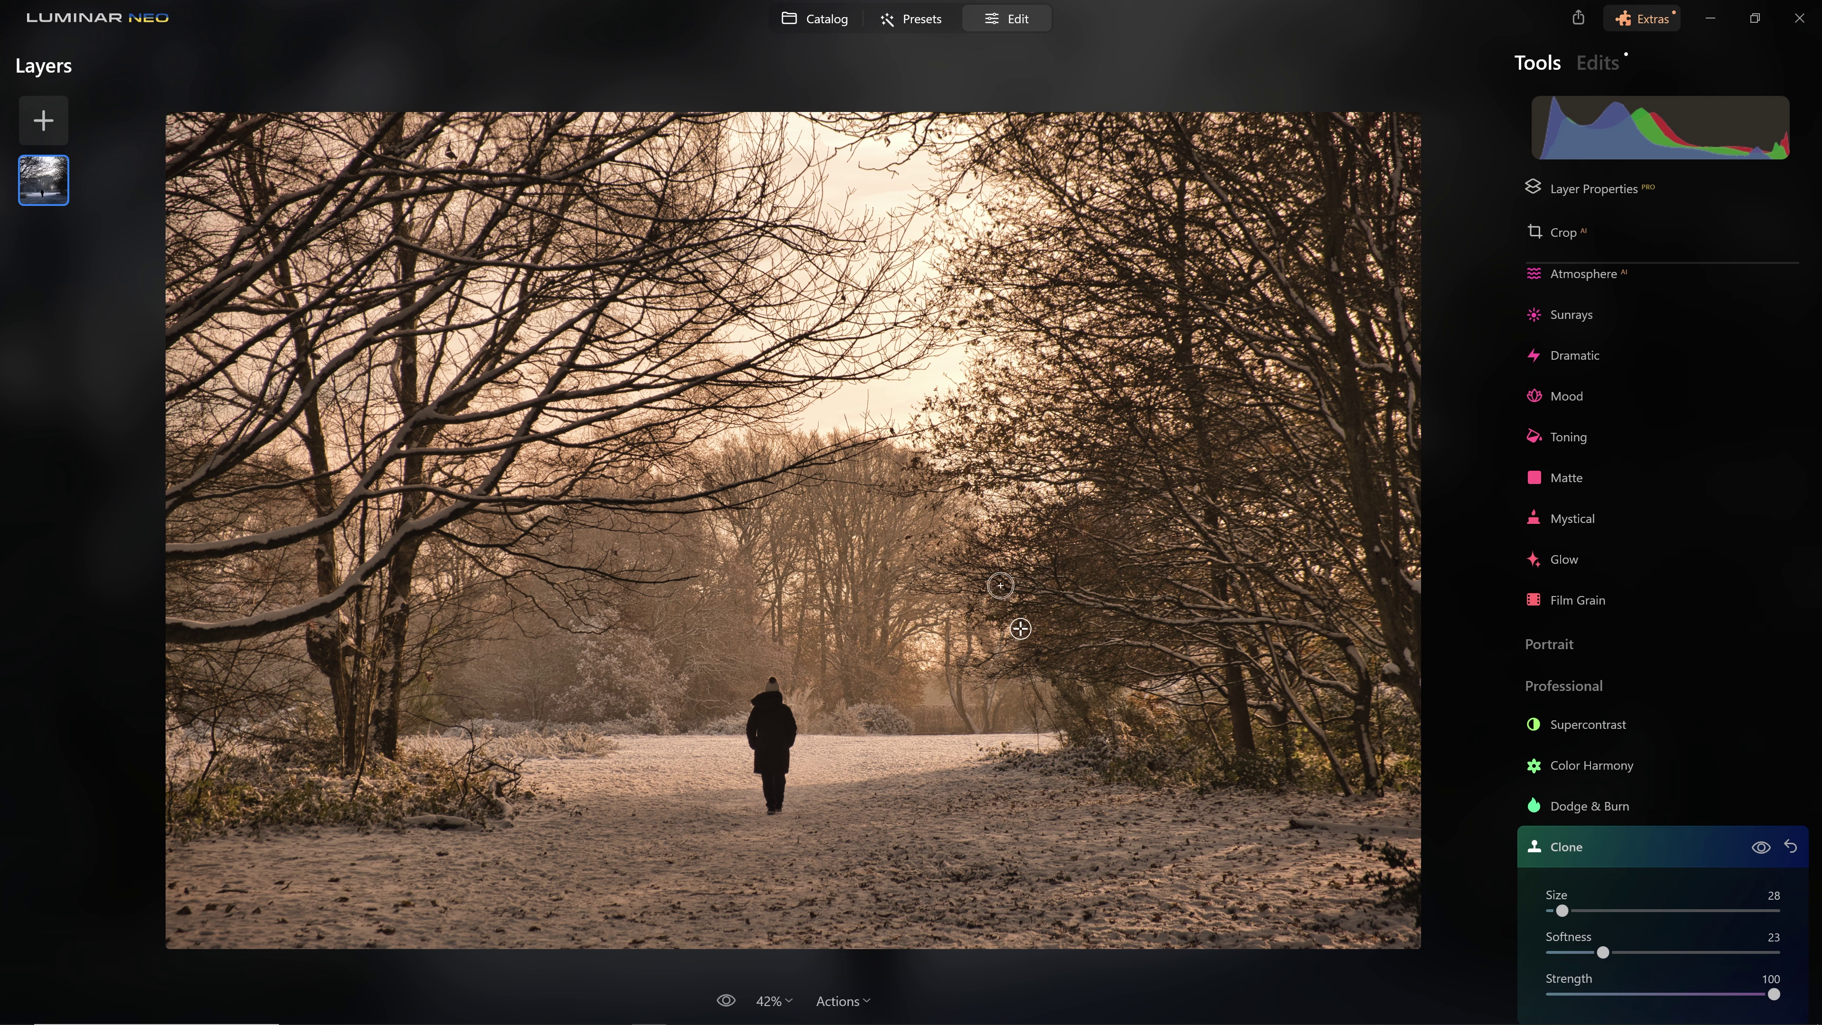
Finish with the Clone tool and apply the Atmosphere effect as Fog with an Amount of 45.
click(1662, 850)
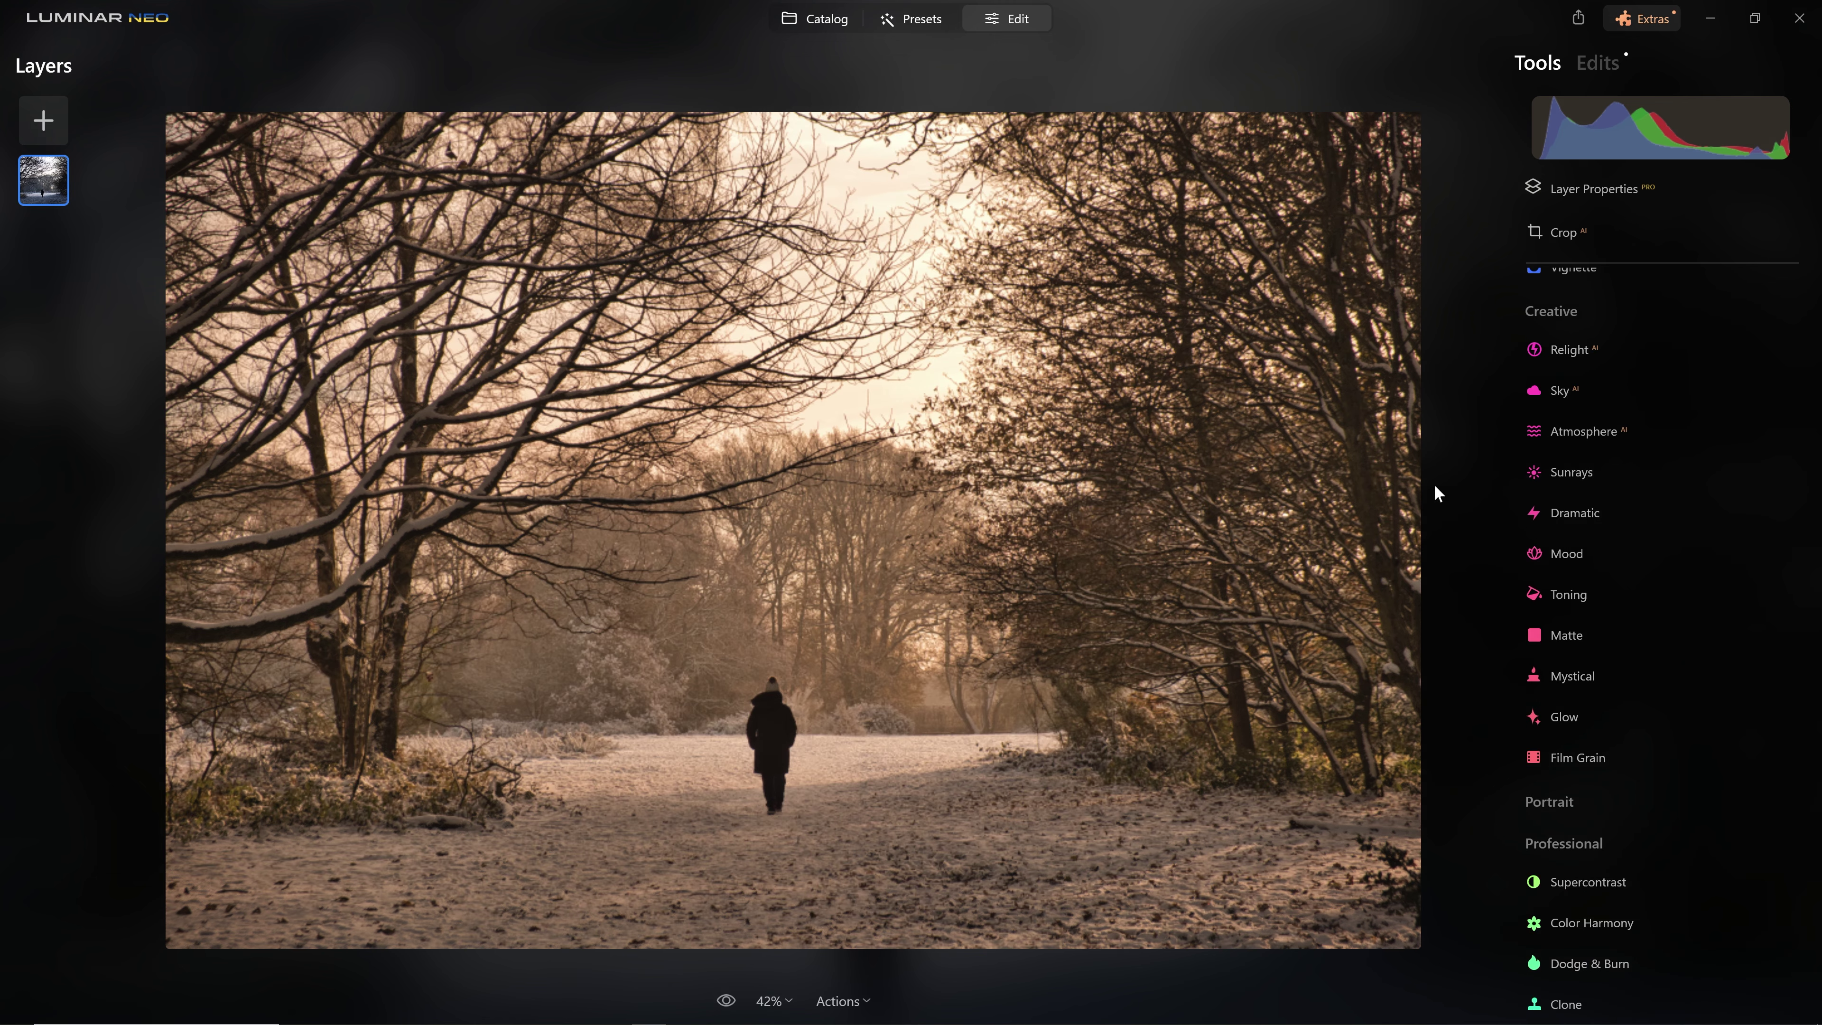
click(1599, 432)
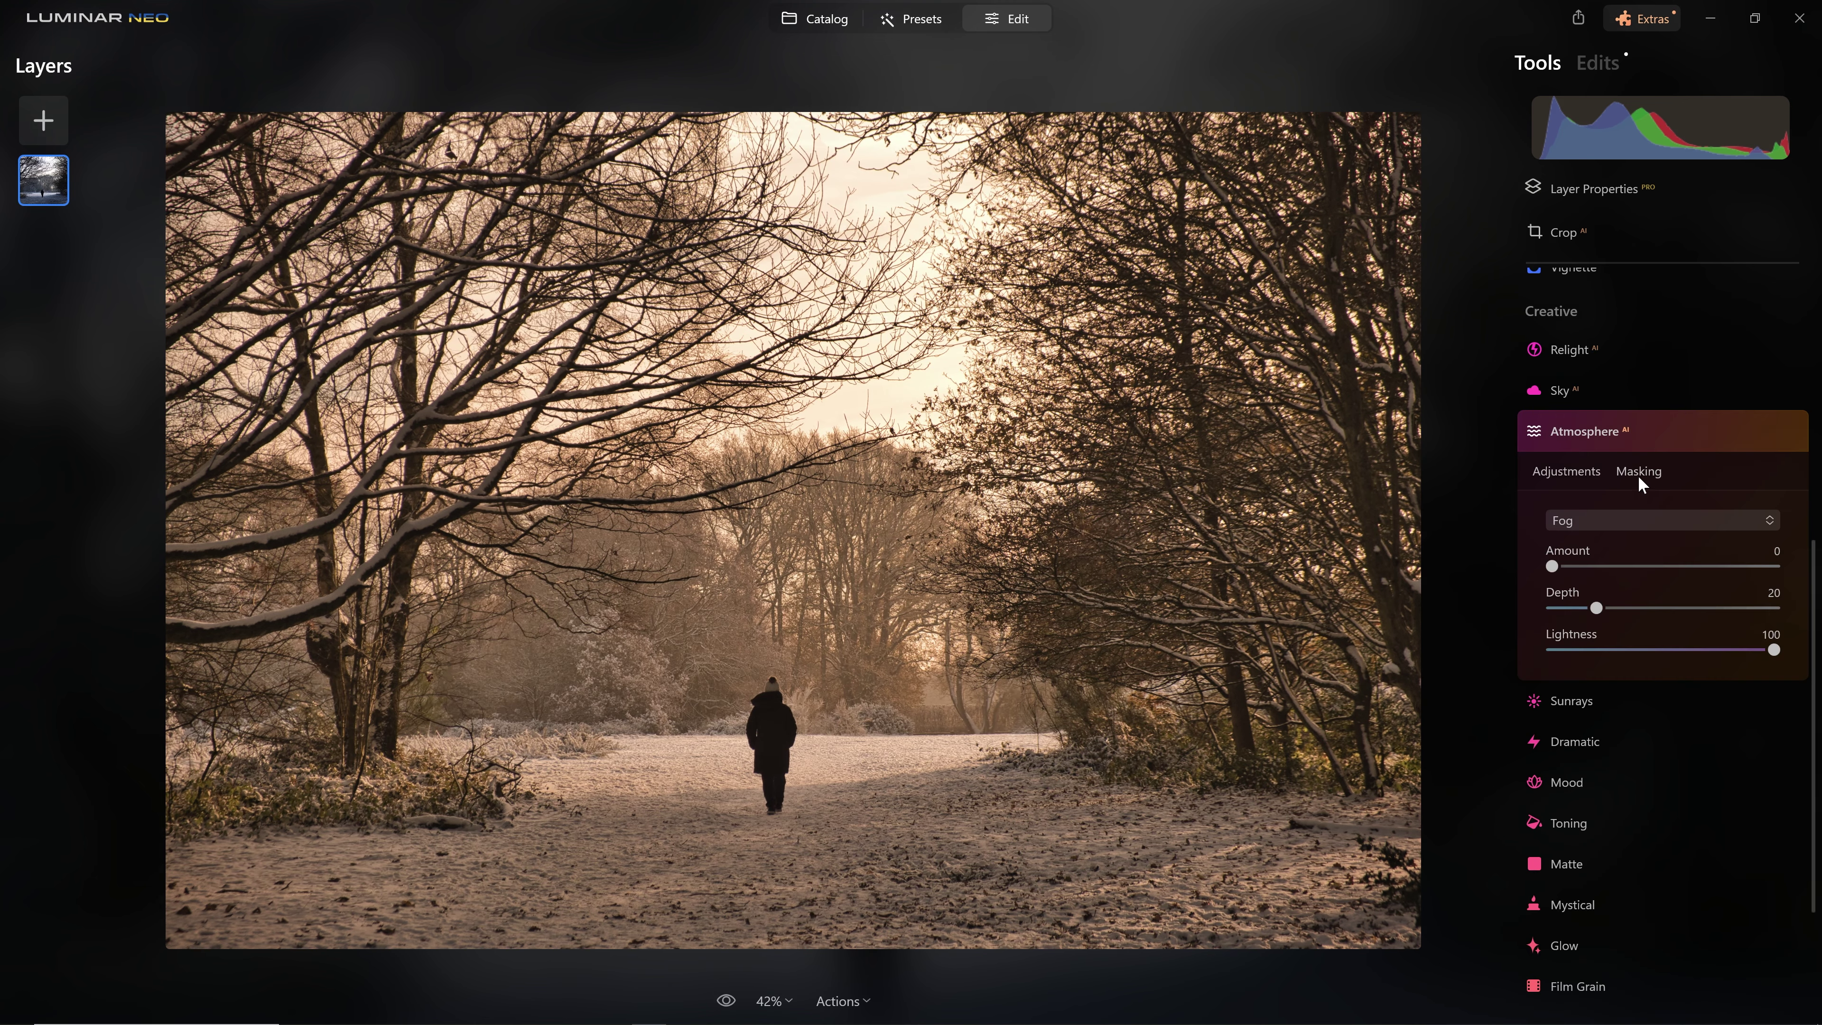
click(1634, 515)
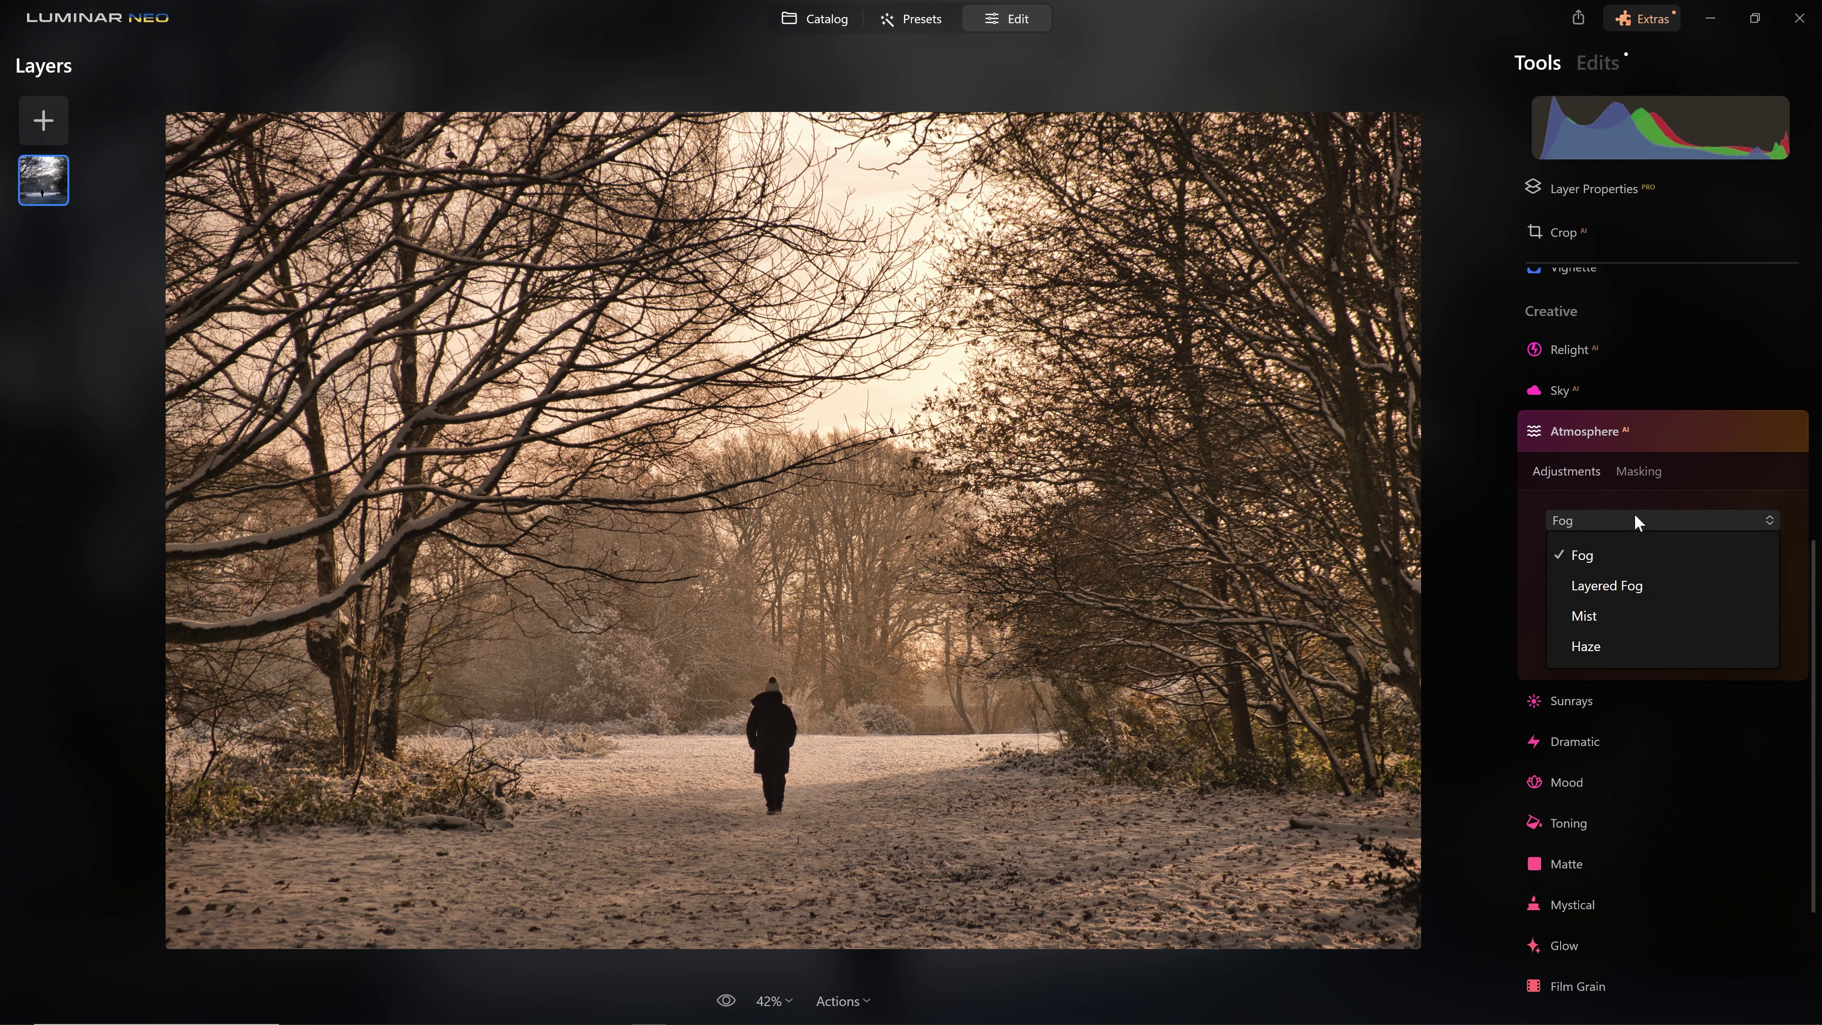
click(1641, 556)
drag(1551, 566, 1654, 590)
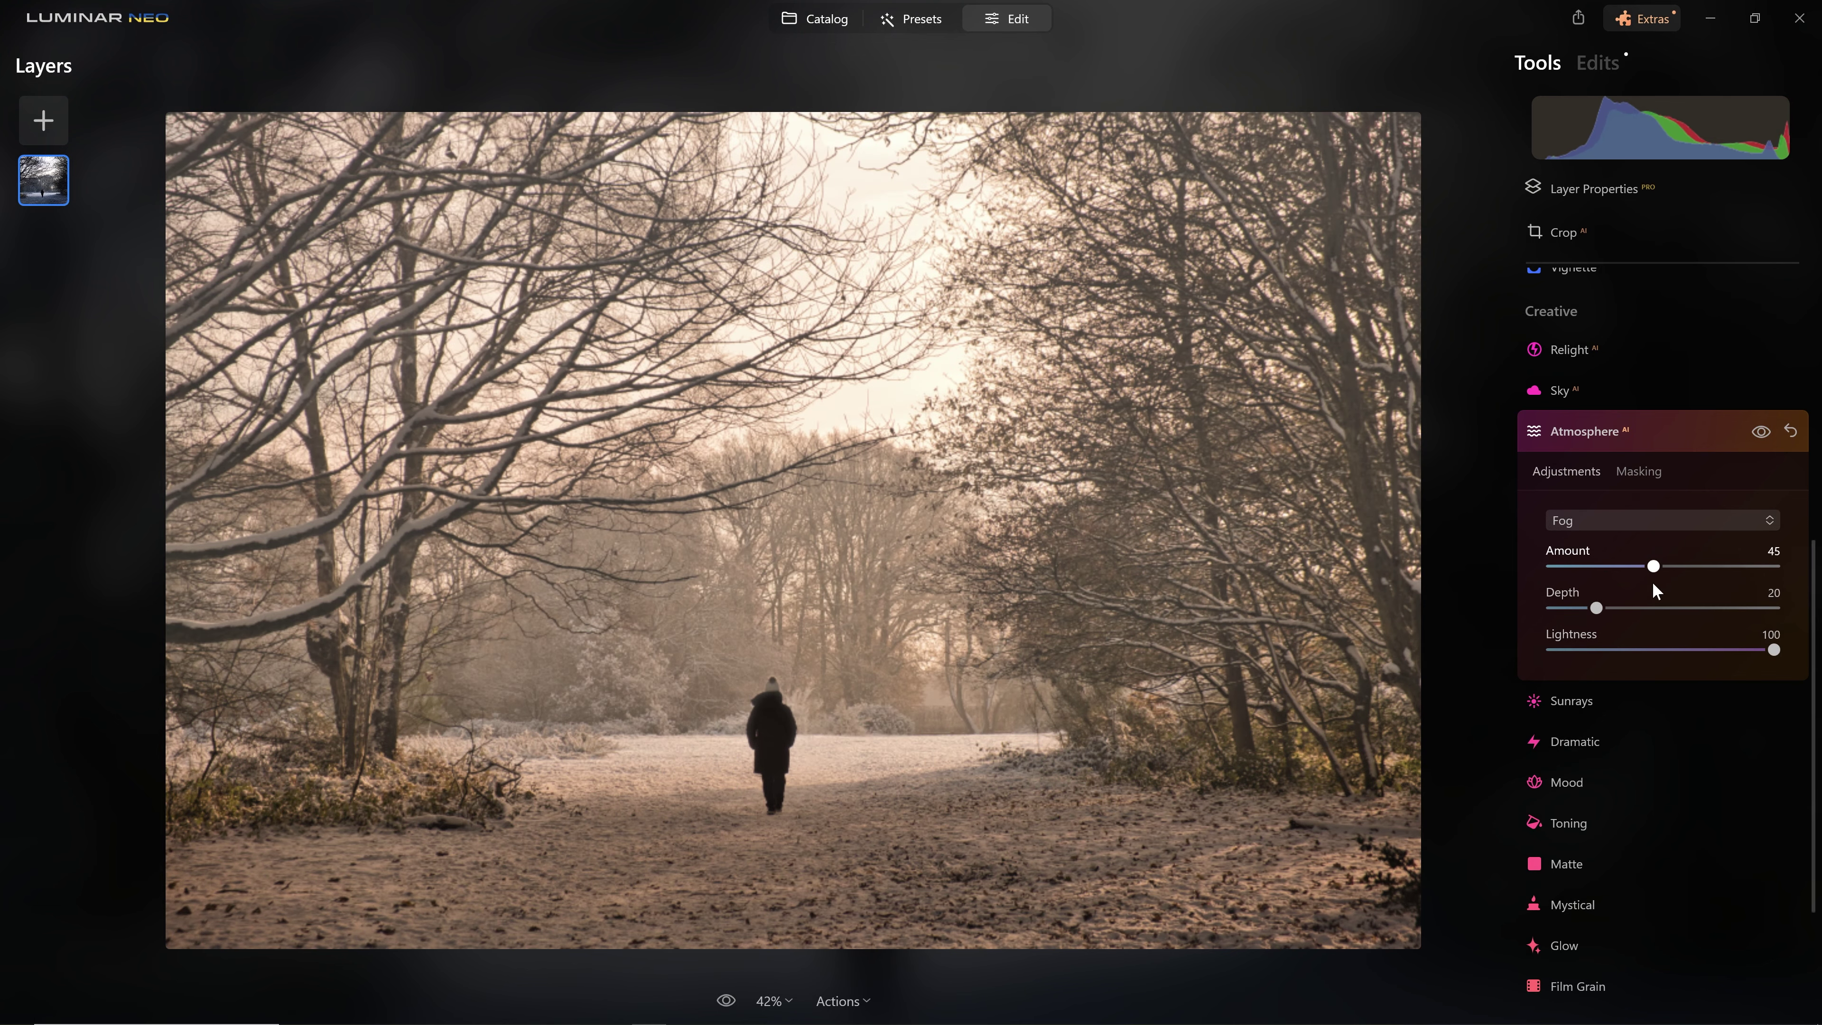
Mask the fog with a linear gradient running from the top of the photo down to the snowy ground, then close Atmosphere.
click(1638, 471)
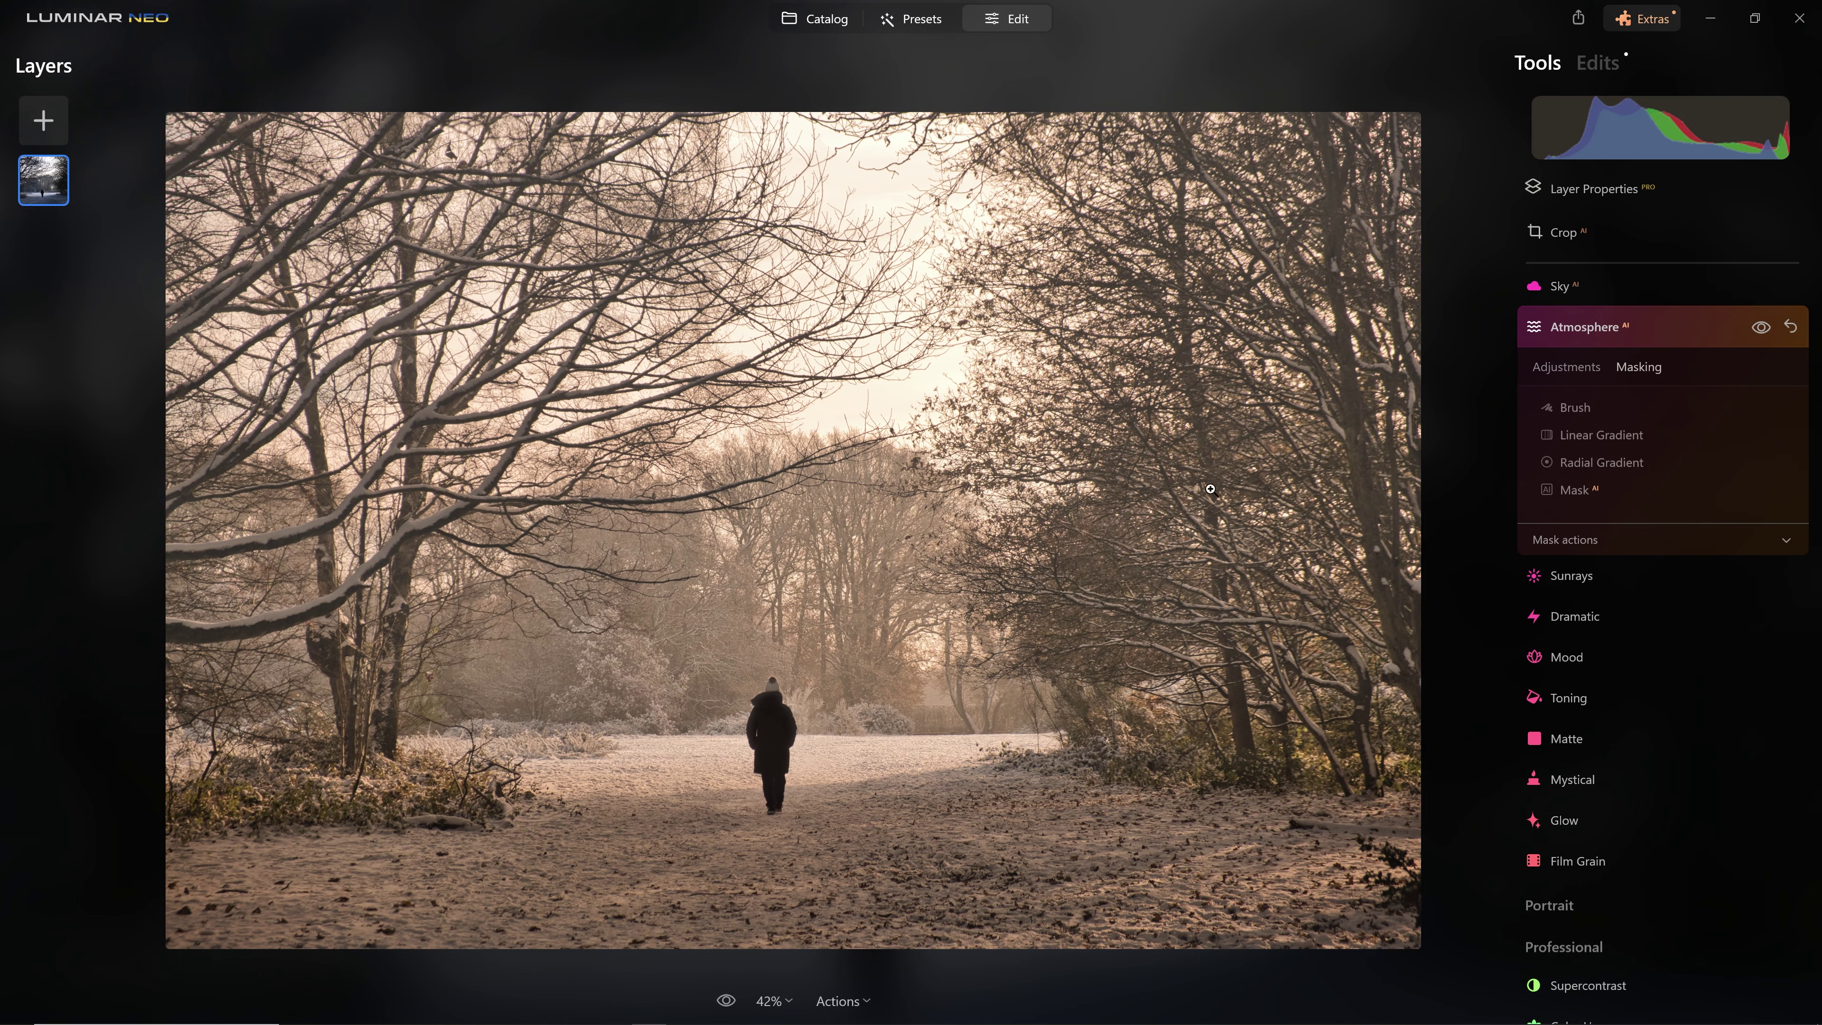
click(1606, 432)
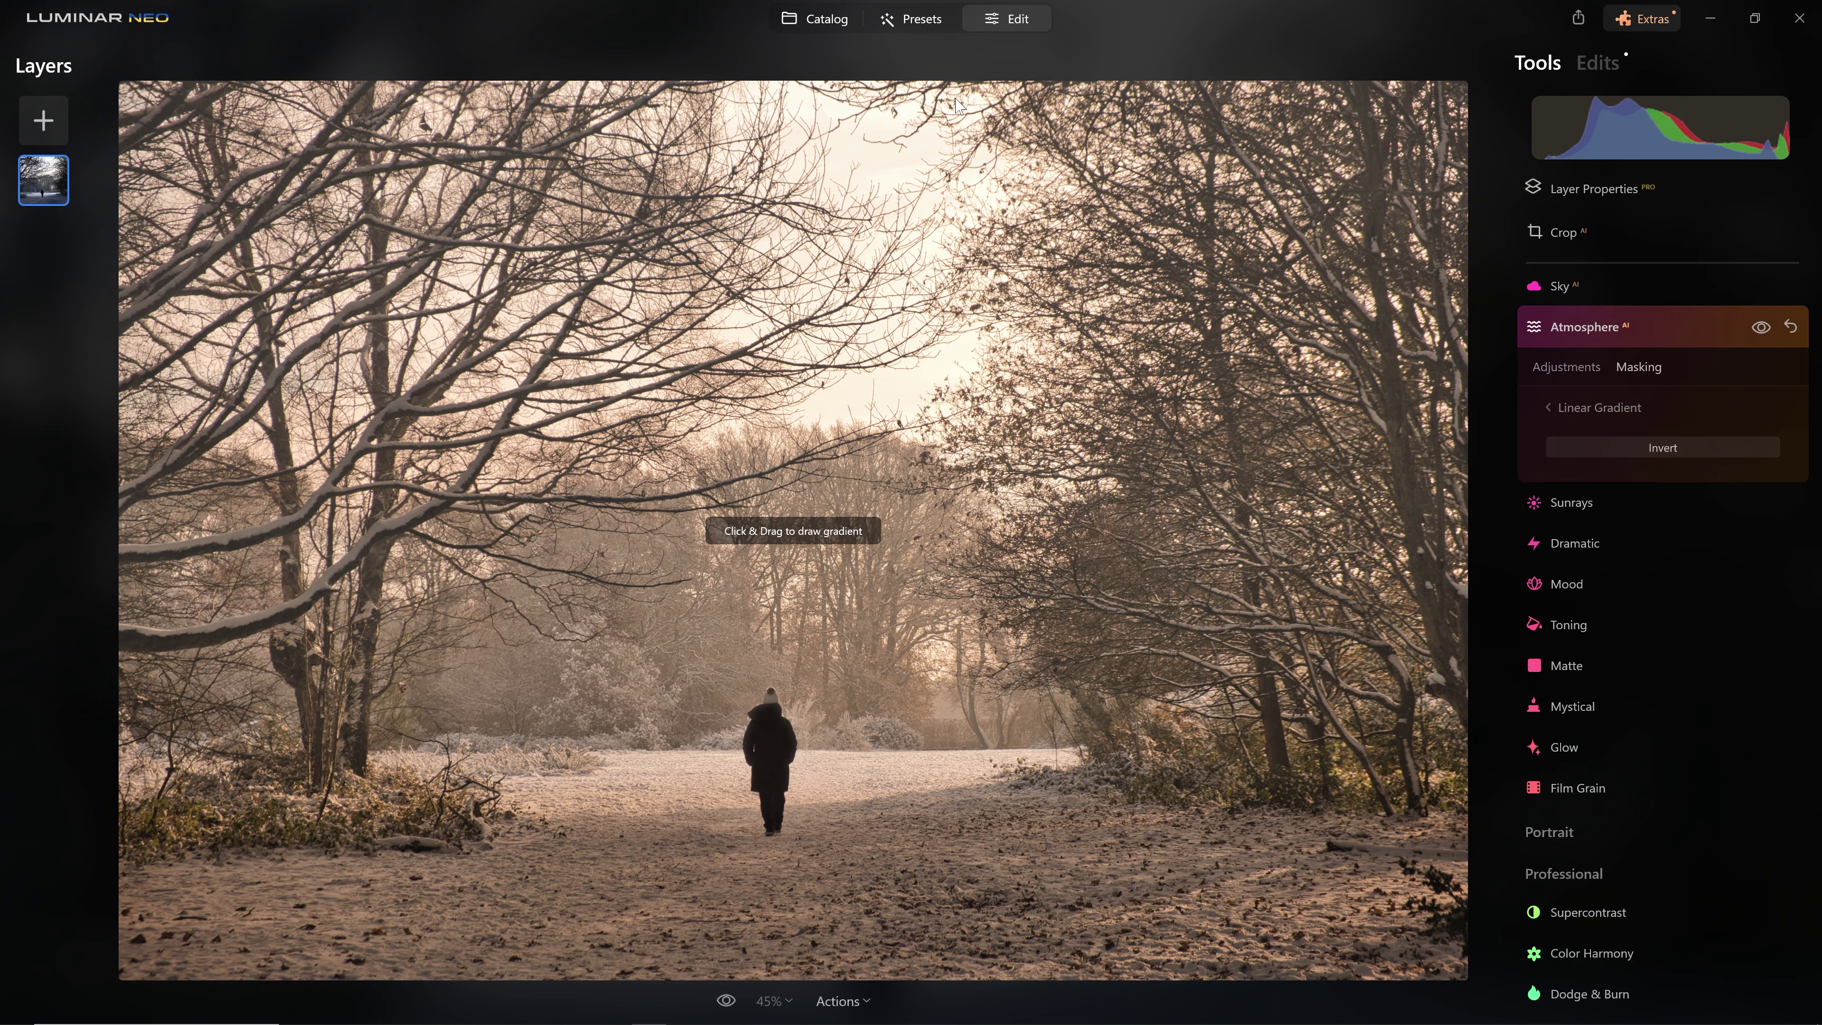
drag(959, 106, 956, 780)
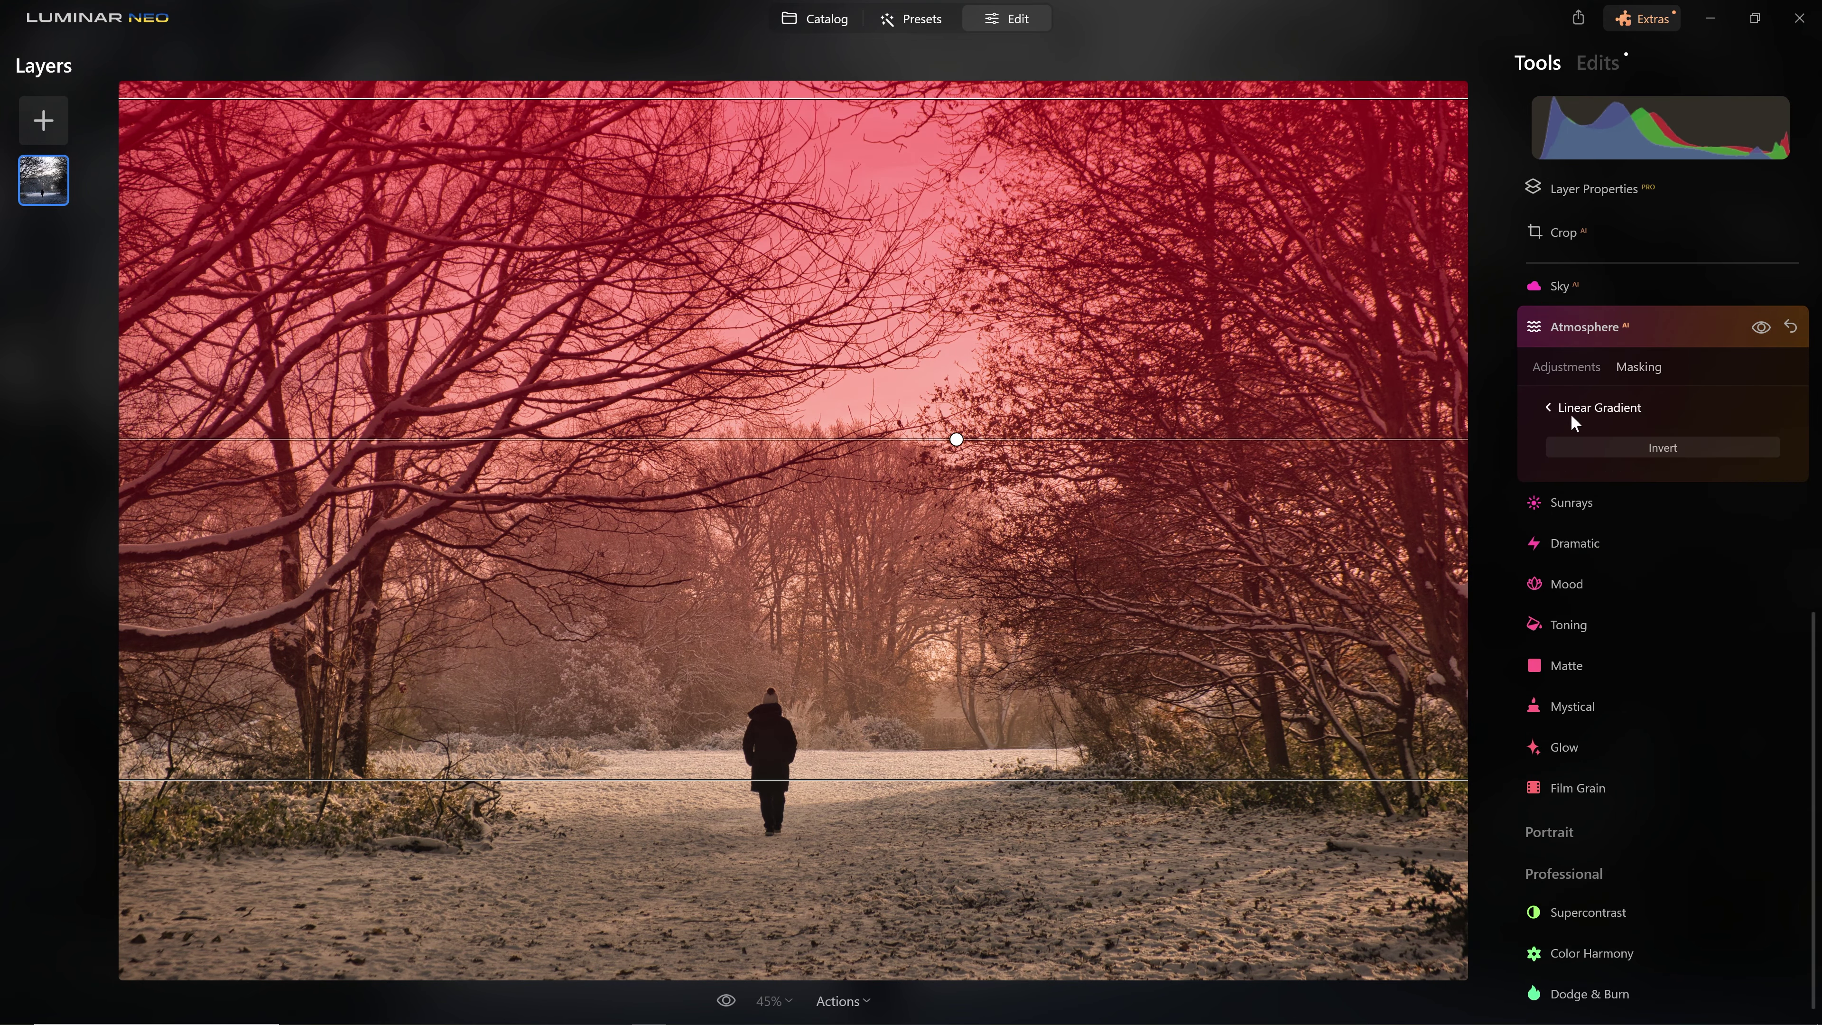
click(1661, 334)
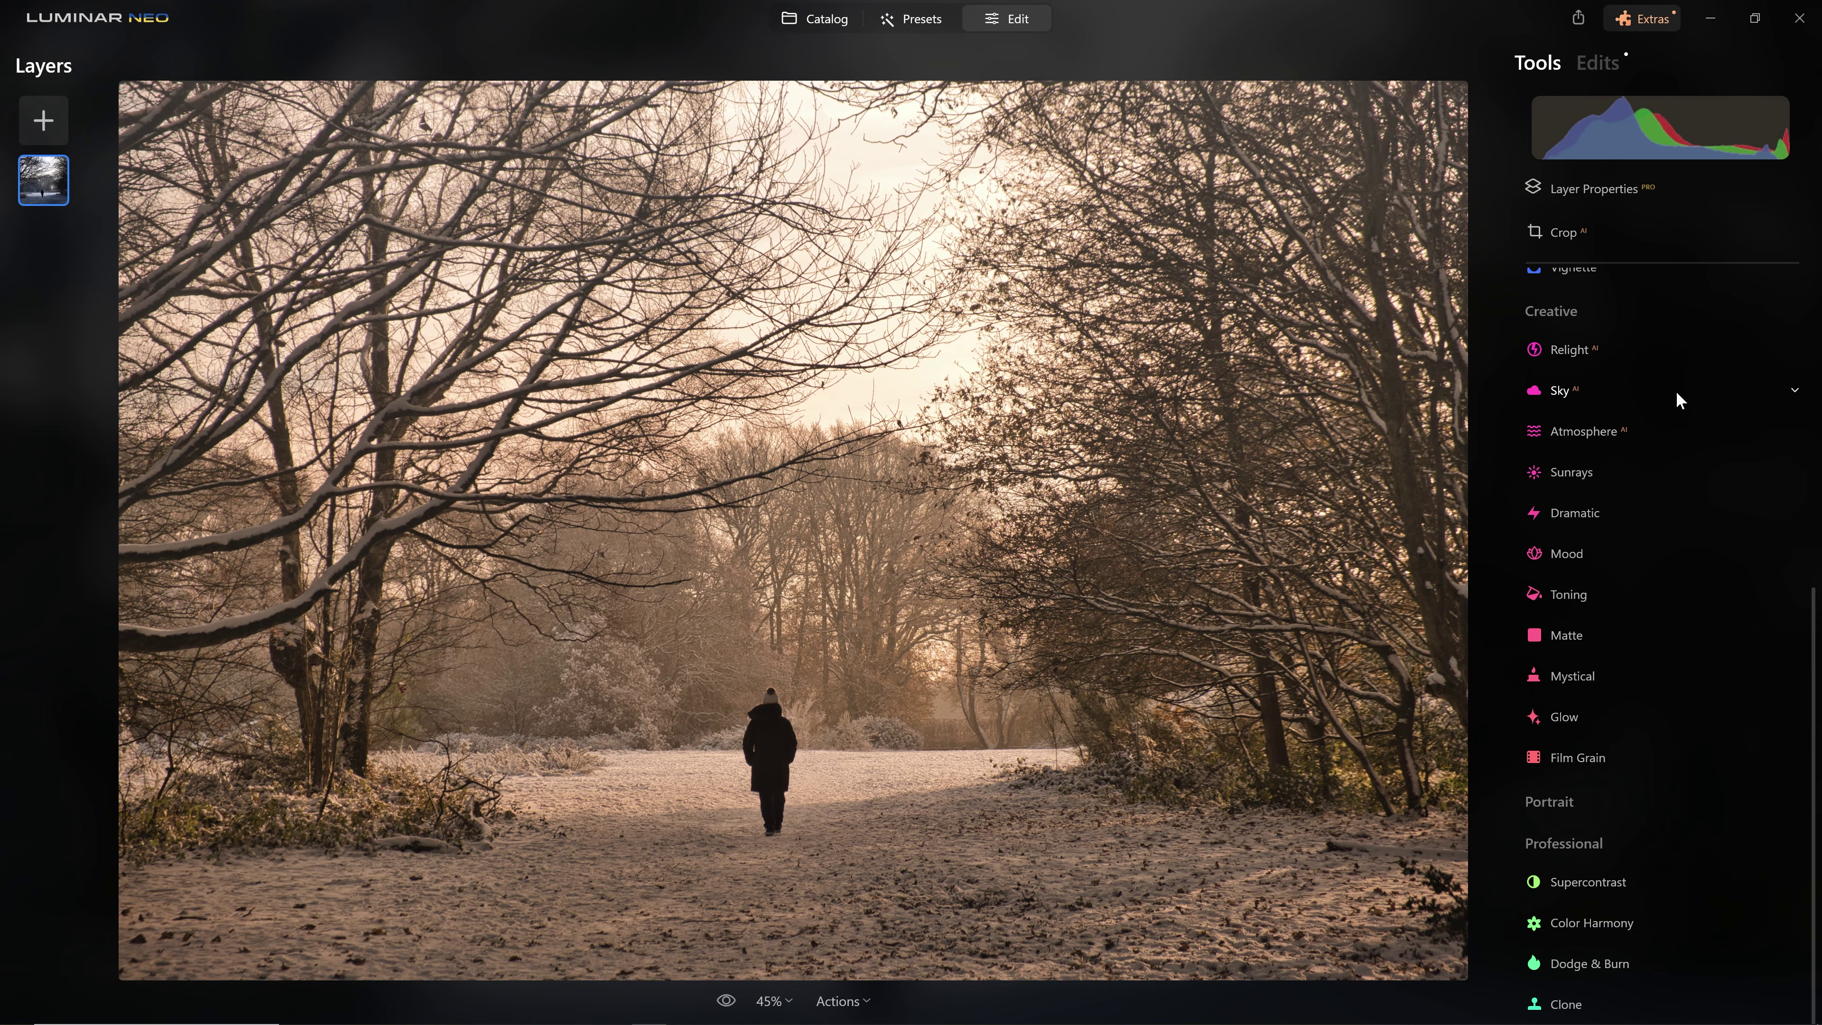
Add a second Atmosphere effect as Layered Fog with a moderate Amount, Depth 81 and Lightness 85, then close the tool.
click(1663, 437)
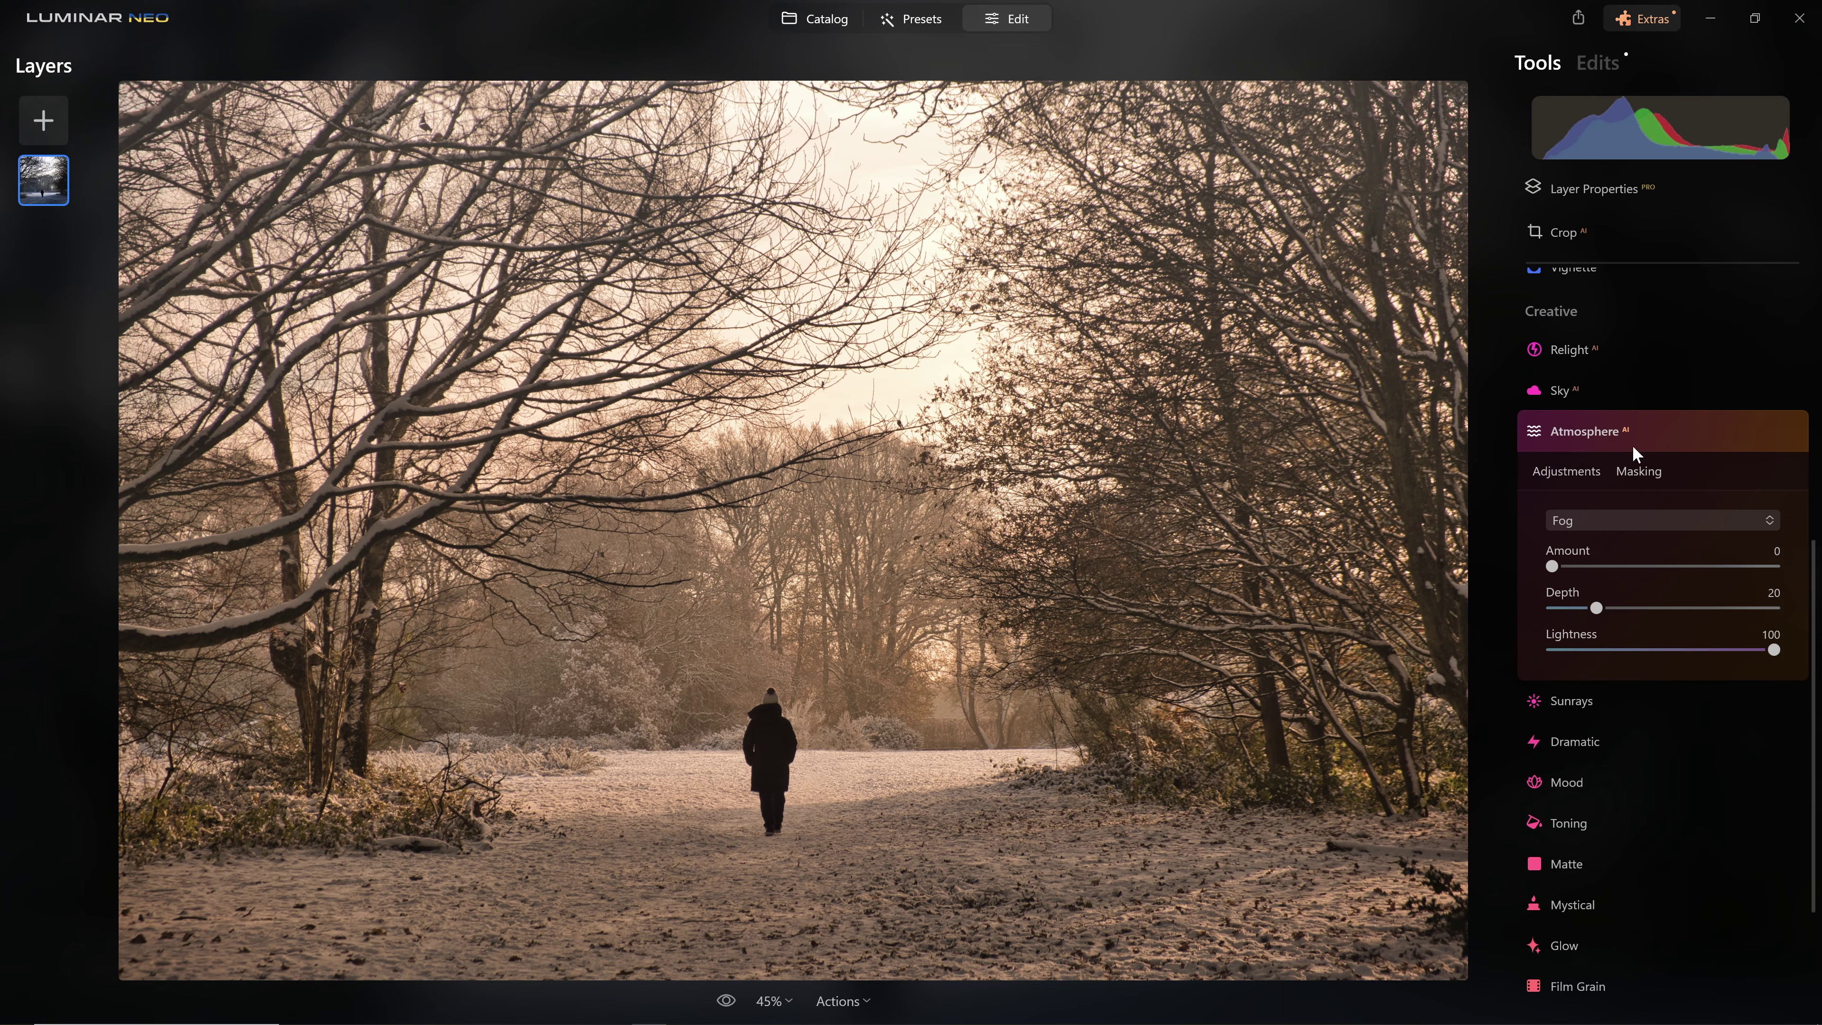
click(1611, 519)
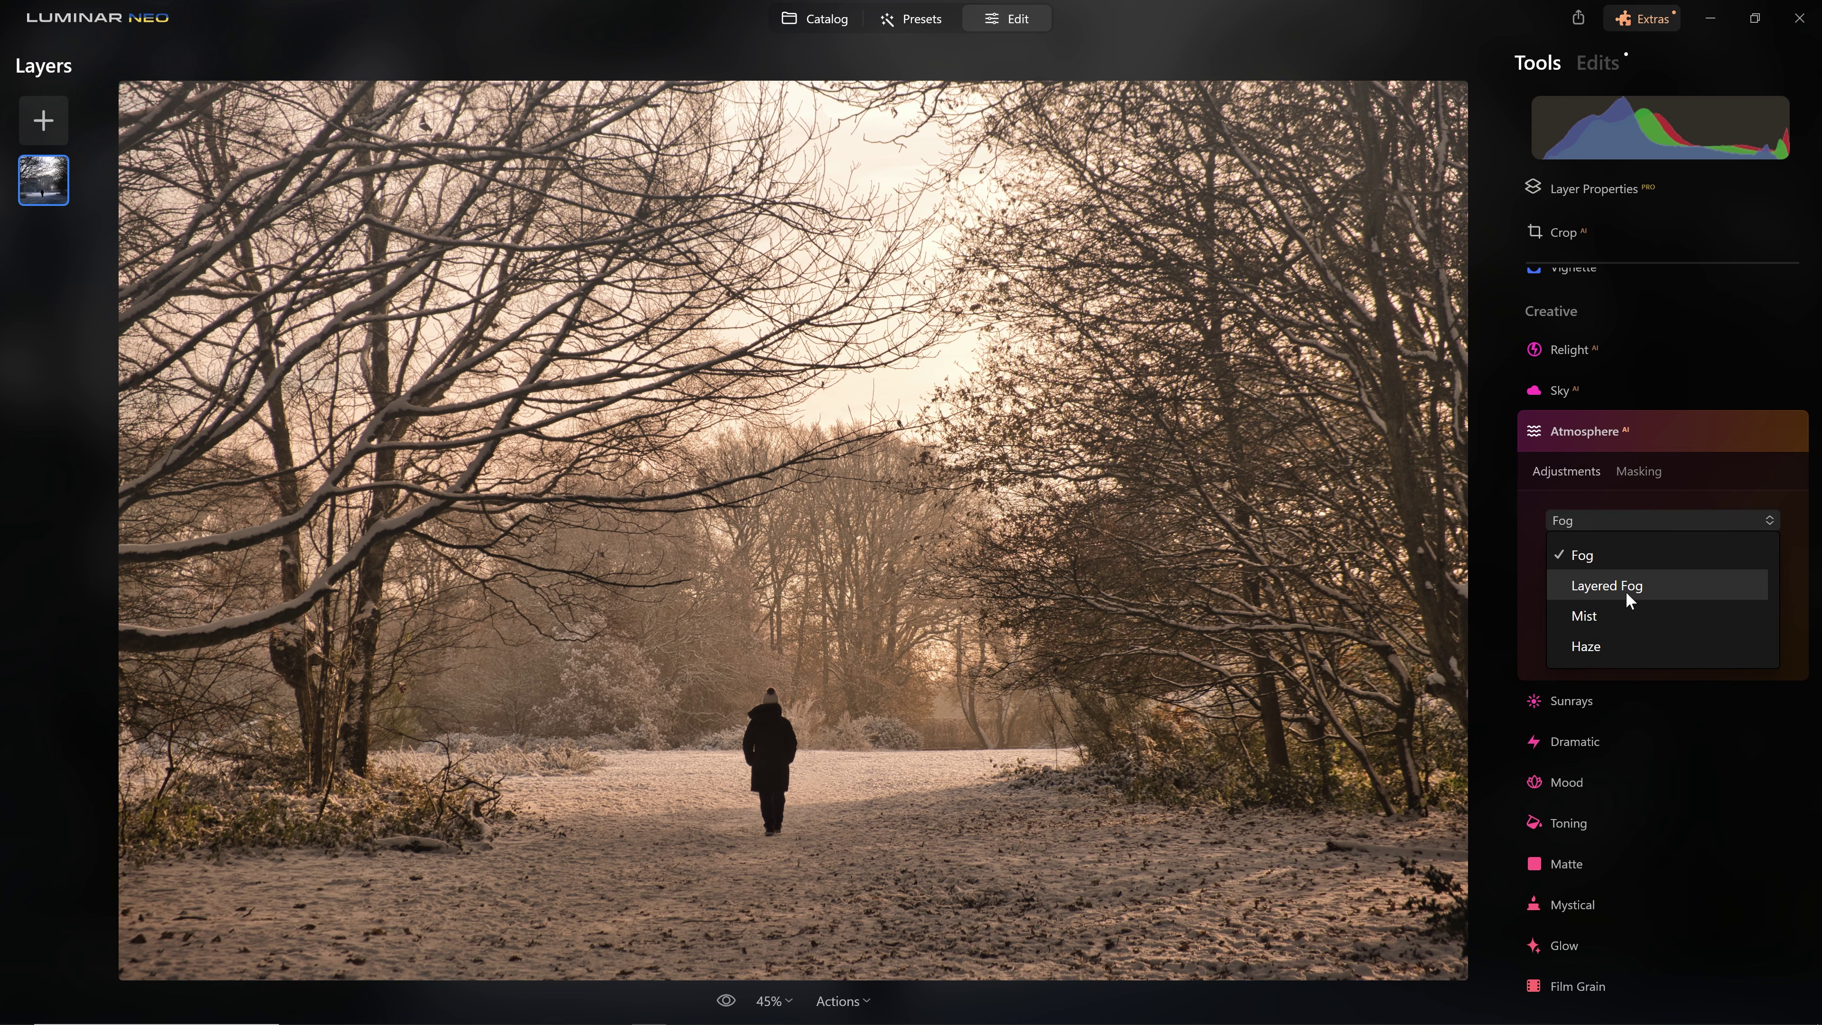
click(1624, 587)
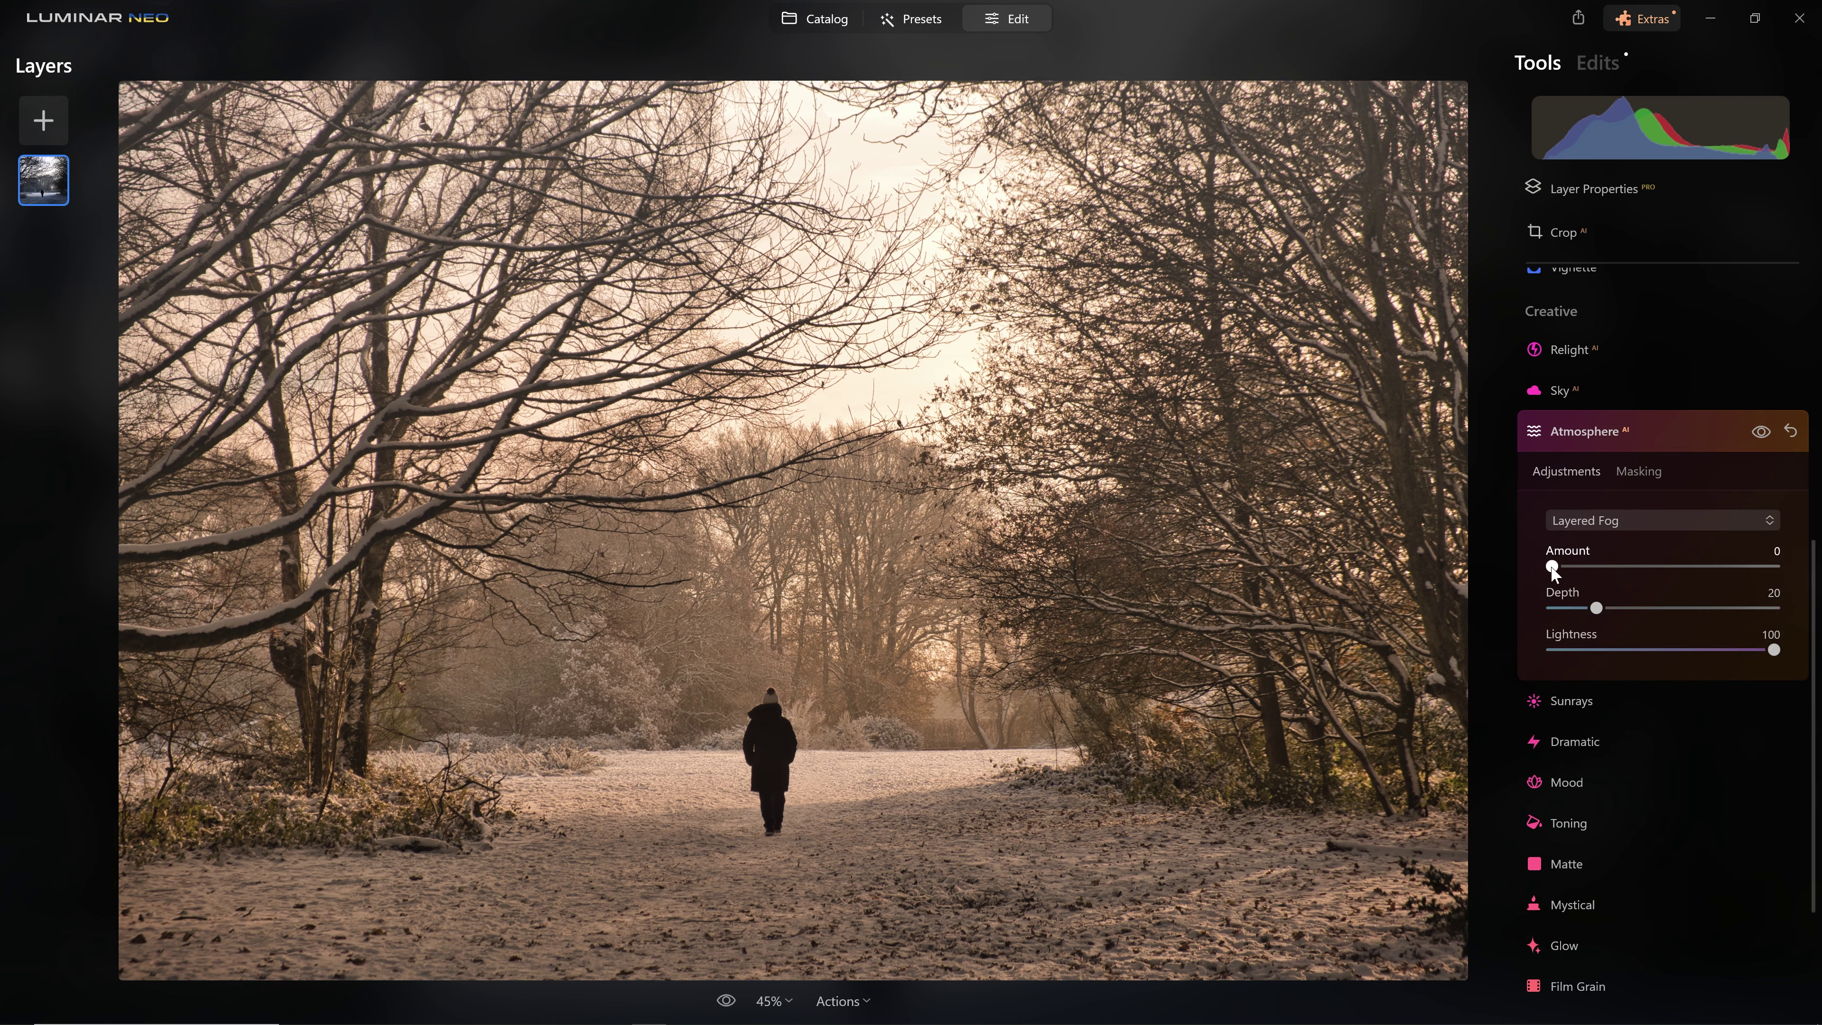
drag(1645, 568, 1778, 568)
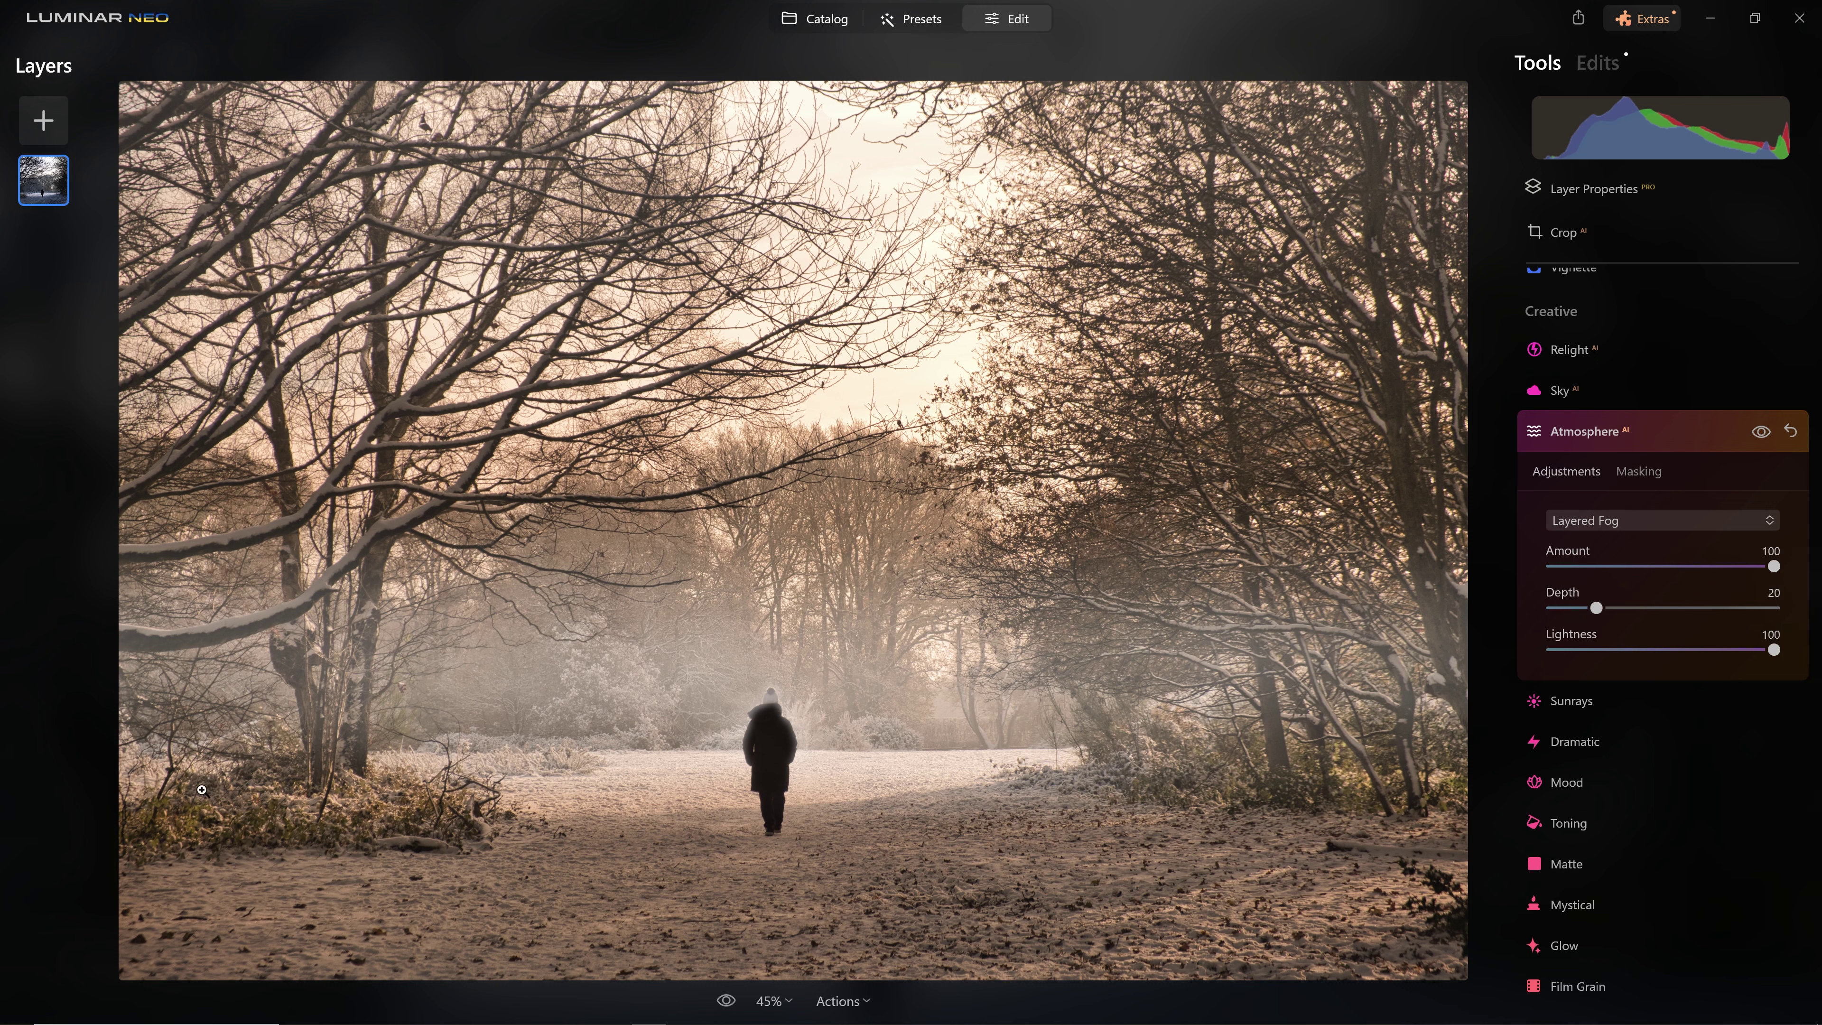
drag(1594, 609, 1750, 645)
mouse_move(1774, 566)
mouse_down()
mouse_move(1618, 584)
mouse_move(1779, 569)
mouse_up()
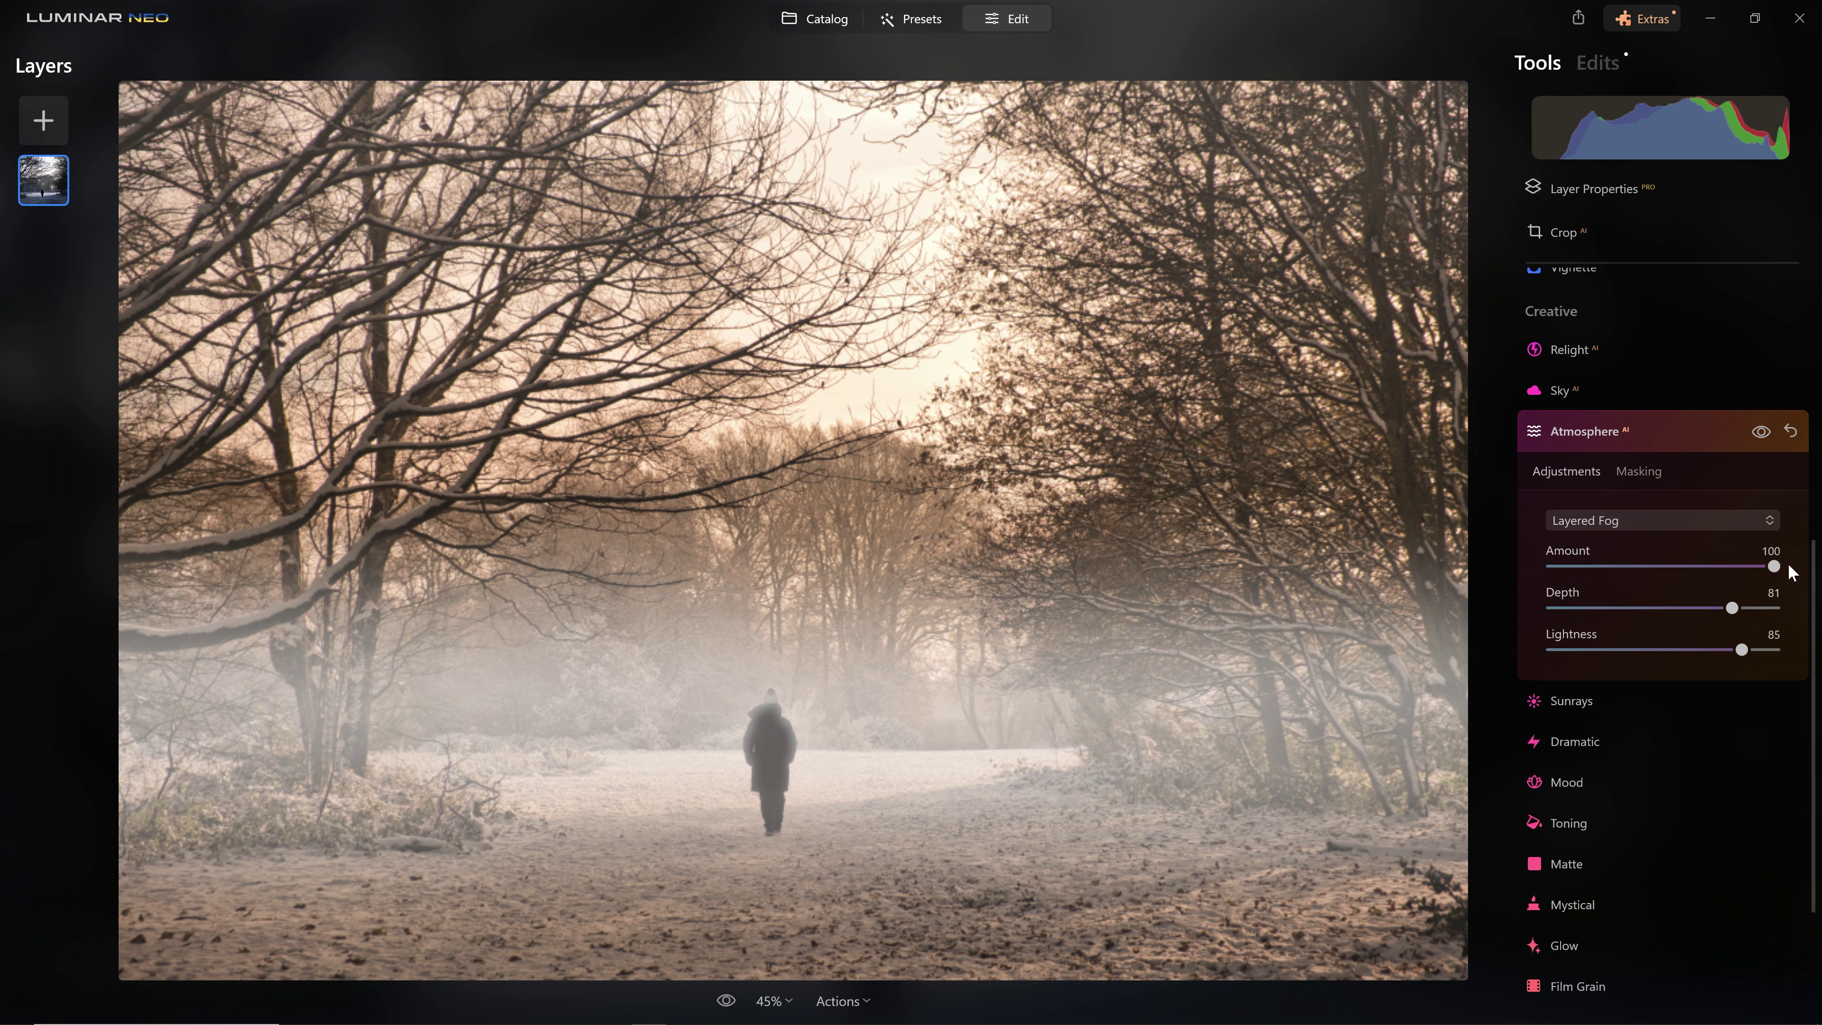
drag(1774, 566, 1645, 562)
click(1664, 431)
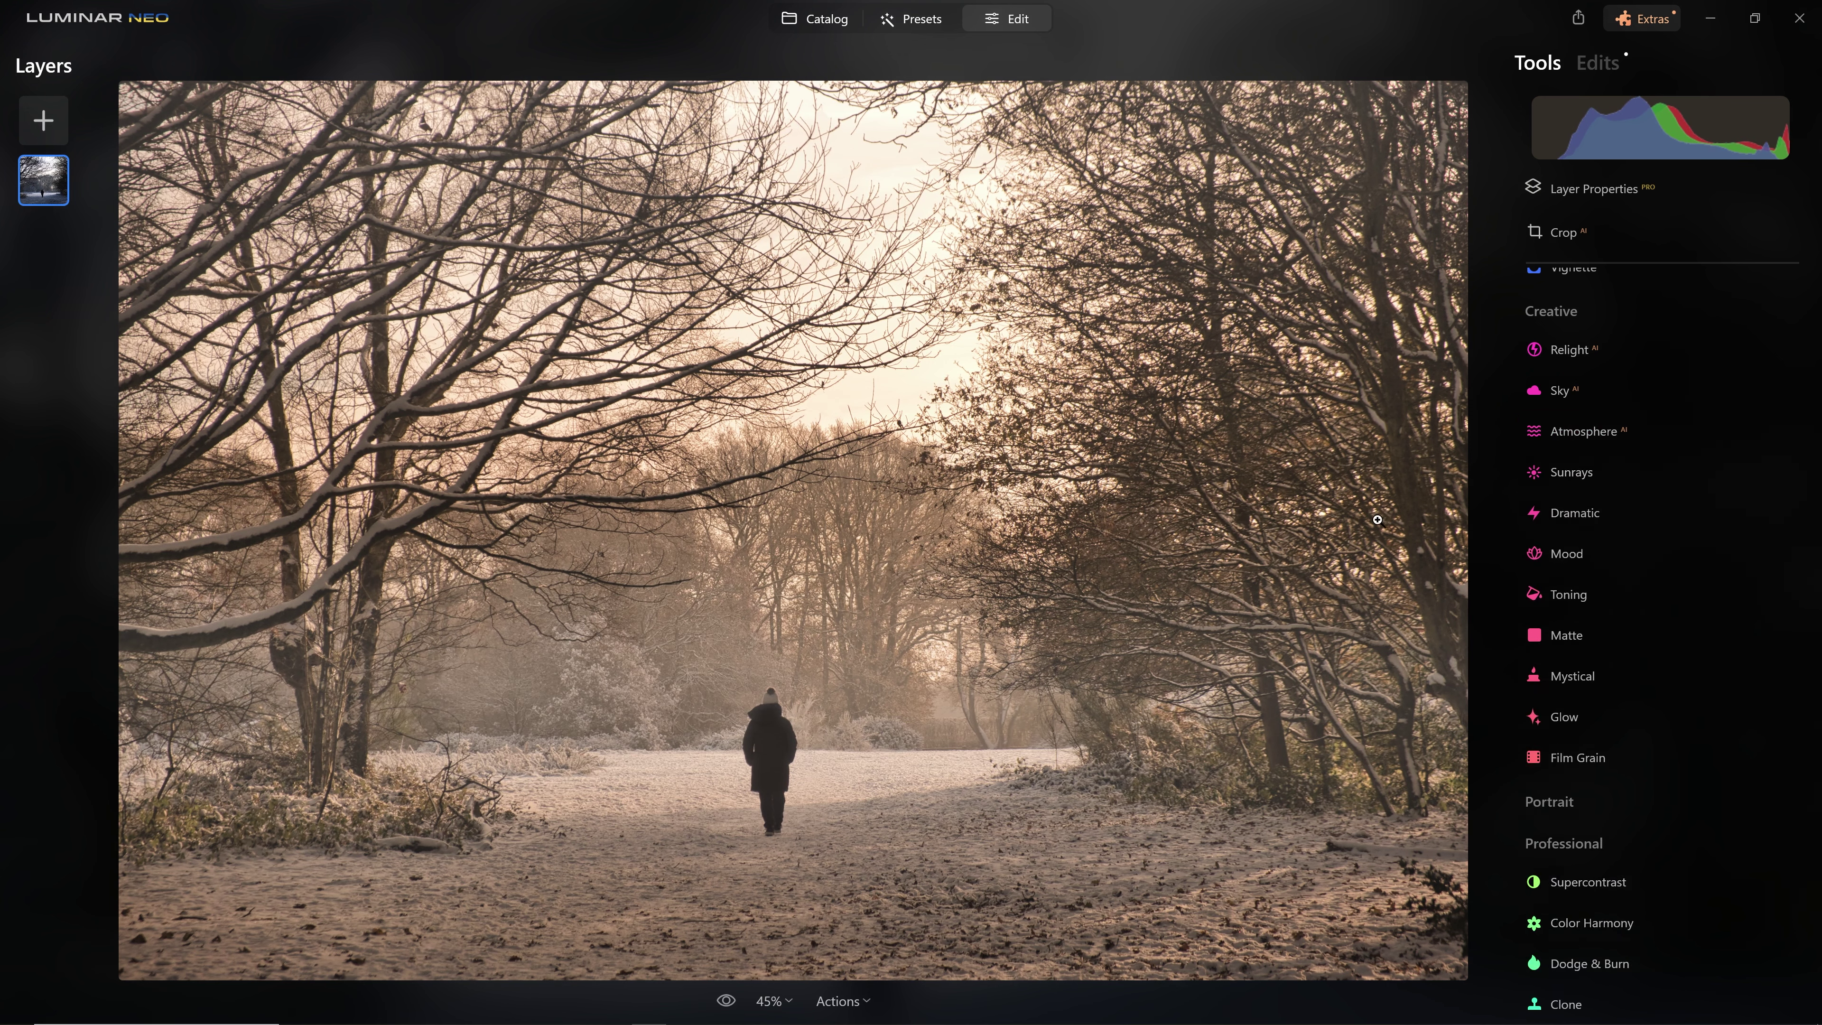
Compare the edited photo with the unedited original several times.
key(backslash)
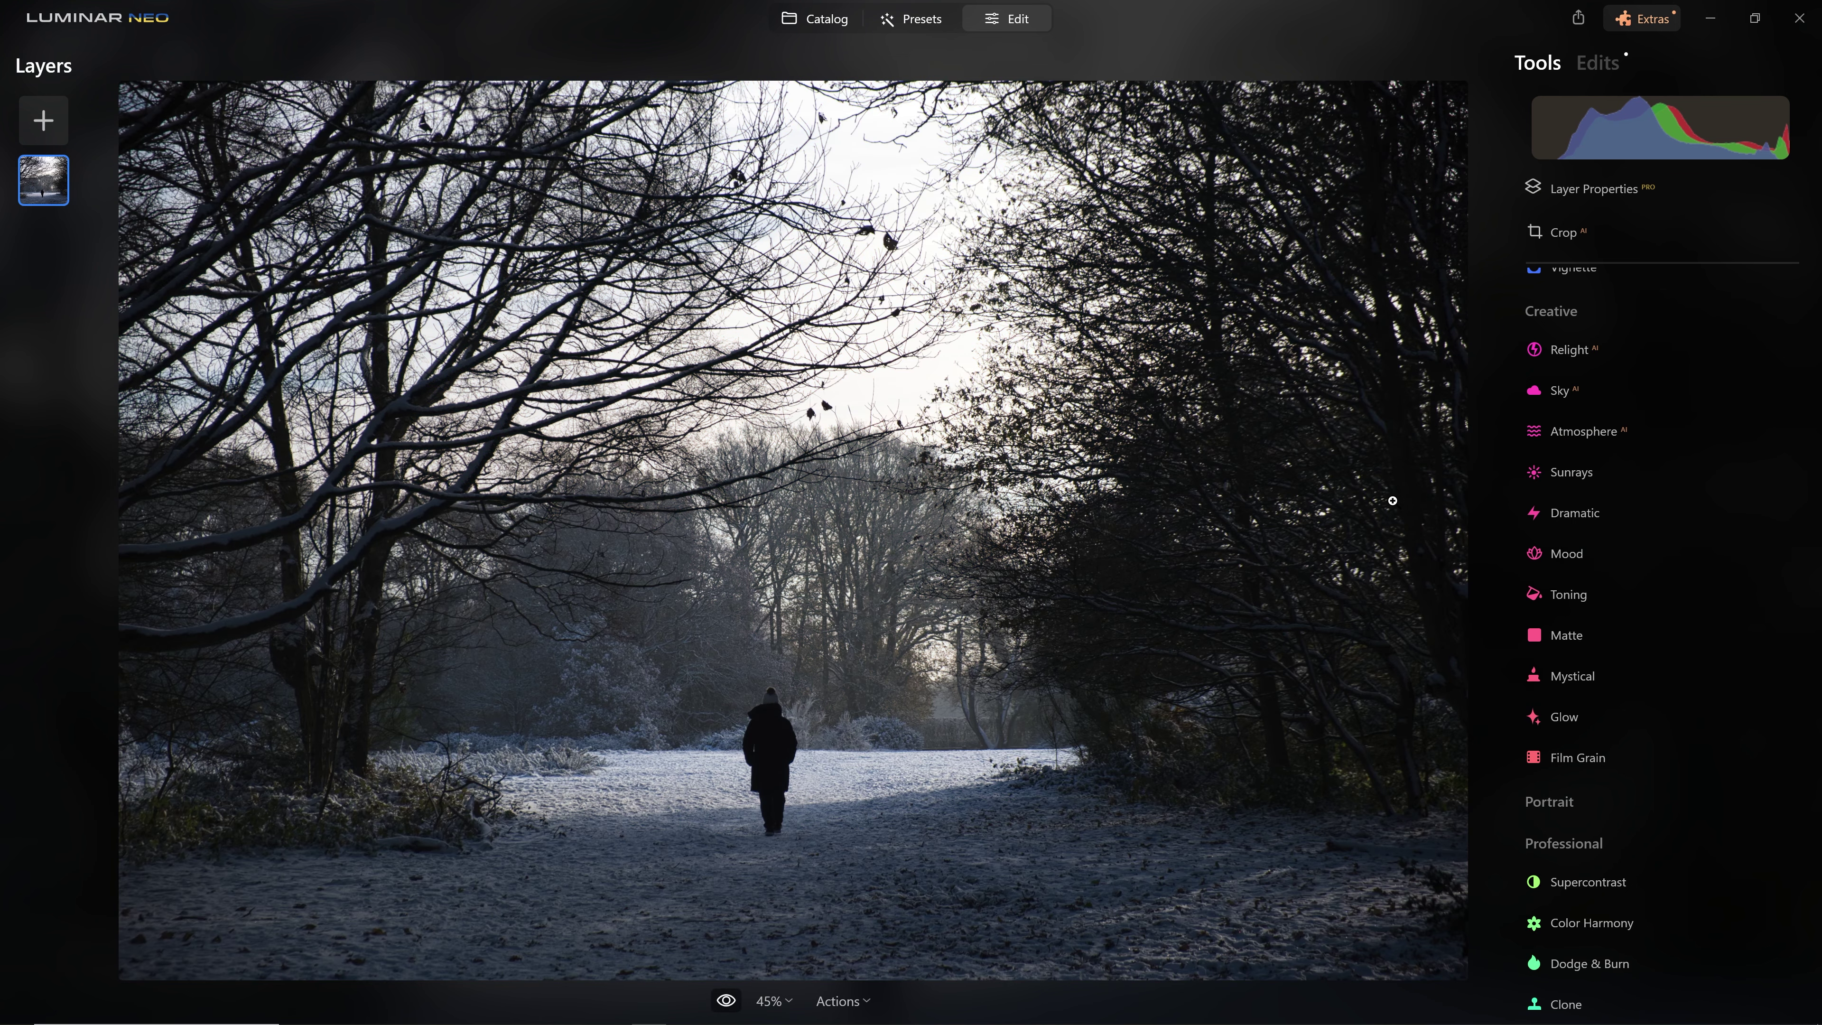
key(backslash)
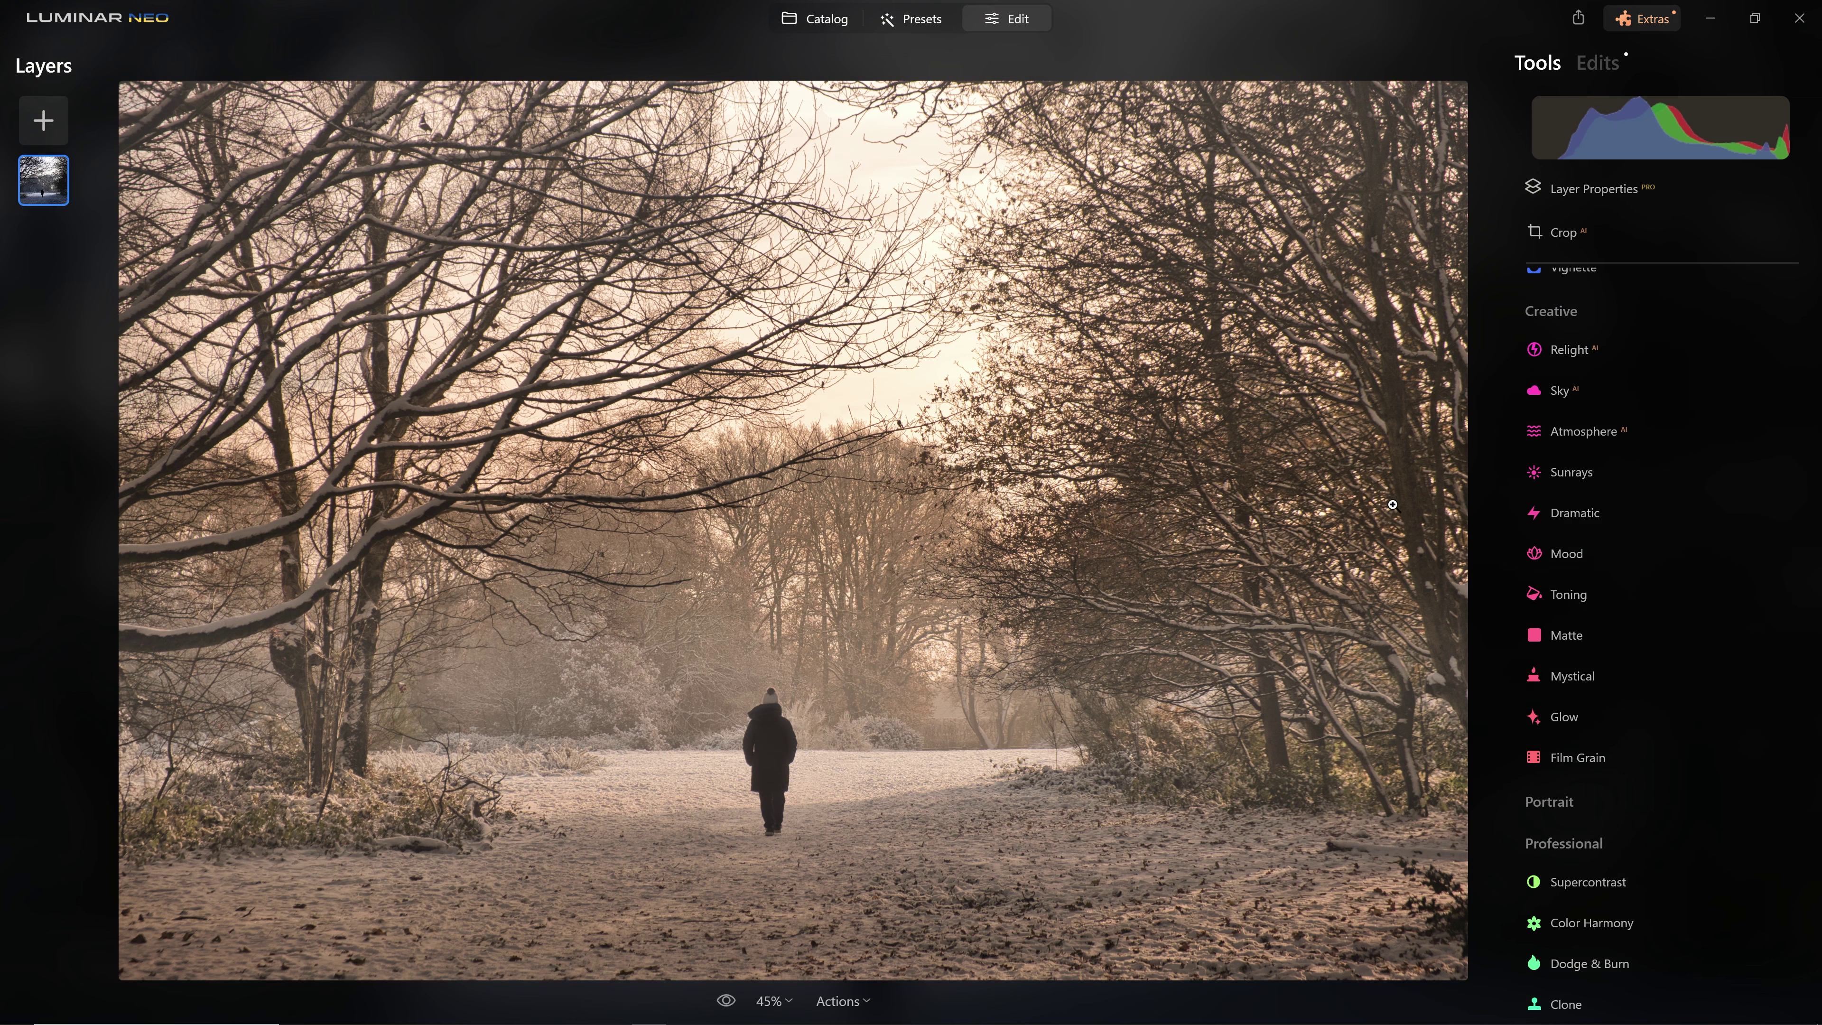
key(backslash)
key(backslash)
key(backslash)
key(backslash)
Add Sunrays with an Amount of 100 and place the sun centre high in the right-hand trees.
click(1578, 474)
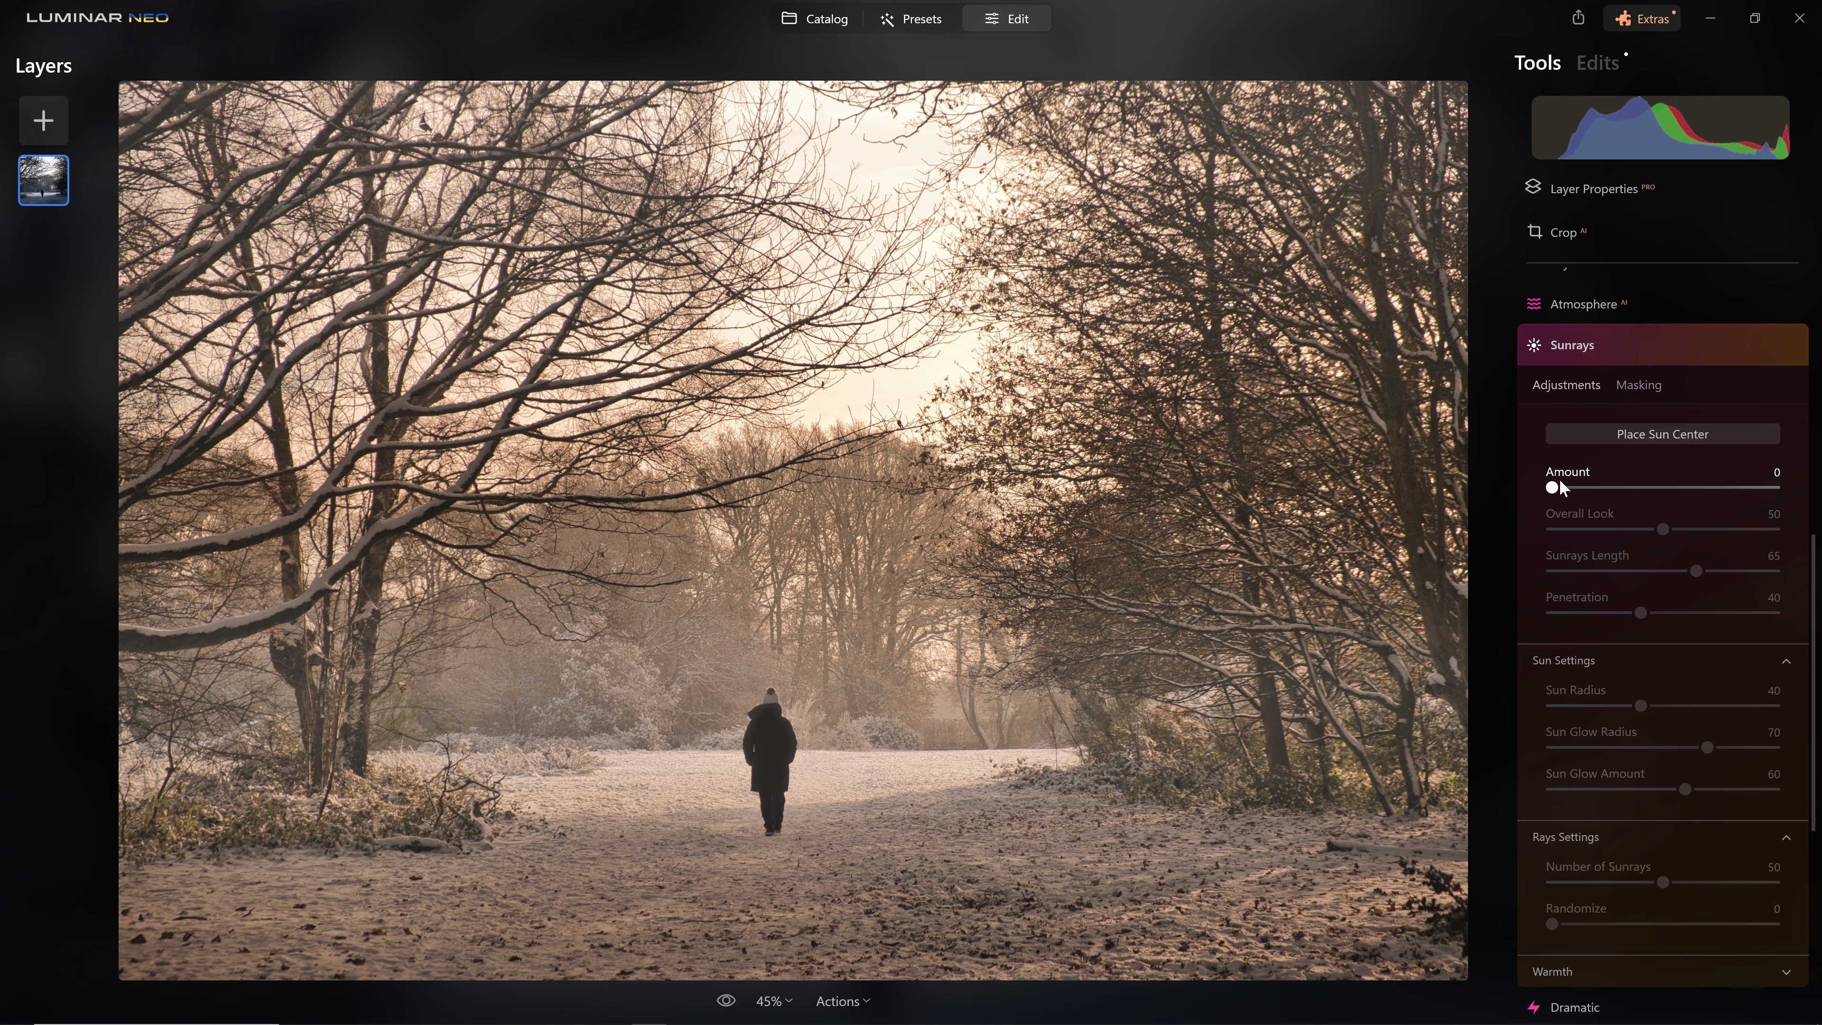
drag(1553, 489, 1774, 488)
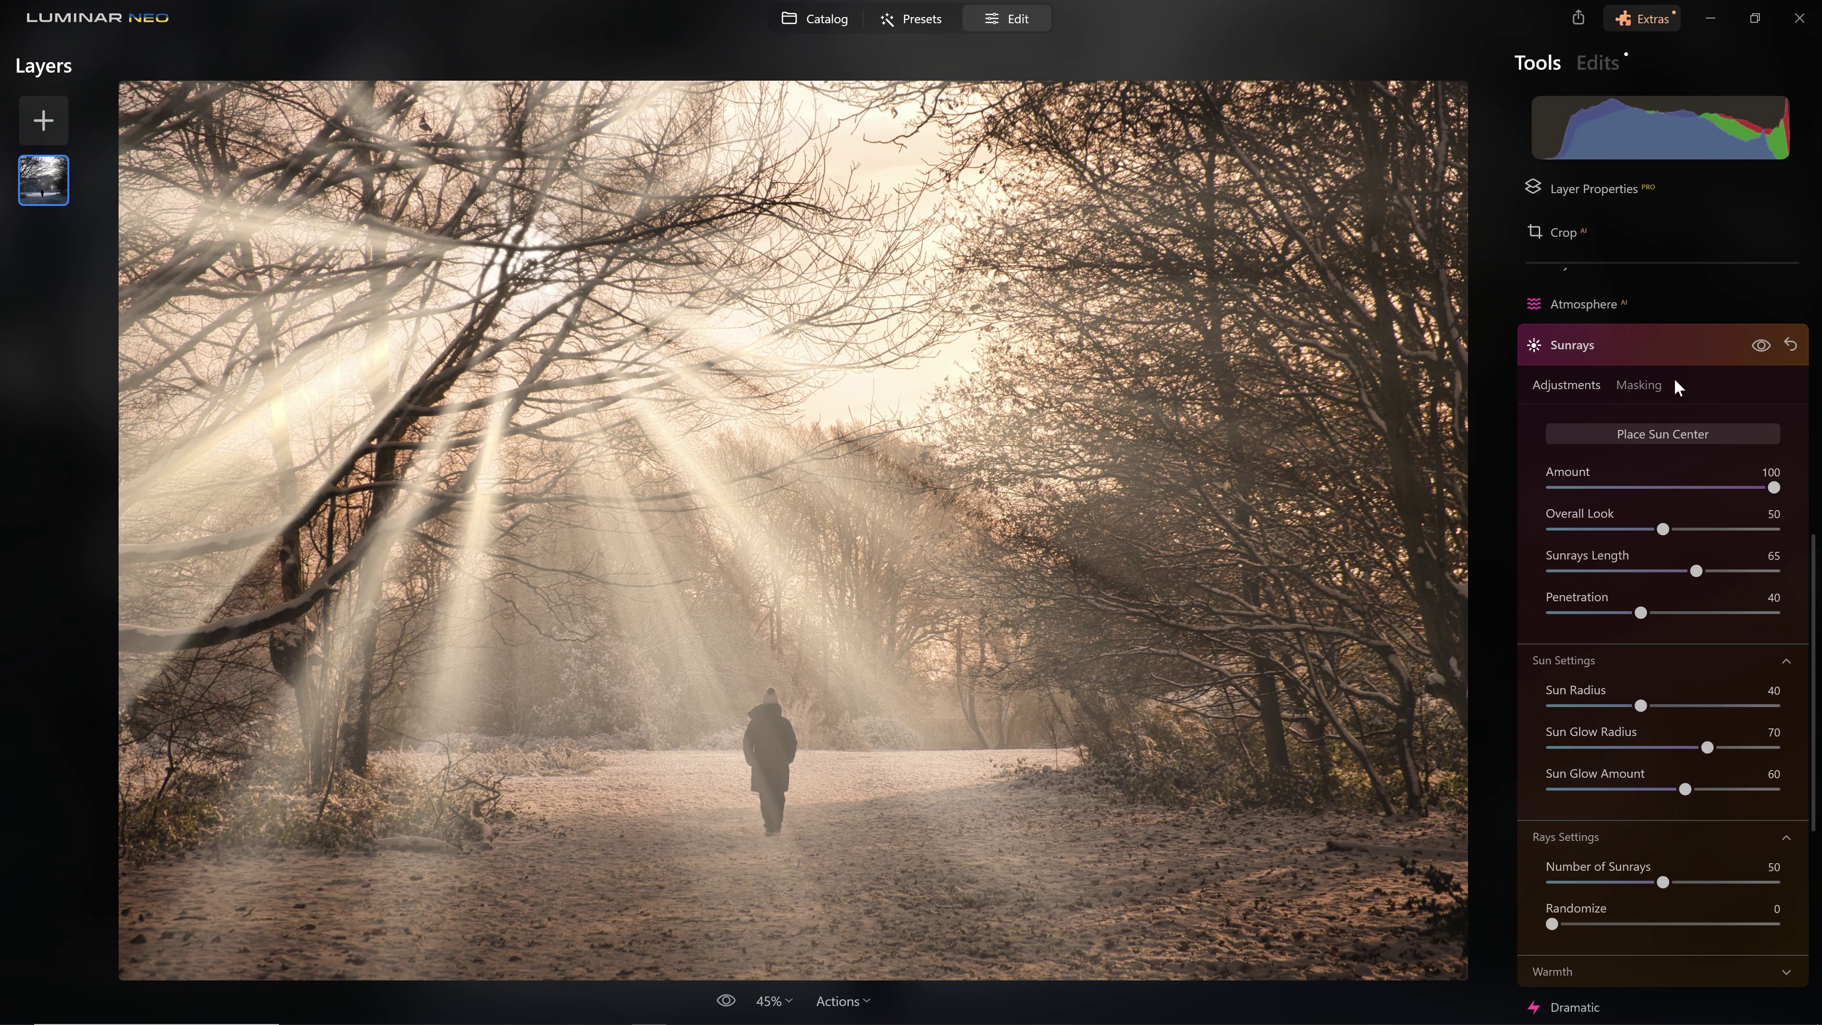
click(1651, 436)
mouse_move(526, 261)
mouse_down()
mouse_move(495, 208)
mouse_move(504, 188)
mouse_move(646, 181)
mouse_move(849, 285)
mouse_move(1004, 248)
mouse_move(1164, 130)
mouse_move(1146, 134)
mouse_up()
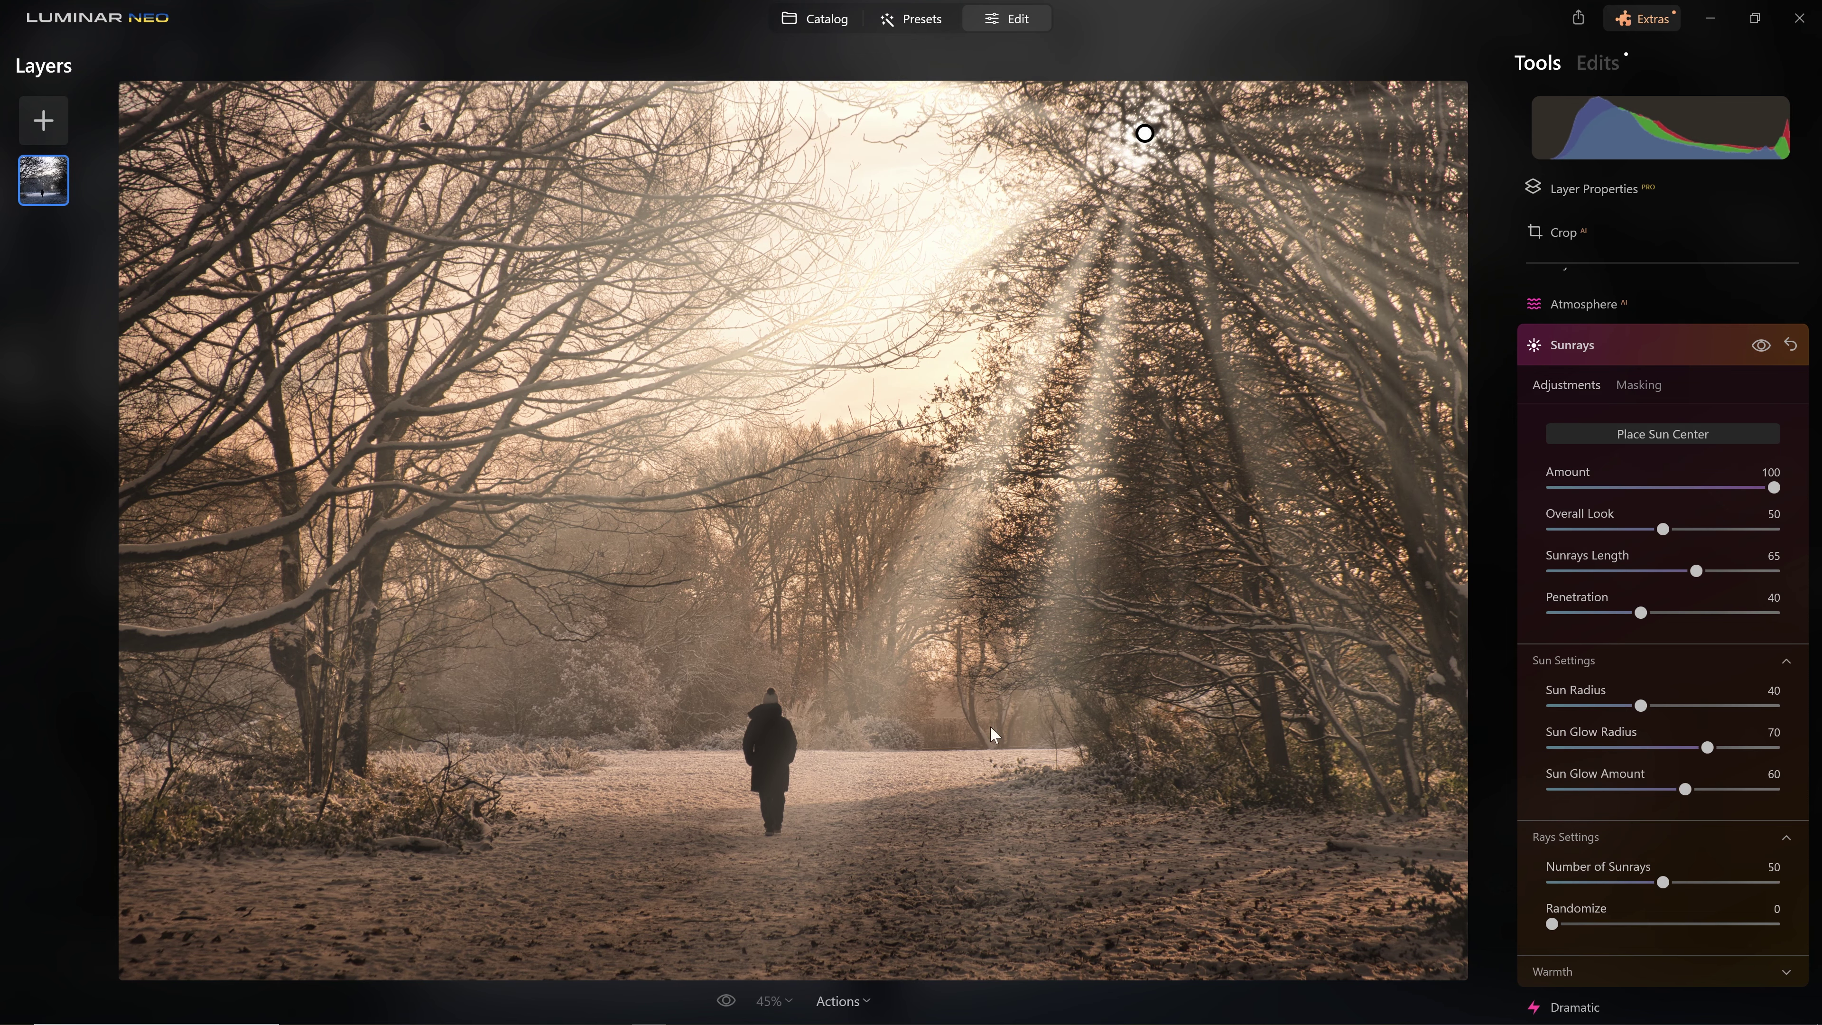
Set the Sunrays Overall Look to 61, Sunrays Length to 78, Penetration to 46 and Number of Sunrays to 3.
drag(1662, 529, 1693, 554)
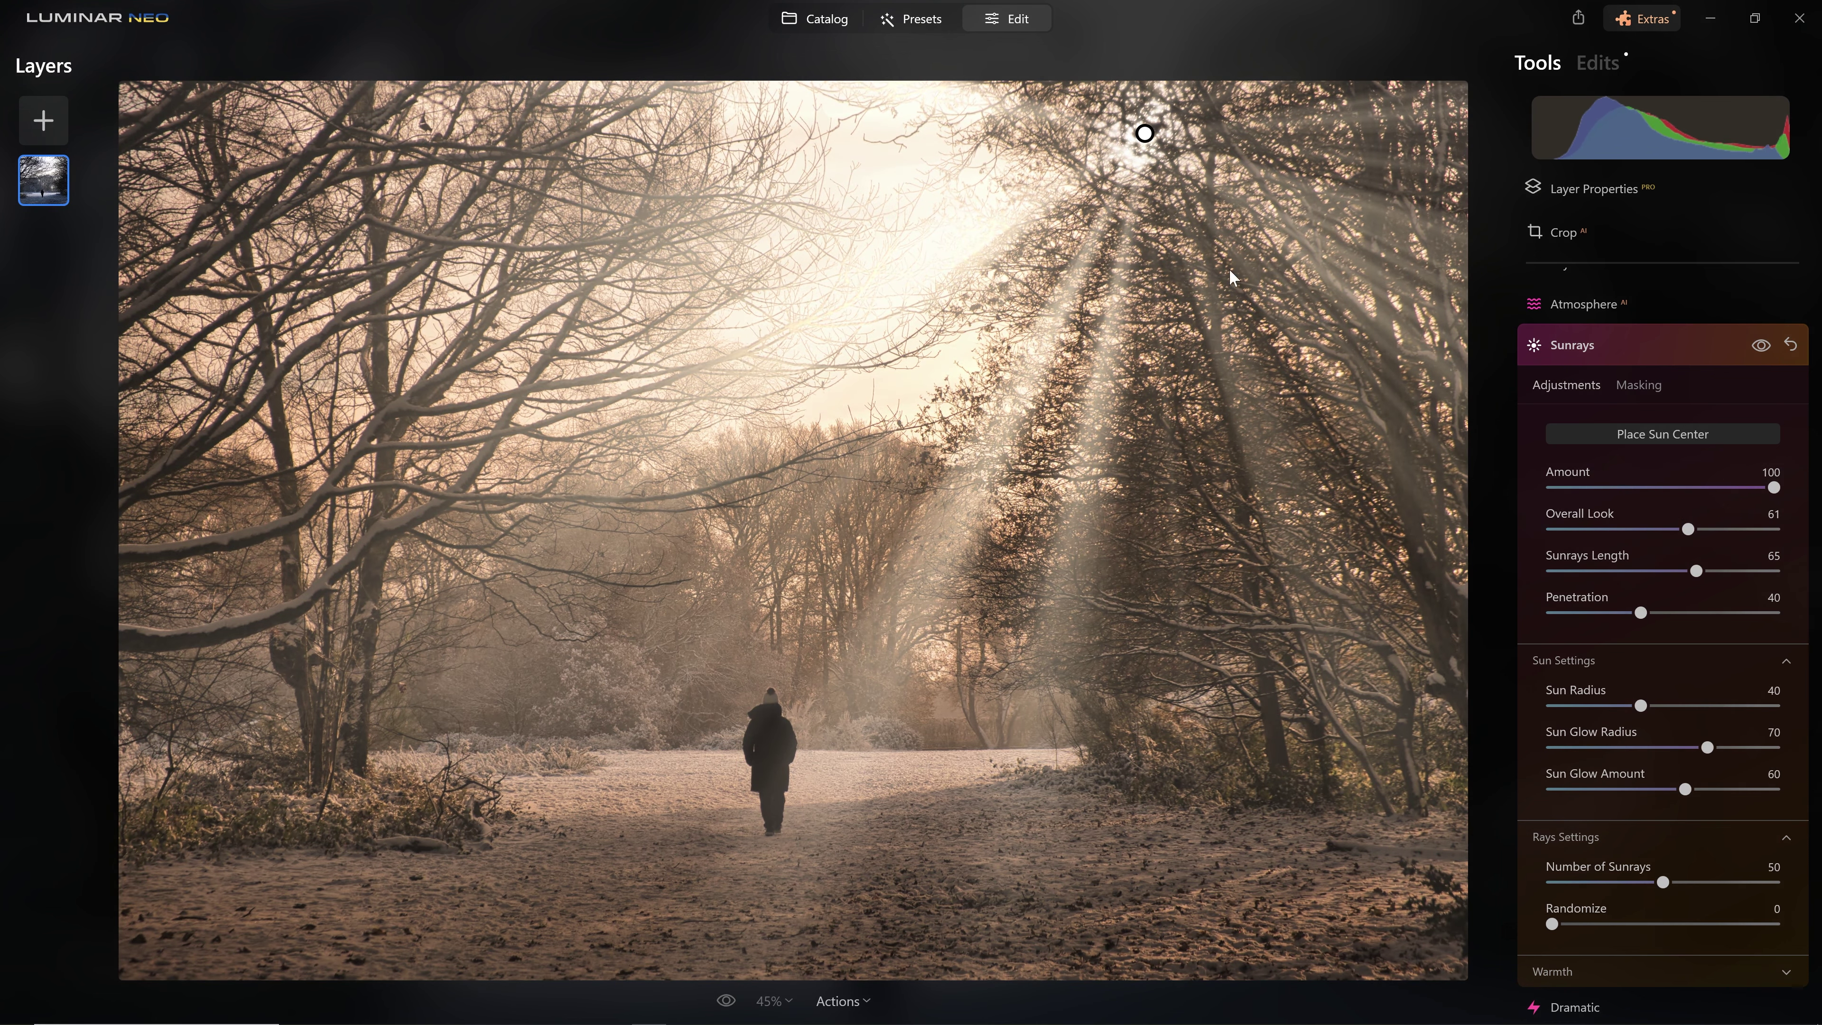
drag(1695, 572, 1725, 576)
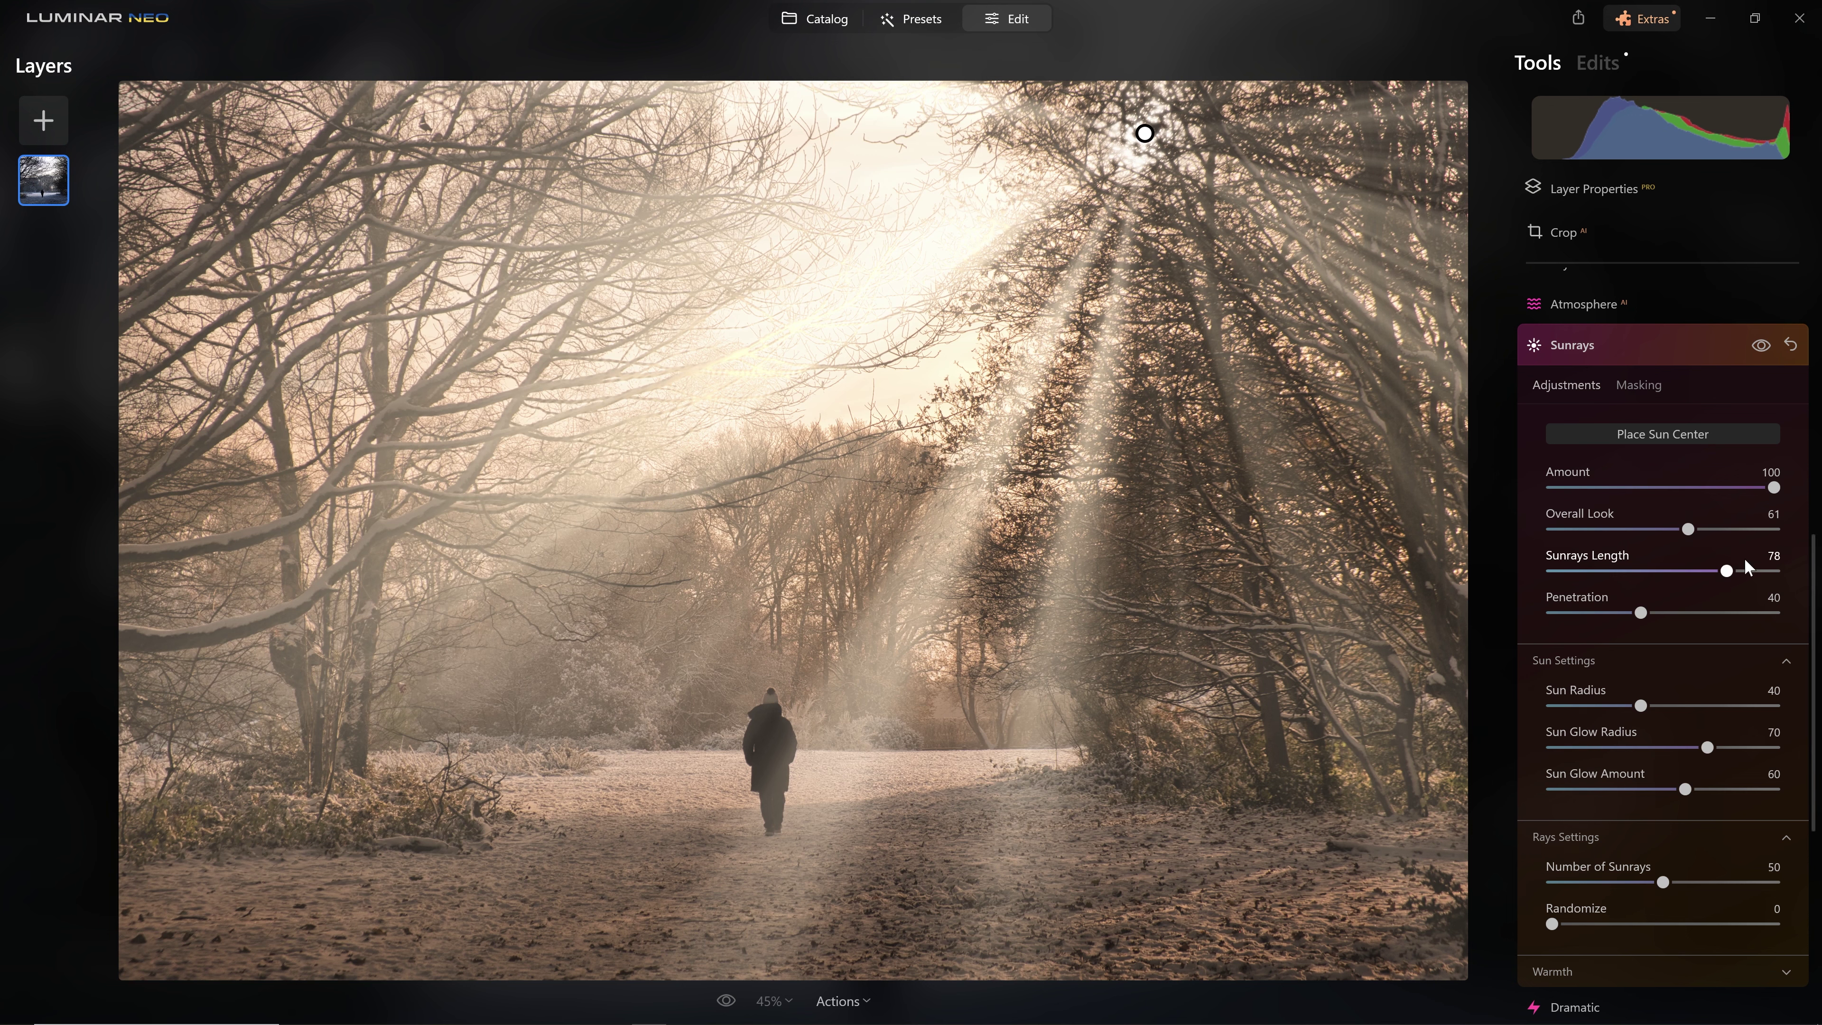
mouse_move(1642, 615)
mouse_down()
mouse_move(1700, 616)
mouse_move(1597, 610)
mouse_move(1658, 612)
mouse_up()
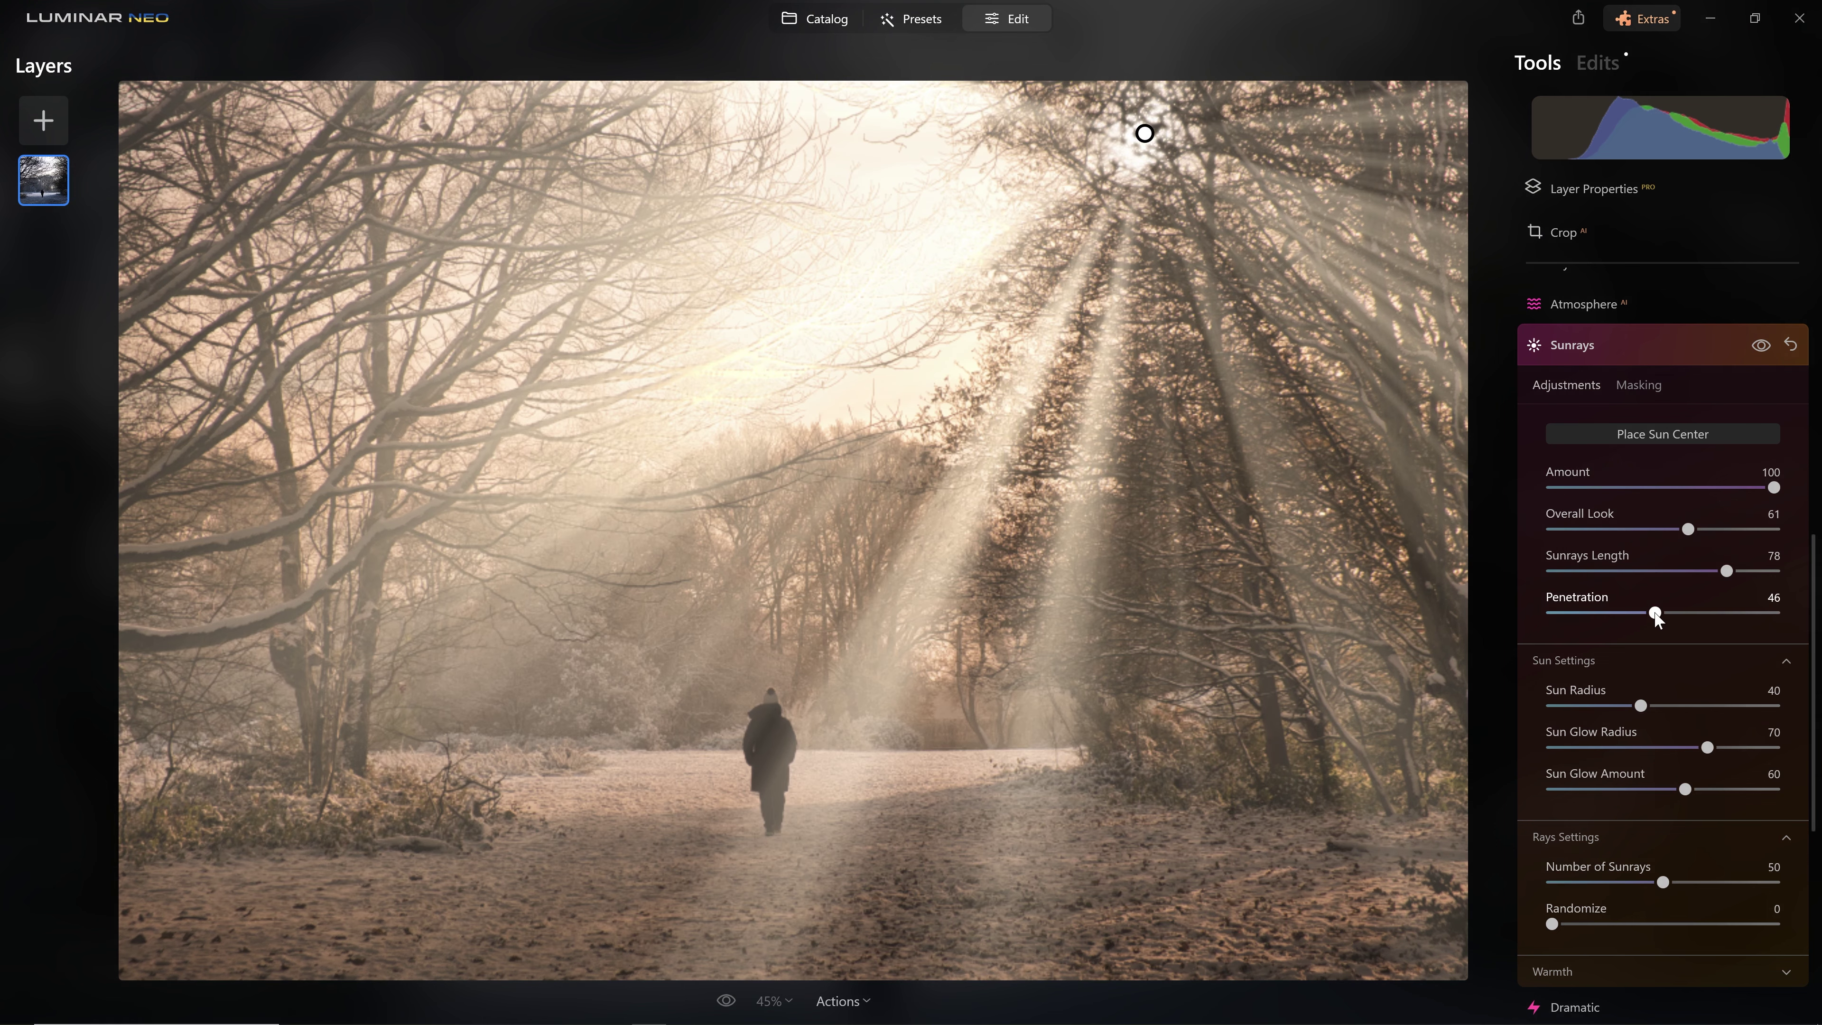
scroll(1656, 615, down, 5)
drag(1662, 541, 1708, 547)
drag(1764, 553, 1568, 552)
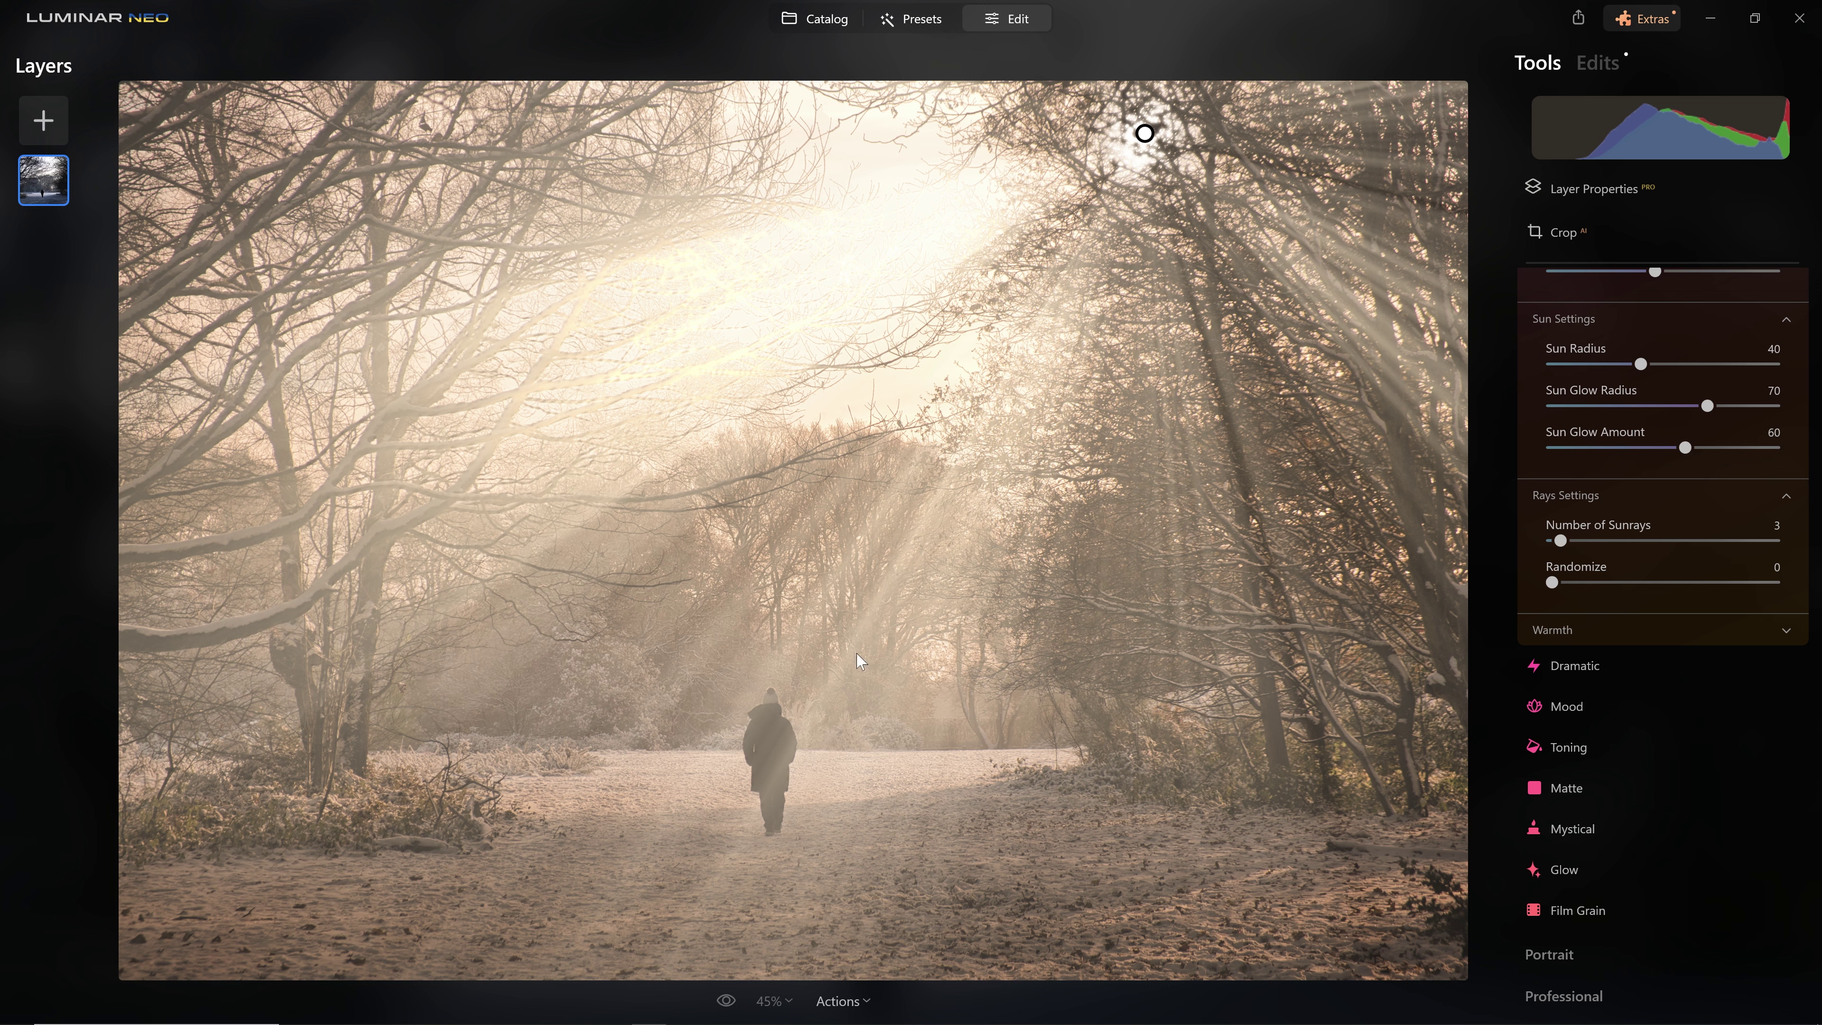
Brush a Sunrays mask at Strength 23 over the distant treeline, the undergrowth on both sides and the snow around the walker.
scroll(1601, 488, up, 5)
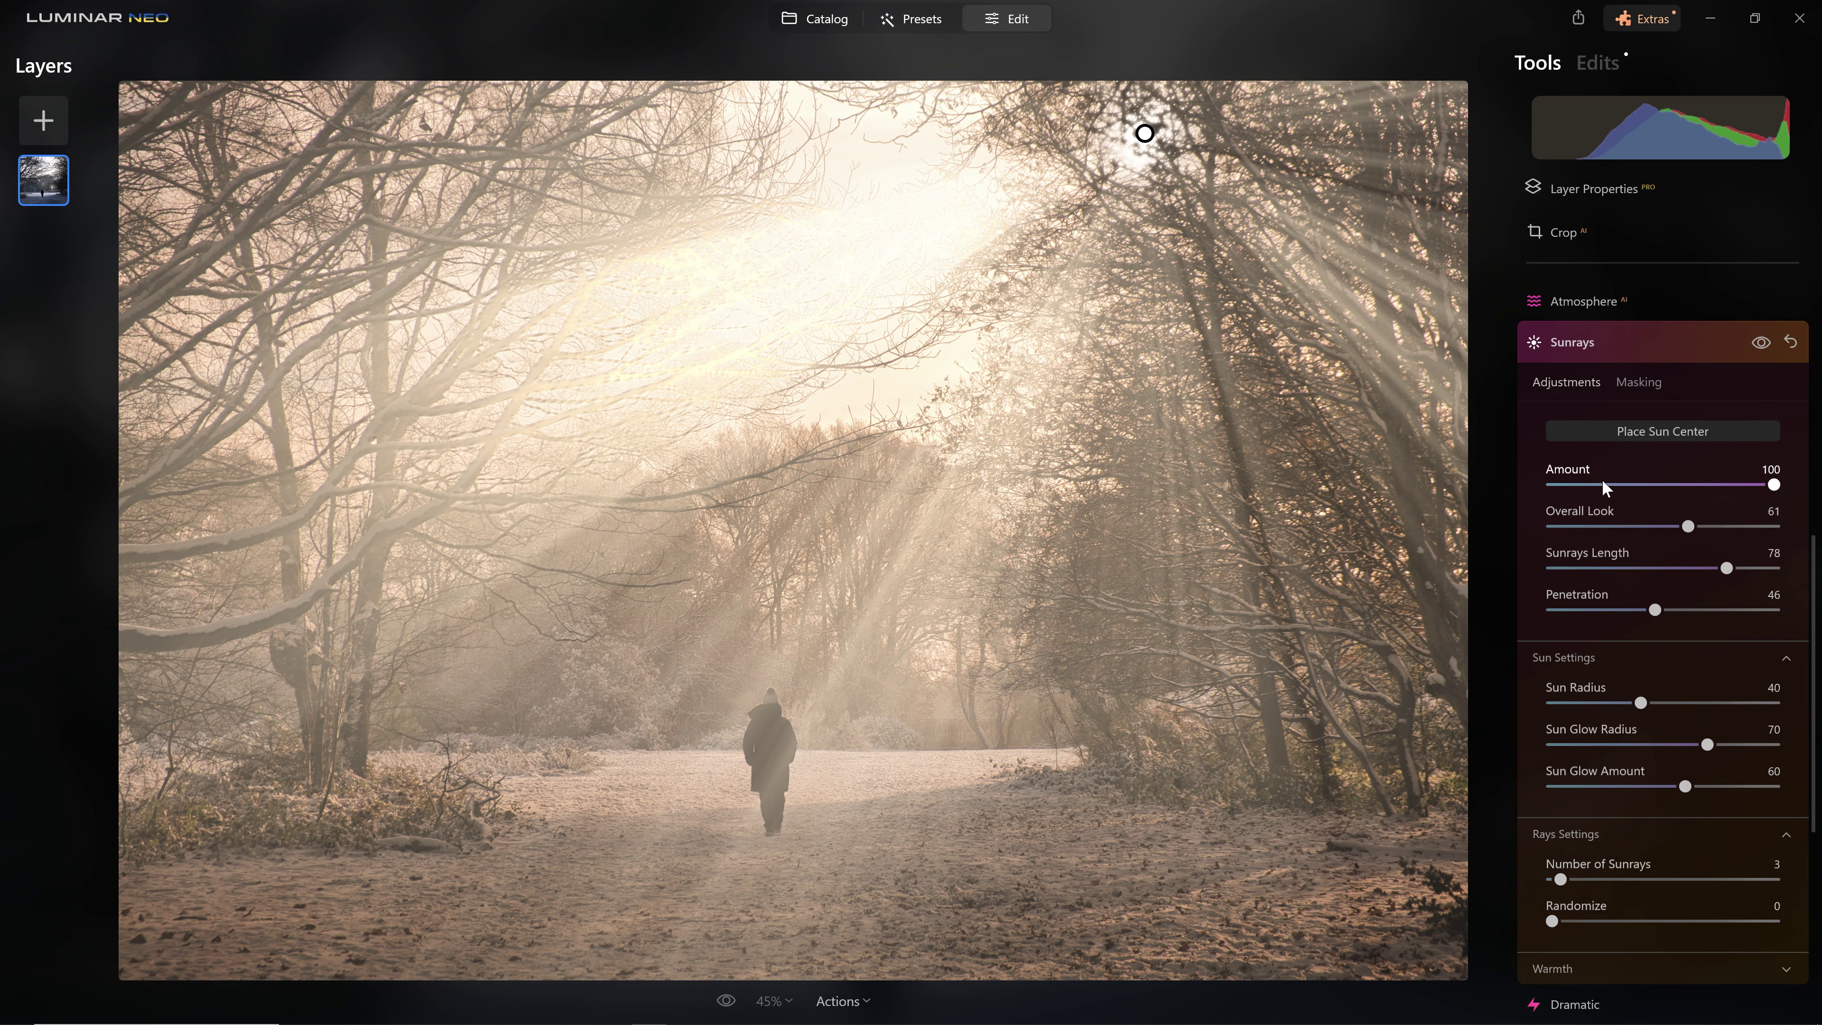
click(1641, 385)
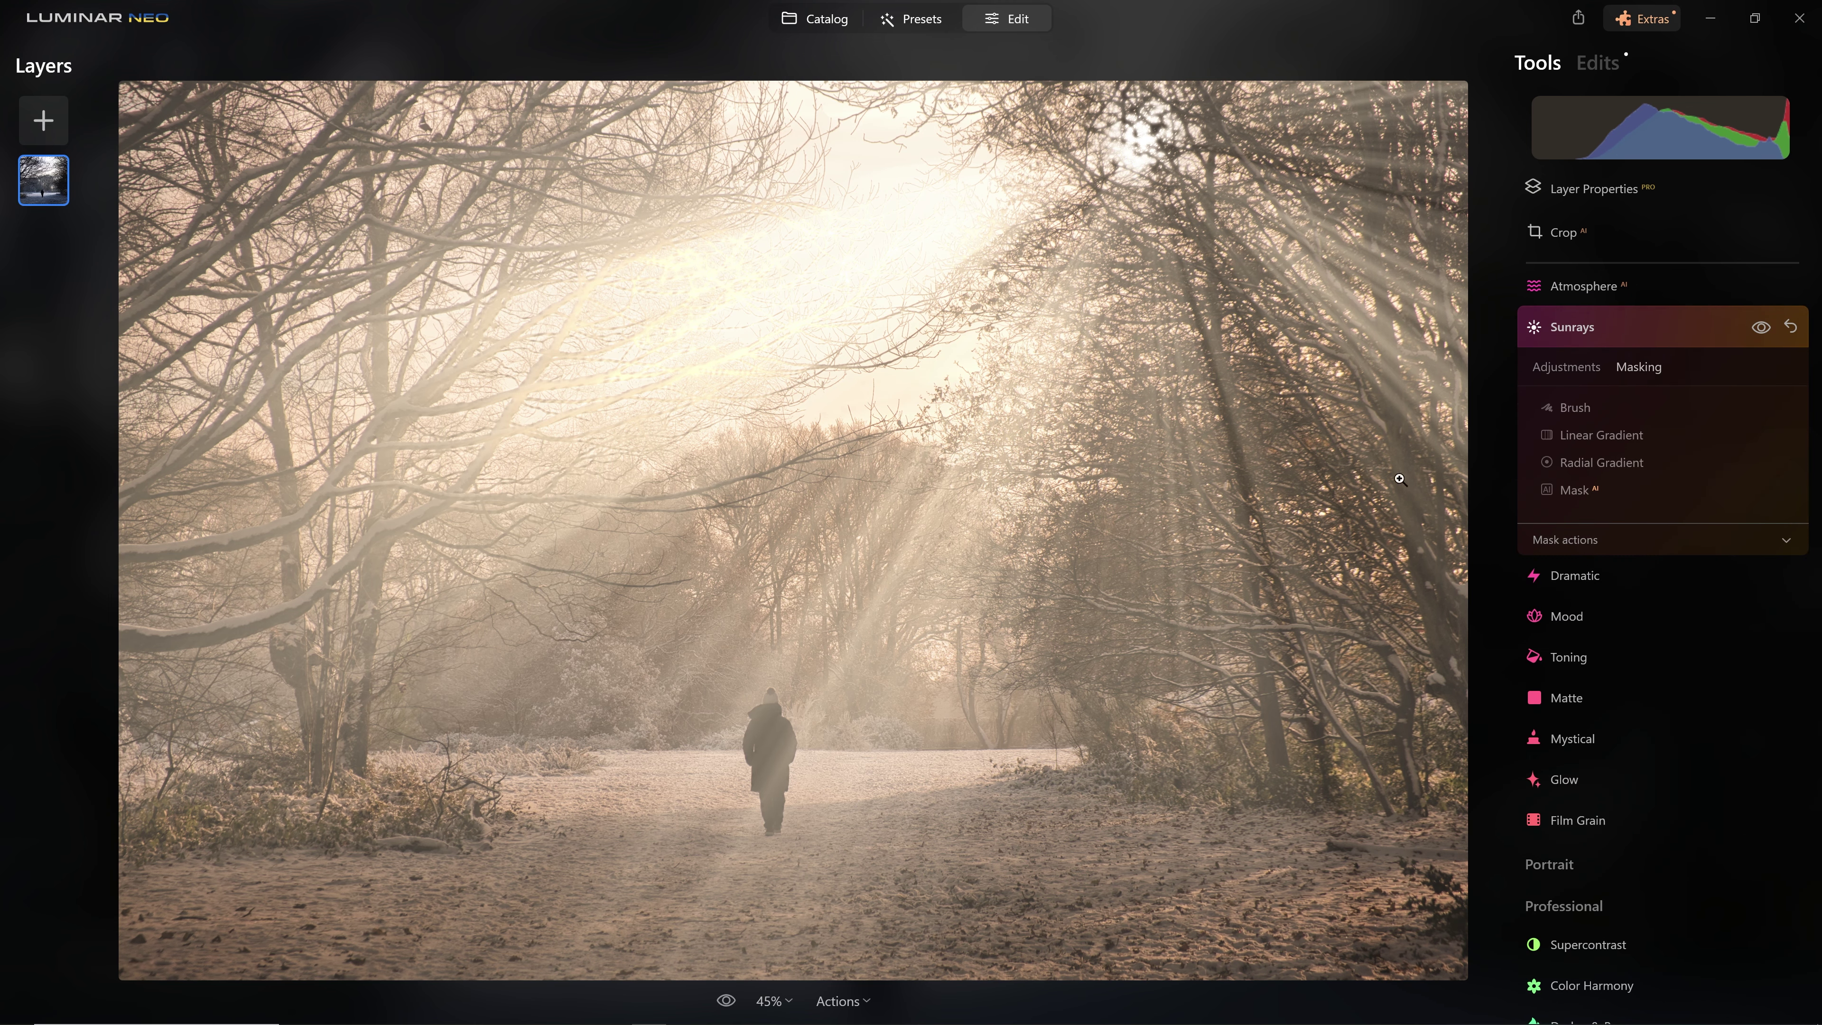
click(1572, 409)
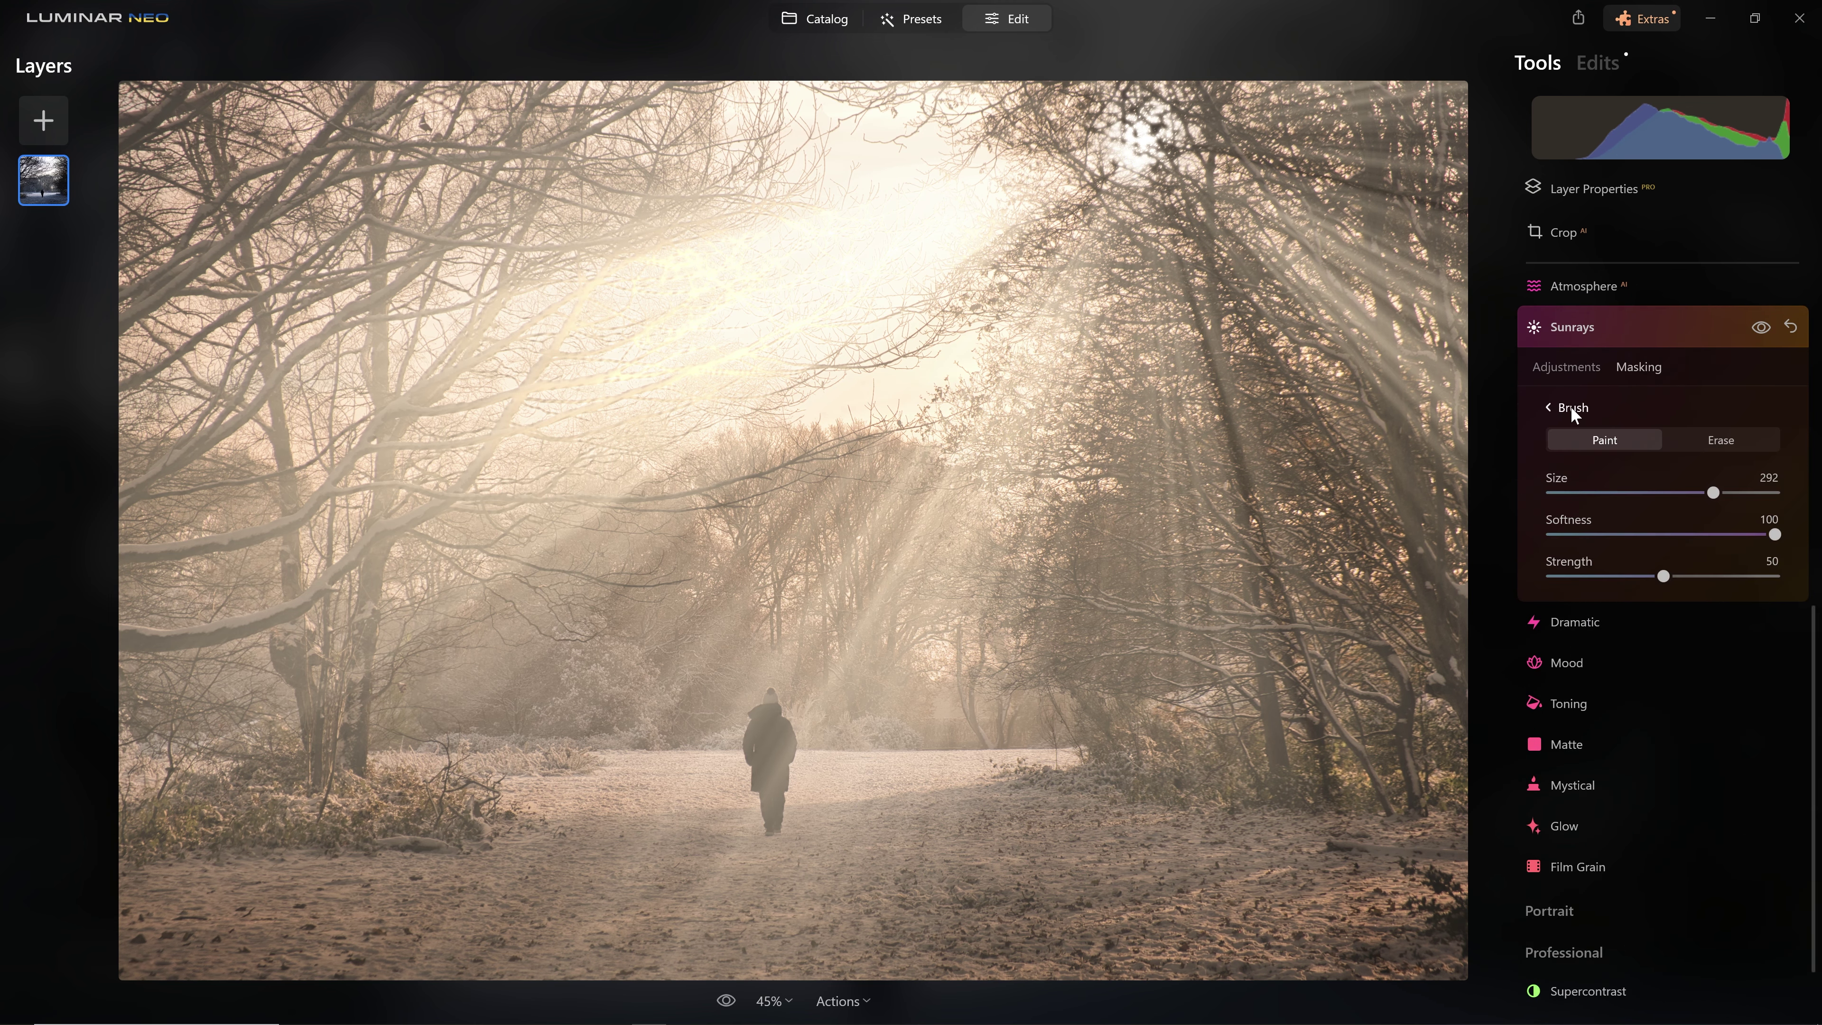
drag(1663, 576, 1602, 576)
drag(996, 570, 989, 631)
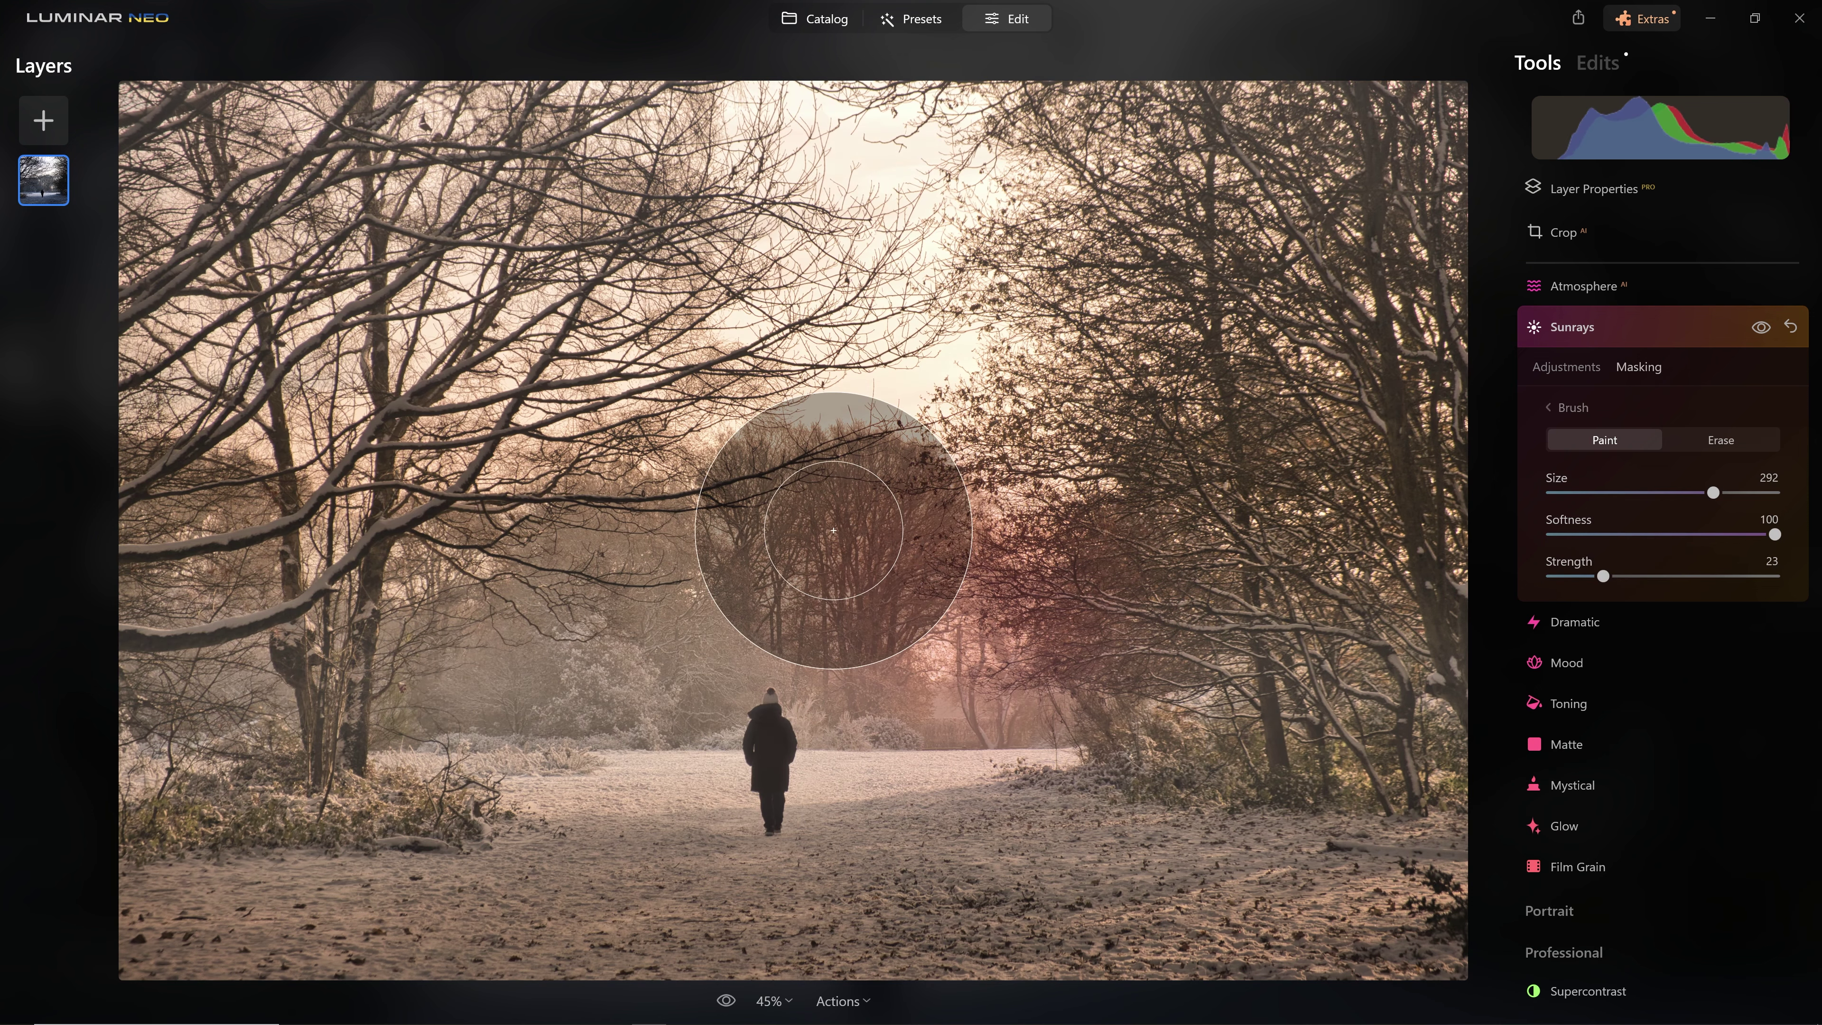
mouse_move(830, 530)
mouse_down()
mouse_move(609, 570)
mouse_move(354, 723)
mouse_up()
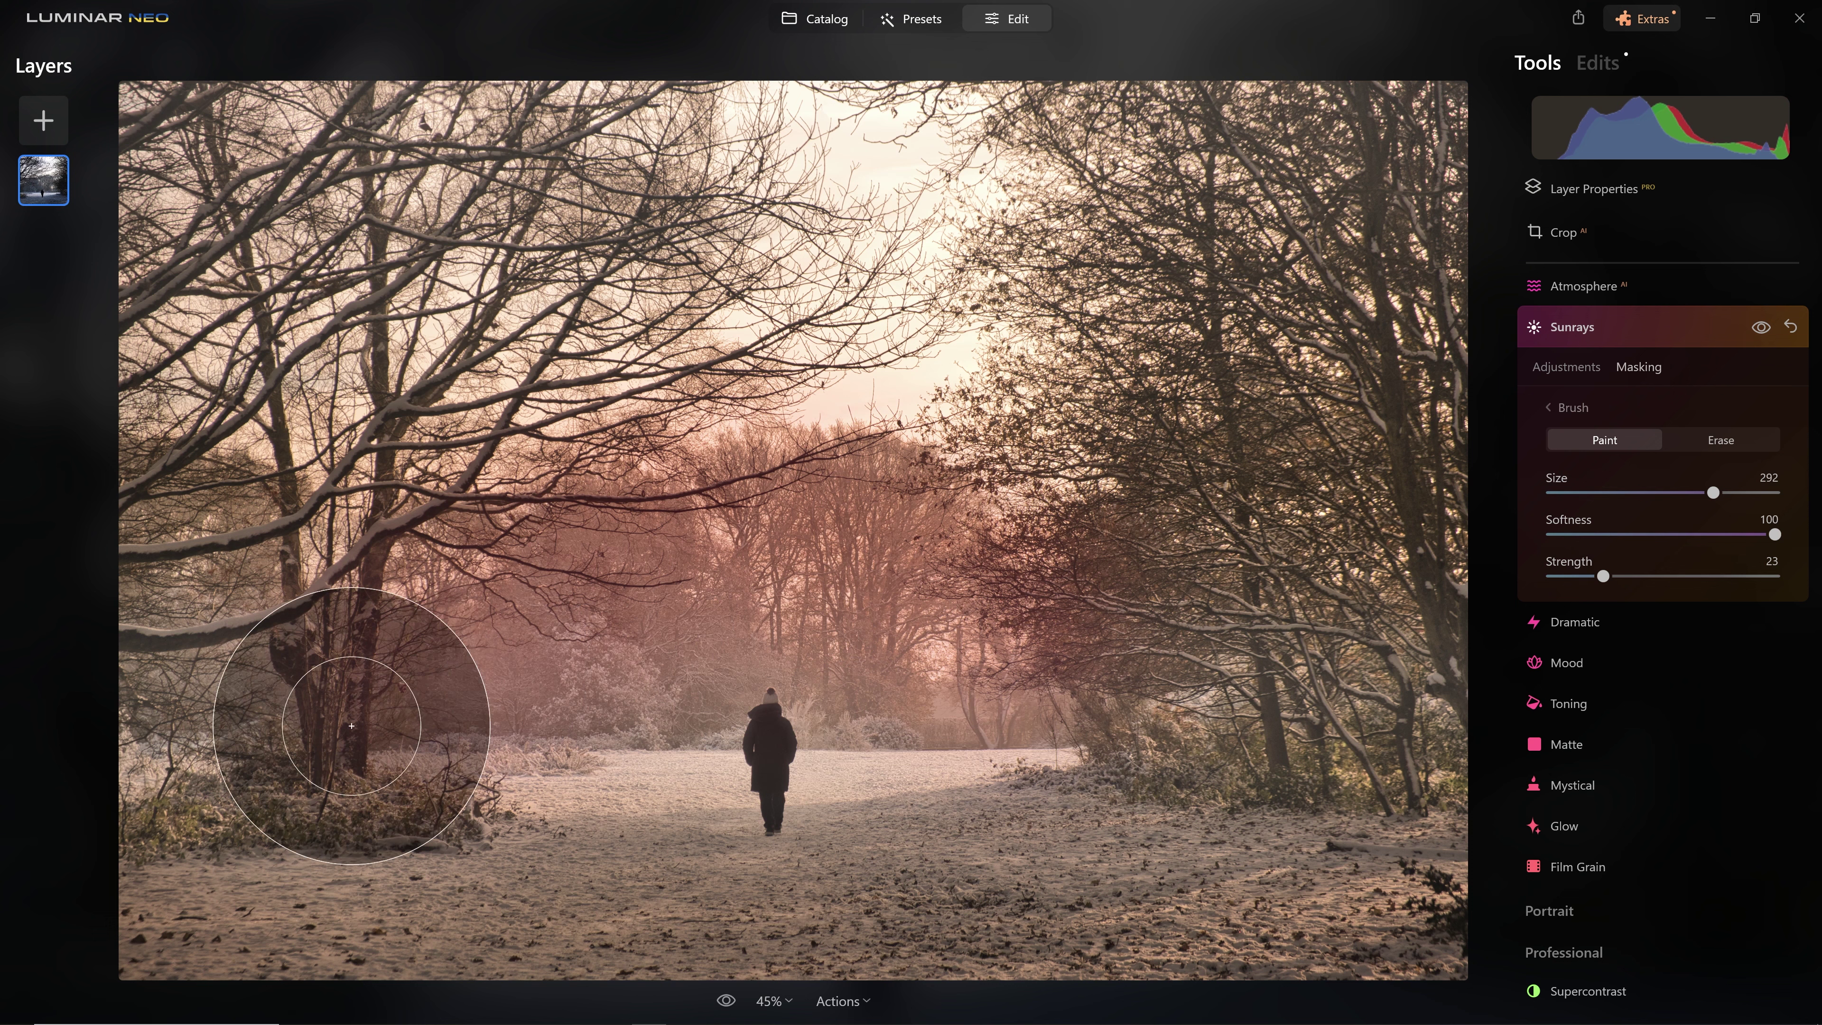
mouse_move(521, 692)
mouse_down()
mouse_move(20, 744)
mouse_move(988, 672)
mouse_up()
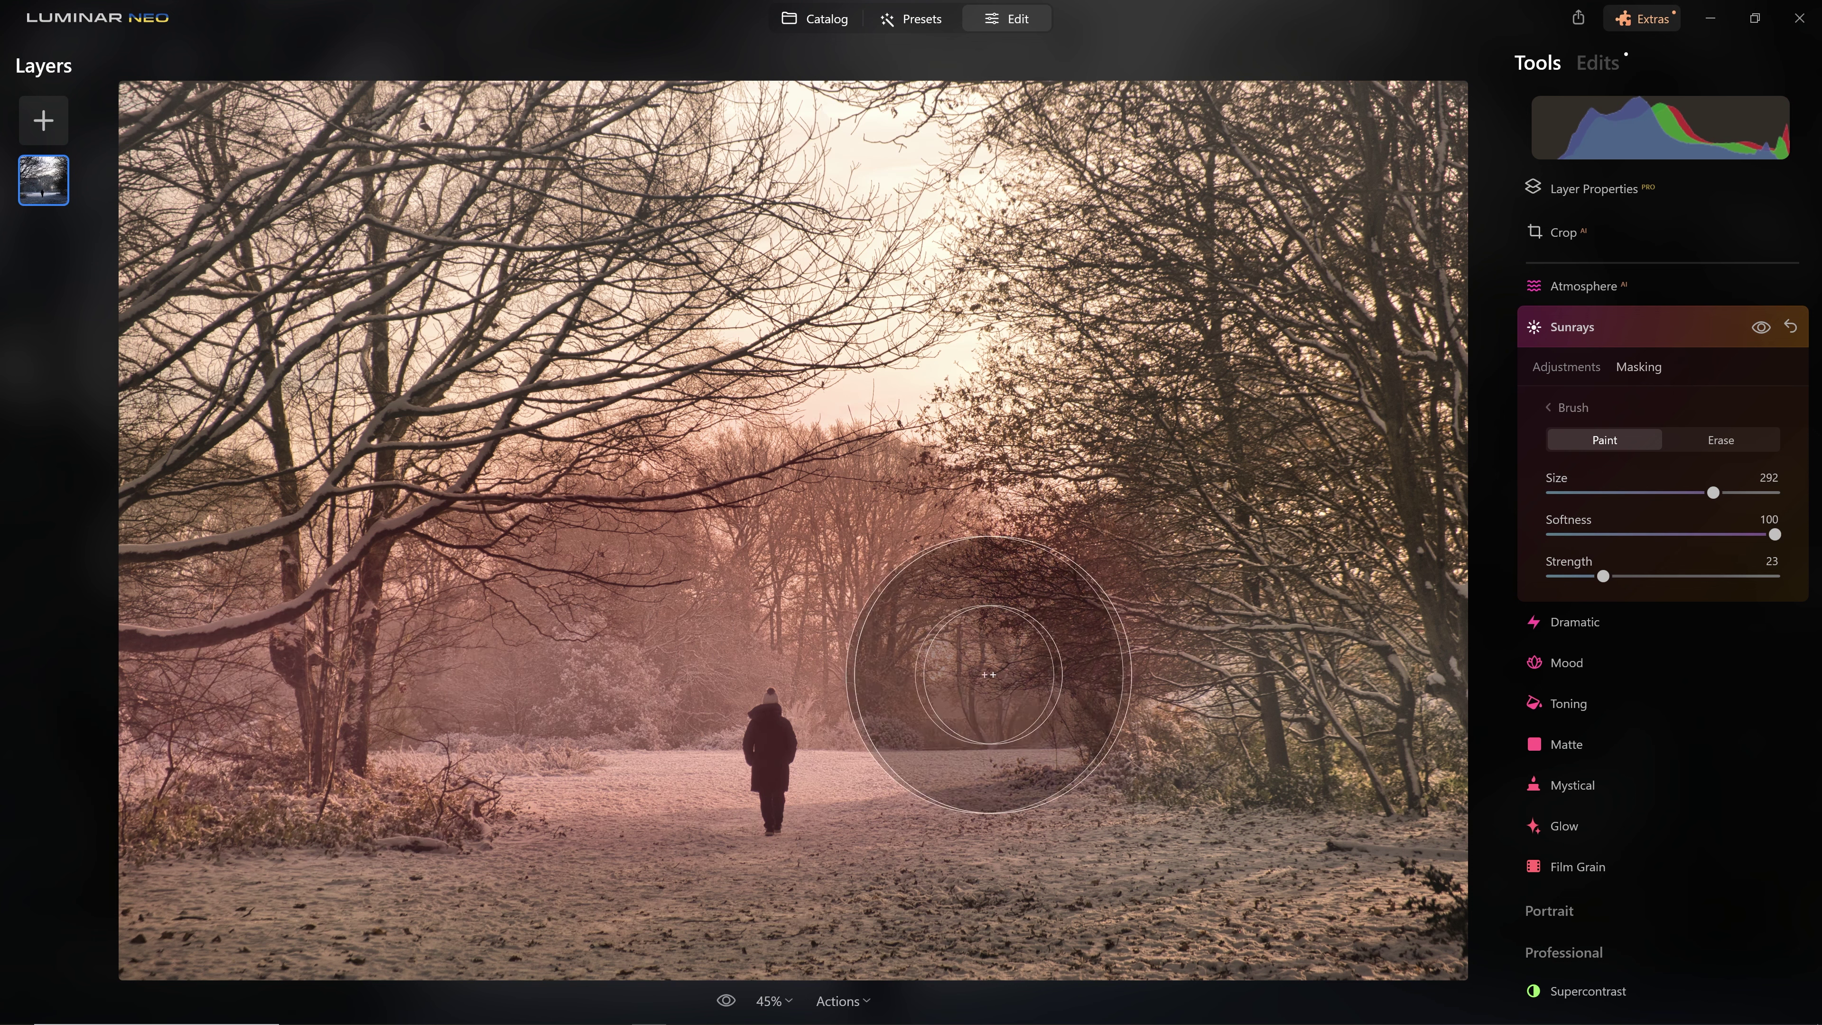
mouse_move(1122, 716)
mouse_down()
mouse_move(10, 808)
mouse_move(1118, 618)
mouse_up()
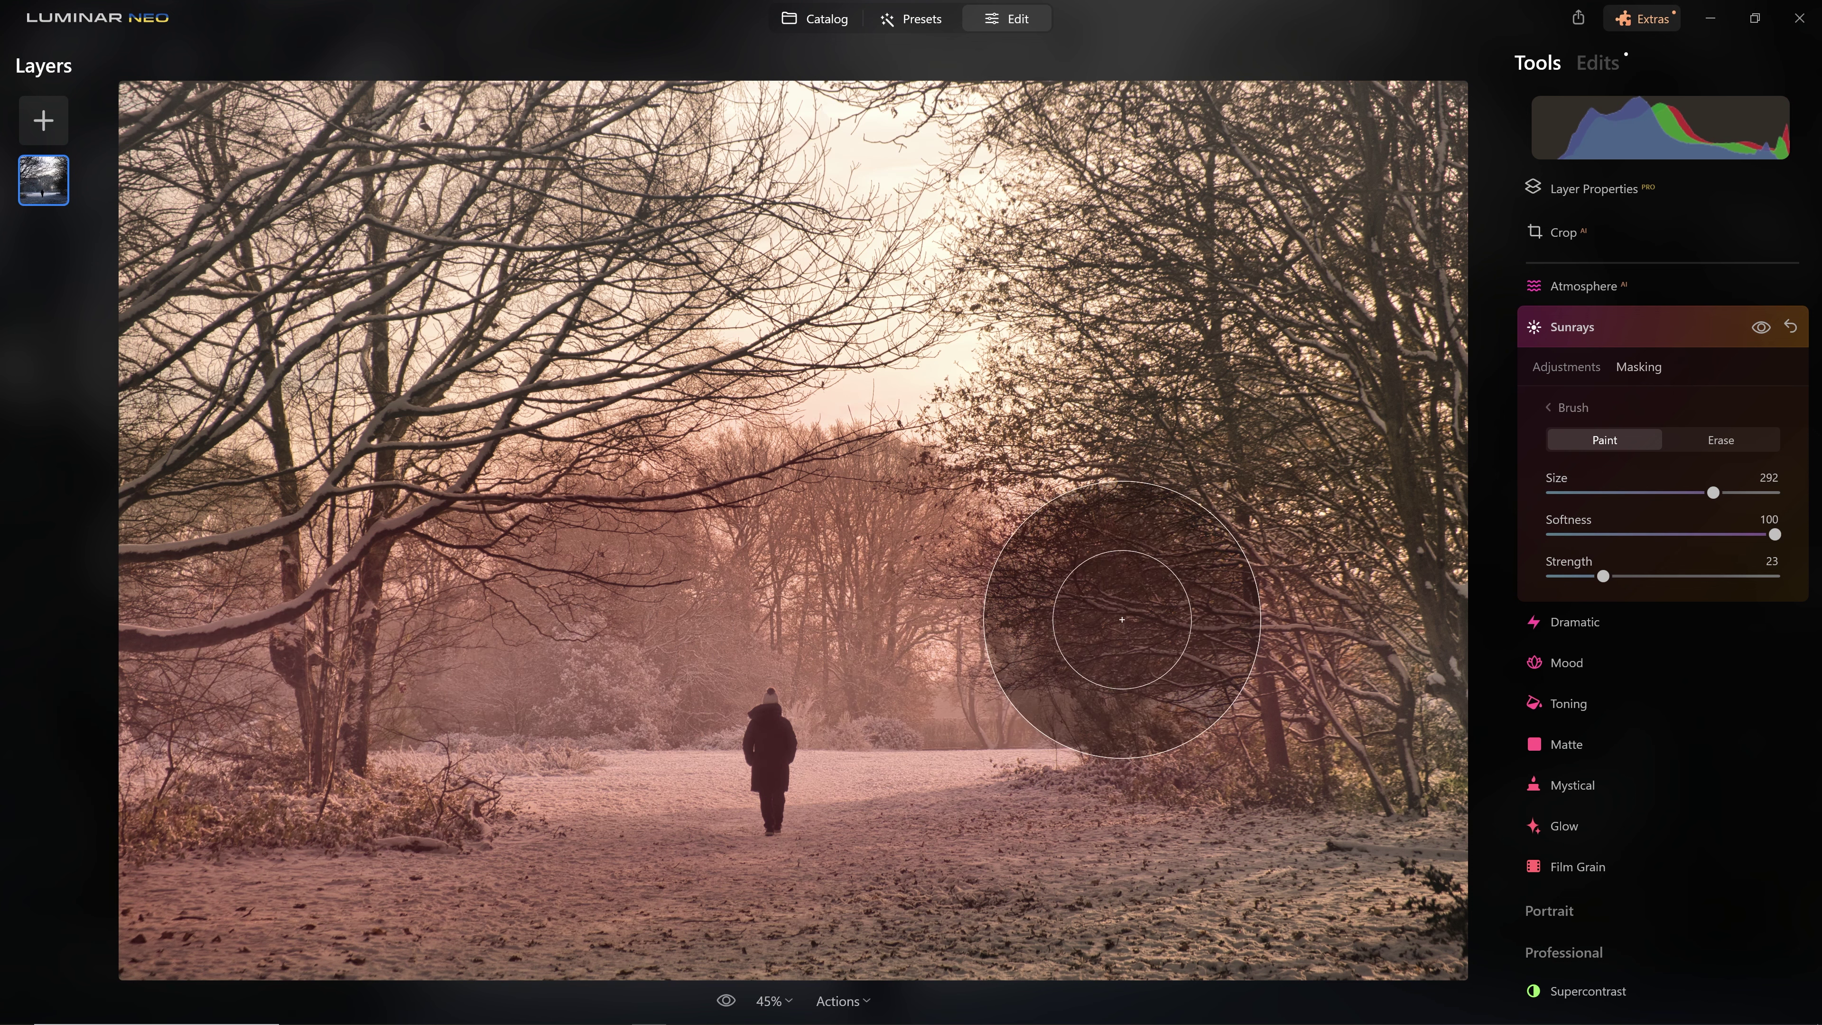
Reduce the mask brush size to 196 and paint more sunrays over the distant trees and across the right-hand trees.
key(bracketleft)
key(bracketleft)
key(bracketleft)
key(bracketleft)
key(bracketleft)
key(bracketleft)
key(bracketleft)
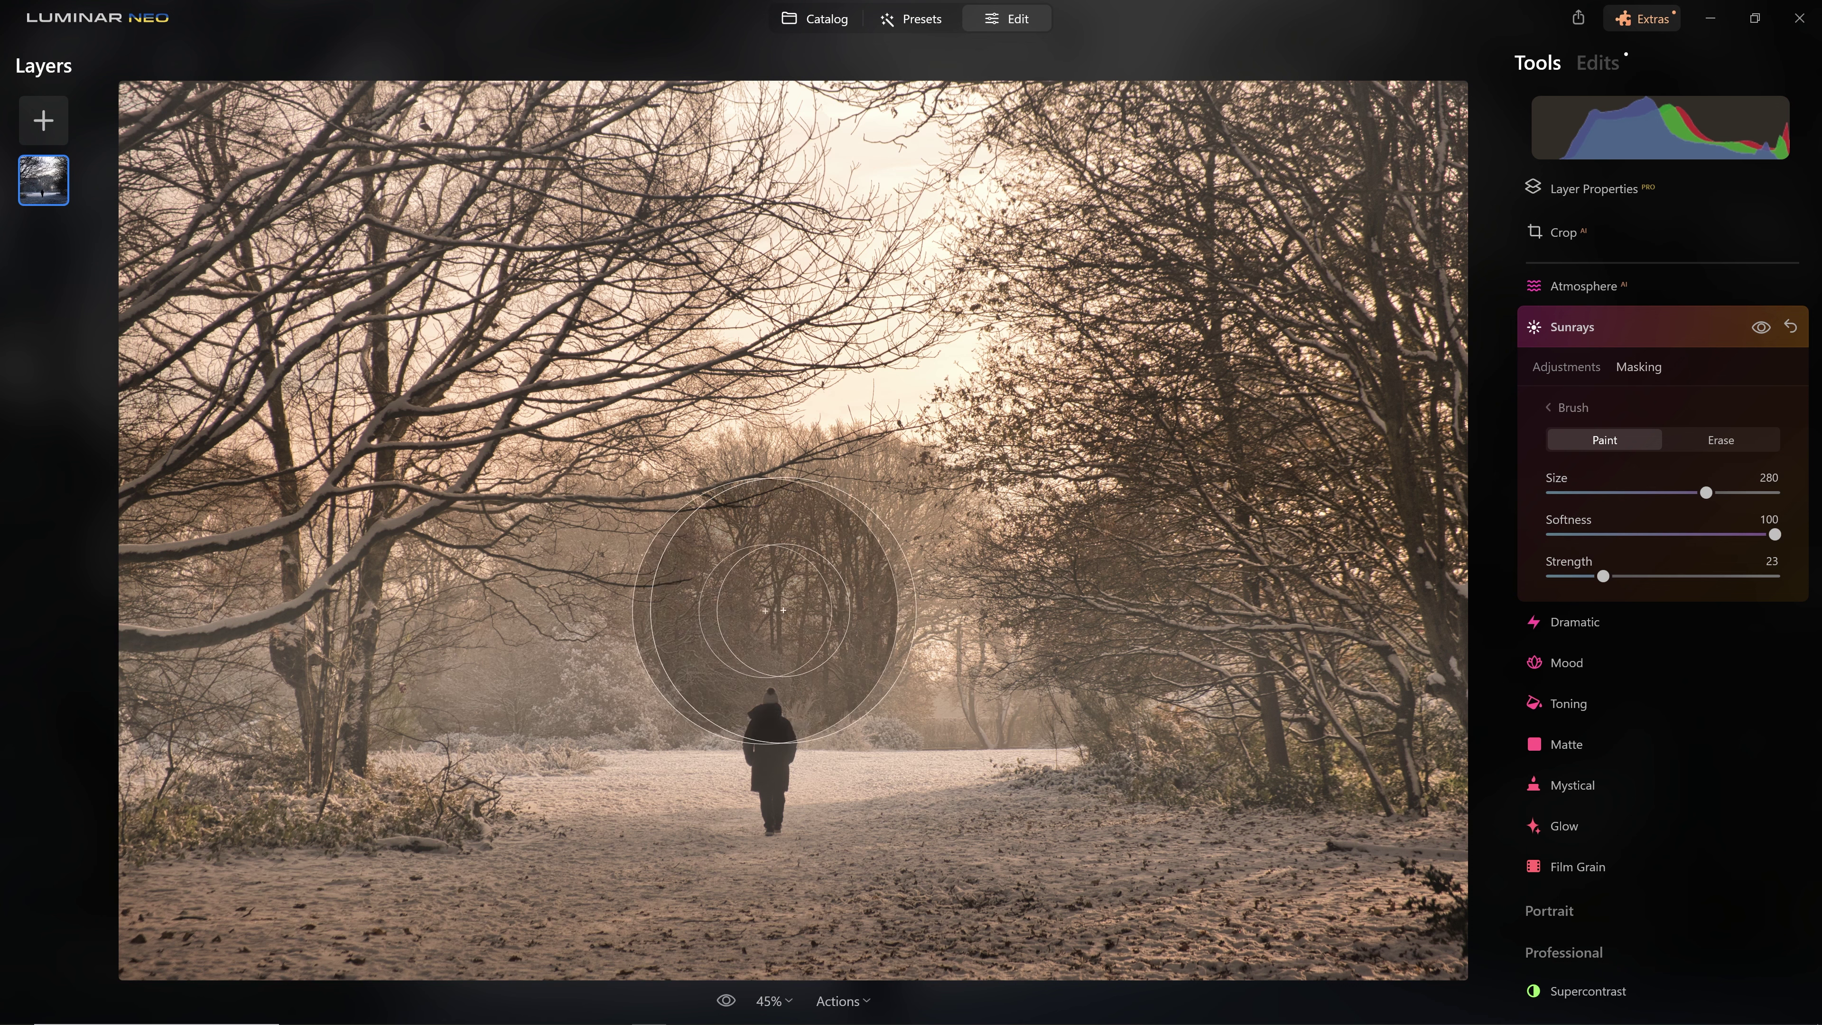
key(bracketleft)
key(bracketleft)
key(bracketleft)
mouse_move(833, 542)
mouse_down()
mouse_move(626, 610)
mouse_move(907, 584)
mouse_move(851, 532)
mouse_move(656, 567)
mouse_move(1148, 685)
mouse_move(860, 730)
mouse_move(335, 769)
mouse_move(735, 601)
mouse_move(632, 615)
mouse_move(414, 701)
mouse_move(52, 795)
mouse_move(821, 699)
mouse_move(1036, 617)
mouse_move(1116, 689)
mouse_move(1194, 592)
mouse_up()
mouse_move(911, 630)
mouse_down()
mouse_move(232, 700)
mouse_move(269, 498)
mouse_move(732, 639)
mouse_move(1456, 663)
mouse_move(1326, 541)
mouse_move(1383, 795)
mouse_move(1221, 141)
mouse_move(1413, 534)
mouse_up()
mouse_move(1369, 327)
mouse_down()
mouse_move(1372, 613)
mouse_move(672, 636)
mouse_up()
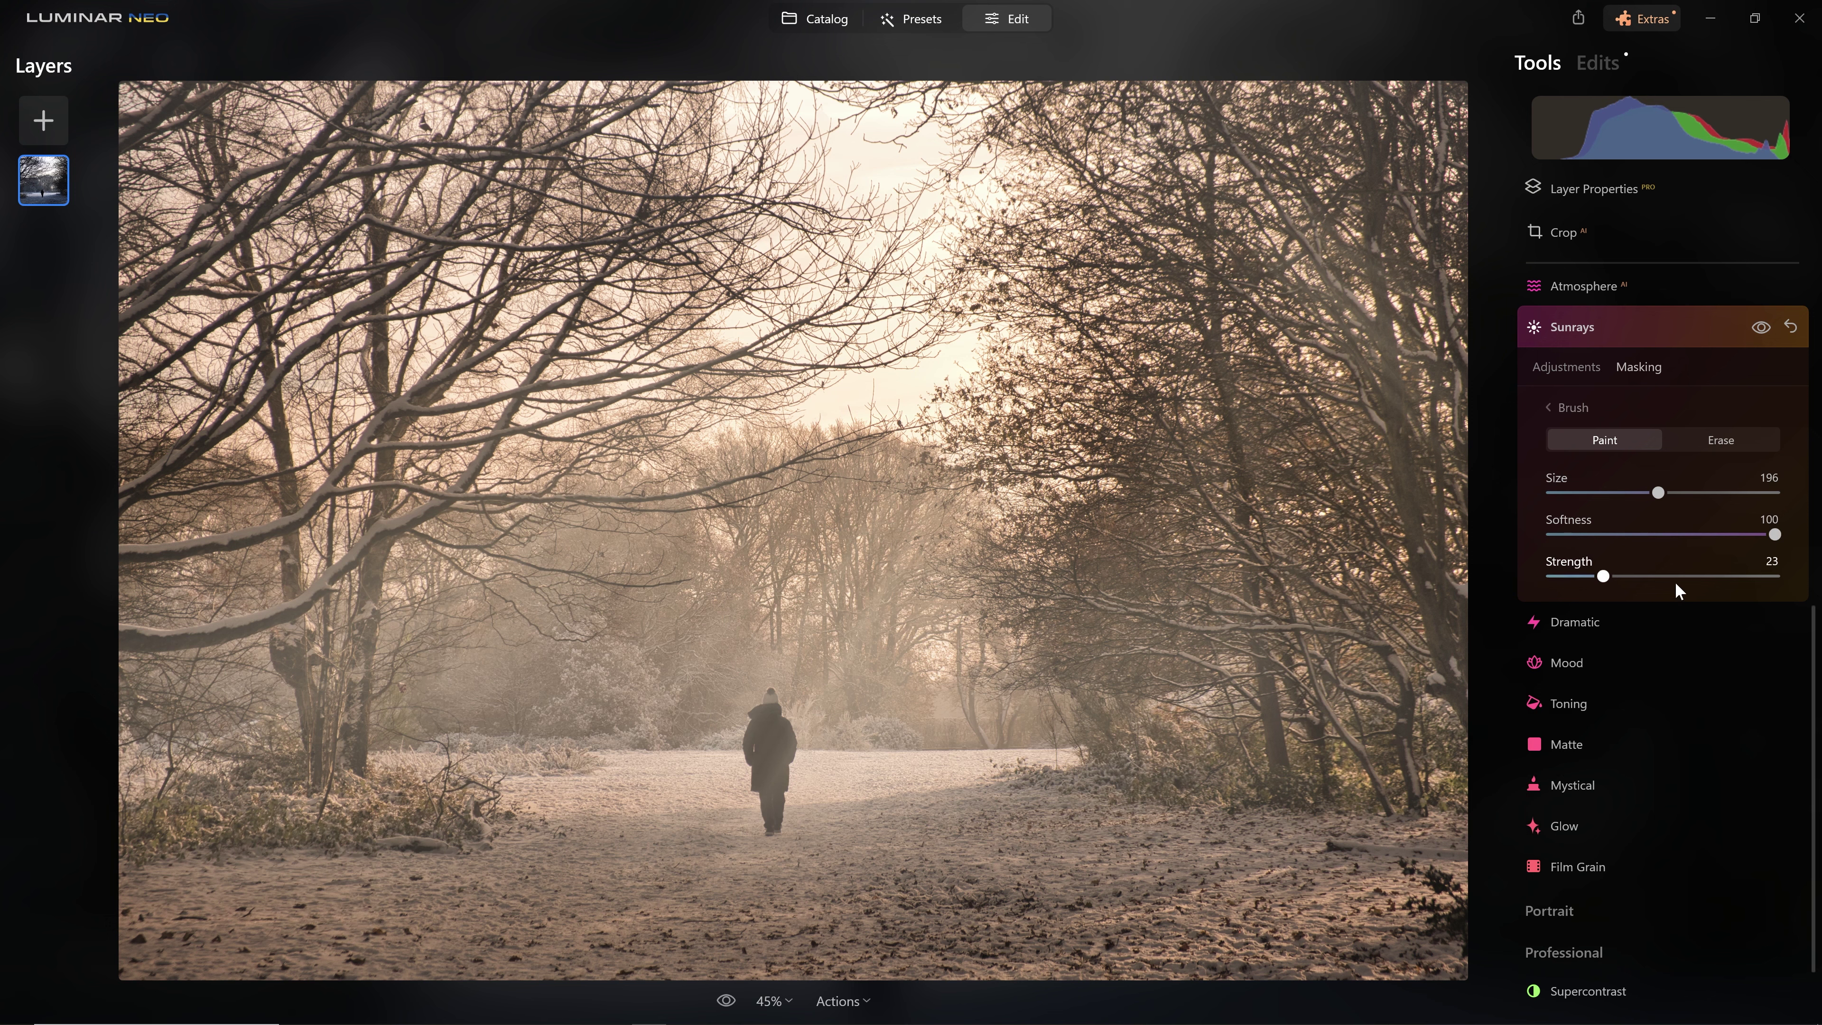
Raise the brush Strength to 56 and paint sunrays over the snowy ground on both sides of the walker.
mouse_move(744, 712)
mouse_down()
mouse_move(603, 657)
mouse_move(791, 707)
mouse_move(599, 731)
mouse_move(620, 683)
mouse_move(753, 657)
mouse_move(466, 767)
mouse_up()
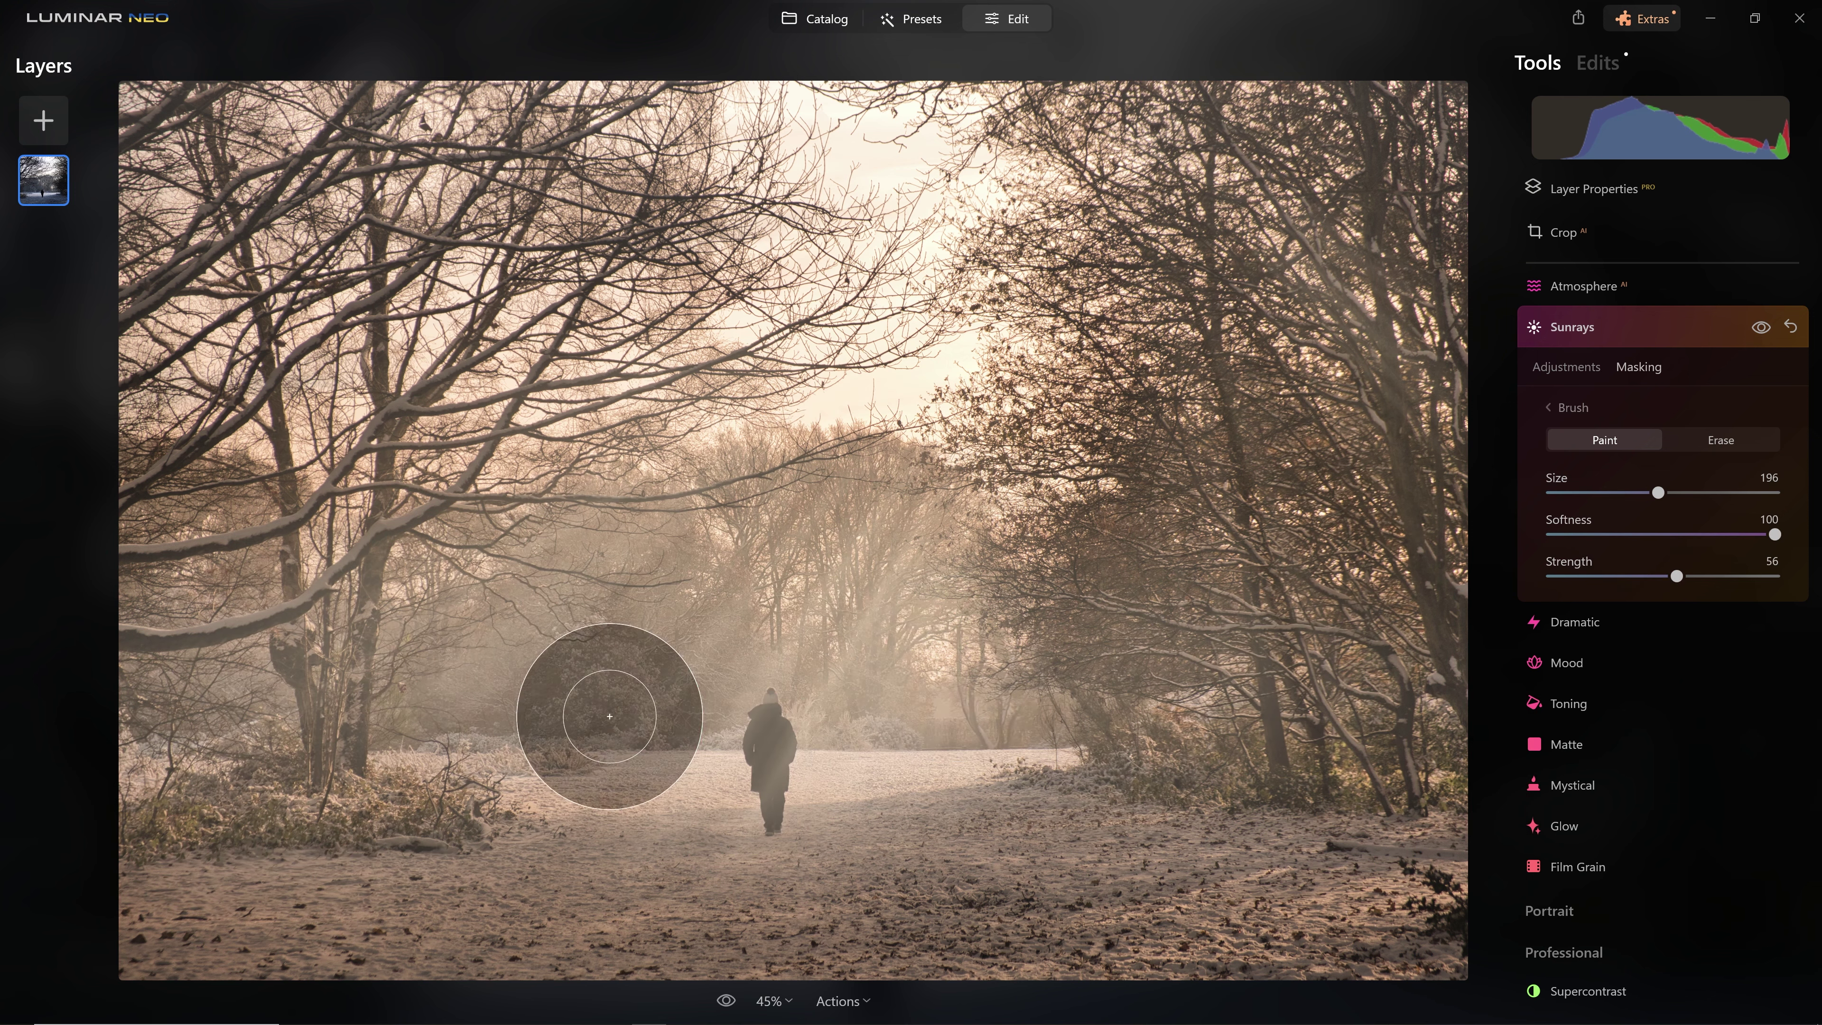
drag(825, 753, 1004, 782)
Erase the Sunrays mask from the walker and the snow just below, using a small brush at Strength 23.
drag(1658, 492, 1595, 493)
click(1721, 440)
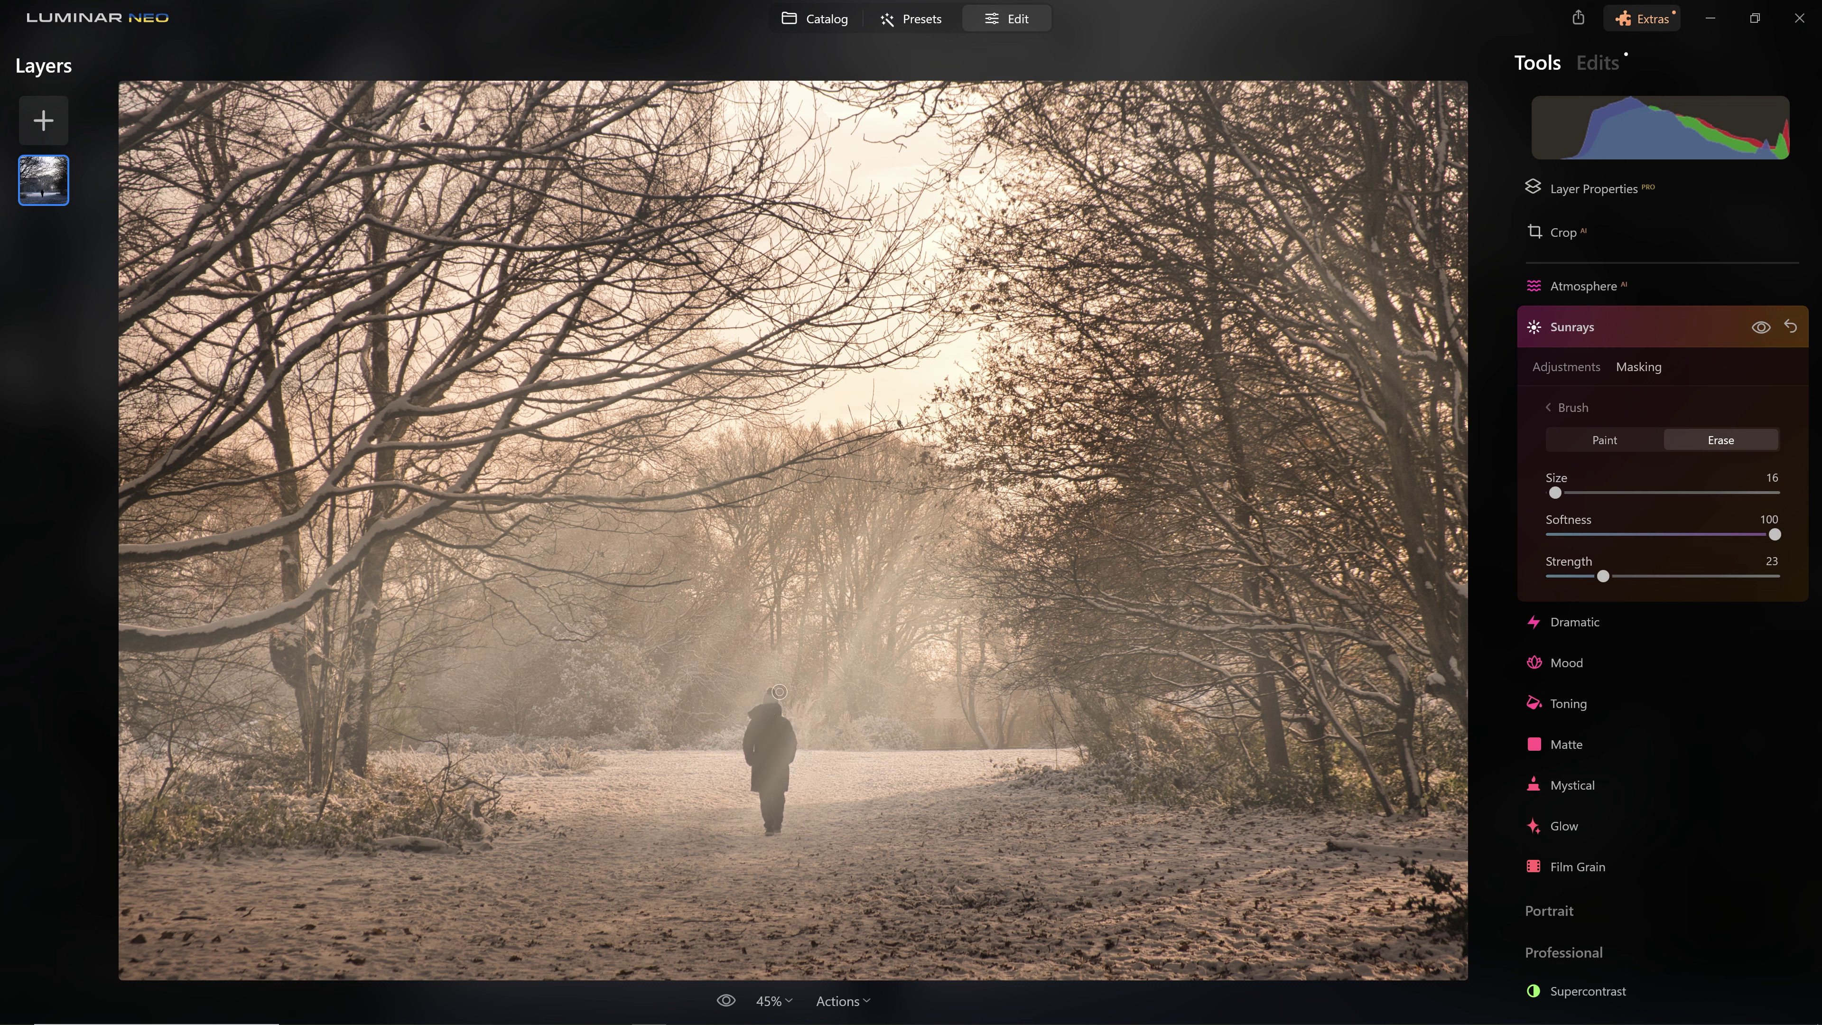
drag(771, 698, 763, 743)
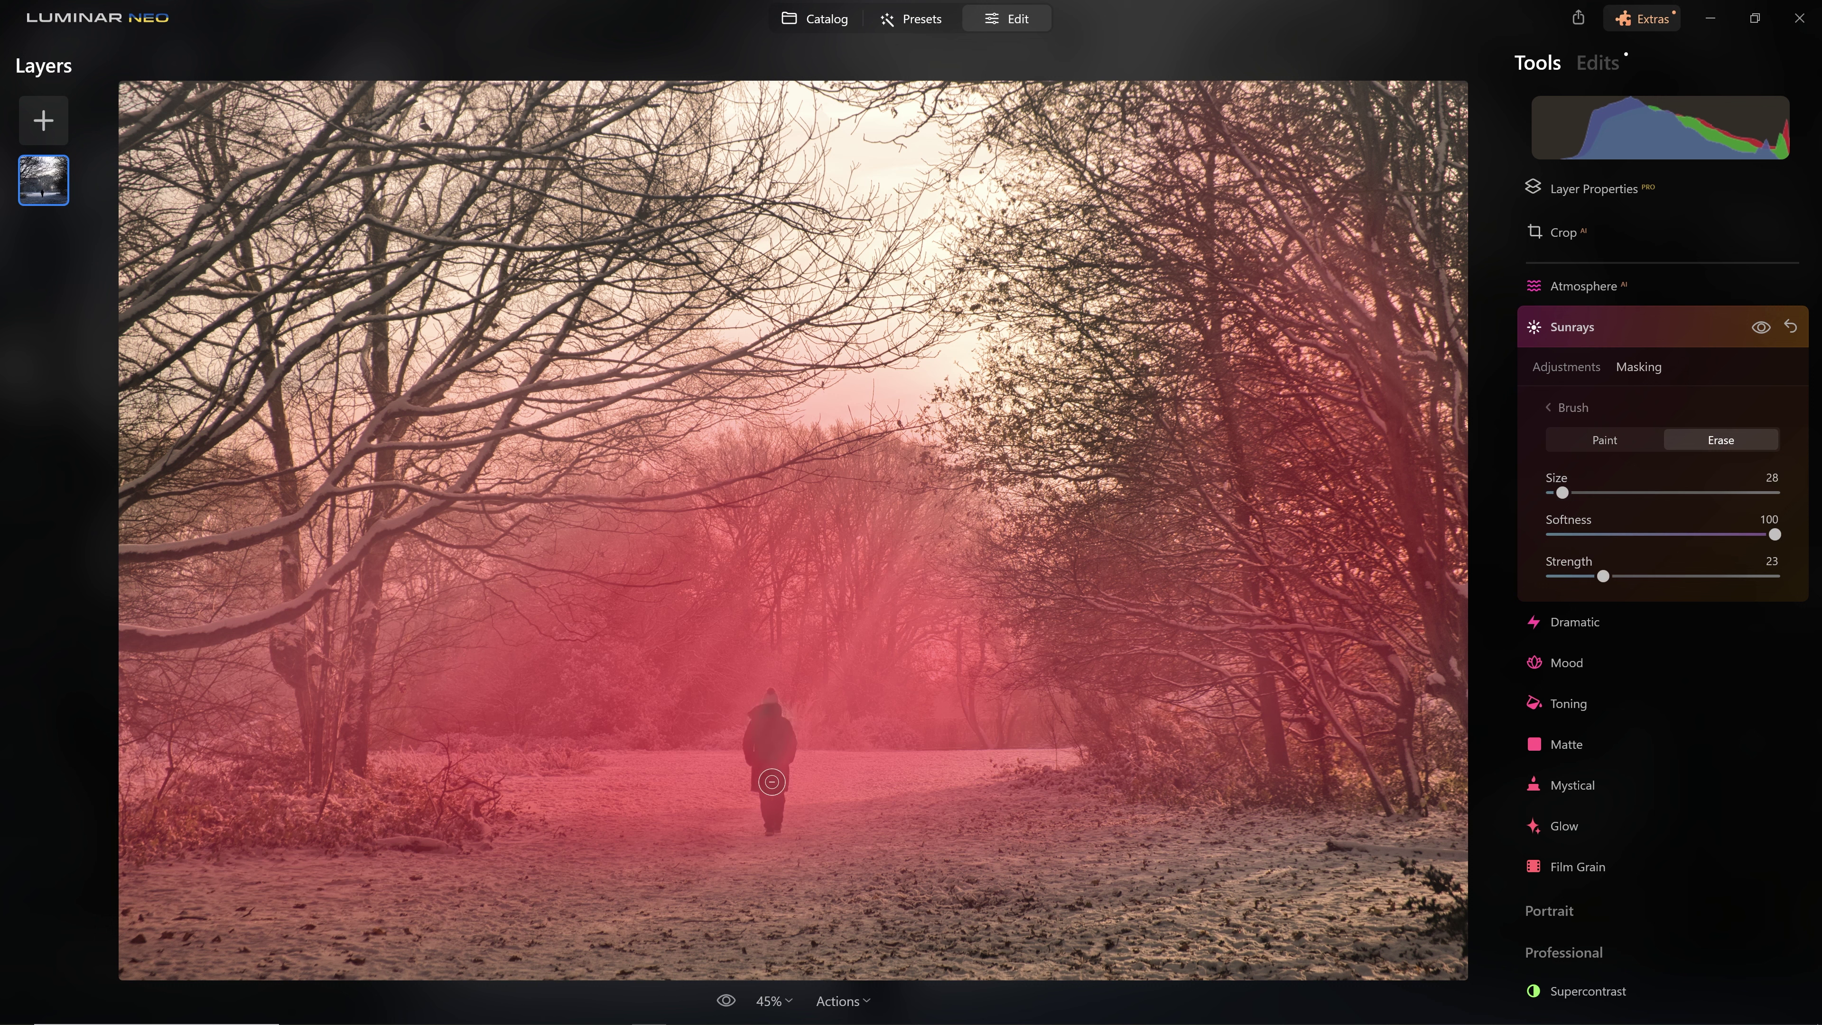
drag(776, 852, 806, 909)
key(bracketleft)
key(bracketleft)
mouse_move(770, 709)
mouse_down()
mouse_move(748, 782)
mouse_move(773, 736)
mouse_move(767, 832)
mouse_up()
key(bracketright)
key(bracketright)
key(bracketright)
key(bracketright)
drag(766, 736, 777, 895)
Enlarge the erase brush to 172 and up to 220, erasing the Sunrays mask over the snowy ground and undergrowth beneath the right-hand trees.
key(bracketright)
key(bracketright)
key(bracketright)
key(bracketright)
key(bracketright)
key(bracketright)
key(bracketright)
key(bracketright)
key(bracketright)
key(bracketright)
key(bracketright)
key(bracketright)
key(bracketright)
key(bracketright)
key(bracketright)
key(bracketright)
key(bracketright)
key(bracketright)
drag(1205, 839, 1232, 830)
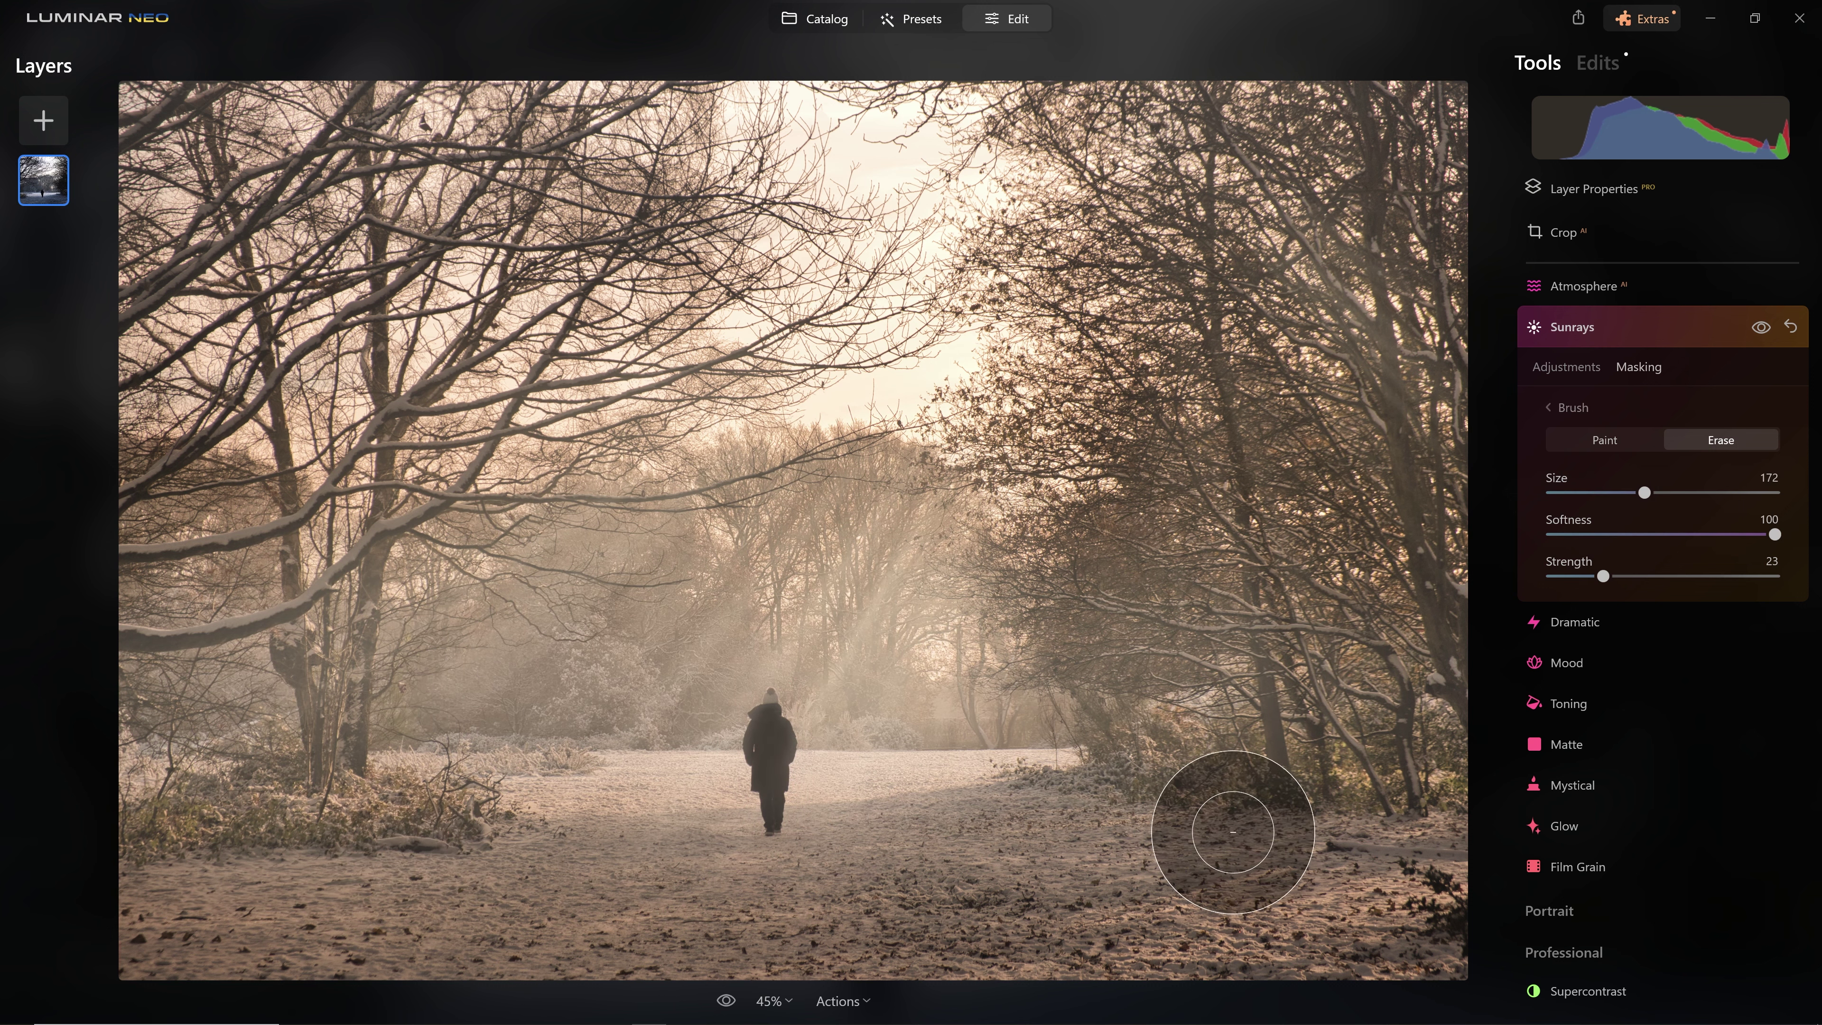
key(bracketright)
key(bracketright)
key(bracketright)
key(bracketright)
key(bracketright)
key(bracketright)
key(bracketright)
key(bracketright)
mouse_move(1098, 855)
mouse_down()
mouse_move(102, 915)
mouse_move(1280, 813)
mouse_move(195, 610)
mouse_move(480, 875)
mouse_move(1066, 826)
mouse_move(1448, 832)
mouse_up()
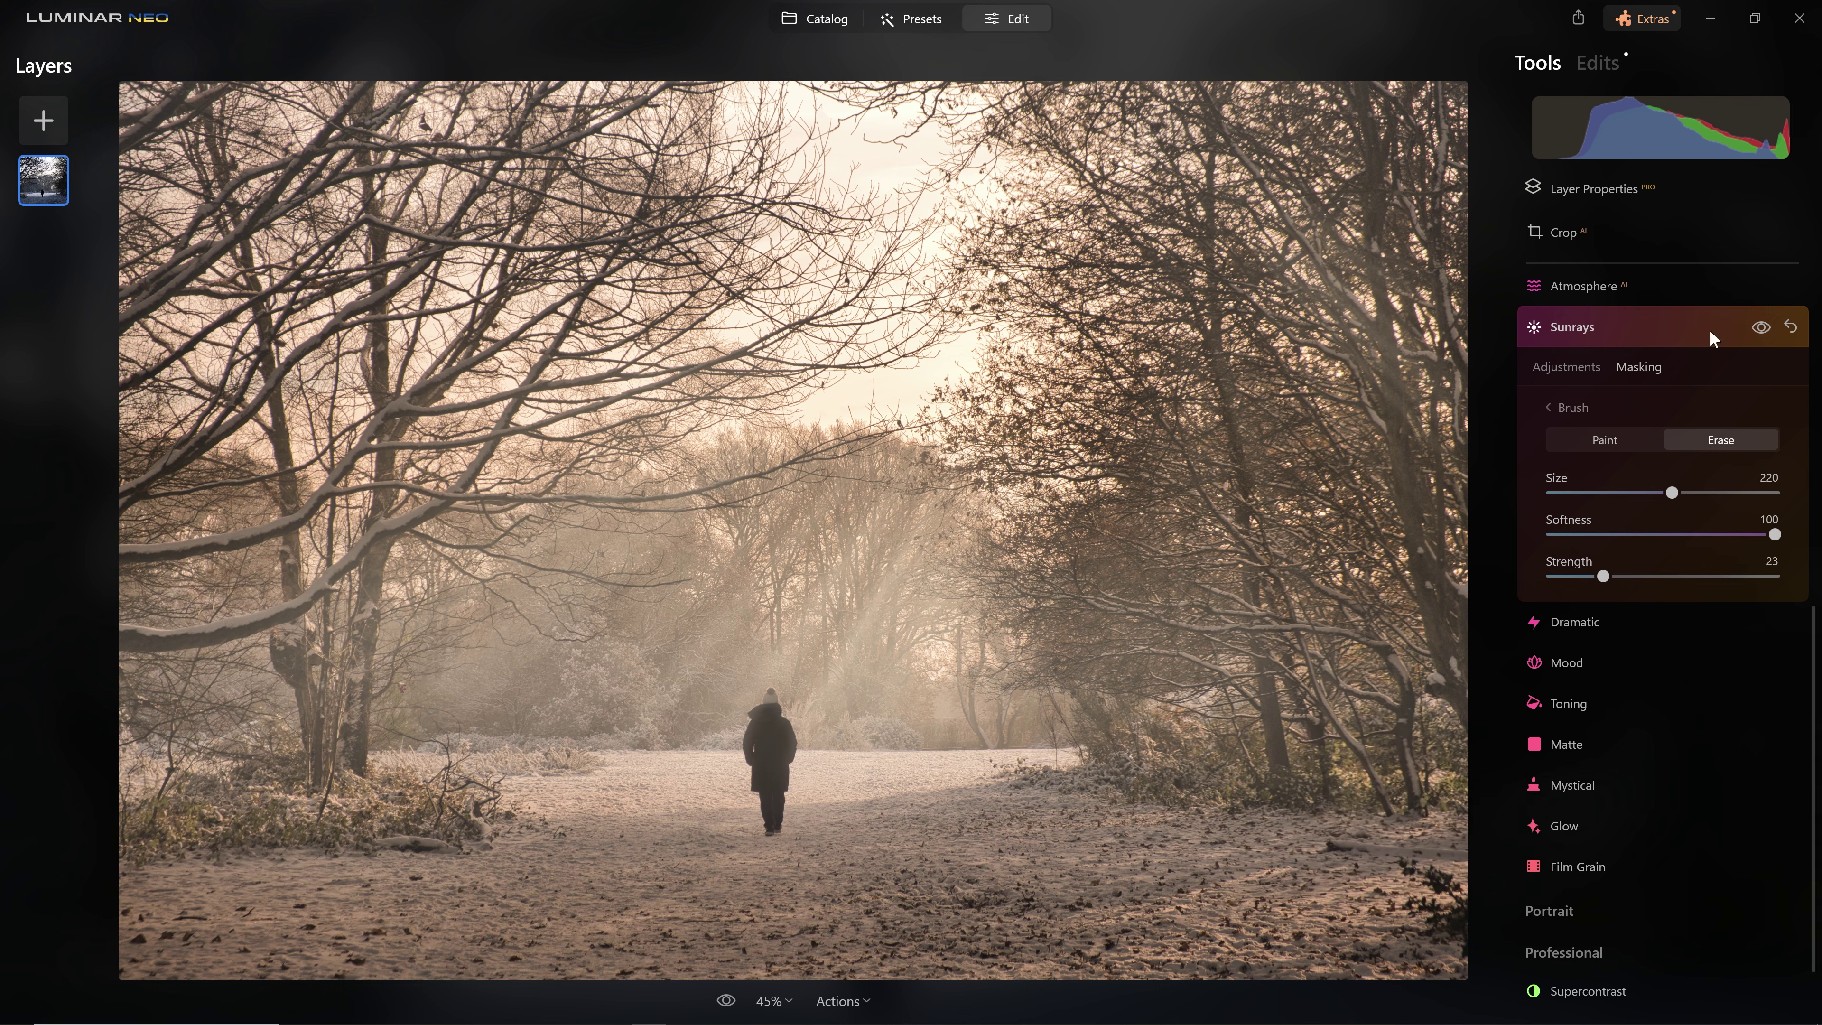
Compare the photo with and without the Sunrays effect.
click(1763, 328)
click(1762, 328)
click(1768, 327)
click(1769, 327)
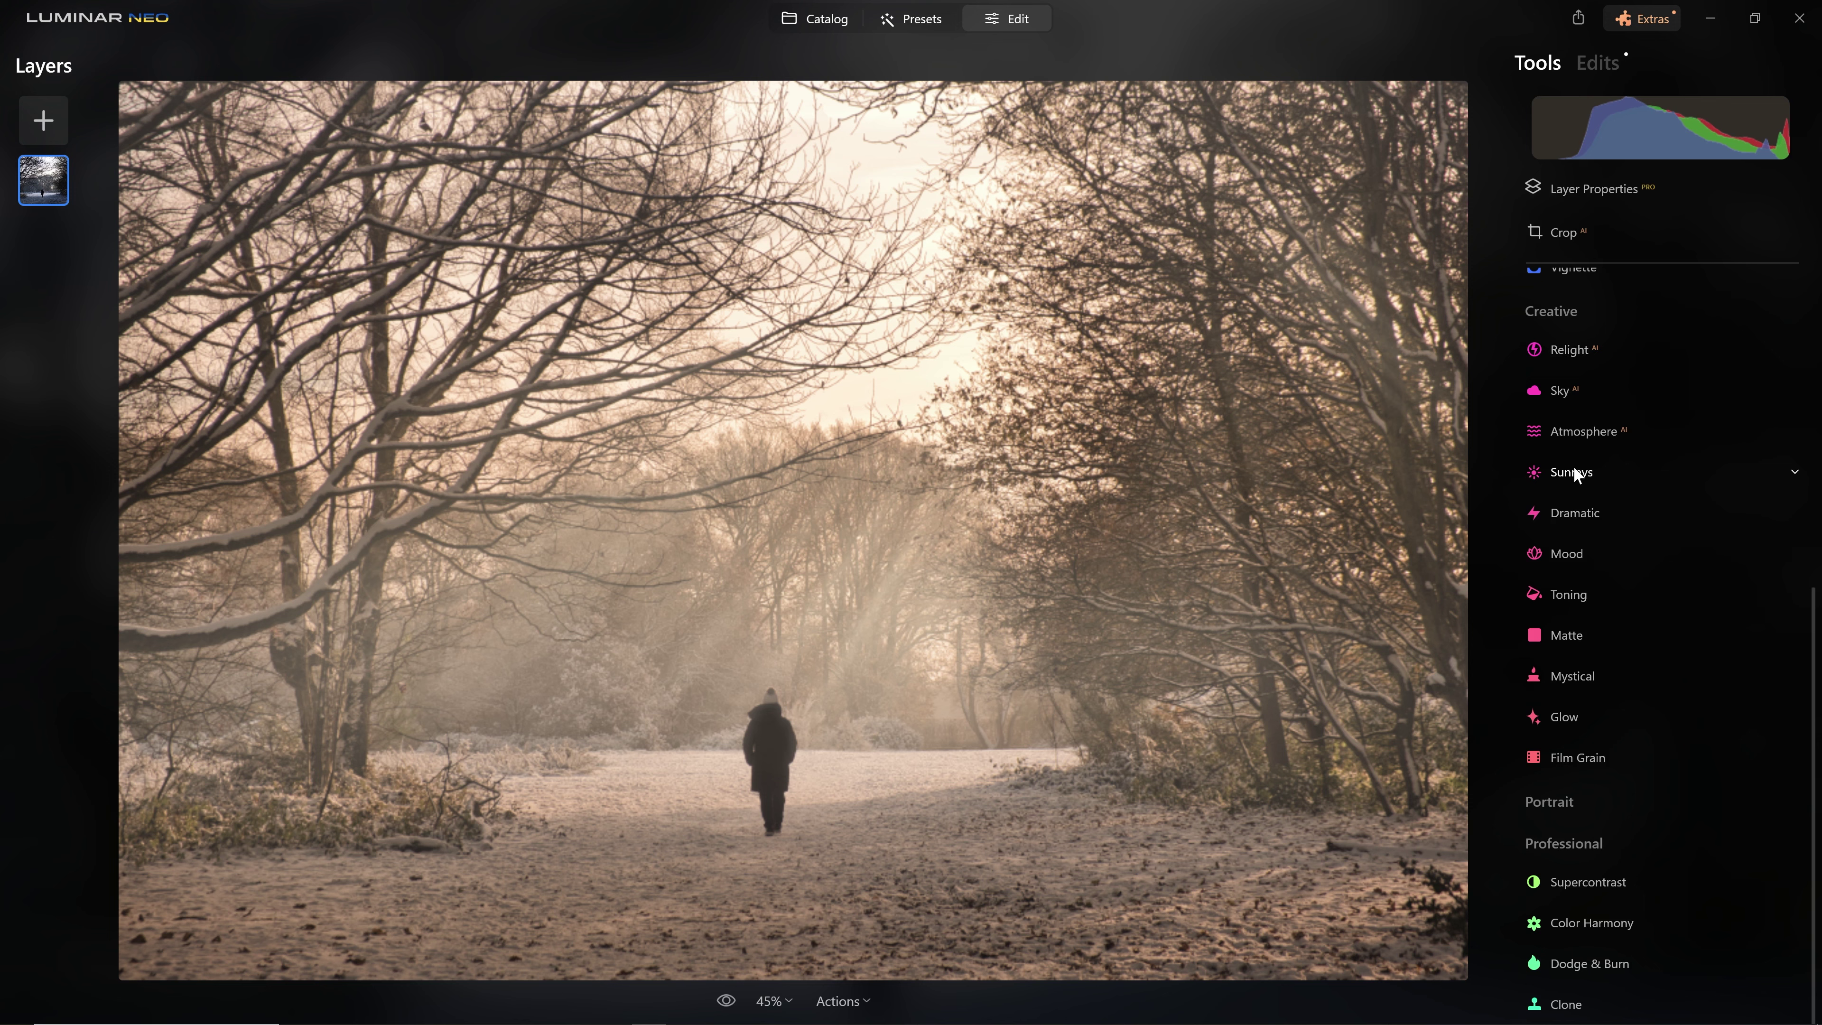
Add a second Sunrays effect with Amount 100 and place its sun center at the top edge above the right-hand trees.
click(1611, 70)
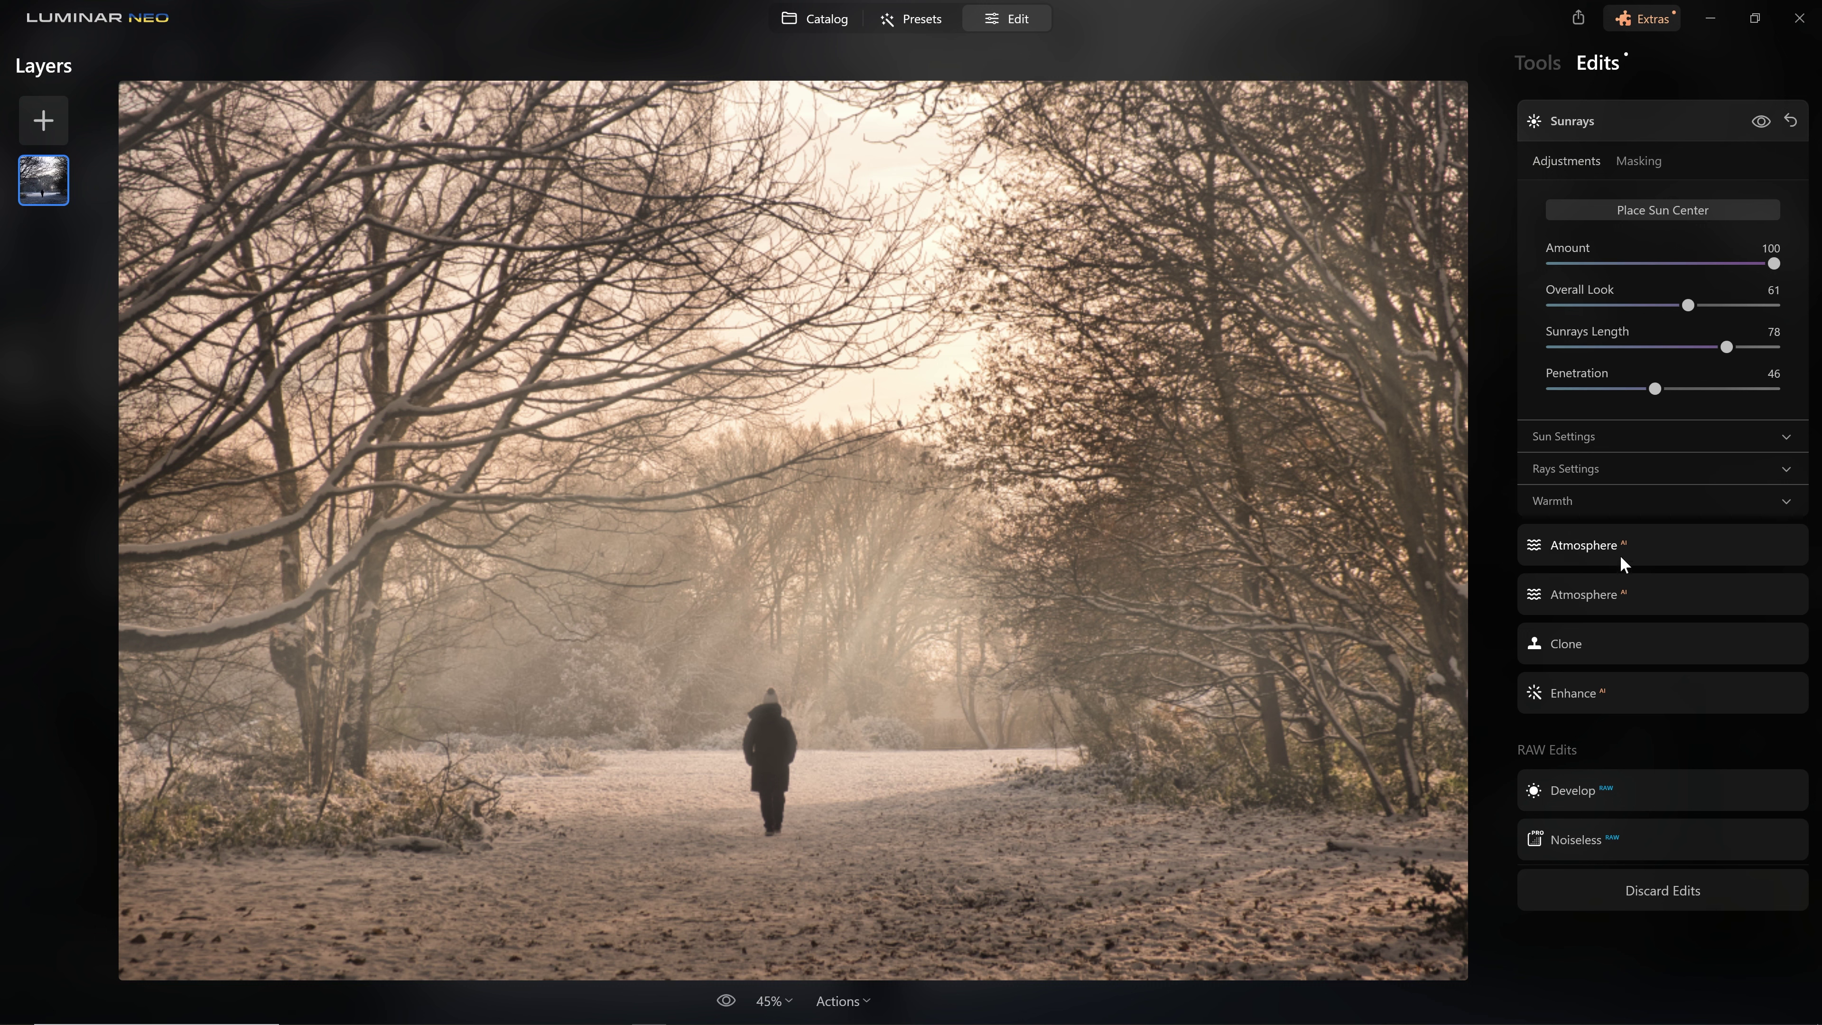
click(1607, 120)
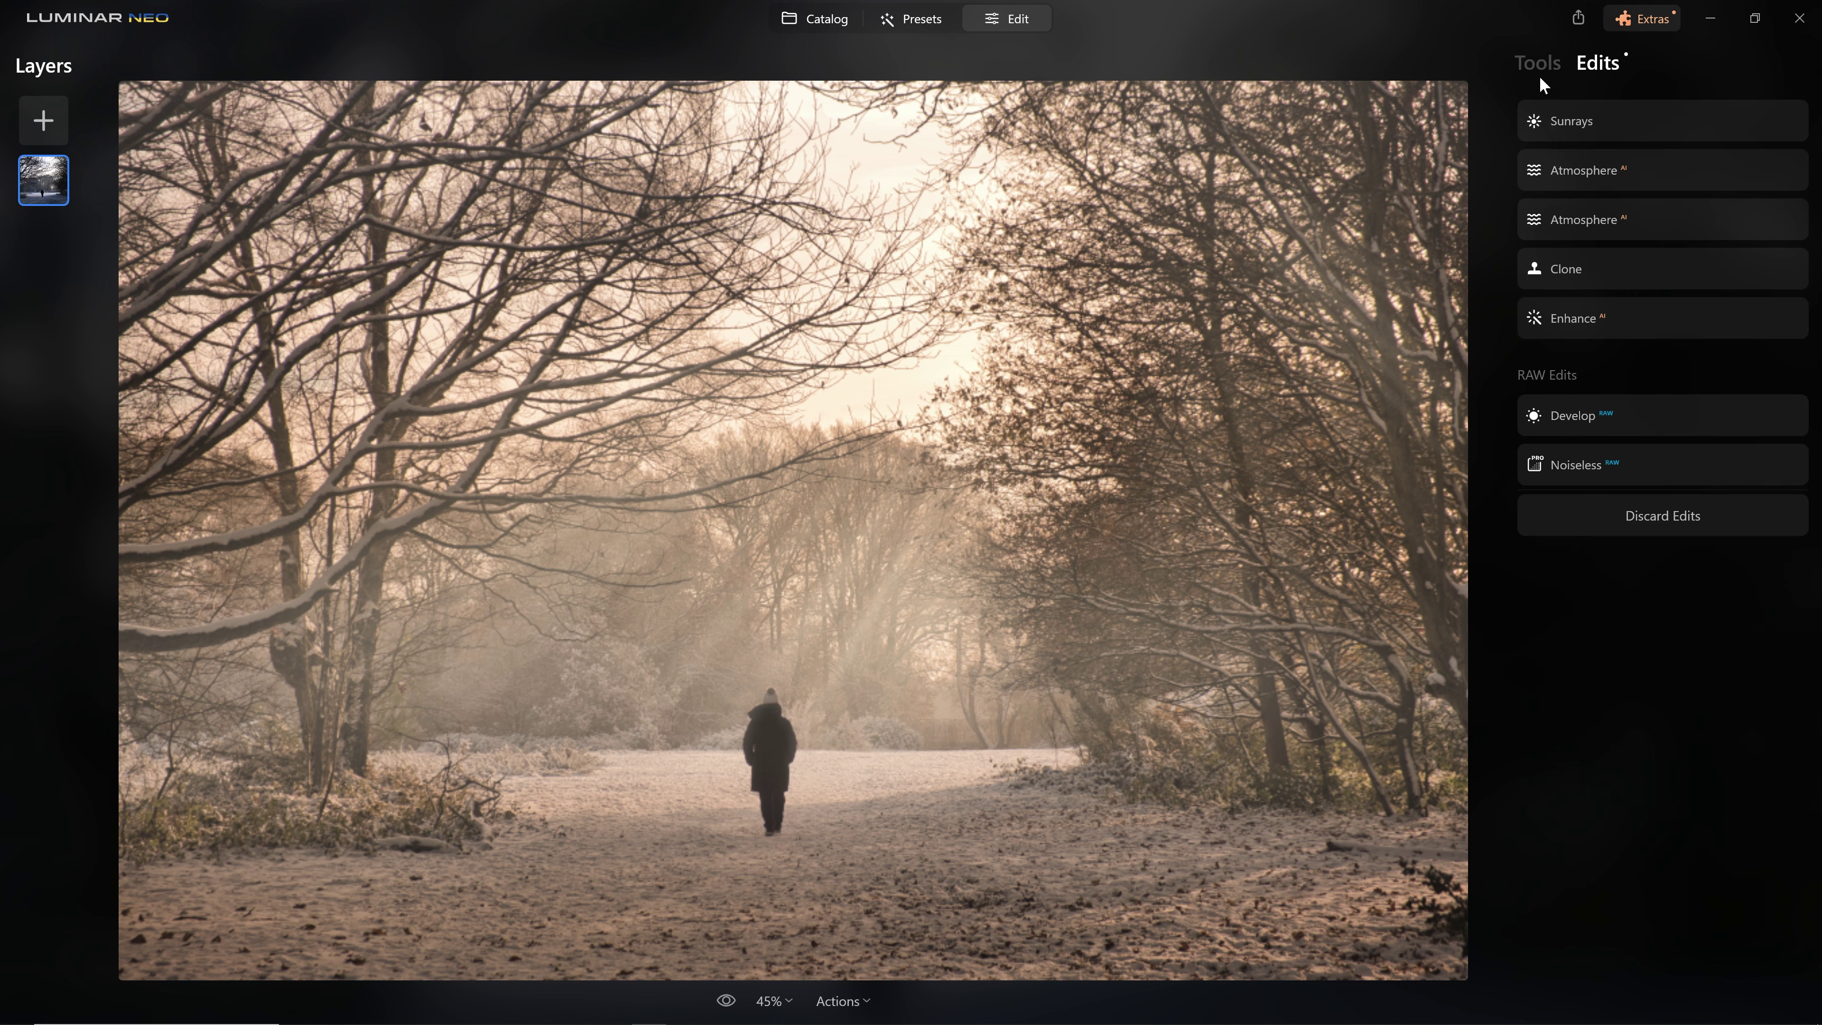
click(1537, 68)
click(1570, 472)
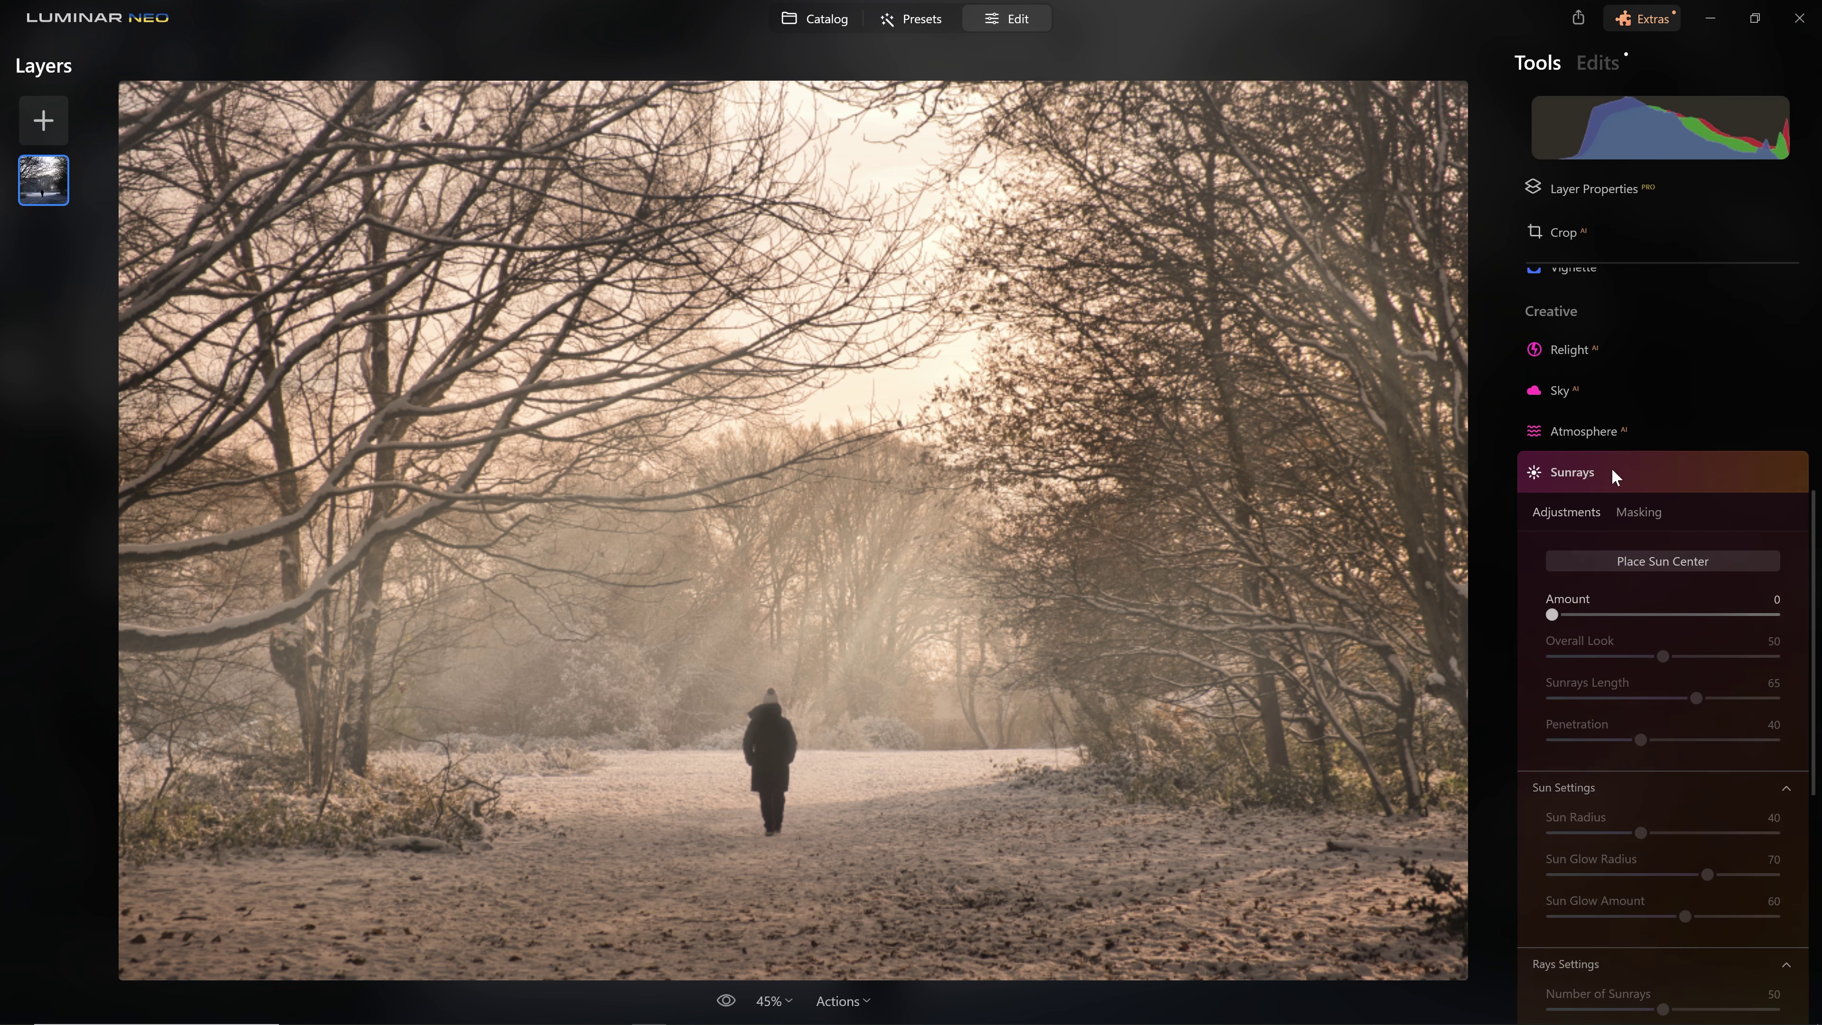
drag(1551, 488, 1777, 490)
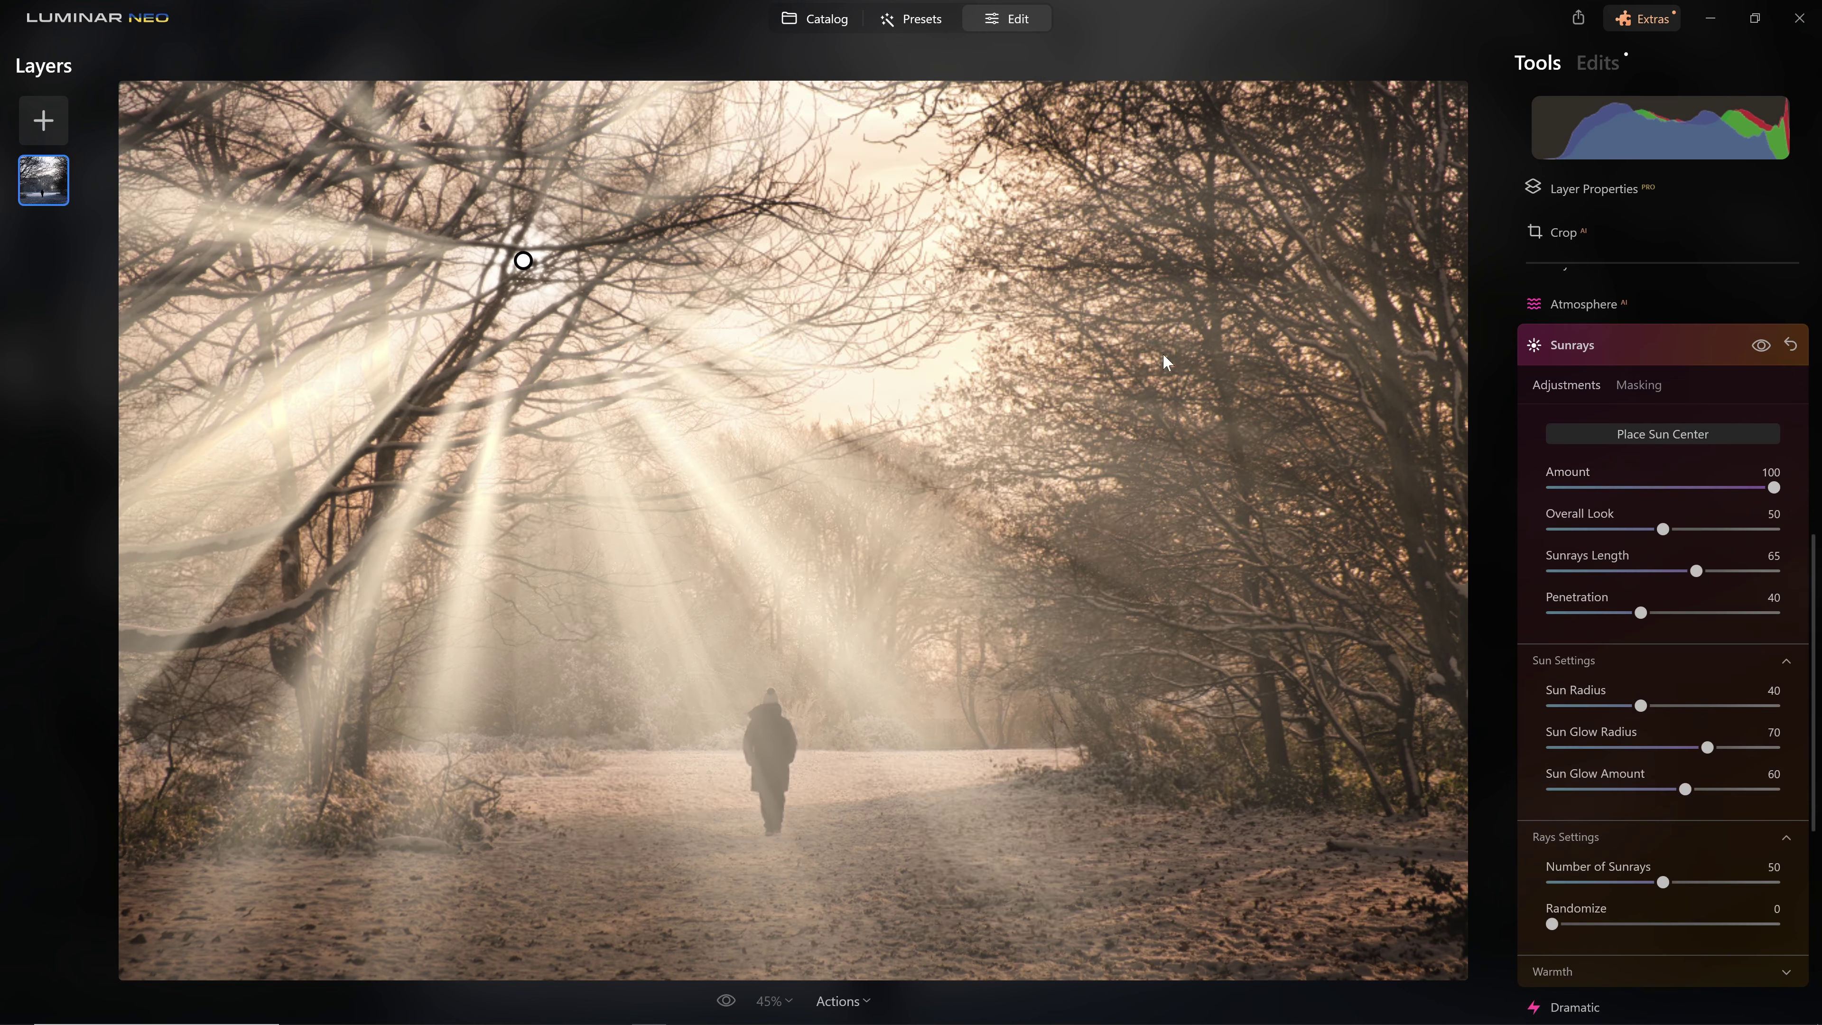
drag(538, 279, 1192, 87)
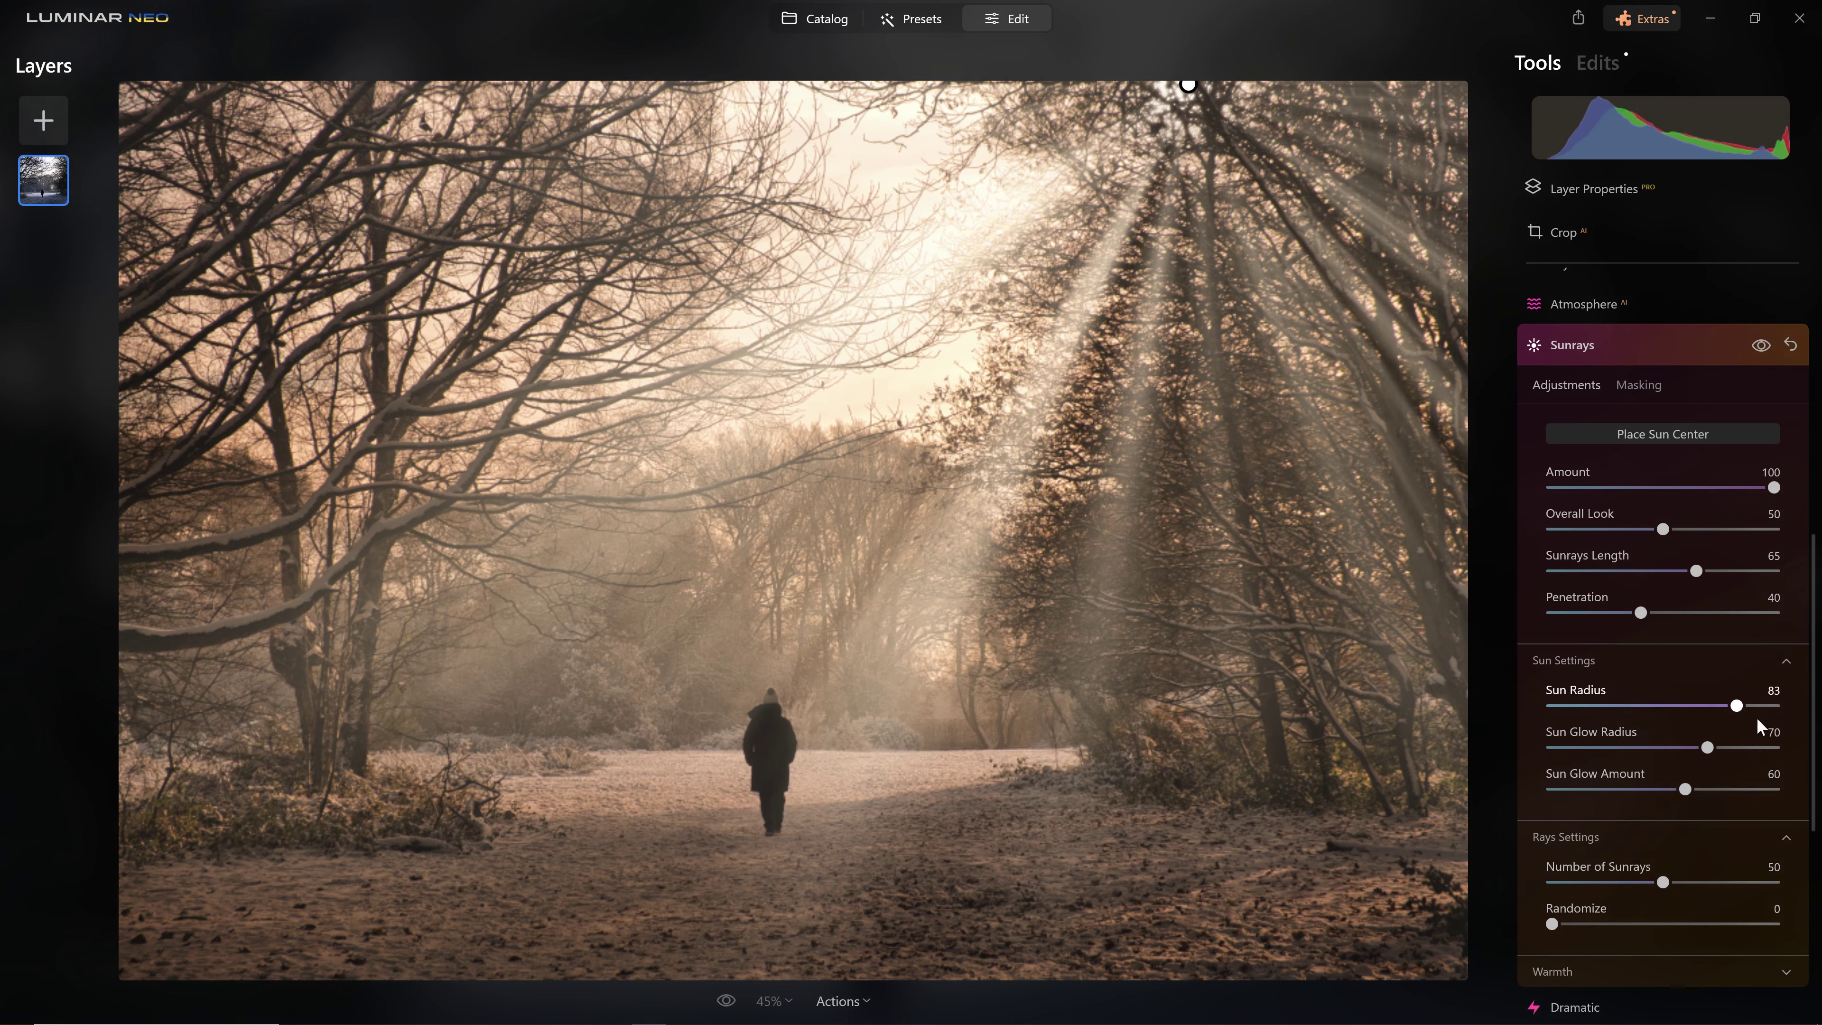
Set the second Sunrays' Sun Radius to 100, Sun Glow Radius to 82, Sun Glow Amount to 100 and overall Amount to 85.
drag(1736, 705, 1775, 705)
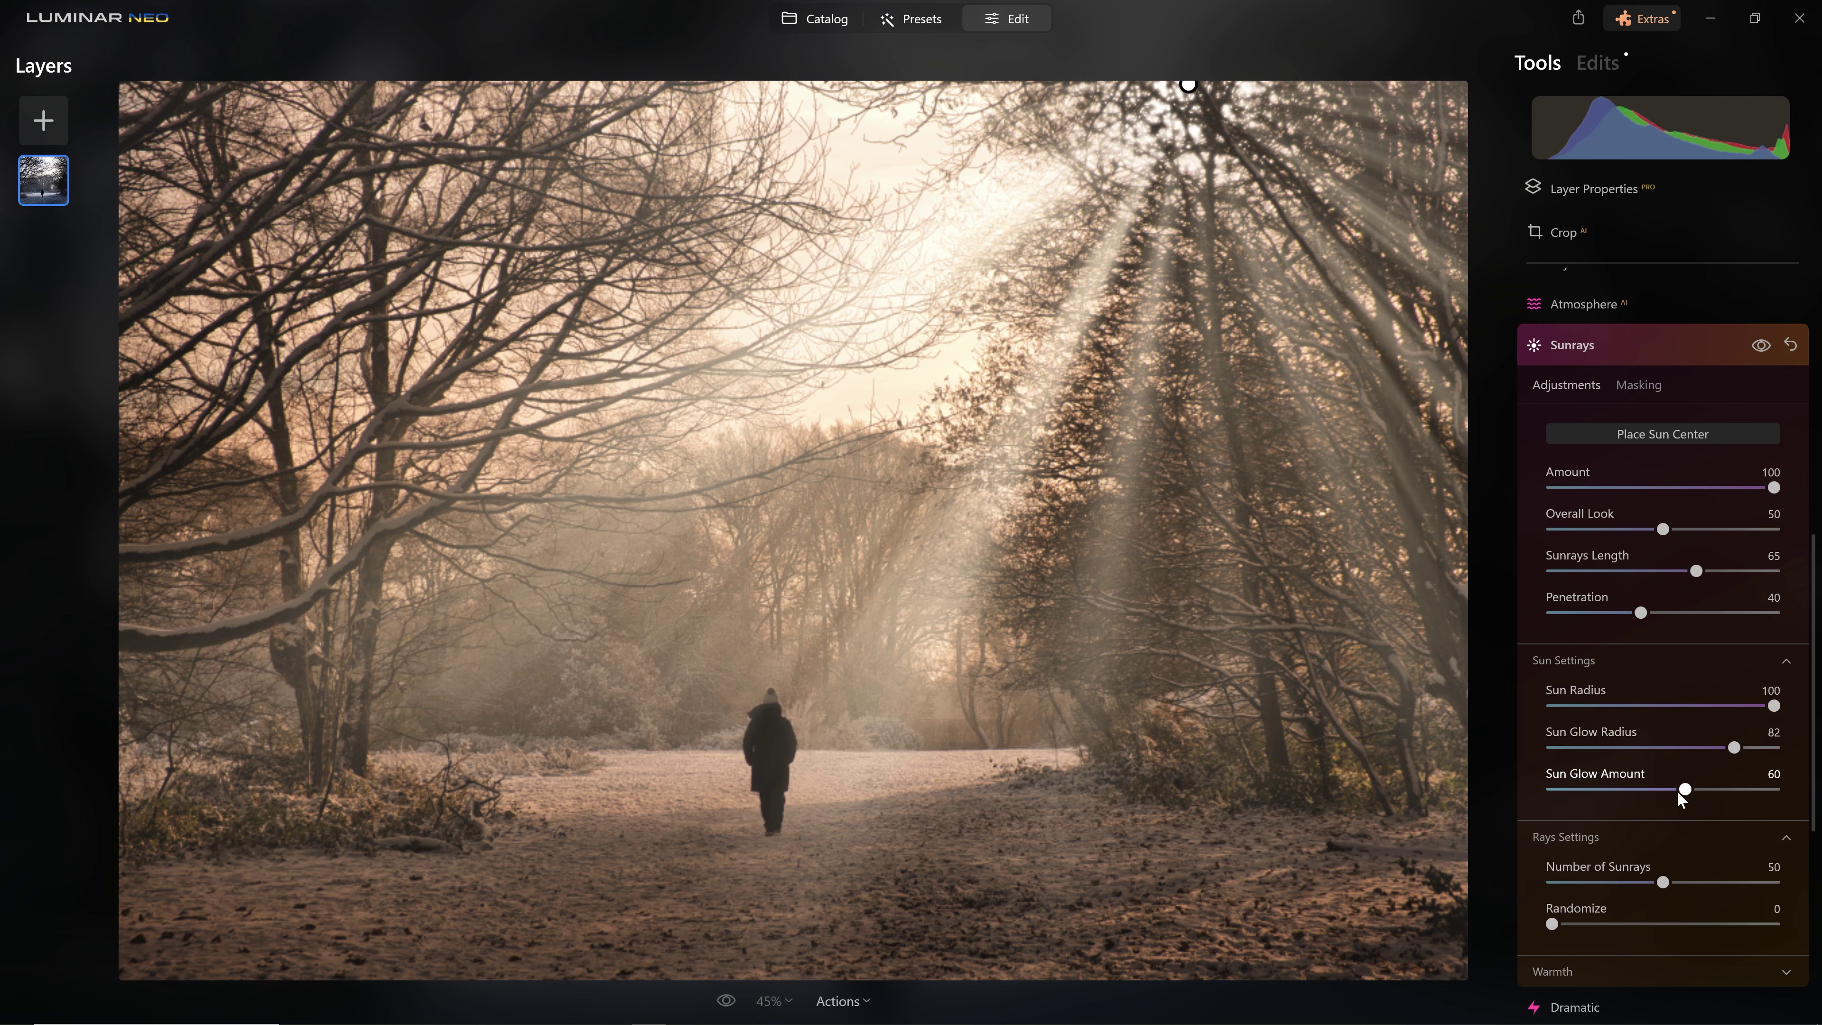
click(1760, 345)
click(1760, 347)
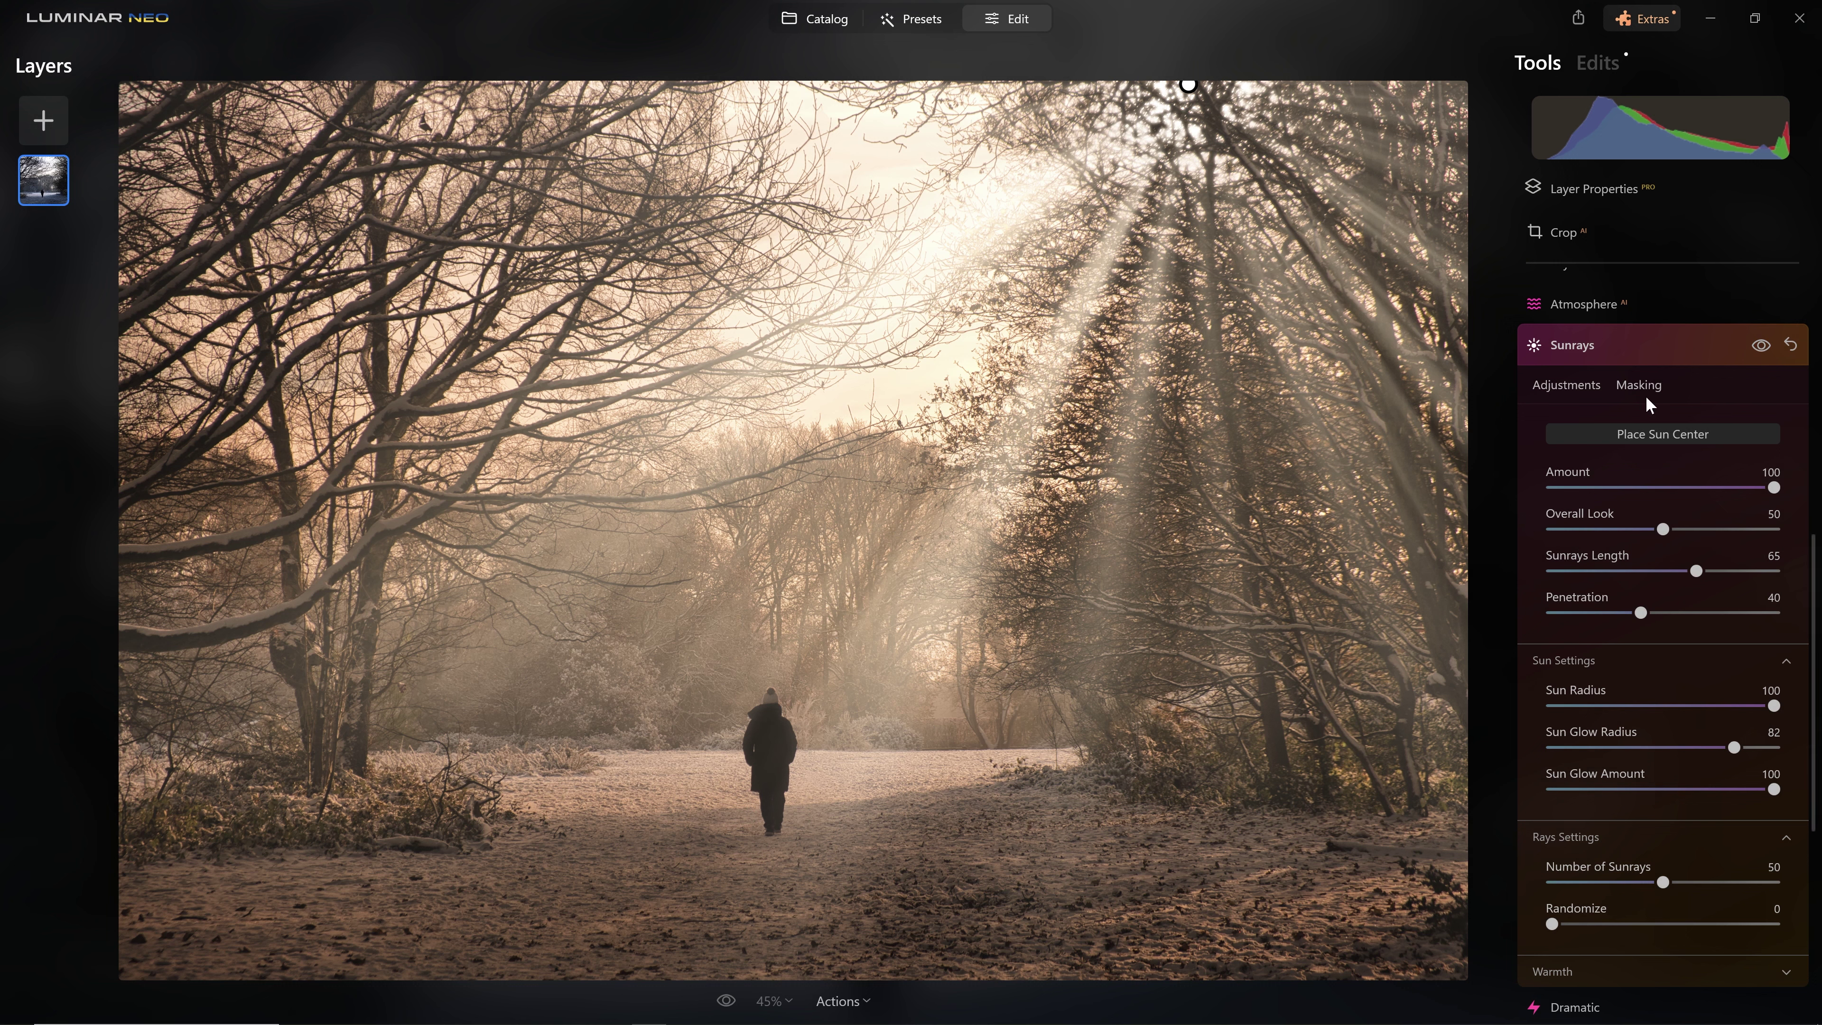
click(1763, 347)
click(1768, 350)
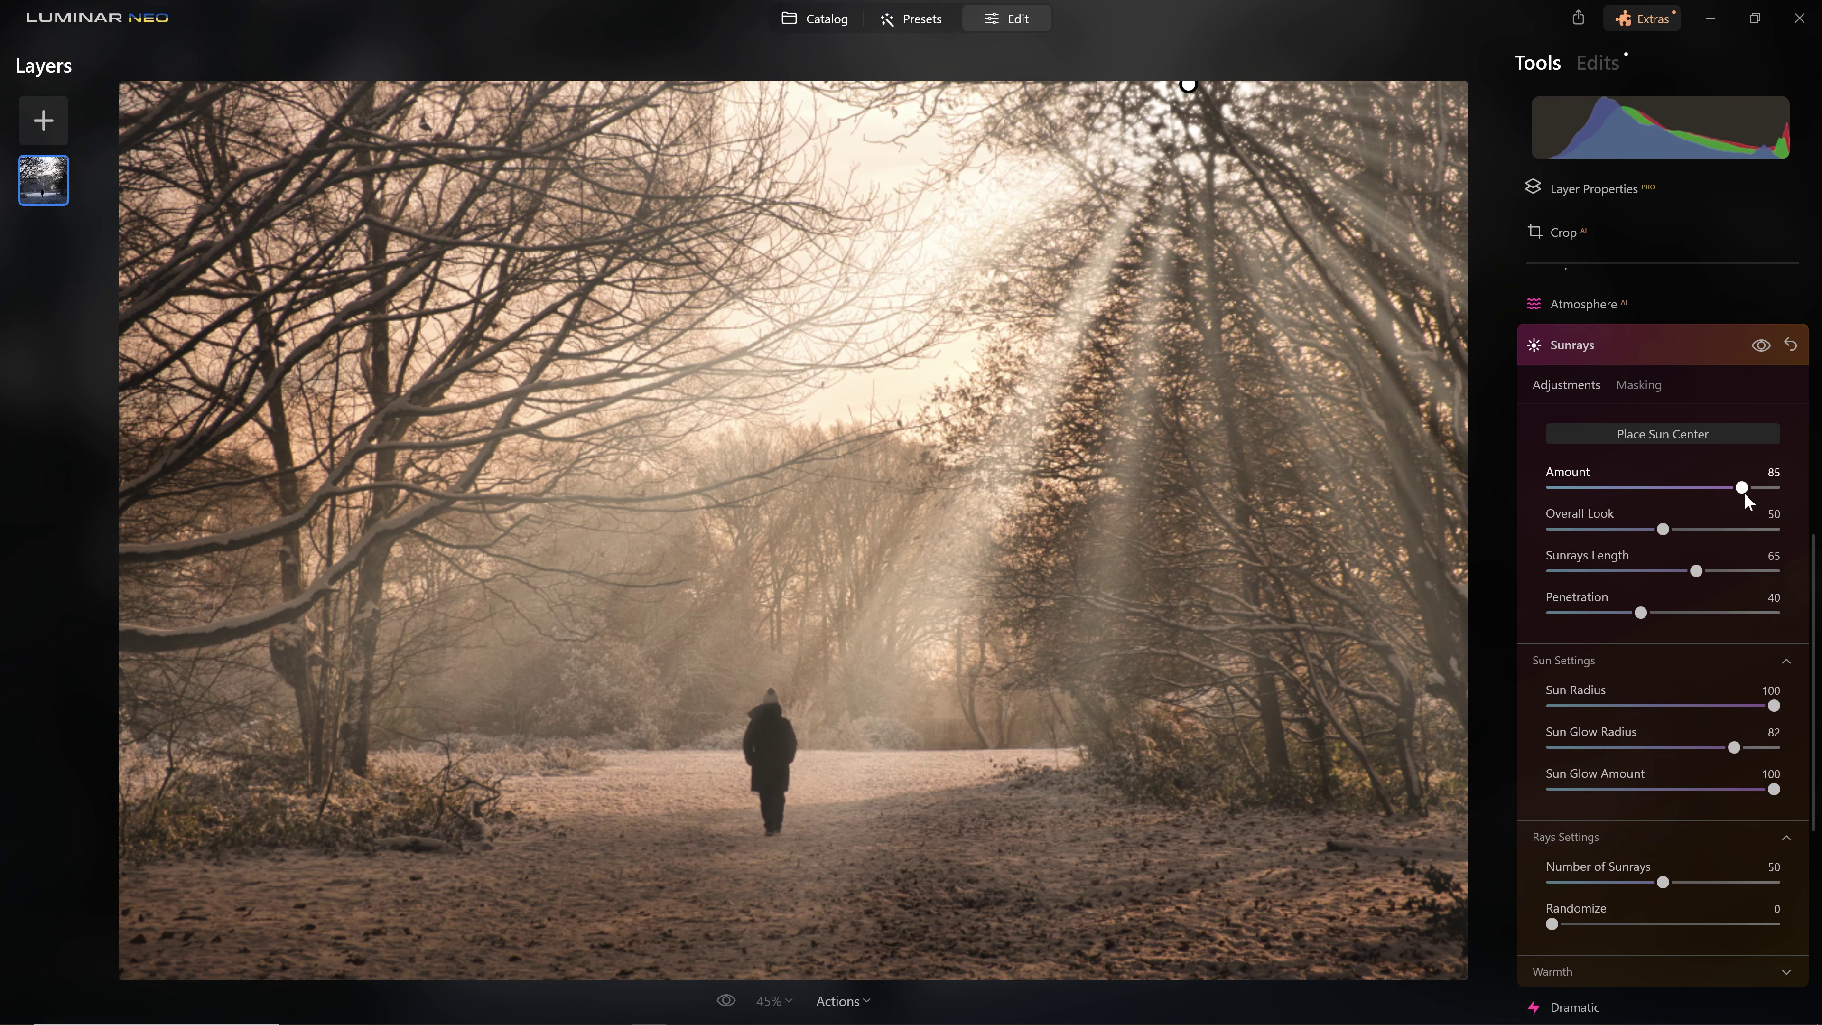
Paint a mask for the second Sunrays over the tops of the right-hand trees with a brush of Size 328 and Strength 23.
click(1638, 385)
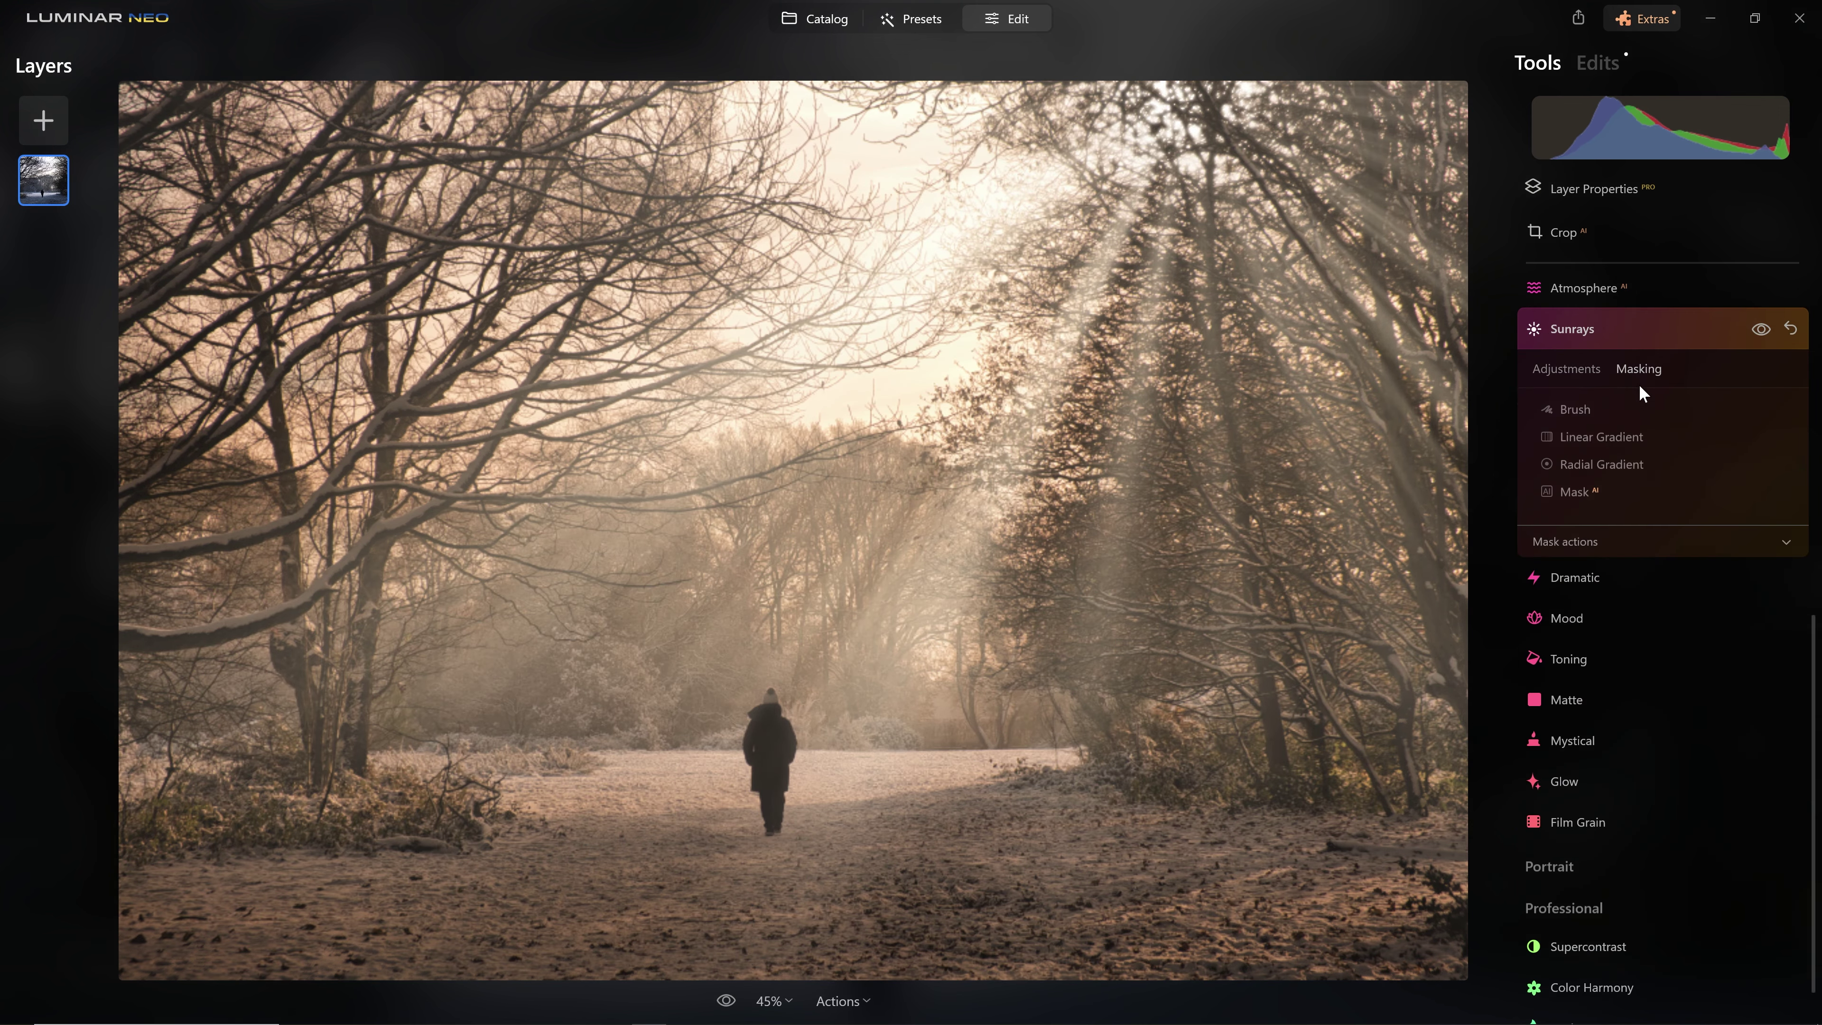
click(1578, 409)
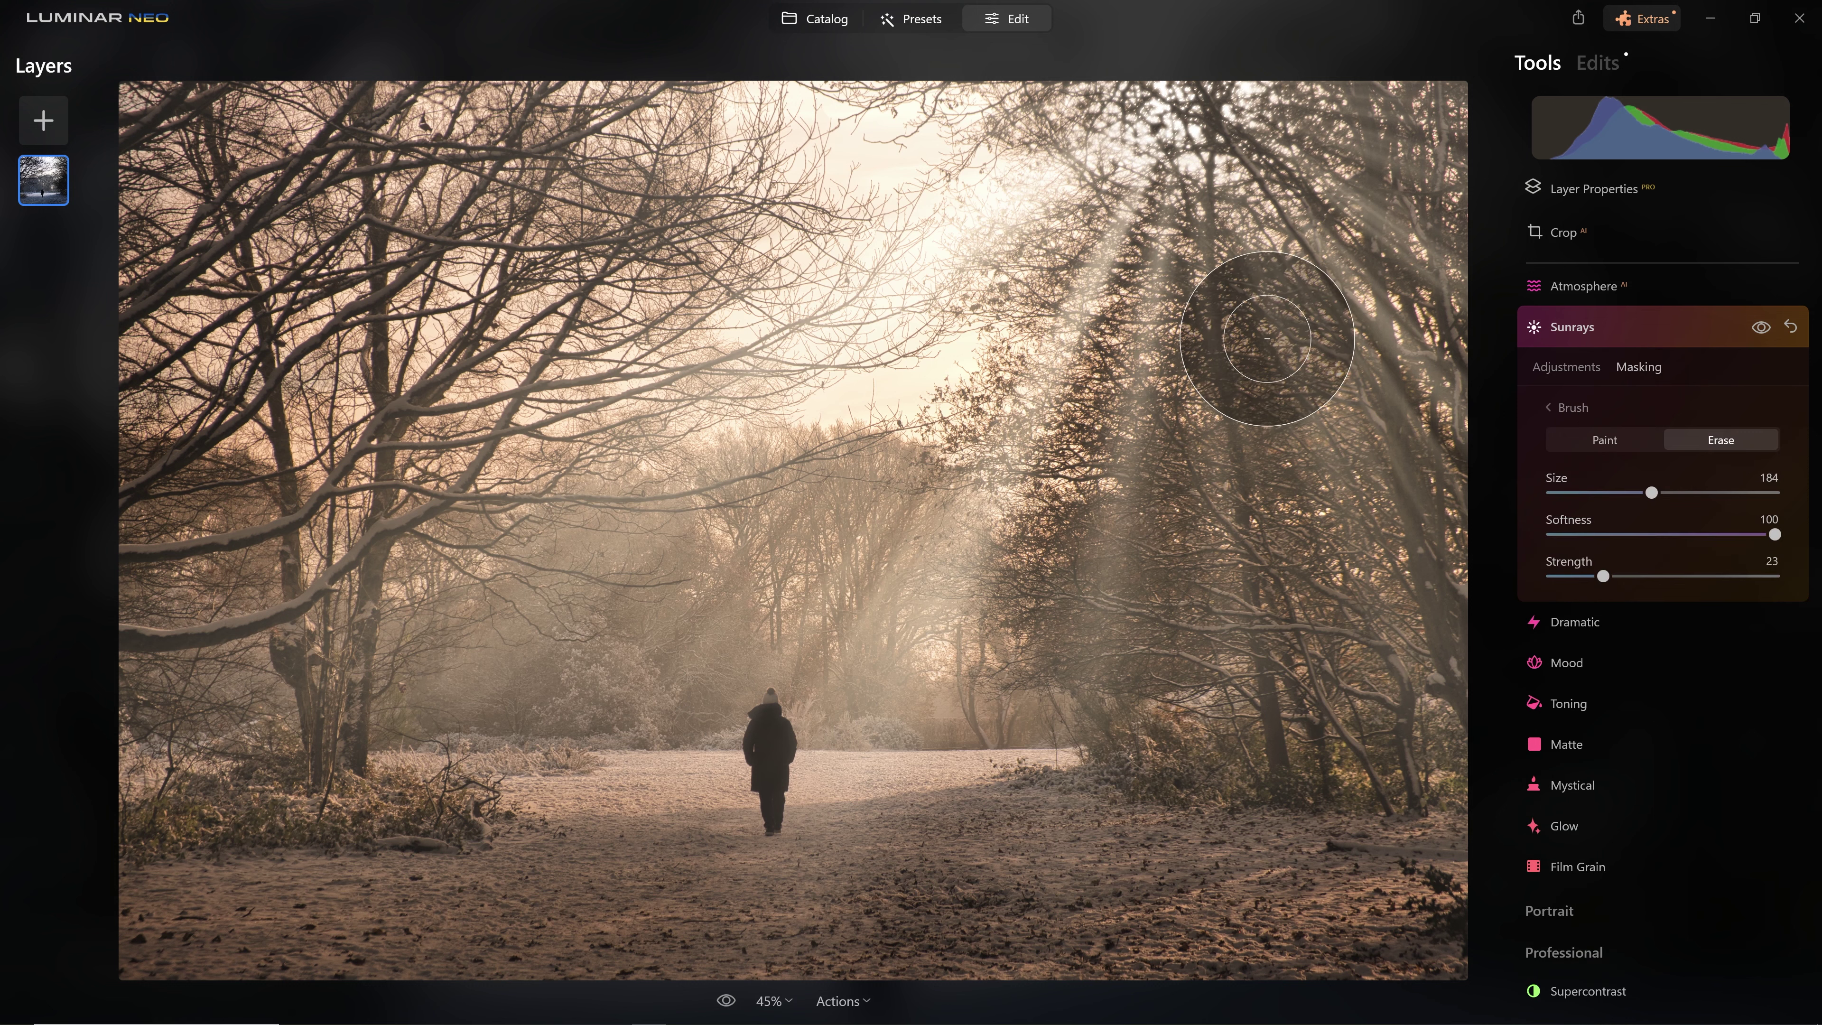
click(1603, 440)
key(bracketright)
key(bracketright)
key(bracketright)
key(bracketright)
key(bracketright)
key(bracketright)
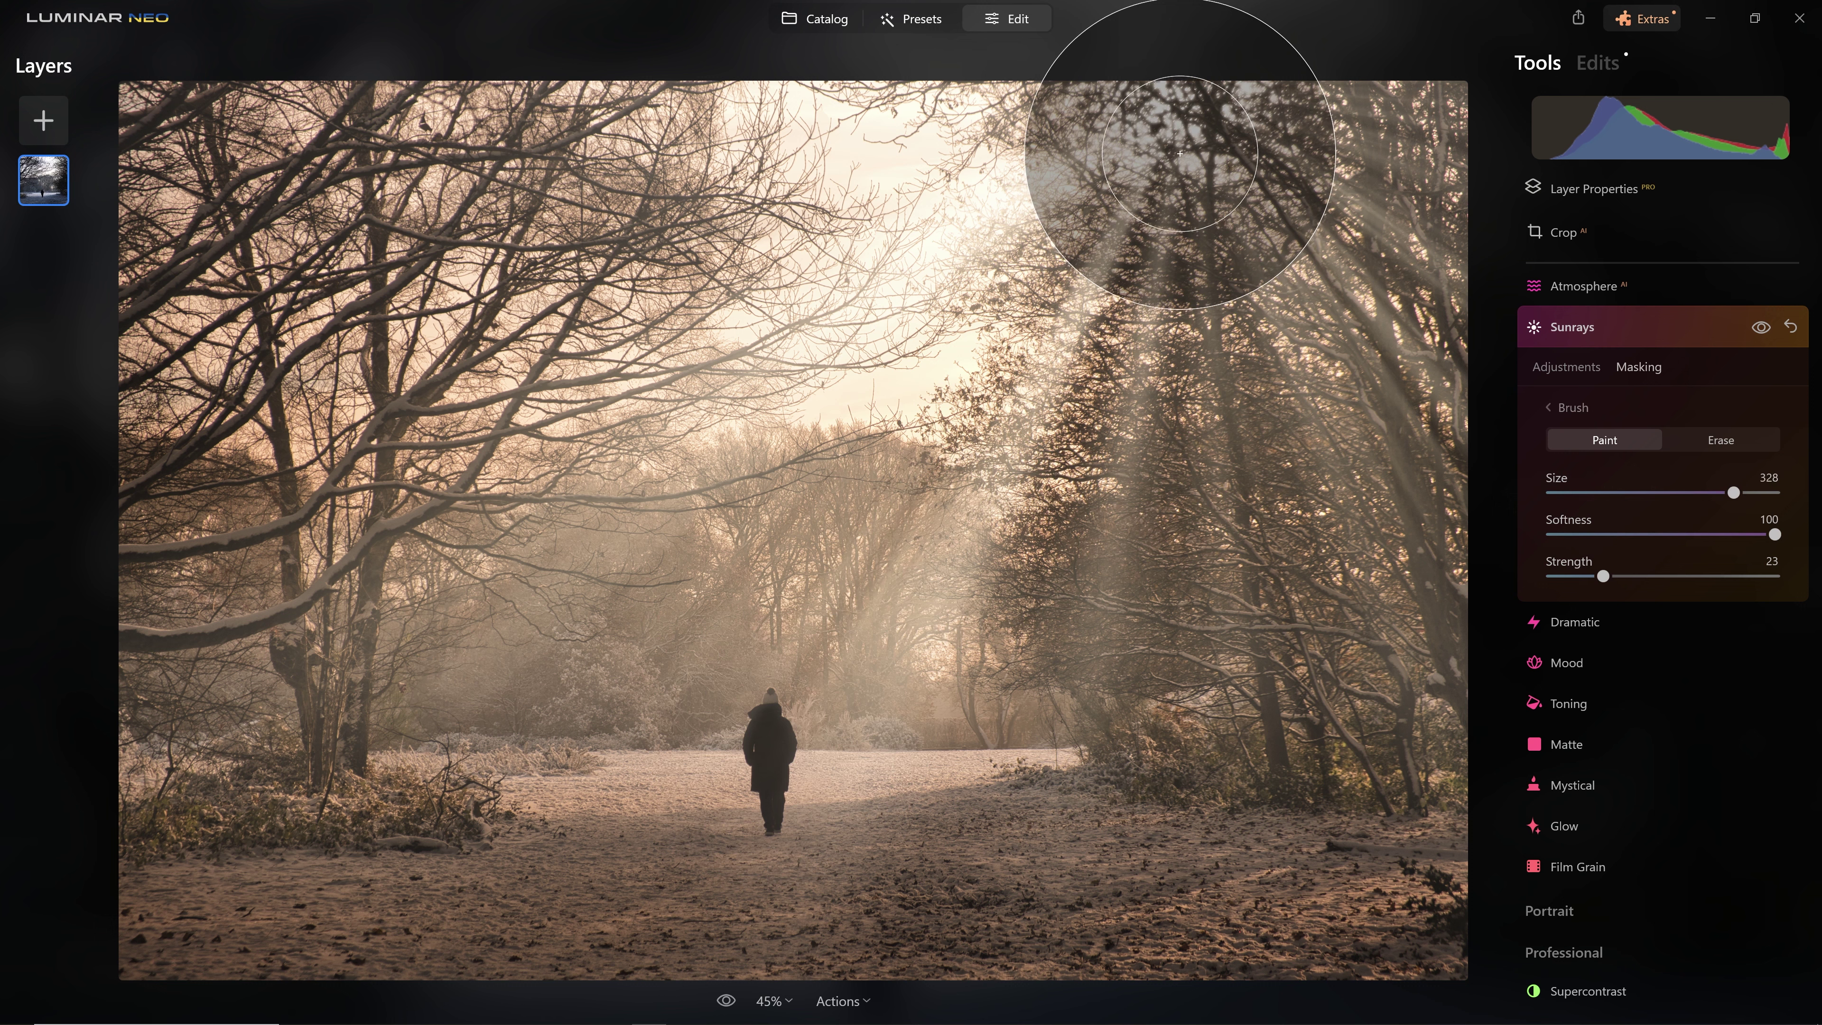
click(1182, 161)
Enlarge the mask brush to 388 and paint the second Sunrays down from the right-hand treetops toward the distant treeline.
key(bracketright)
key(bracketright)
key(bracketright)
key(bracketright)
key(bracketright)
key(bracketright)
mouse_move(1229, 187)
mouse_down()
mouse_move(1230, 230)
mouse_move(1260, 183)
mouse_move(1342, 509)
mouse_move(1017, 542)
mouse_move(1200, 619)
mouse_move(753, 610)
mouse_move(359, 694)
mouse_move(1260, 664)
mouse_move(1009, 631)
mouse_move(933, 470)
mouse_move(968, 488)
mouse_up()
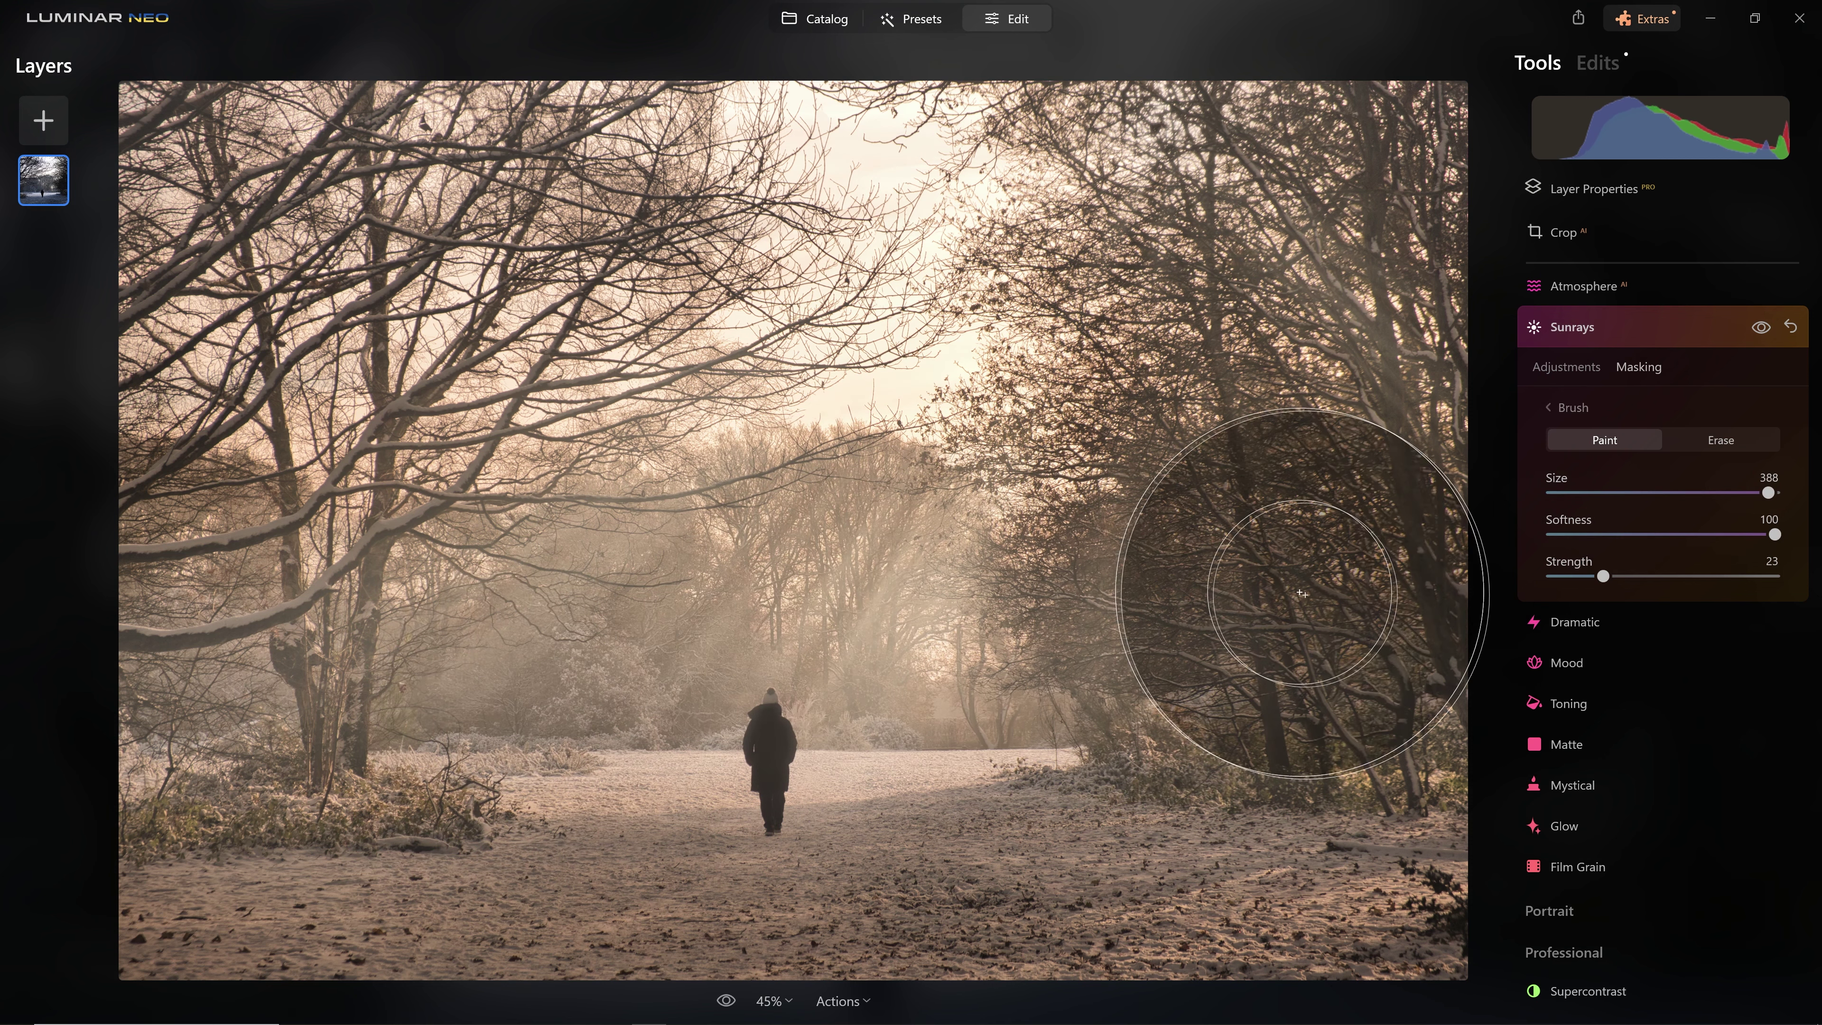
click(1767, 331)
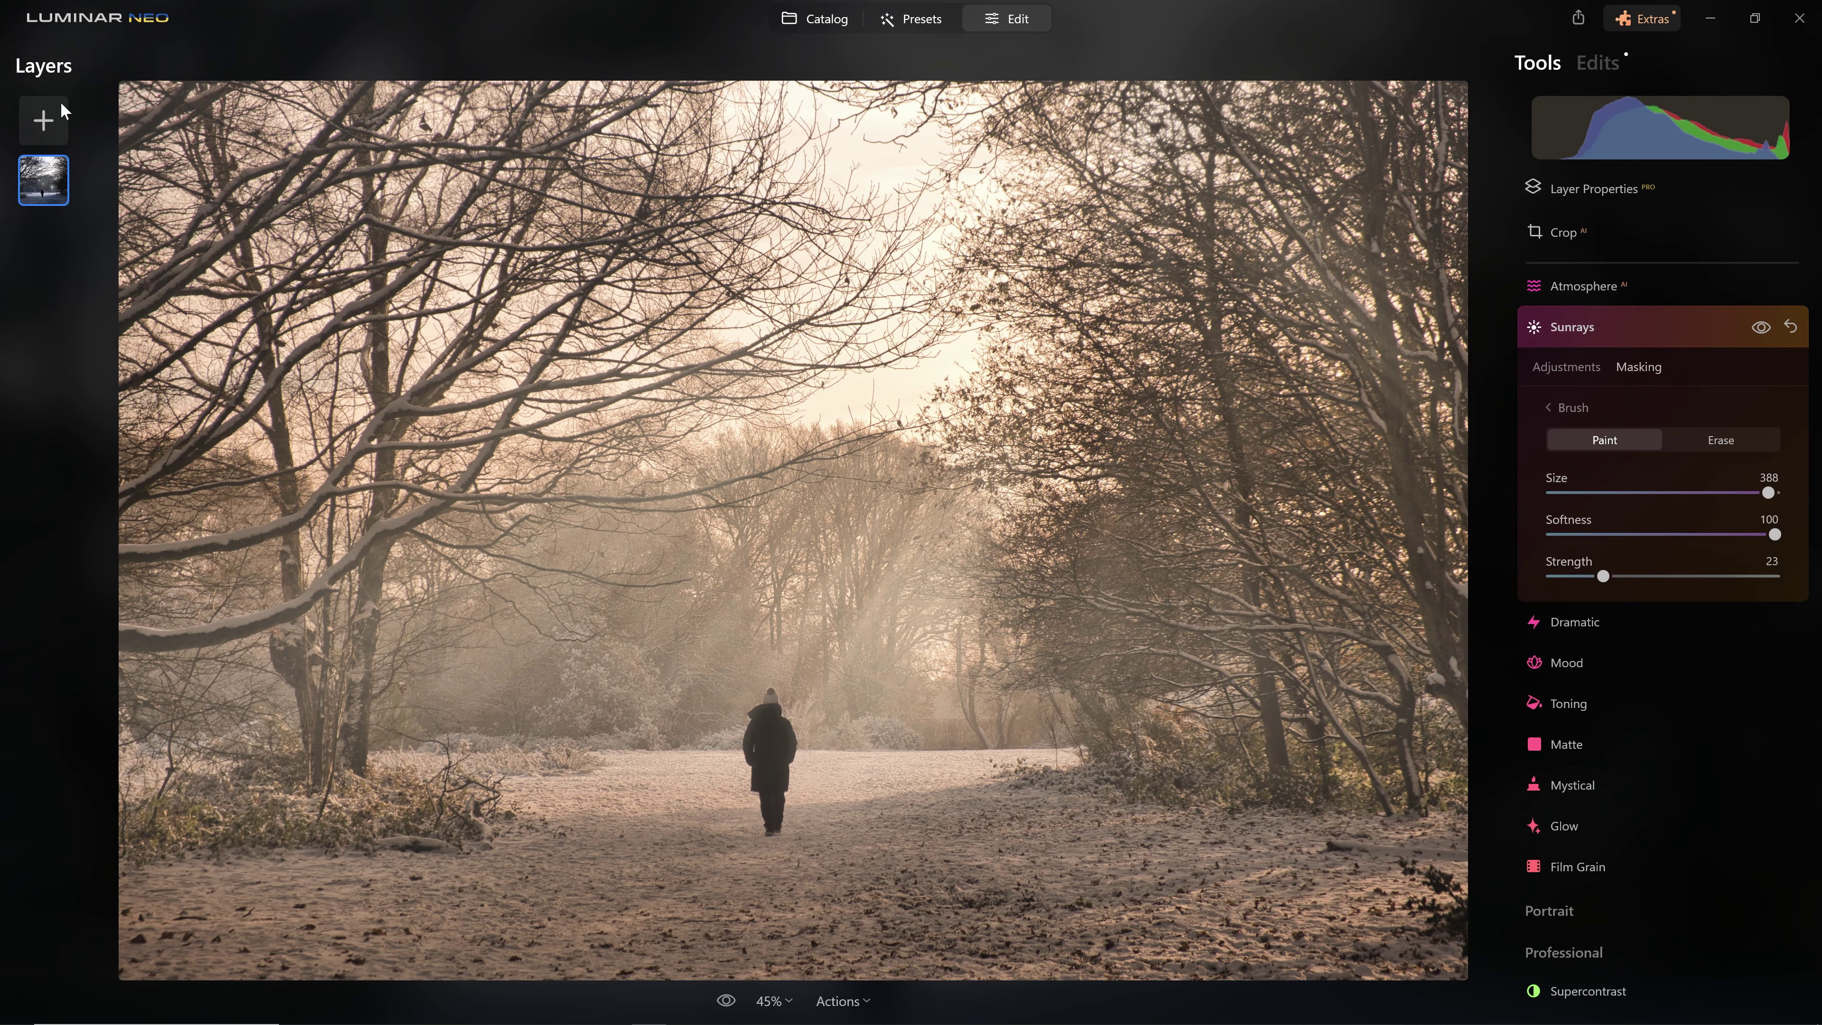
Add the starry night photo as a layer at Opacity 100, sized with Fill and moved down so only its sky covers the canvas.
click(45, 116)
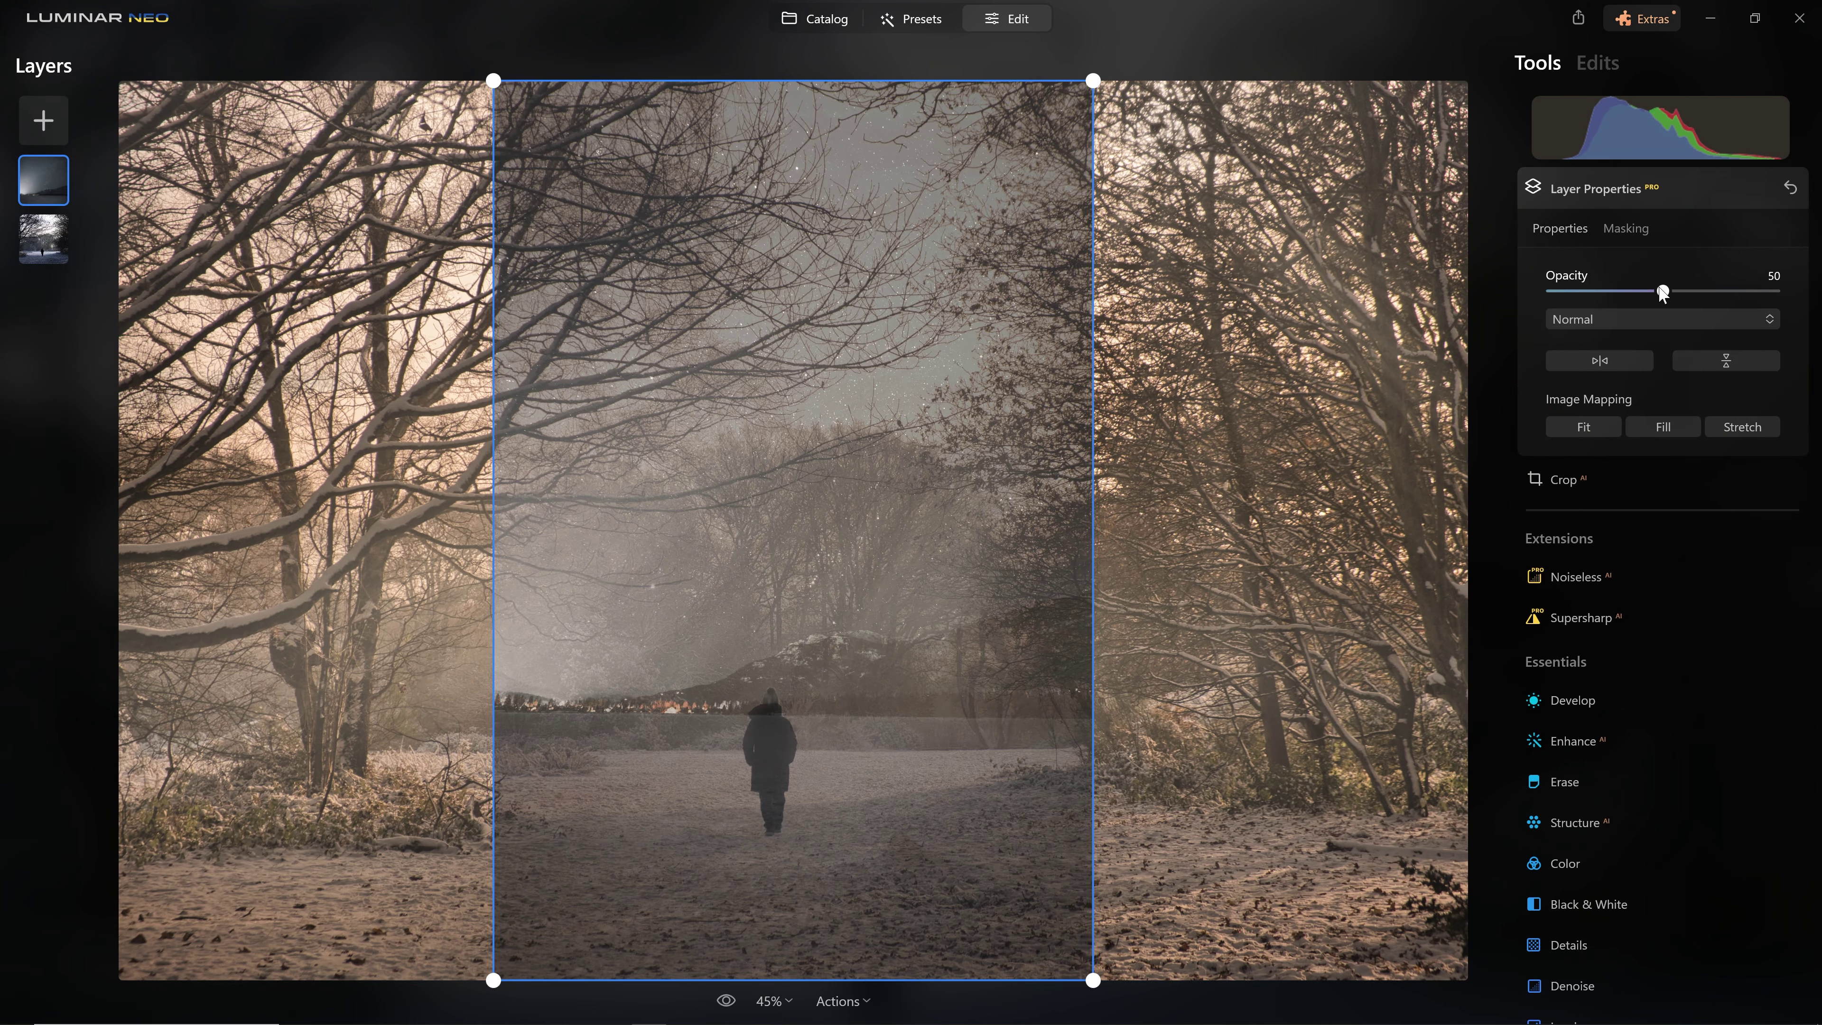
drag(1662, 292, 1774, 291)
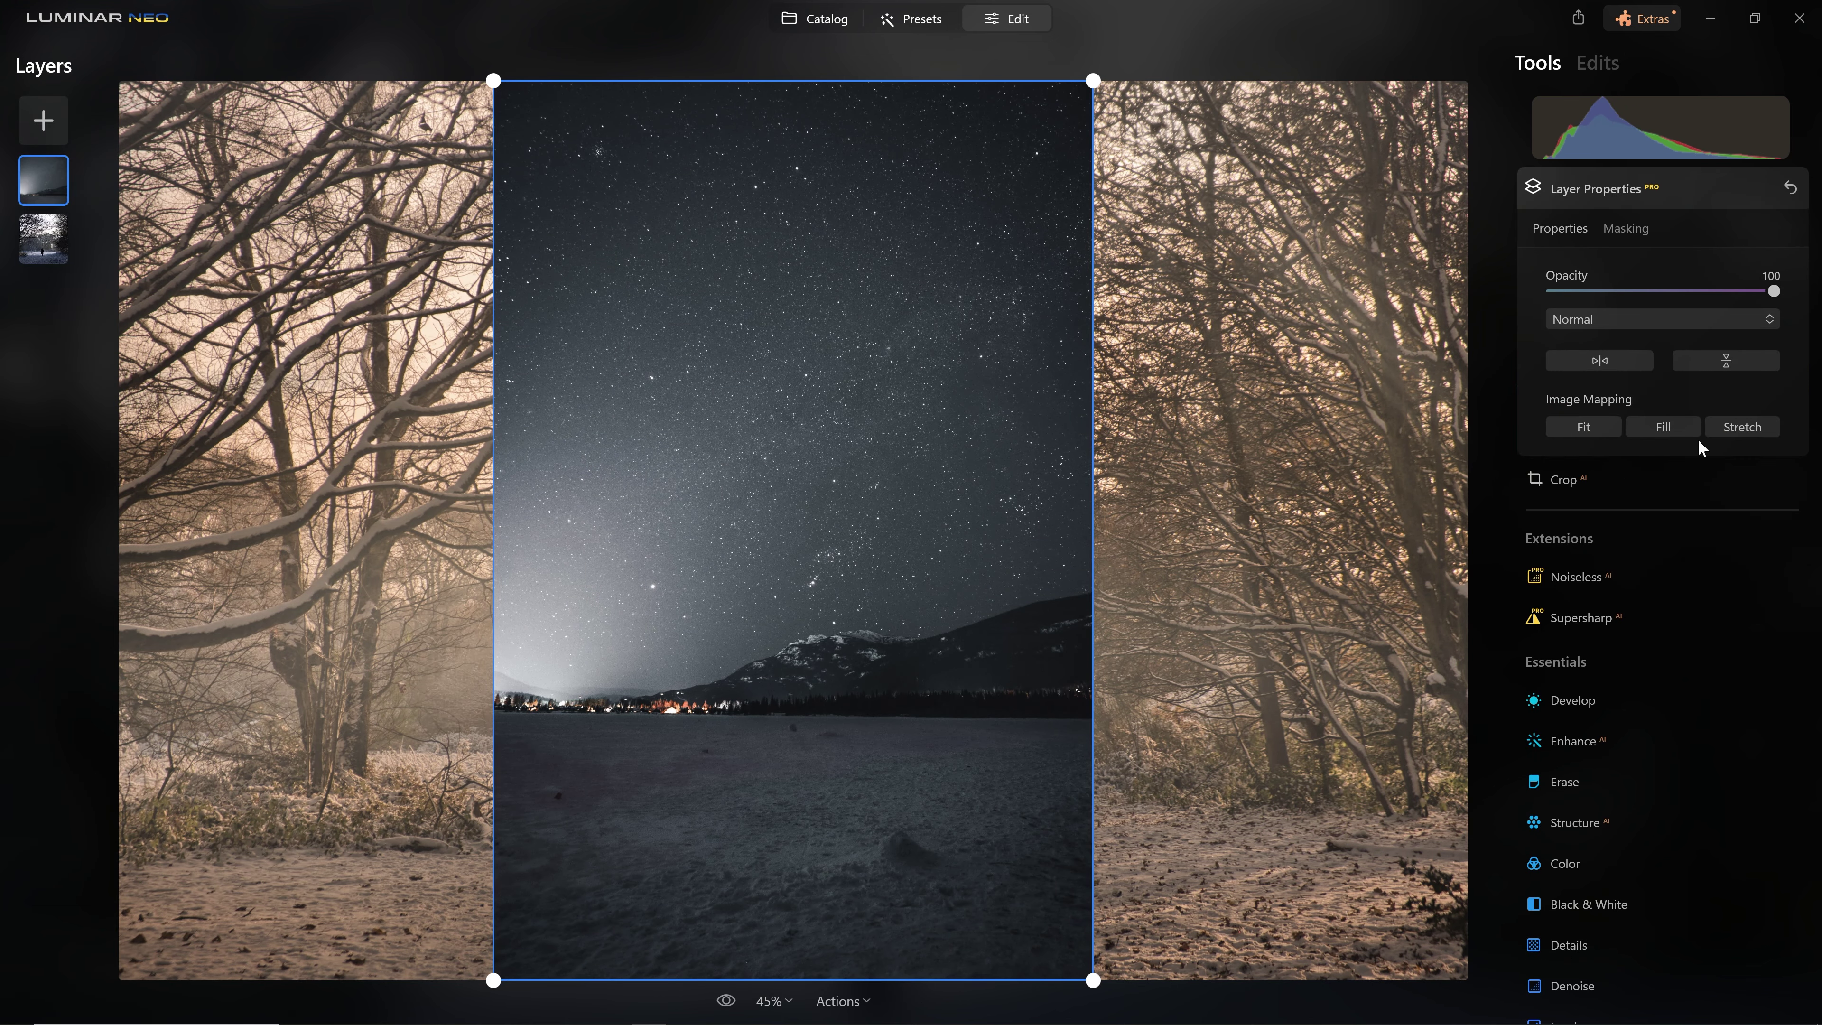
click(1689, 426)
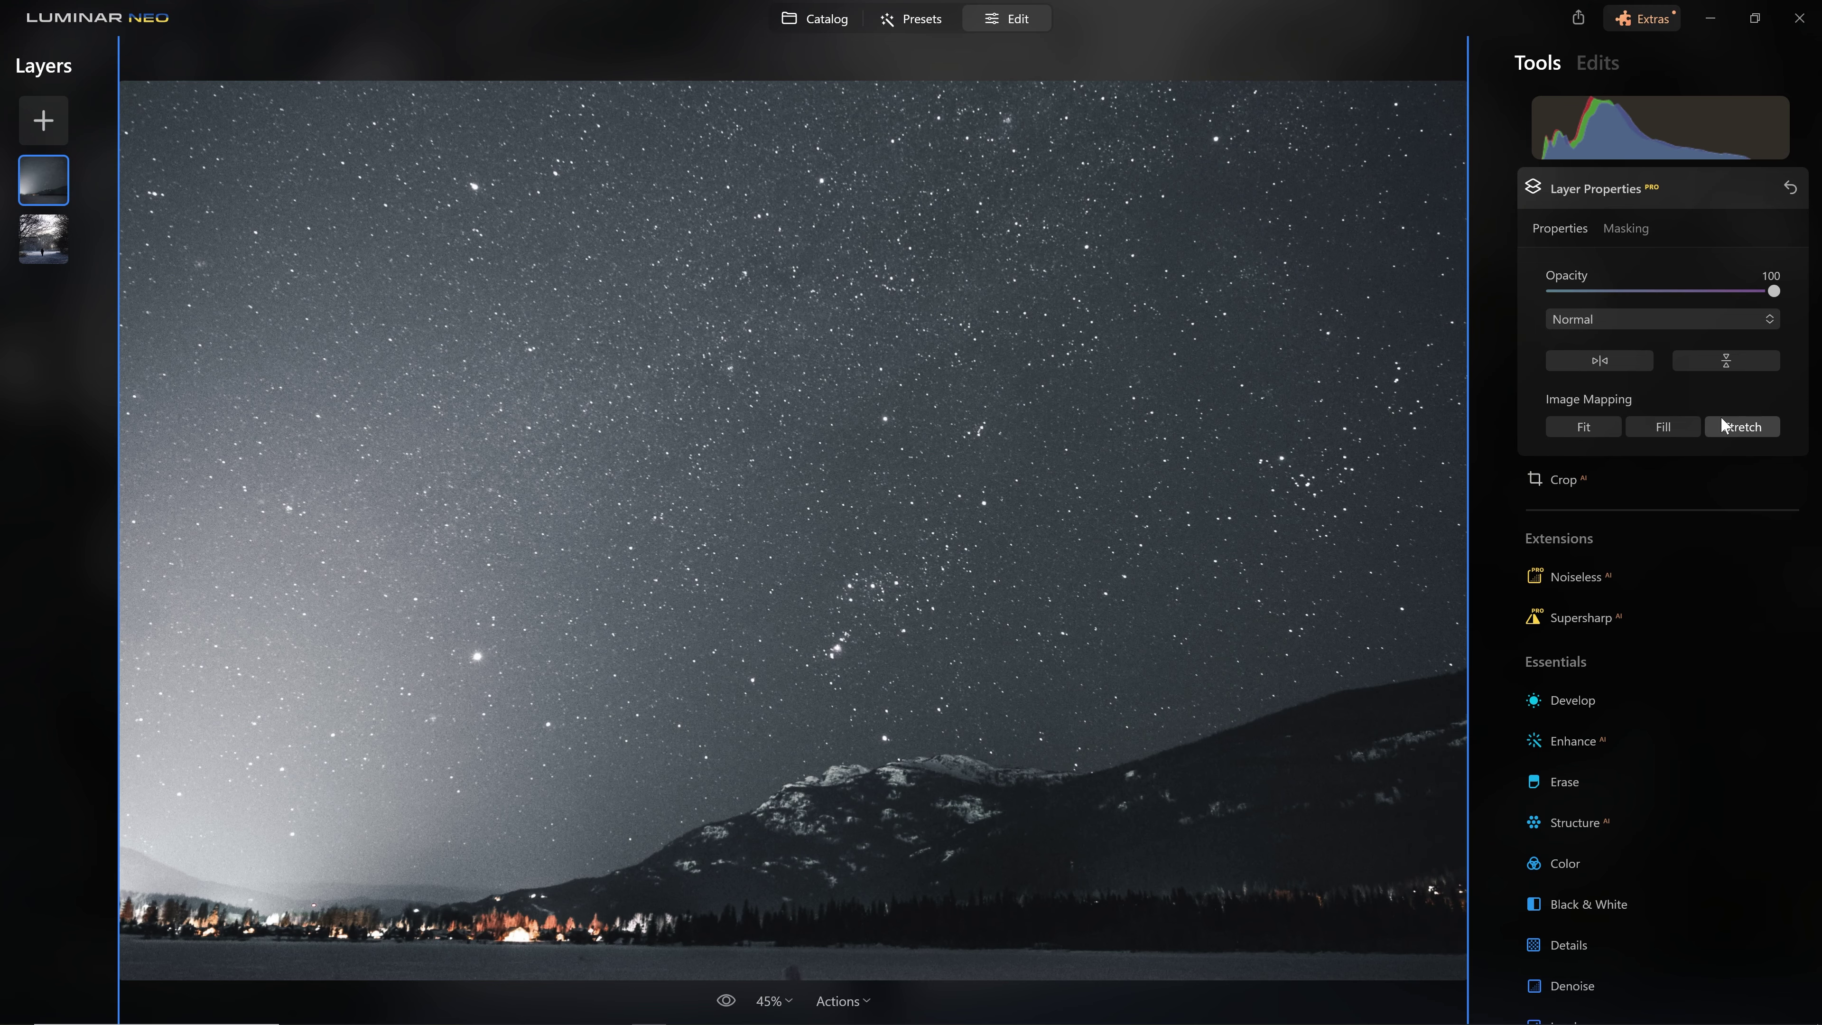
click(1727, 430)
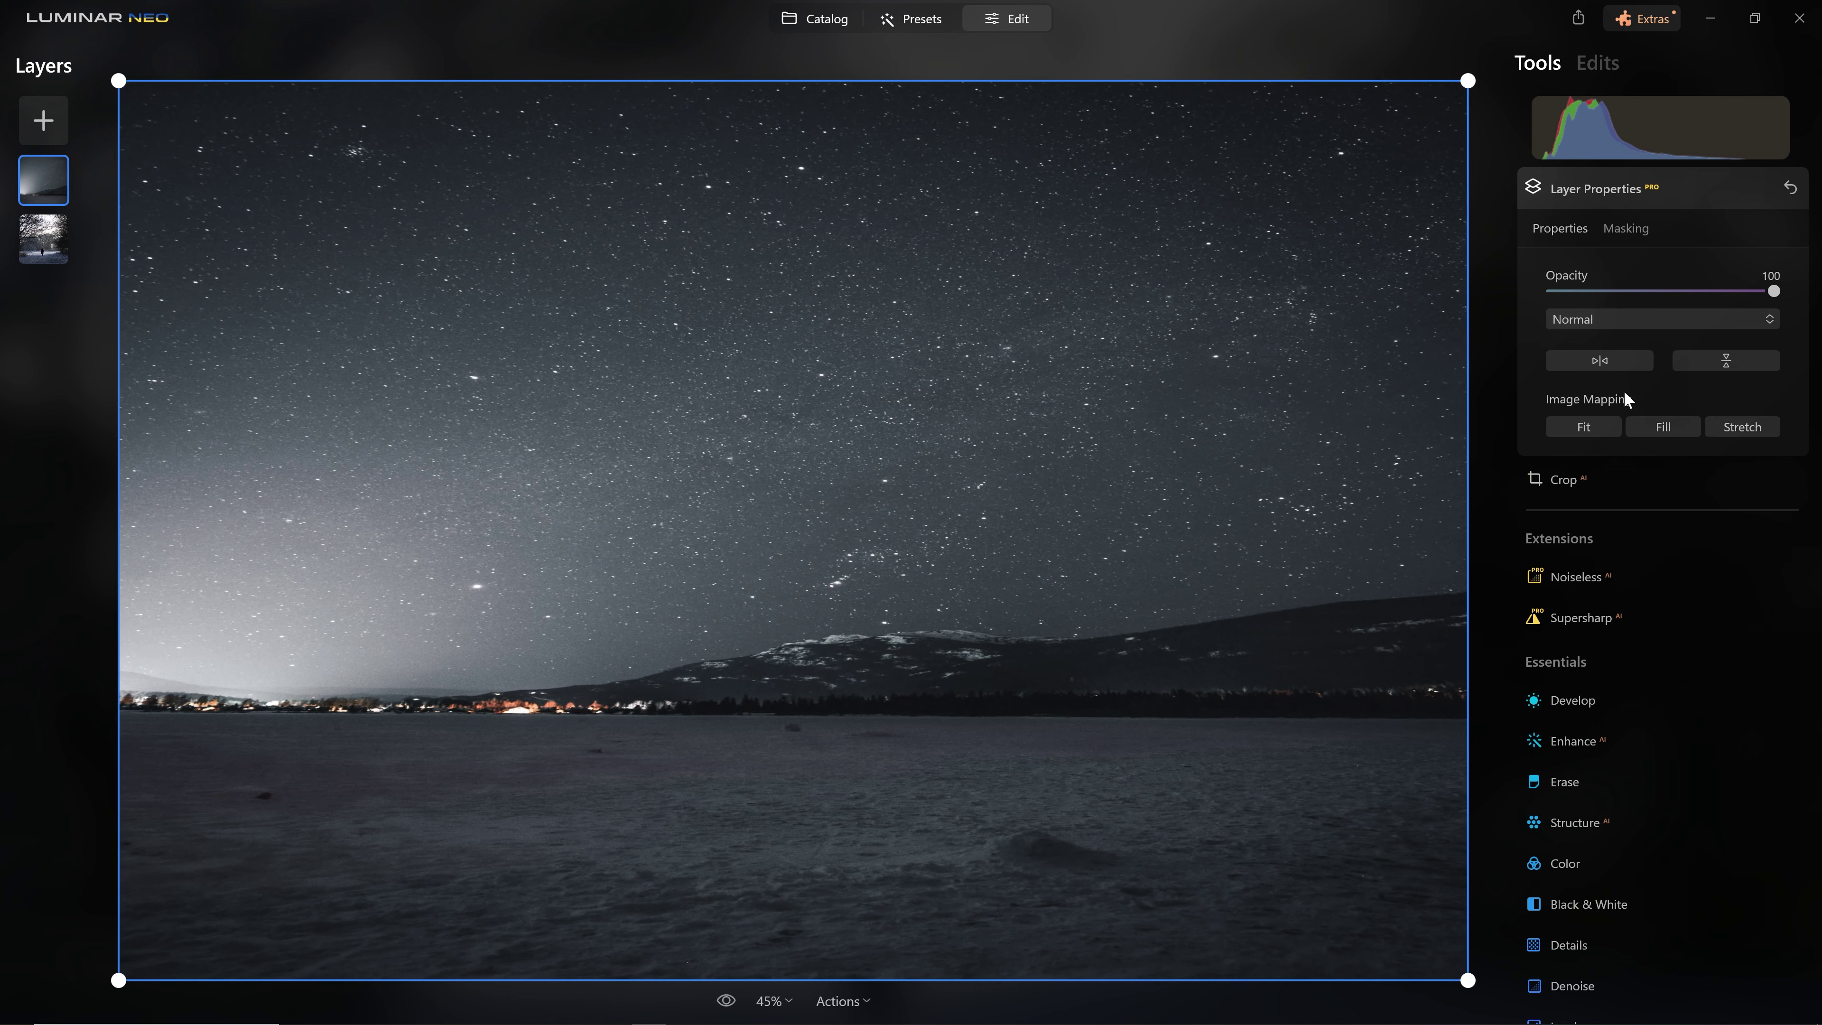
click(1663, 430)
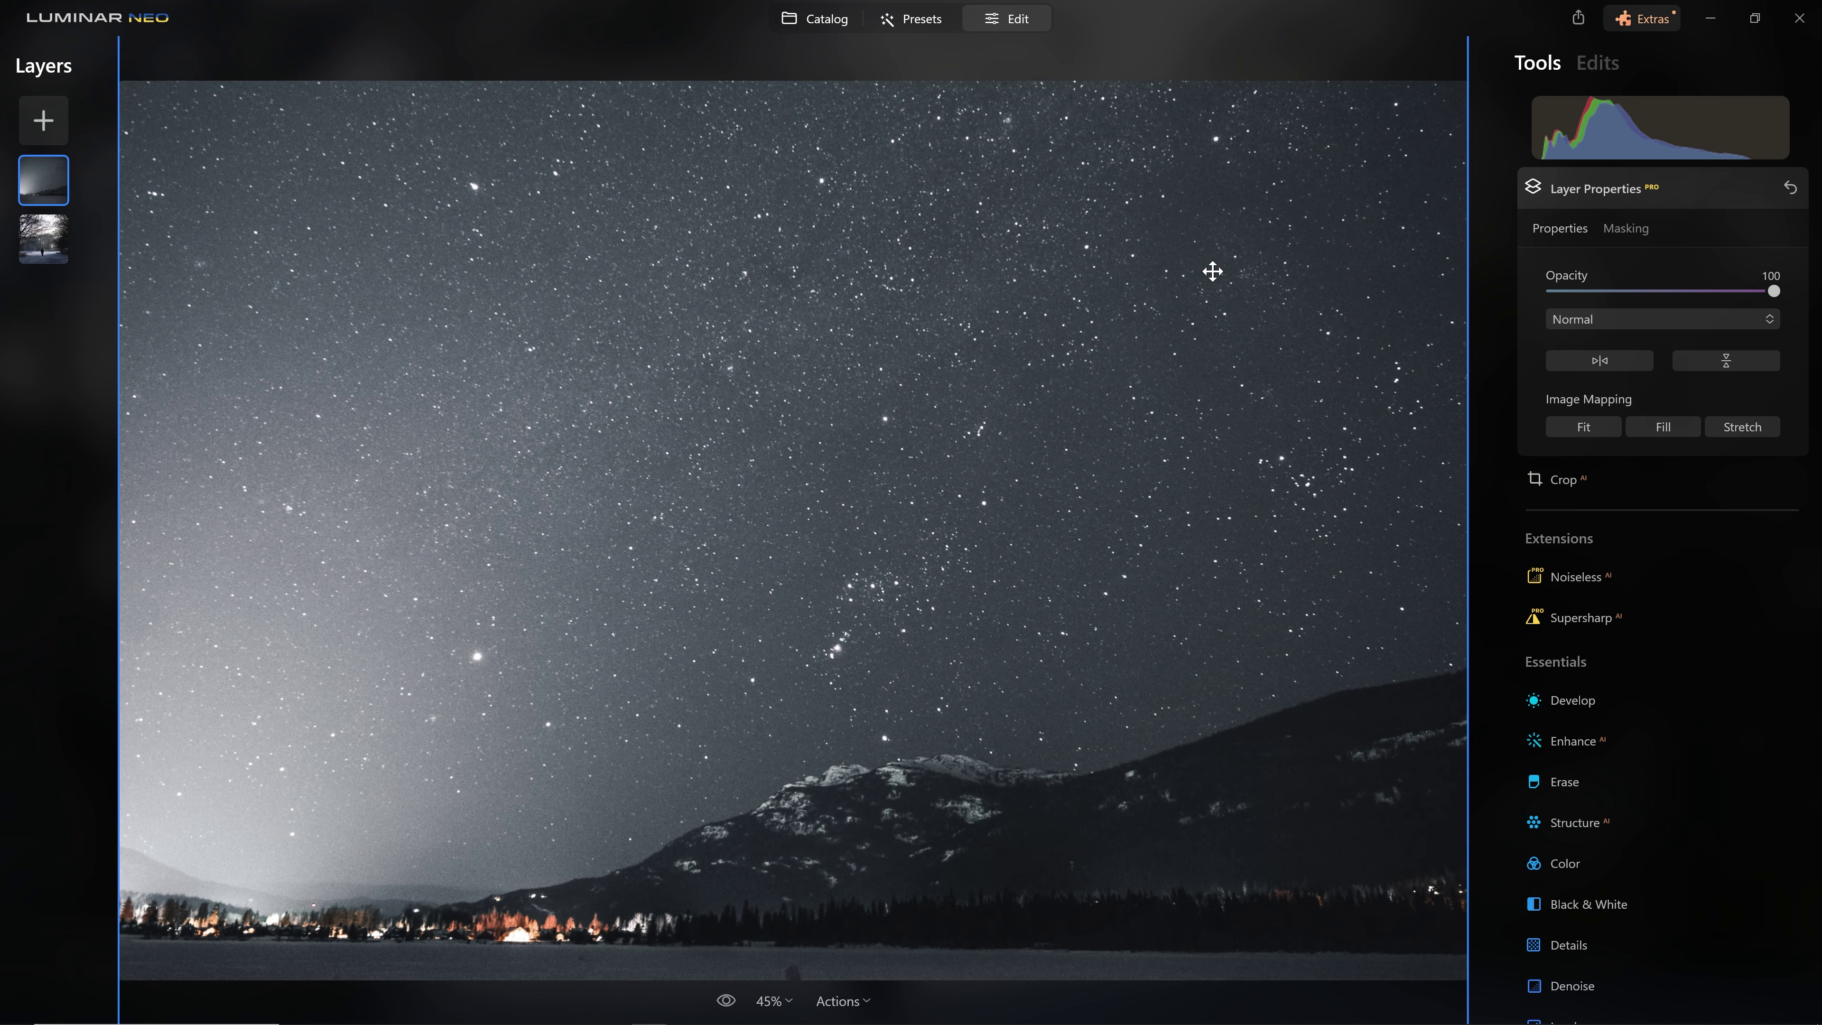
drag(1170, 220, 1142, 683)
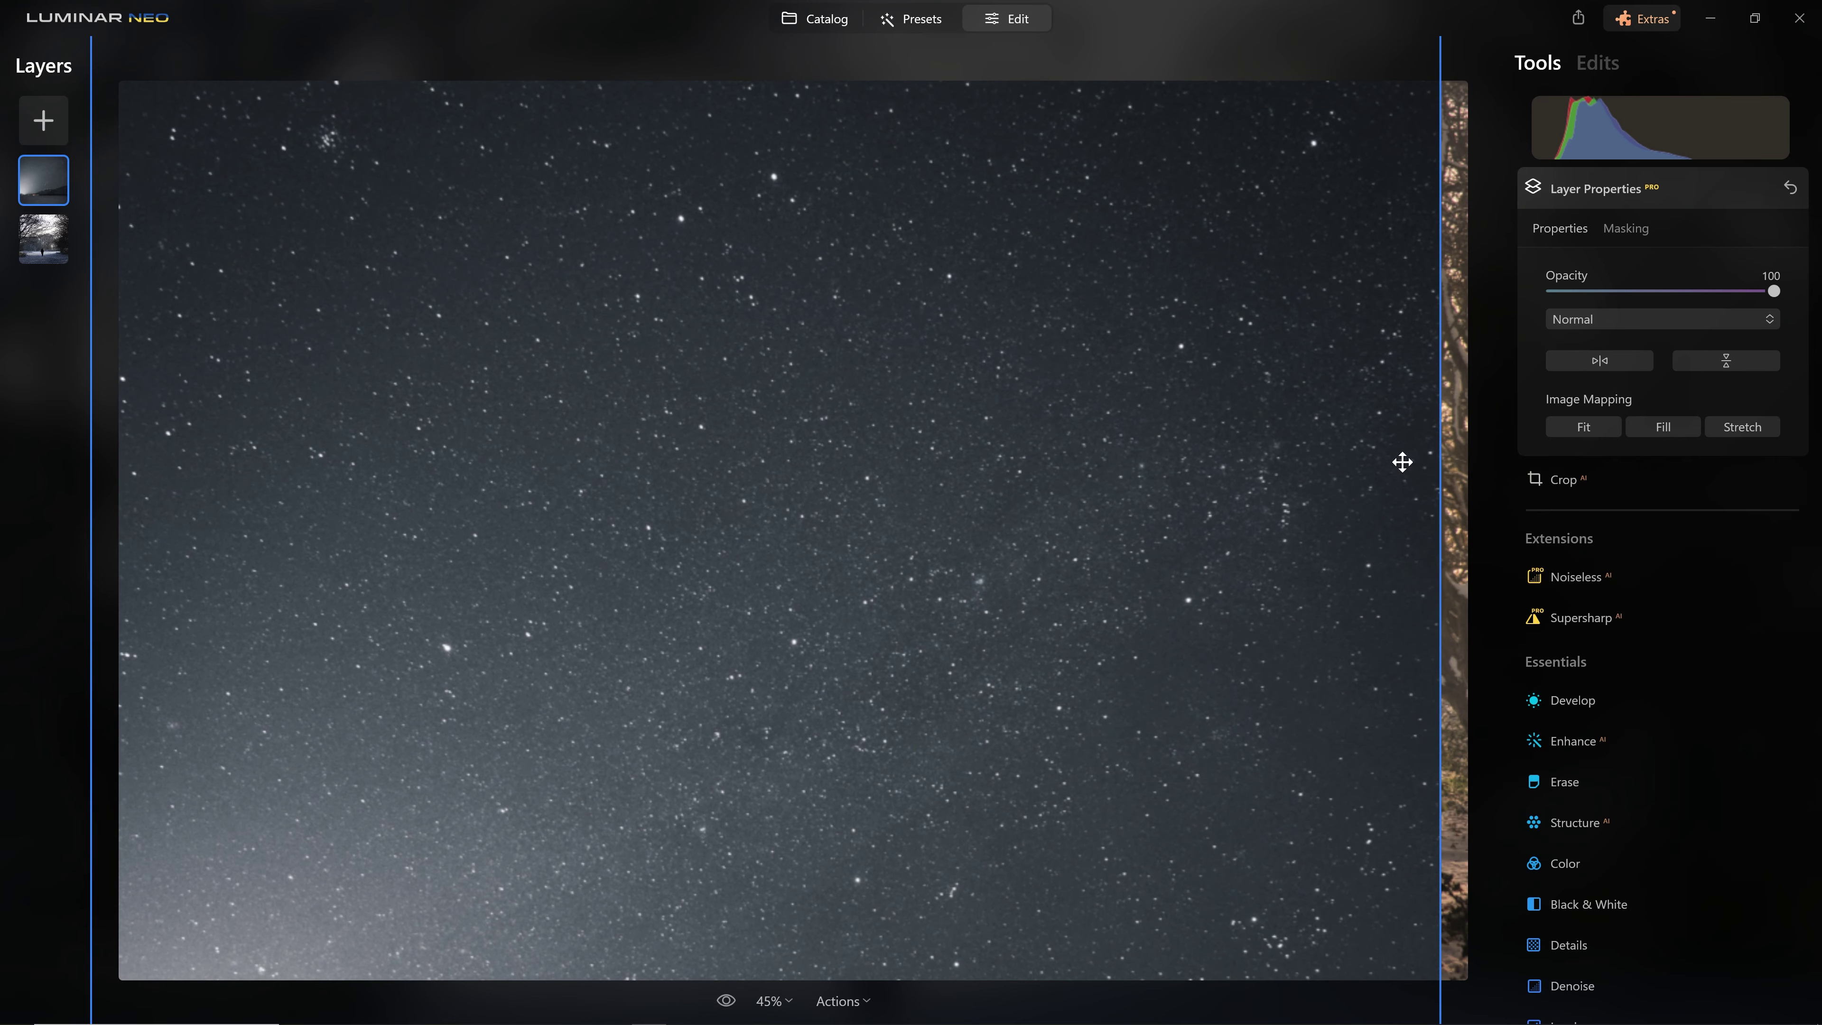
drag(1437, 460, 1483, 471)
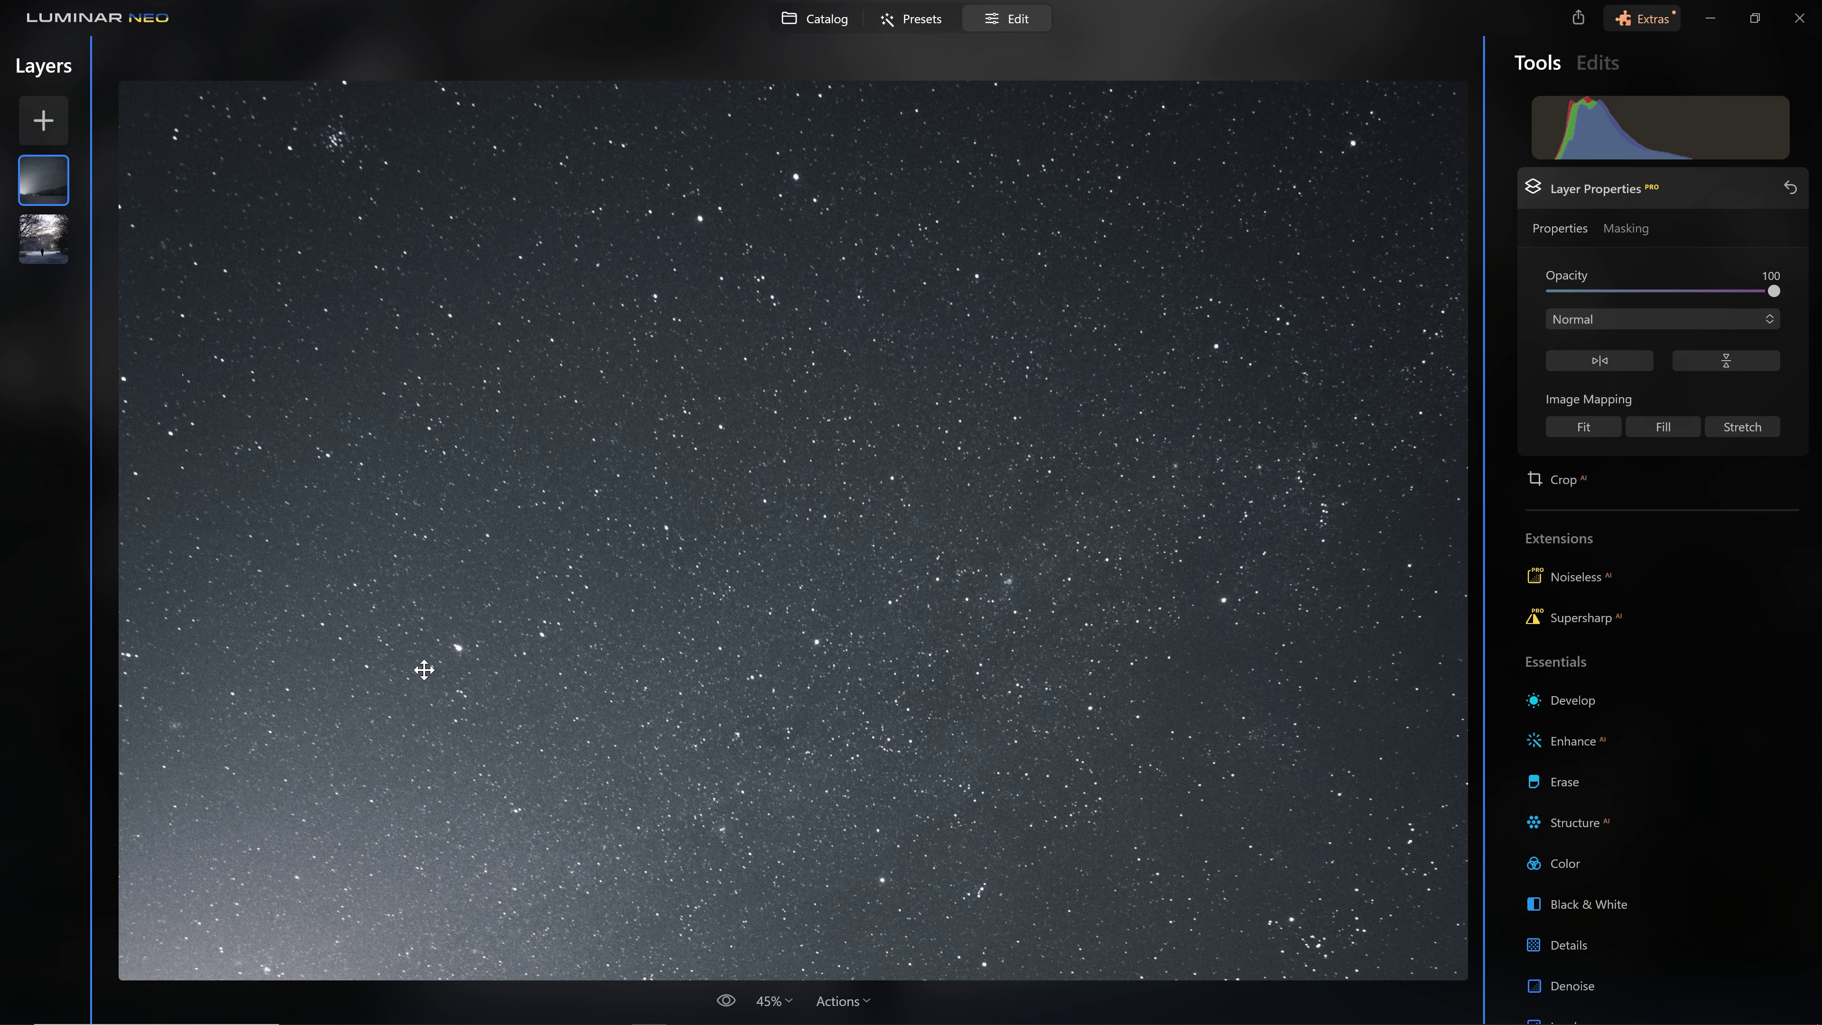
Try the star layer at Opacity 54 and in Screen blend mode, and restore it to Normal at Opacity 100.
drag(1785, 293, 1675, 306)
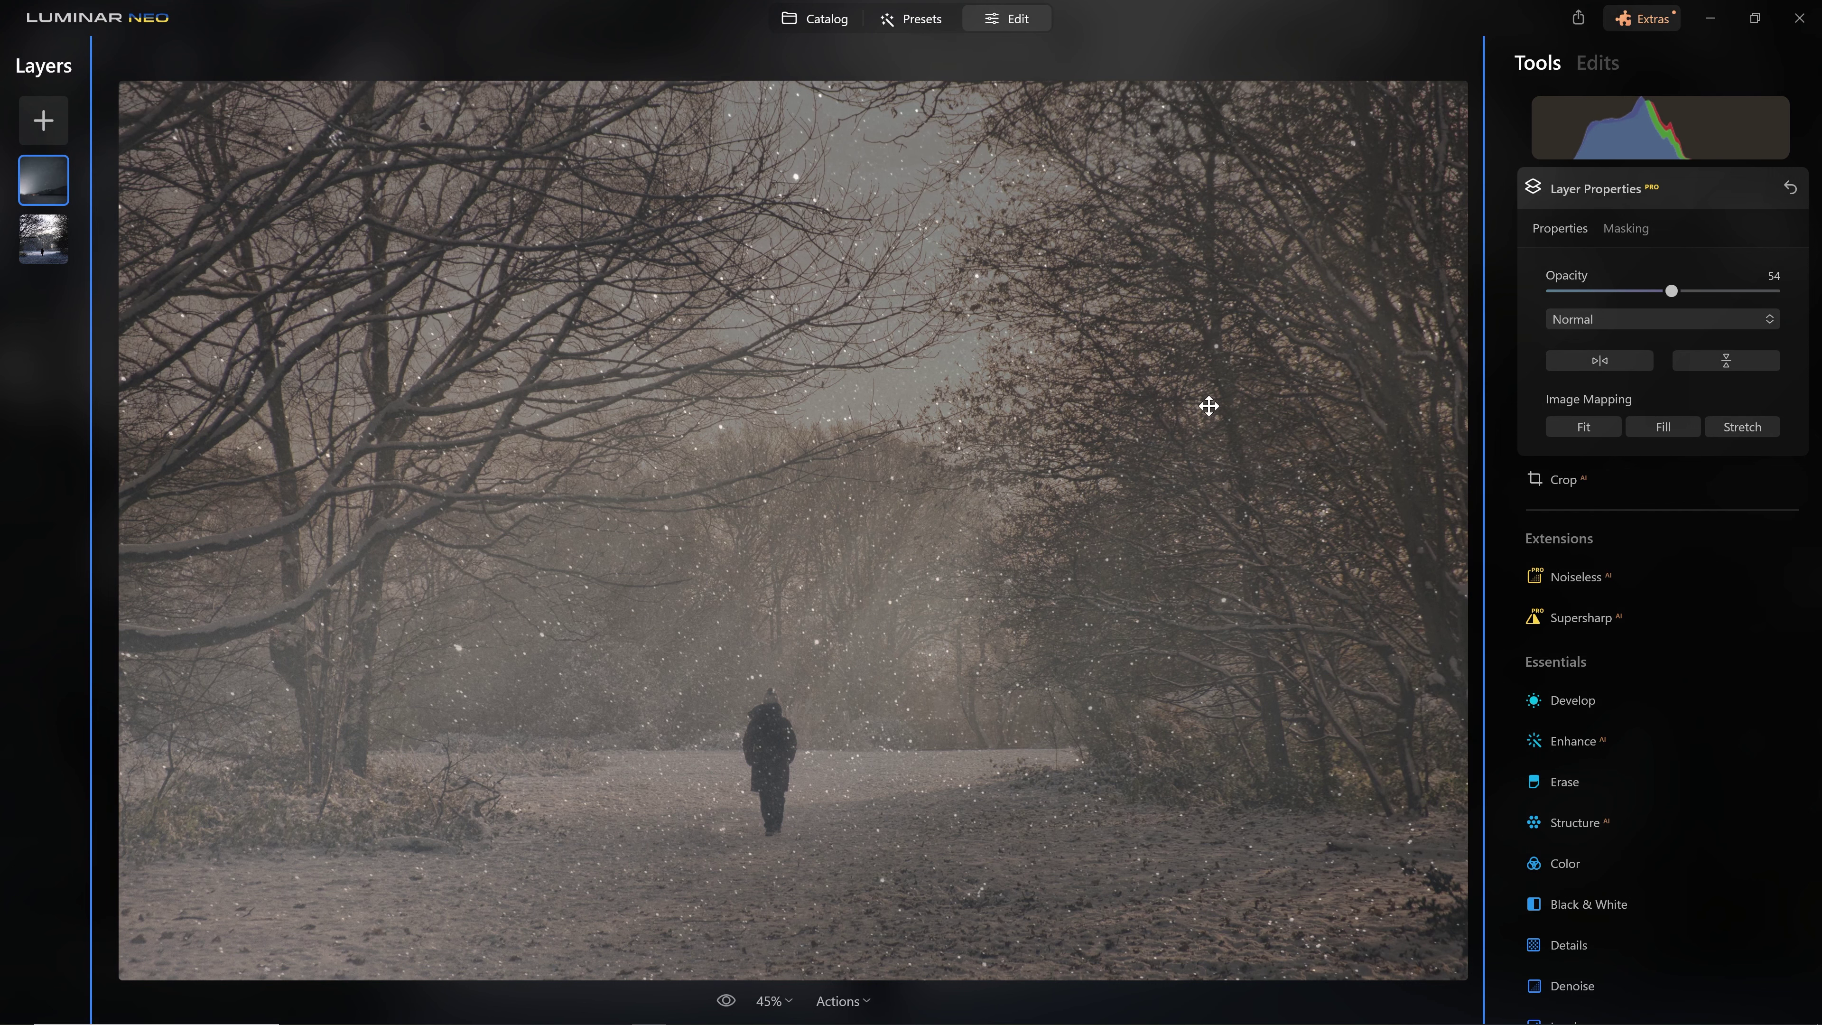
drag(1674, 294, 1778, 294)
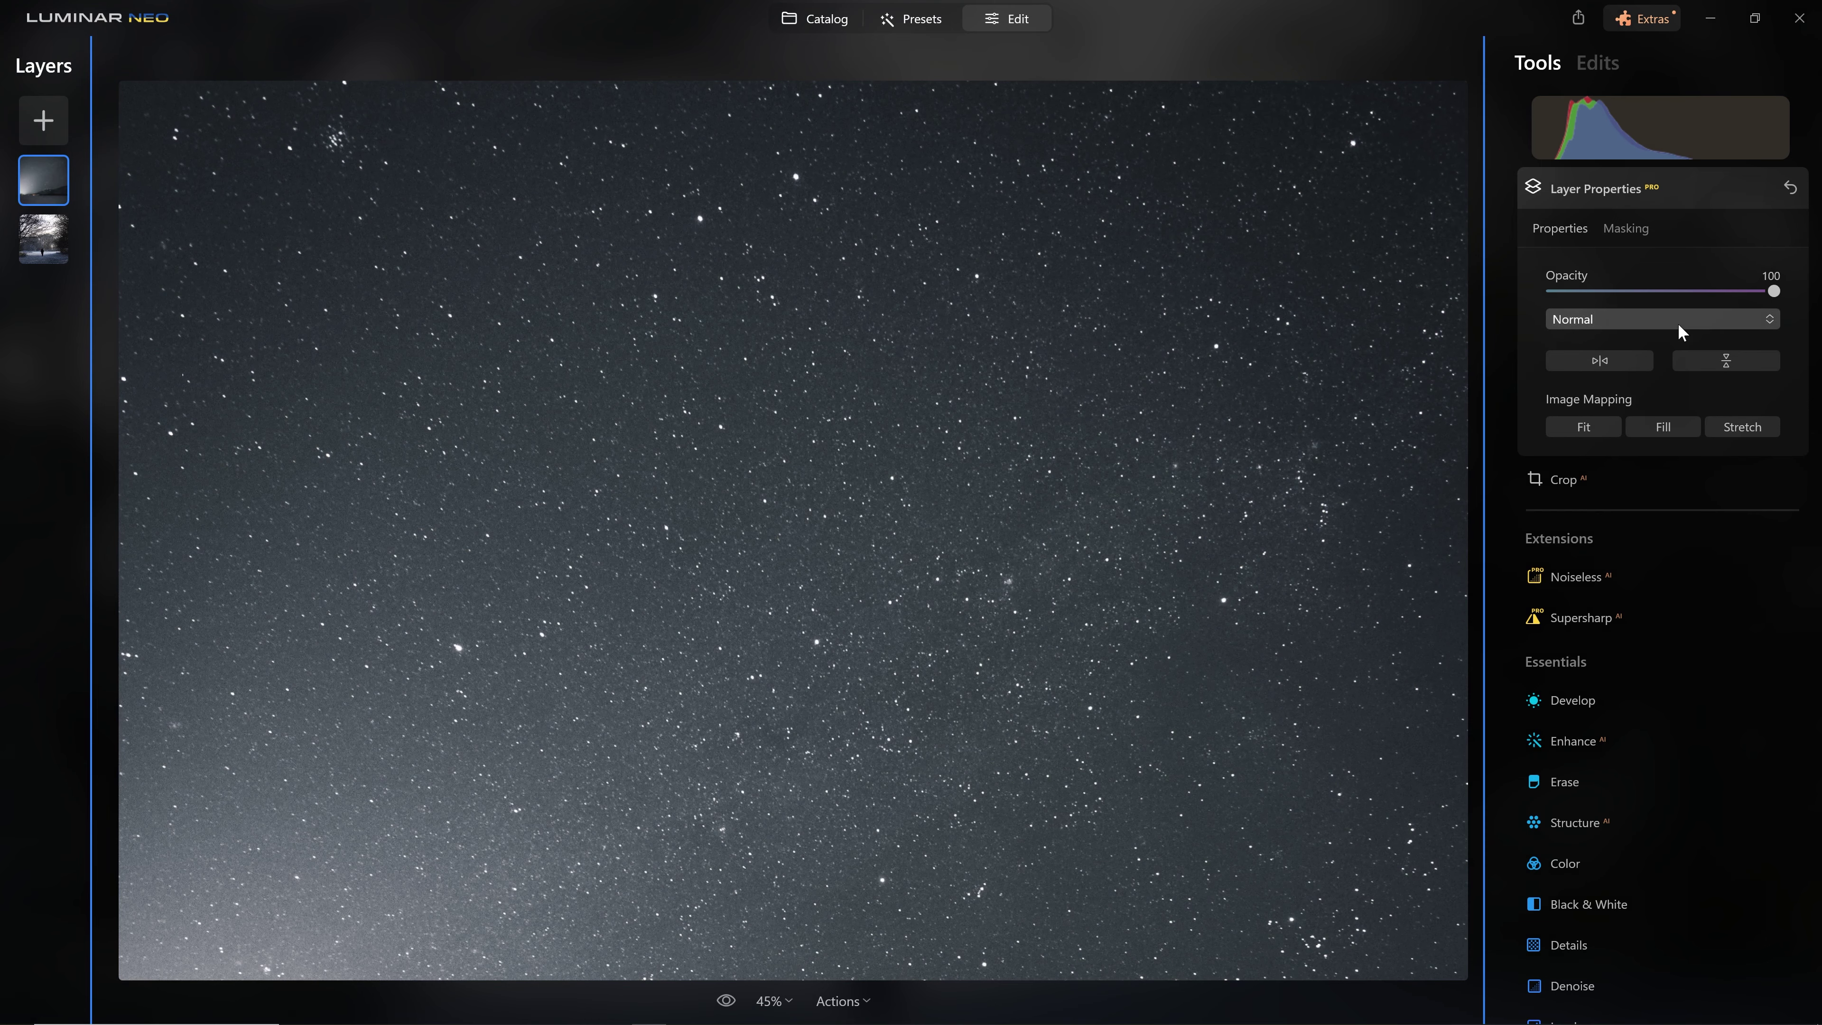
click(1679, 323)
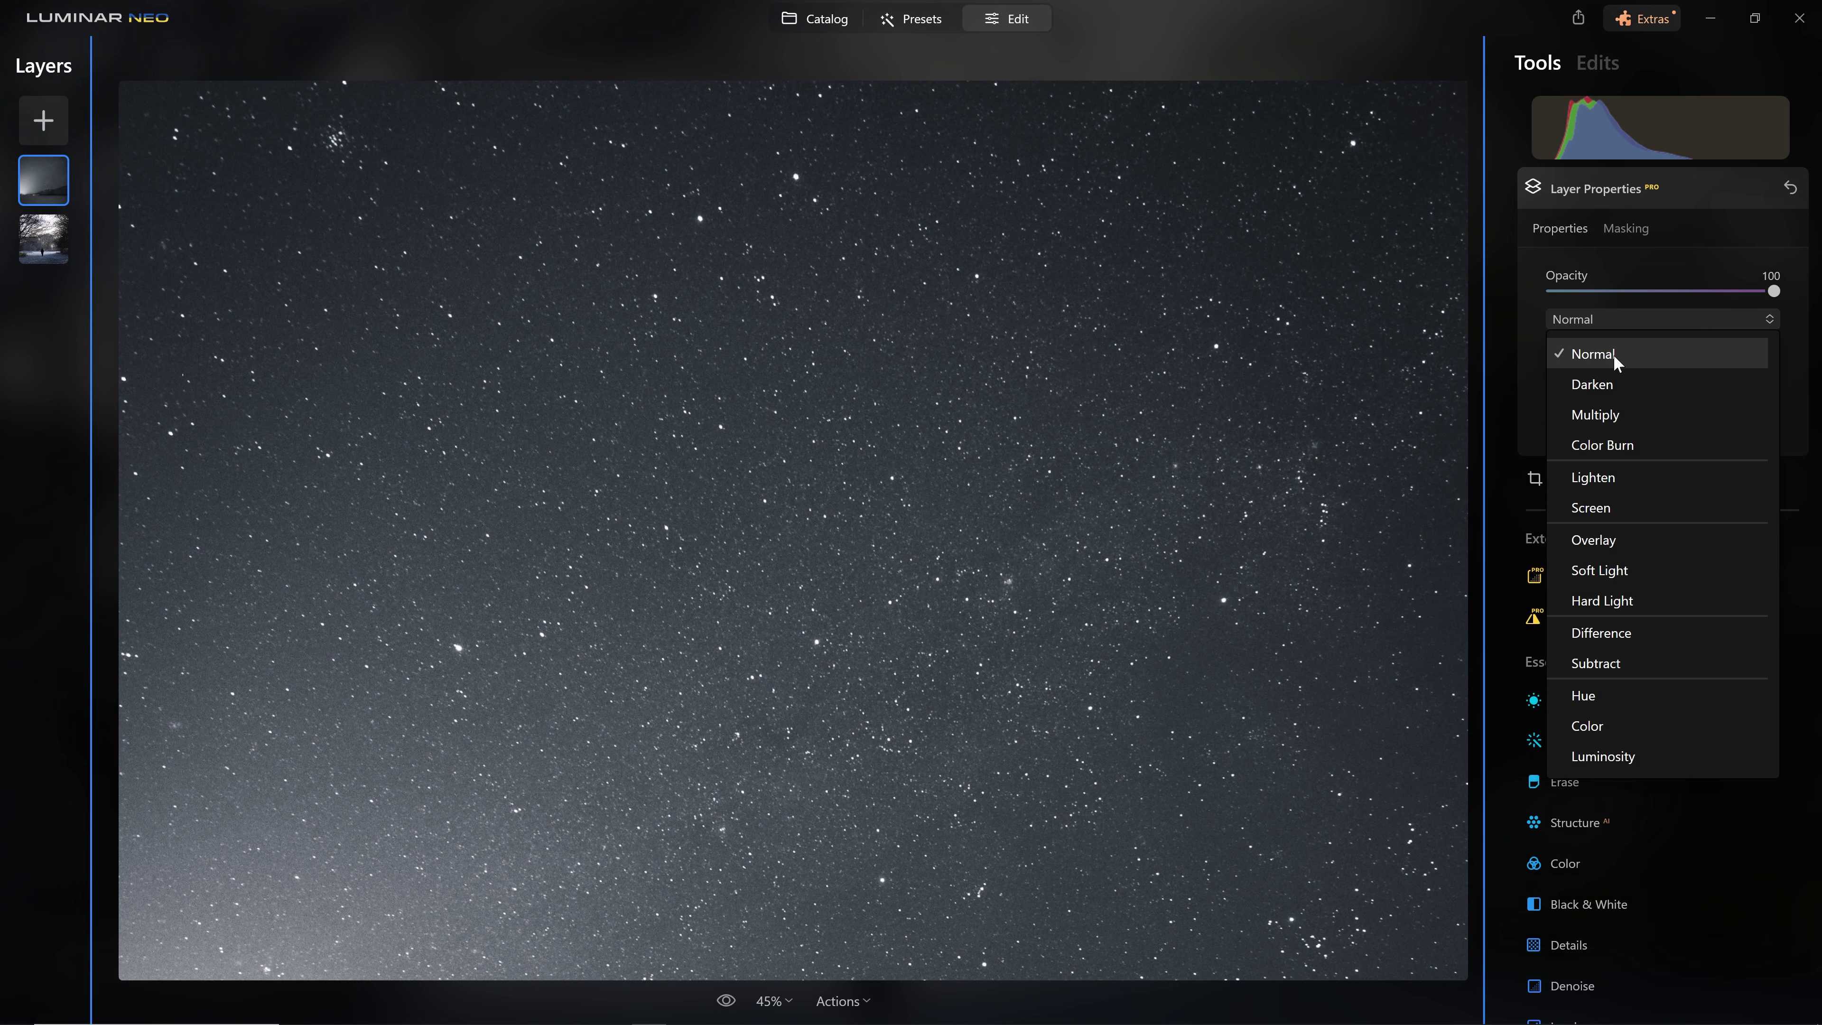
click(1644, 508)
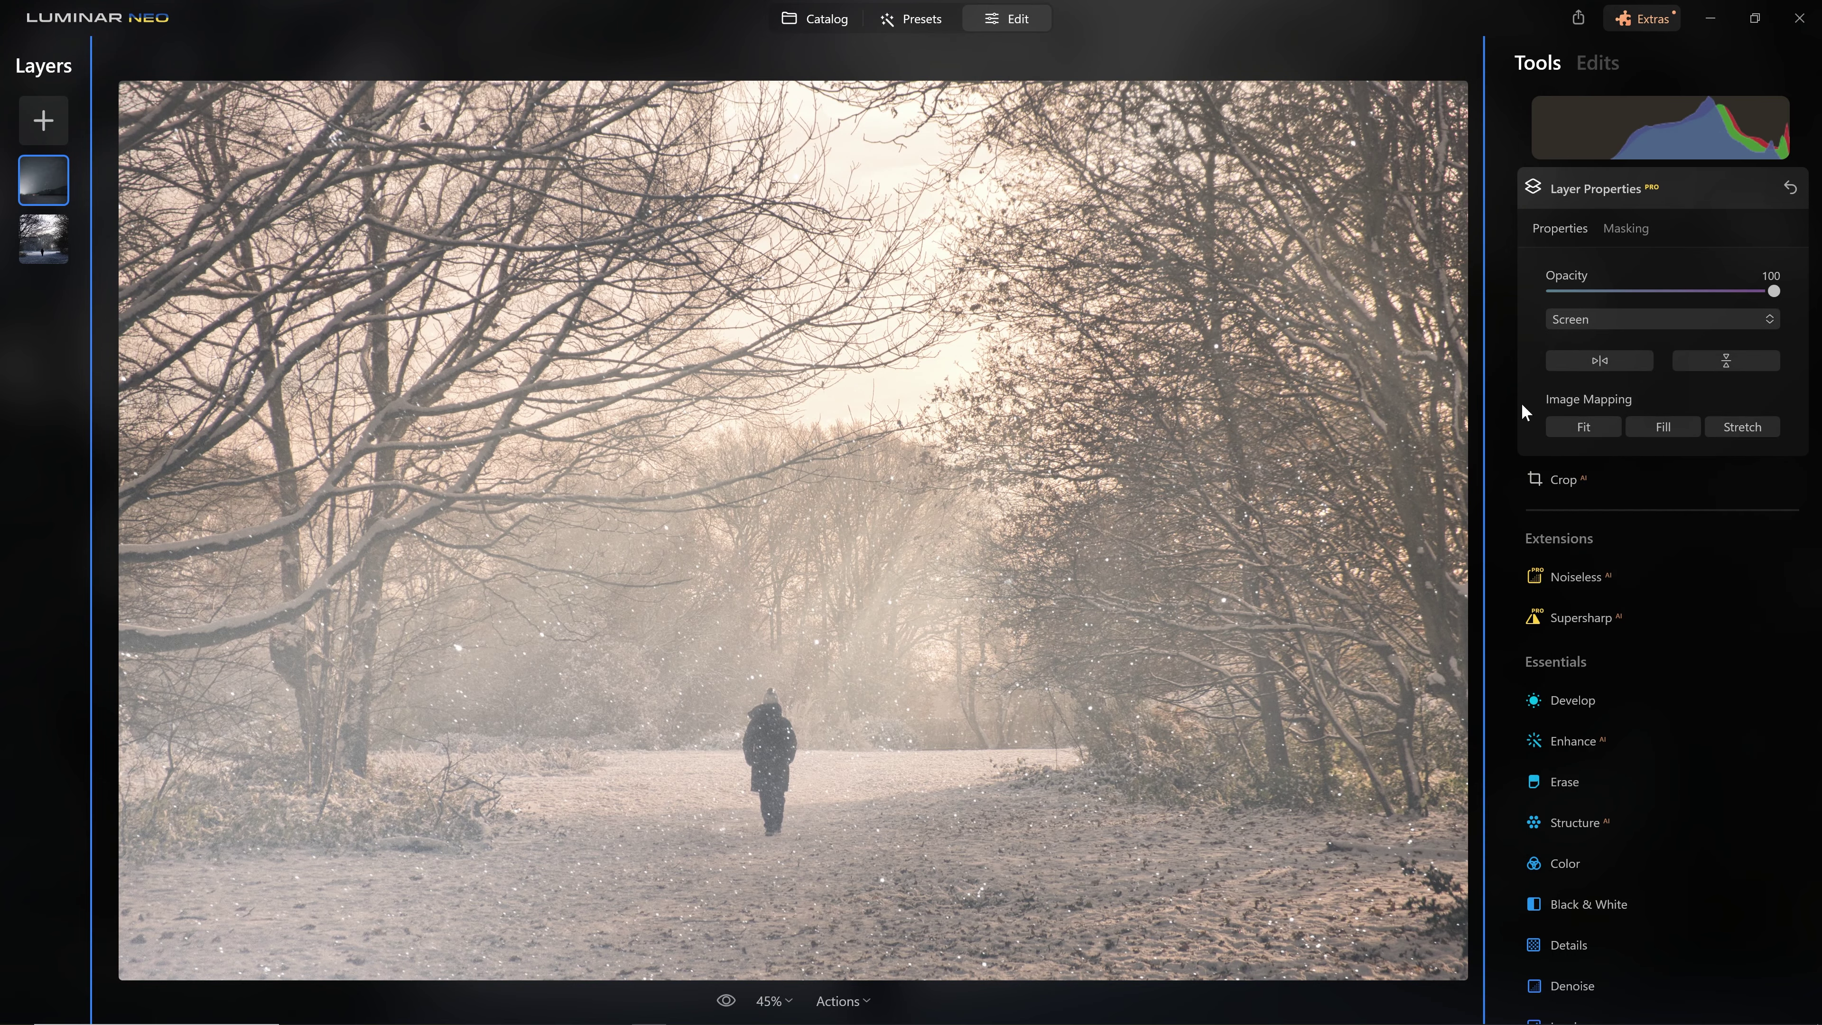
drag(1771, 291, 1808, 306)
click(1569, 319)
click(1592, 355)
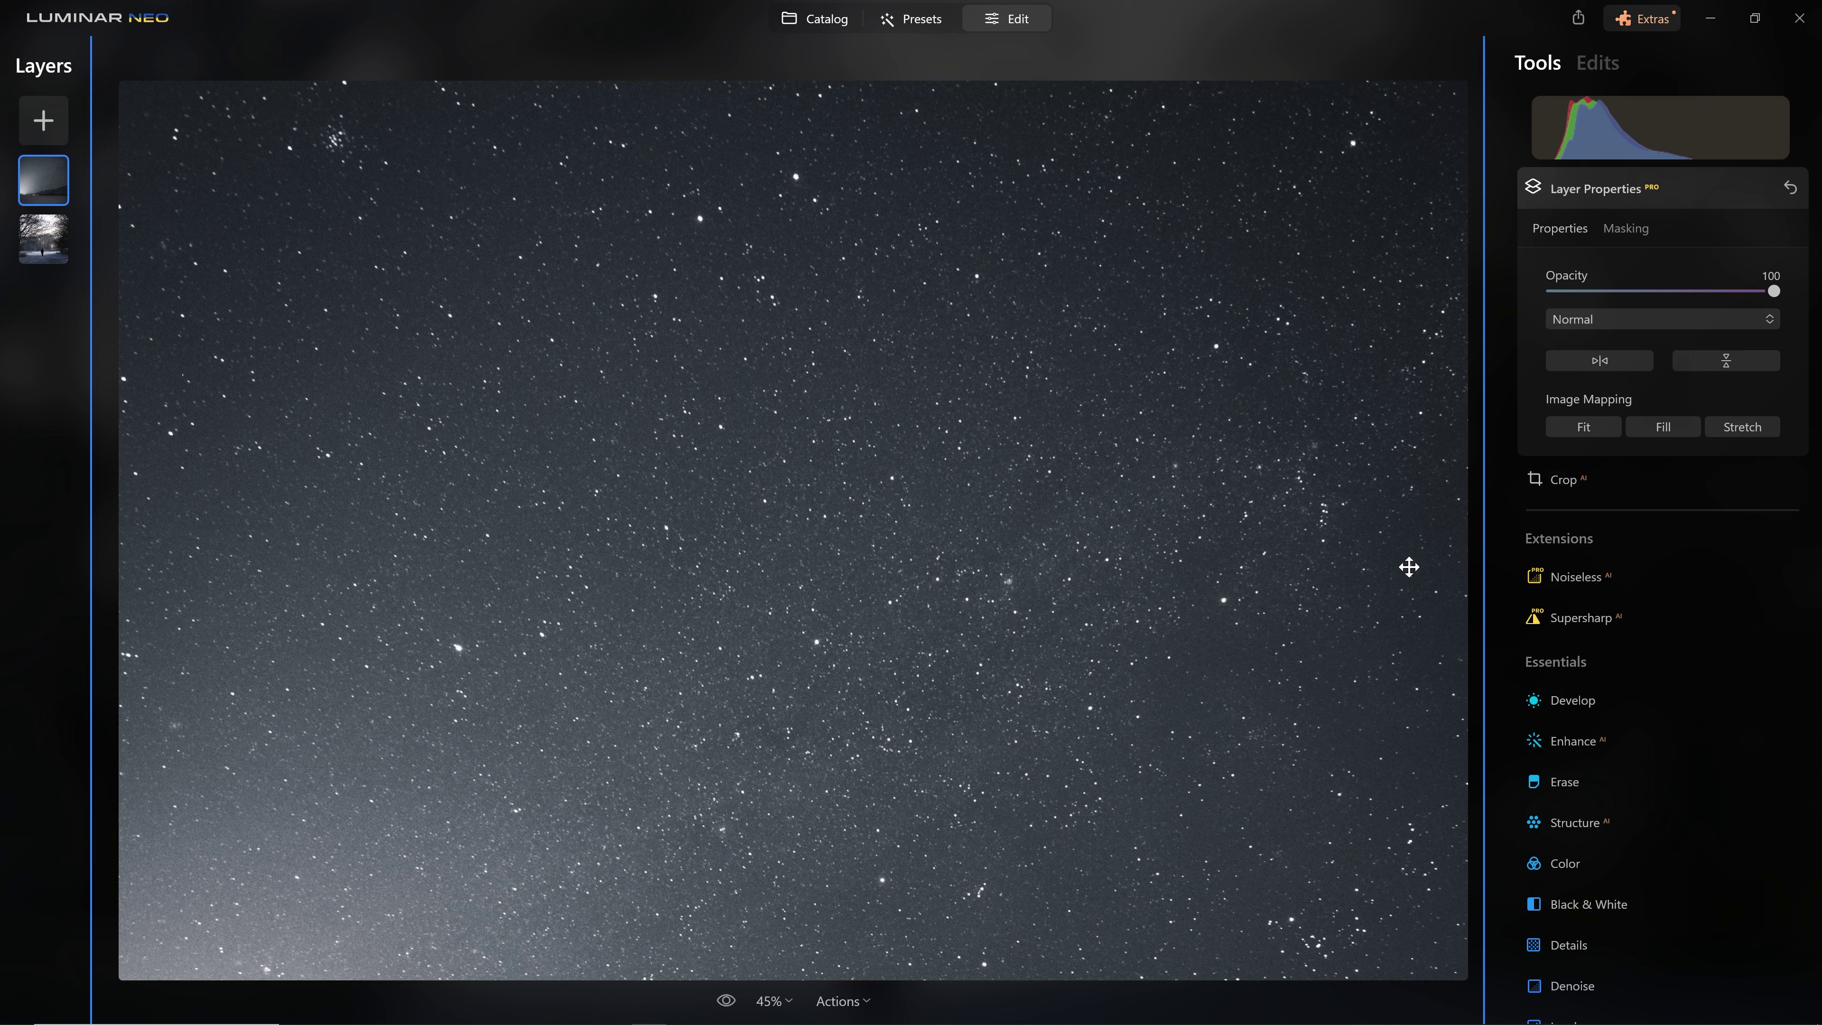
Develop the star layer with Exposure -0.38, Highlights 34, Whites 16 and Blacks -19.
click(1623, 703)
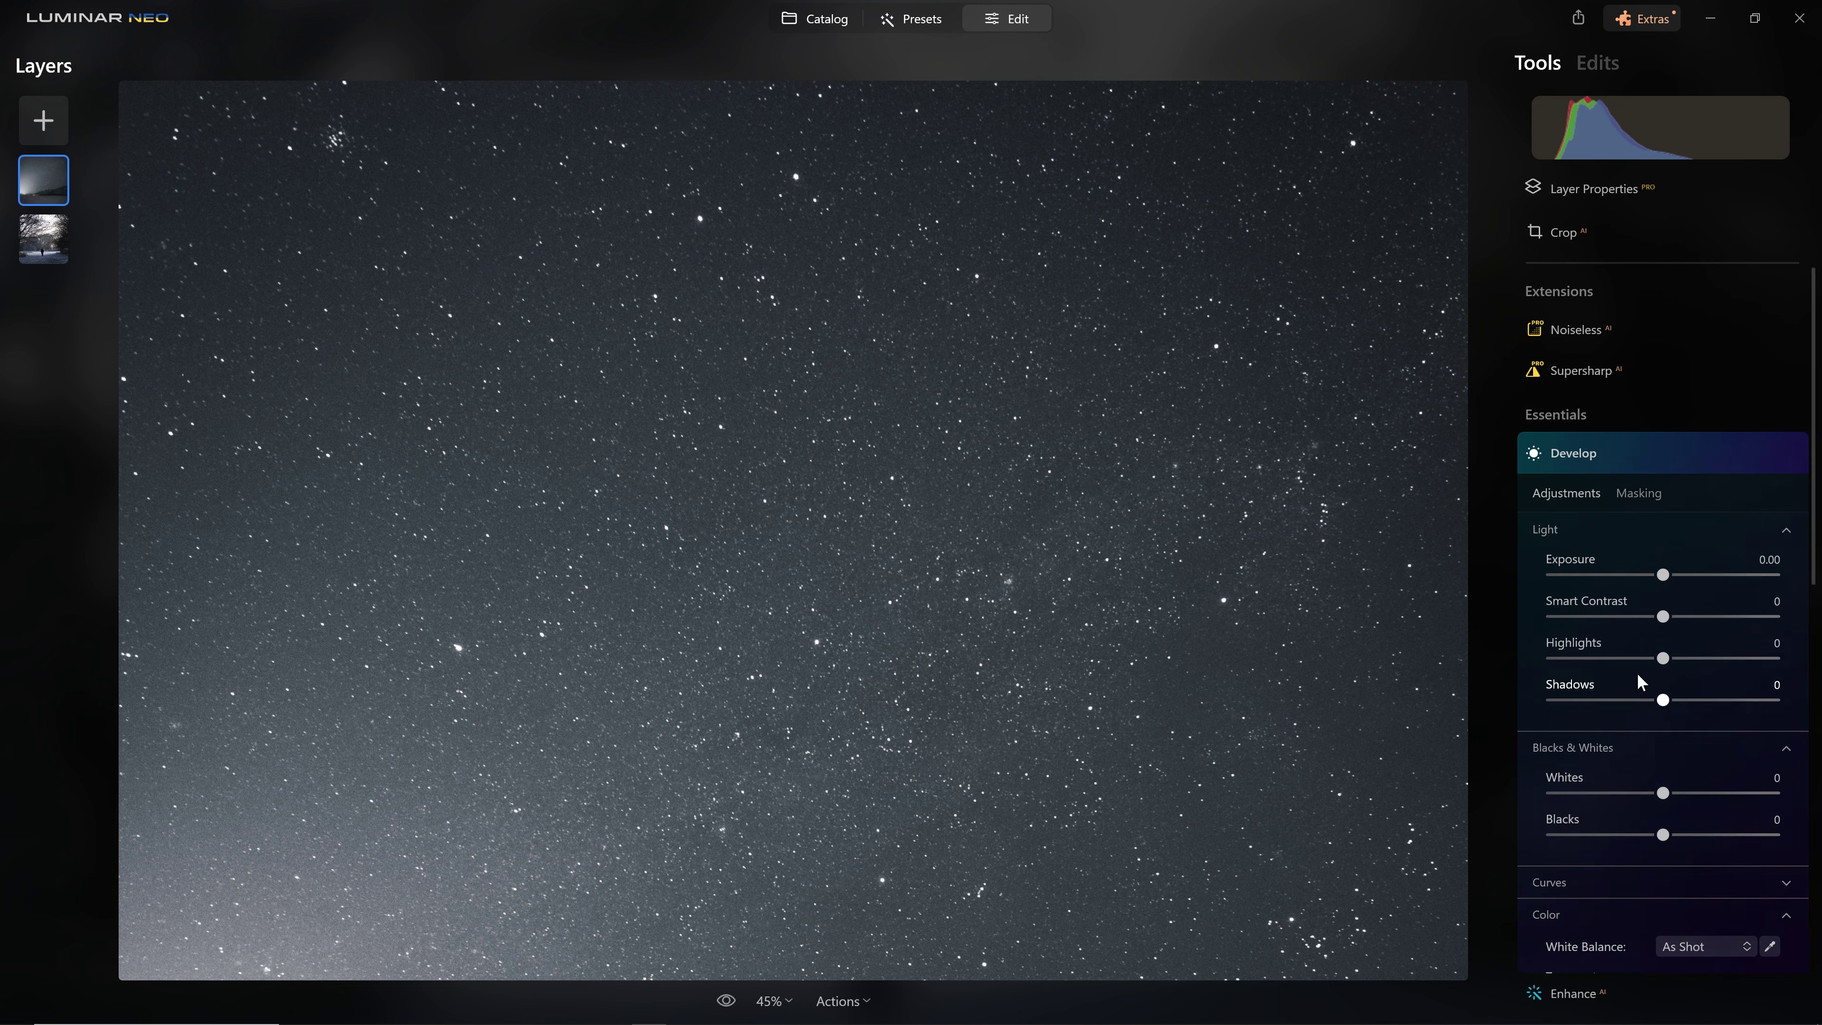
drag(1663, 338, 1655, 335)
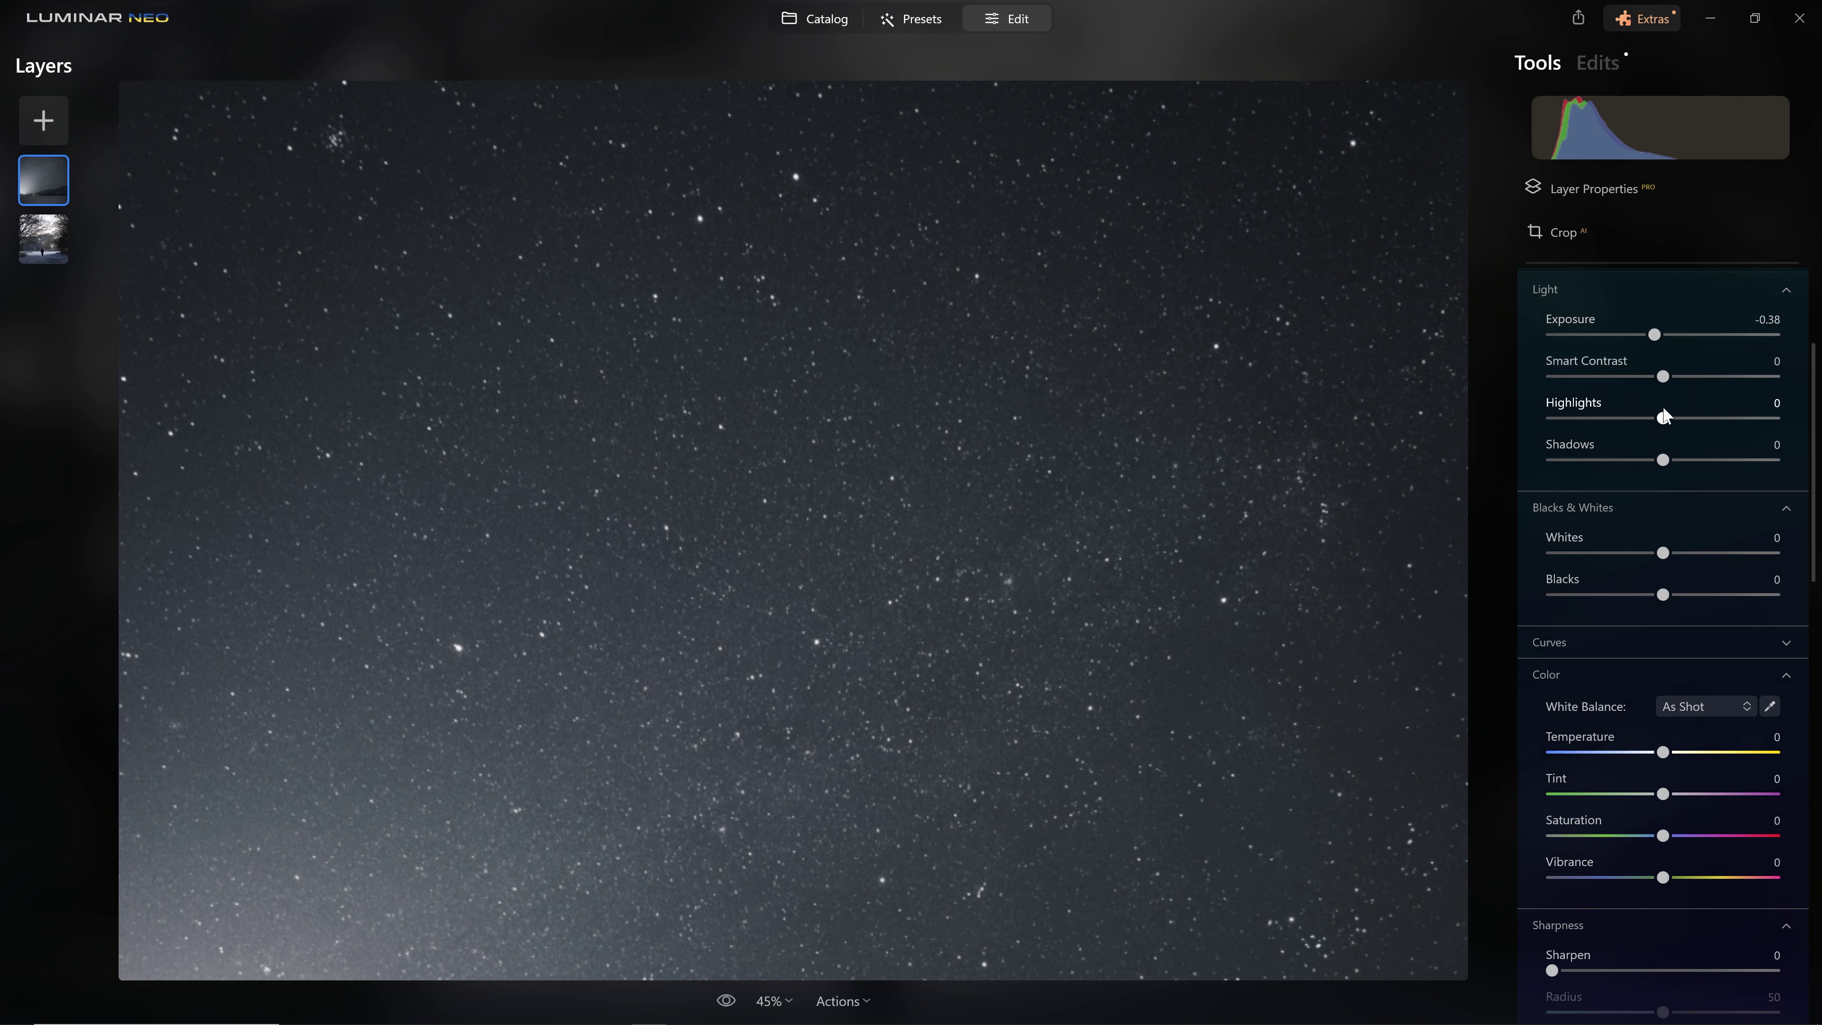
drag(1689, 422, 1701, 421)
drag(1663, 554, 1642, 595)
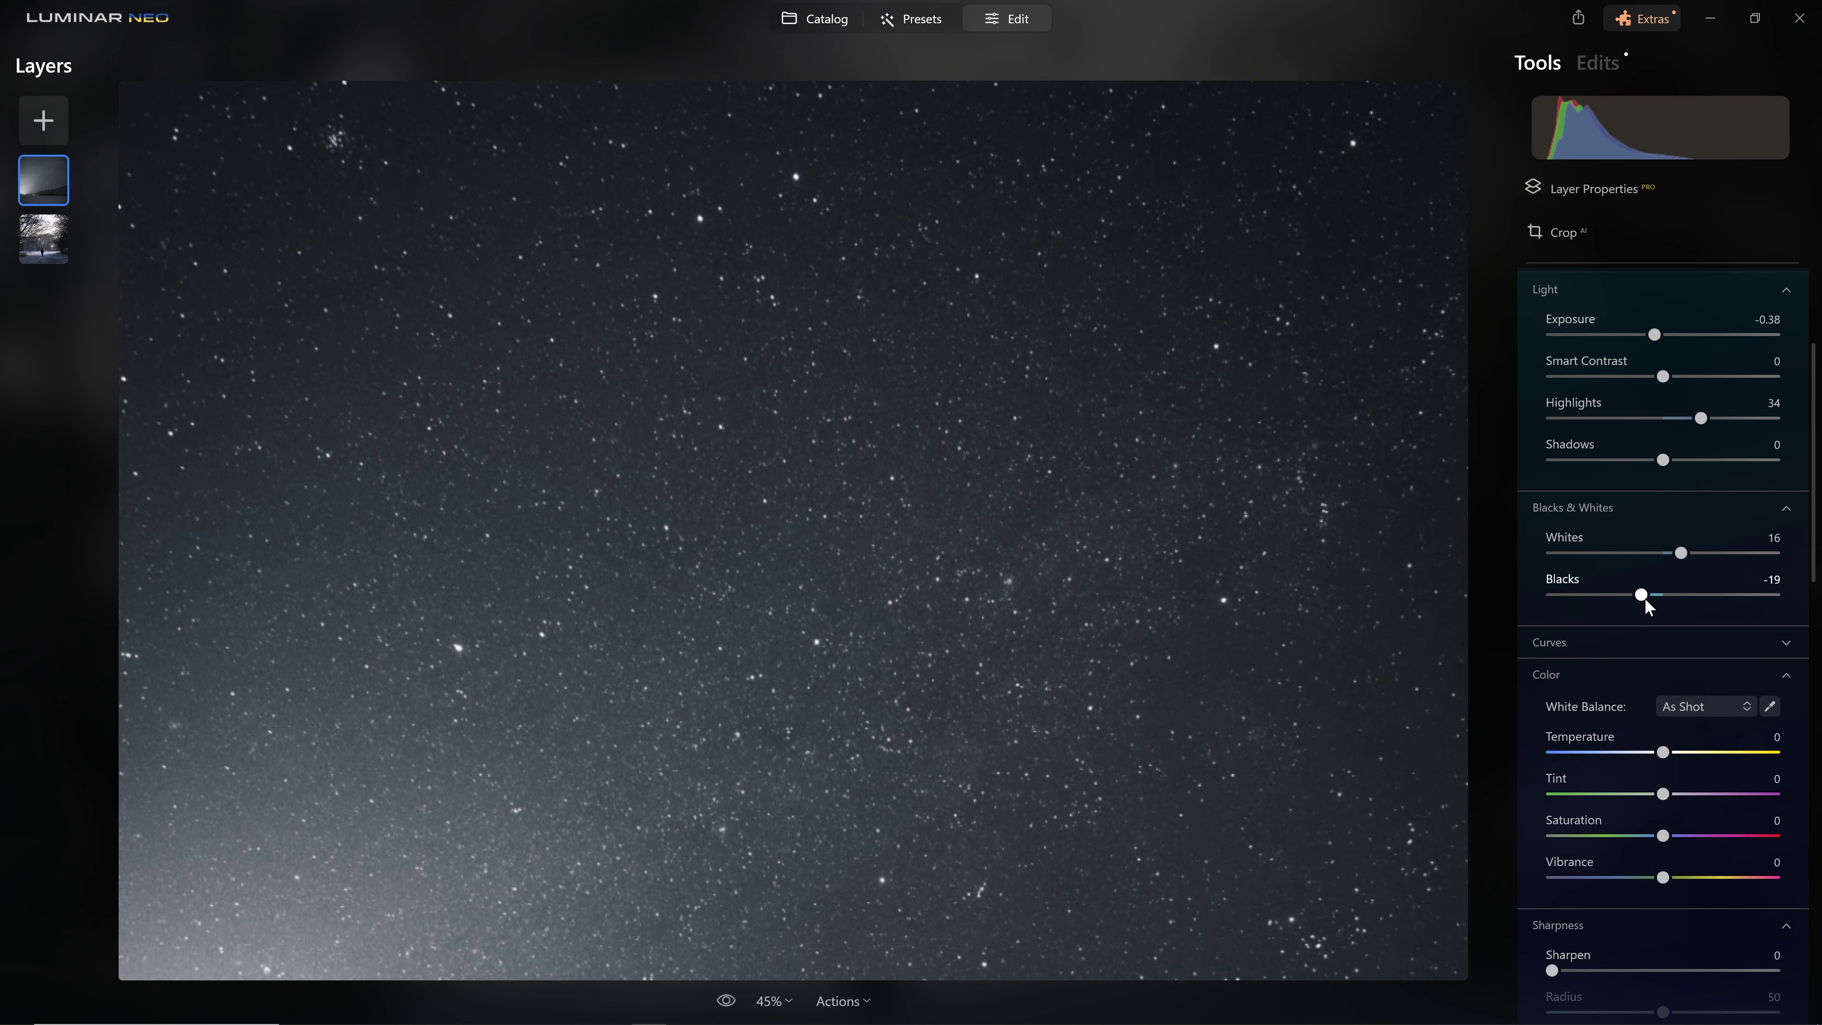
Darken the star layer's sky by moving the black point of the main tone curve inward.
scroll(1635, 567, down, 2)
click(1628, 528)
click(1565, 566)
drag(1560, 796, 1567, 796)
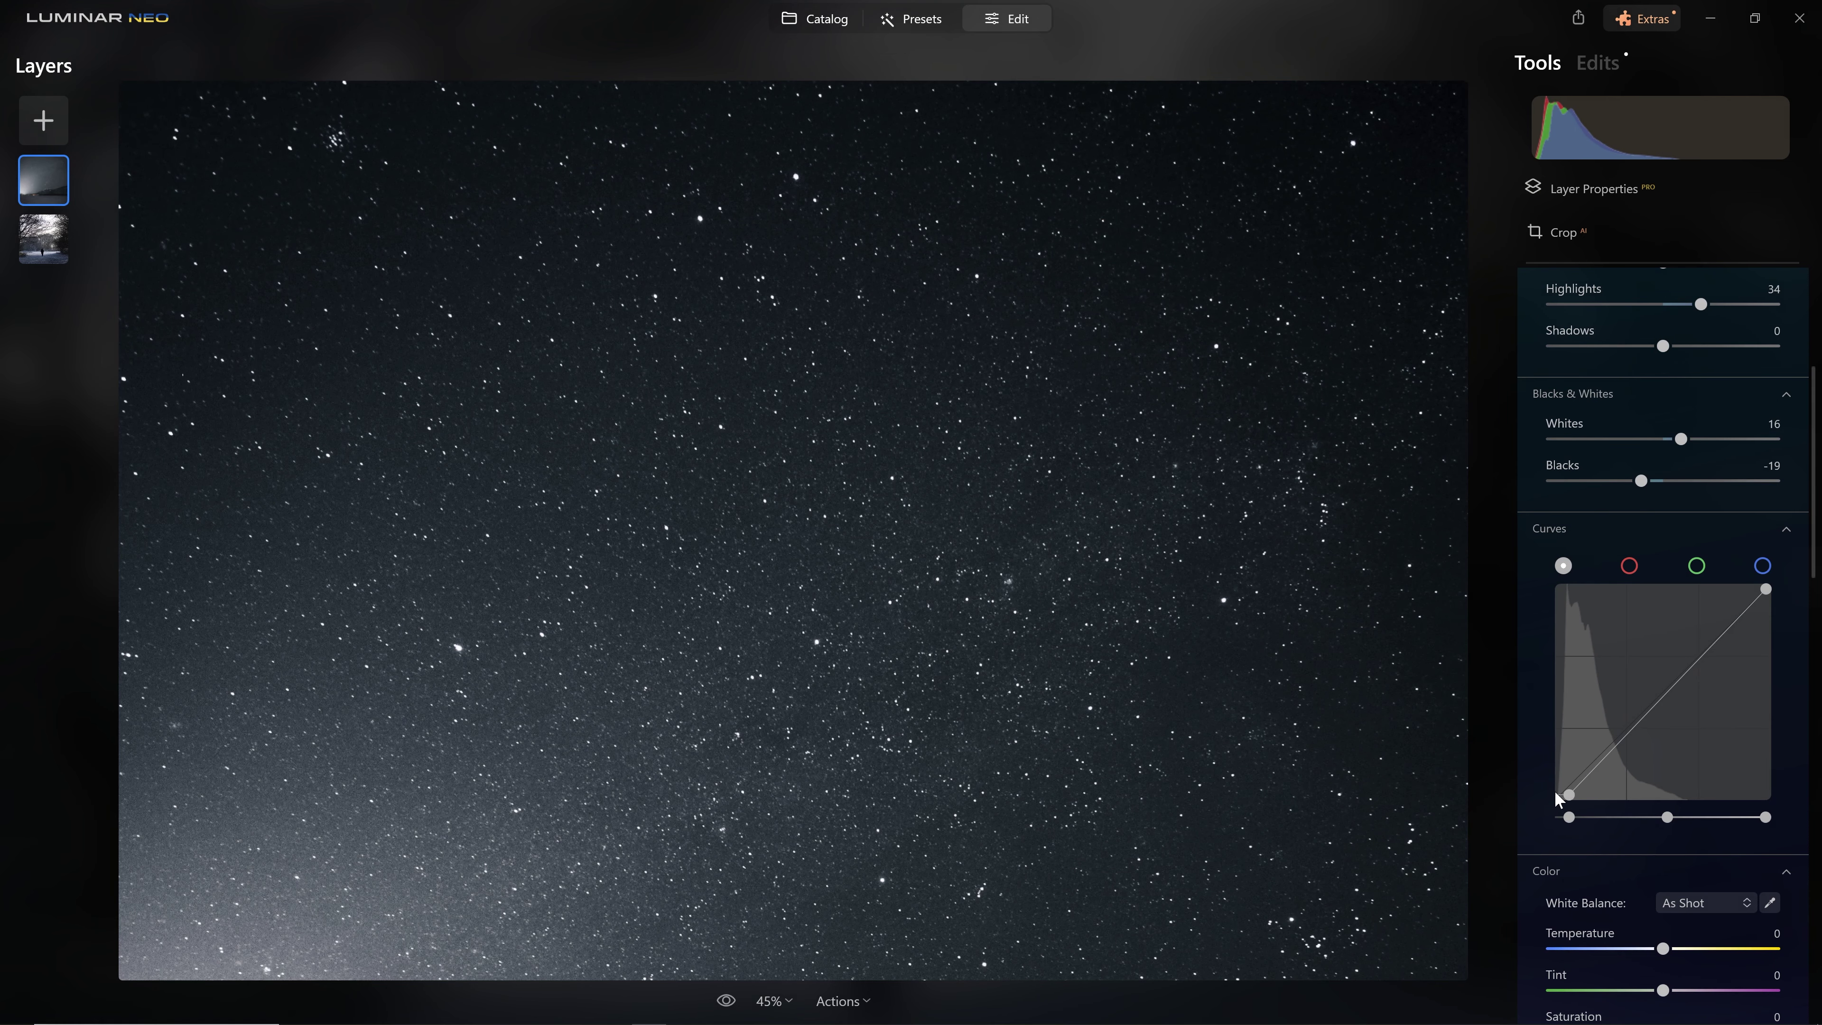
drag(1570, 793, 1577, 797)
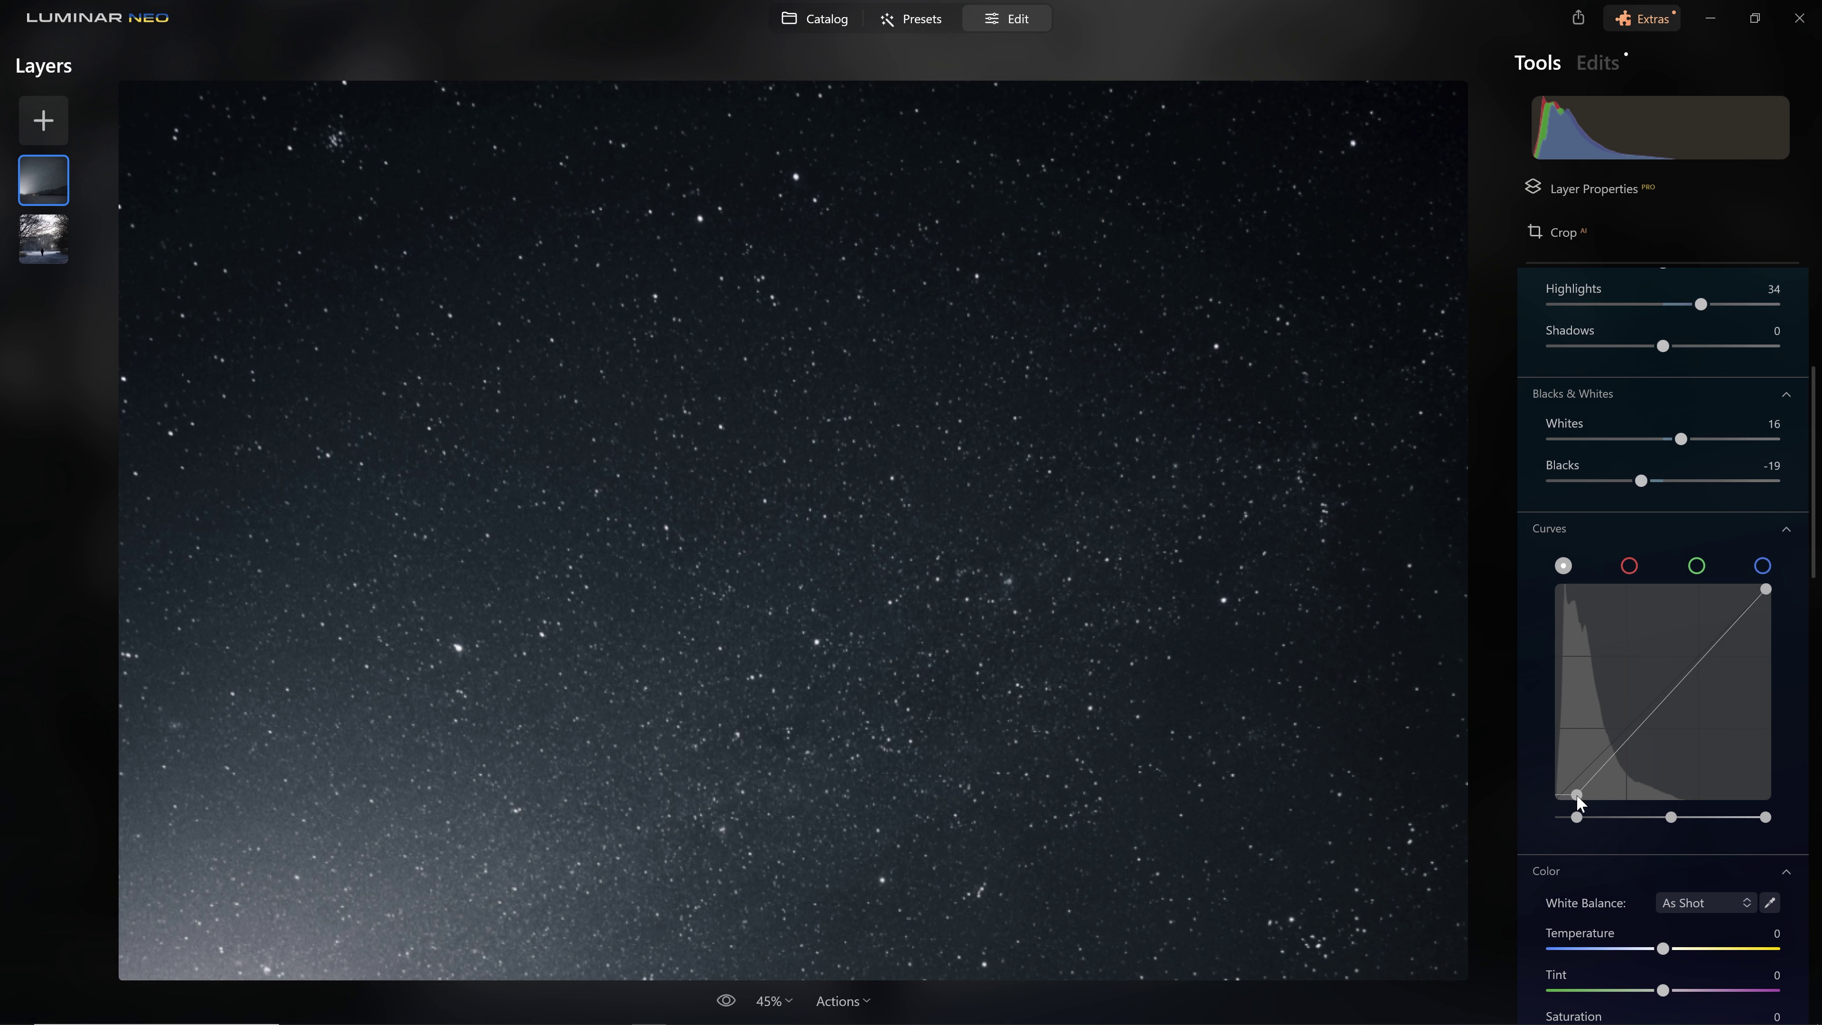
Blend the star layer in Screen mode and reduce its Opacity to 79.
scroll(1592, 567, up, 5)
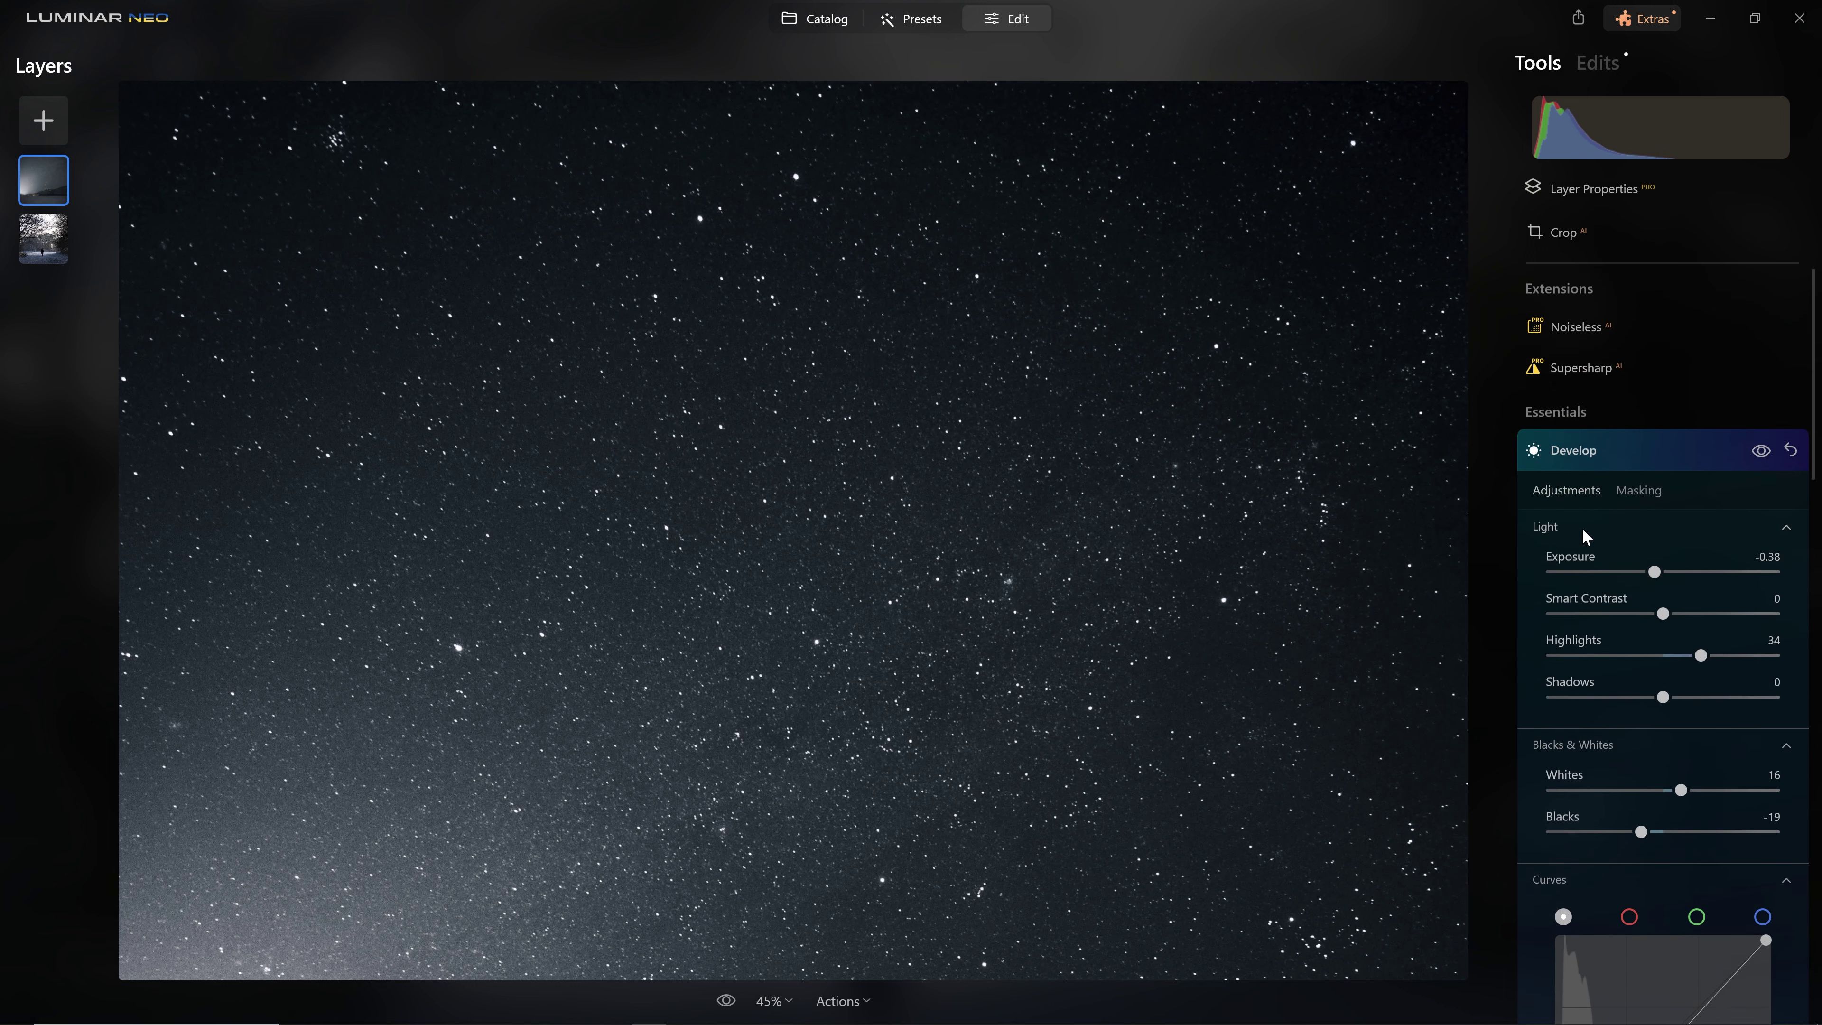
click(1597, 190)
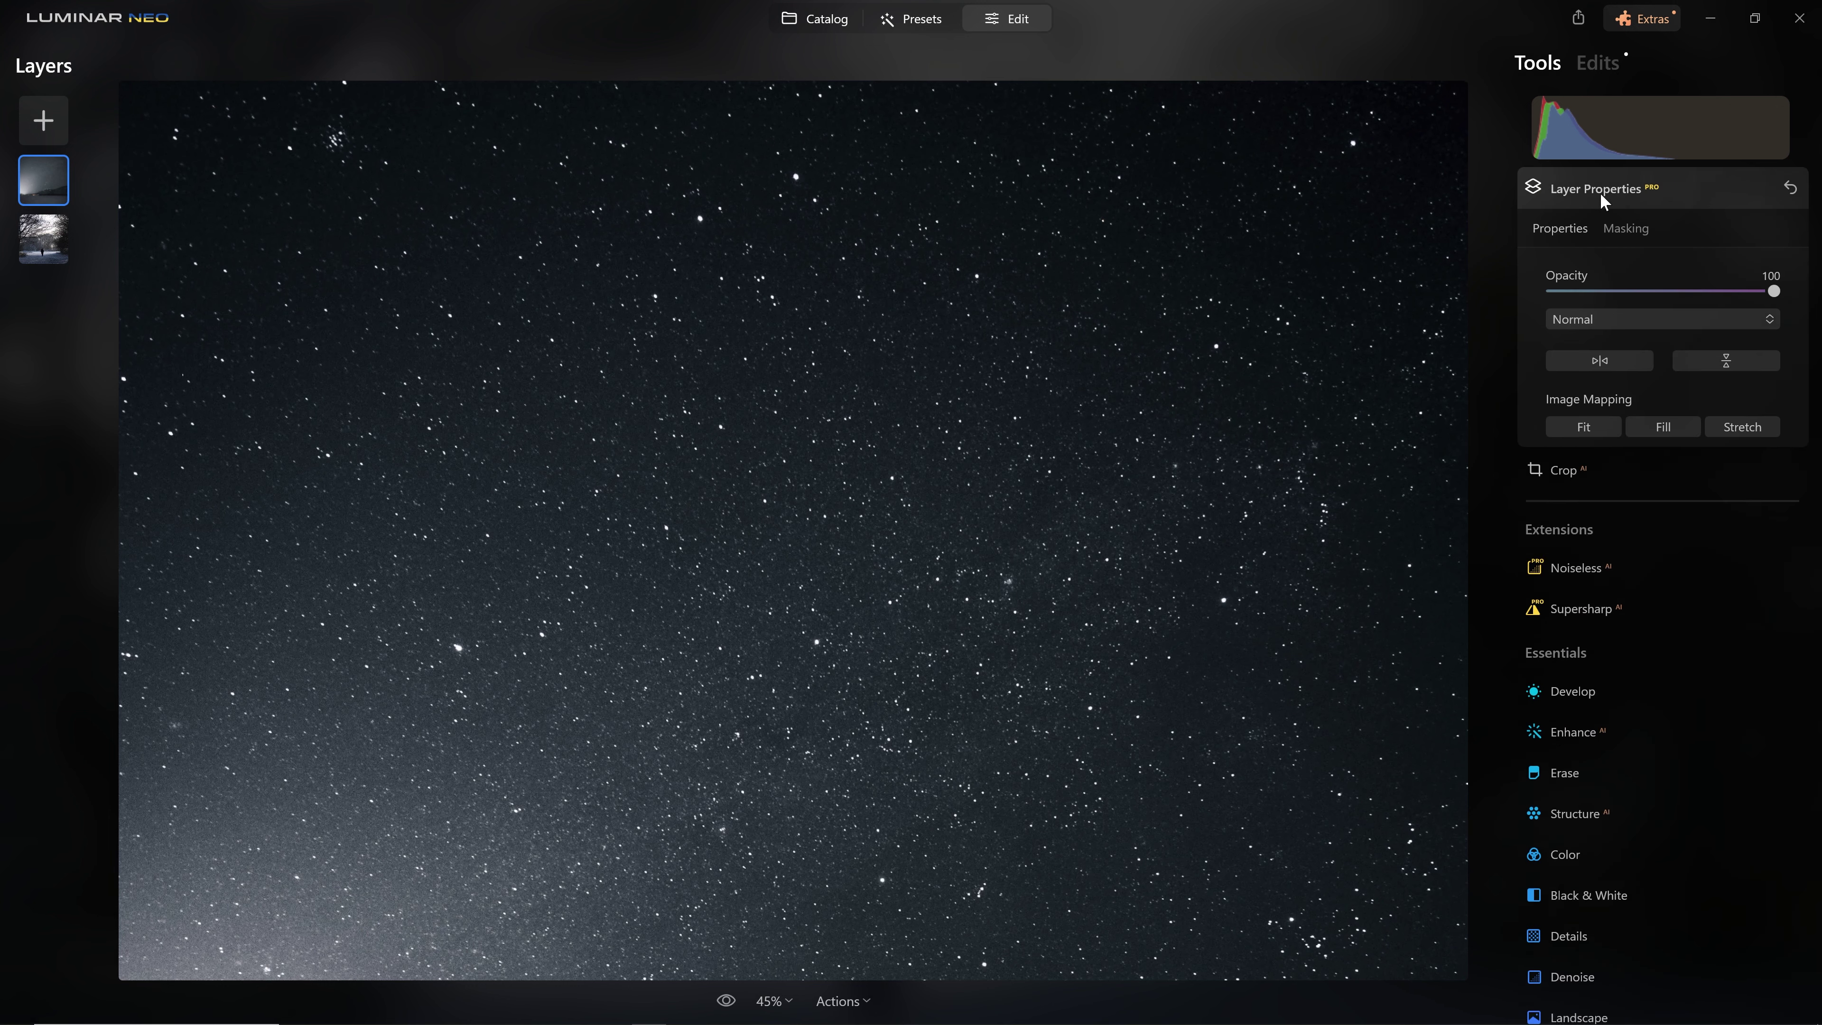
click(1564, 321)
click(1611, 517)
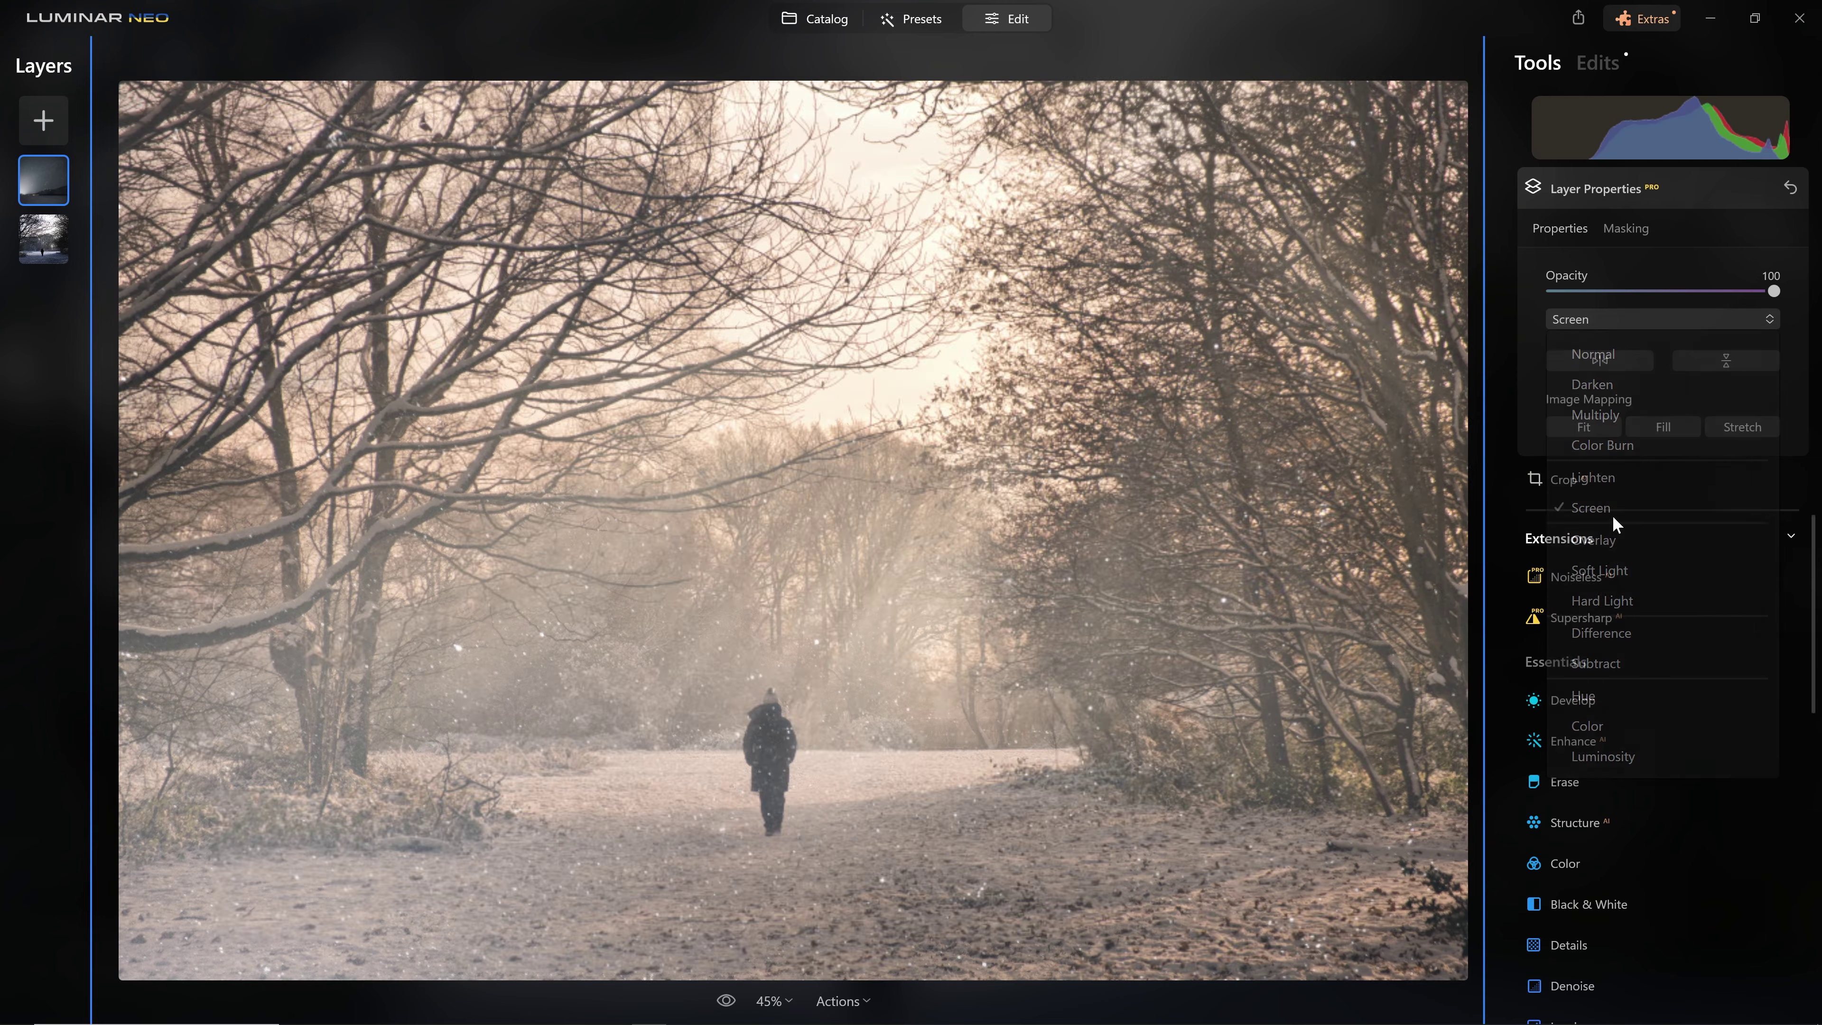
drag(1783, 292, 1728, 296)
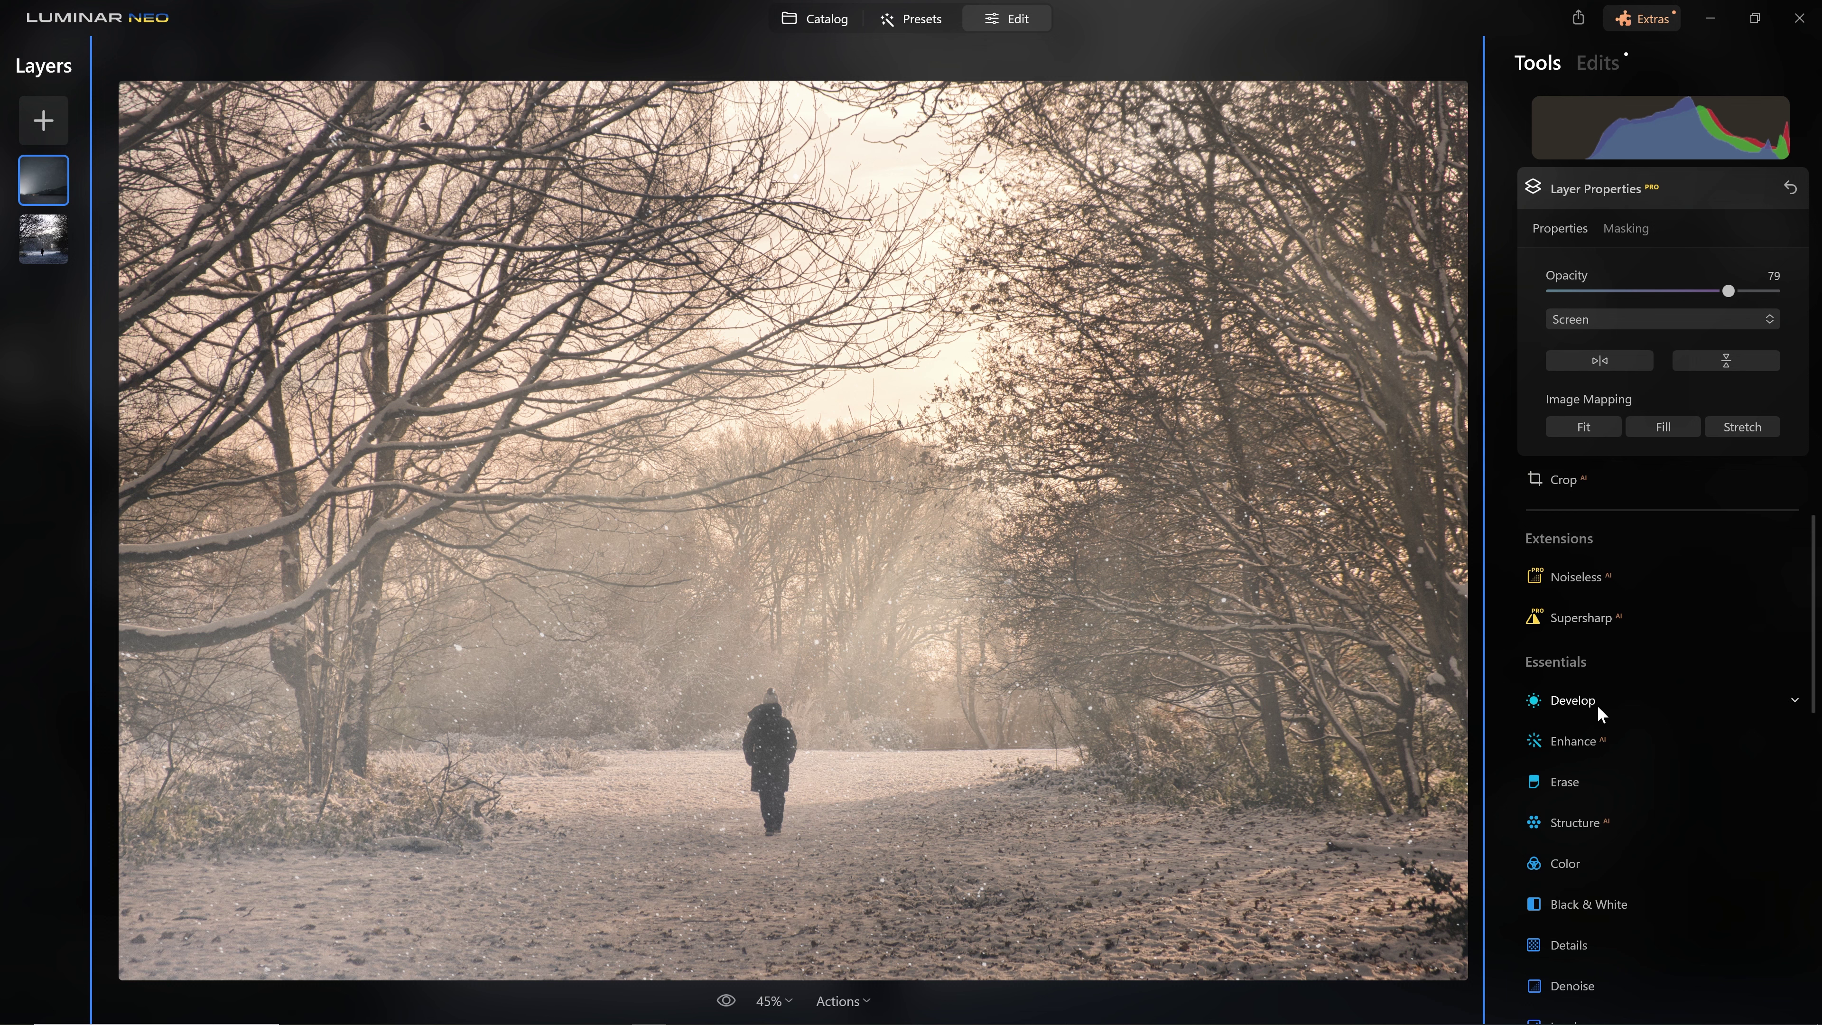
Warm the star layer with a new Develop adjustment using Temperature 100 and Tint 18.
click(1598, 691)
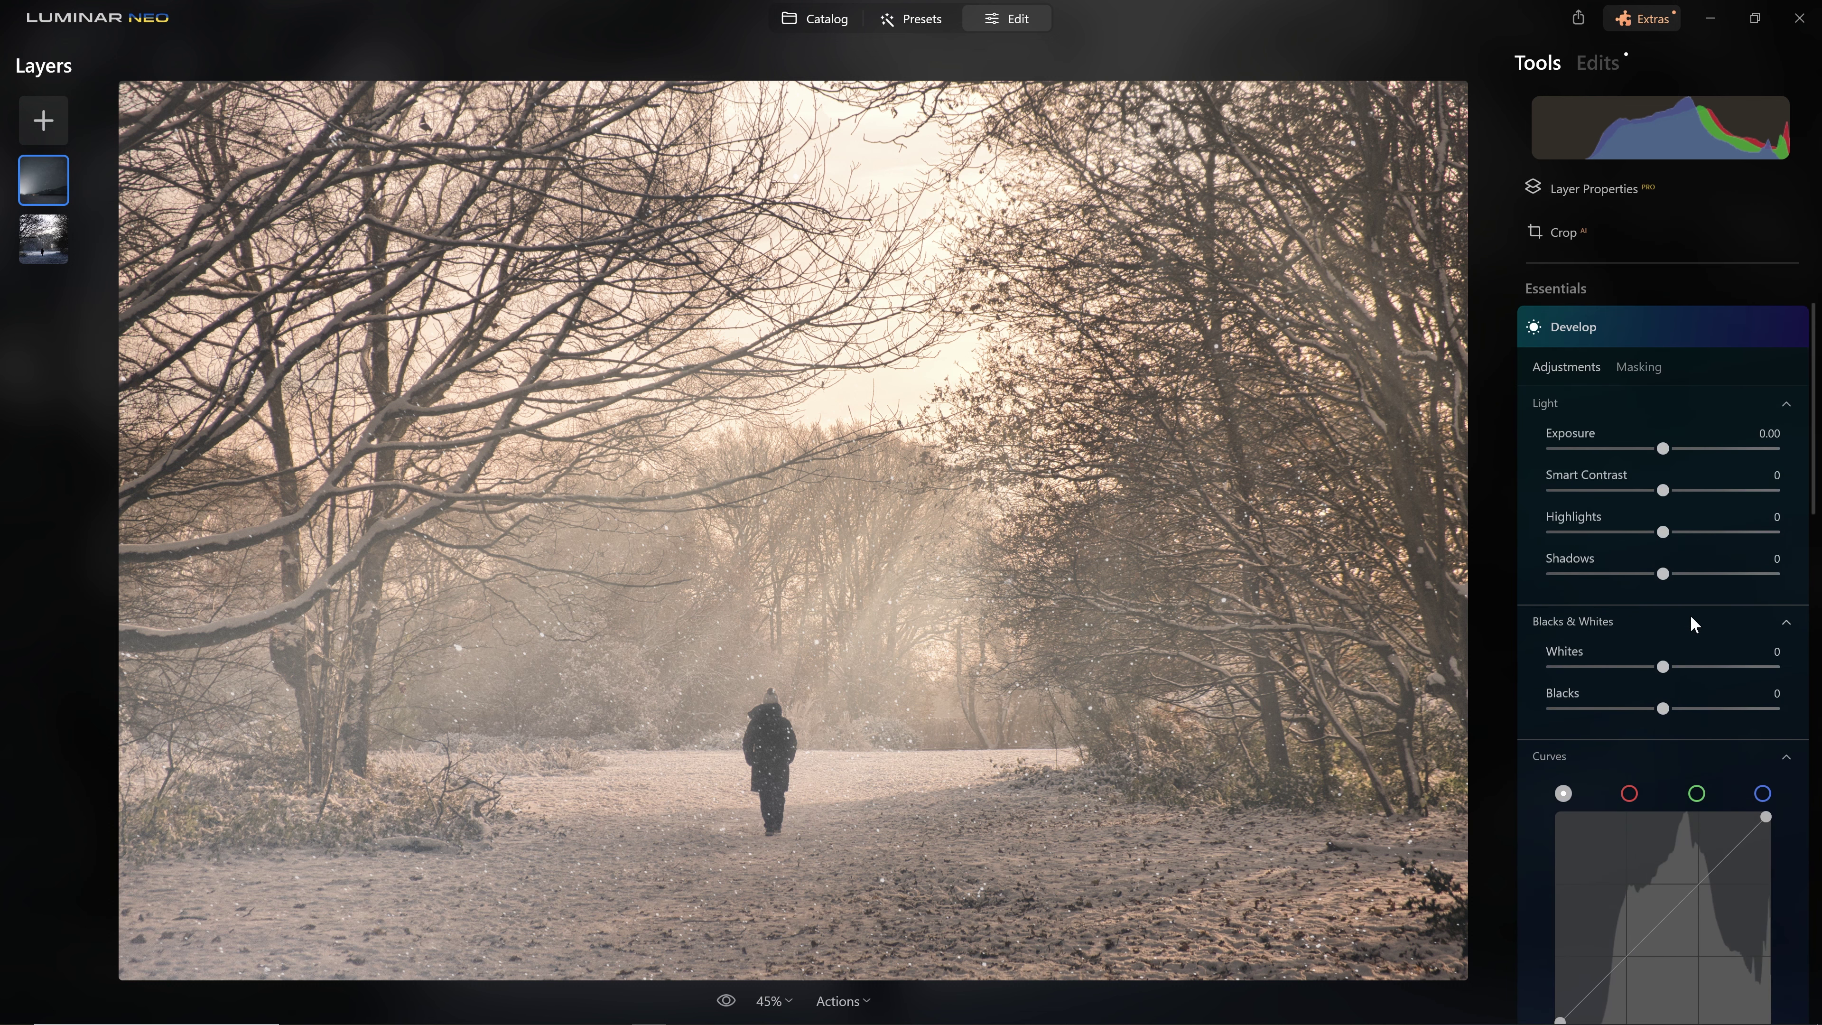
scroll(1671, 667, down, 6)
drag(1671, 724, 1796, 733)
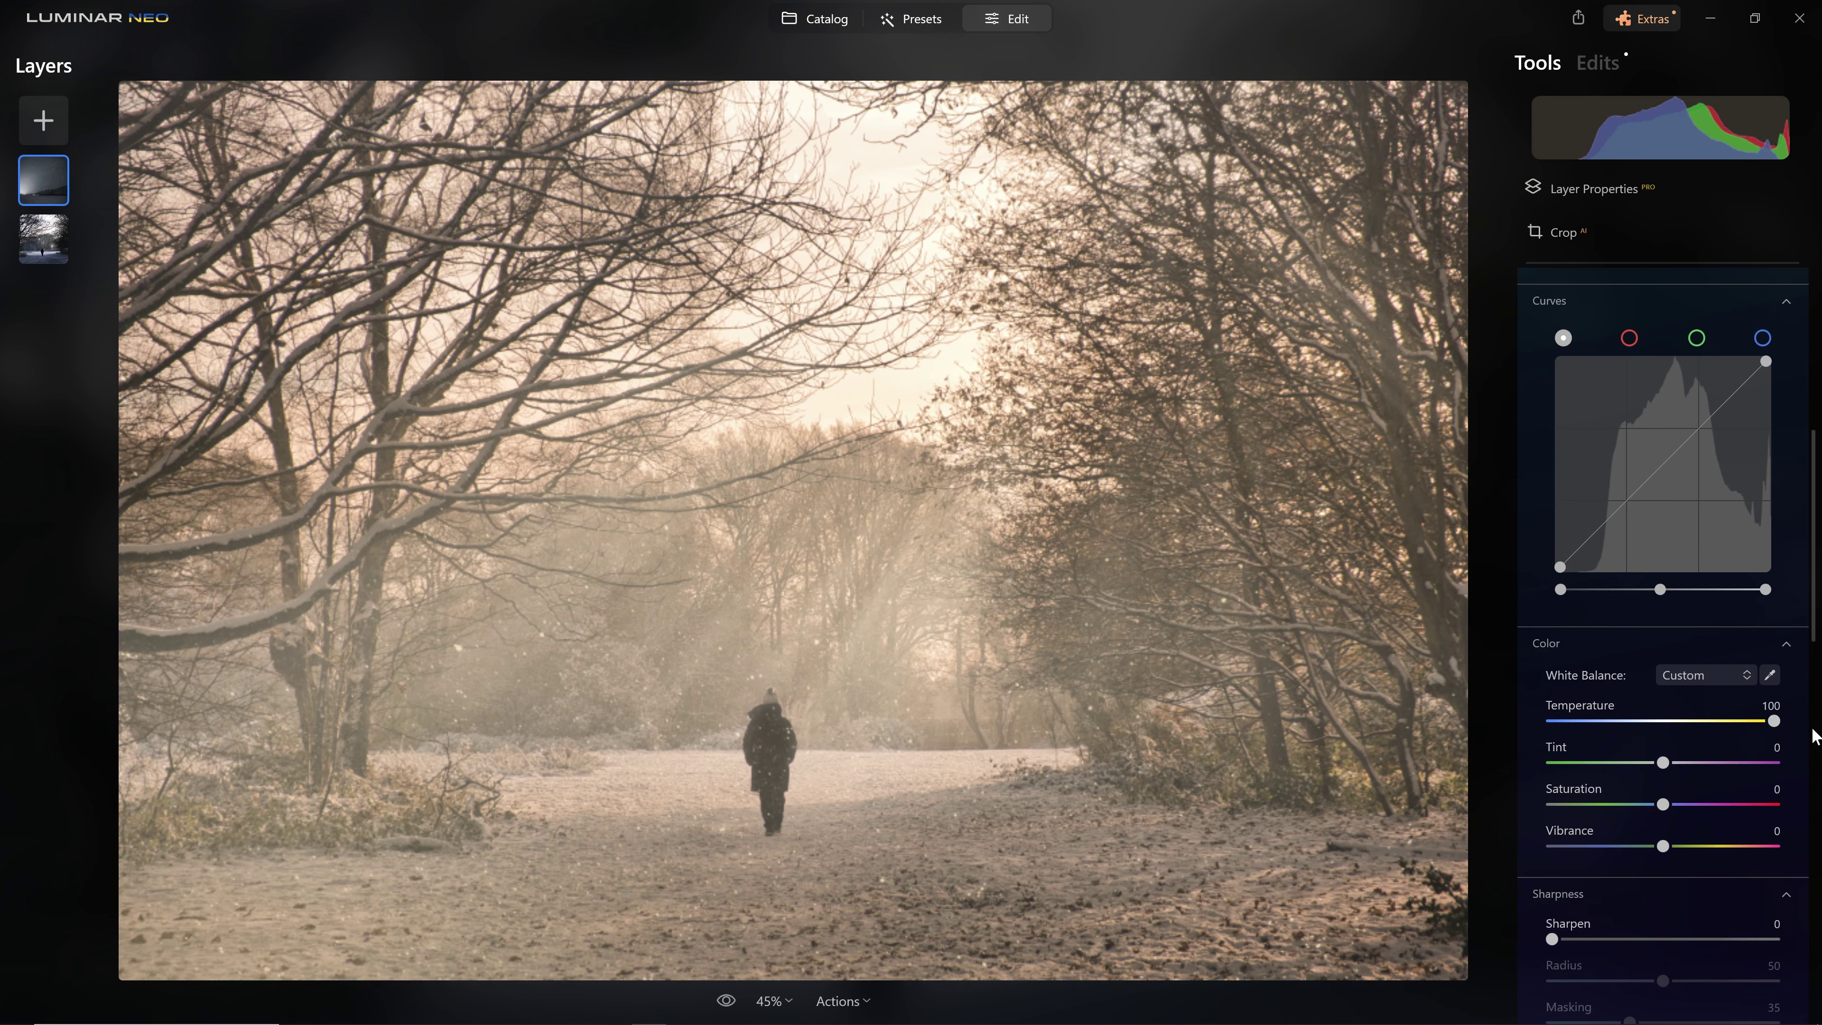
drag(1684, 763, 1689, 763)
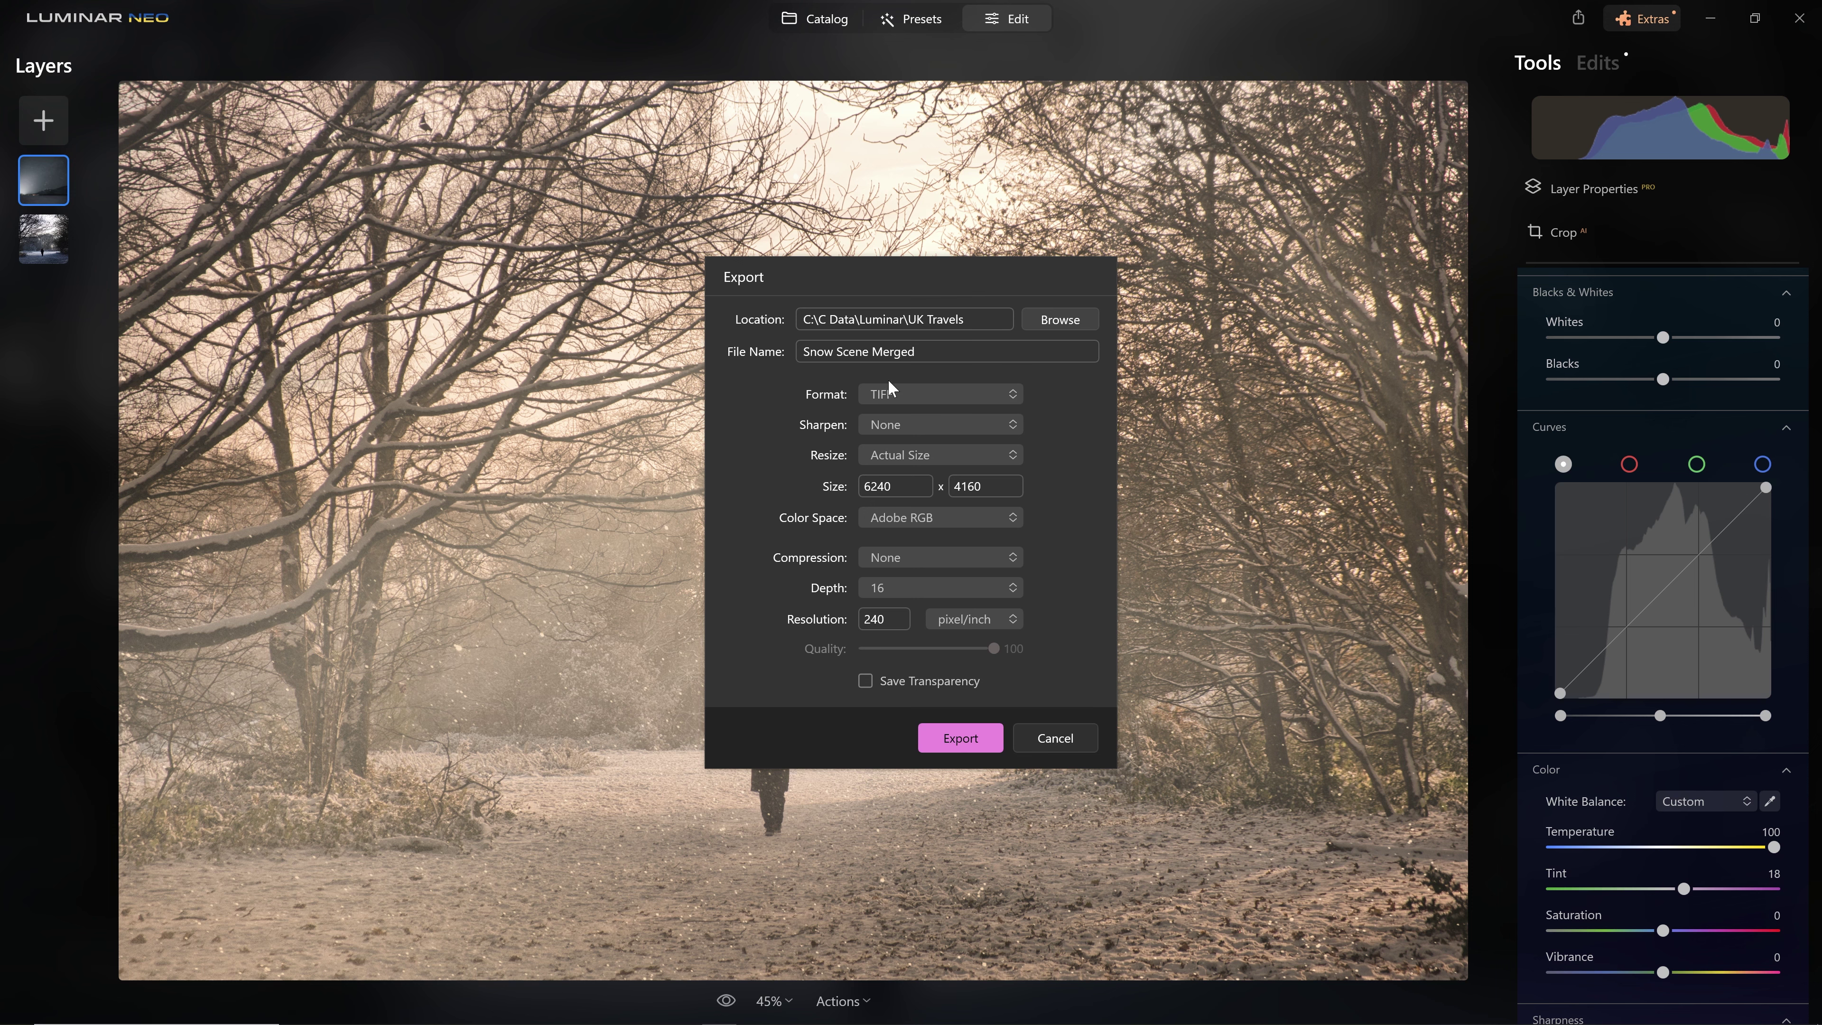
Export the composite as Snow Scene Merged, an uncompressed 16-bit TIFF at actual size in the Adobe RGB color space.
key(ctrl+shift+Left)
key(ctrl+shift+Left)
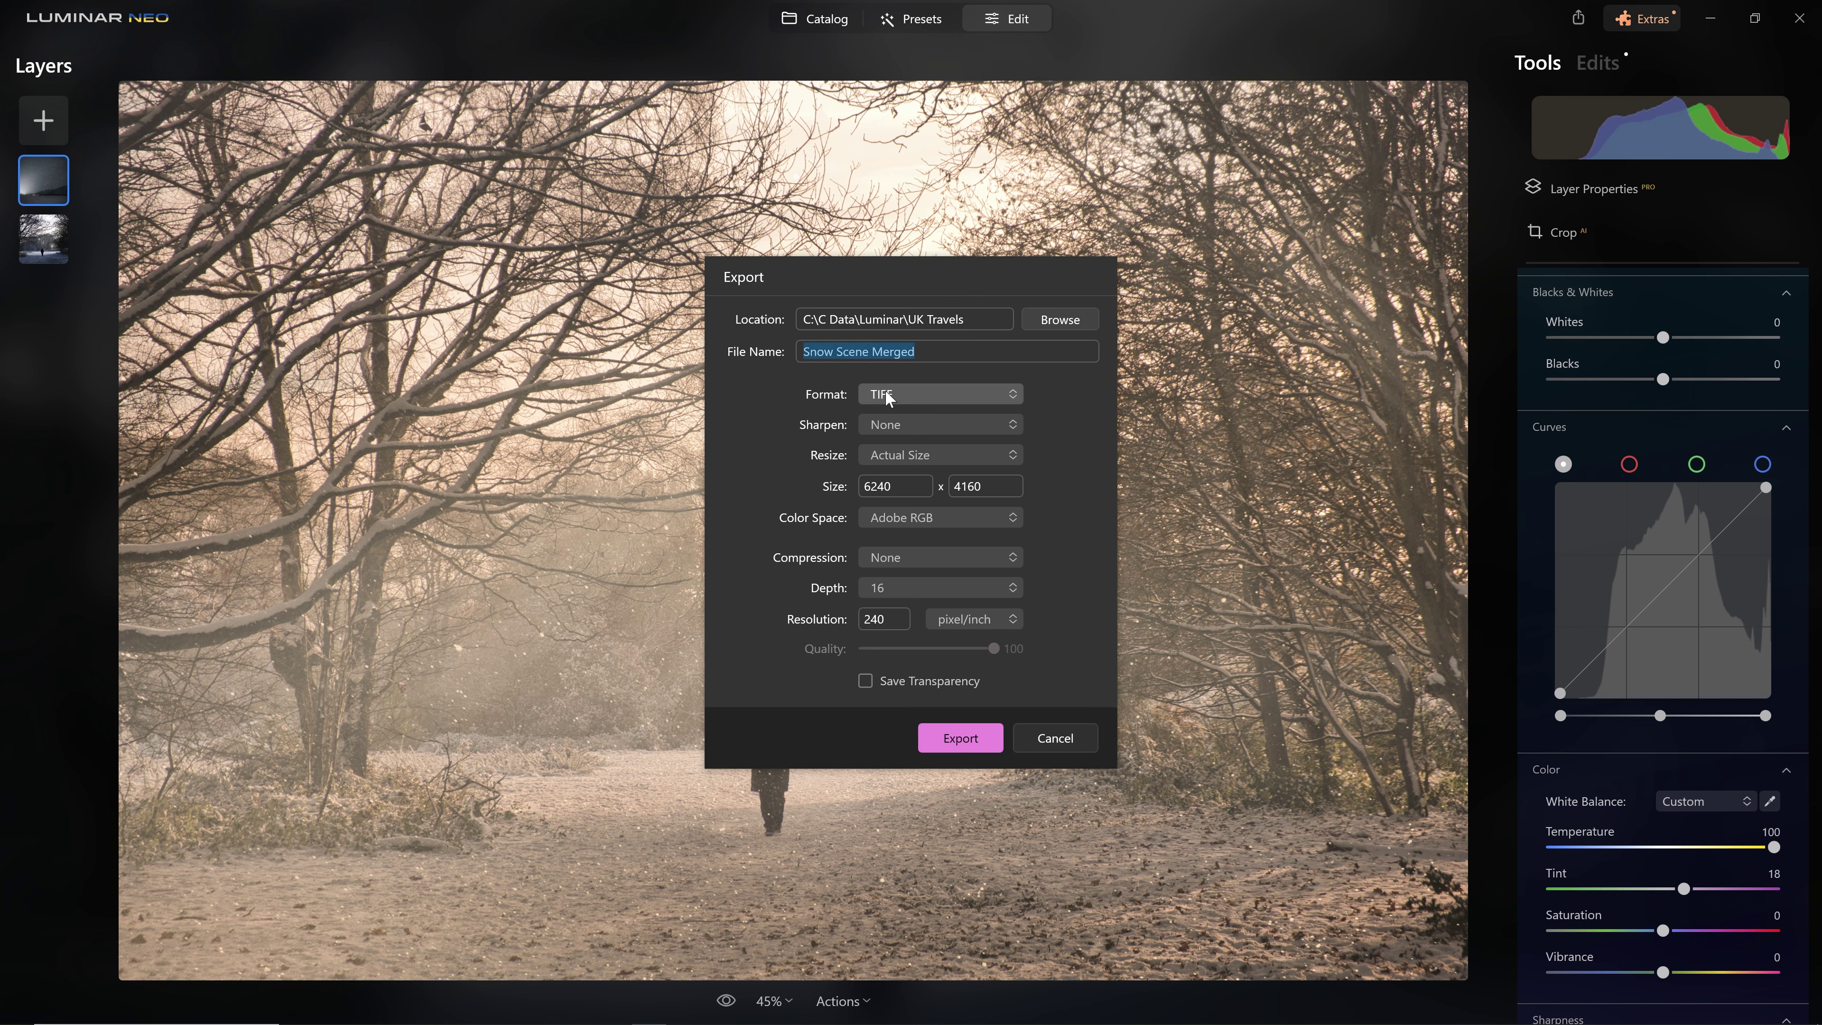
click(929, 513)
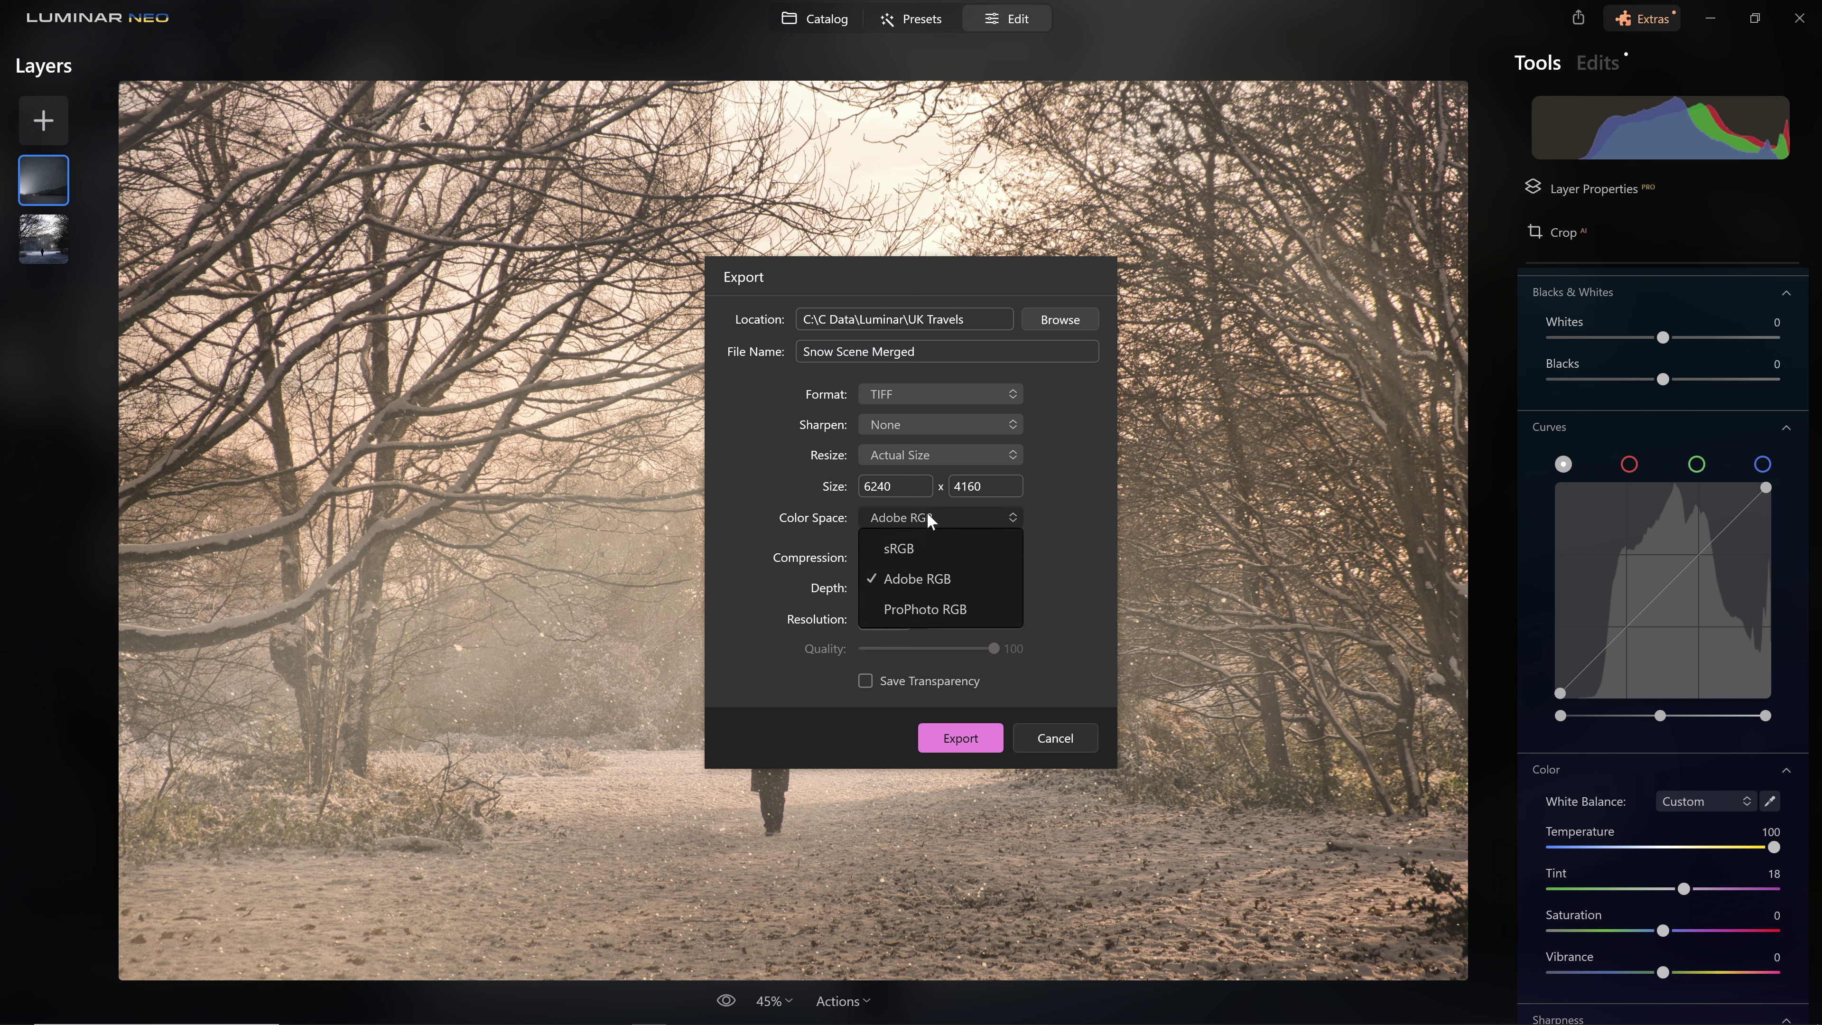
click(926, 513)
click(912, 582)
click(911, 584)
click(977, 738)
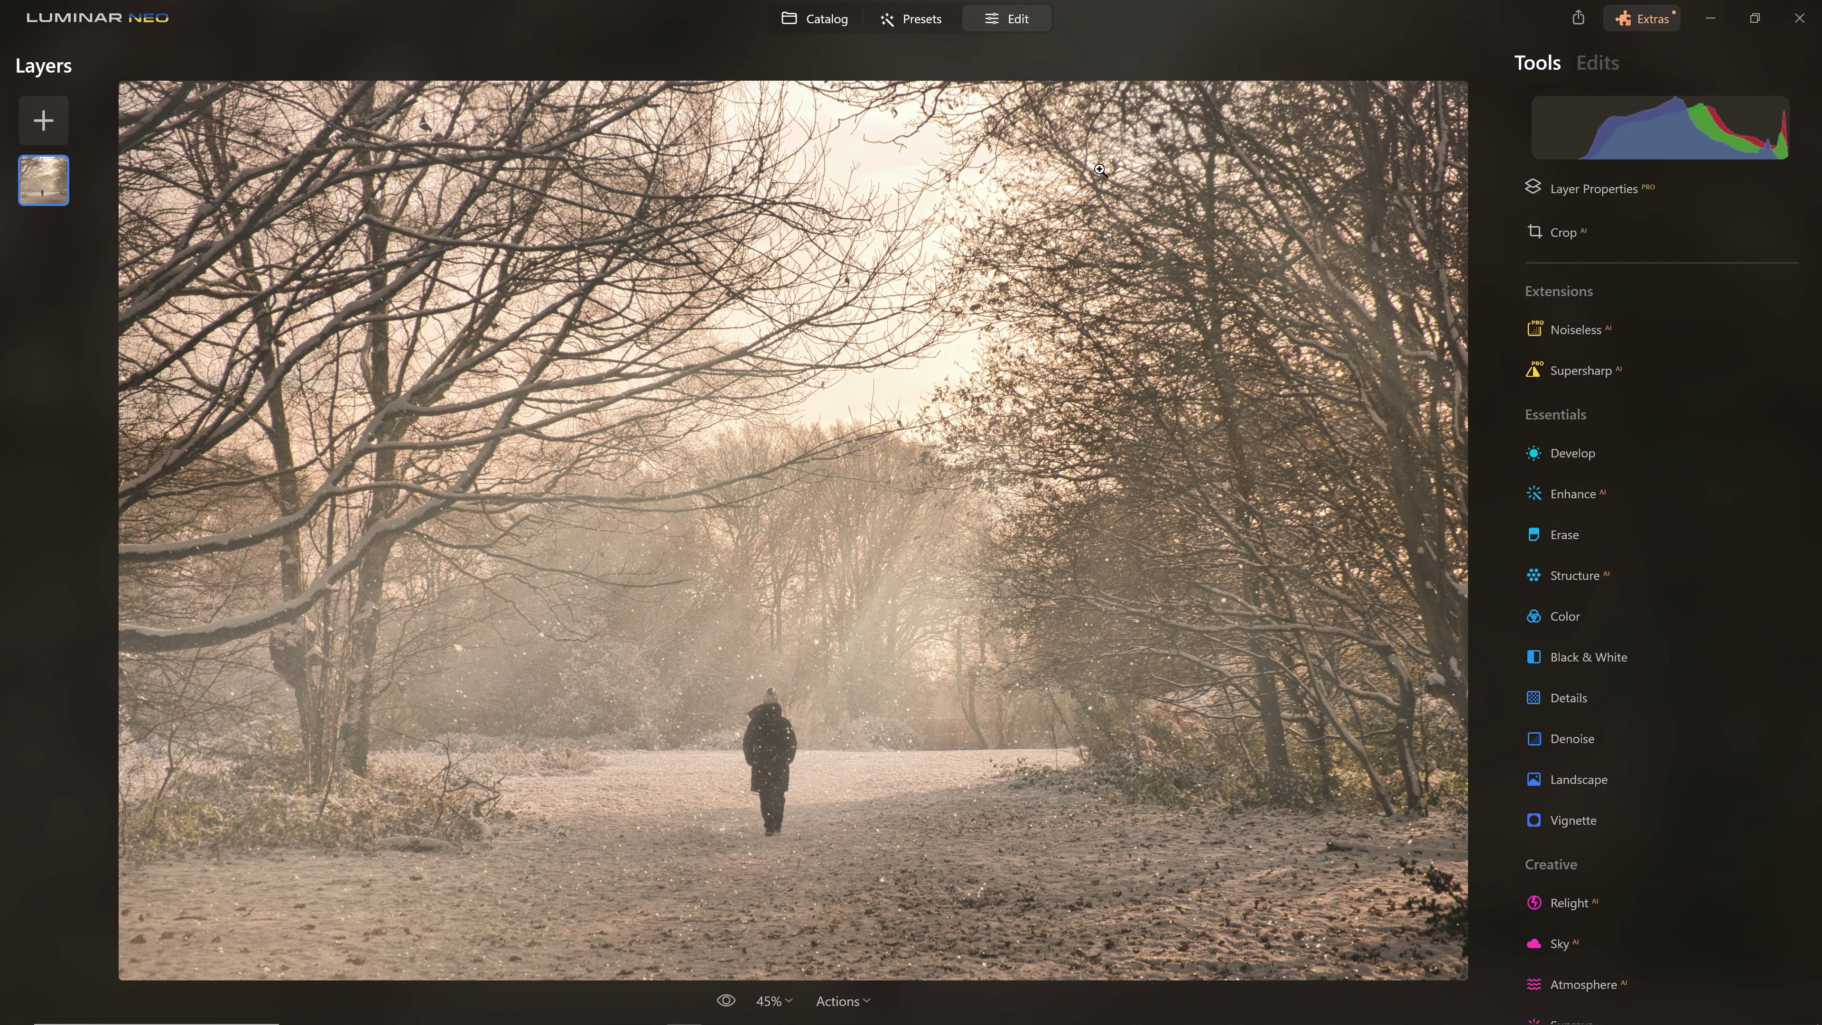
Check the merged image's edit list and raise its Structure AI Amount slightly.
click(1598, 62)
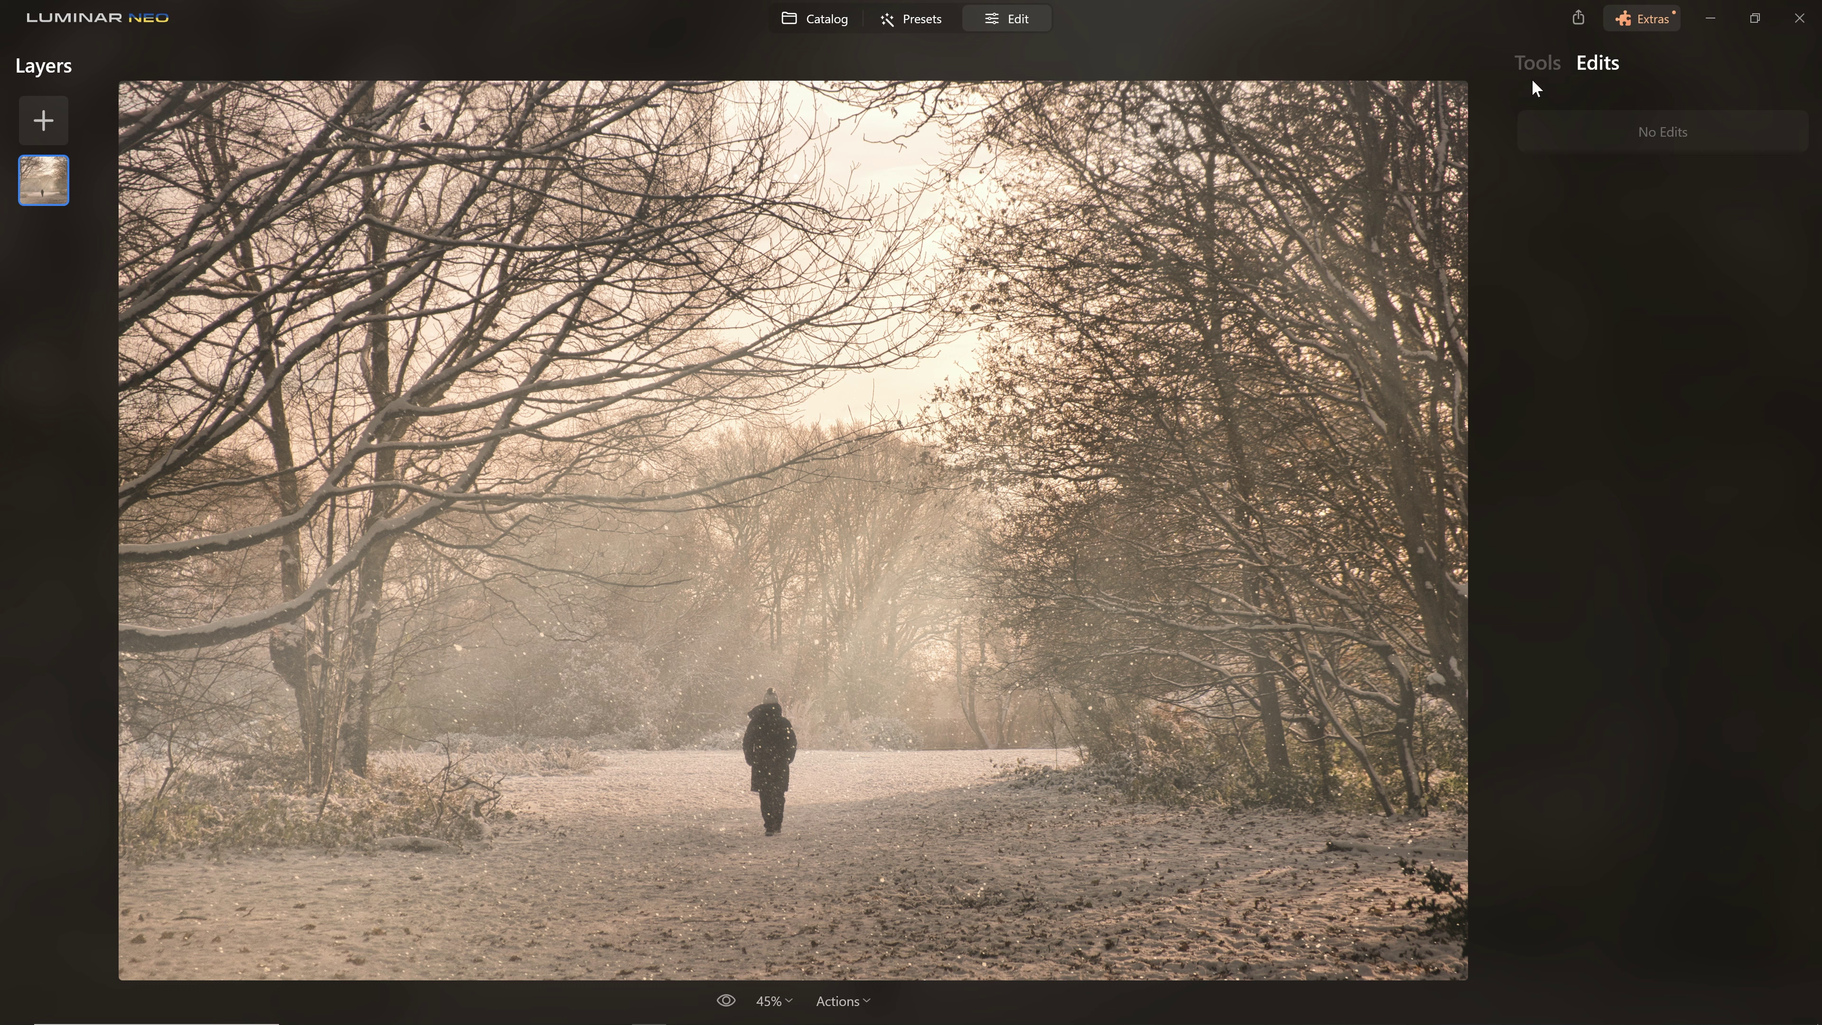
click(1536, 65)
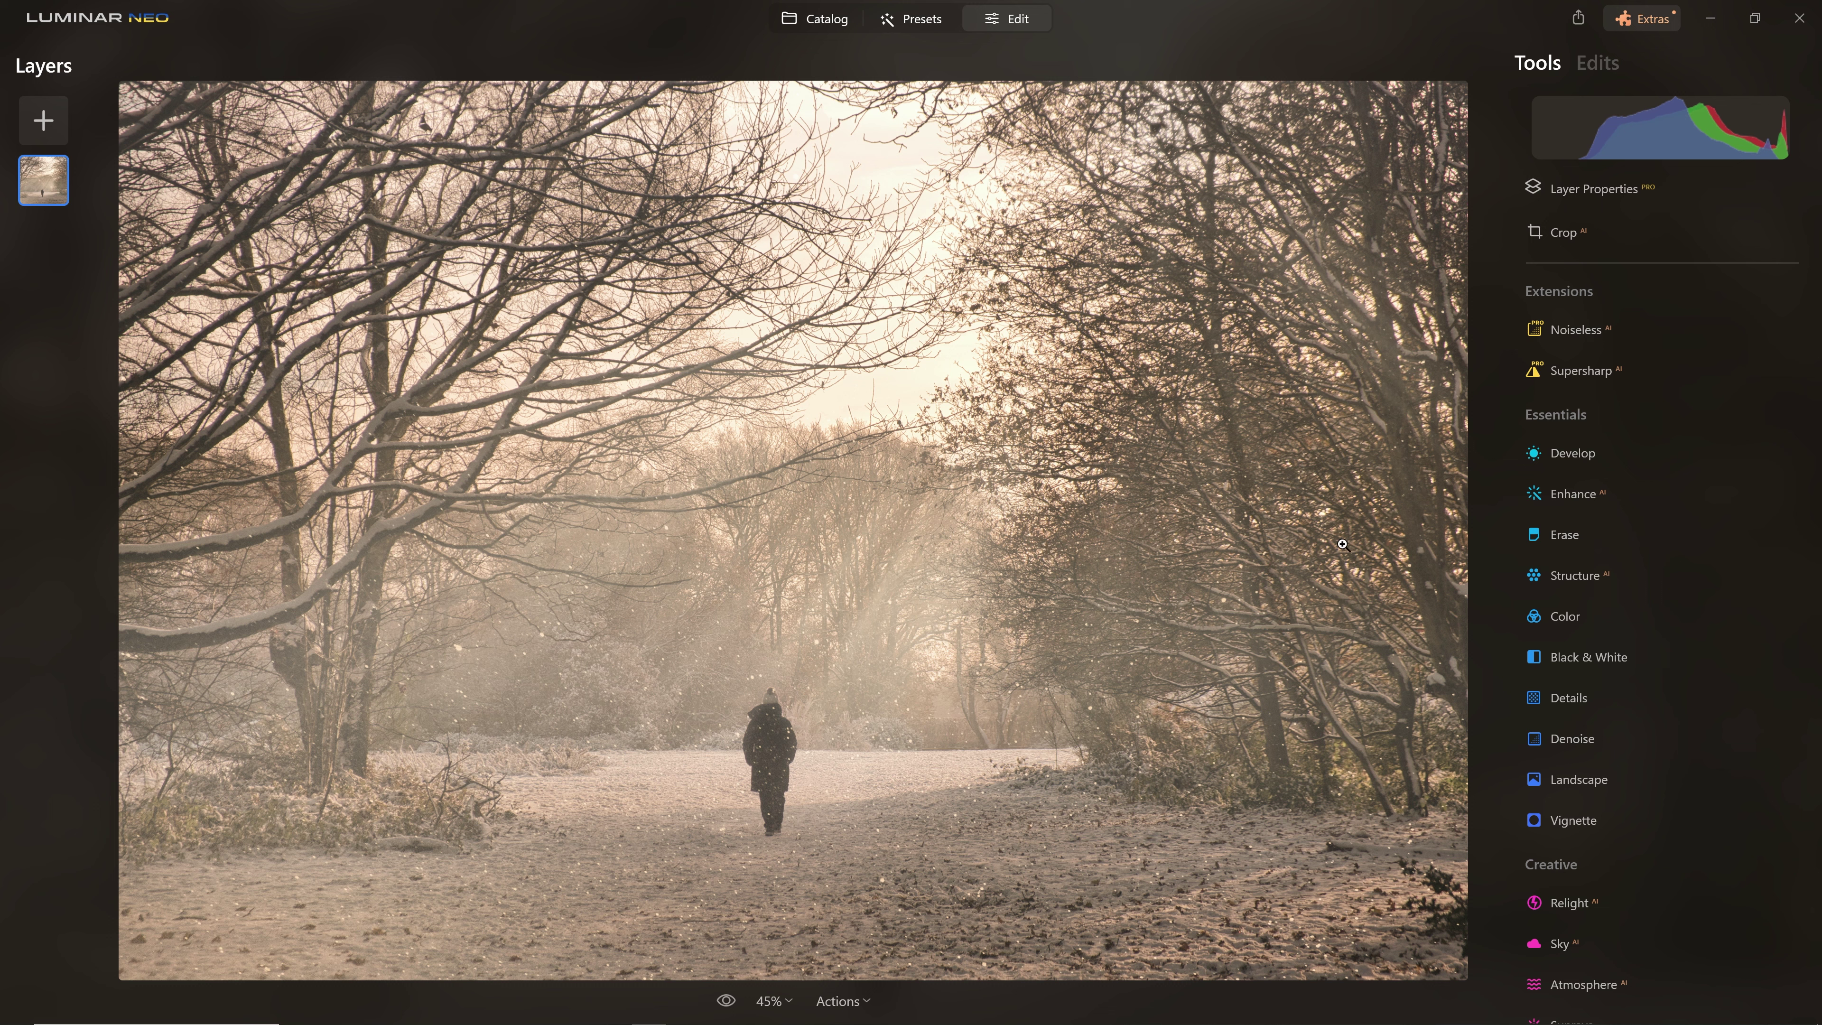
click(1599, 577)
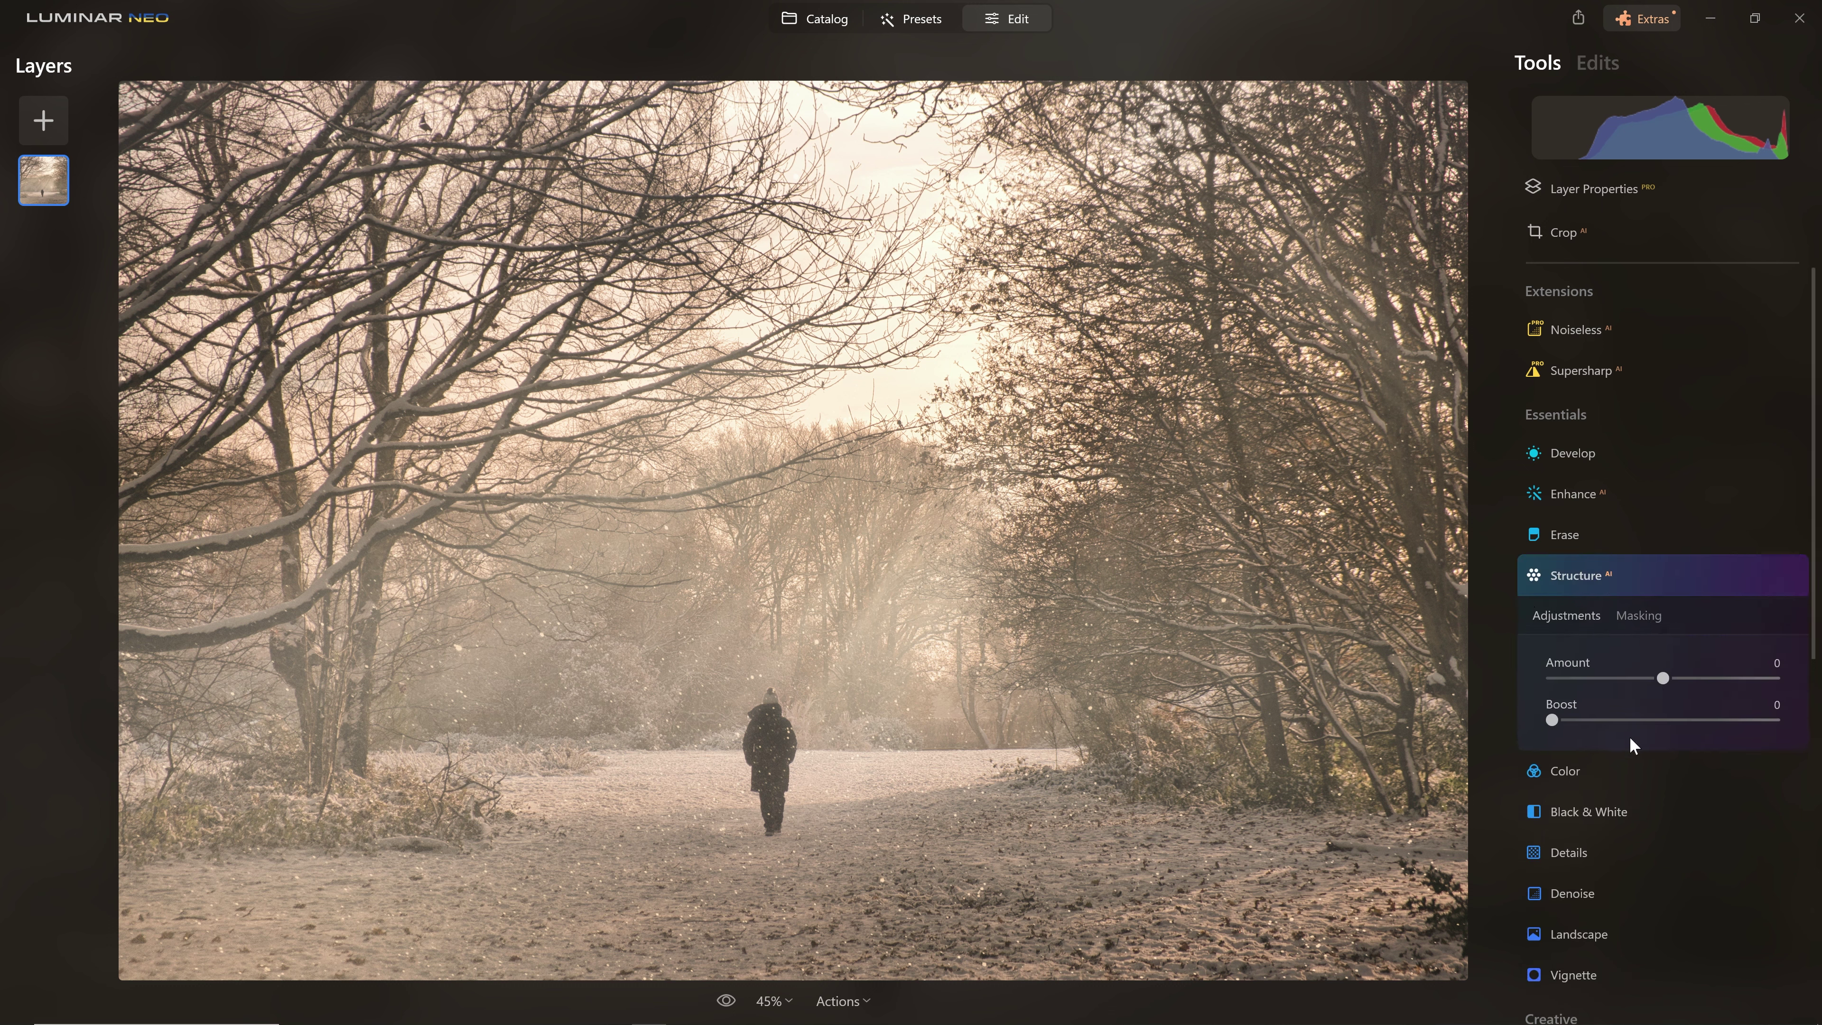
drag(1667, 677, 1697, 689)
Mask the Structure effect with a large radial gradient centred on the walking figure, and invert the mask.
click(1631, 618)
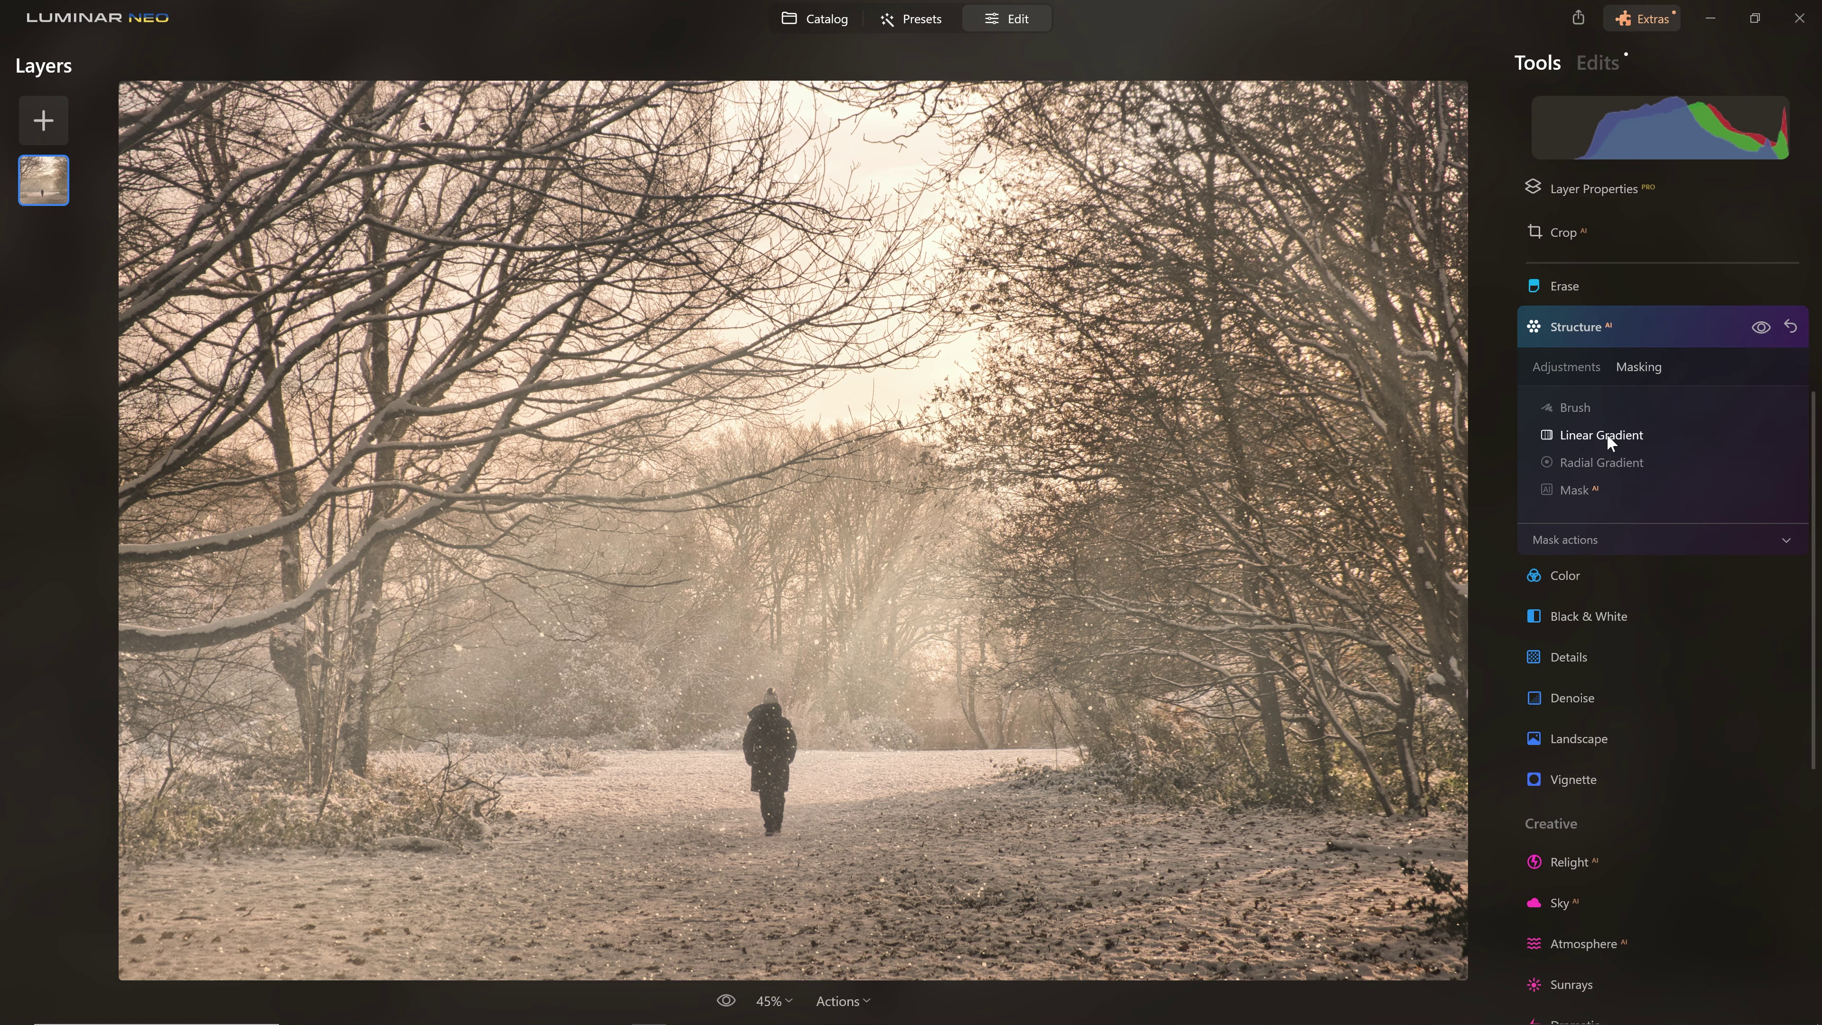
click(1601, 462)
drag(766, 686, 931, 490)
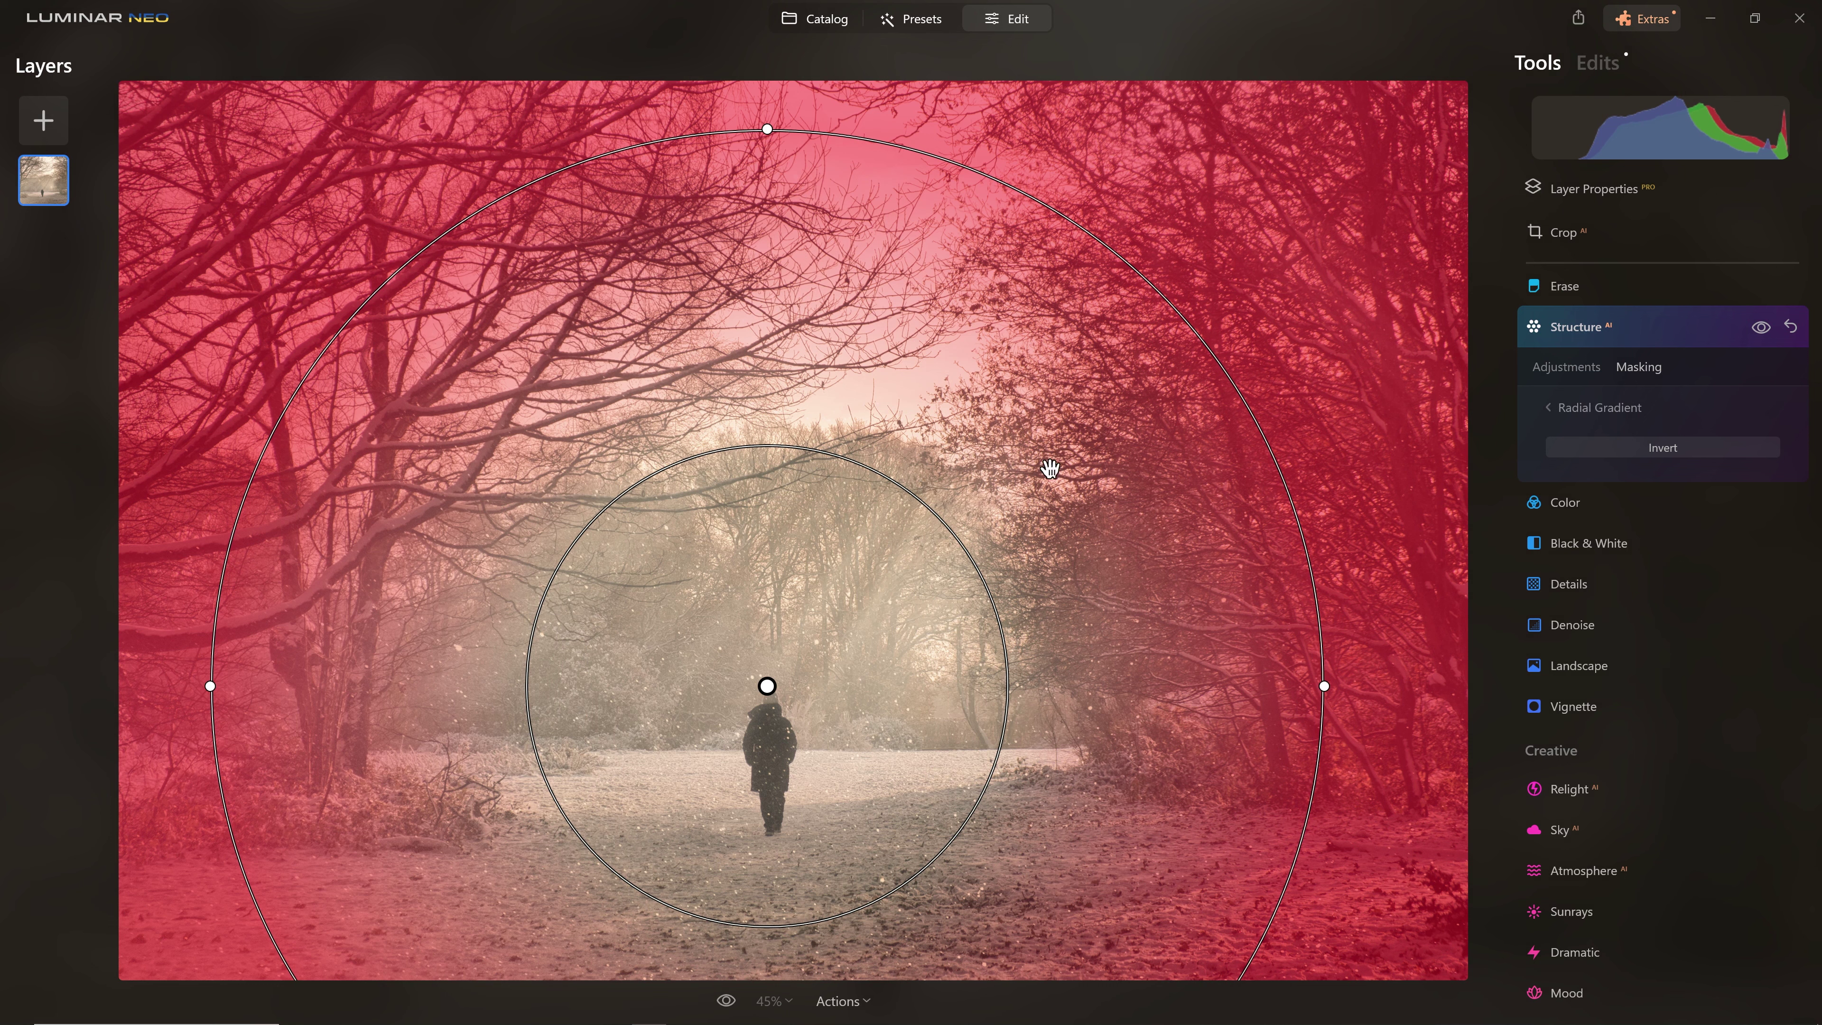
click(1647, 444)
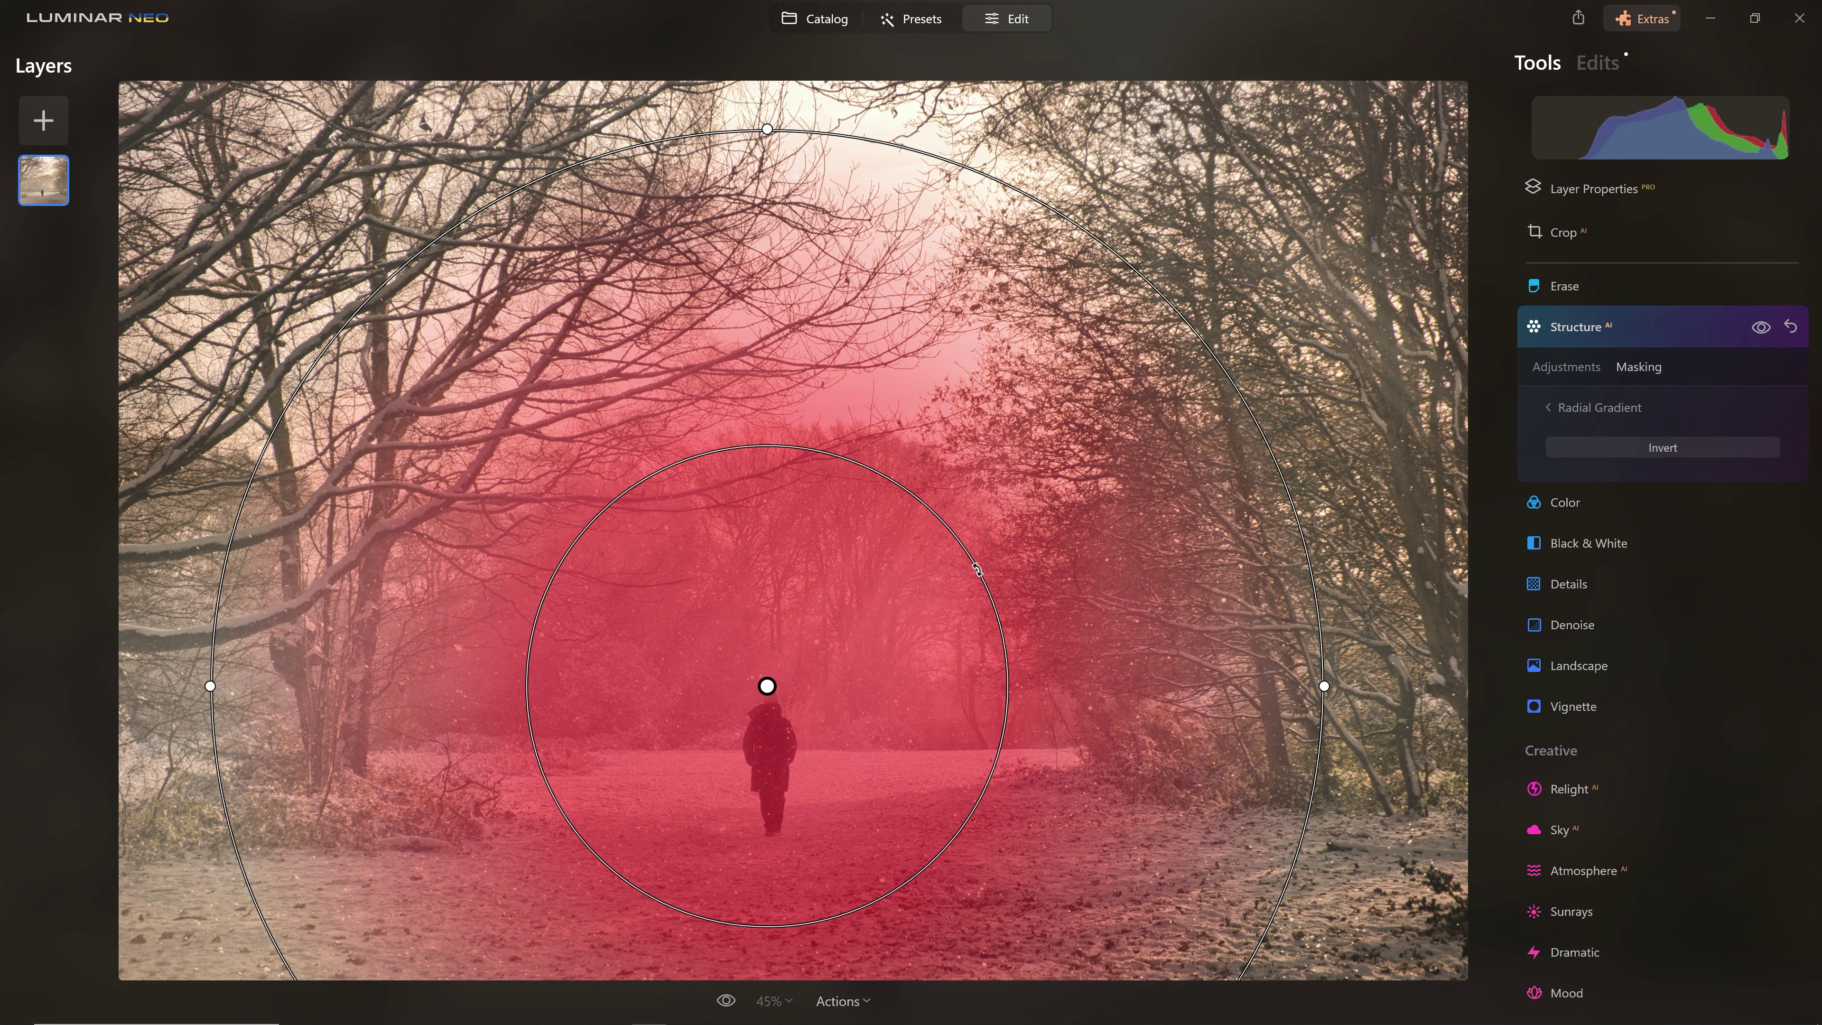
click(1595, 333)
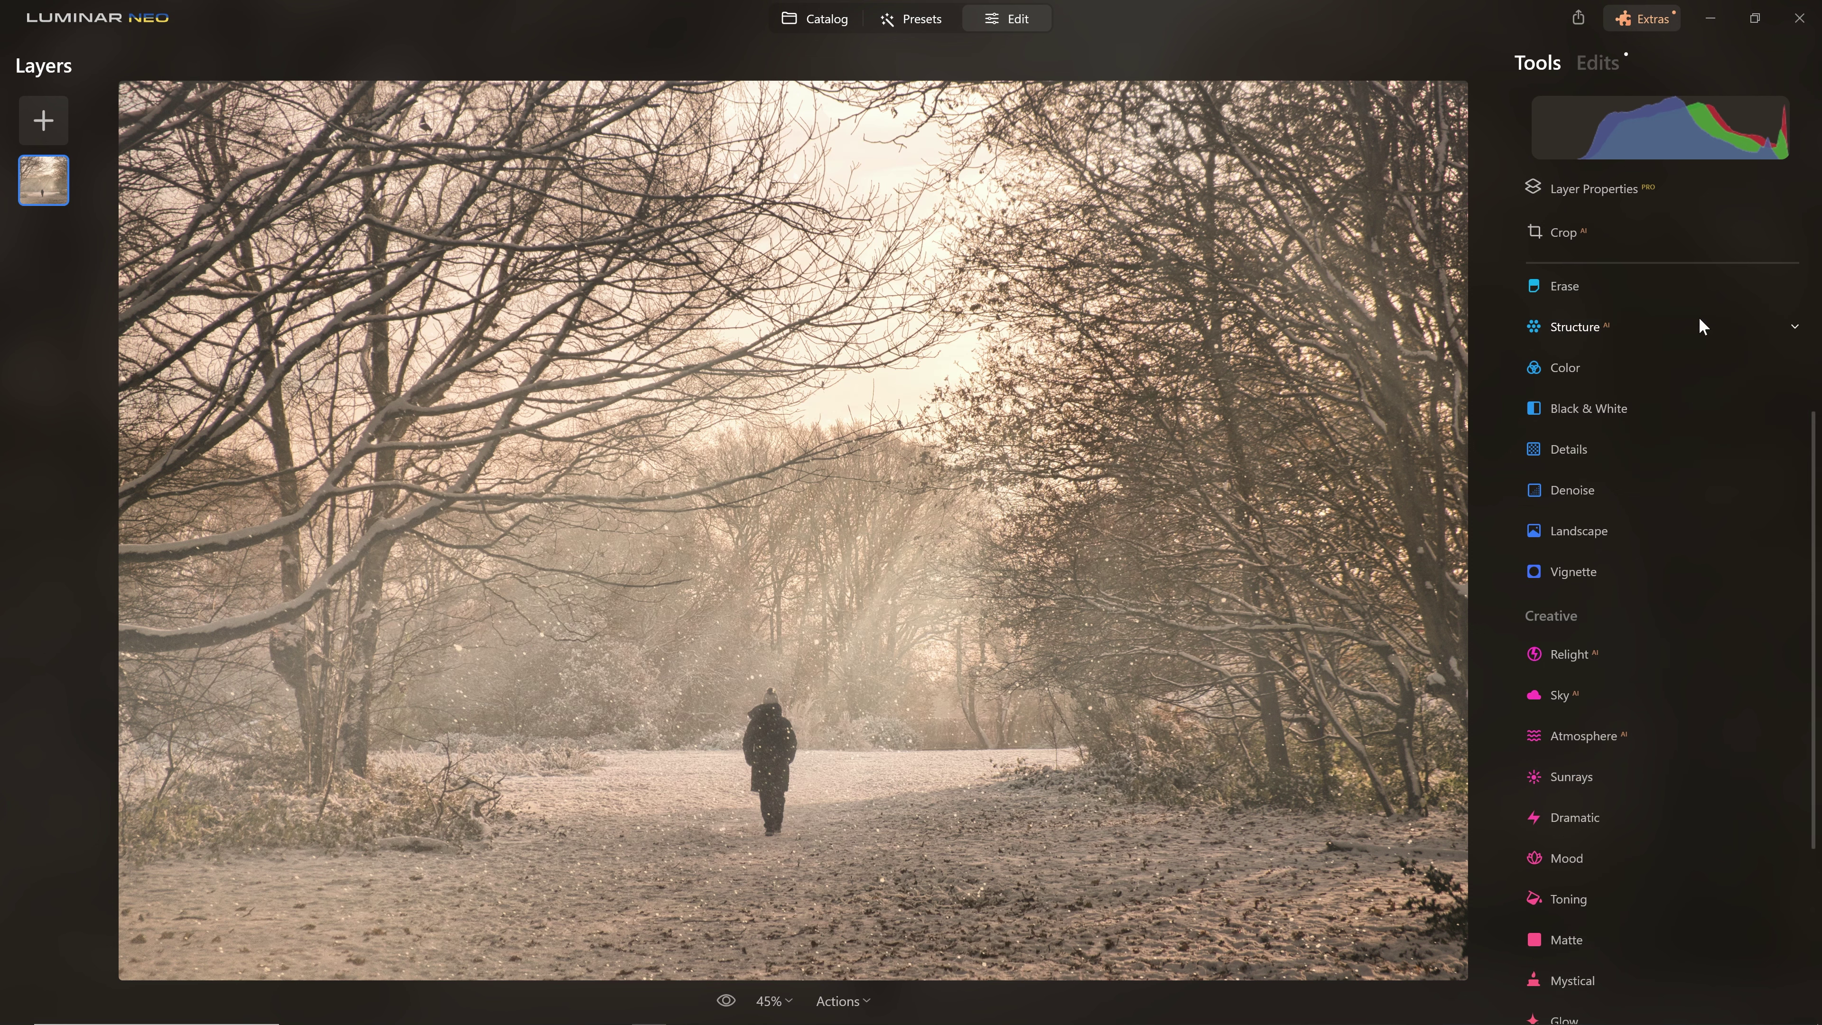
Compare the merged image with and without the Structure edit.
click(1597, 63)
click(1760, 122)
click(1760, 121)
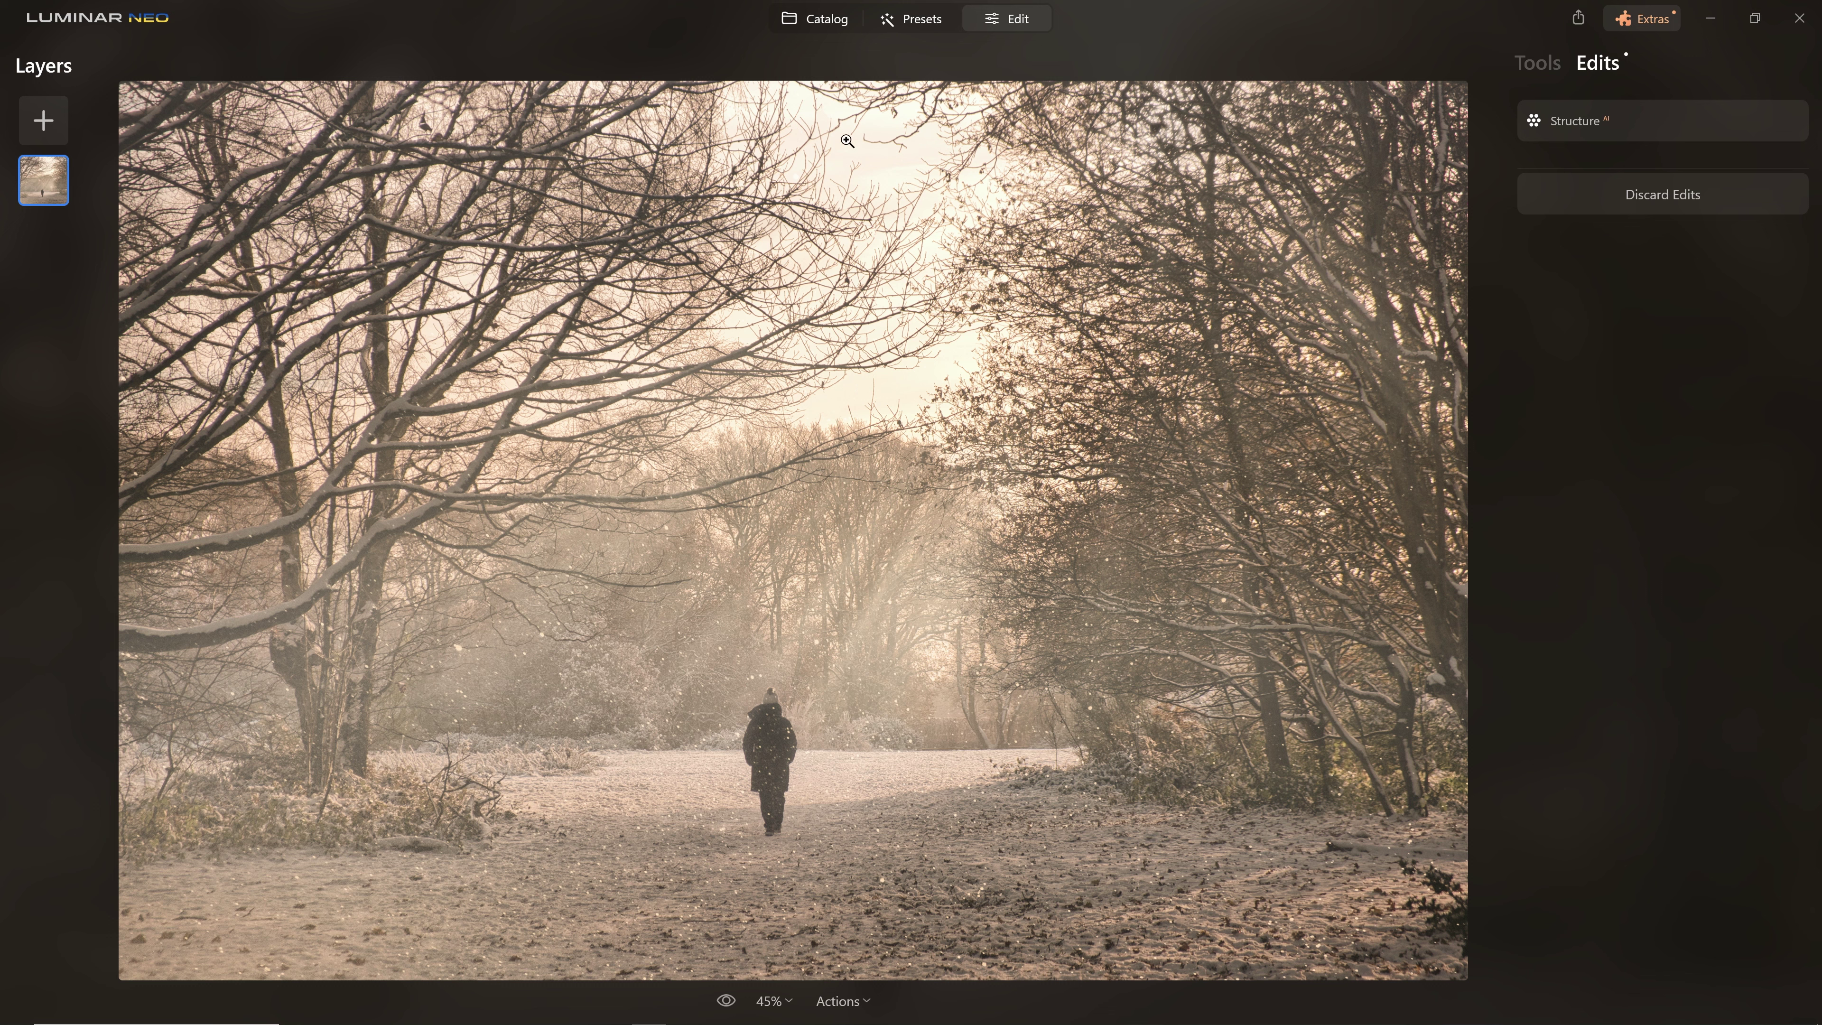
click(1548, 66)
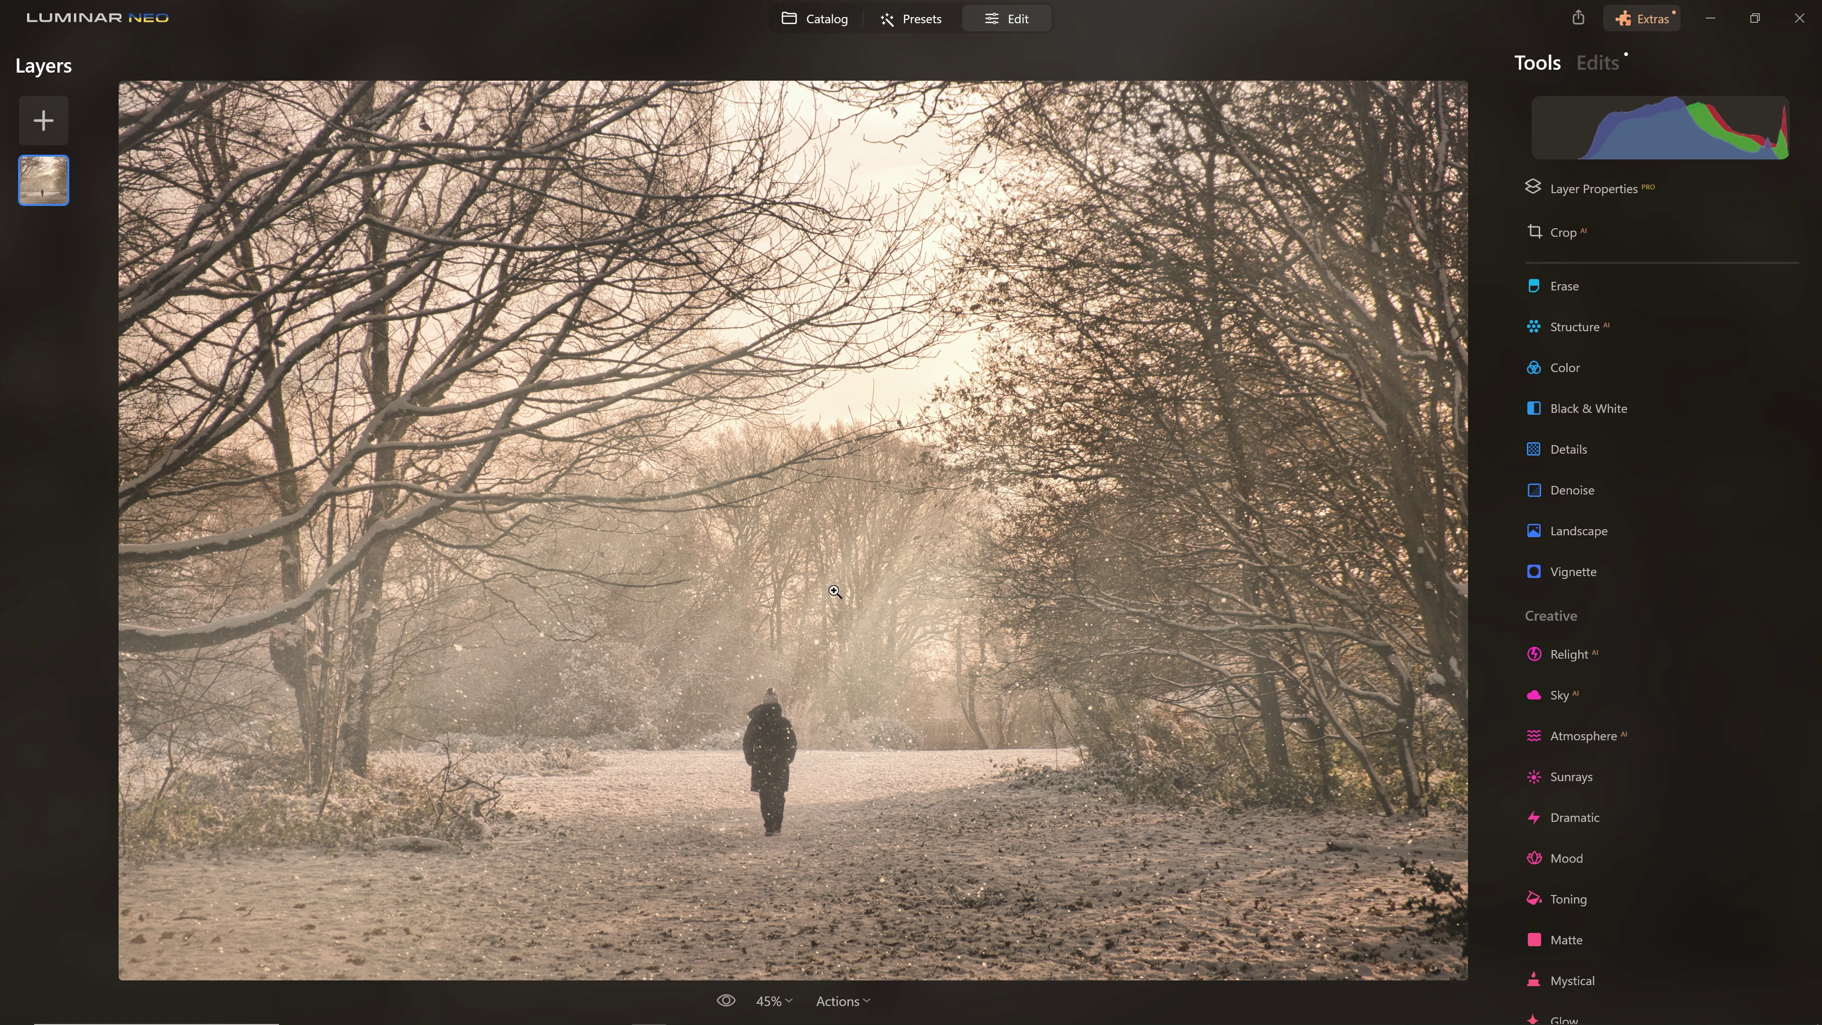
Add a dark vignette to the merged image with Amount -100 and Size 31.
click(1569, 572)
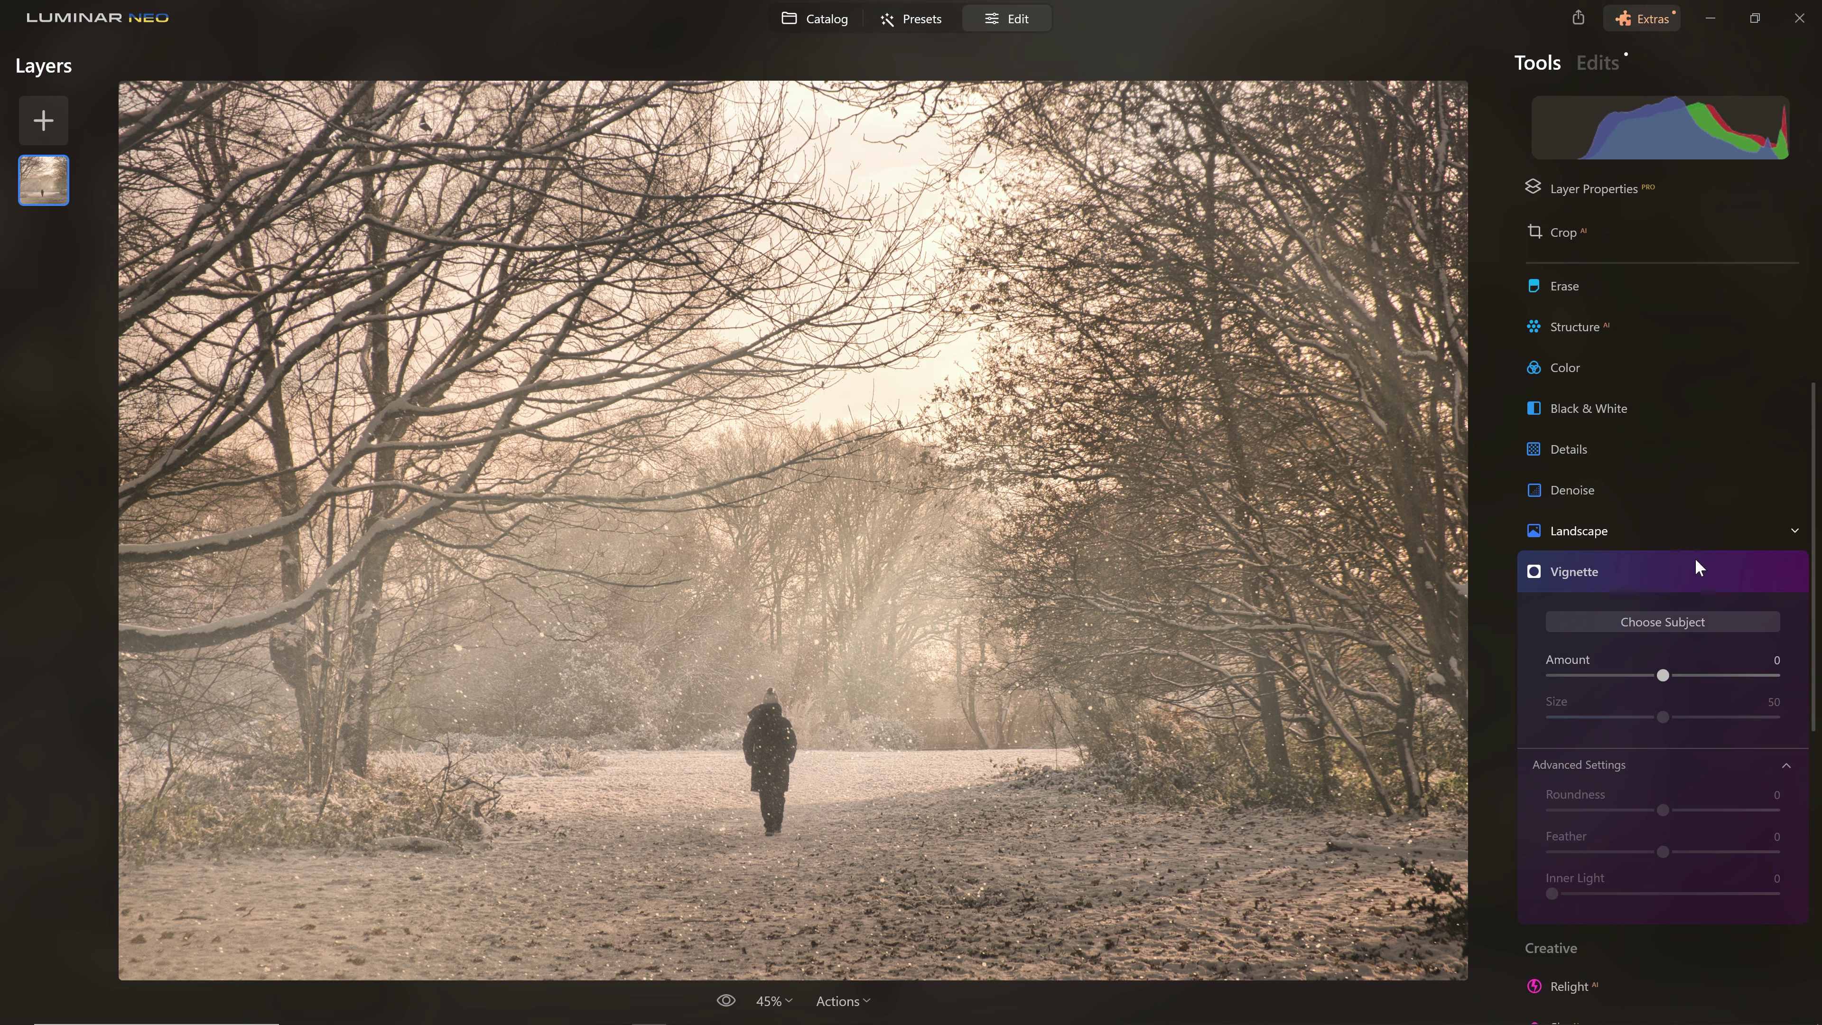
drag(1662, 447, 1537, 447)
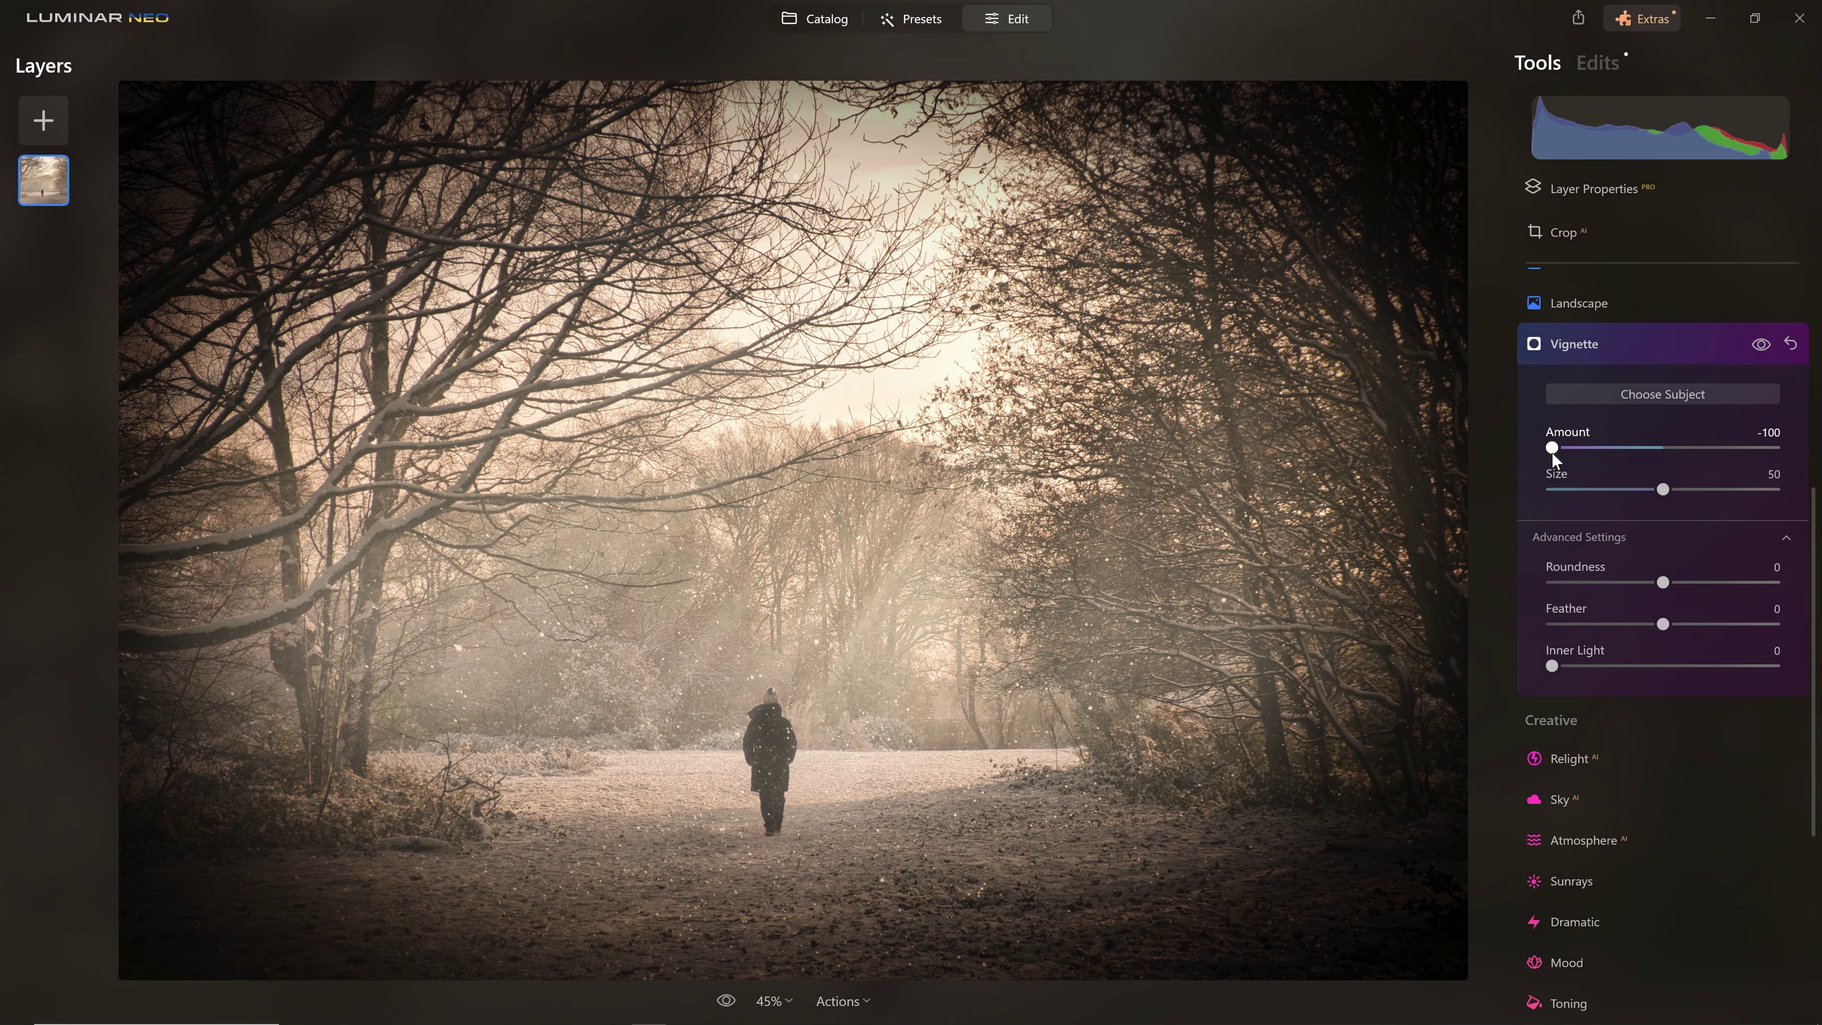
drag(1662, 490, 1621, 490)
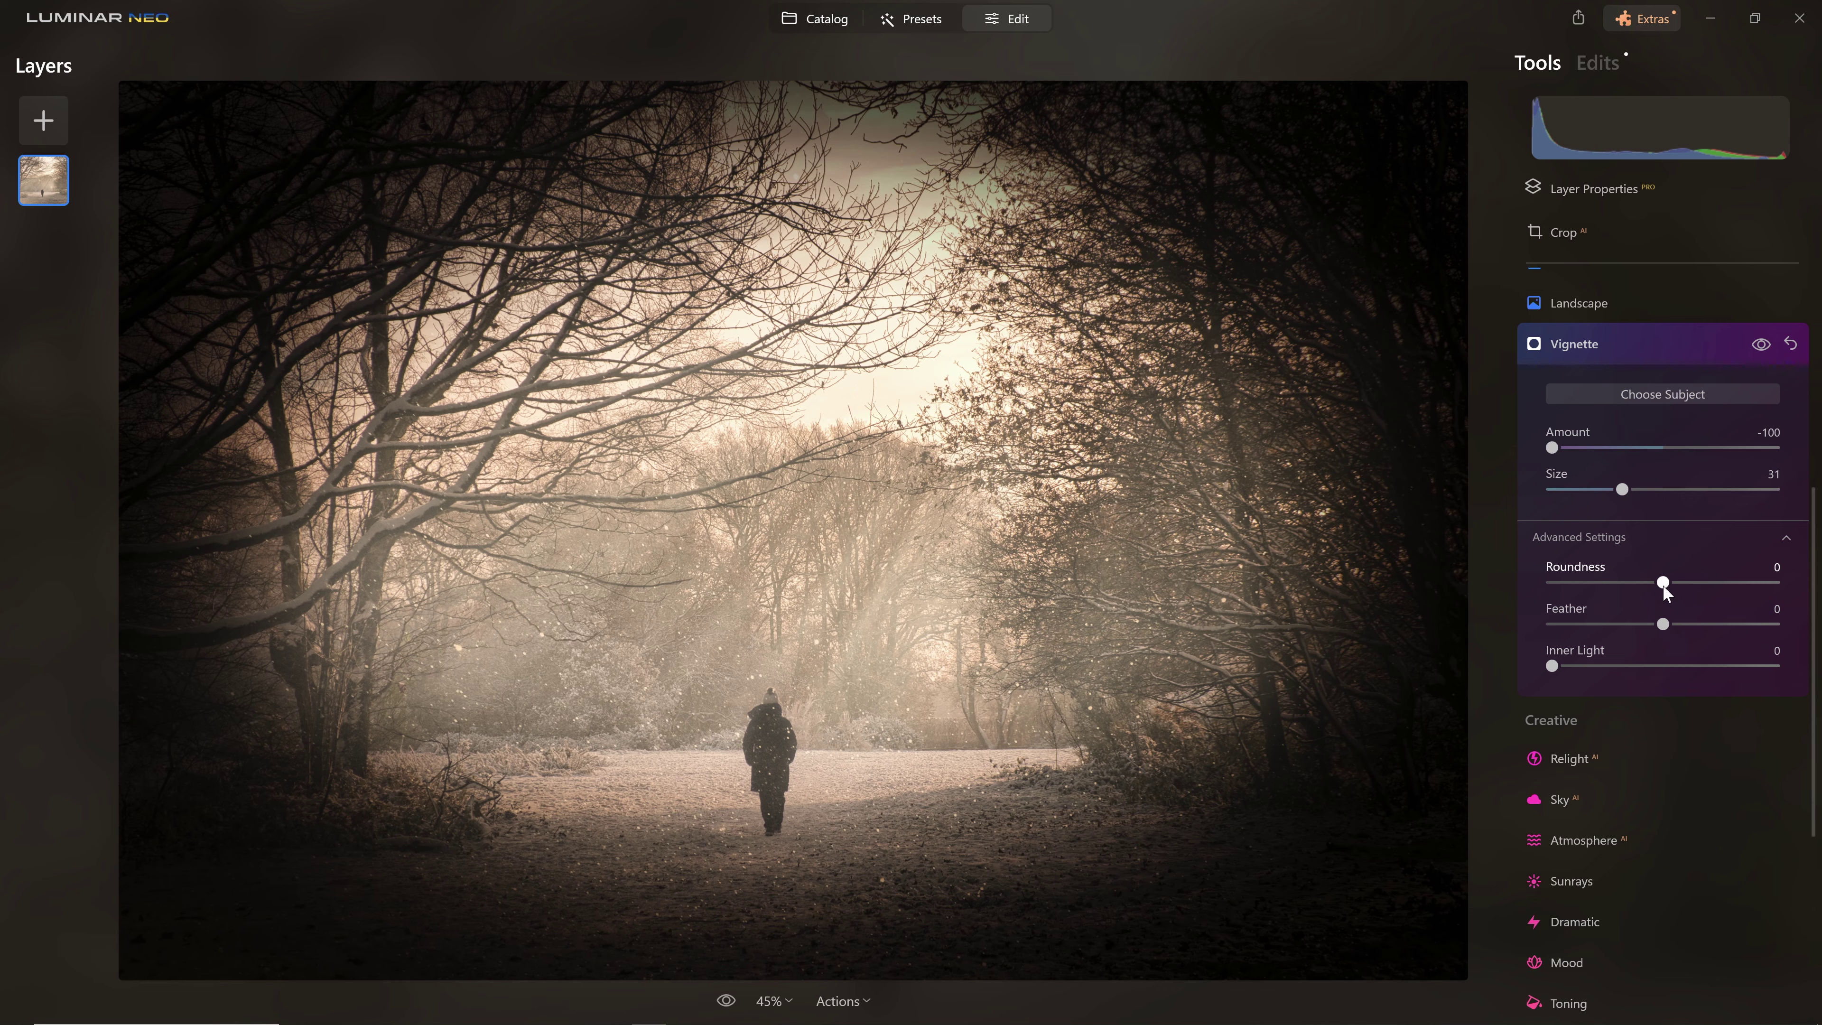
Shape the vignette with Roundness 100, Feather 12 and Inner Light 5, trying Roundness -100 and Feather 100 along the way.
drag(1661, 582, 1543, 582)
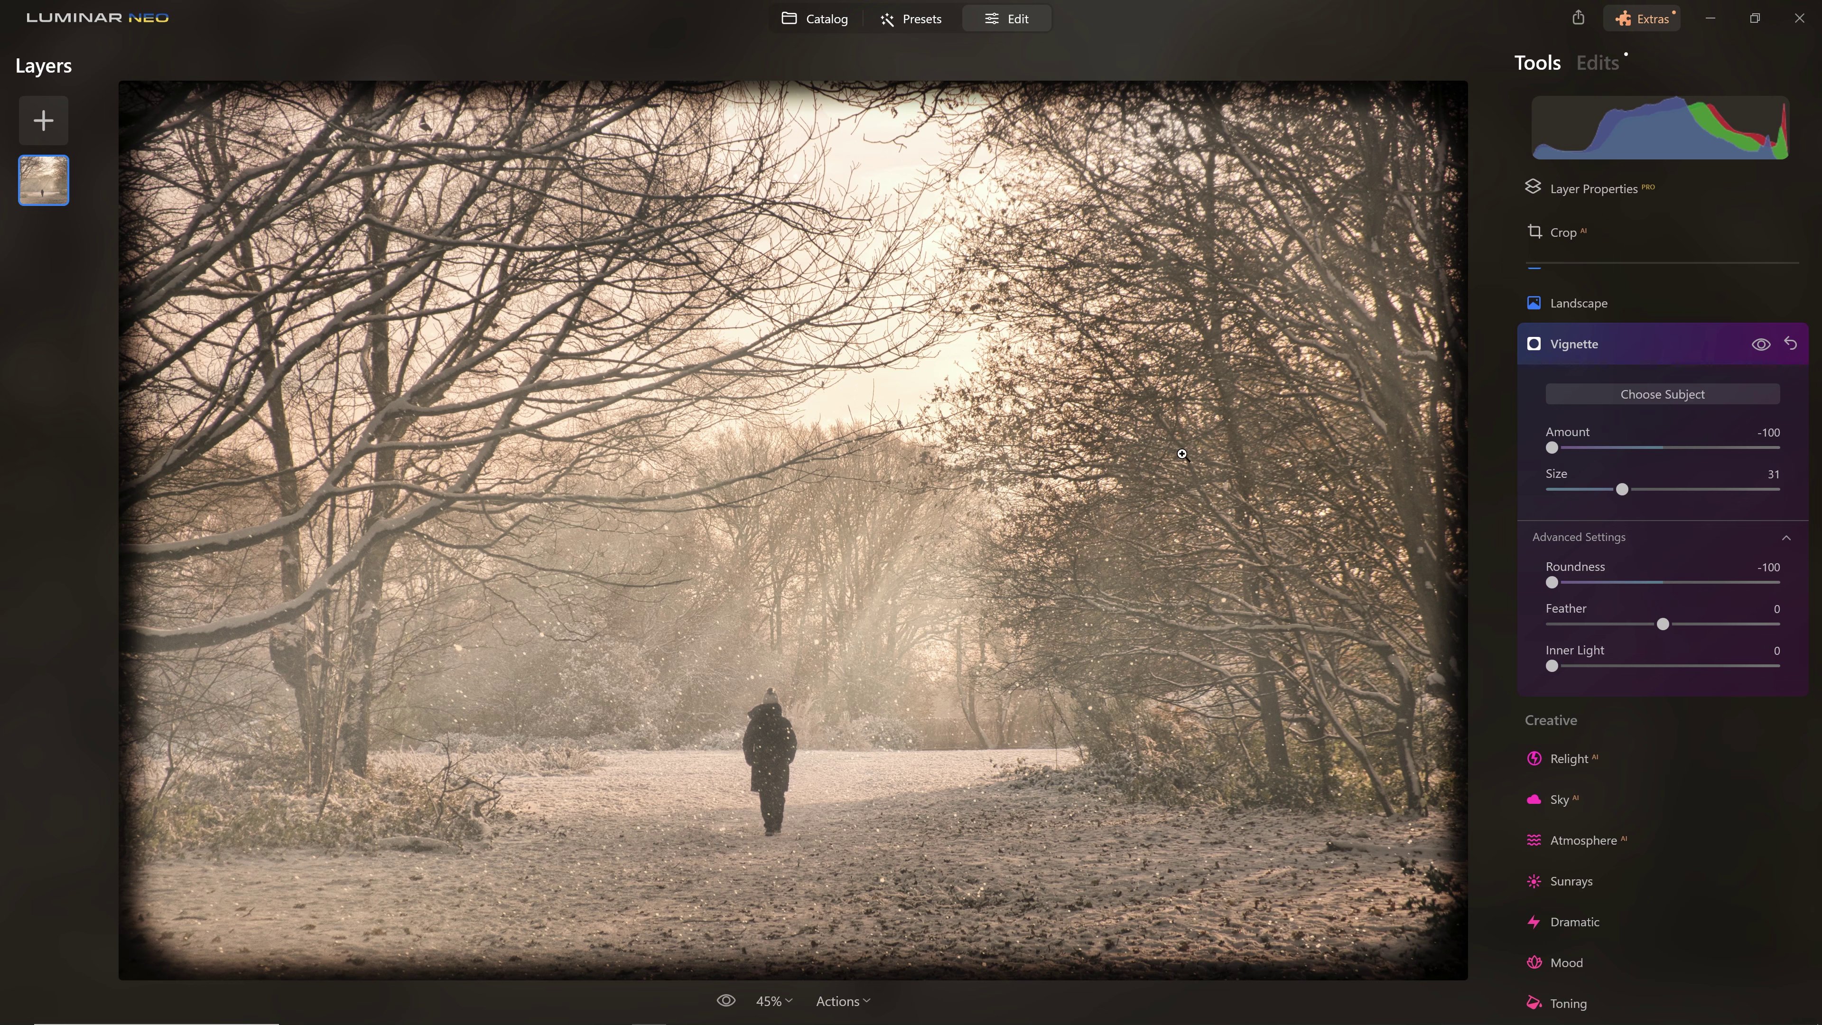
drag(1551, 582, 1789, 594)
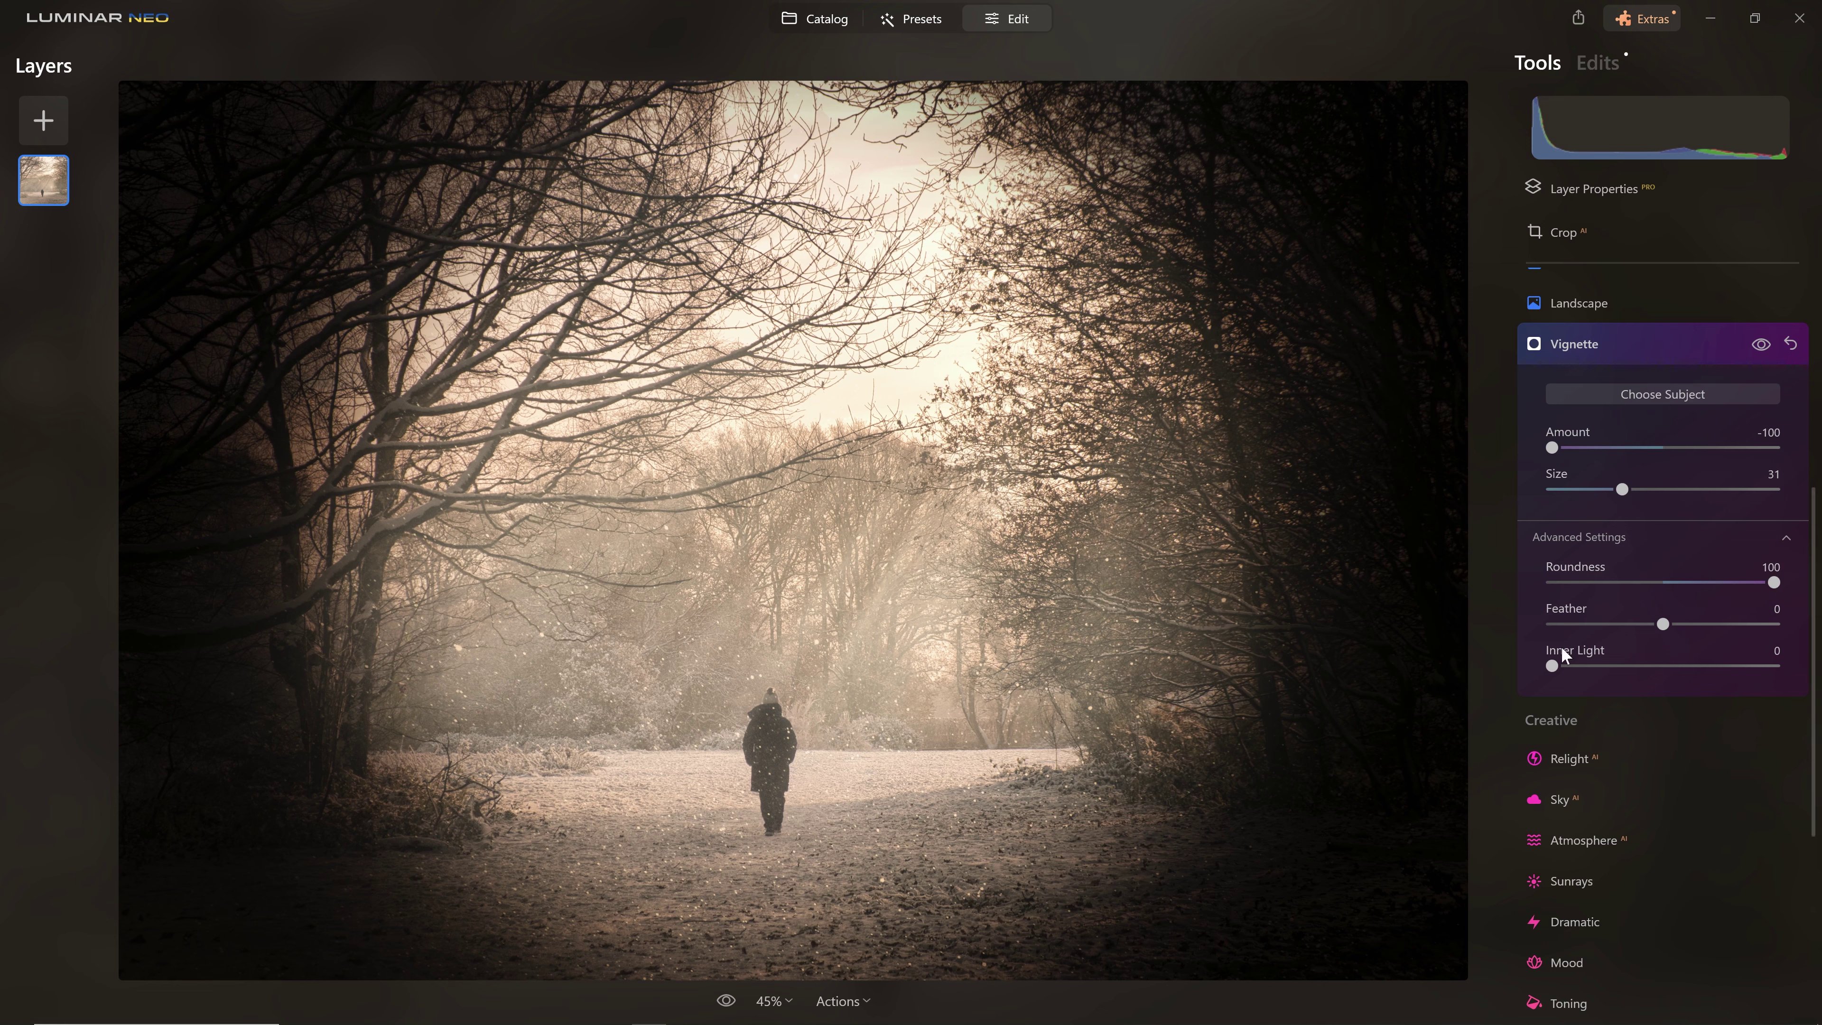
drag(1663, 623, 1796, 633)
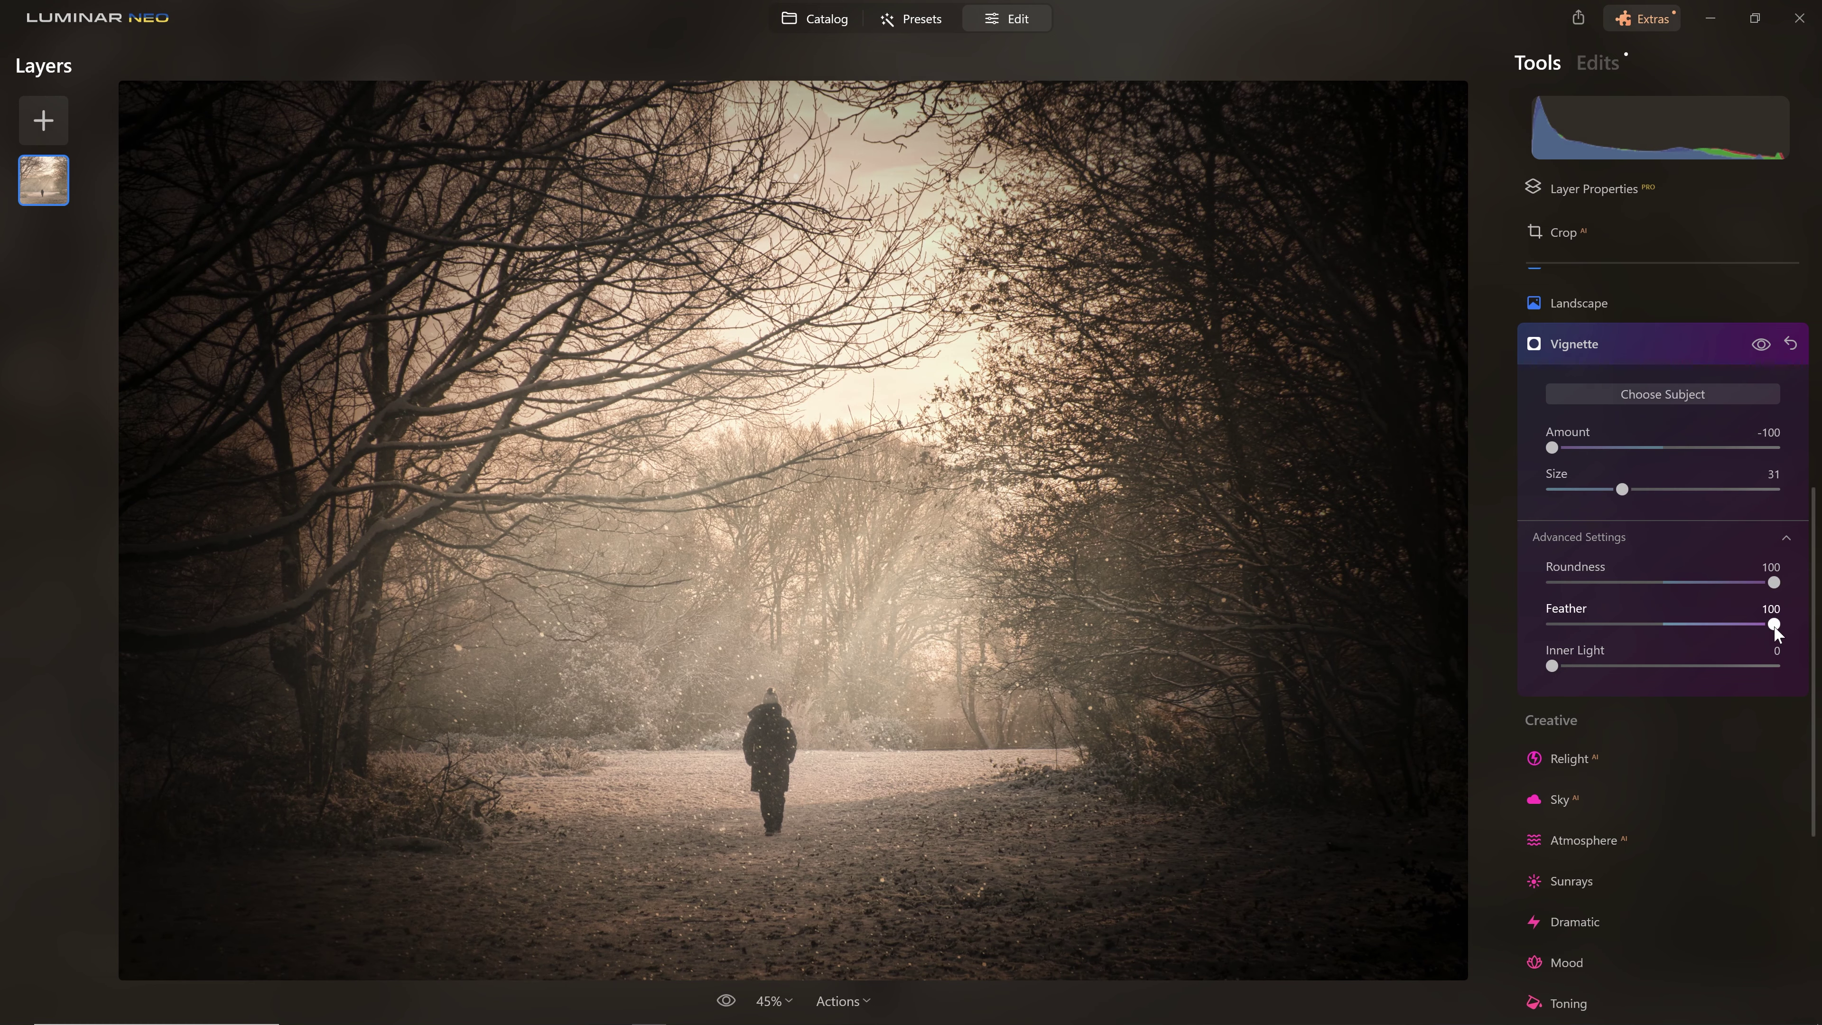
drag(1747, 628, 1659, 608)
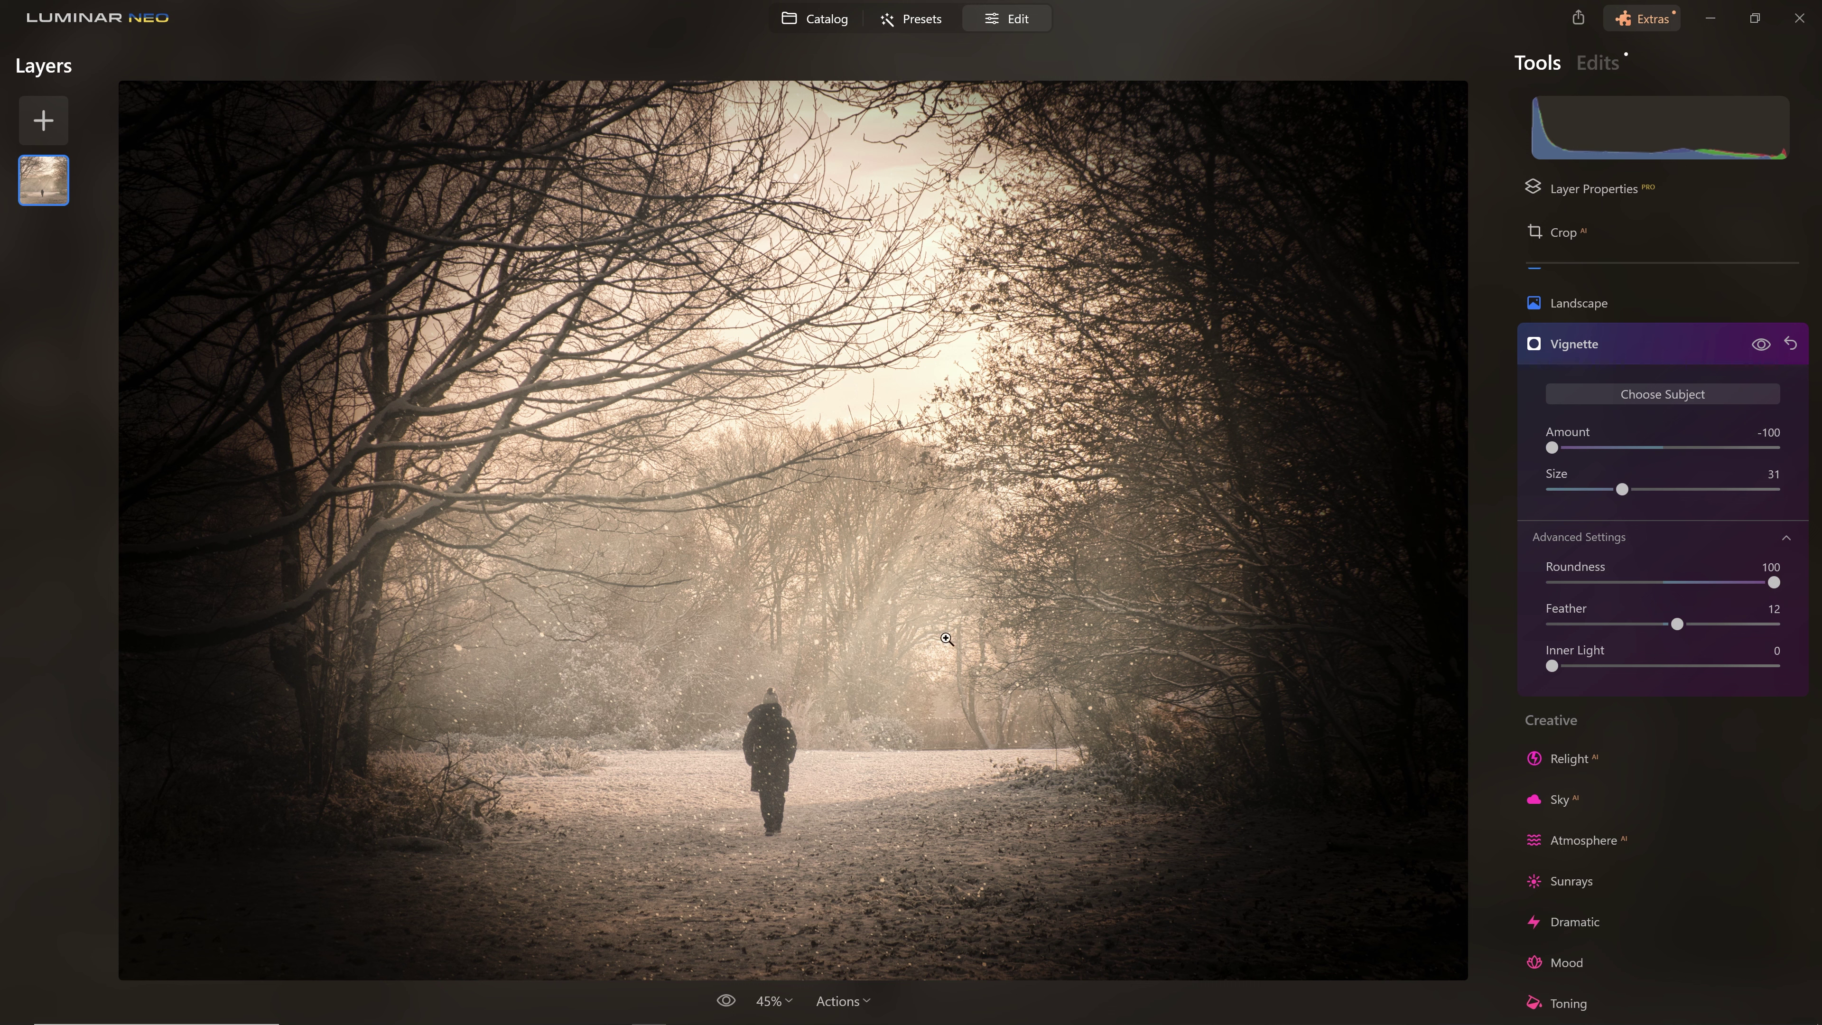
mouse_move(1554, 665)
mouse_down()
mouse_move(1685, 678)
mouse_move(1540, 685)
mouse_move(1565, 670)
mouse_up()
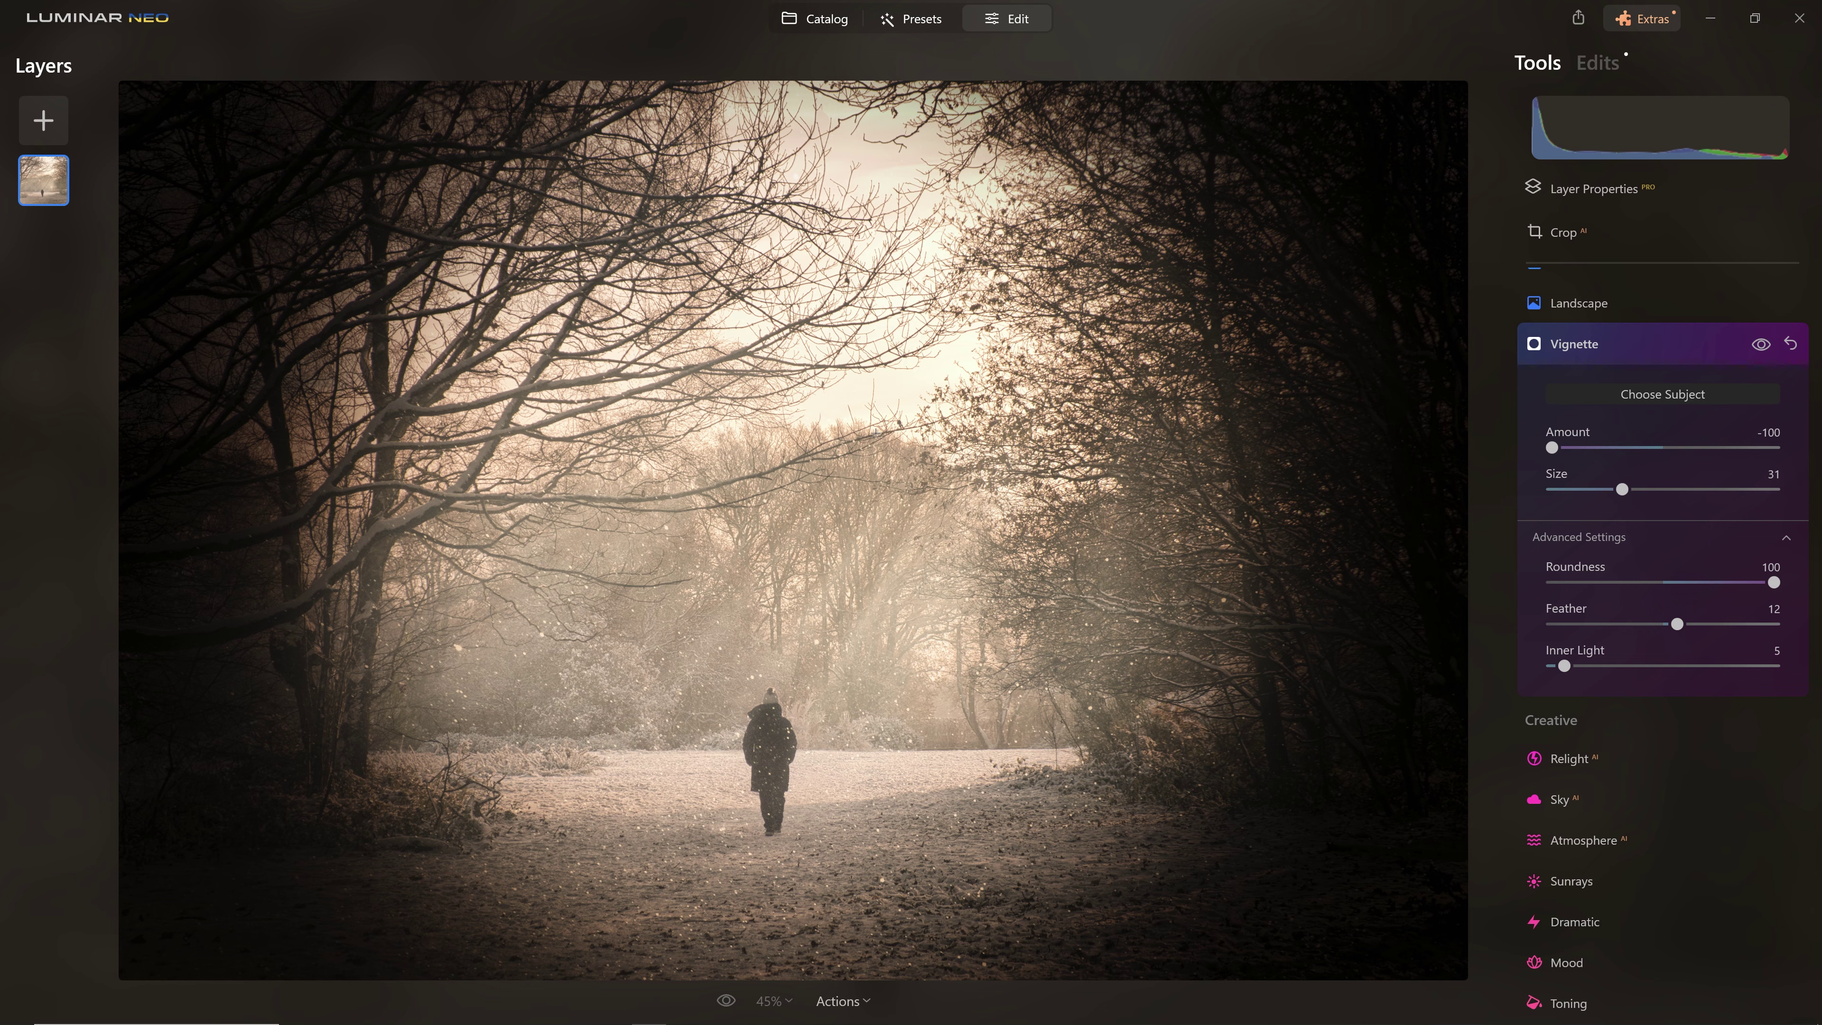
Try placing the vignette's subject point at several spots among the trees on both sides of the path.
click(1340, 249)
click(320, 177)
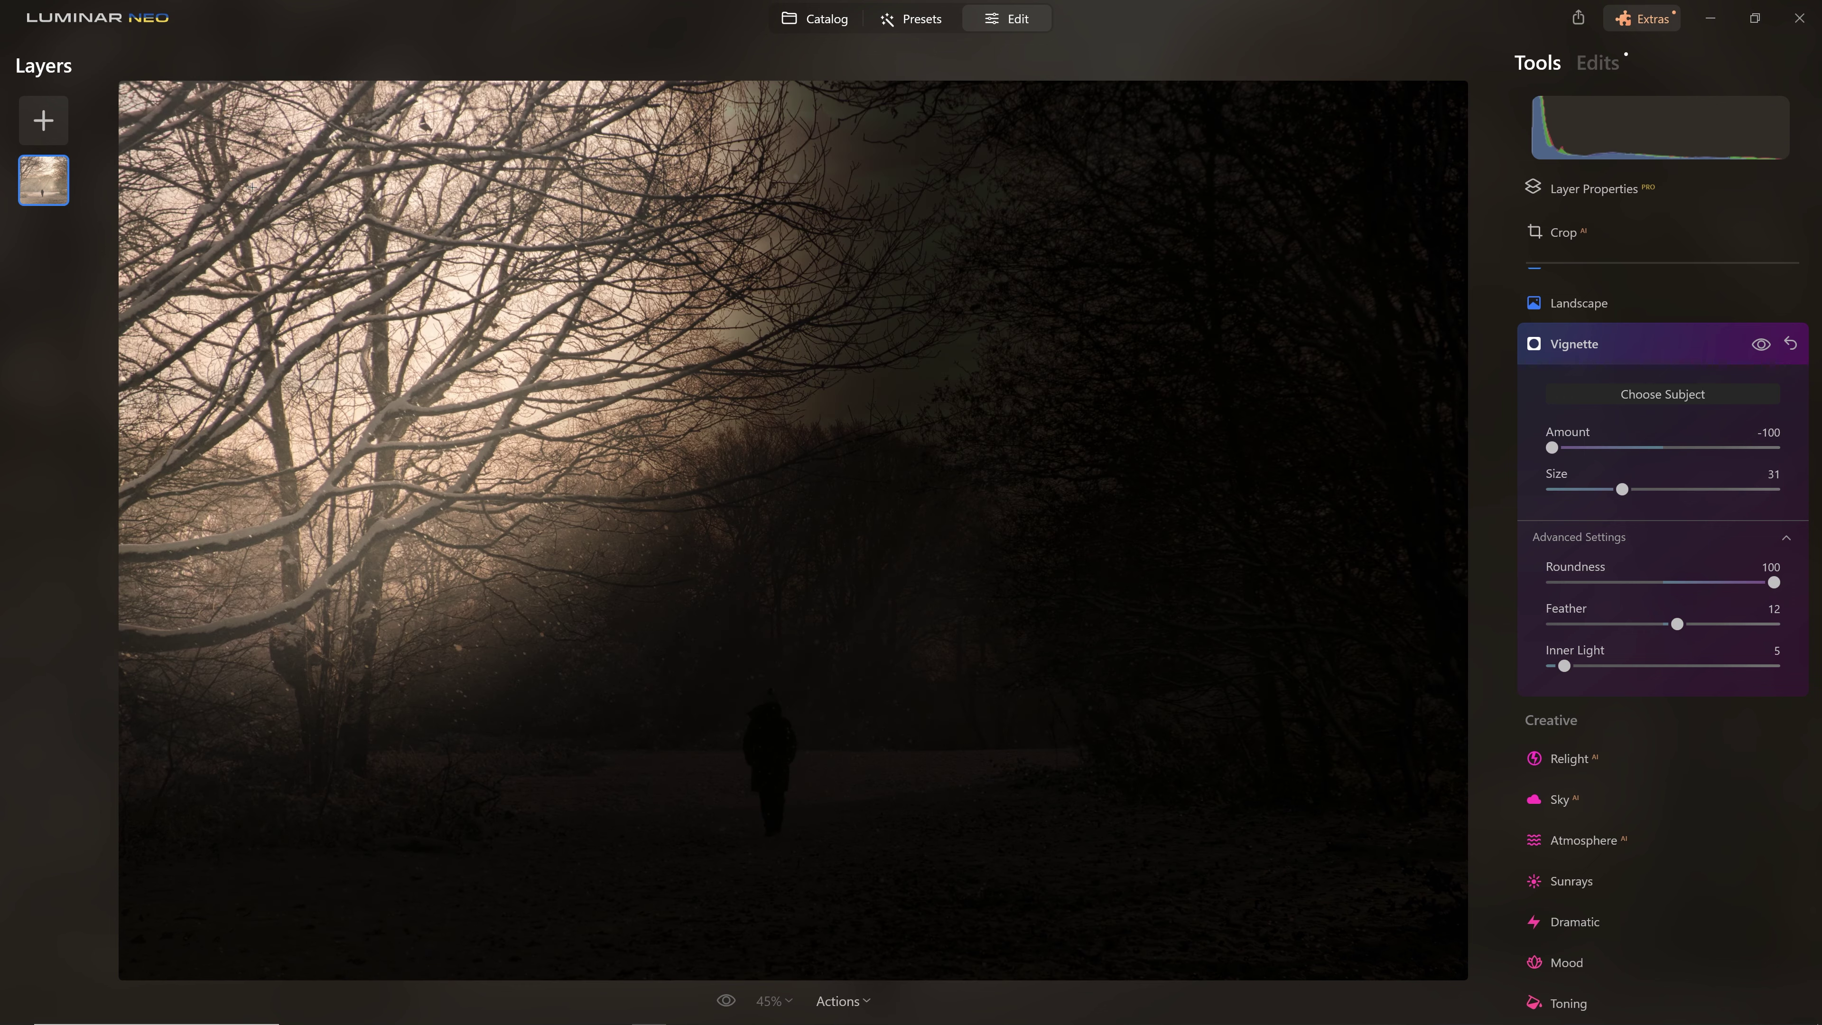
click(543, 524)
click(1026, 269)
click(1224, 459)
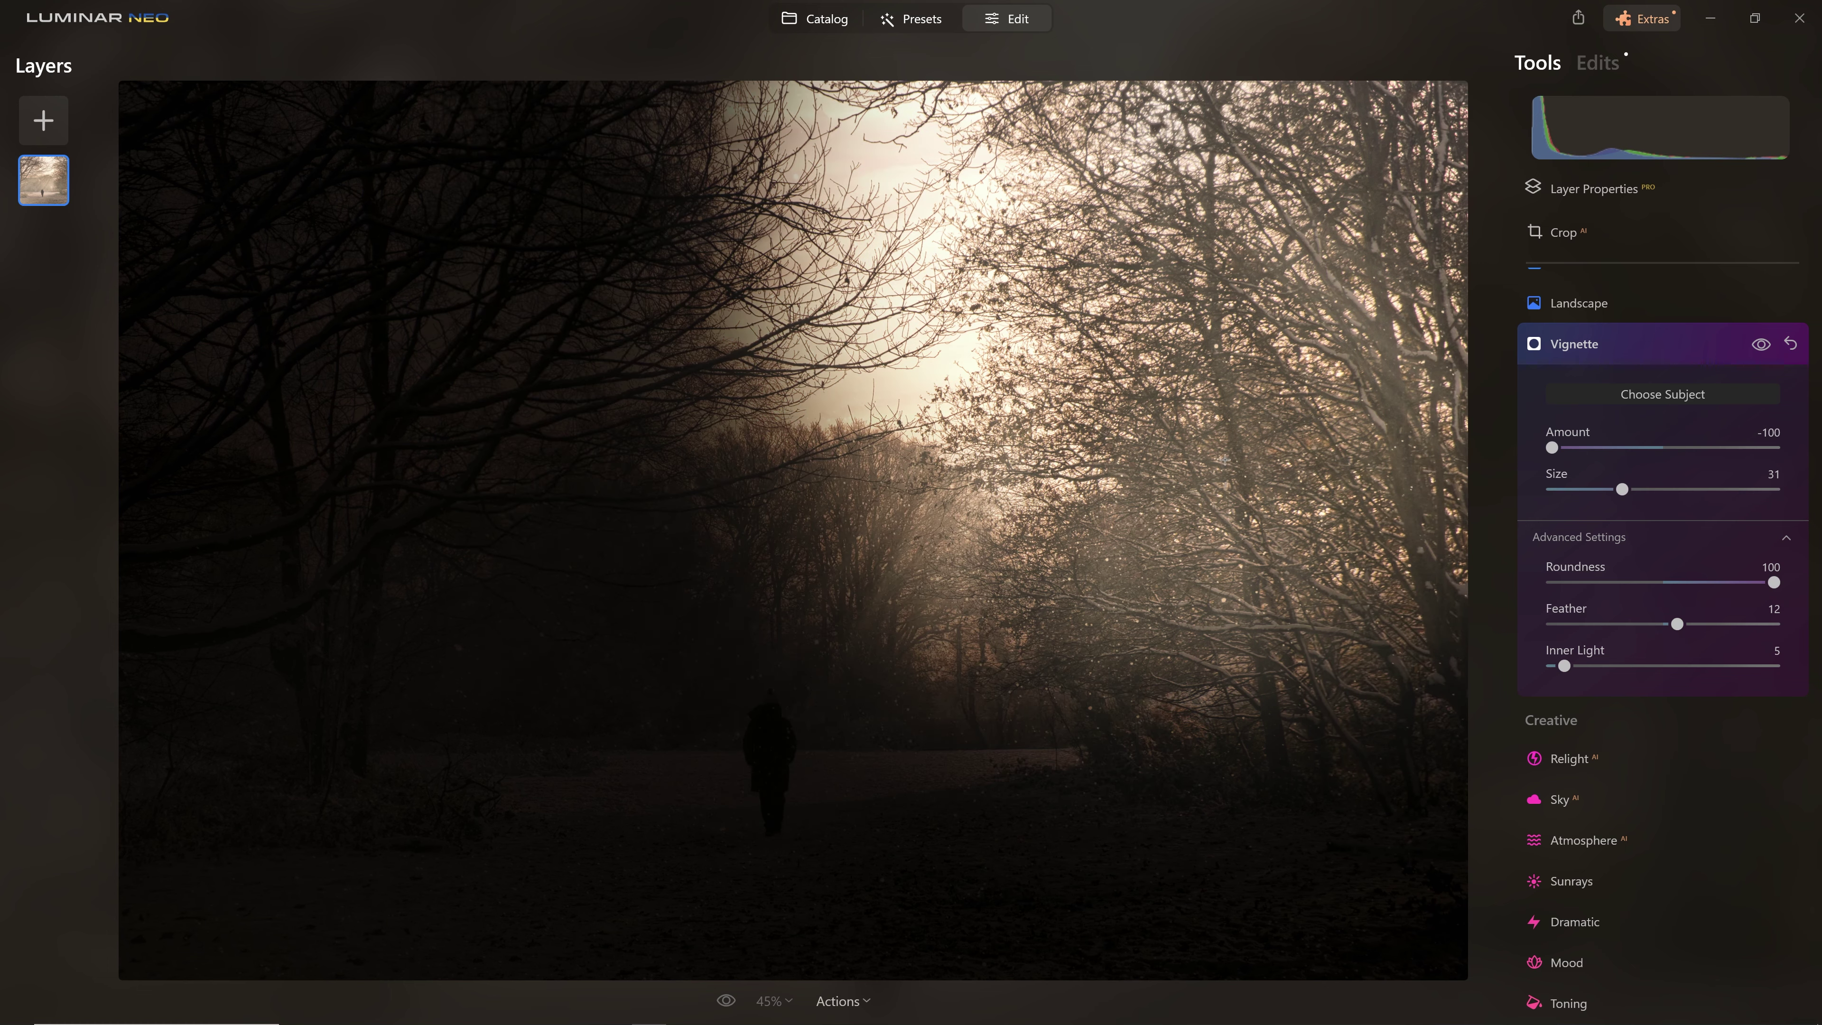
Centre the vignette on the walking figure and soften its Amount to -48.
click(874, 627)
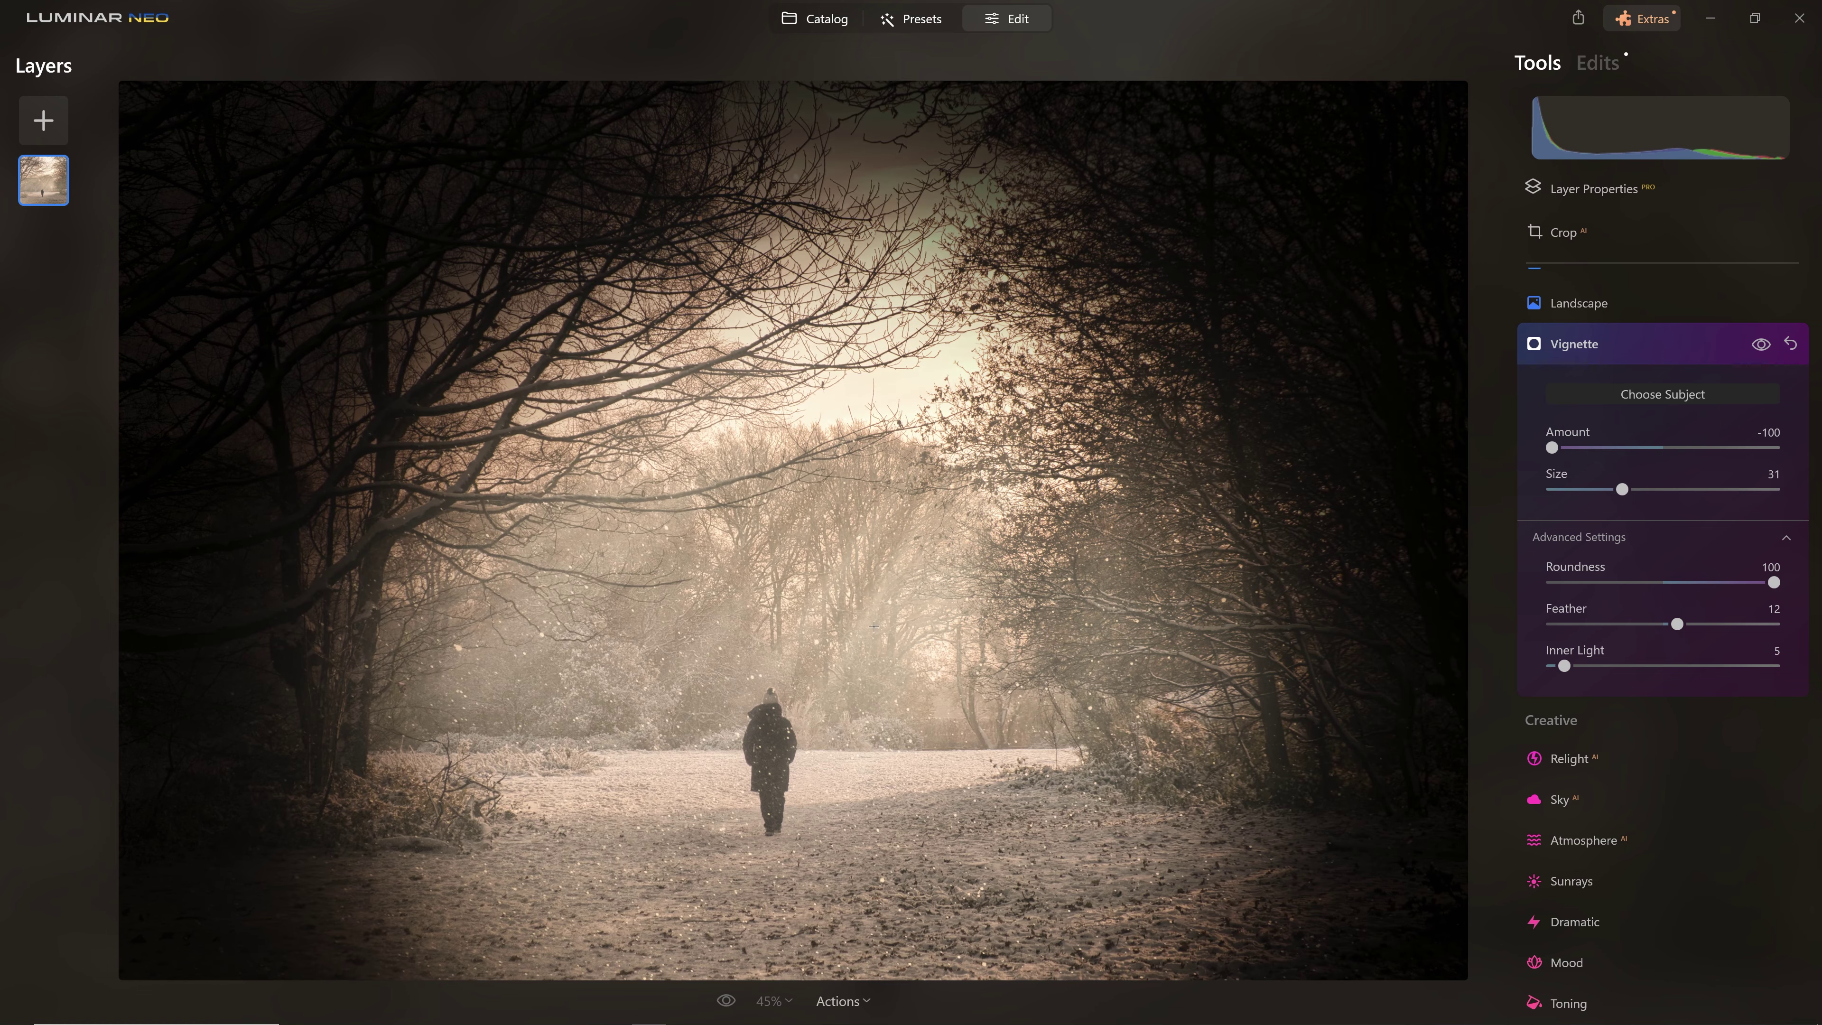
click(774, 552)
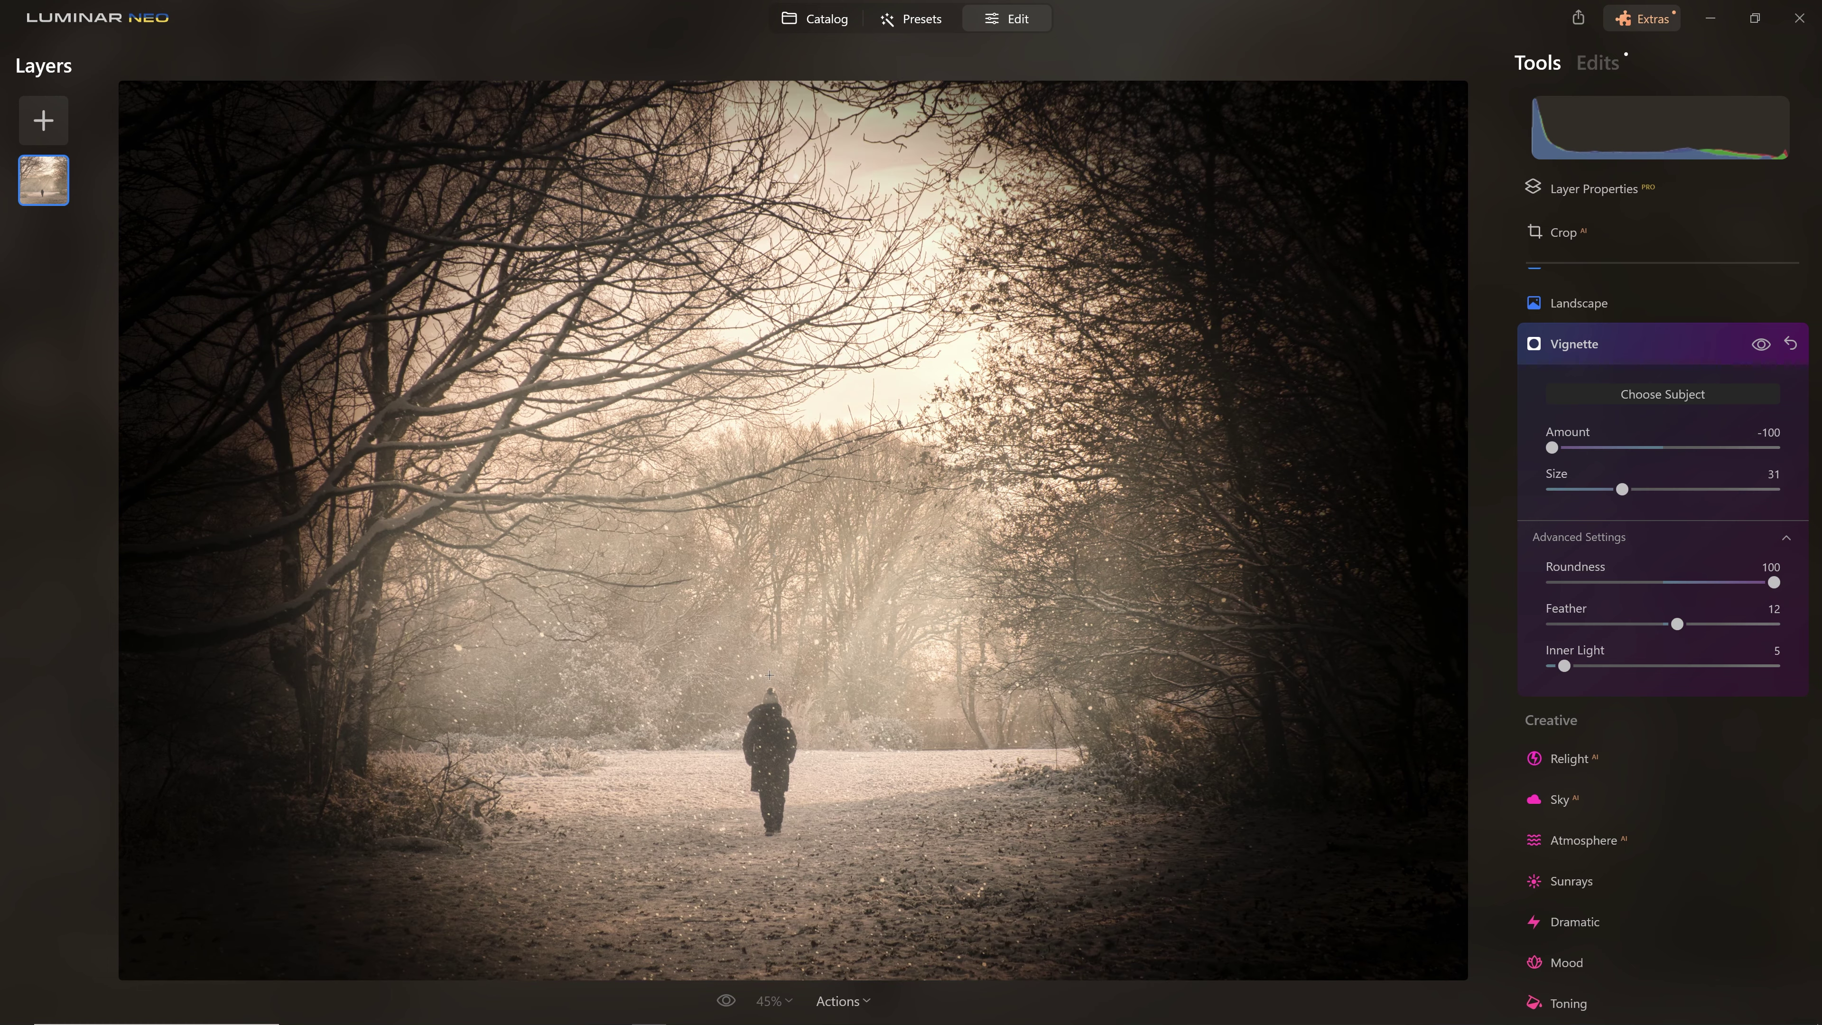
click(746, 694)
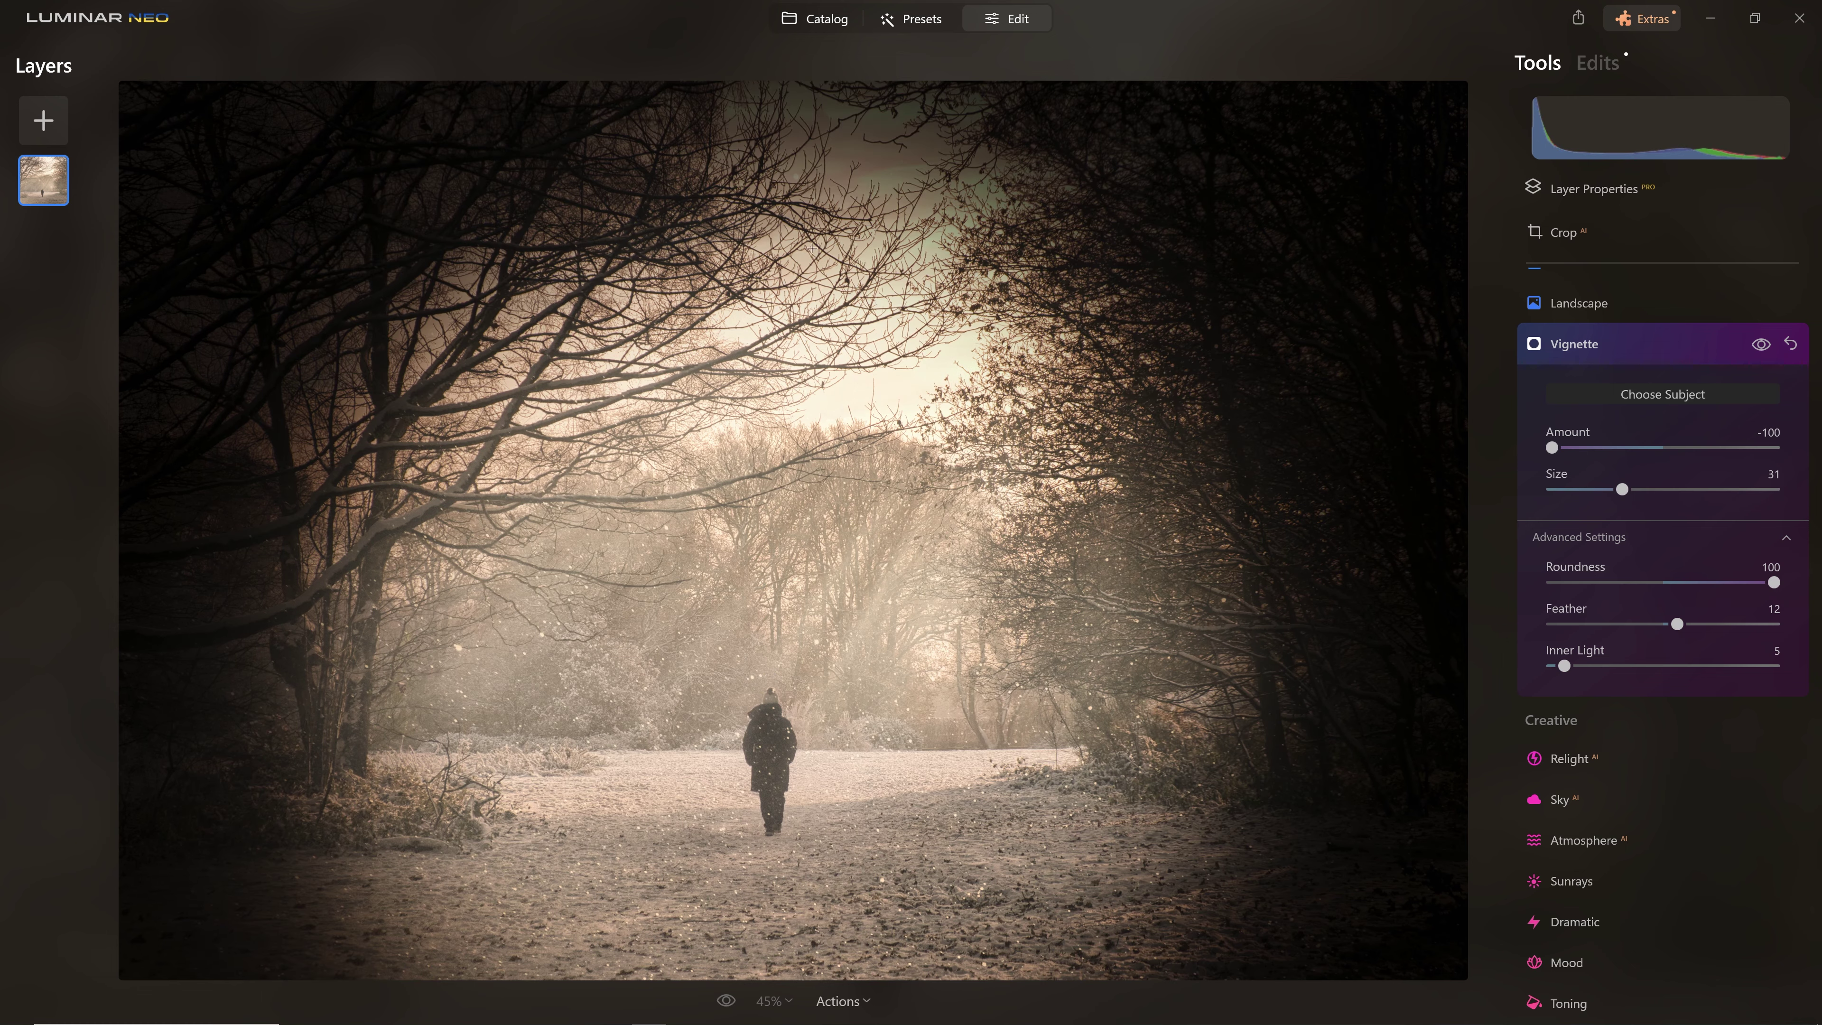
click(785, 733)
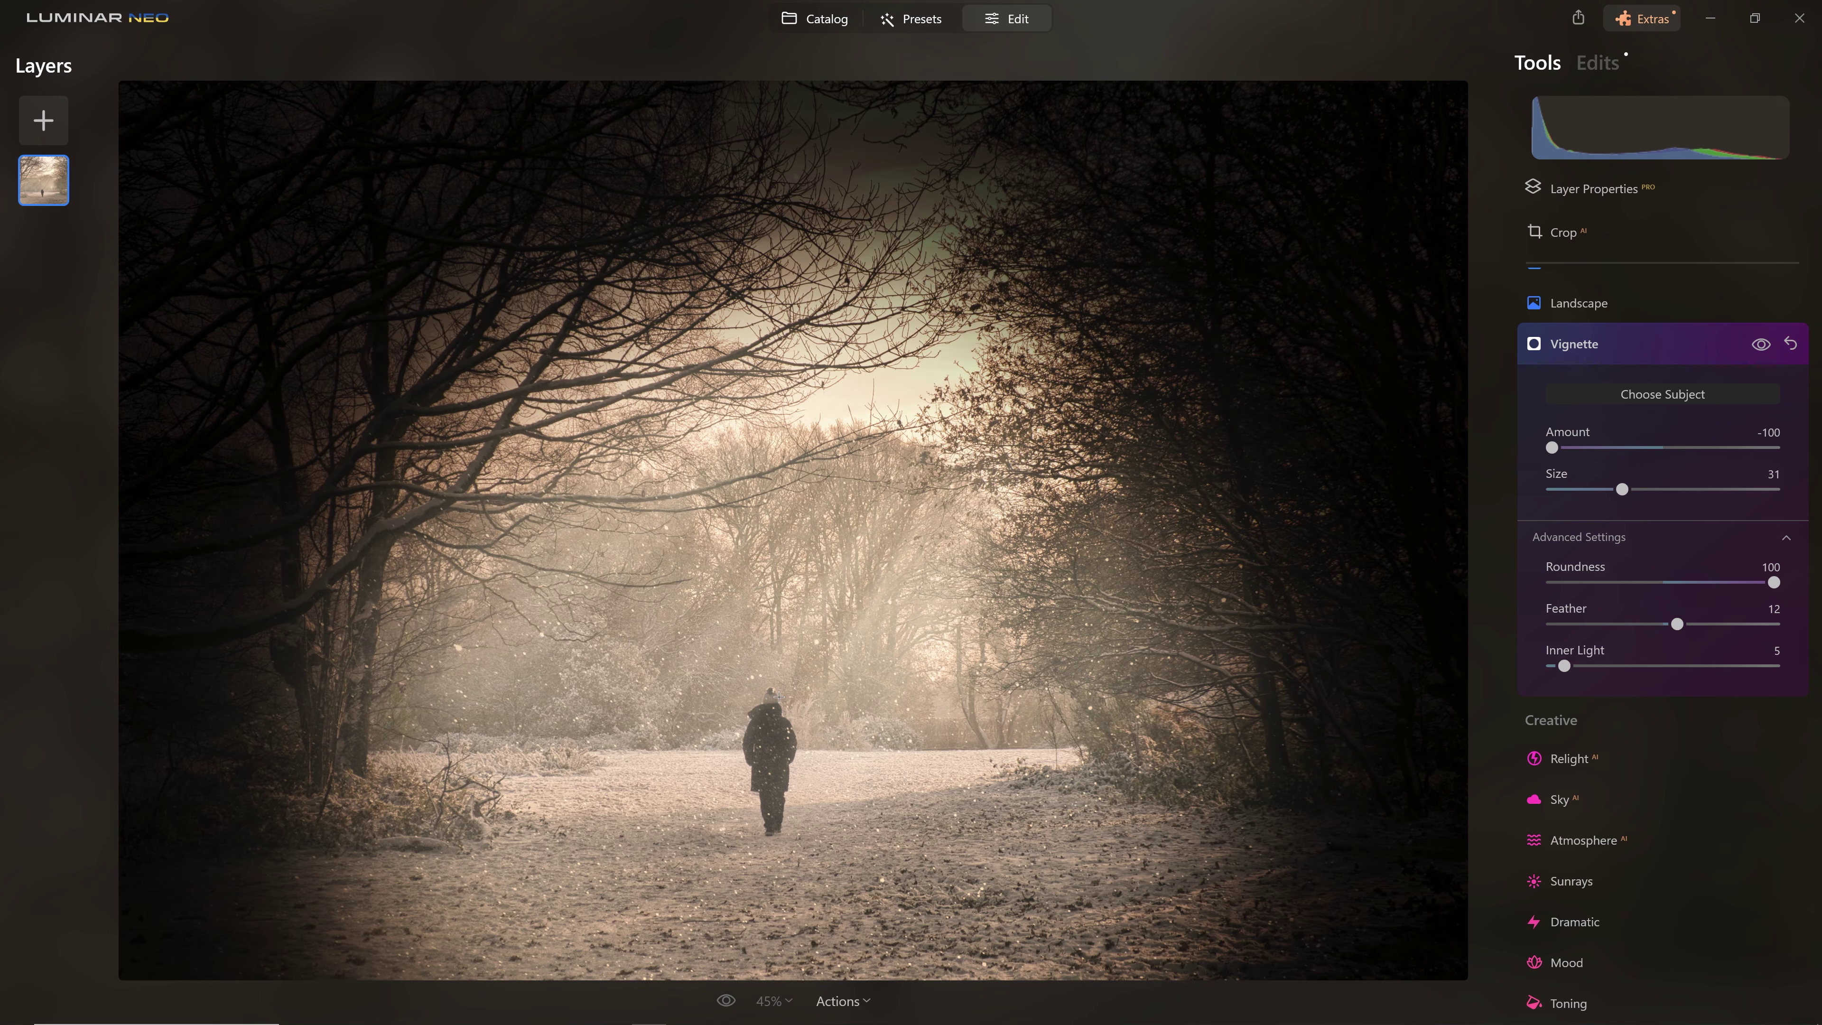
click(780, 685)
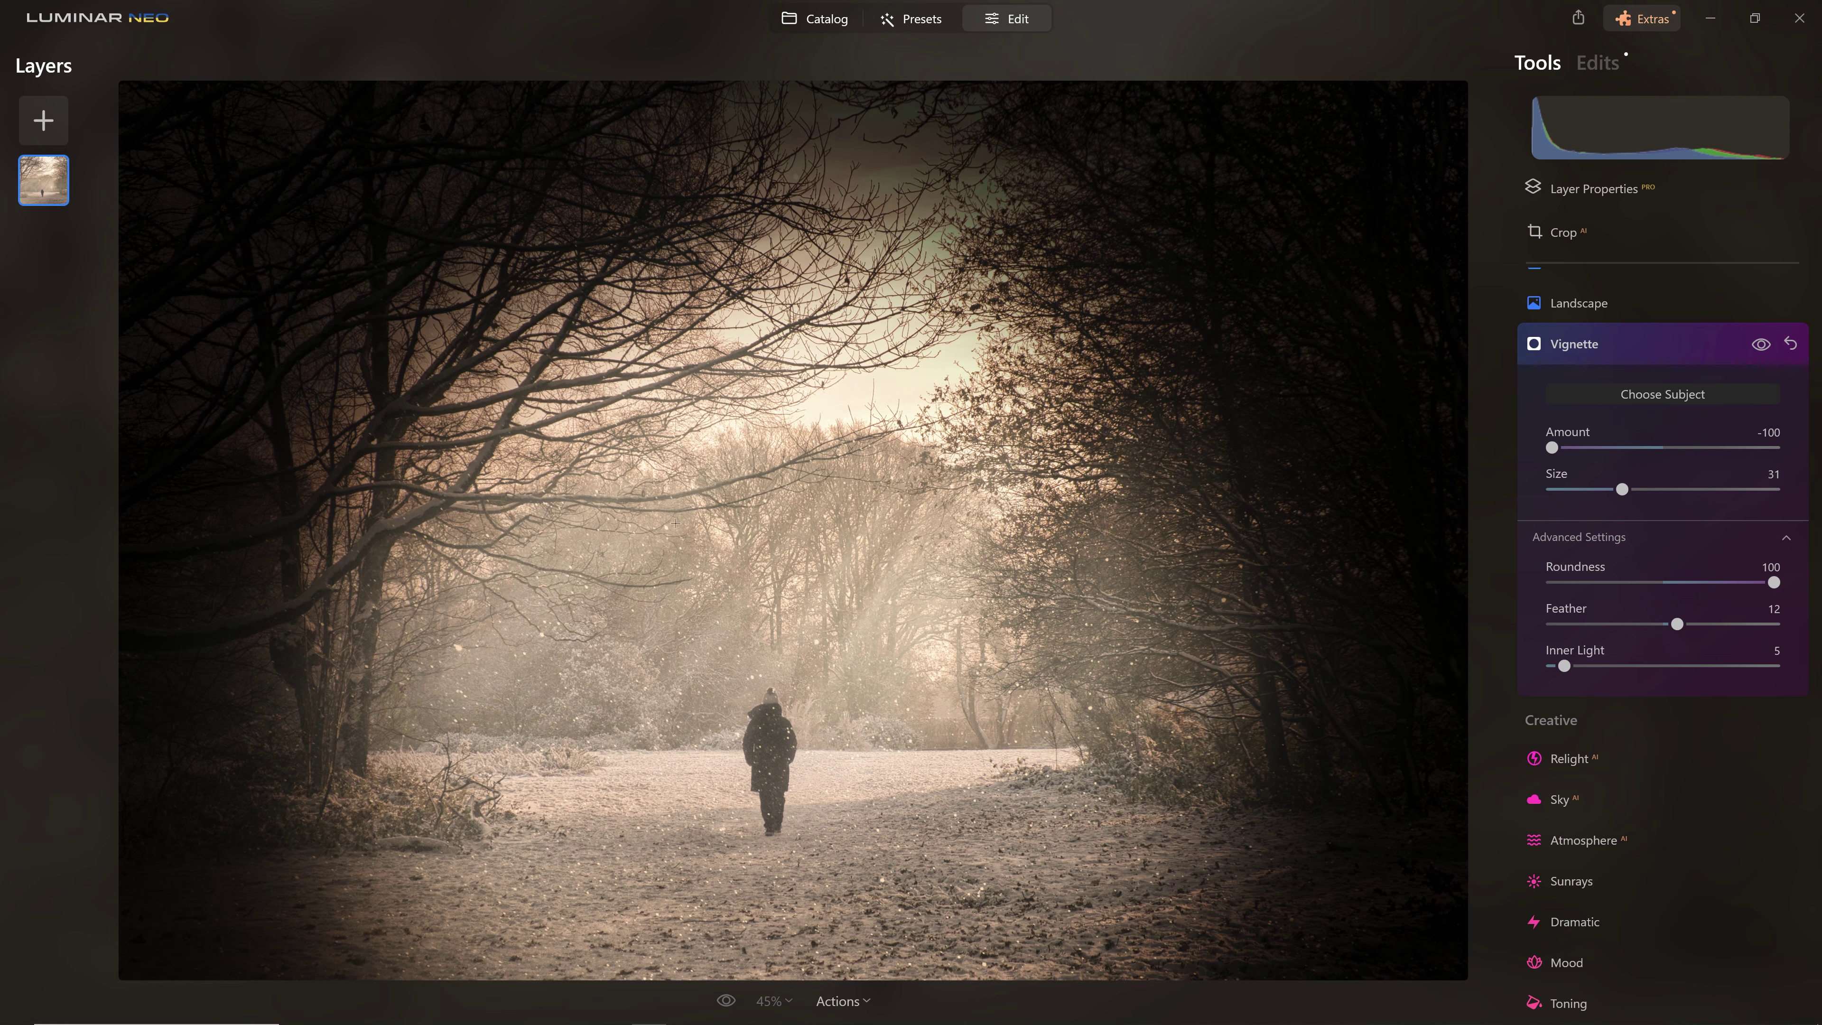
drag(1552, 448, 1608, 456)
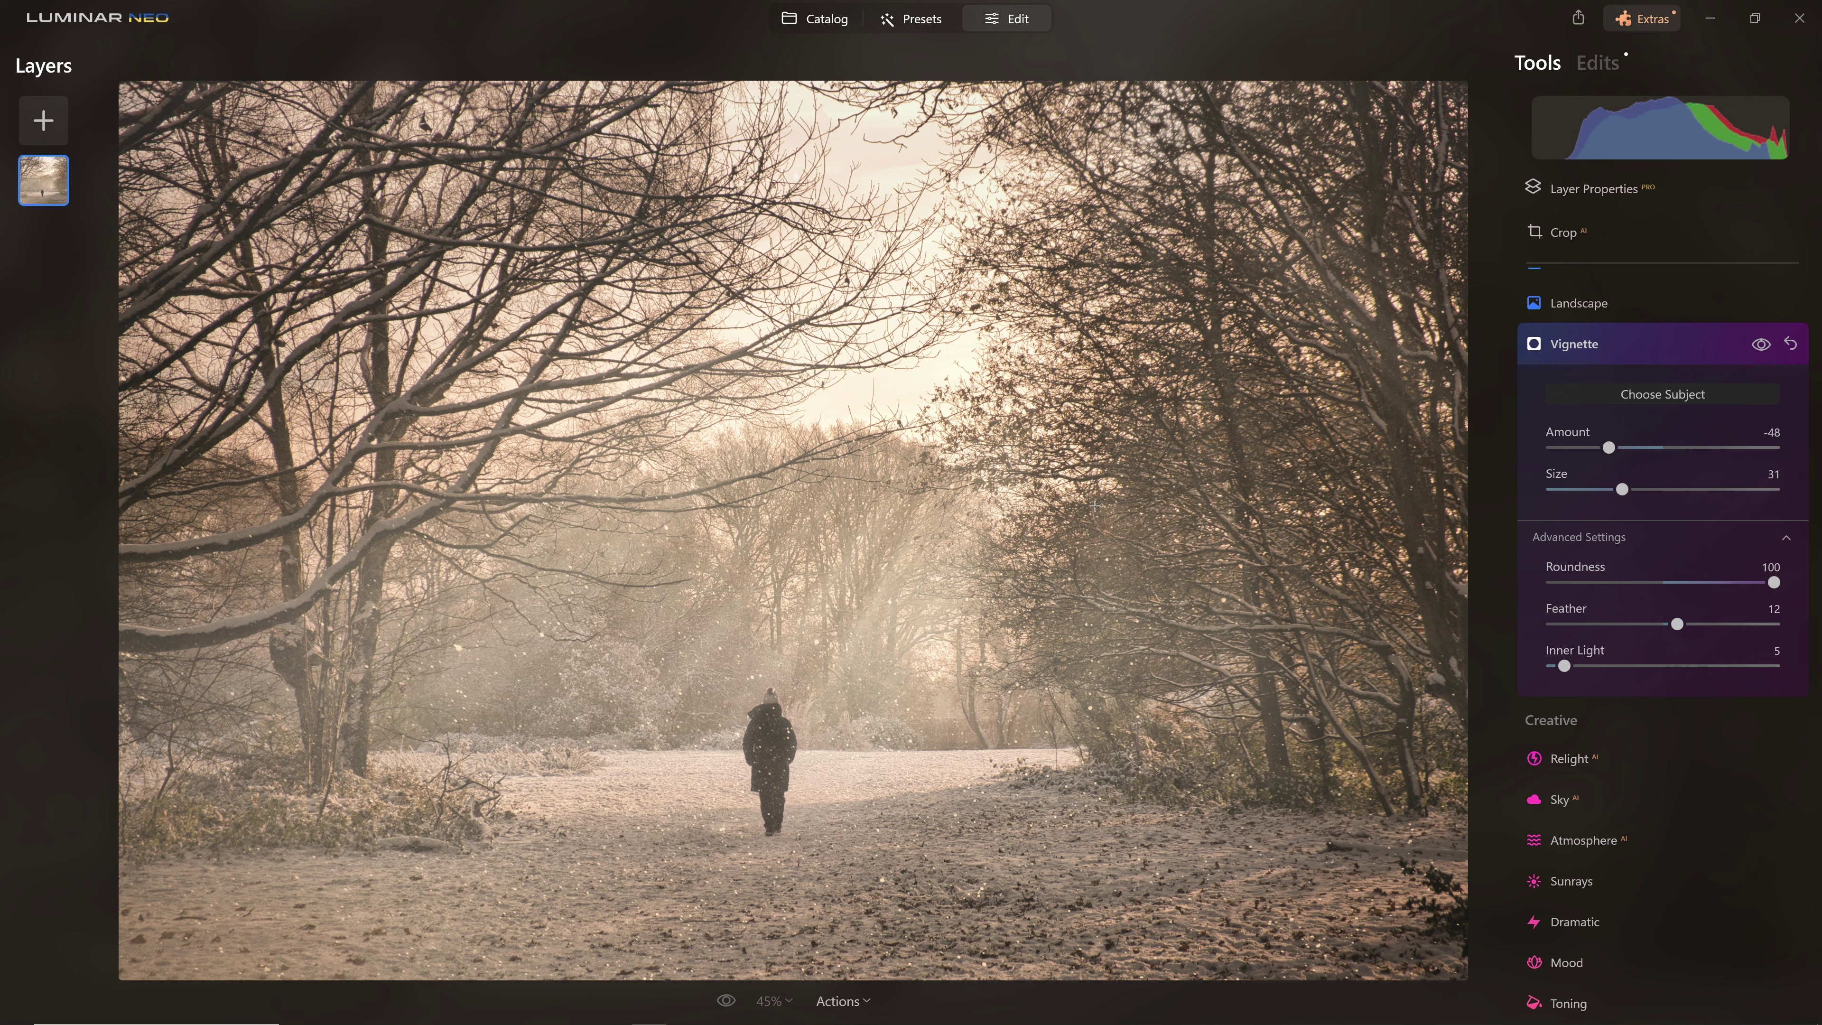
Start a second, separate vignette with Amount -100, Size 61 and Roundness 100.
click(1600, 345)
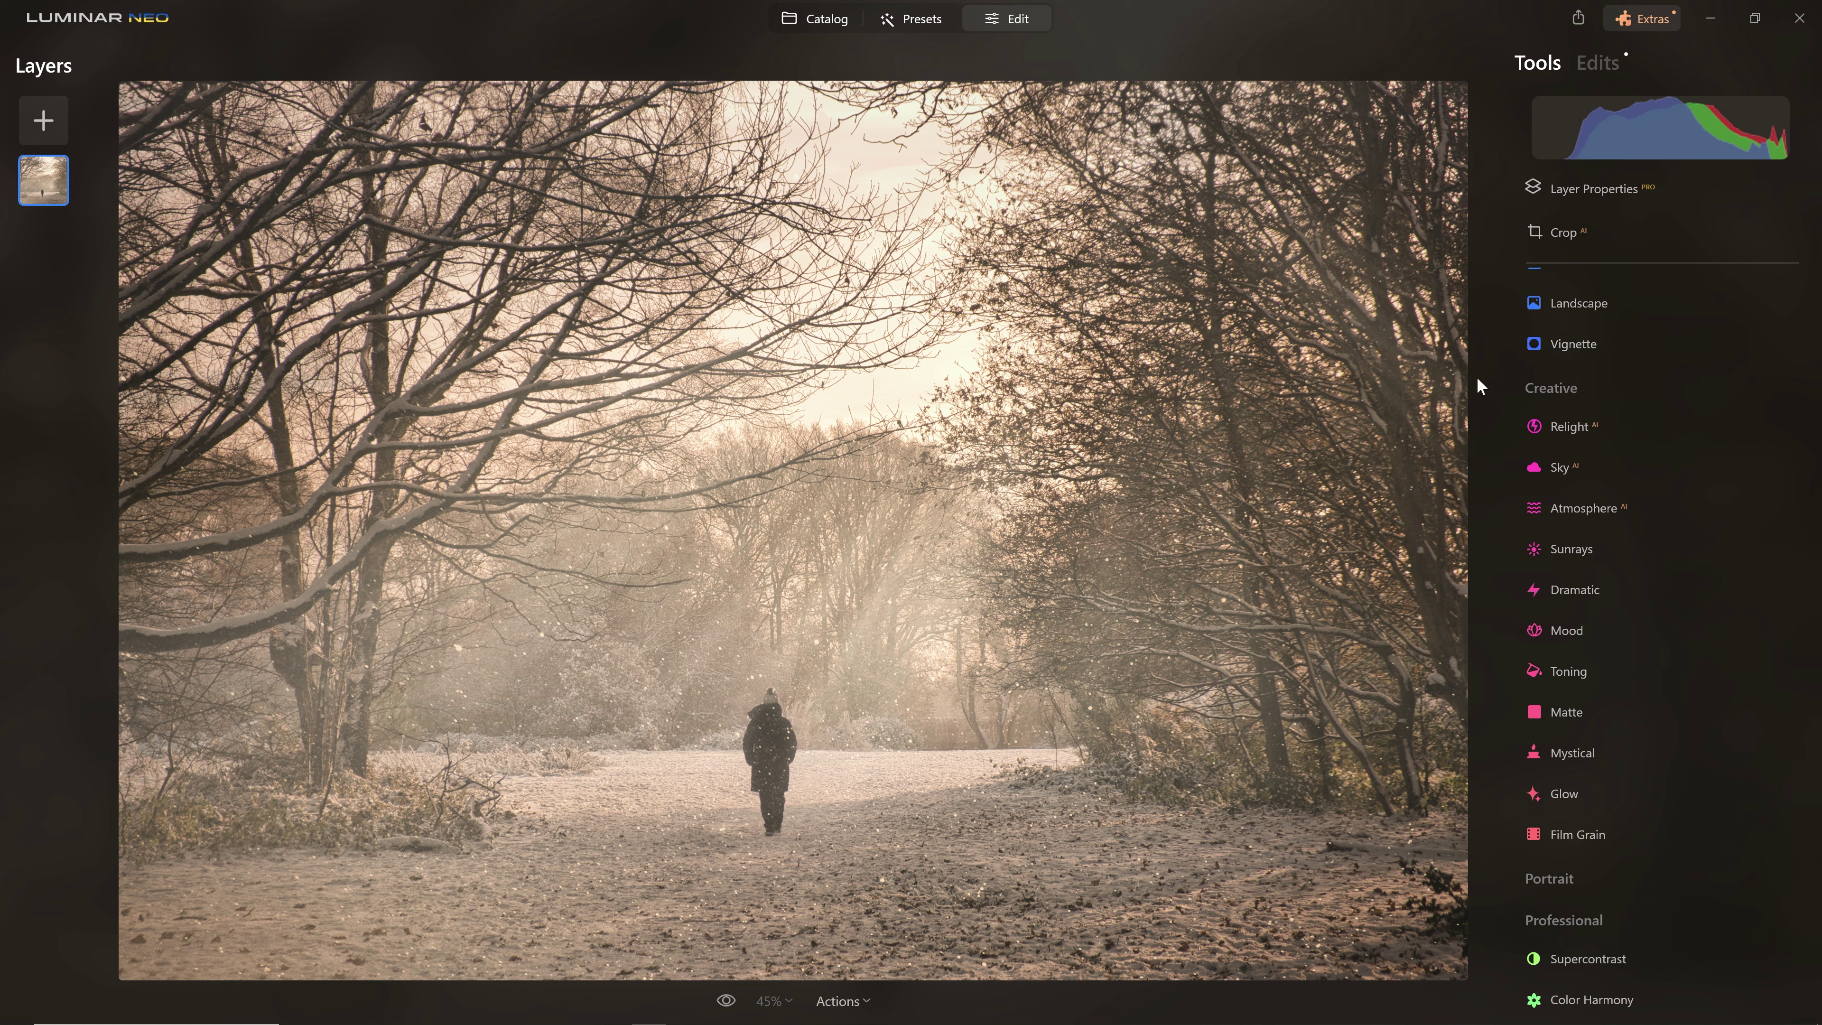
click(1567, 352)
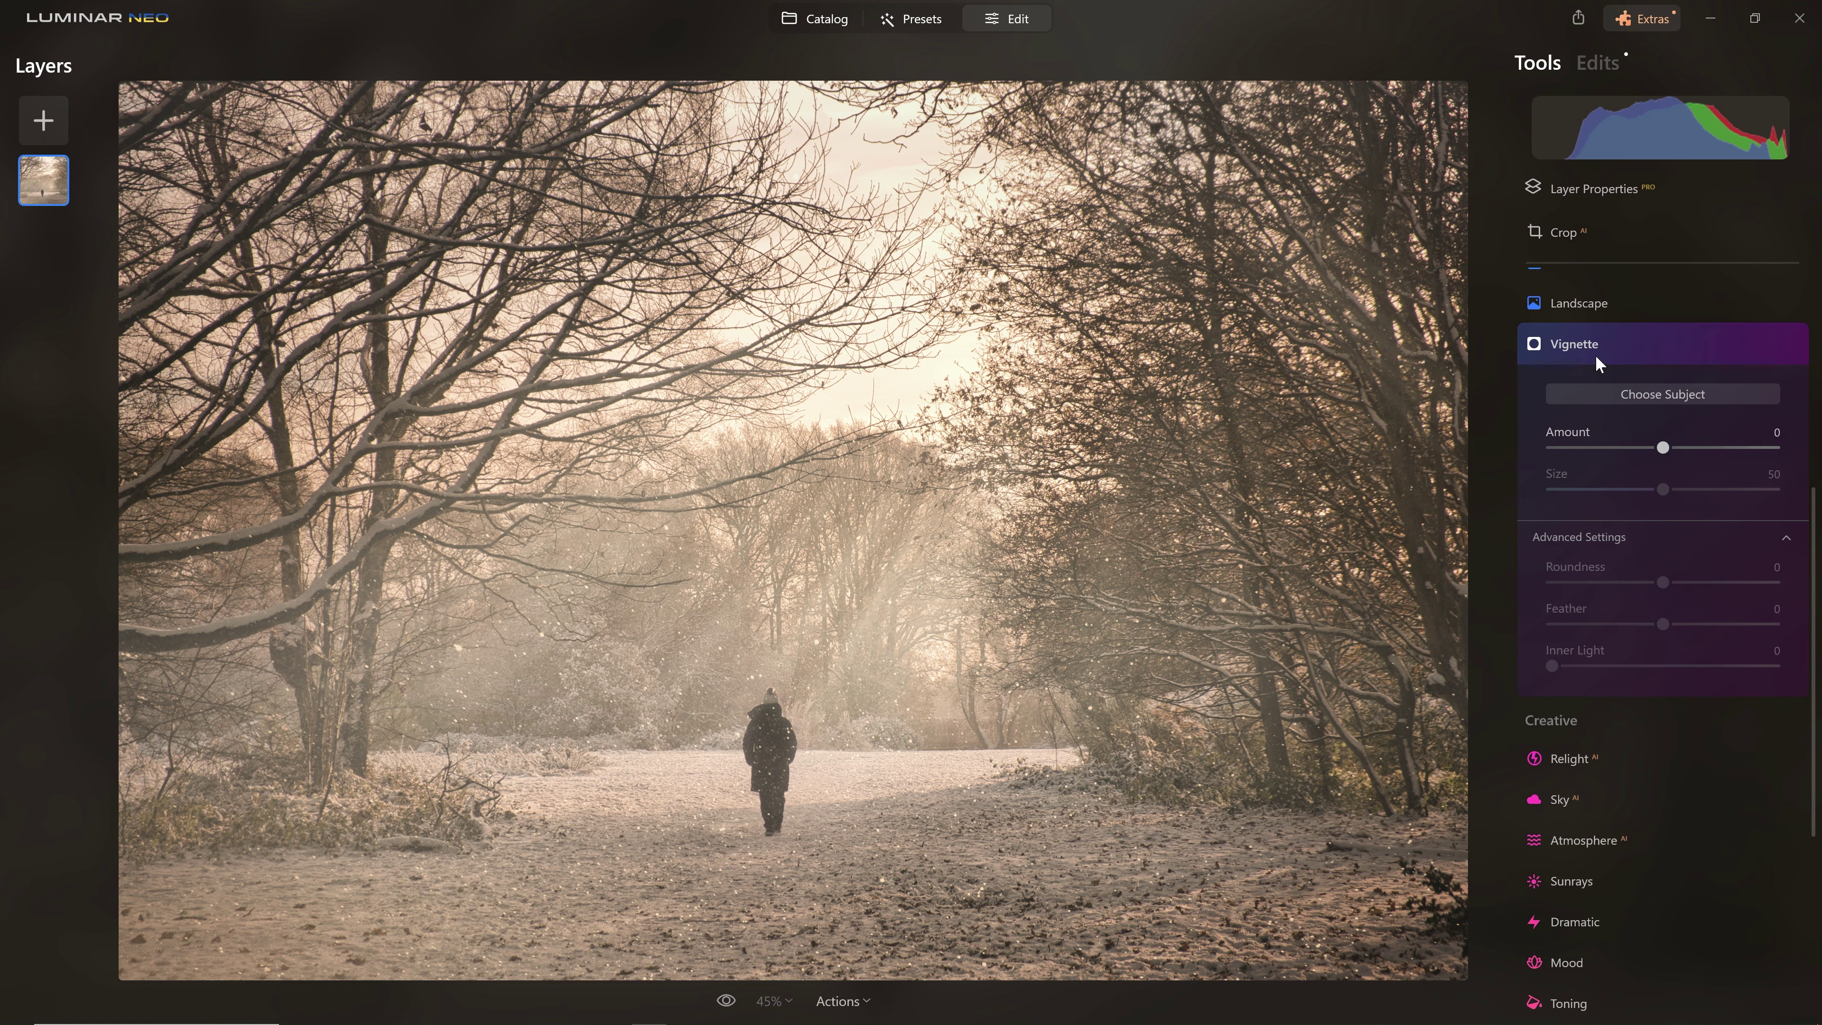
drag(1670, 439, 1529, 459)
mouse_move(1665, 490)
mouse_down()
mouse_move(1621, 497)
mouse_move(1690, 504)
mouse_up()
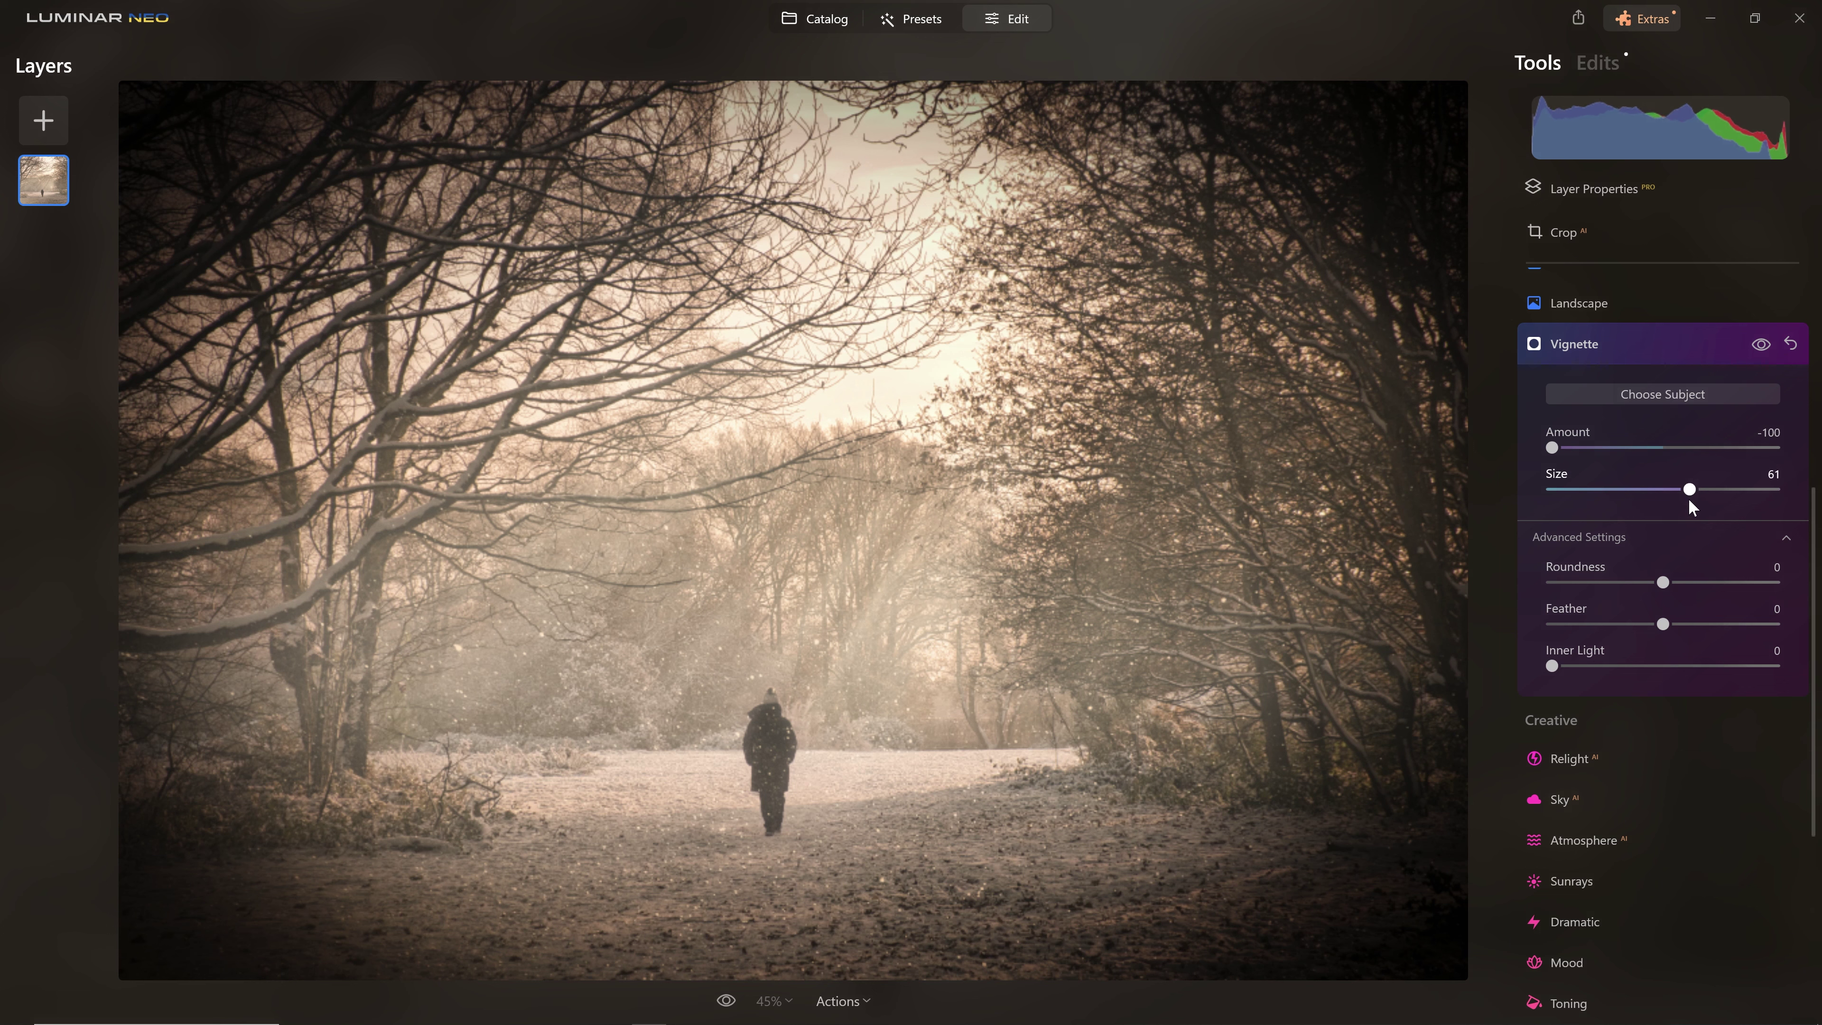
drag(1662, 588, 1777, 592)
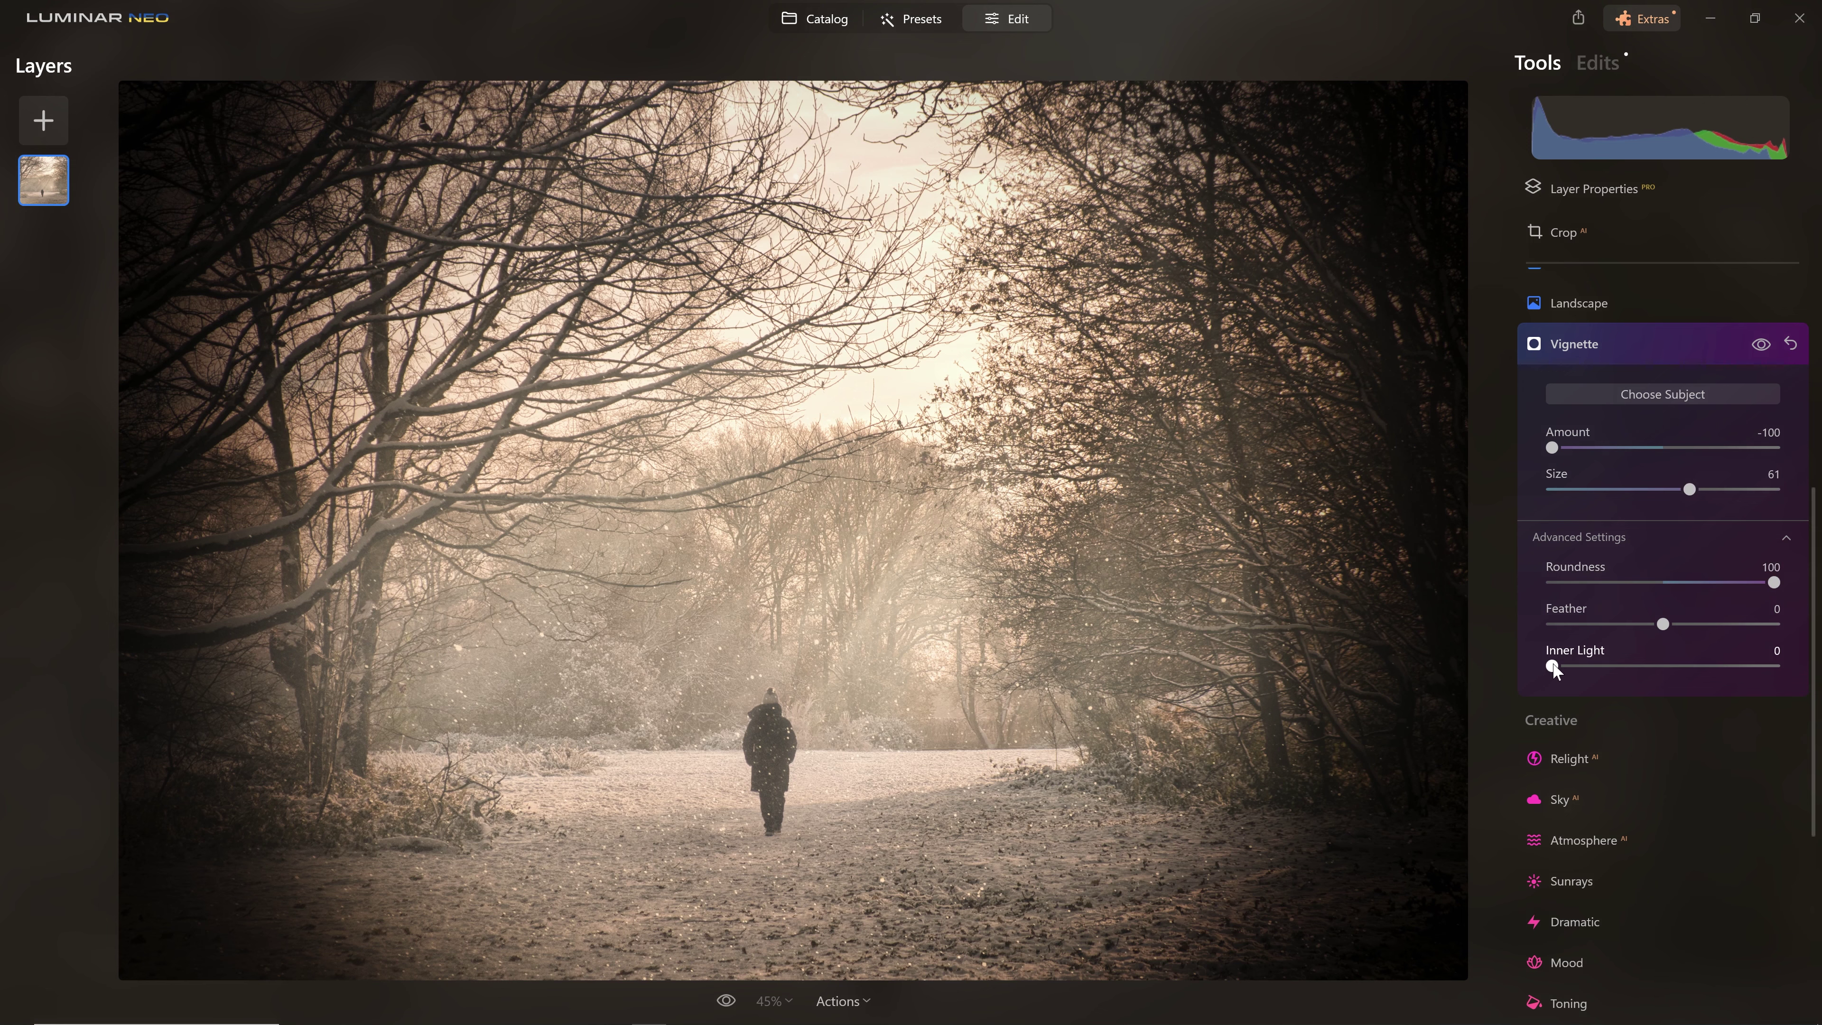
Refine the second vignette to Feather -22, Size 73 and Amount -52, and compare the image with and without it.
drag(1661, 626, 1638, 624)
mouse_move(1689, 488)
mouse_down()
mouse_move(1750, 488)
mouse_move(1700, 492)
mouse_move(1747, 497)
mouse_move(1715, 500)
mouse_up()
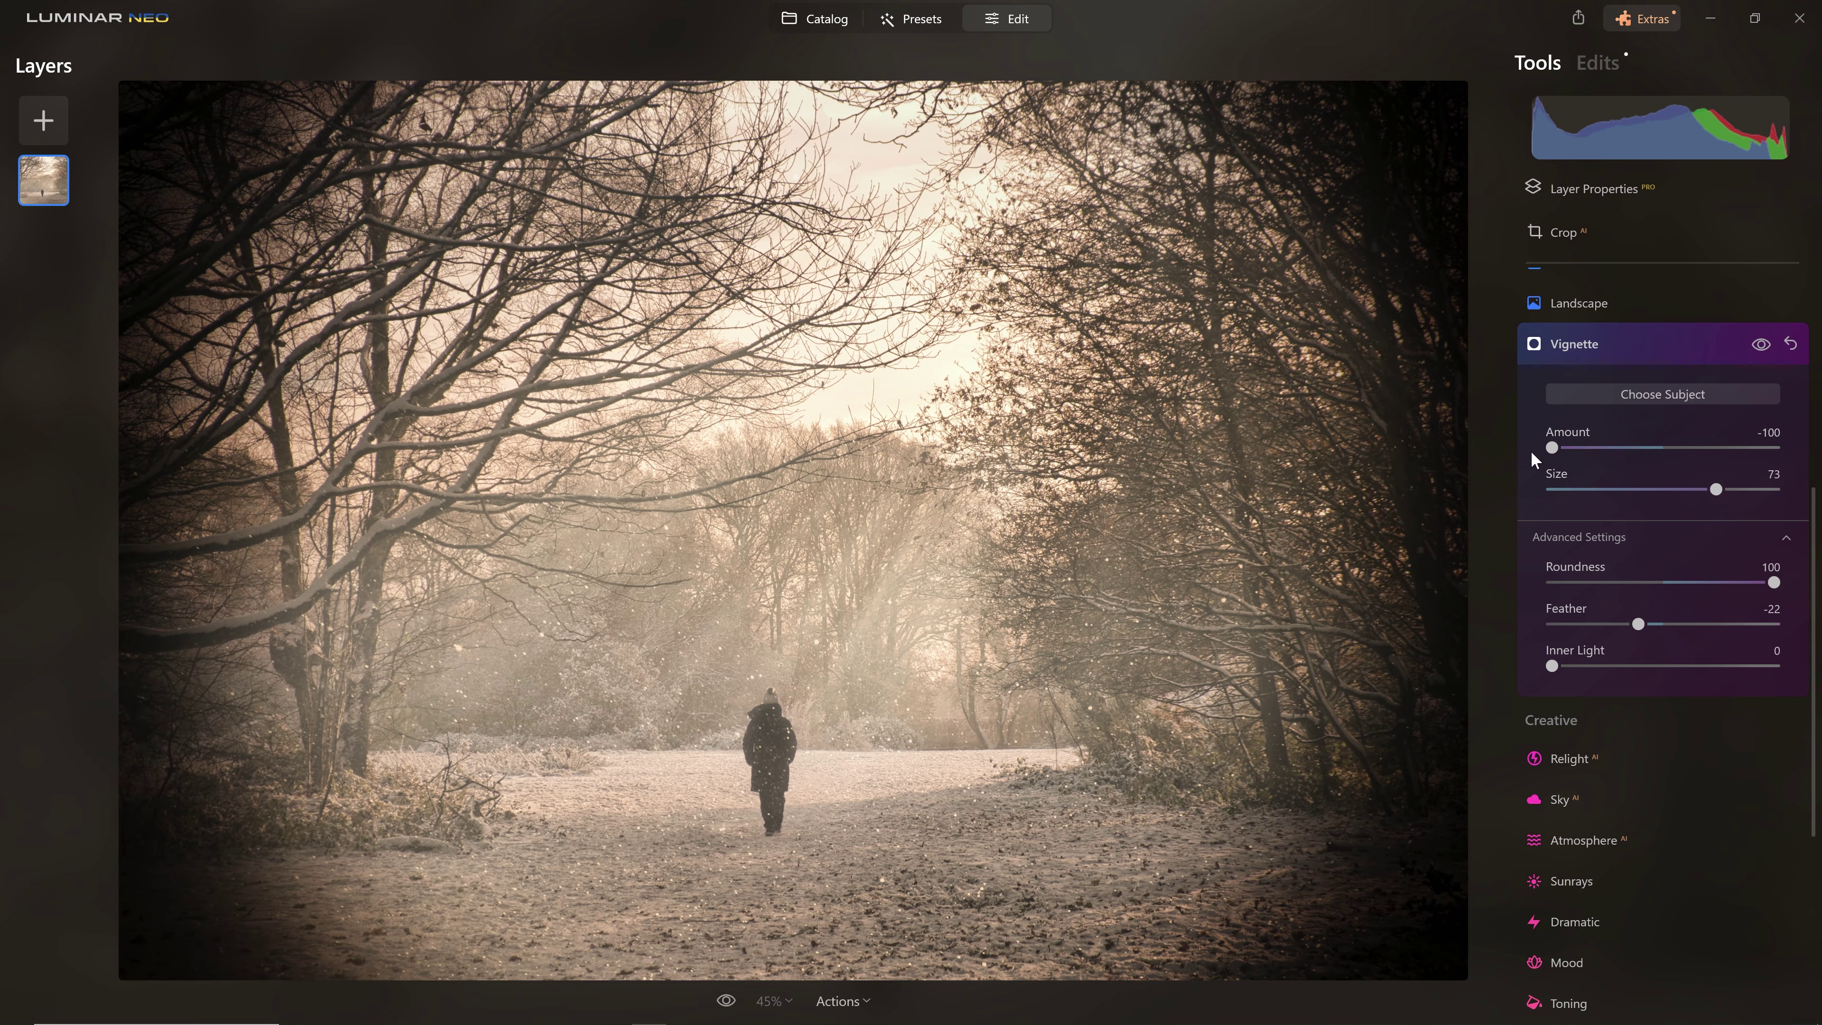
drag(1551, 451, 1602, 451)
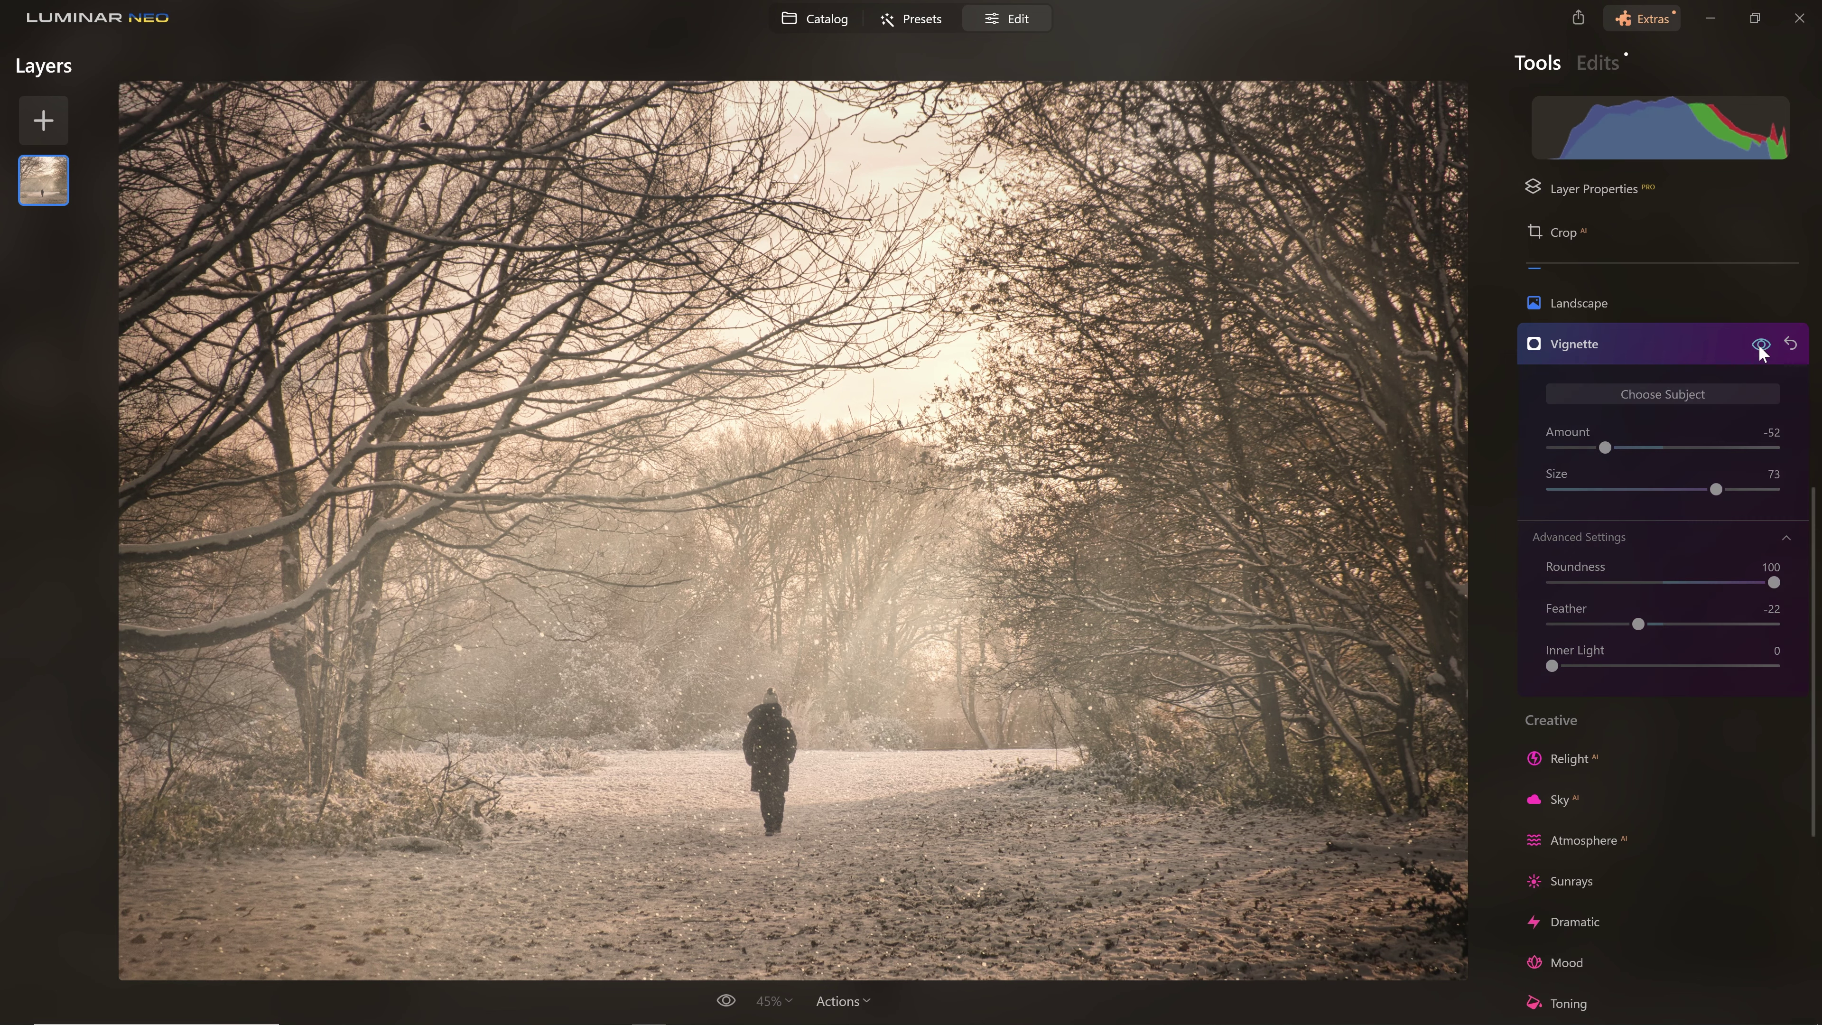
click(1761, 345)
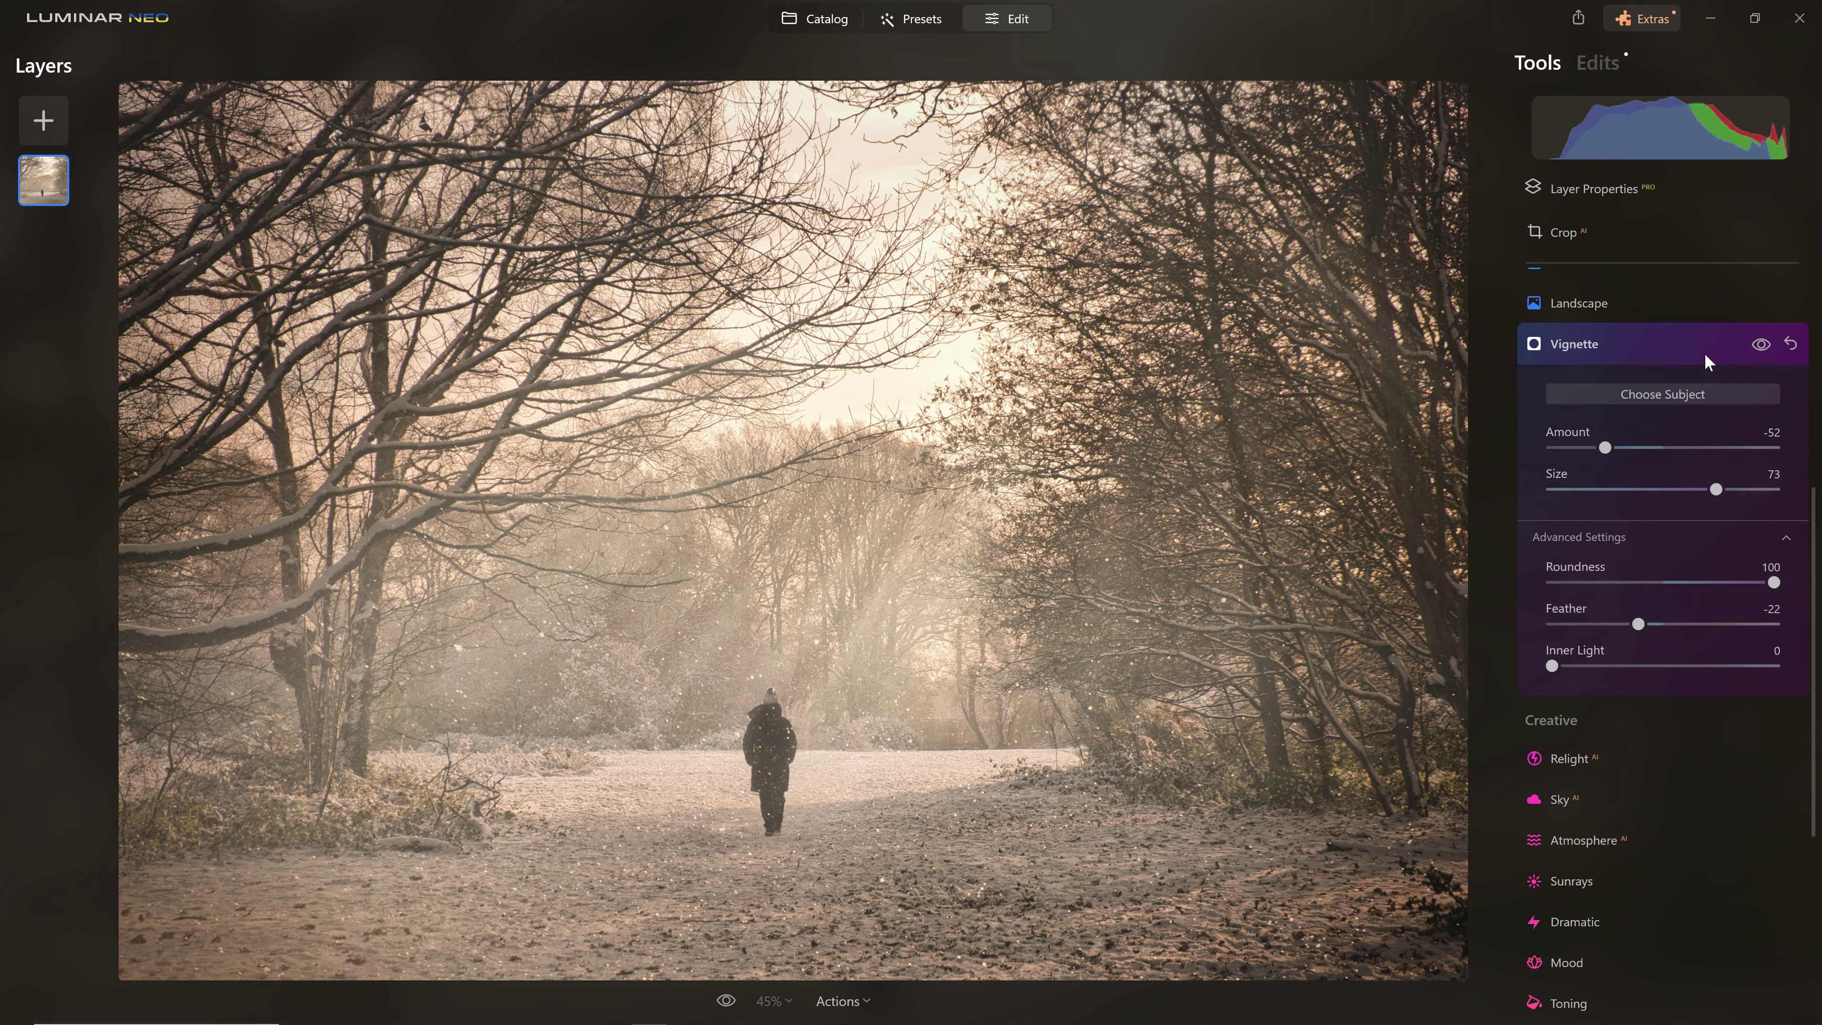
click(1679, 350)
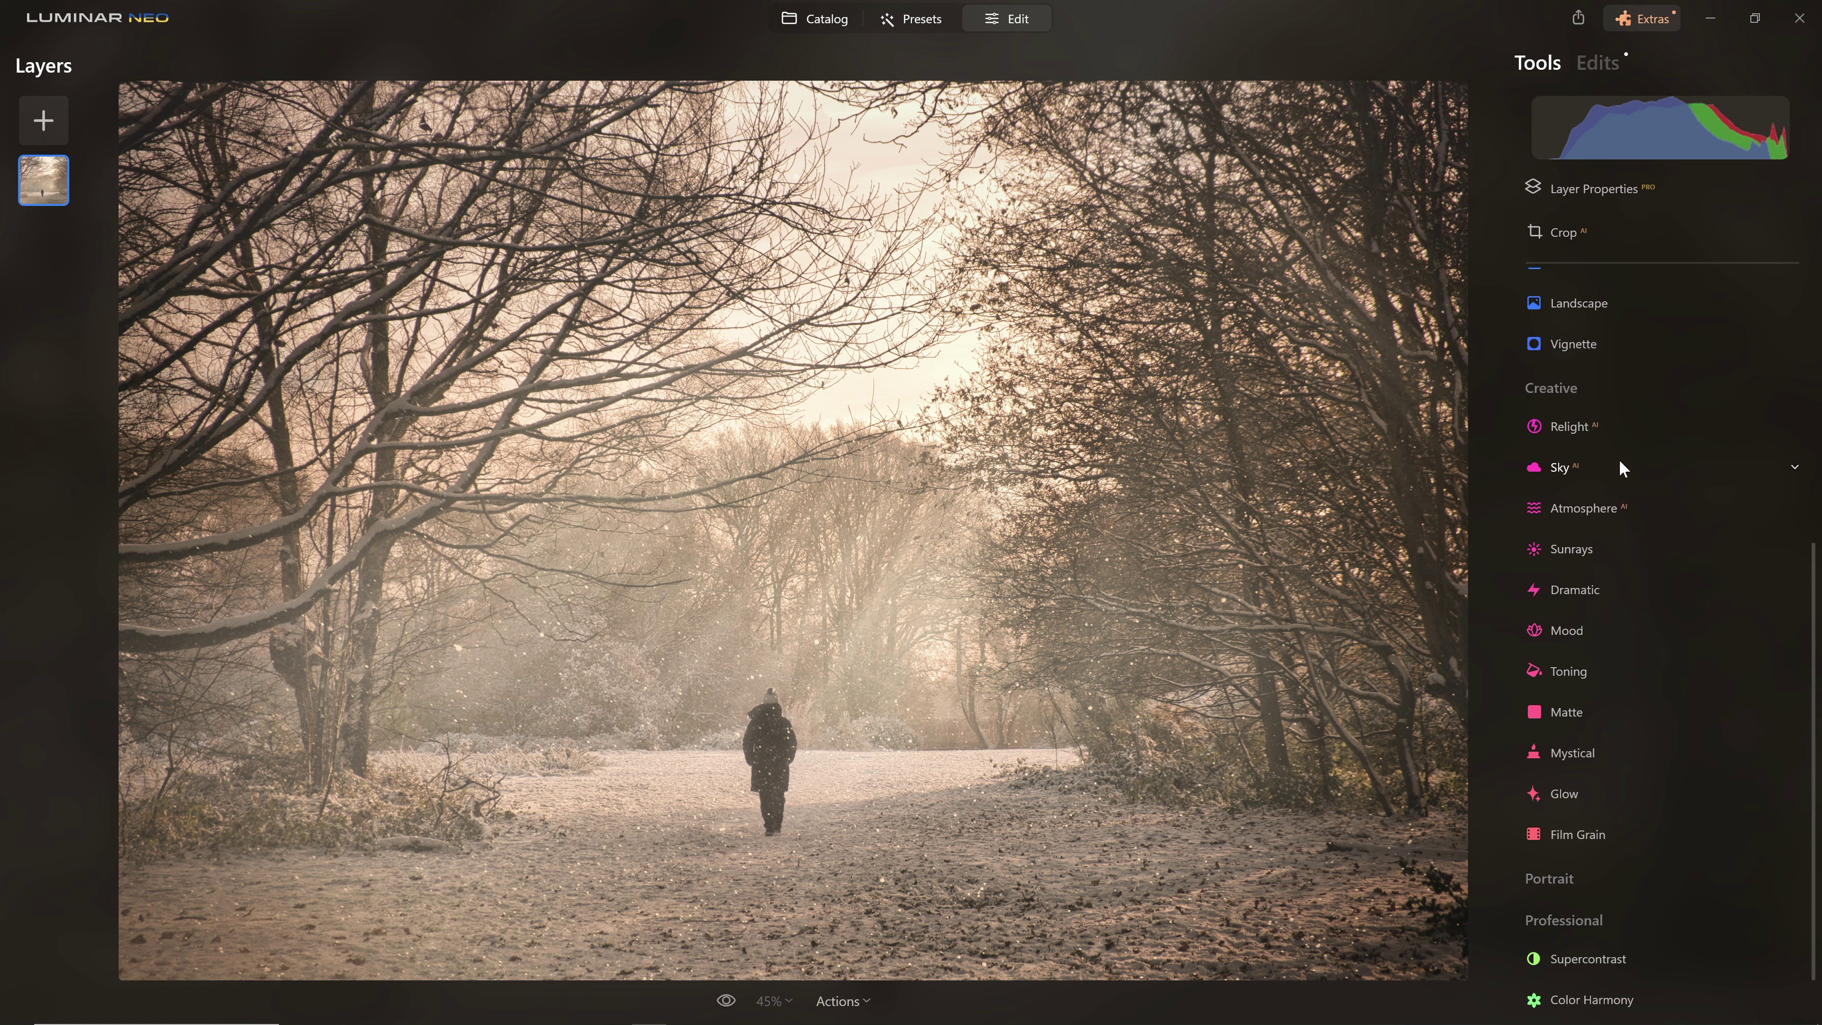
Add the Dramatic effect, trying Amount 100 before setting it to 57, and raise Local Contrast to 100.
click(1602, 587)
scroll(1575, 554, down, 1)
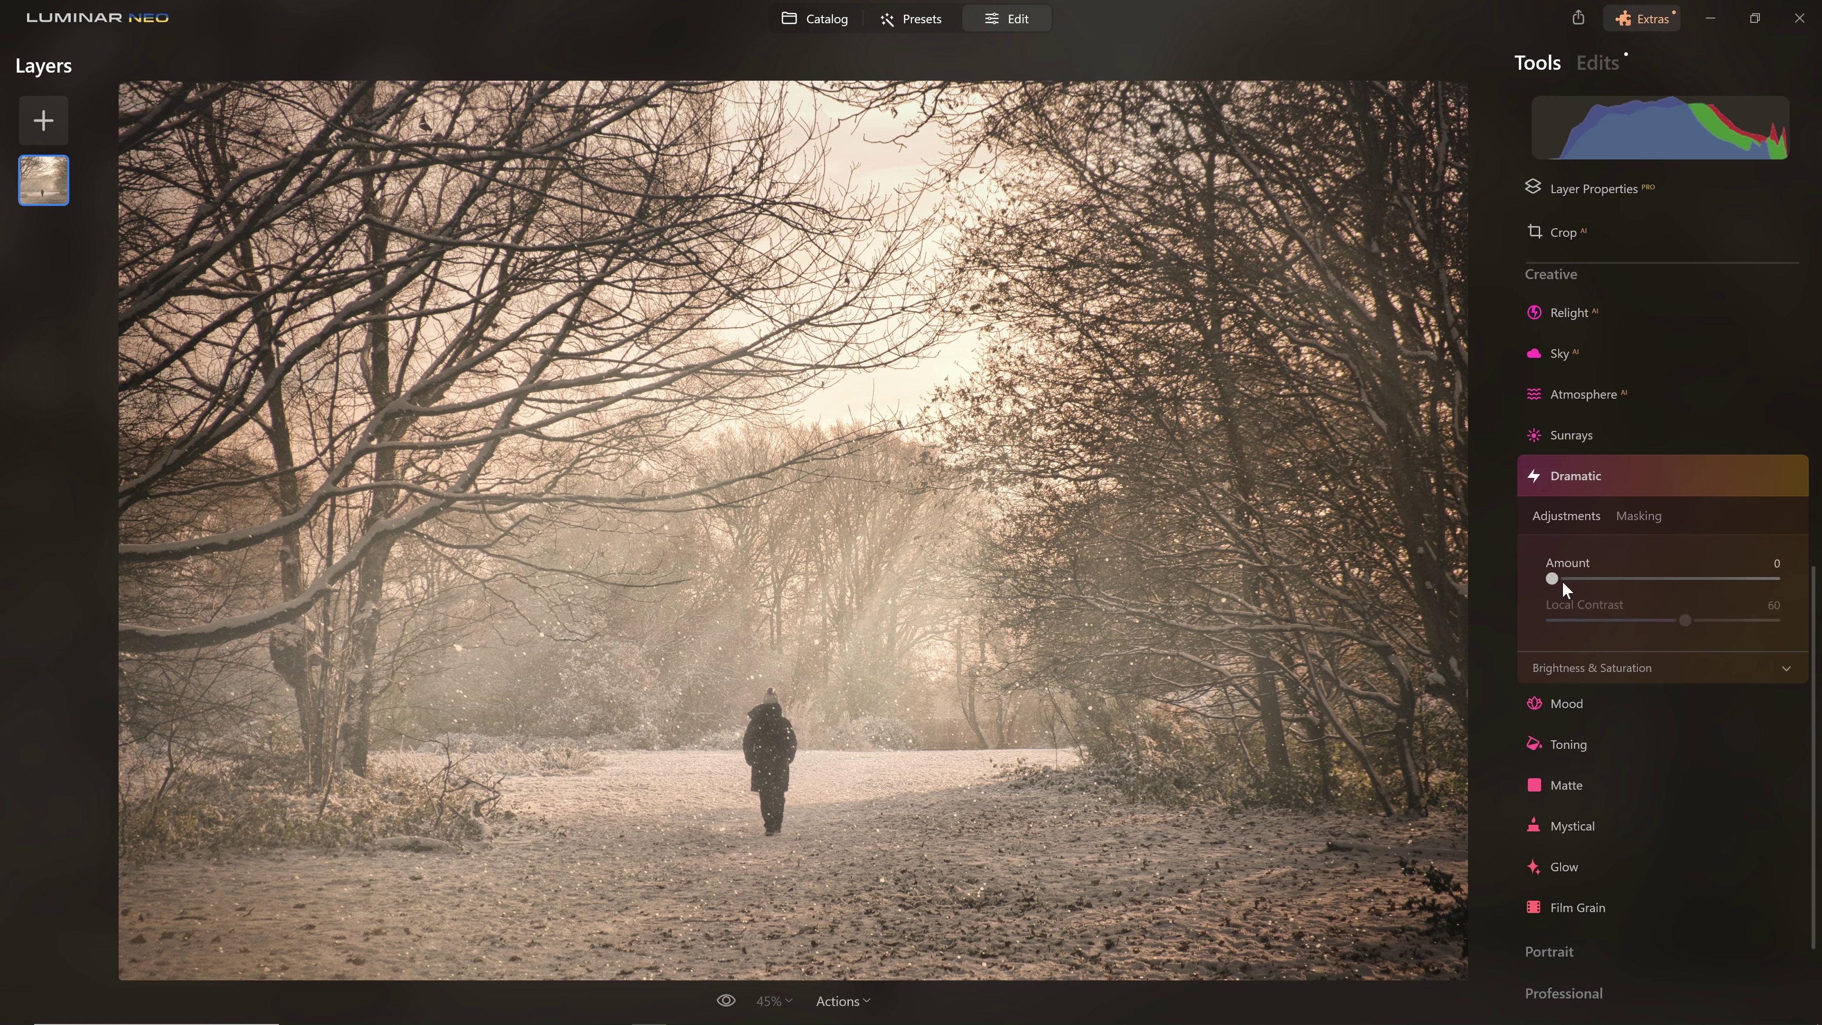
drag(1551, 578, 1795, 573)
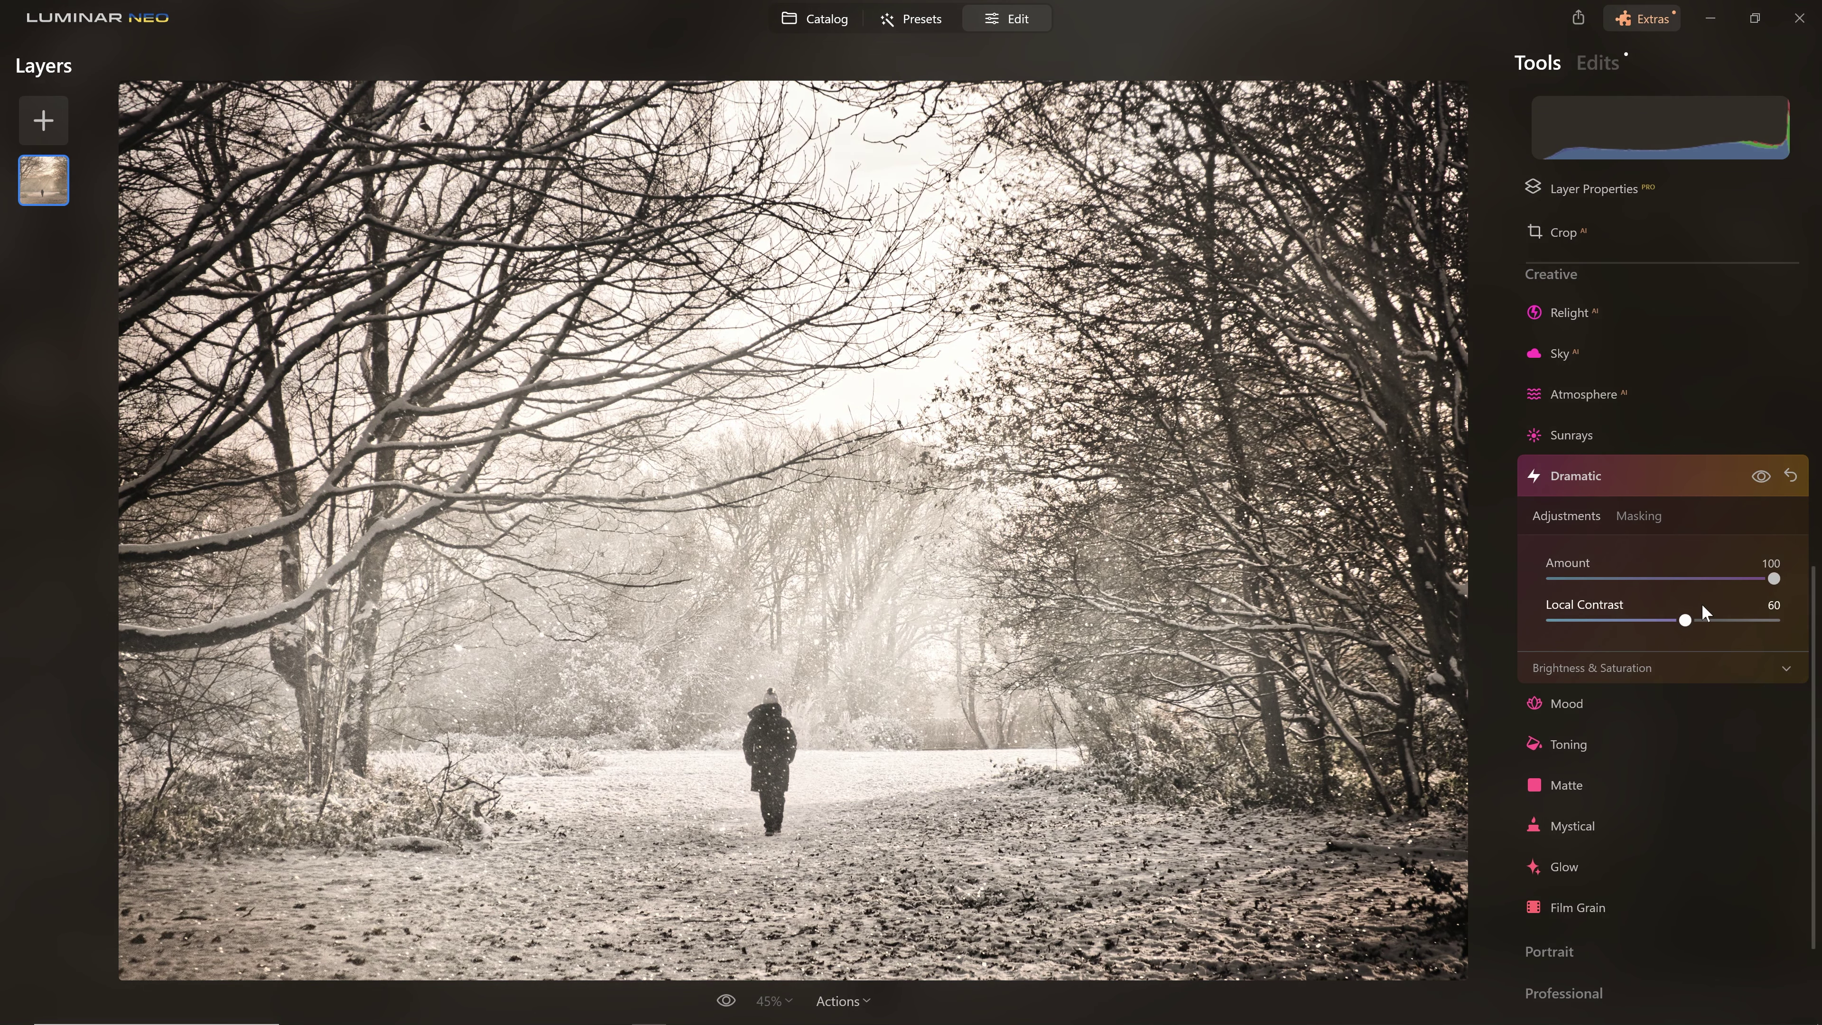
drag(1773, 581, 1770, 587)
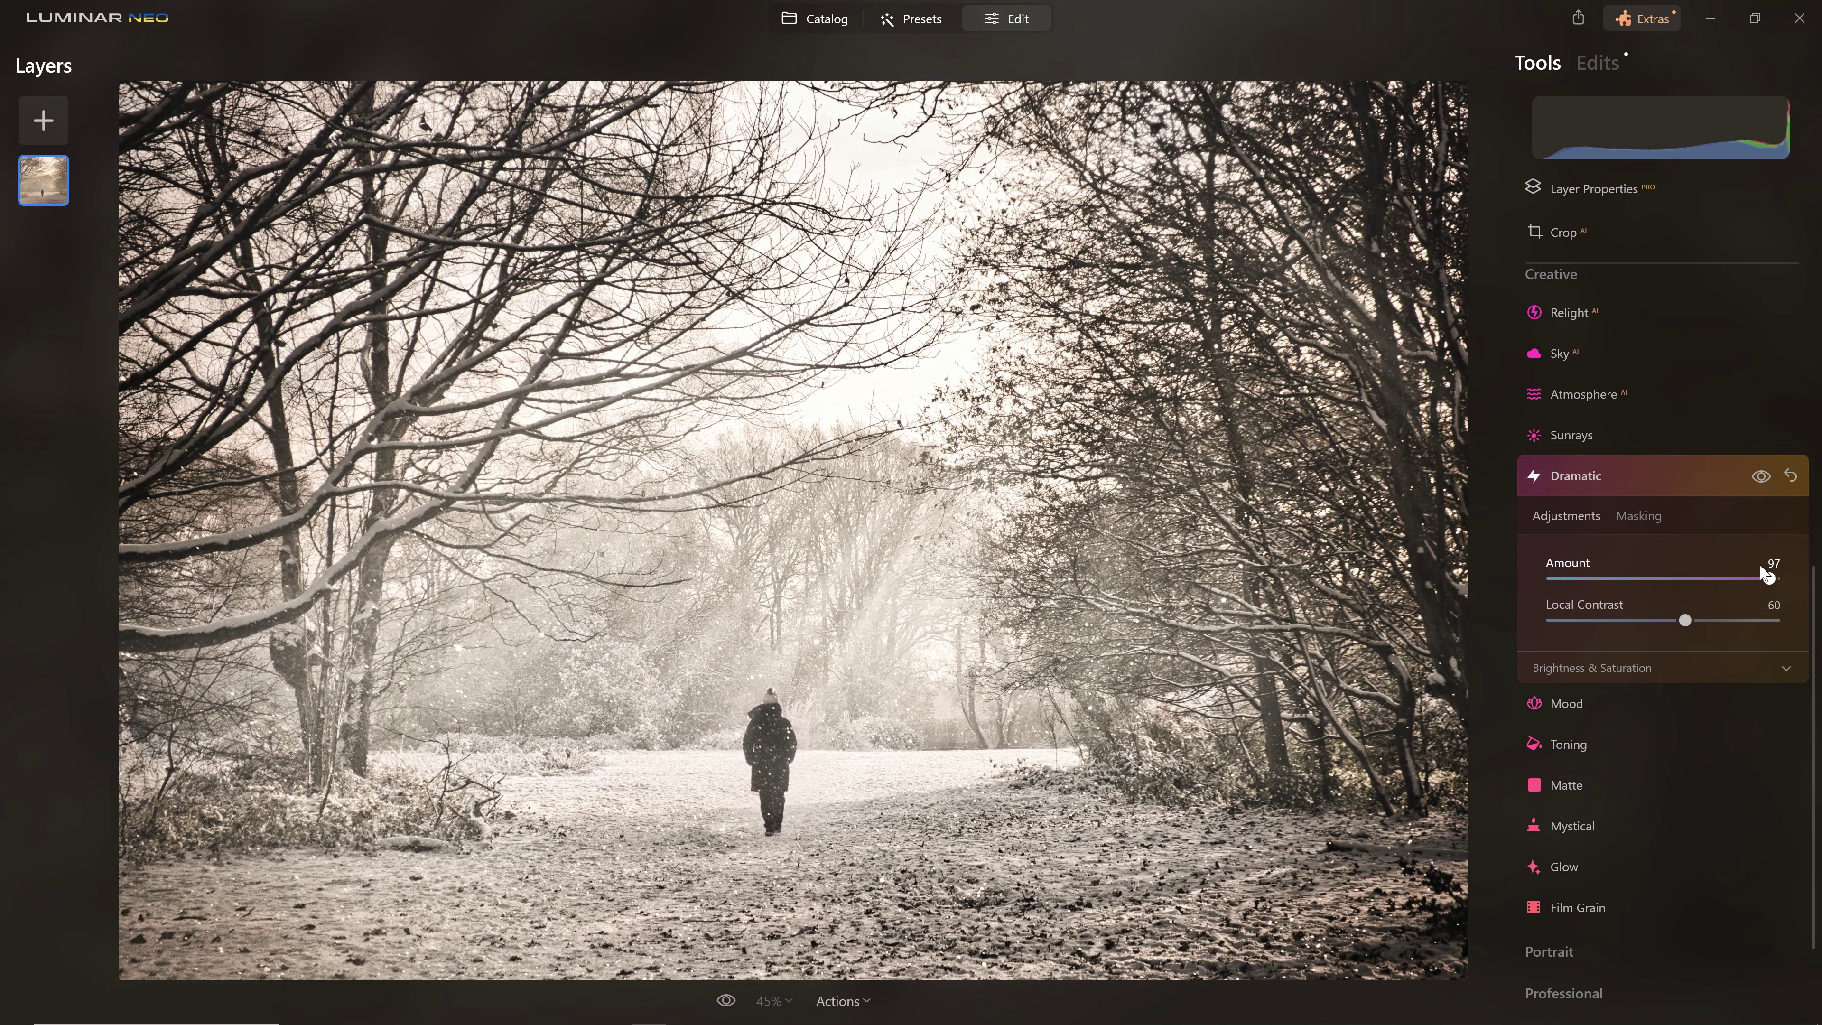
drag(1755, 581, 1634, 591)
drag(1553, 583, 1774, 620)
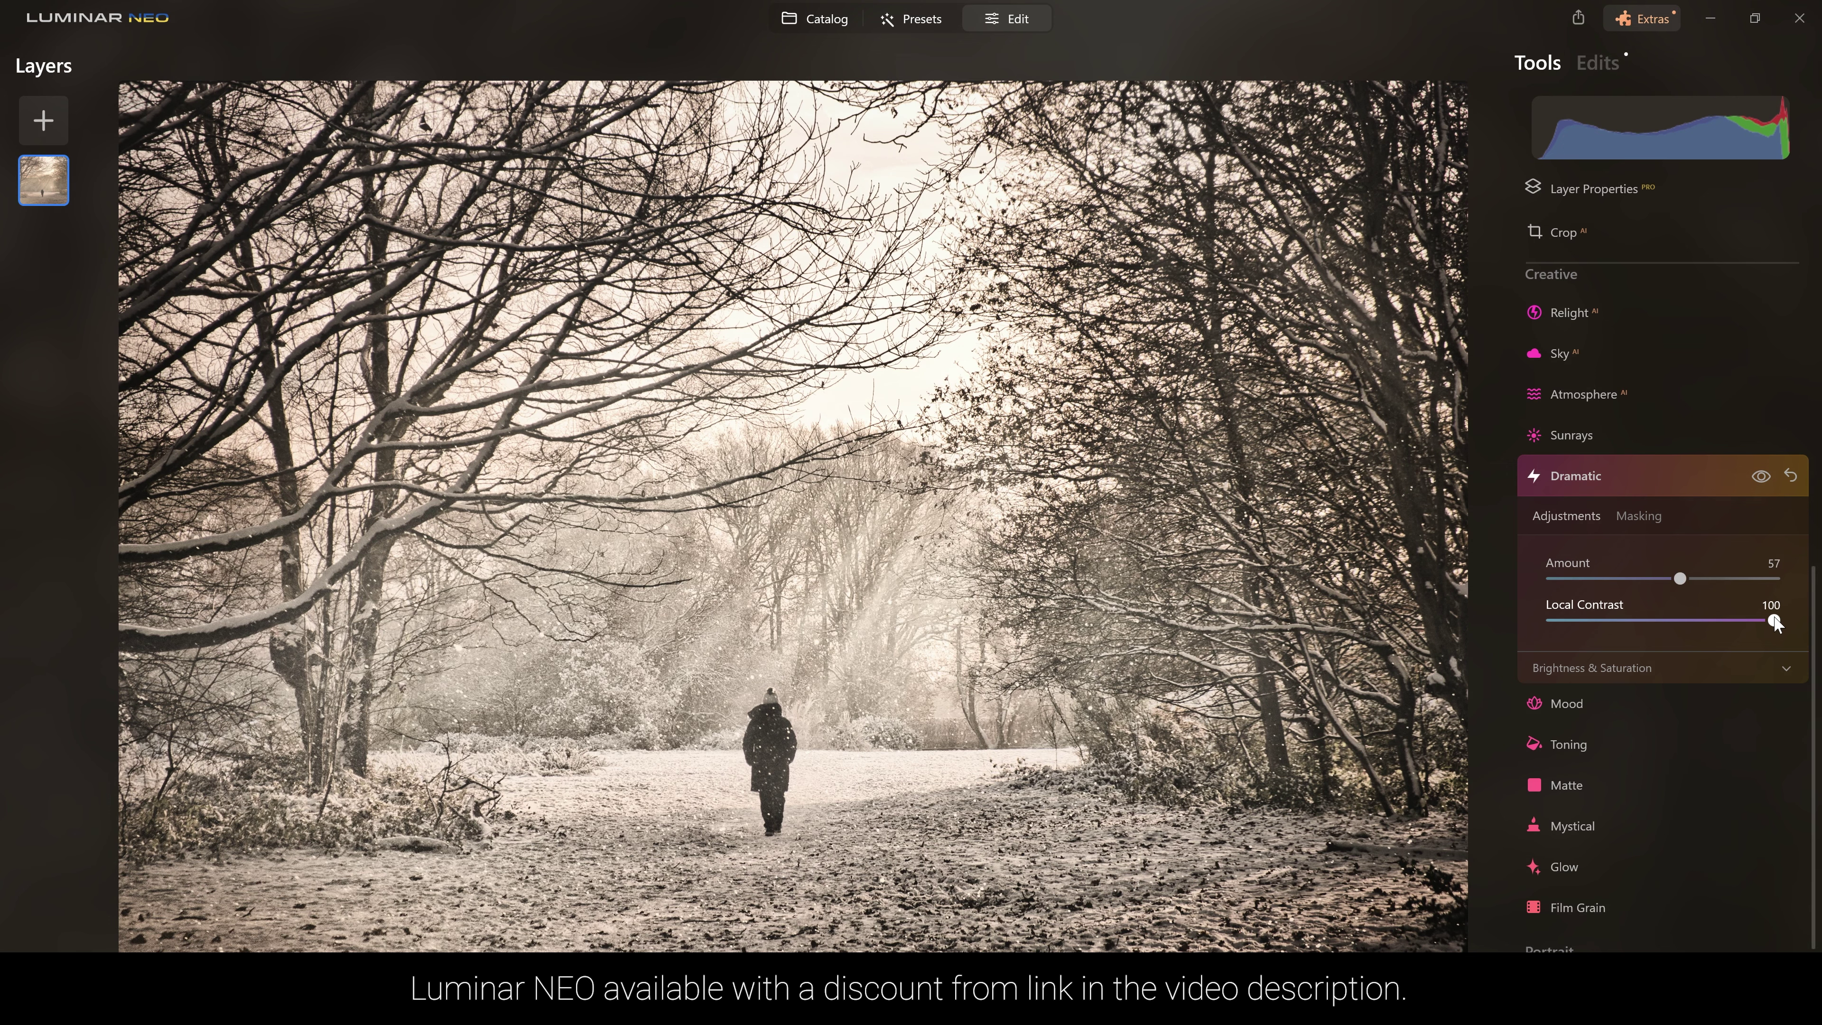
Set the Dramatic effect's Local Contrast to 27 and Amount to 55, trying 45 and 0 contrast and comparing with the effect off.
drag(1773, 622, 1653, 621)
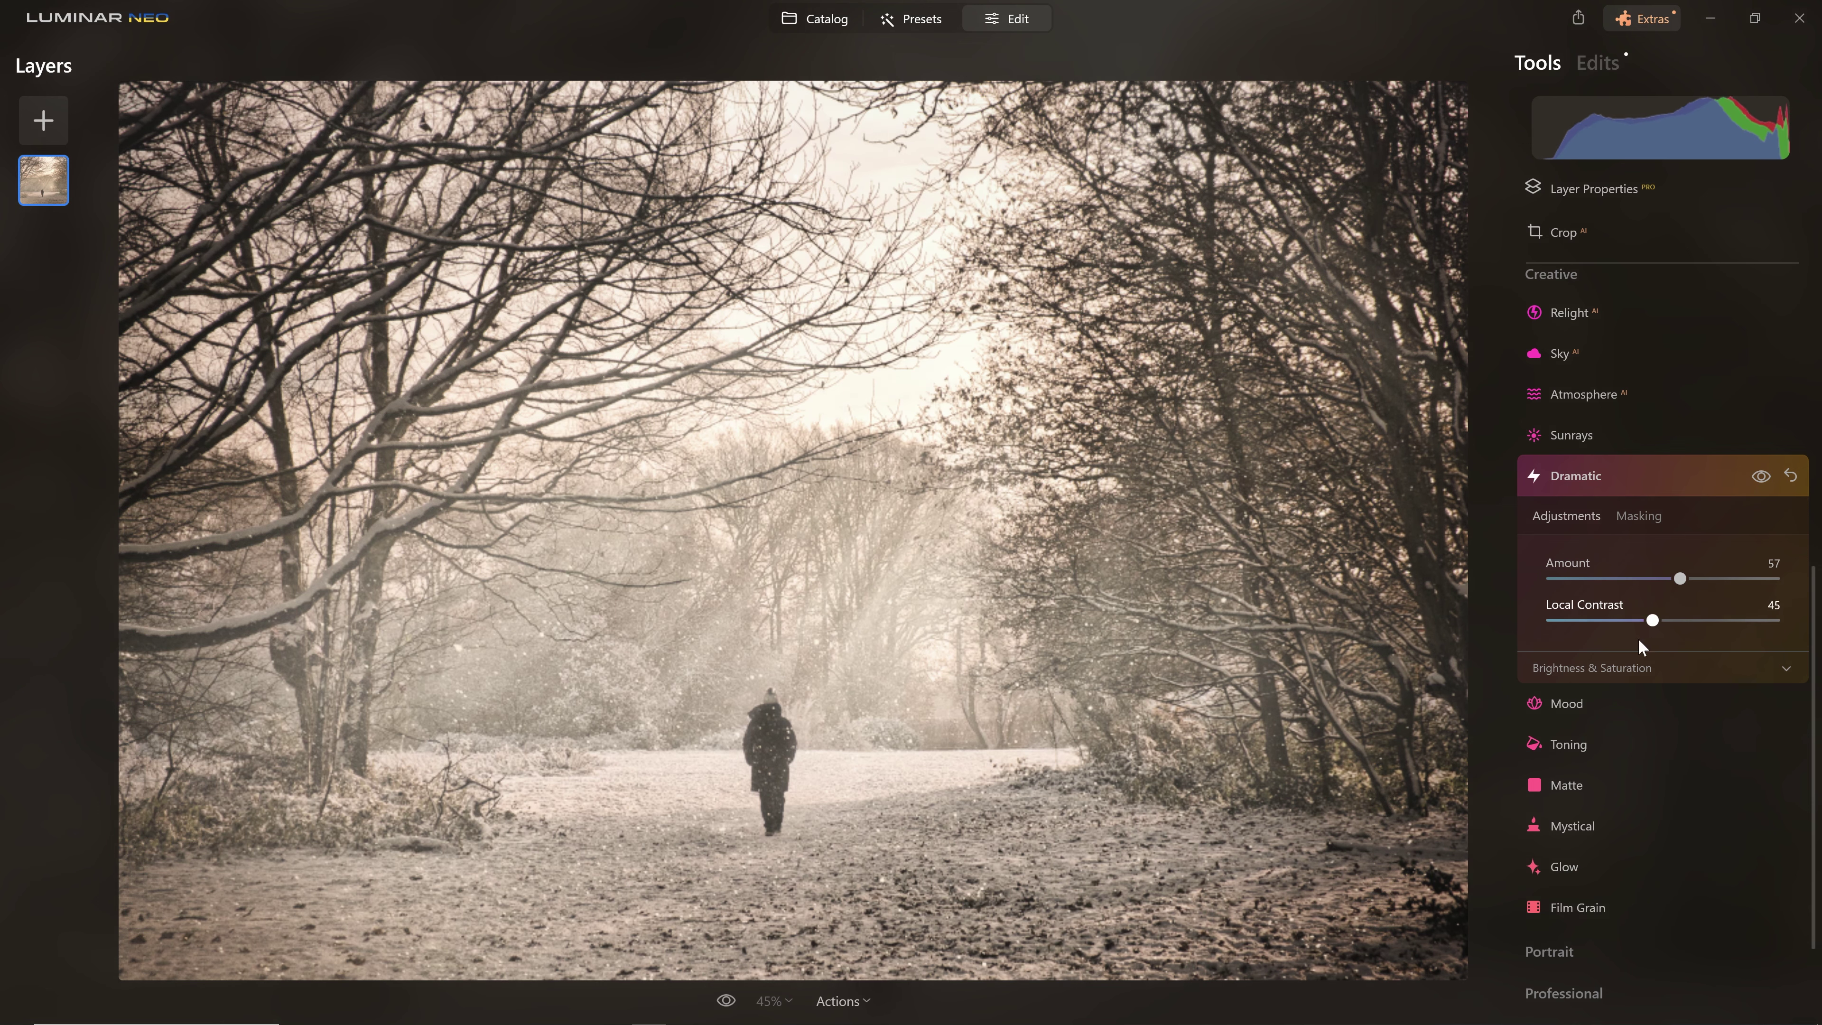
click(1549, 621)
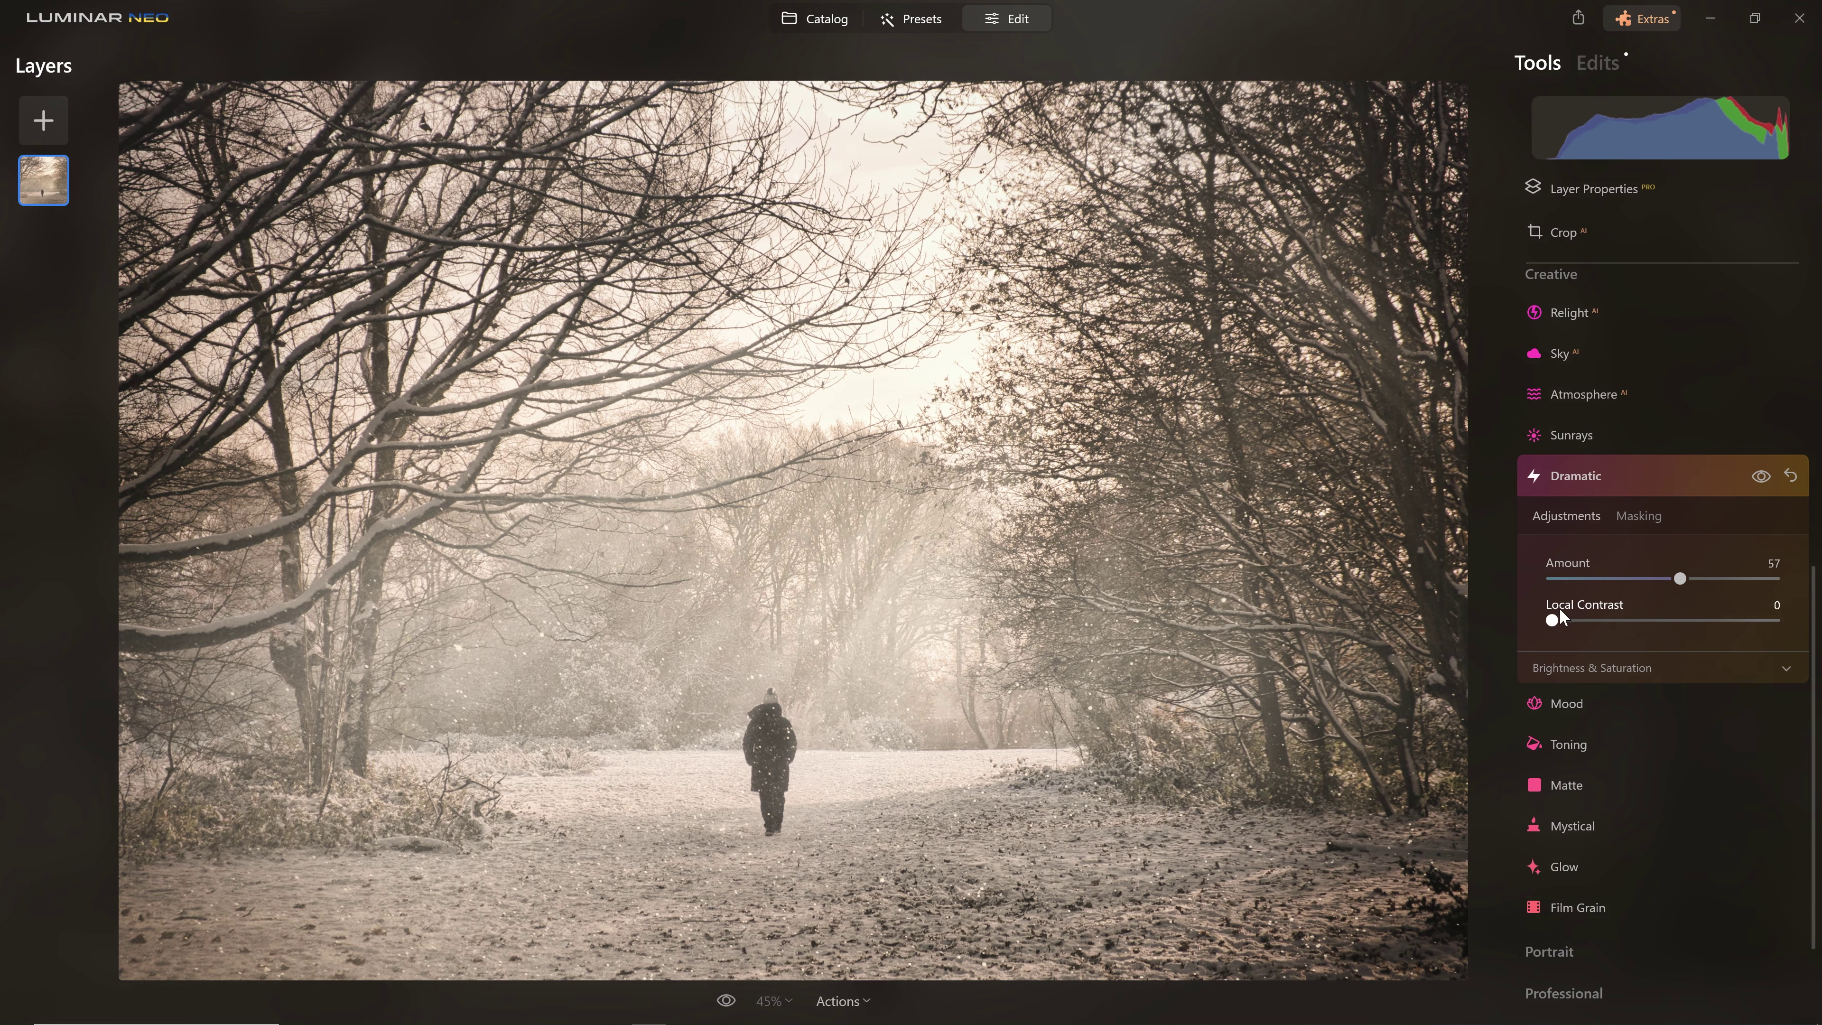
click(1763, 476)
click(1763, 476)
drag(1557, 618, 1614, 625)
click(1764, 481)
click(1762, 481)
drag(1679, 579, 1674, 580)
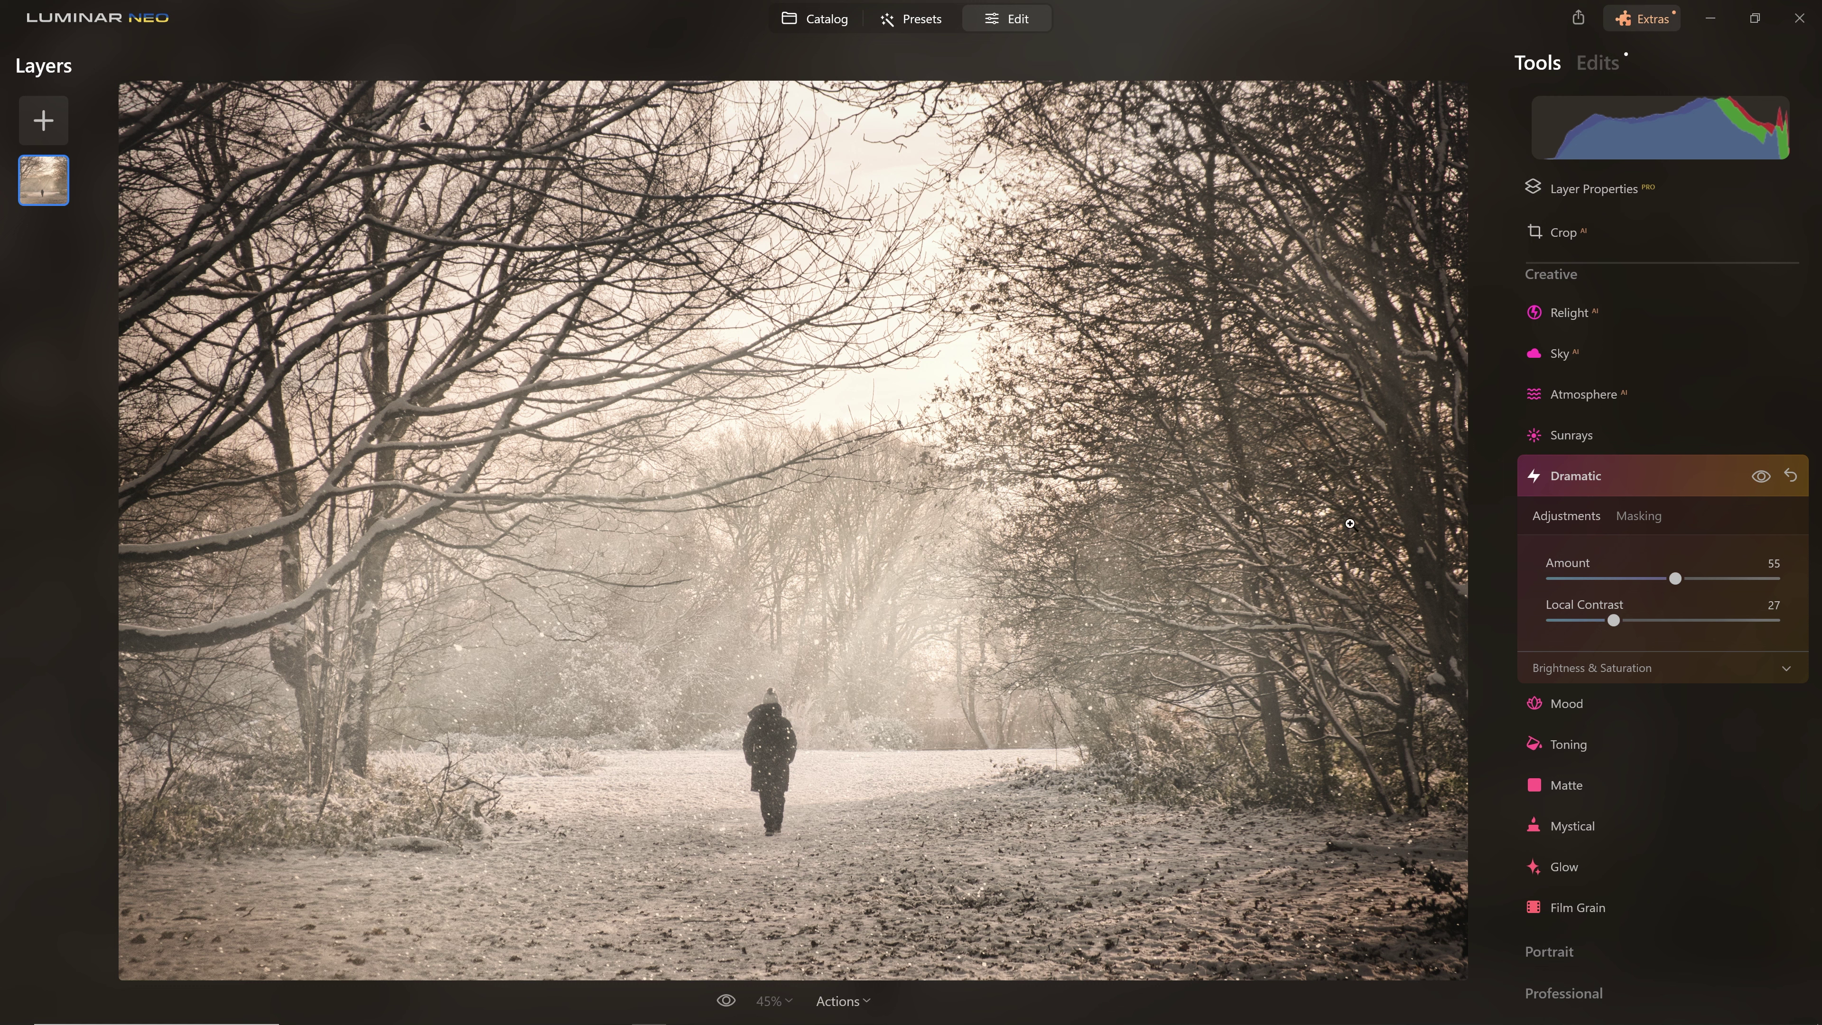
Darken the shadows in Develop by pulling the lower part of the RGB curve slightly below the diagonal.
scroll(1596, 479, up, 8)
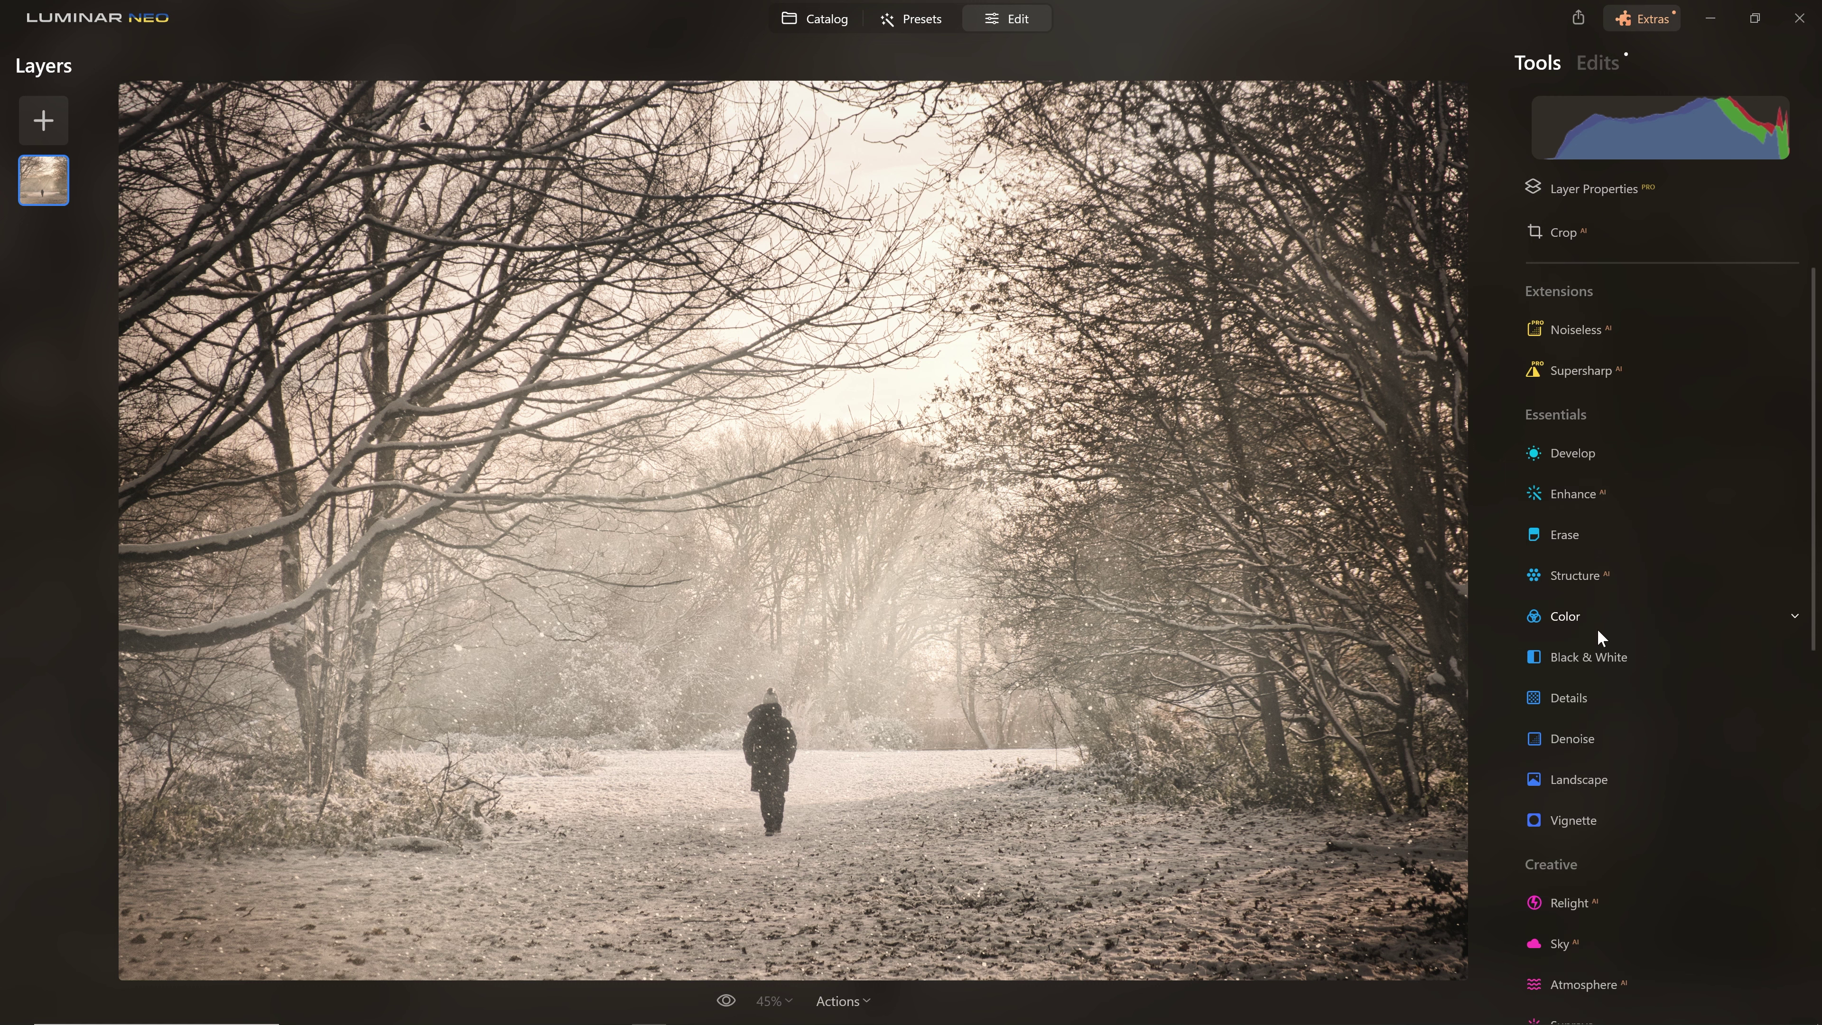
click(1600, 454)
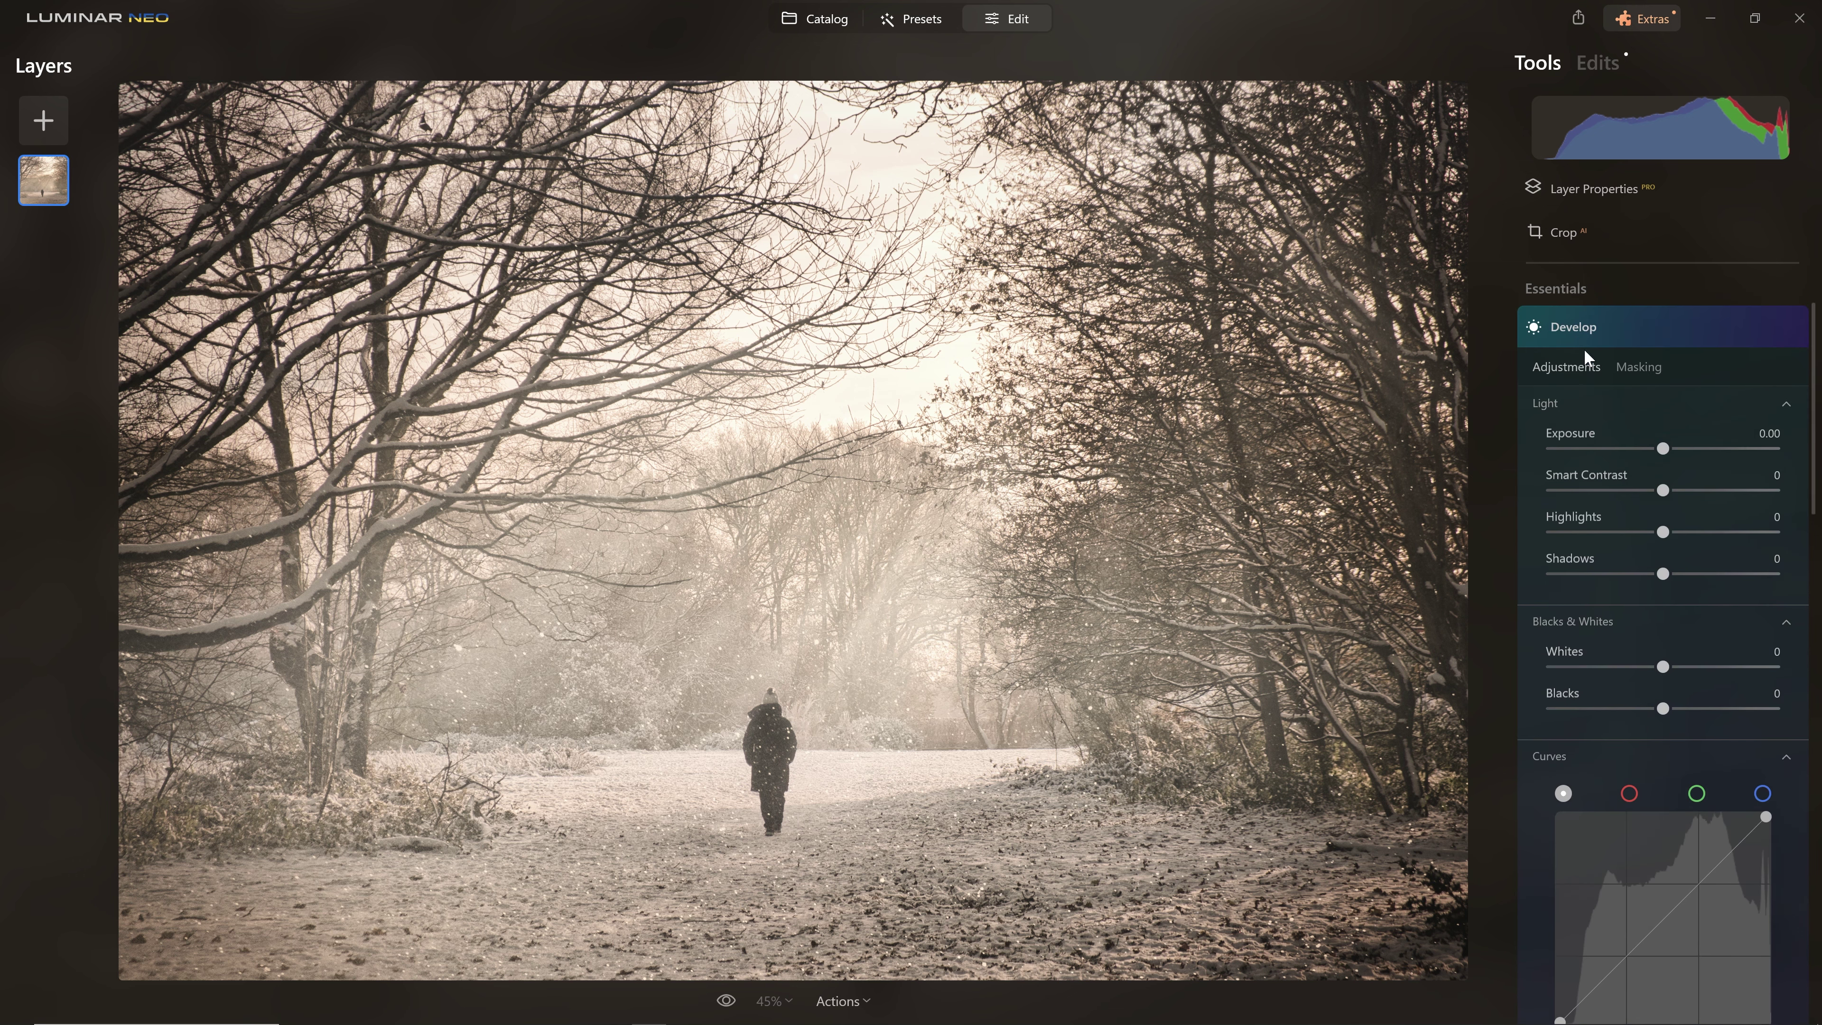
scroll(1549, 753, down, 3)
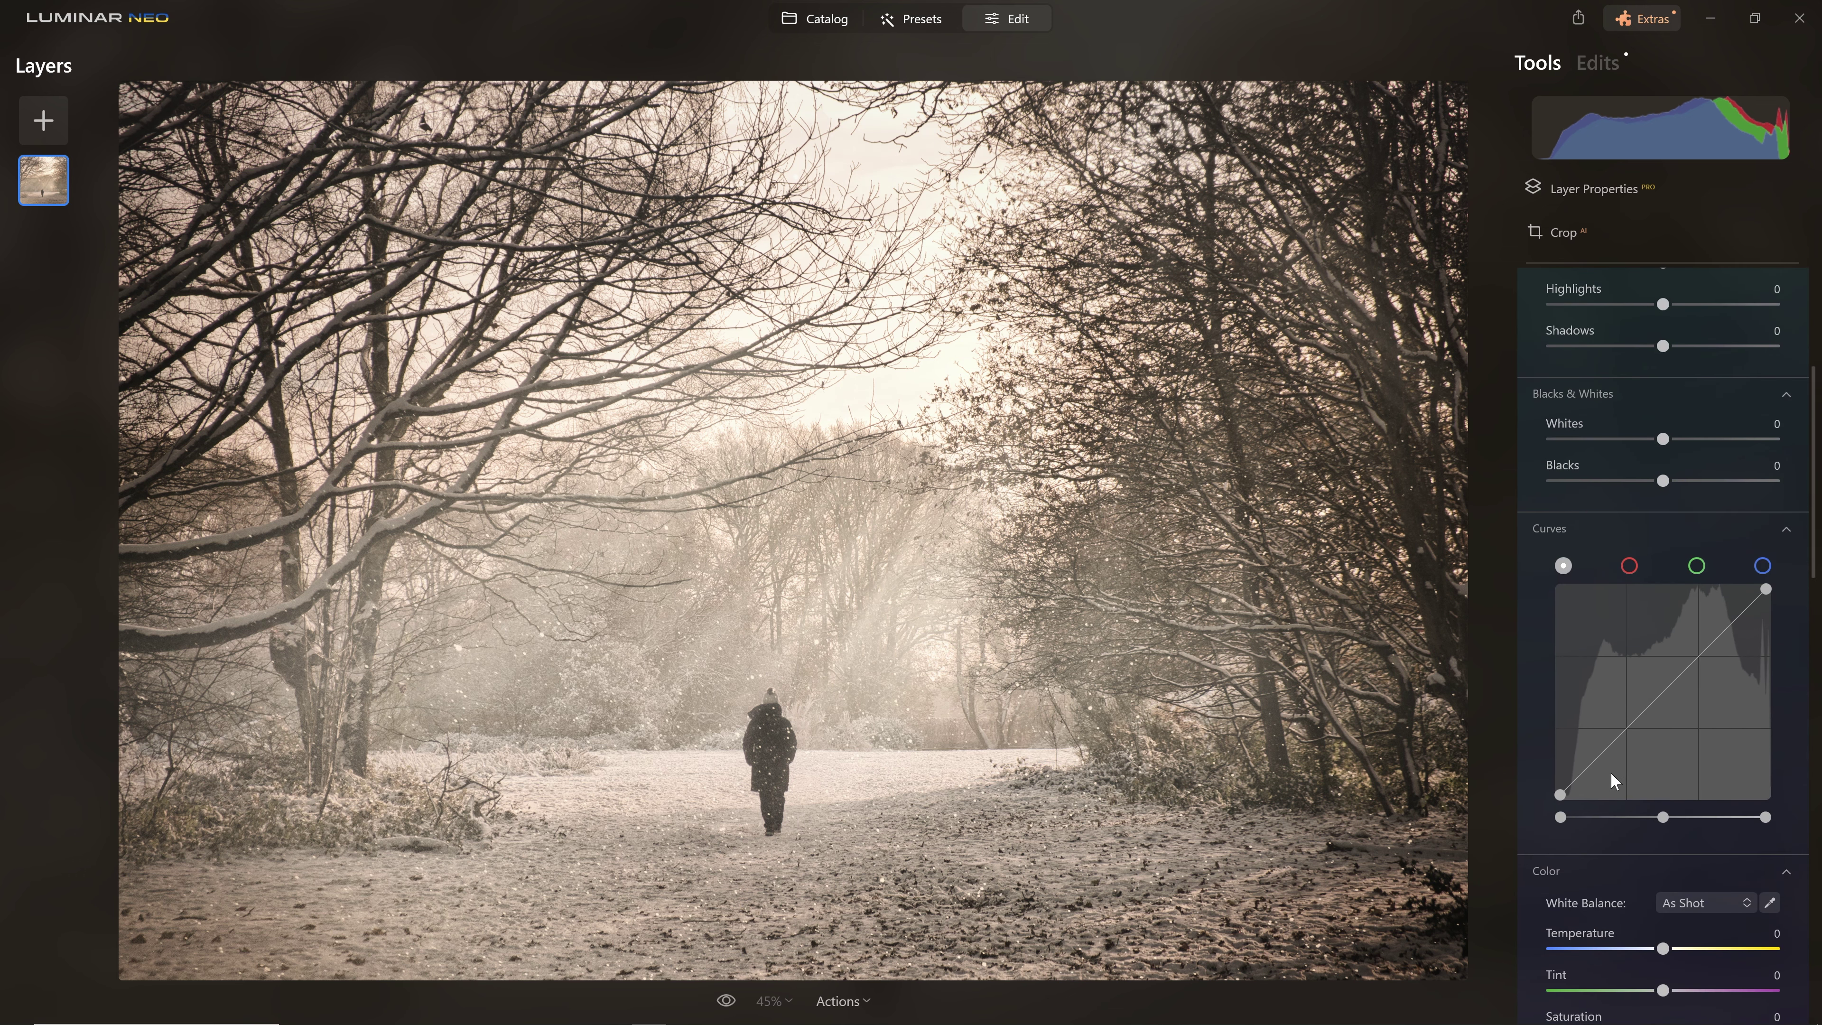
drag(1590, 765, 1612, 771)
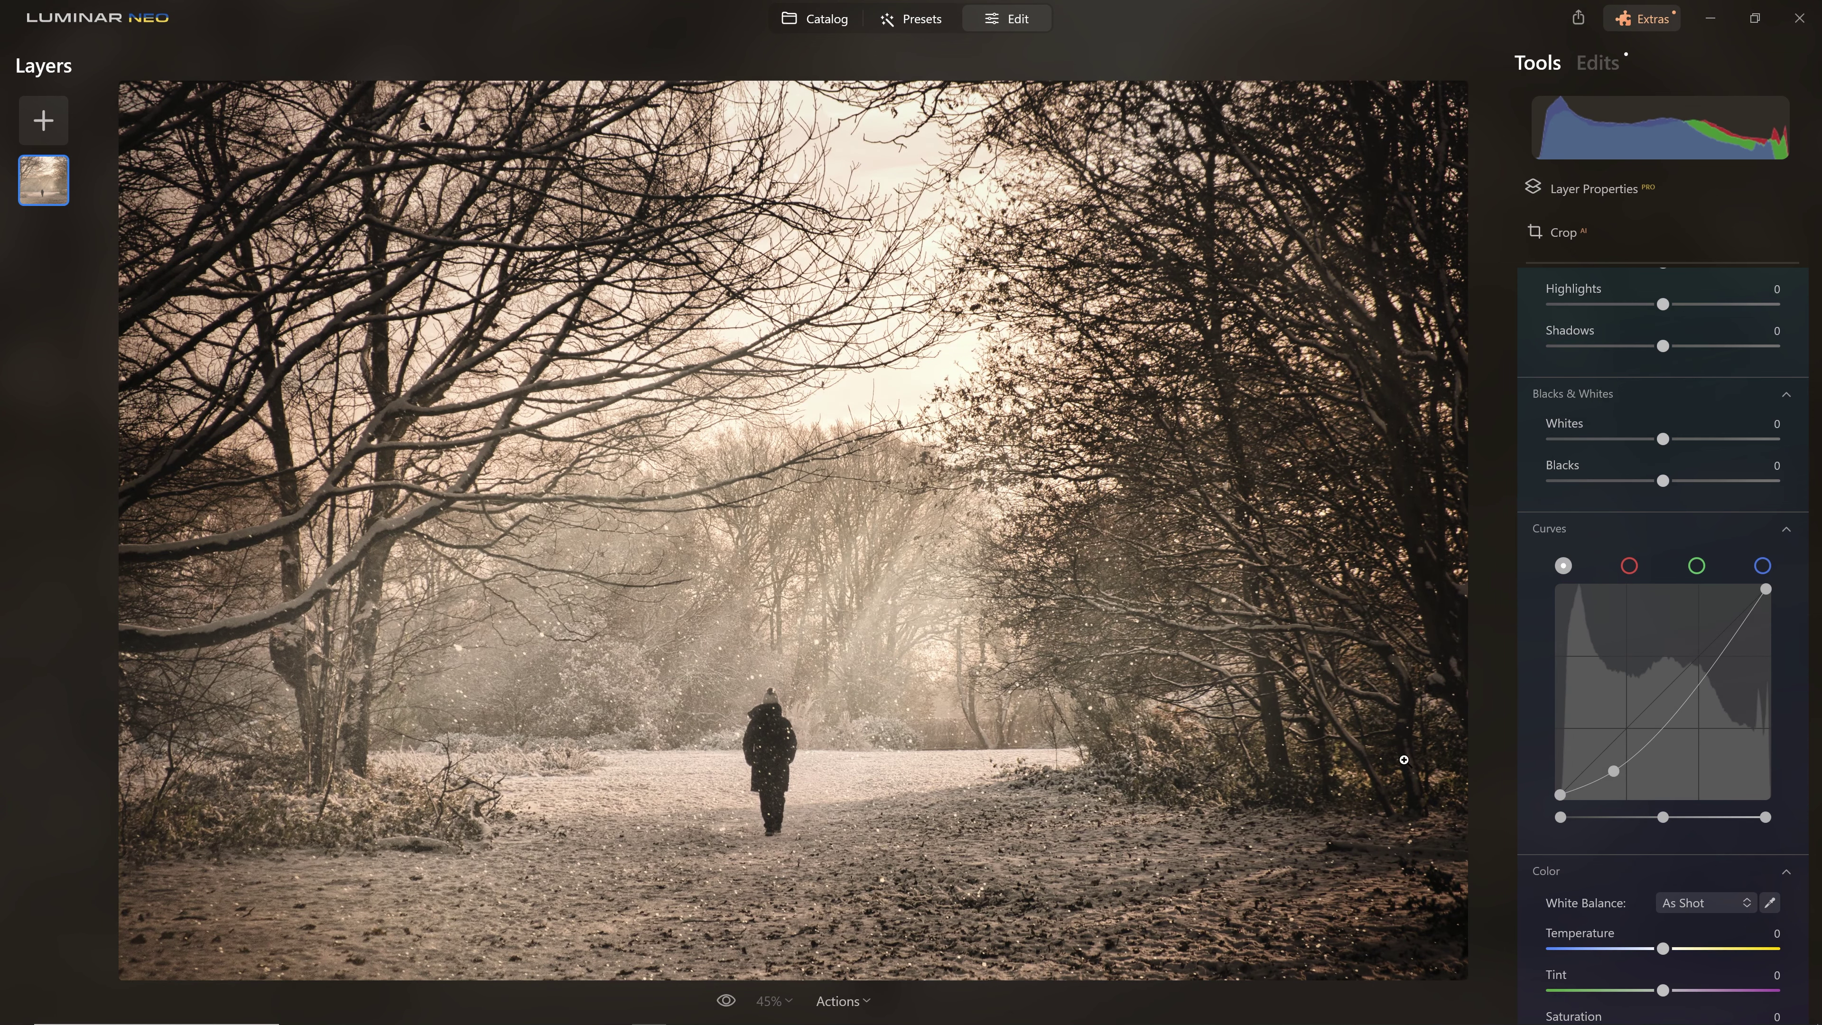
drag(1615, 766, 1610, 764)
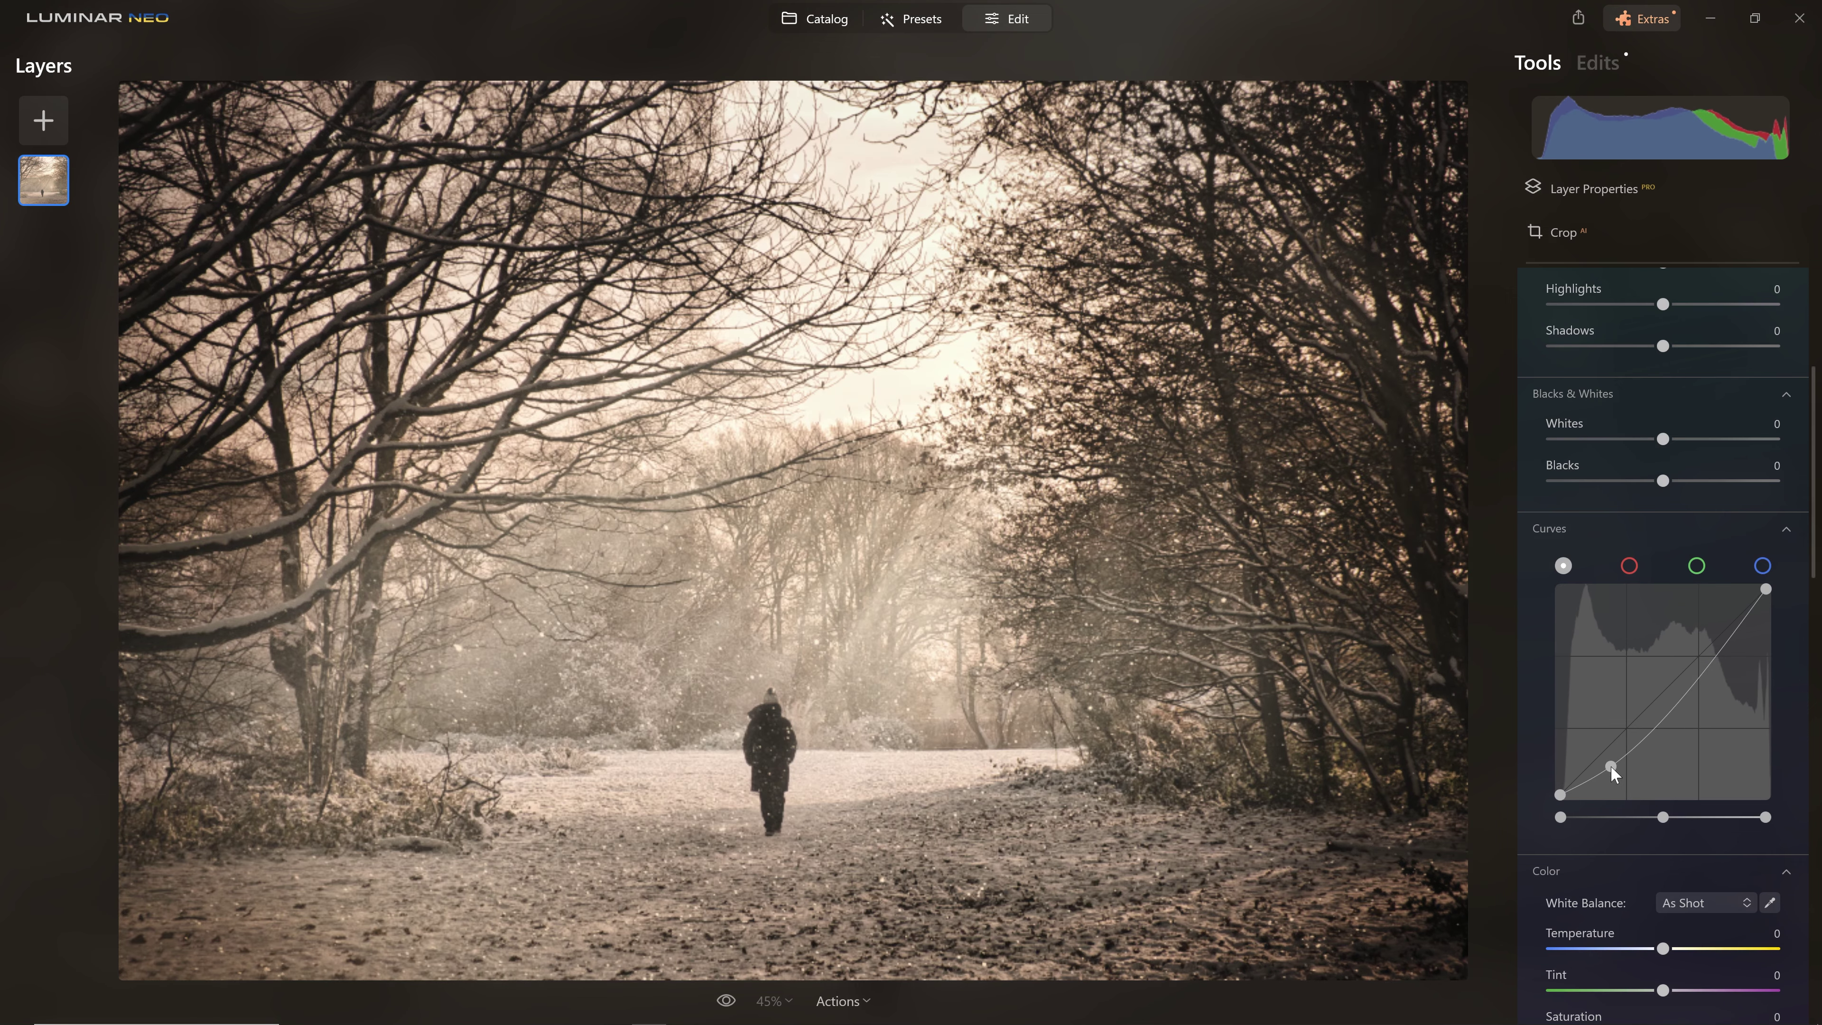
scroll(1608, 765, up, 5)
scroll(1624, 628, down, 4)
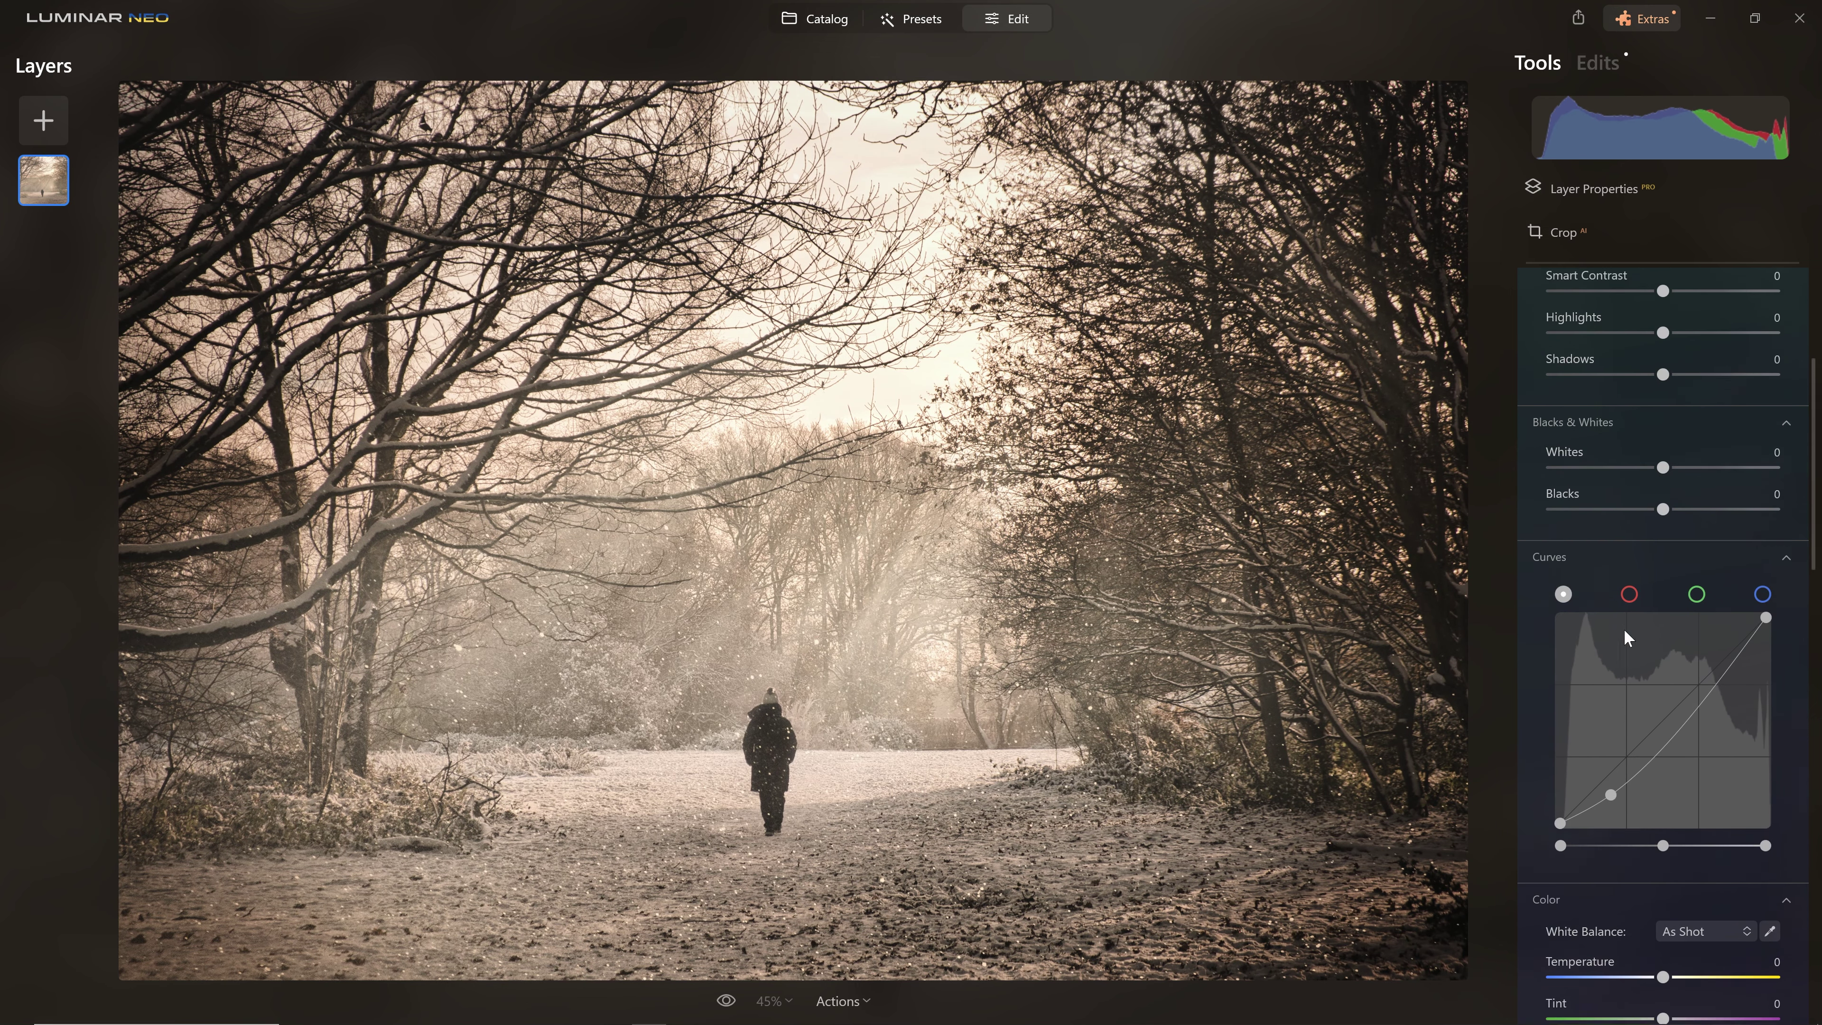
scroll(1637, 475, up, 4)
click(1603, 324)
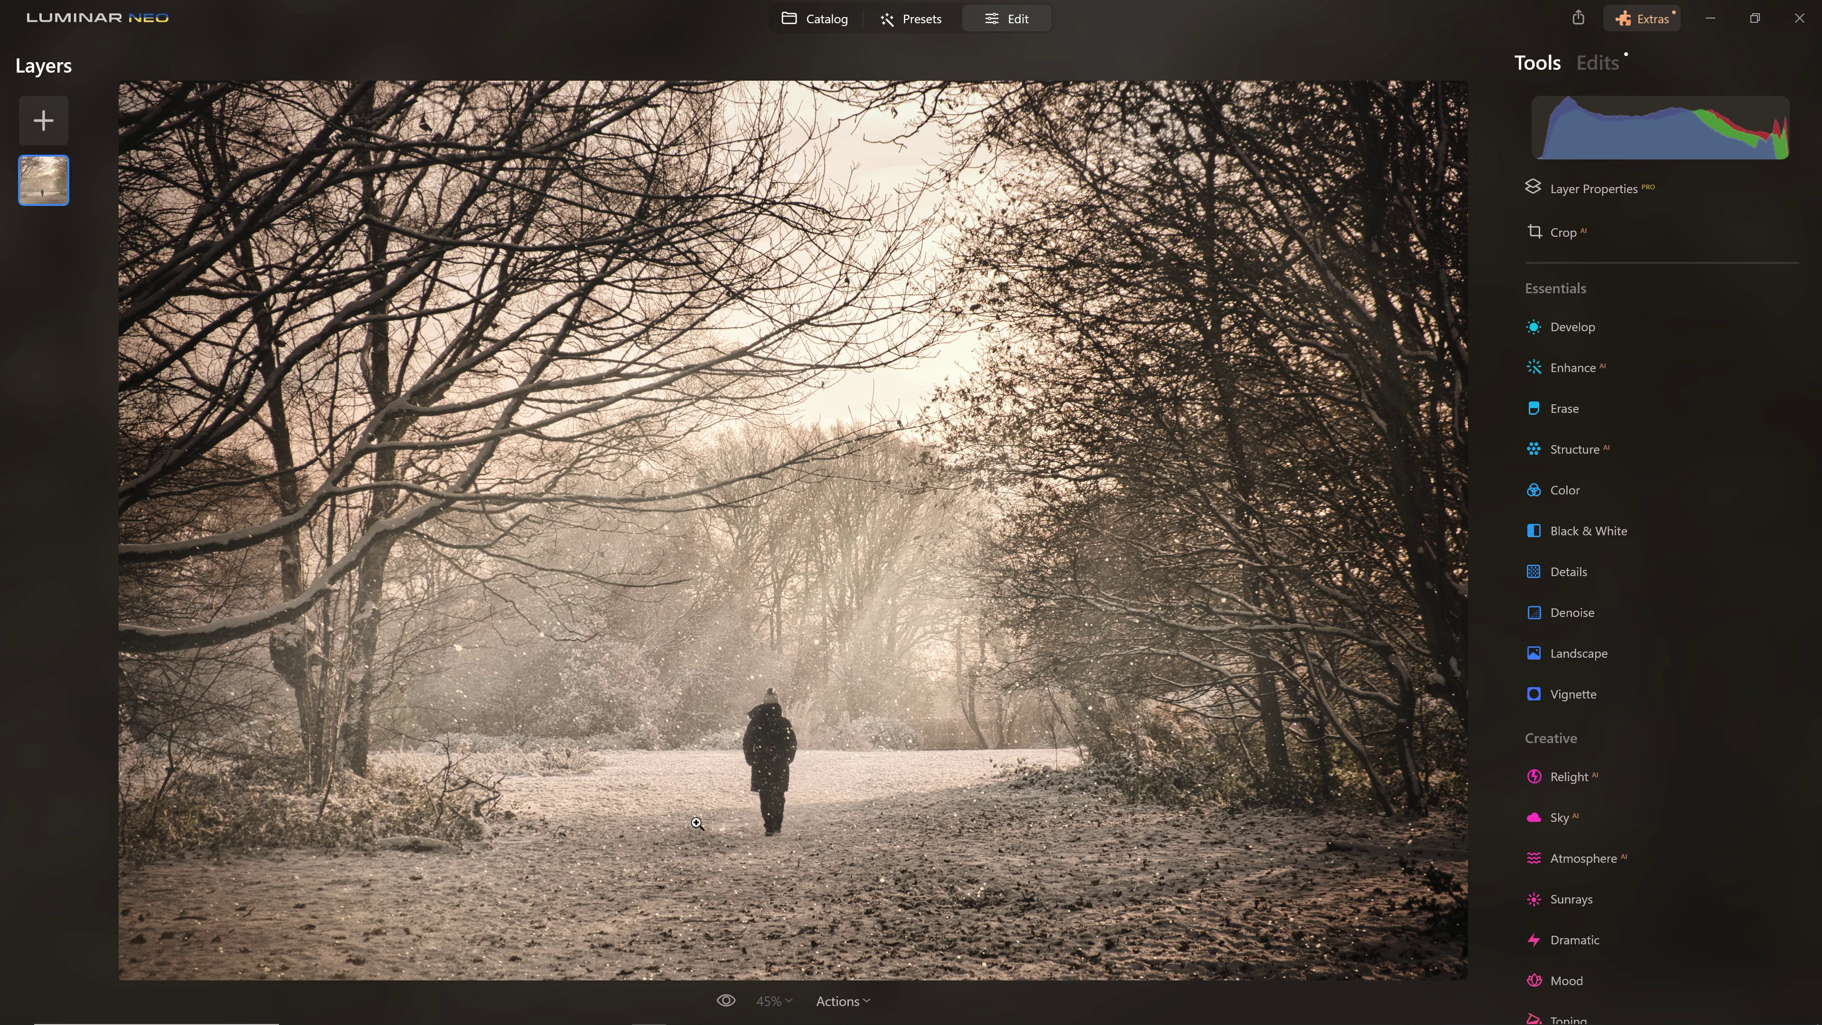
click(1594, 326)
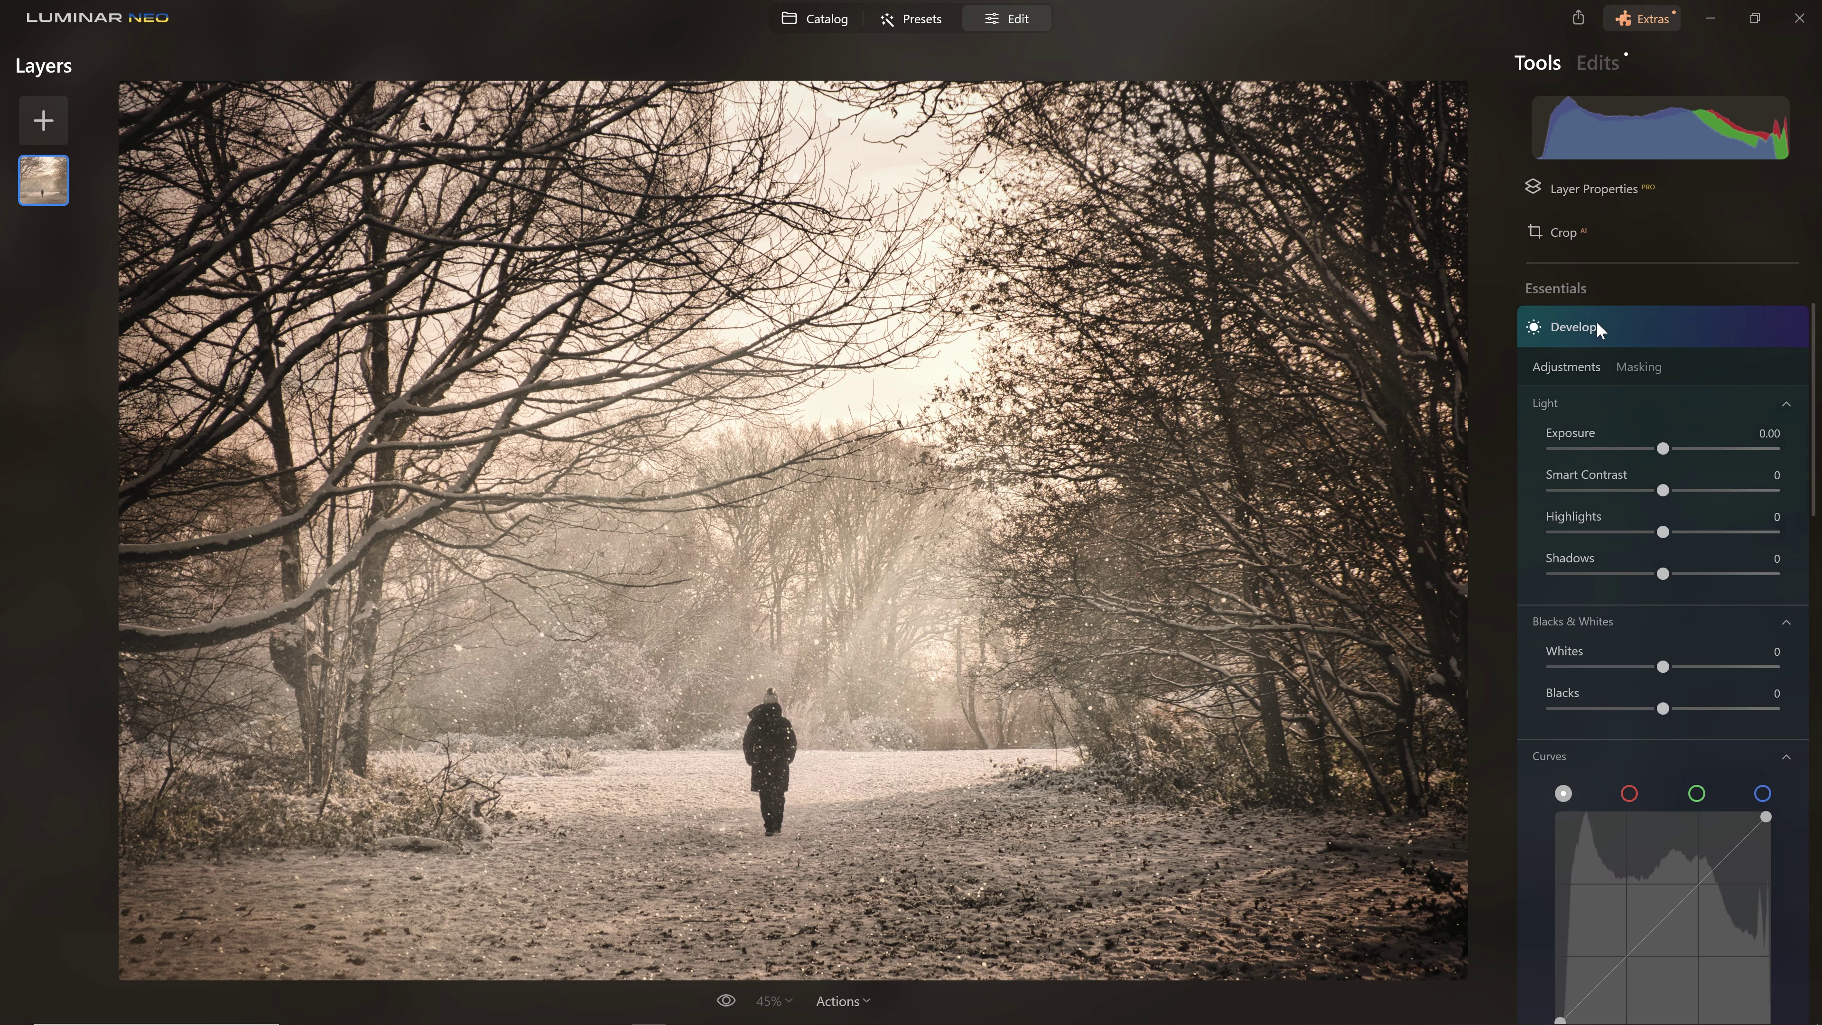
click(1634, 323)
scroll(1693, 638, down, 3)
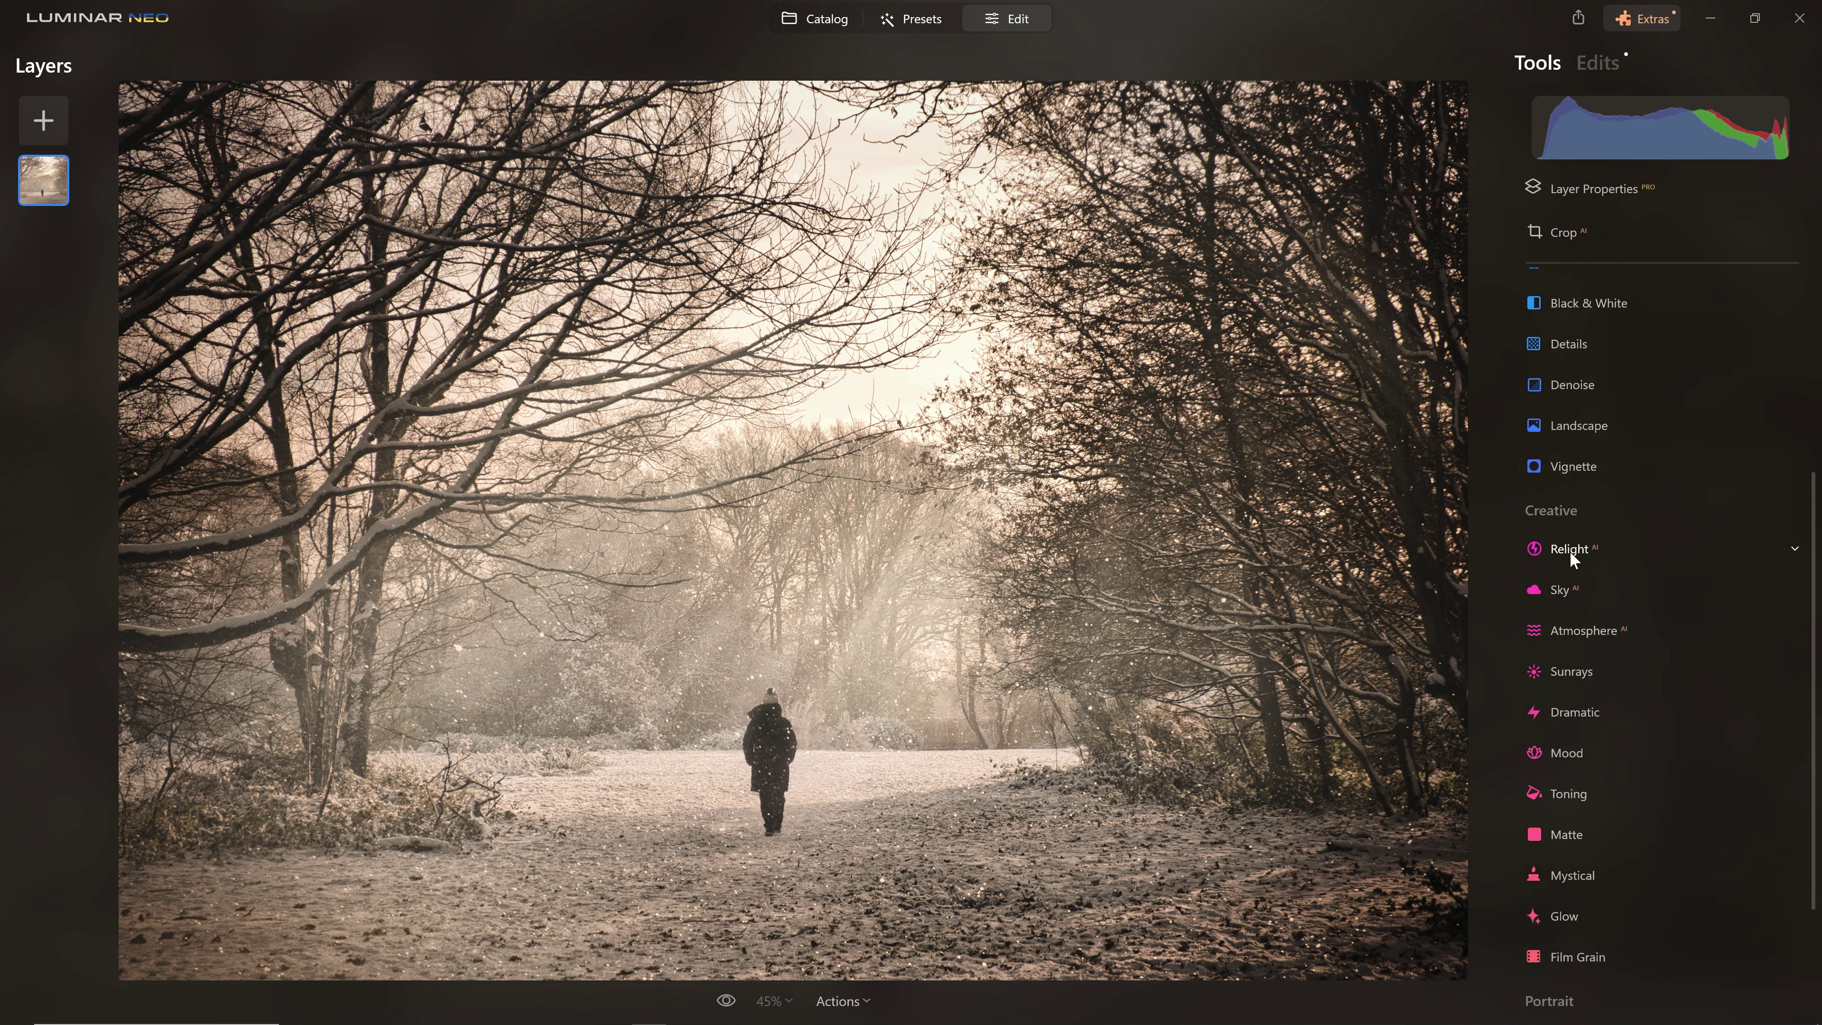
scroll(1630, 562, up, 5)
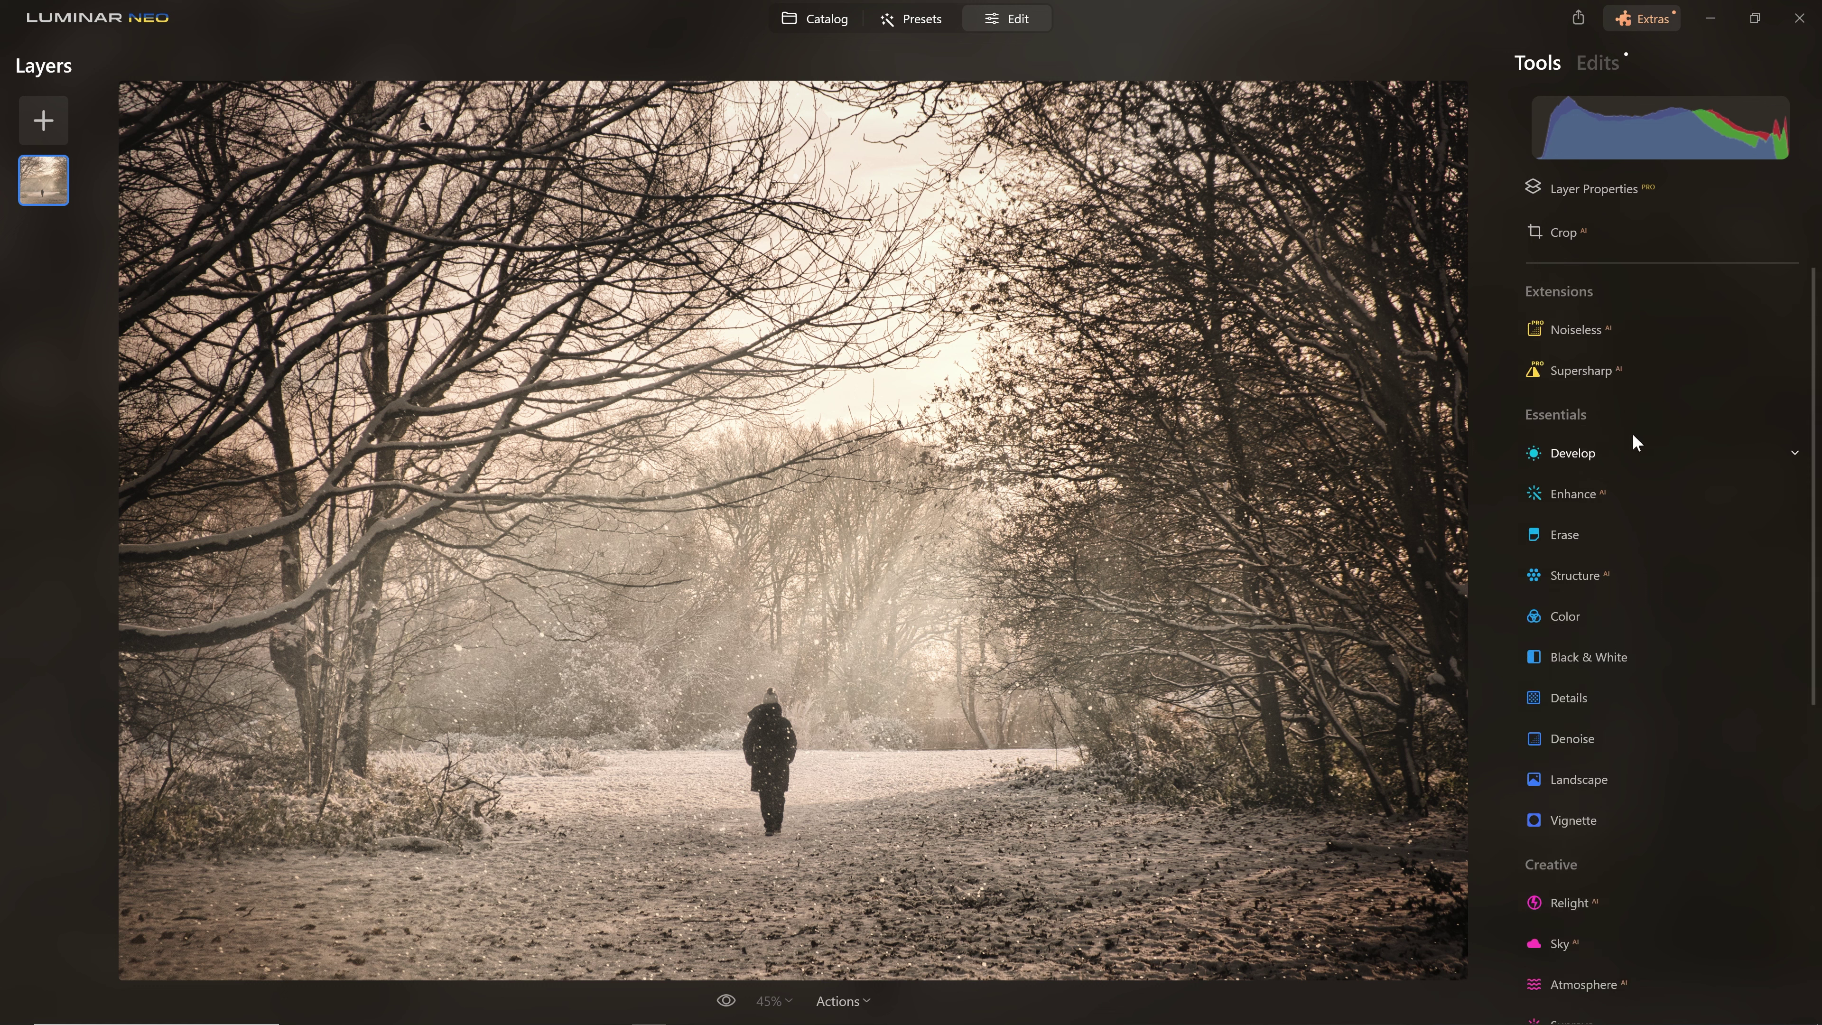
Create a darker second Develop curve by pulling down its lower part and lowering its white endpoint.
click(1599, 454)
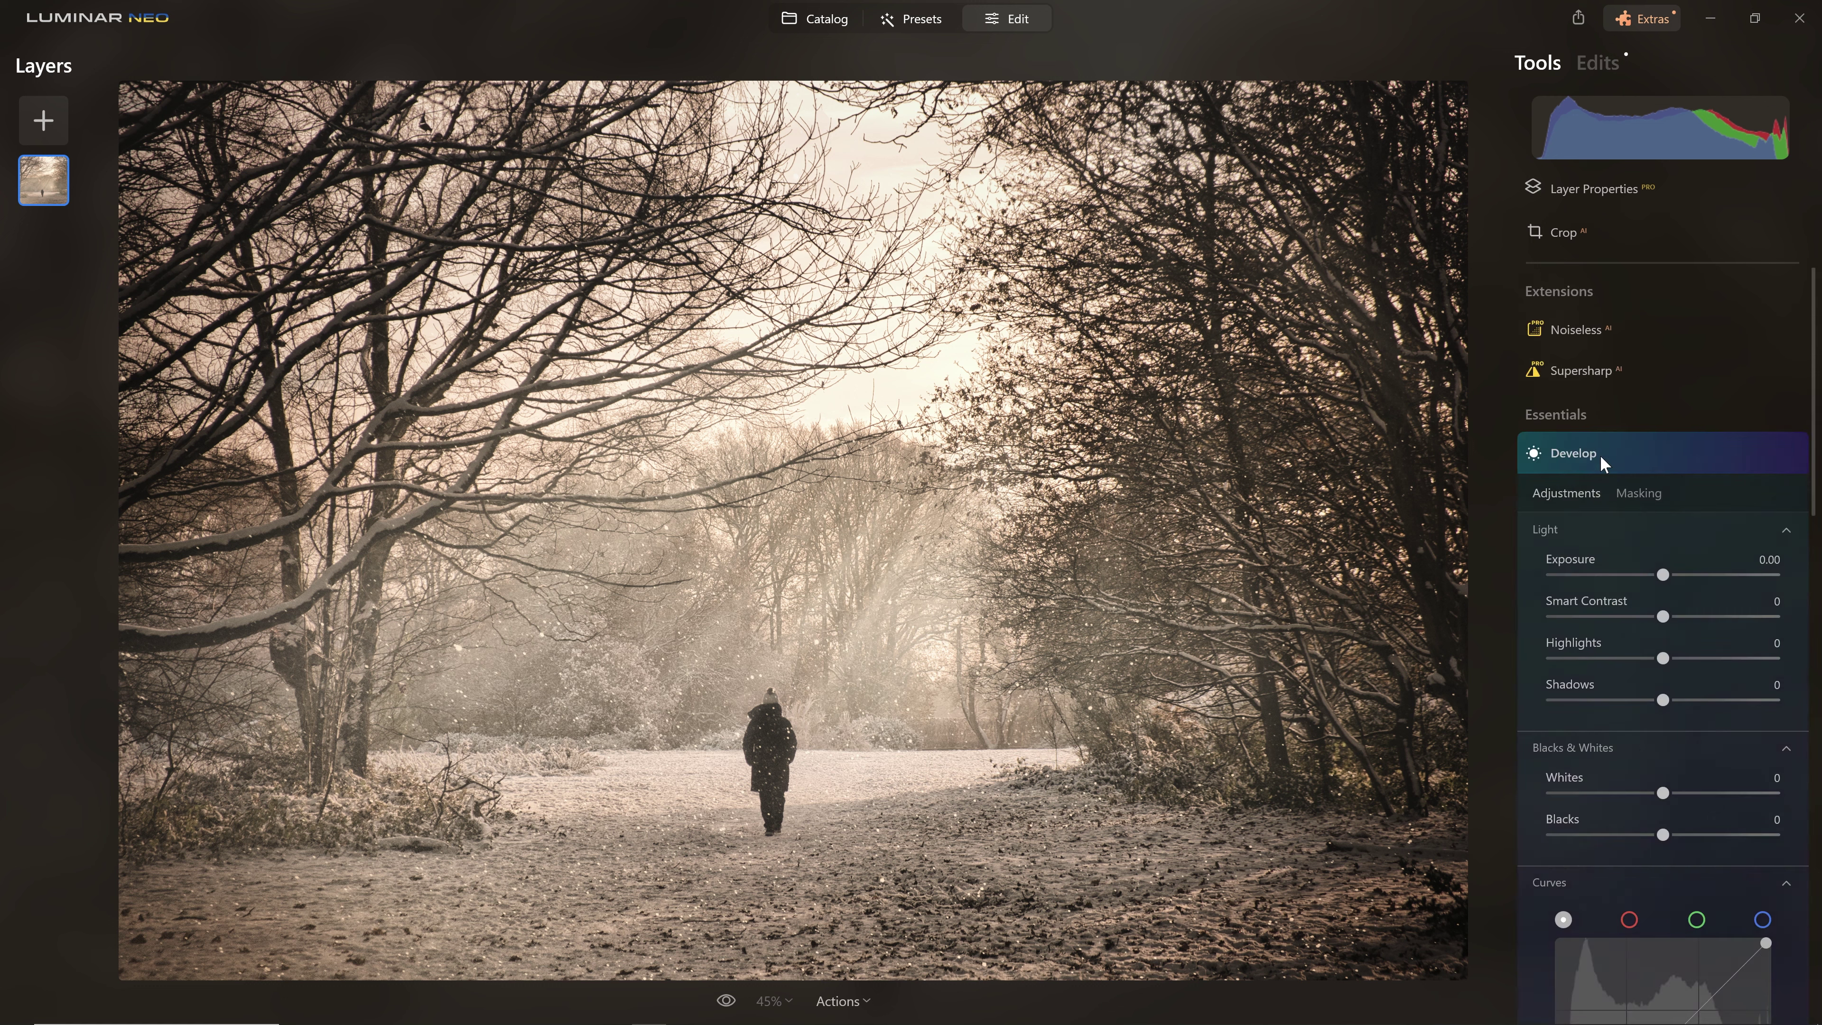
scroll(1615, 583, down, 2)
scroll(1599, 603, down, 3)
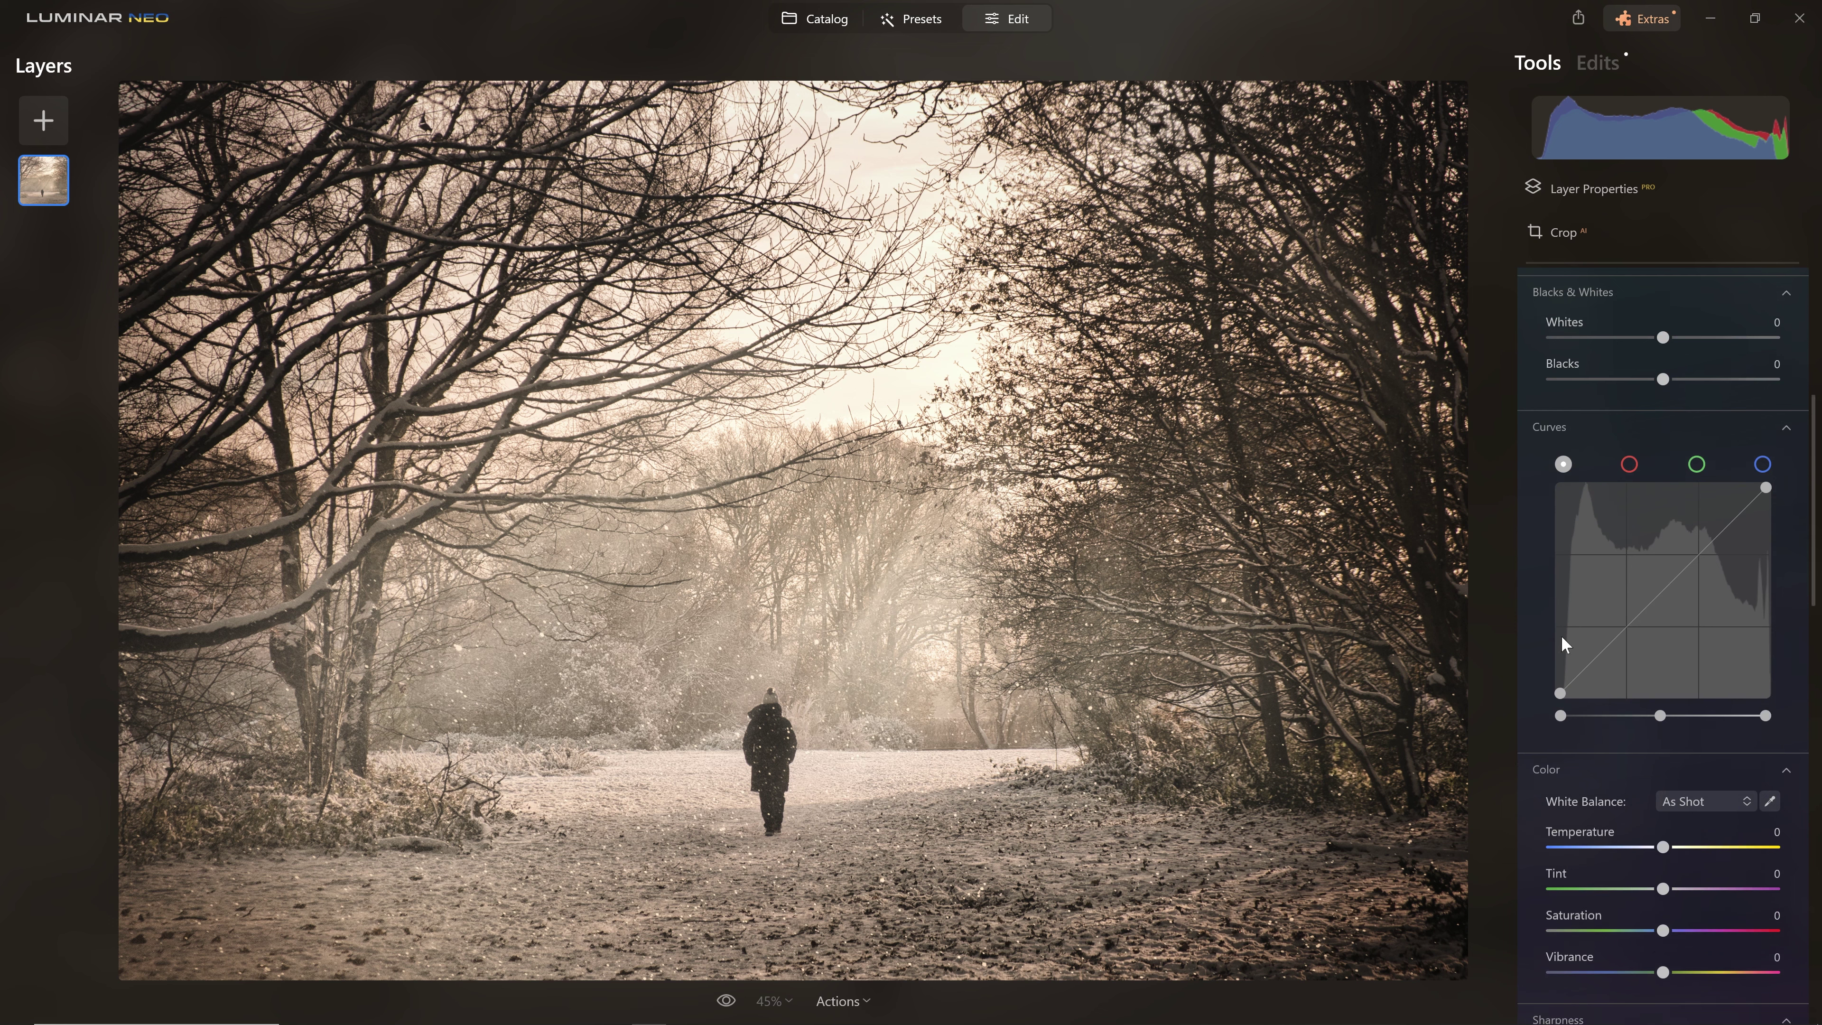
mouse_move(1598, 635)
mouse_down()
mouse_move(1623, 644)
mouse_move(1607, 651)
mouse_up()
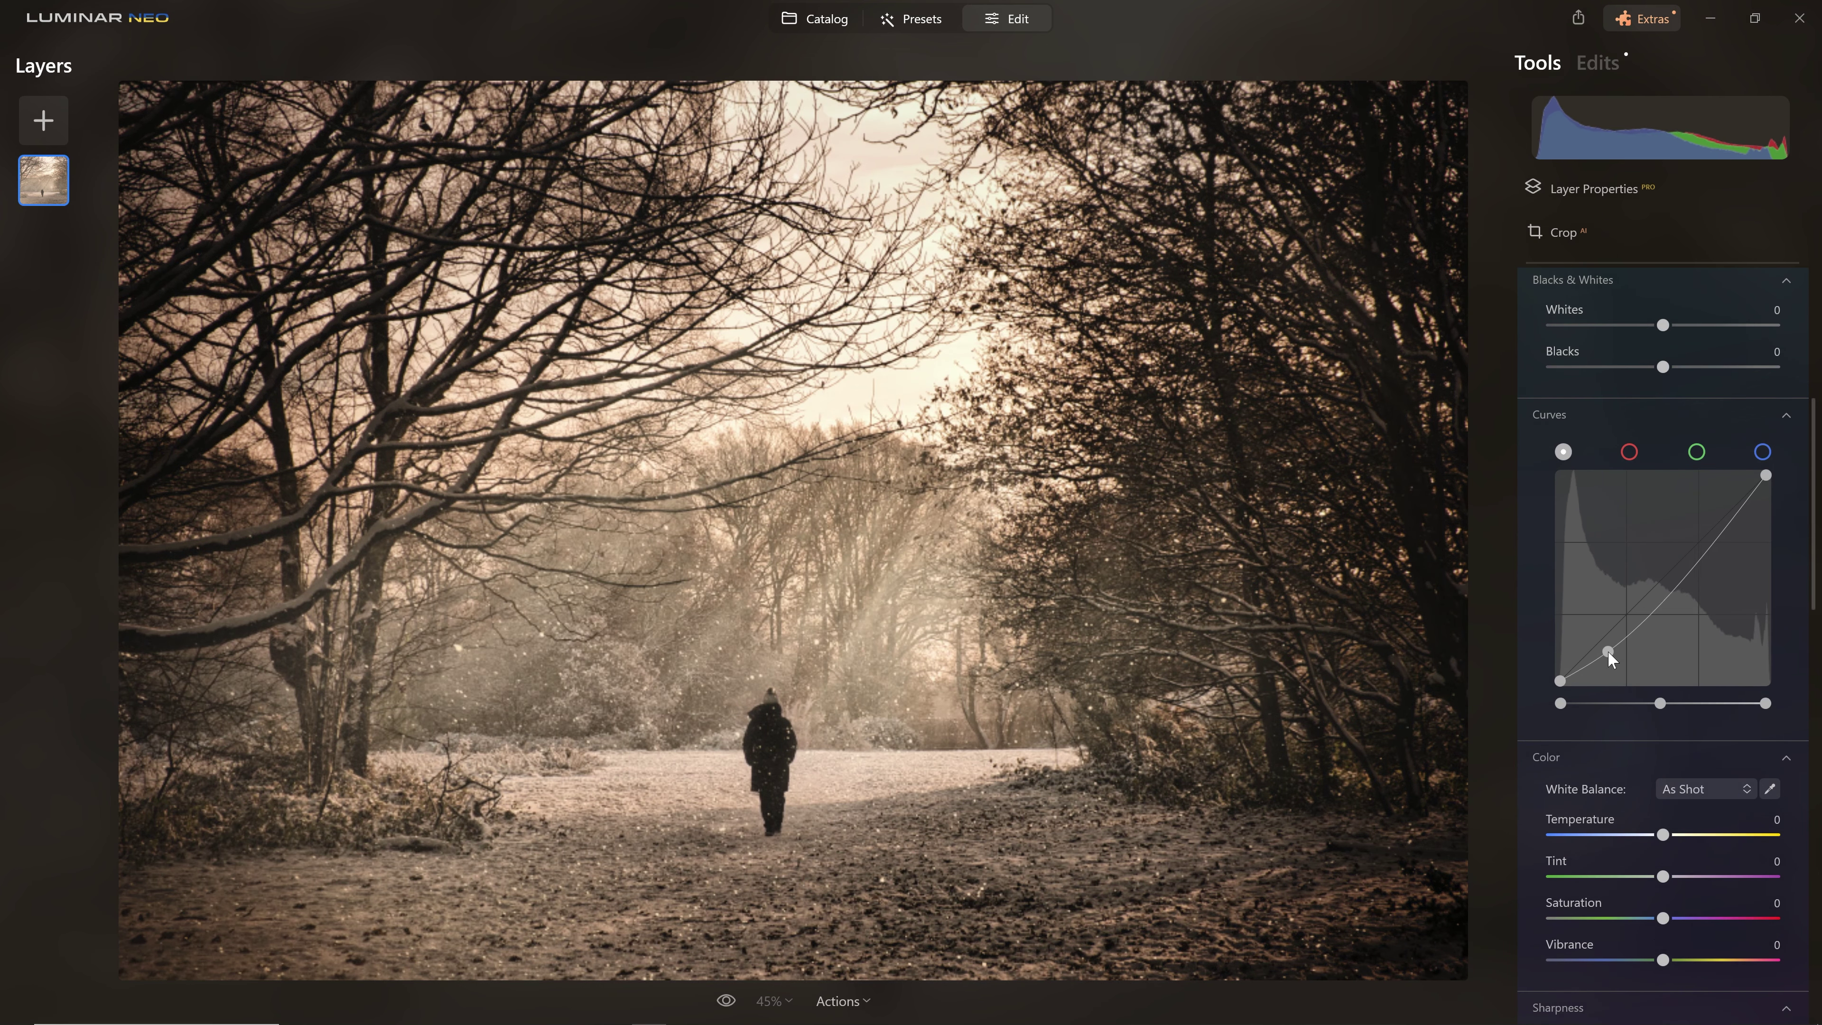
drag(1766, 479, 1817, 539)
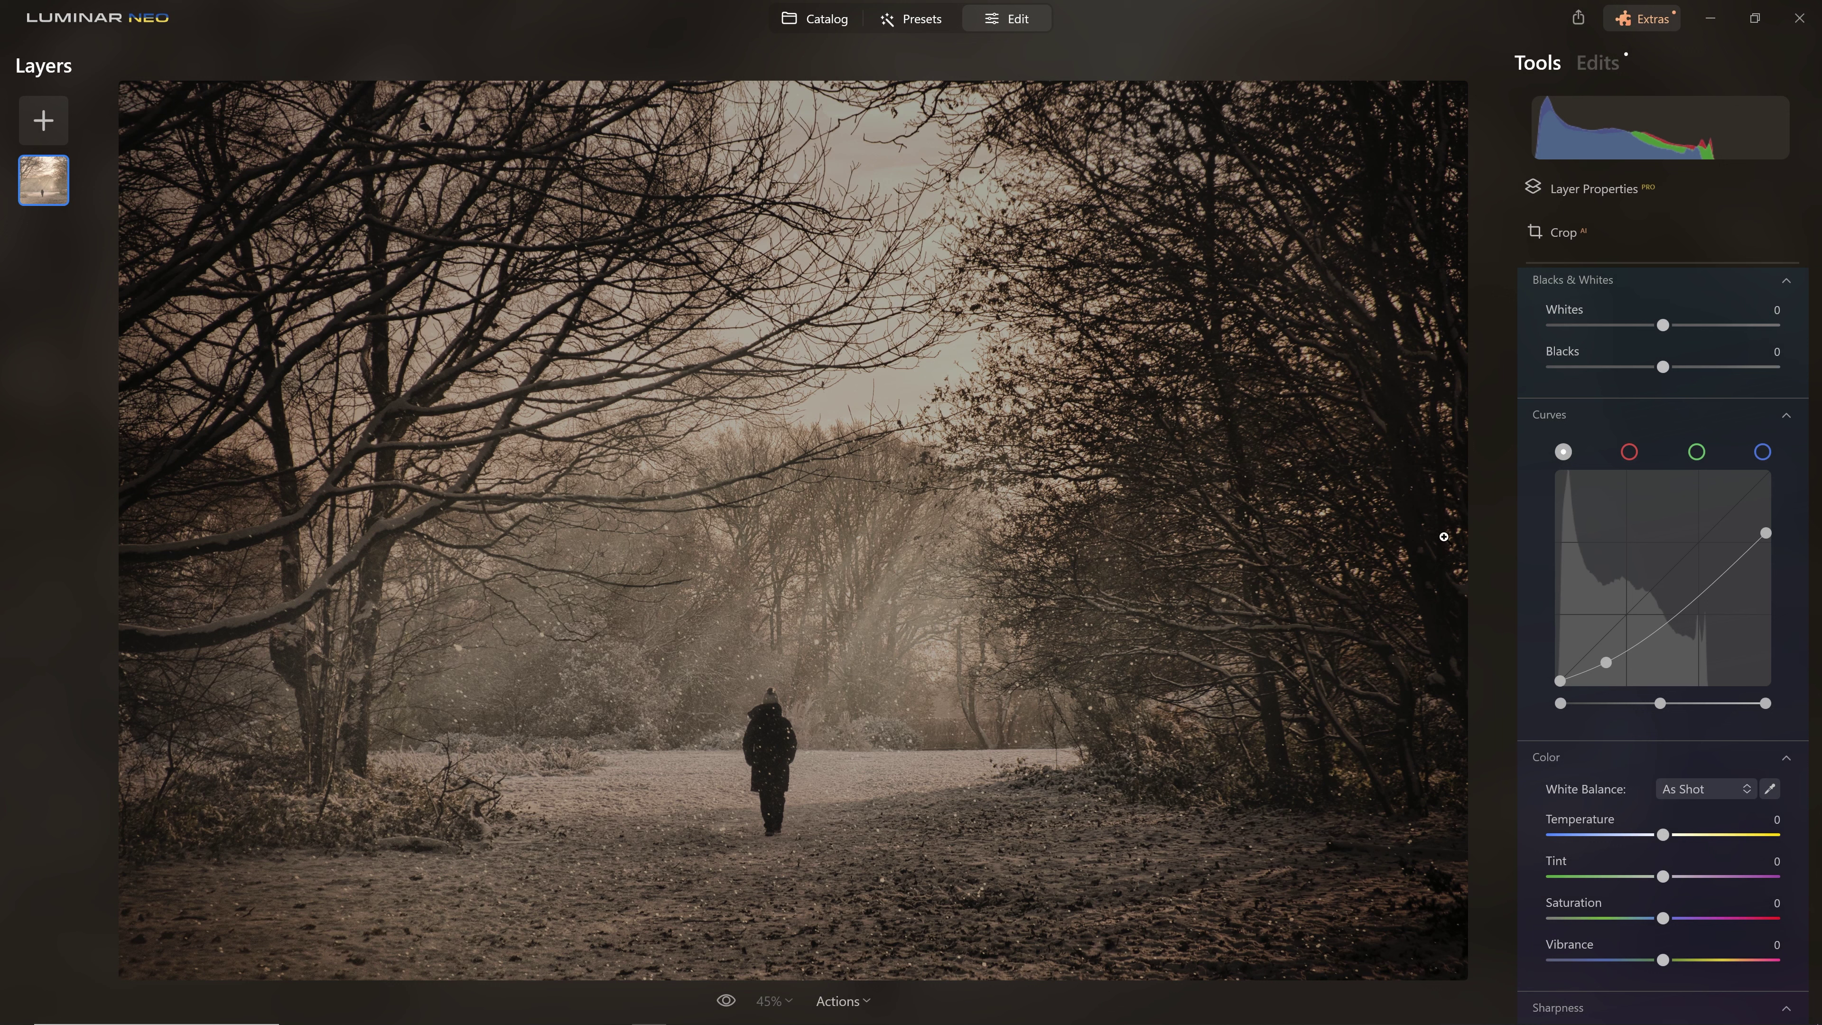
Mask the second Develop darkening with a size 232 brush, painting repeatedly over the ground along the photo's lower edge.
scroll(1742, 475, up, 5)
click(1622, 372)
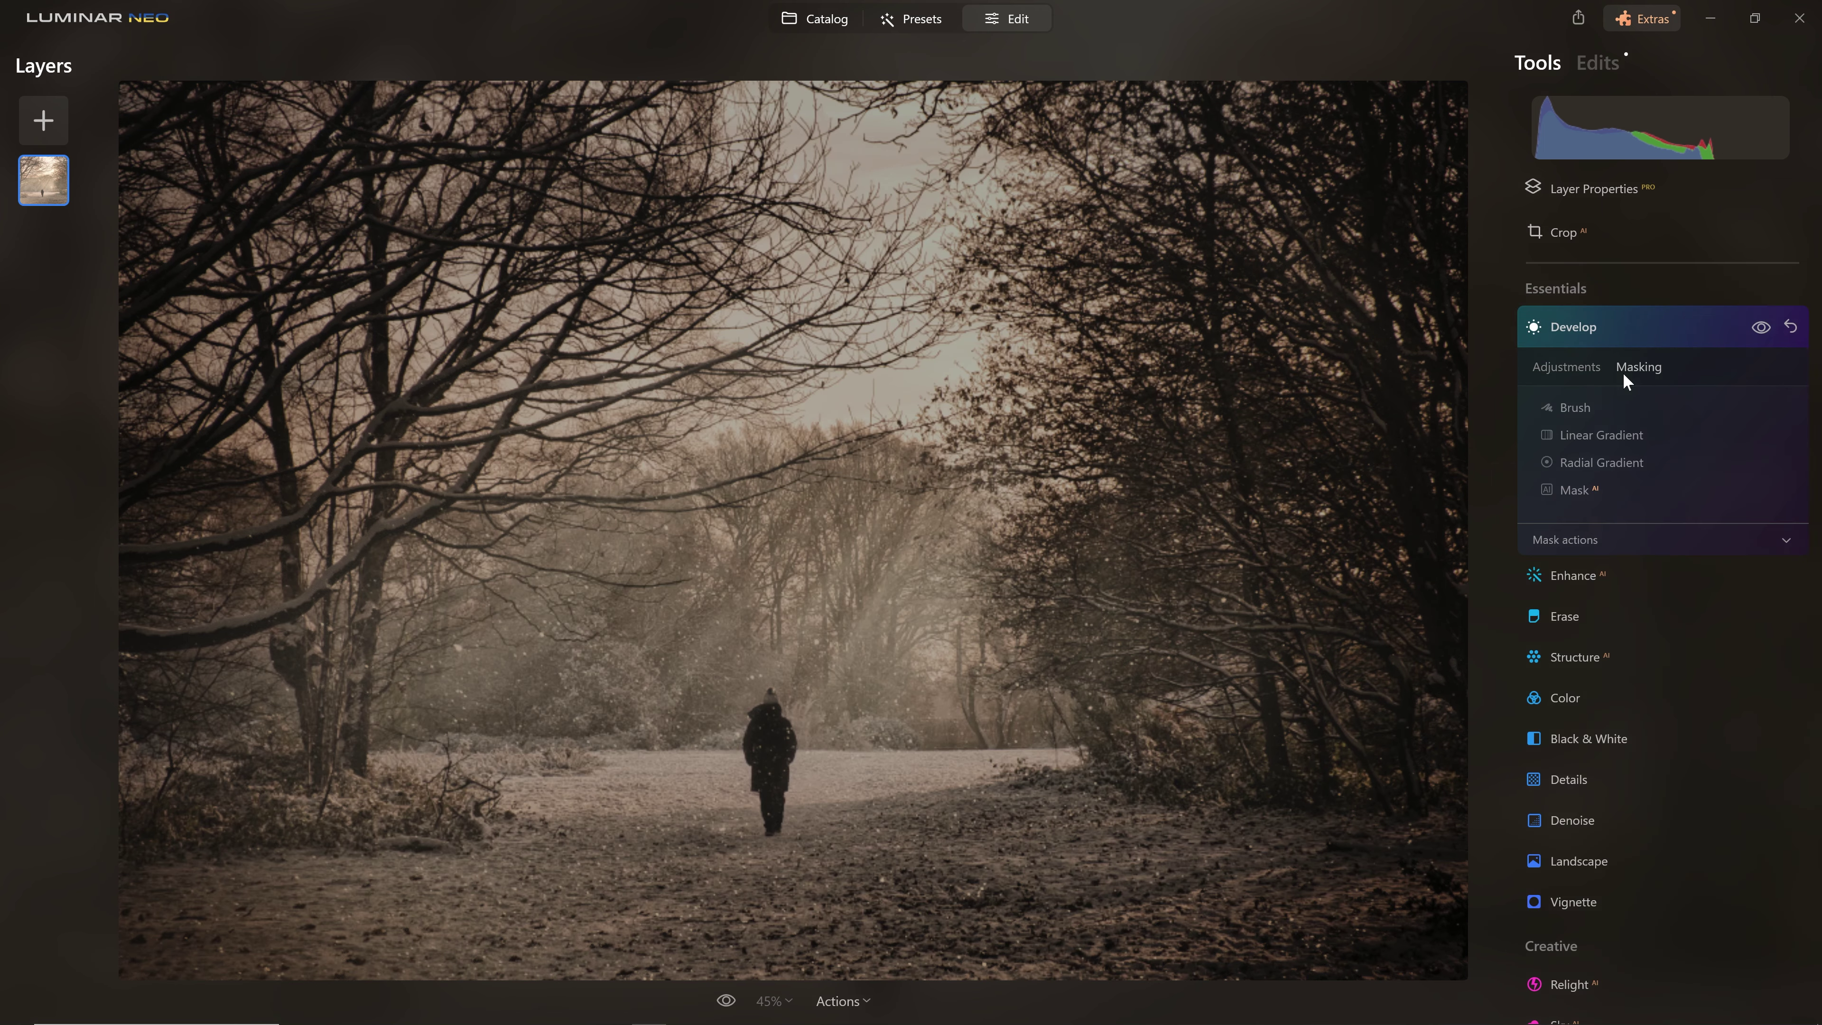
click(1582, 407)
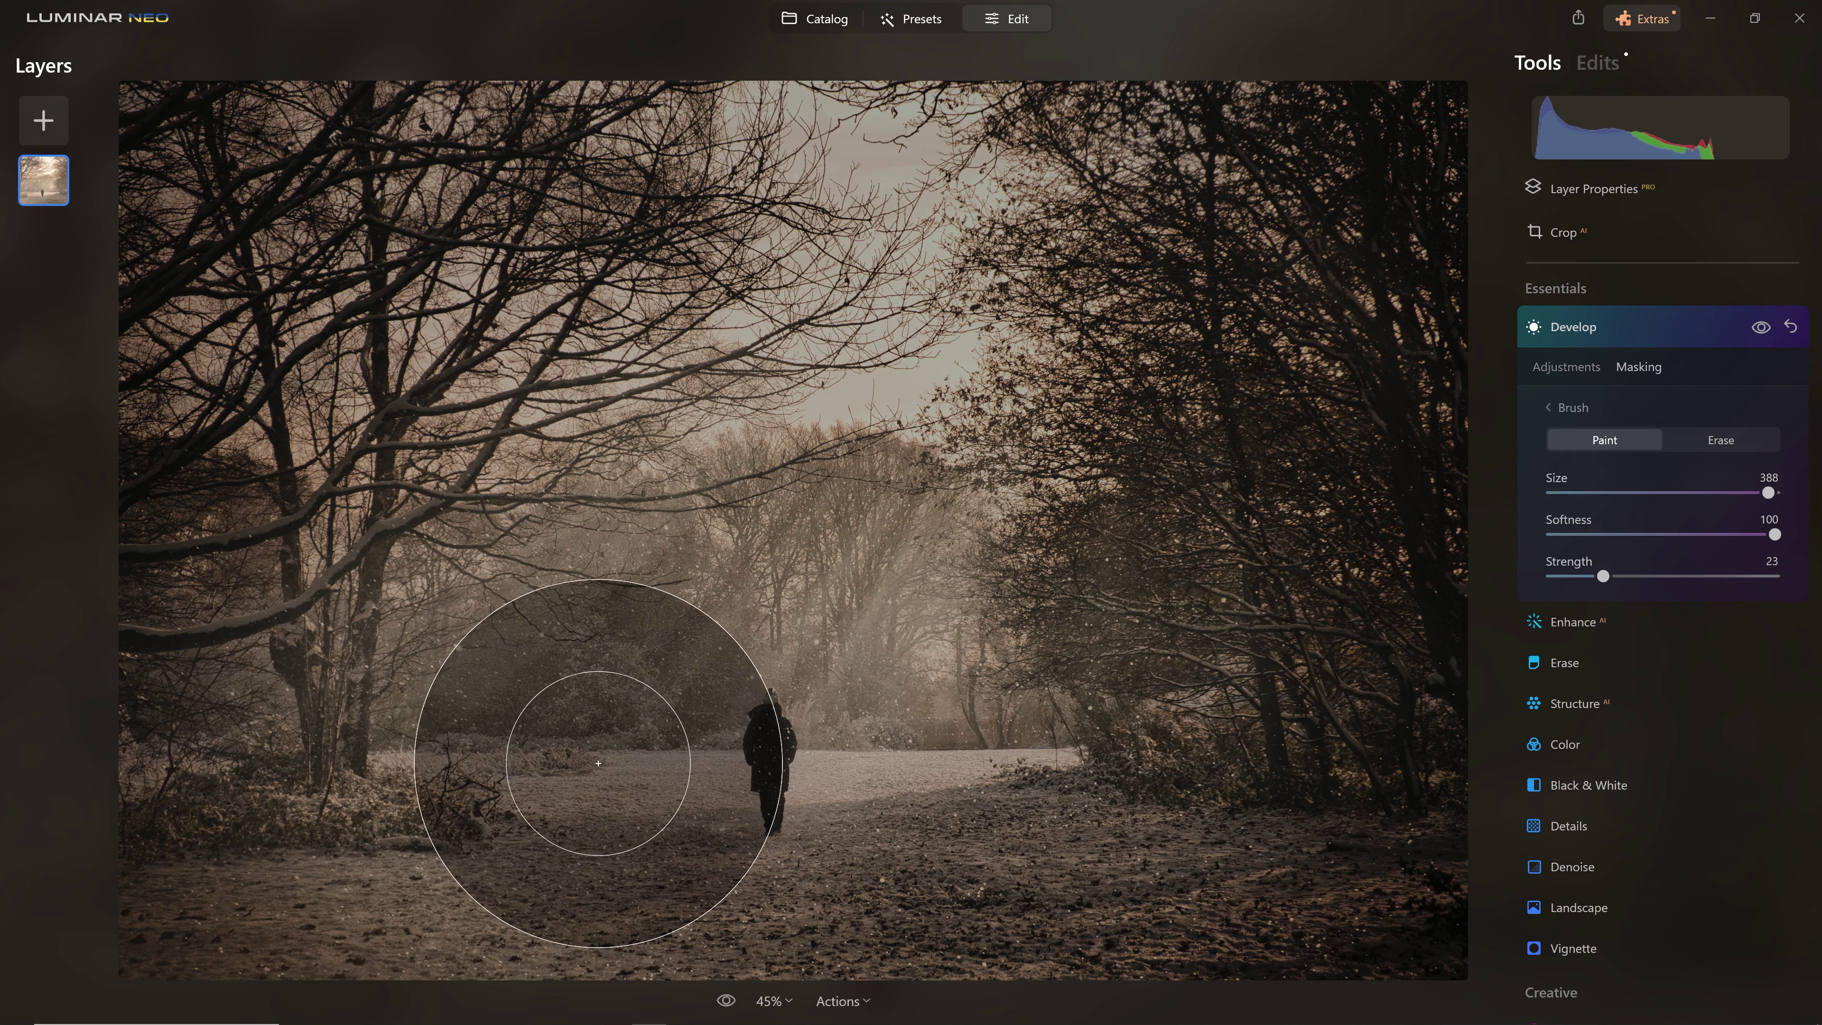
key(bracketleft)
key(bracketleft)
key(bracketleft)
key(bracketleft)
key(bracketleft)
key(bracketleft)
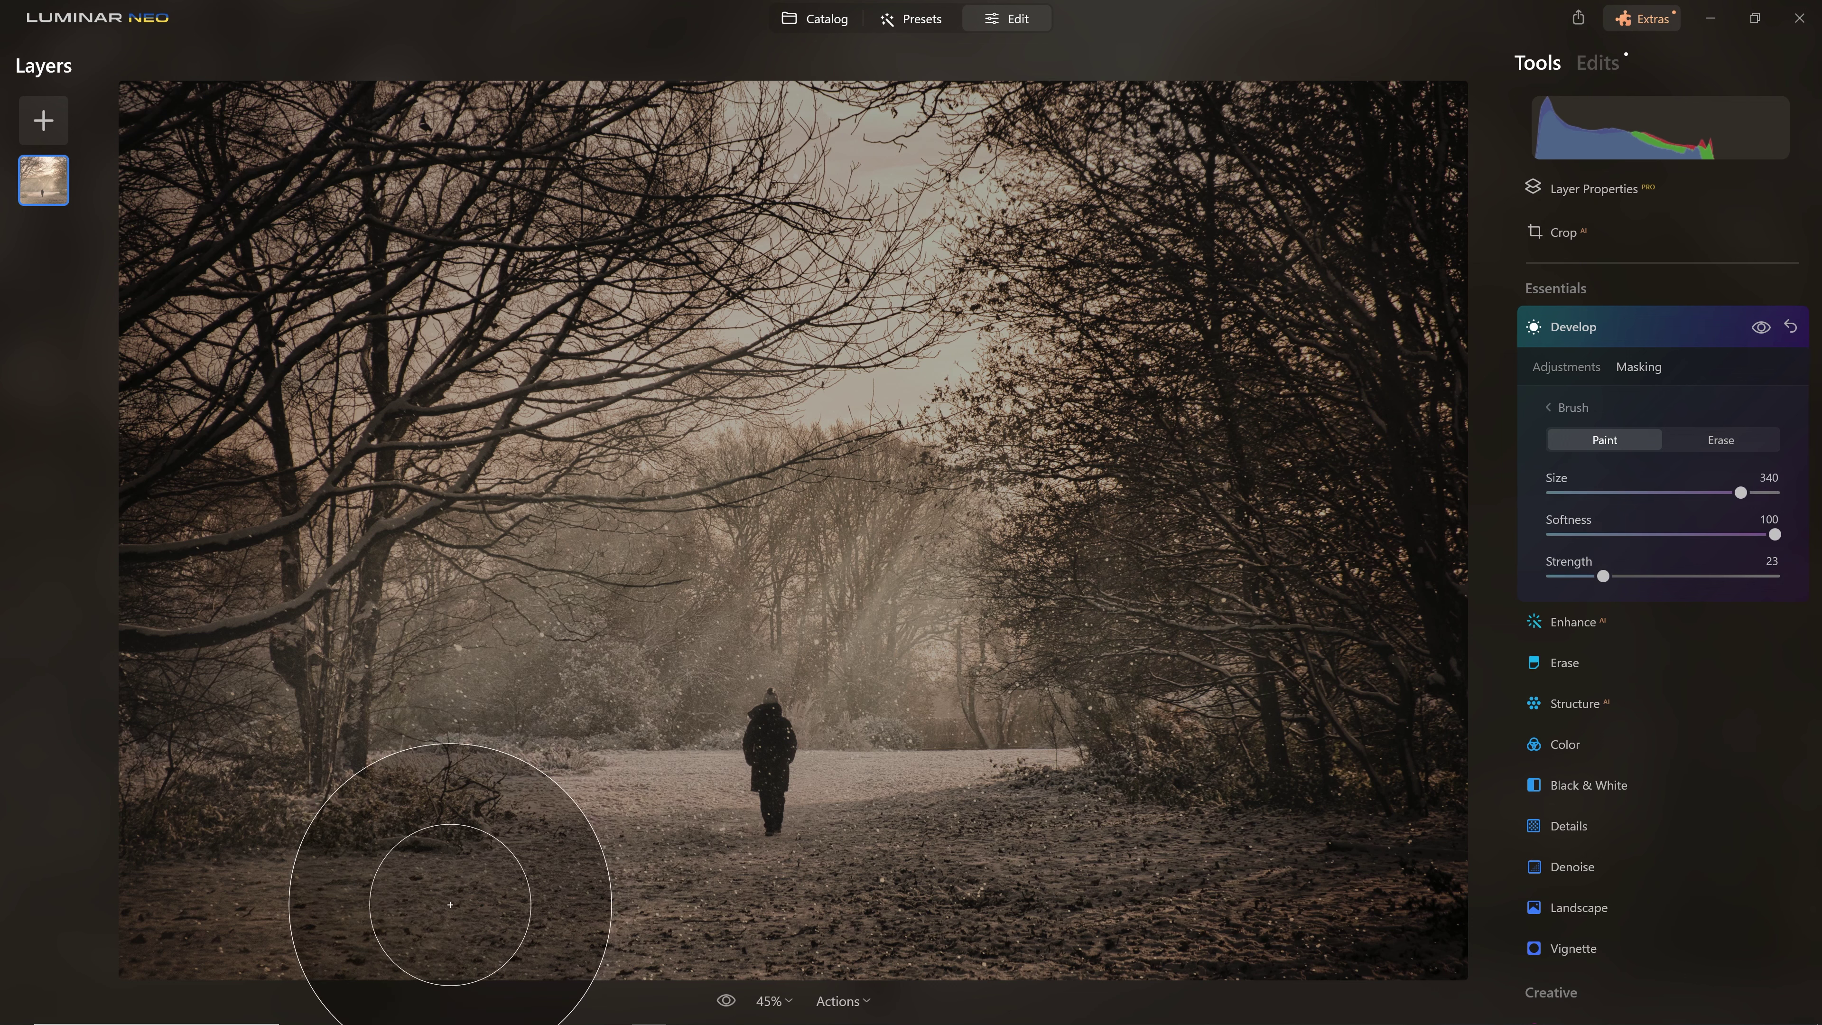
key(bracketleft)
key(bracketleft)
key(bracketleft)
key(bracketleft)
key(bracketleft)
key(bracketleft)
key(bracketleft)
mouse_move(406, 915)
mouse_down()
mouse_move(276, 949)
mouse_move(685, 966)
mouse_move(1195, 921)
mouse_move(910, 986)
mouse_move(1505, 968)
mouse_up()
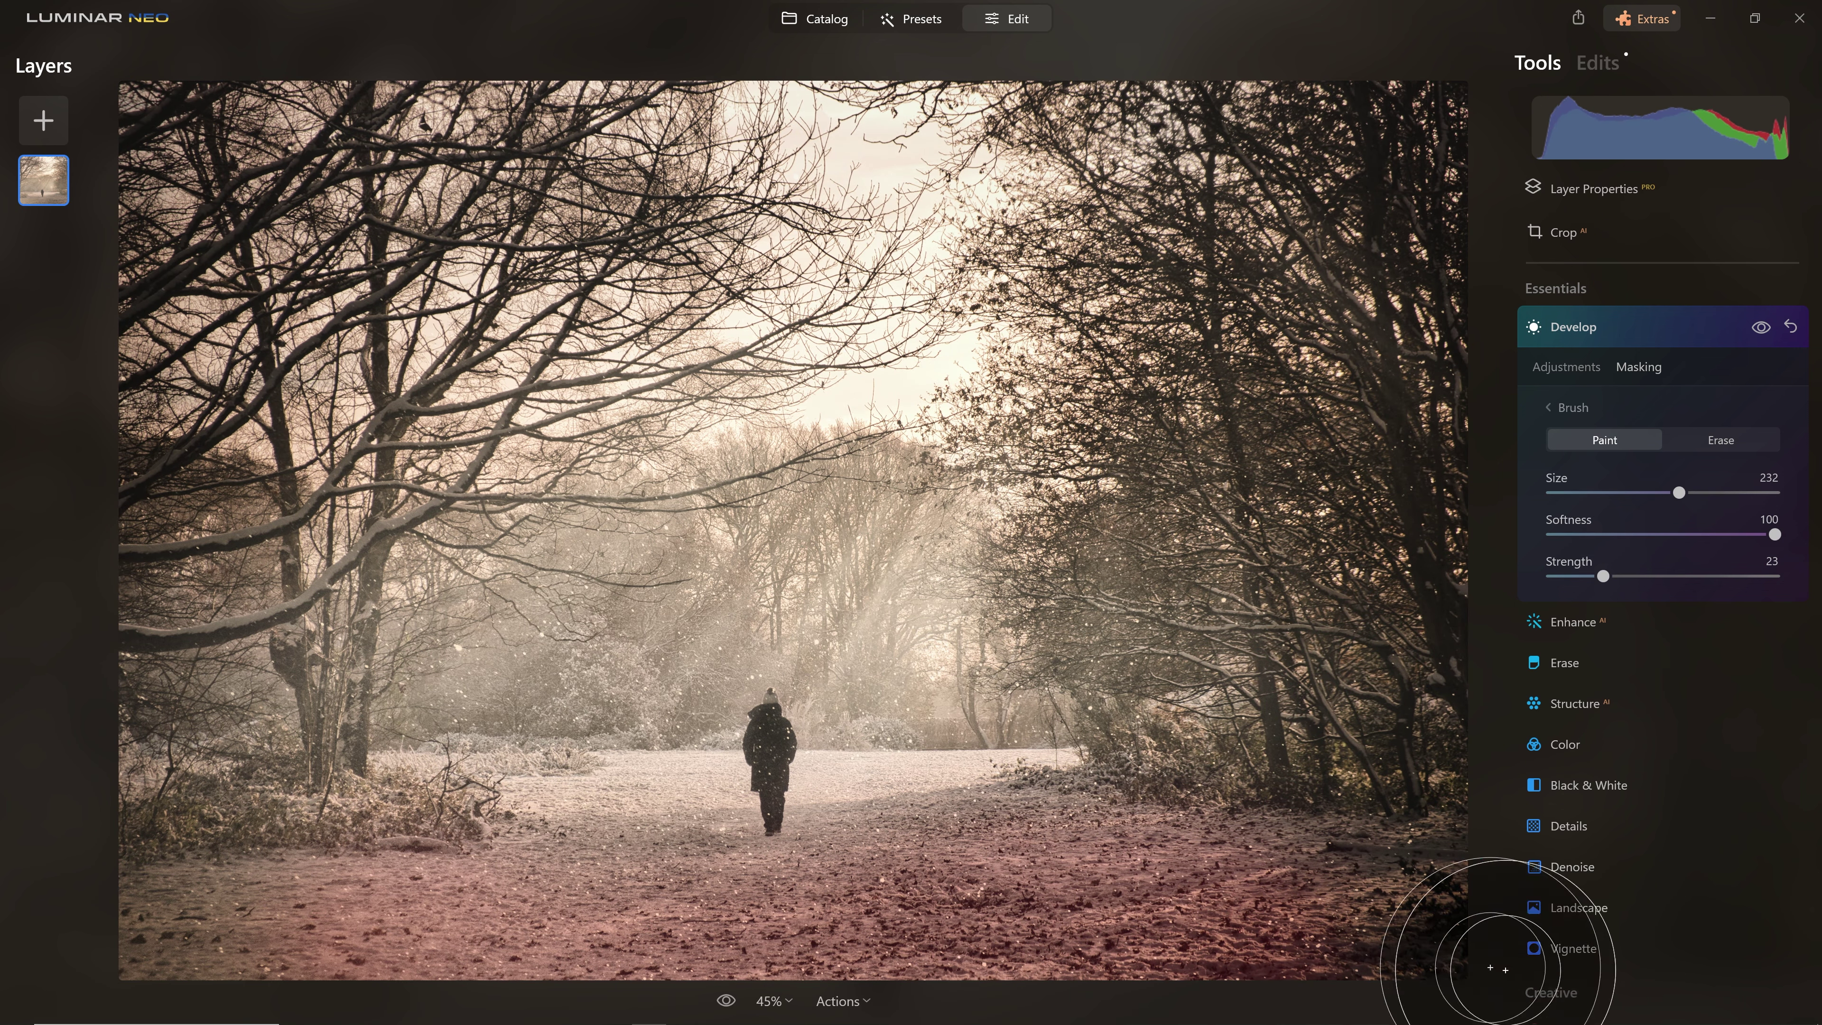
mouse_move(1191, 948)
mouse_down()
mouse_move(479, 955)
mouse_move(1252, 990)
mouse_move(102, 948)
mouse_up()
mouse_move(529, 956)
mouse_down()
mouse_move(1002, 992)
mouse_move(772, 1012)
mouse_move(426, 997)
mouse_move(914, 1001)
mouse_move(1240, 972)
mouse_up()
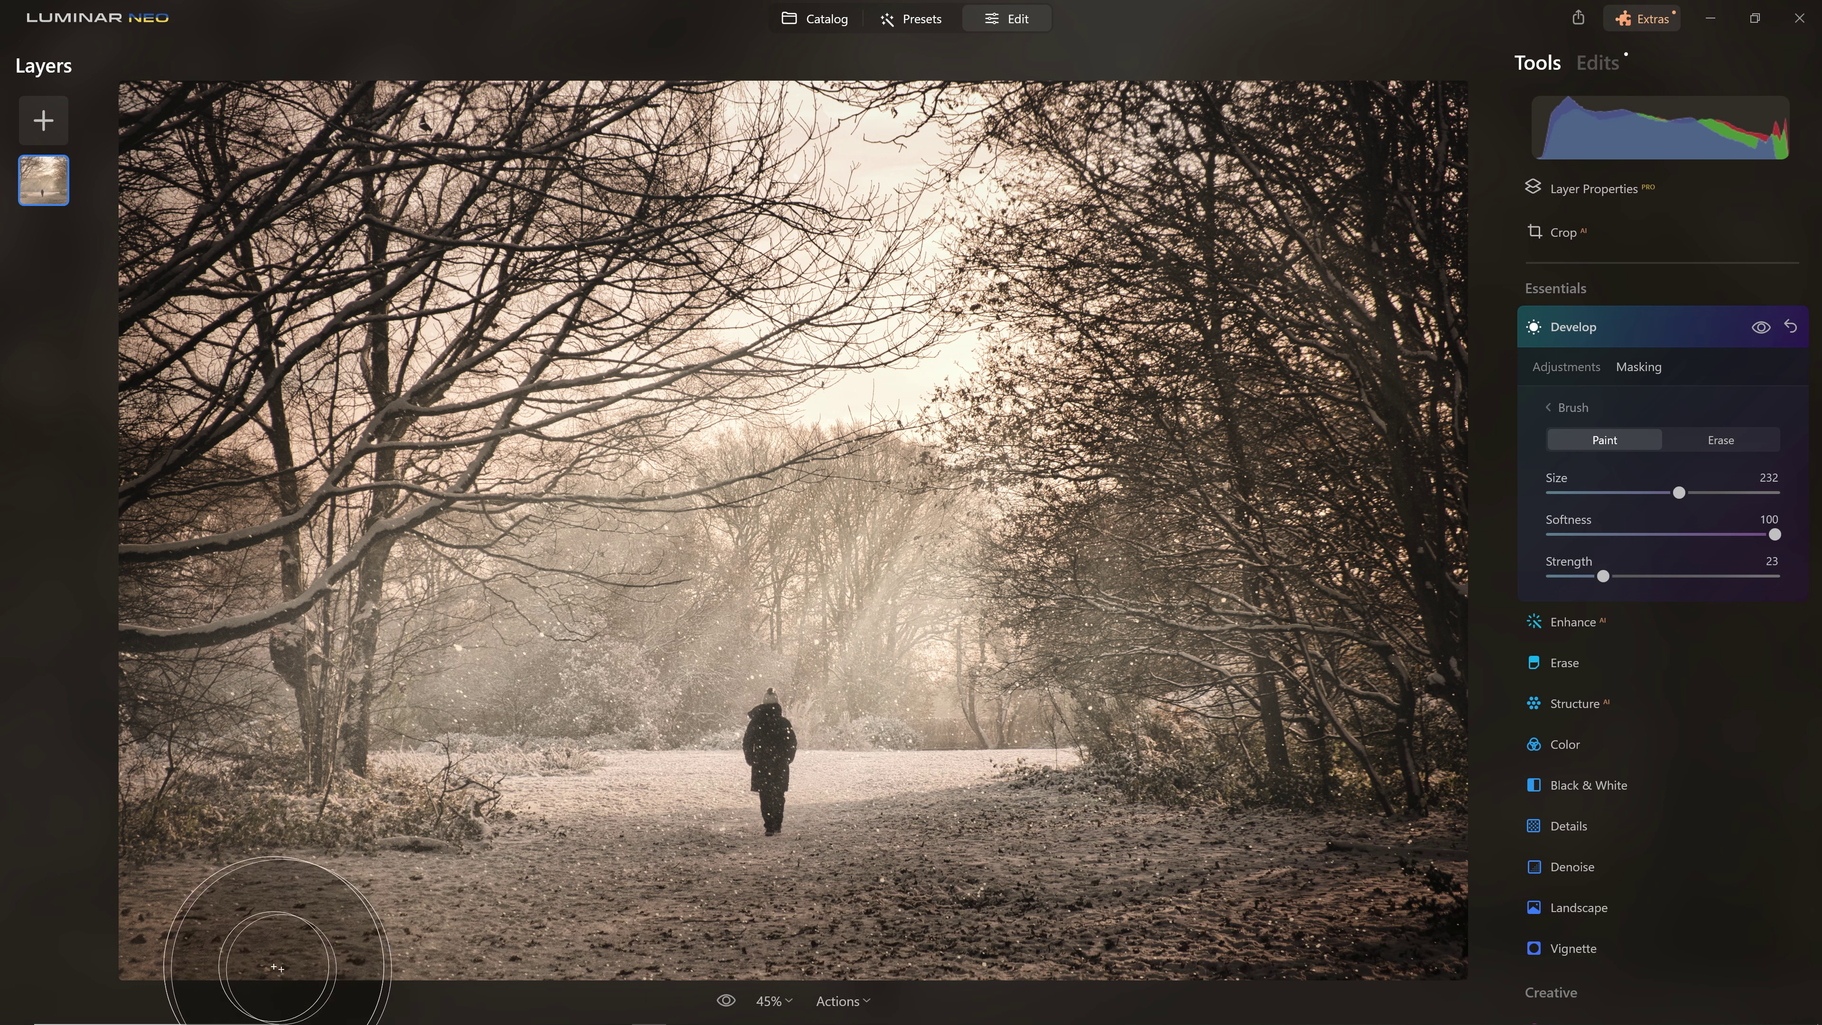
mouse_move(340, 968)
mouse_down()
mouse_move(1140, 973)
mouse_move(839, 983)
mouse_up()
mouse_move(513, 966)
mouse_down()
mouse_move(790, 998)
mouse_move(1260, 996)
mouse_up()
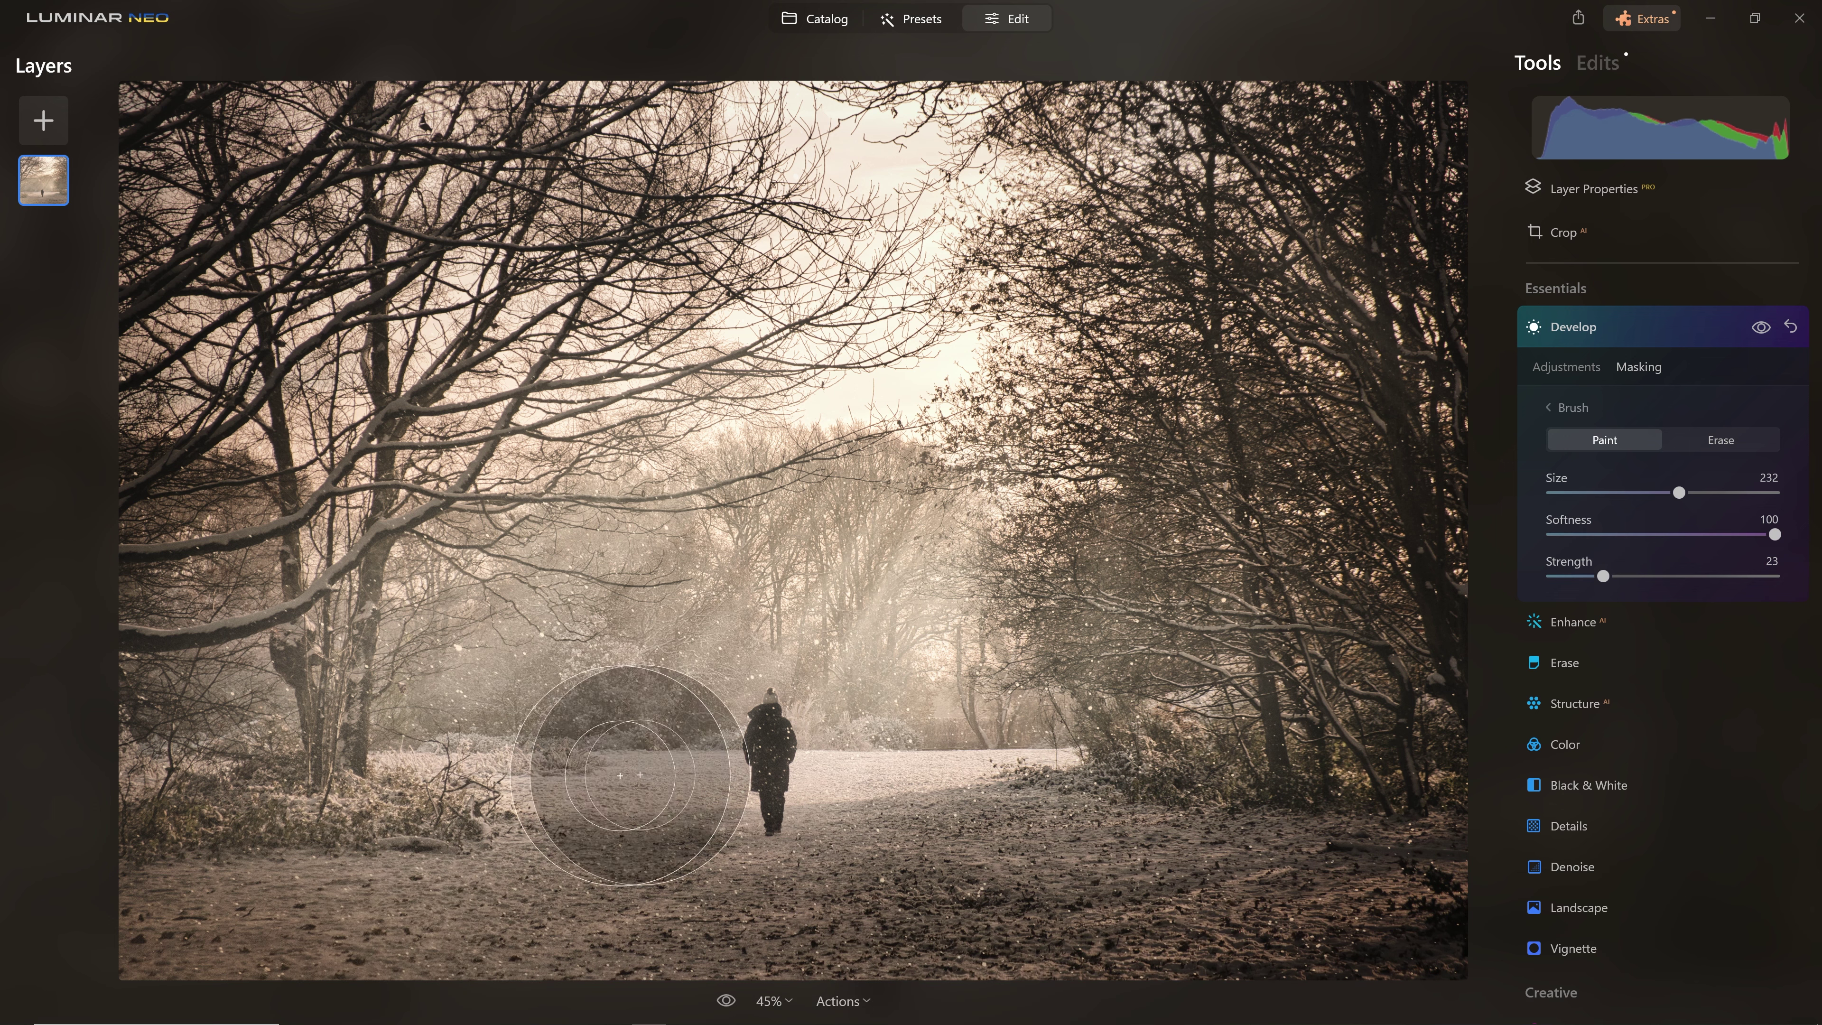
Extend the Develop darkening mask over the trees and undergrowth at the photo's left edge, comparing with the effect off.
mouse_move(102, 407)
mouse_down()
mouse_move(185, 353)
mouse_move(183, 90)
mouse_move(264, 61)
mouse_move(253, 163)
mouse_up()
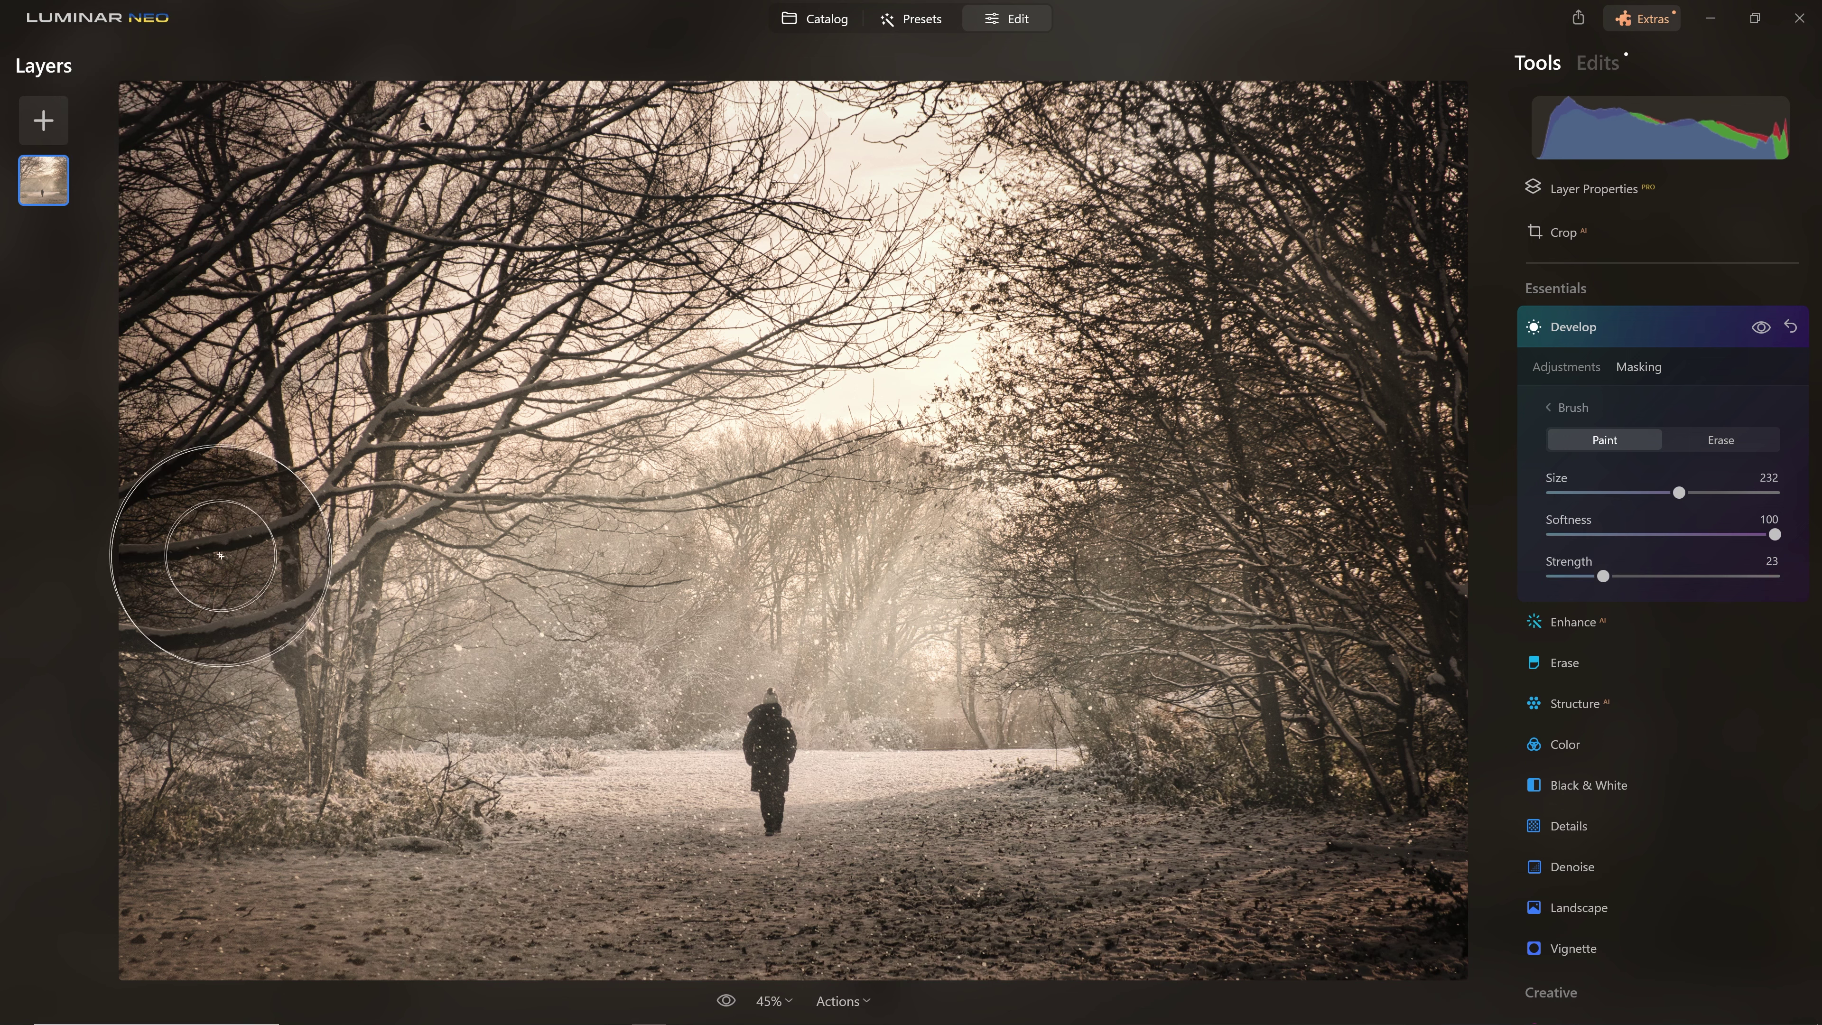
mouse_move(144, 800)
mouse_down()
mouse_move(230, 781)
mouse_move(287, 817)
mouse_up()
click(1761, 326)
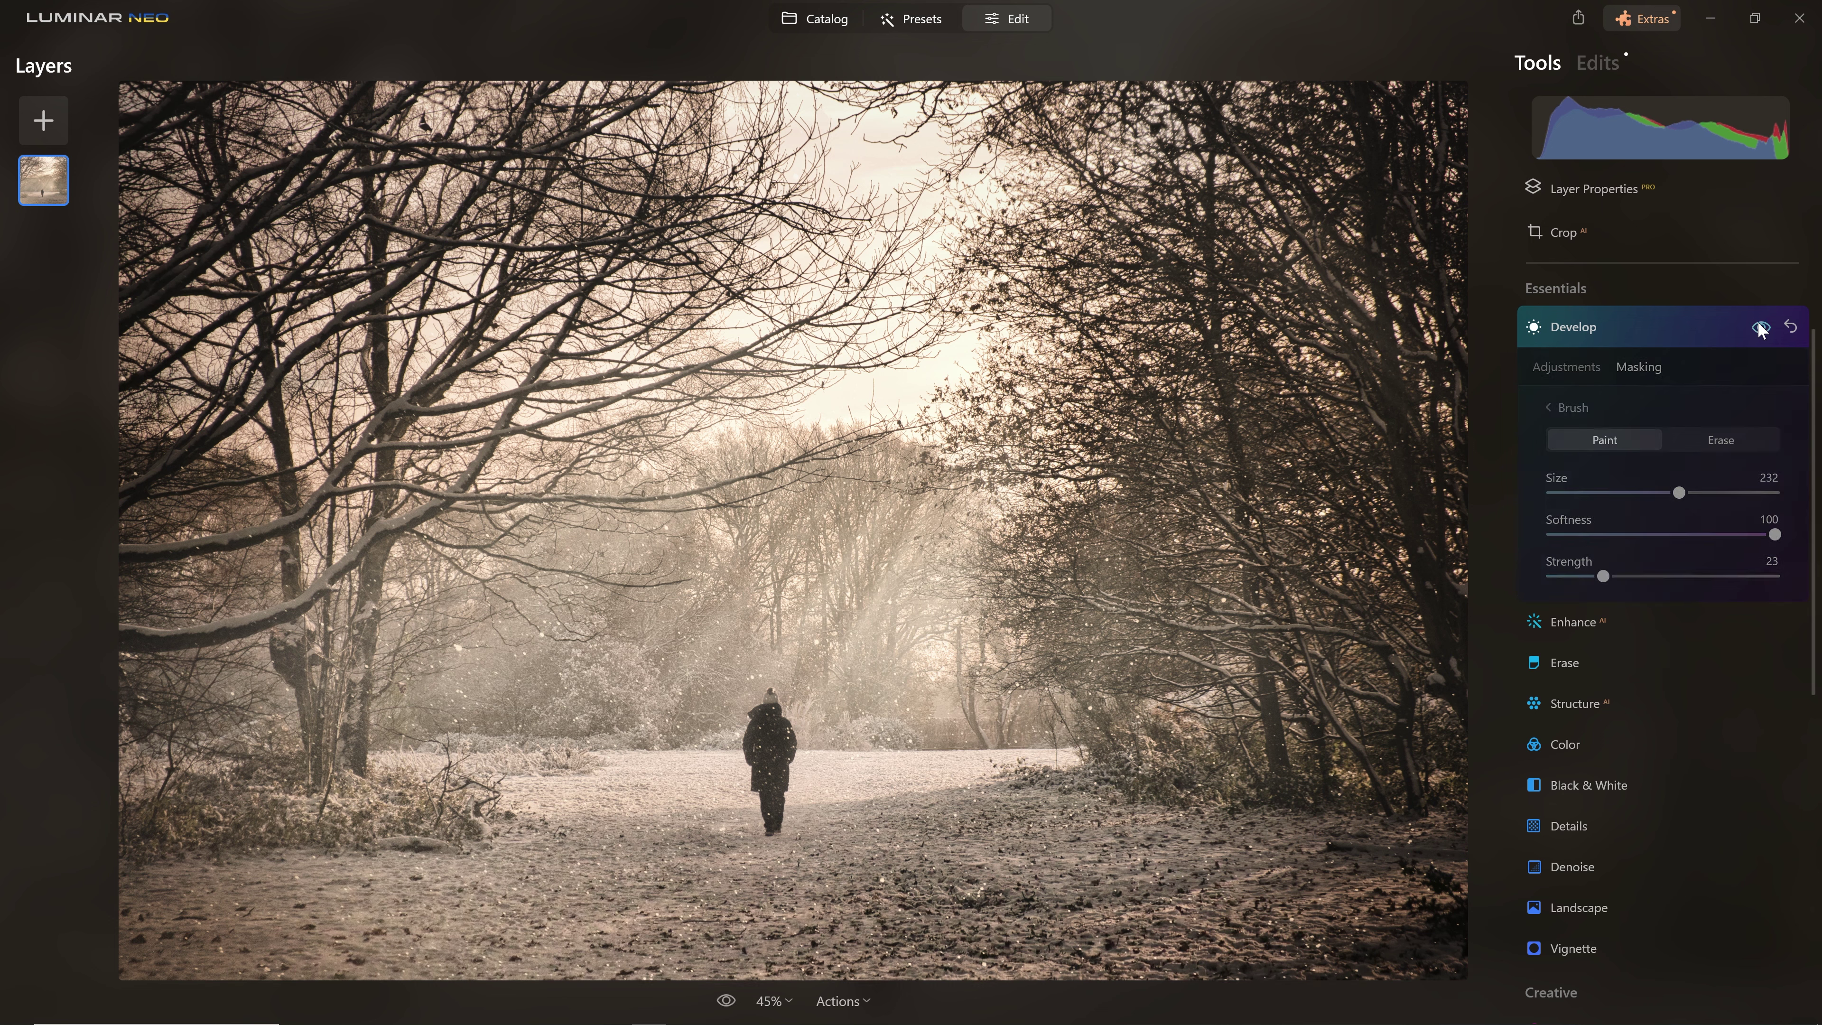
click(1761, 326)
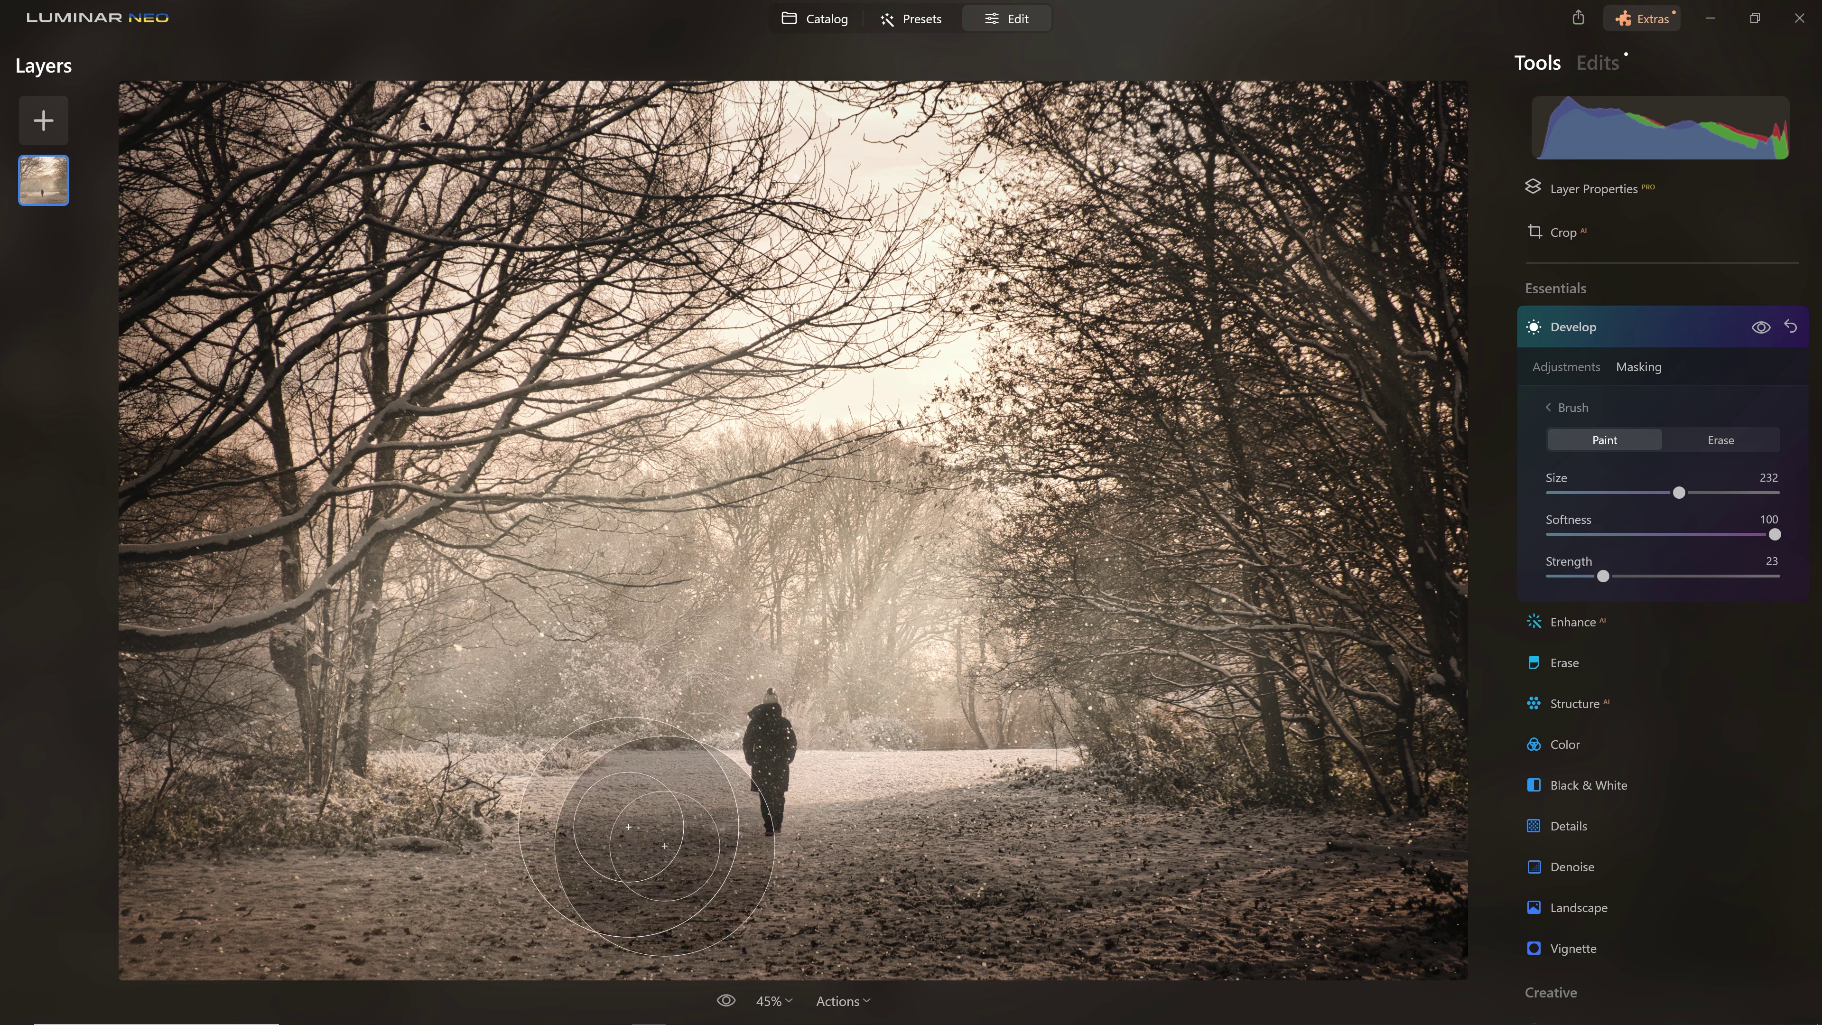
click(1761, 326)
click(1760, 327)
click(1760, 326)
click(1760, 326)
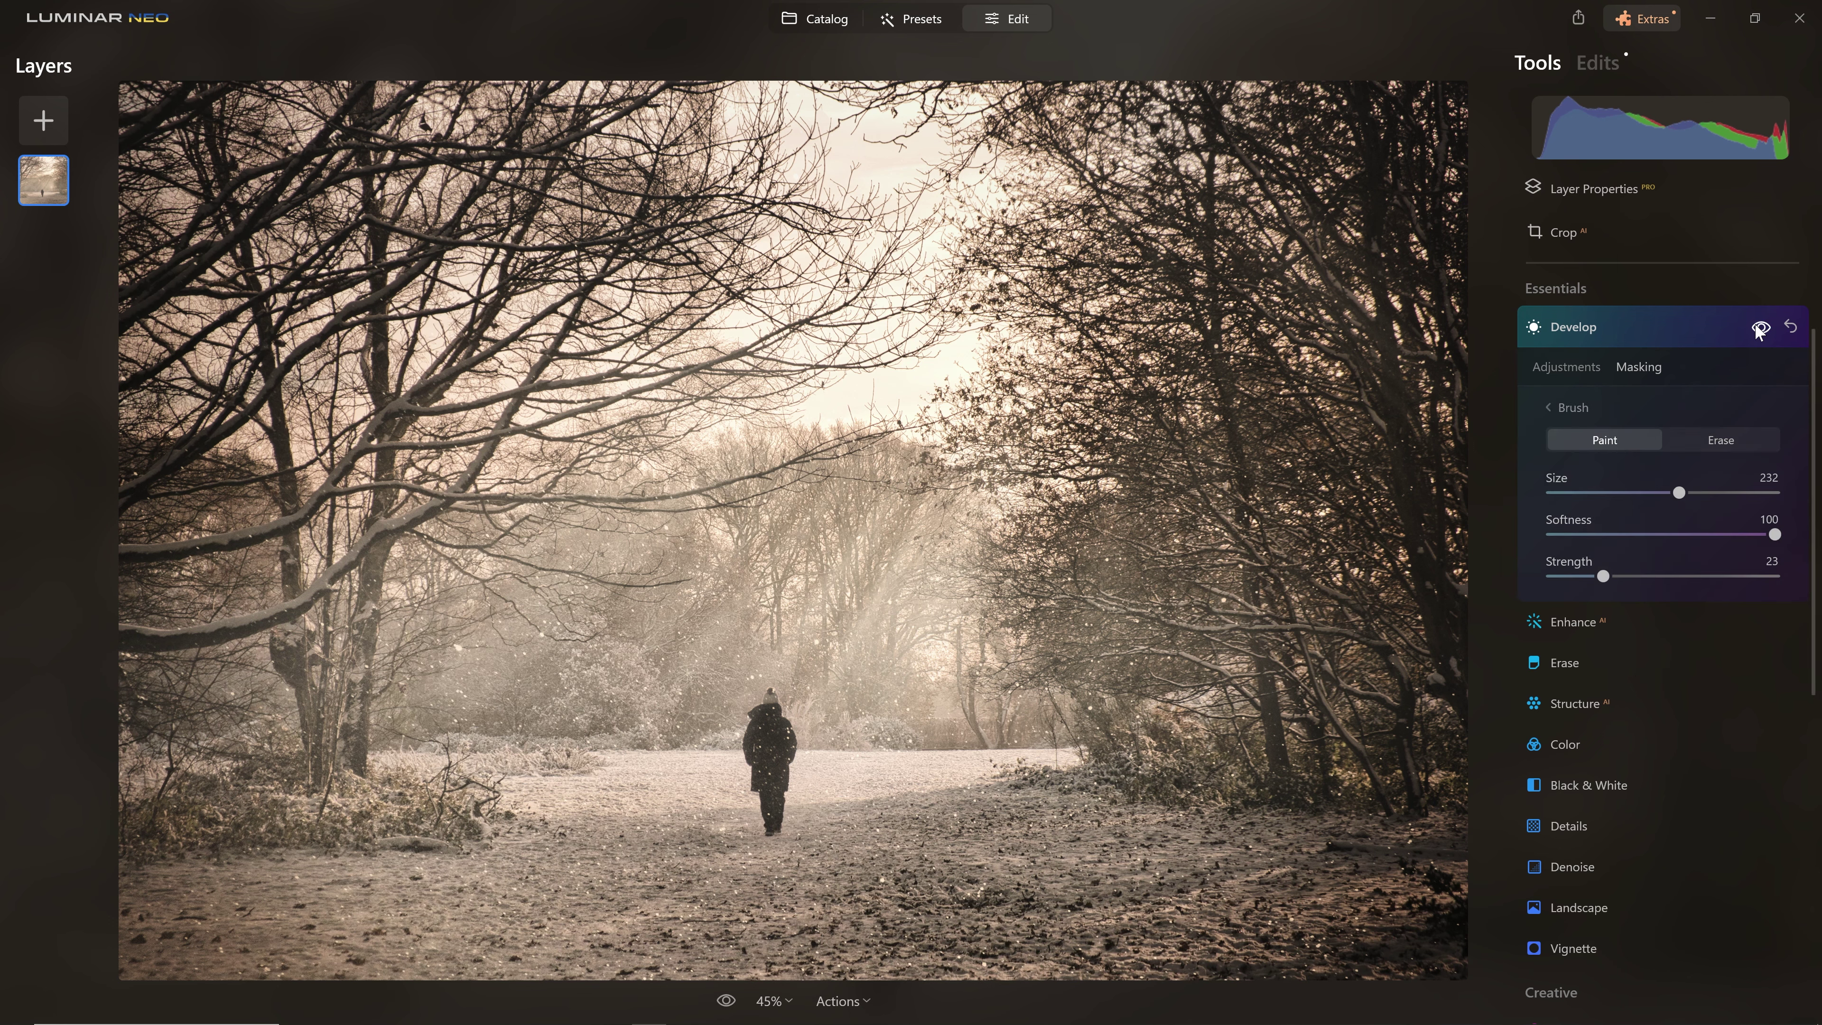
click(1639, 337)
Apply the Mystical effect at Amount 100 and compare the photo with the effect off.
scroll(1655, 616, down, 5)
scroll(1648, 618, down, 1)
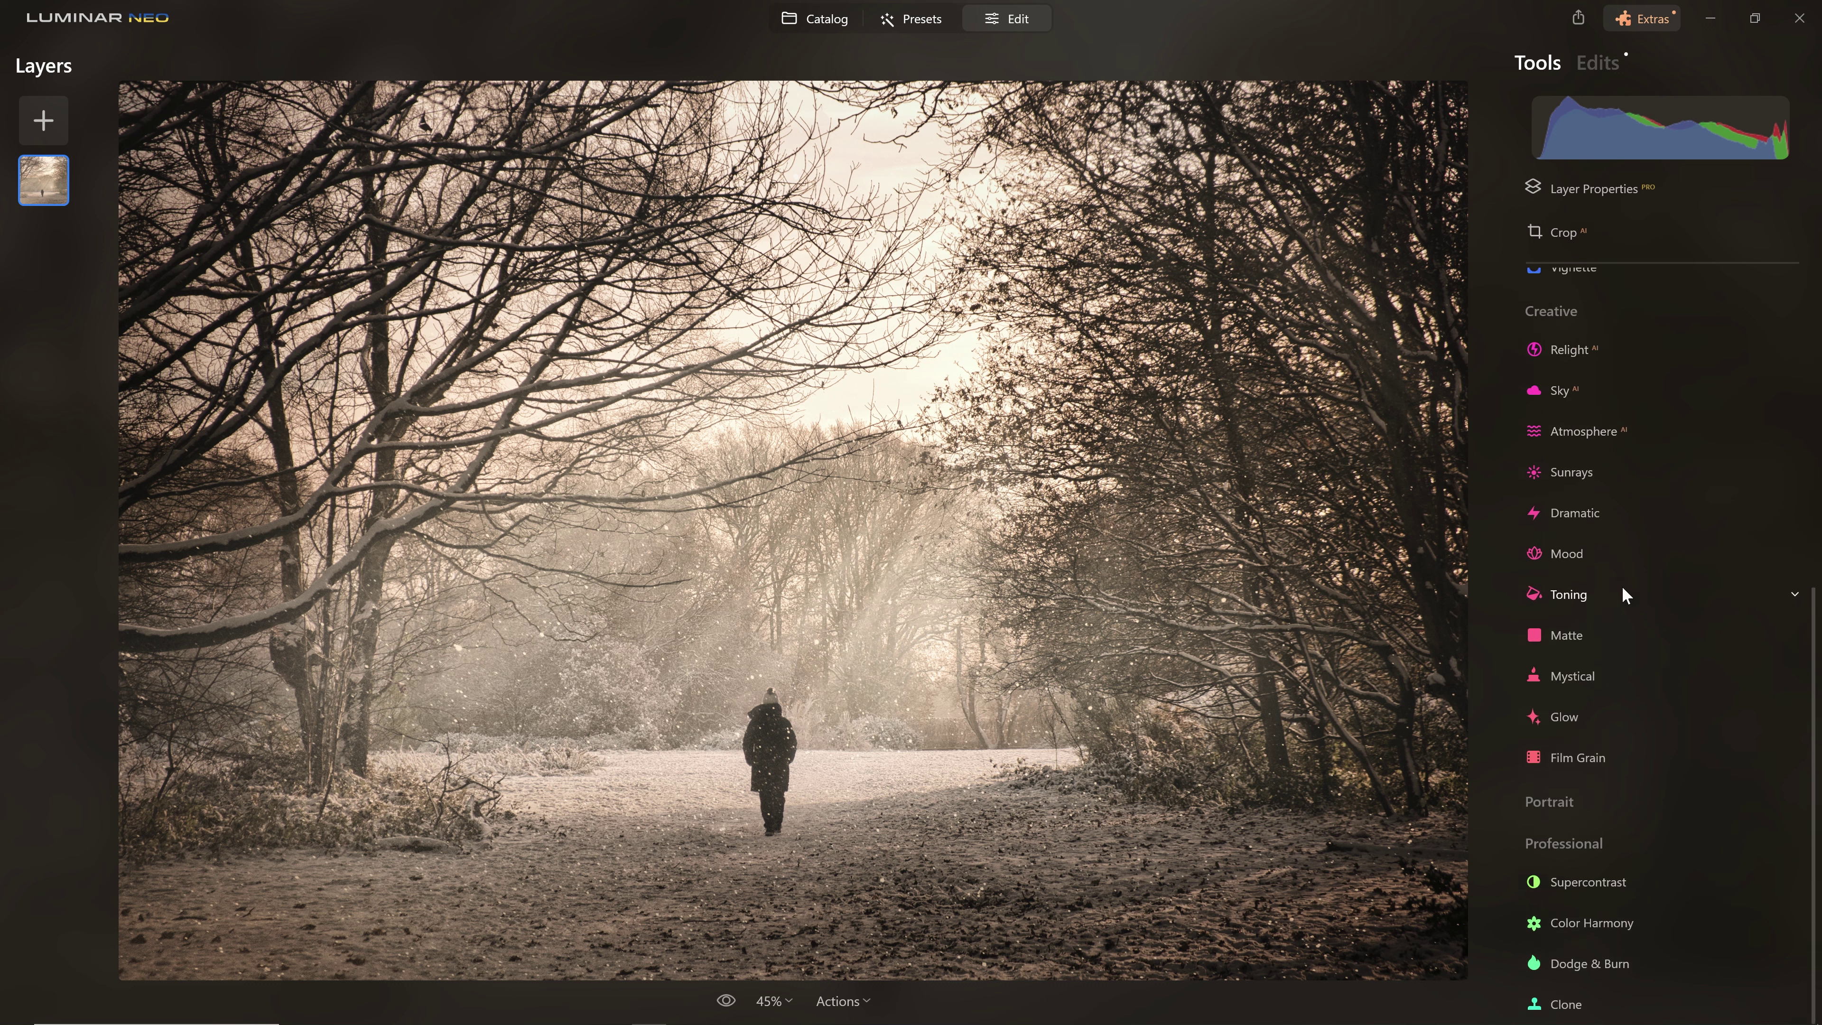
click(1602, 671)
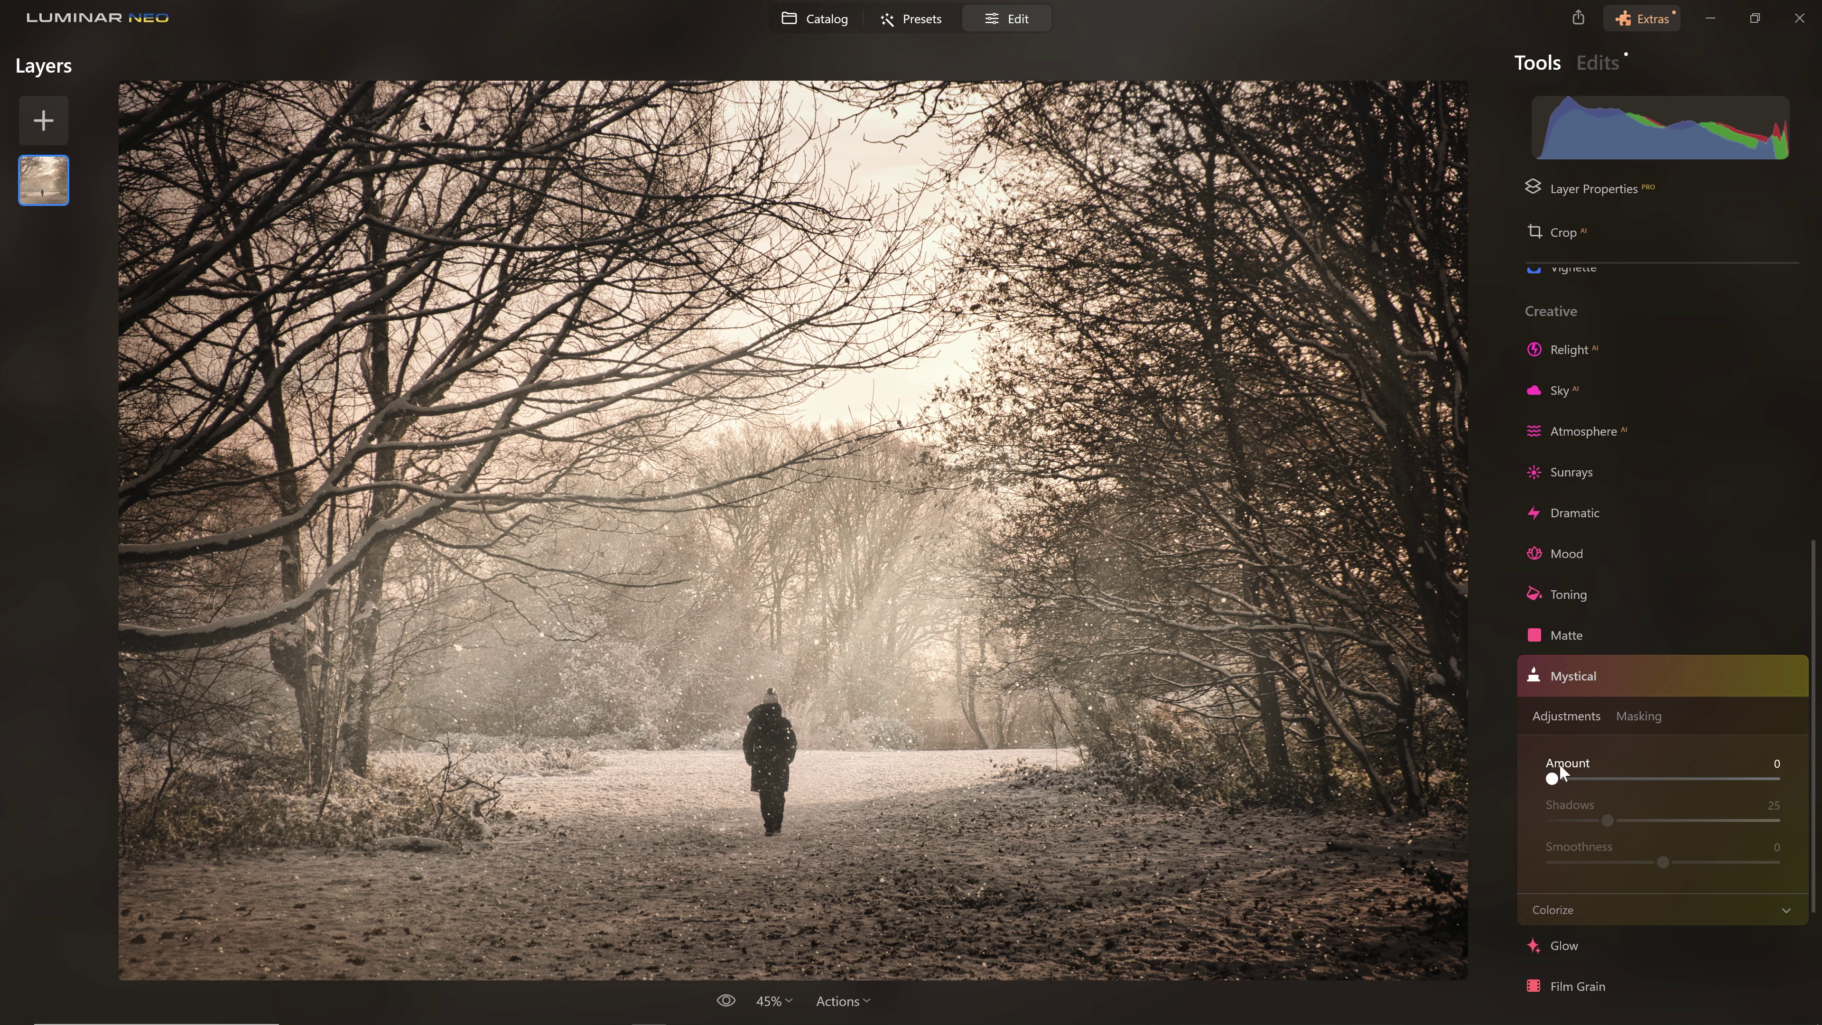
drag(1552, 779, 1777, 781)
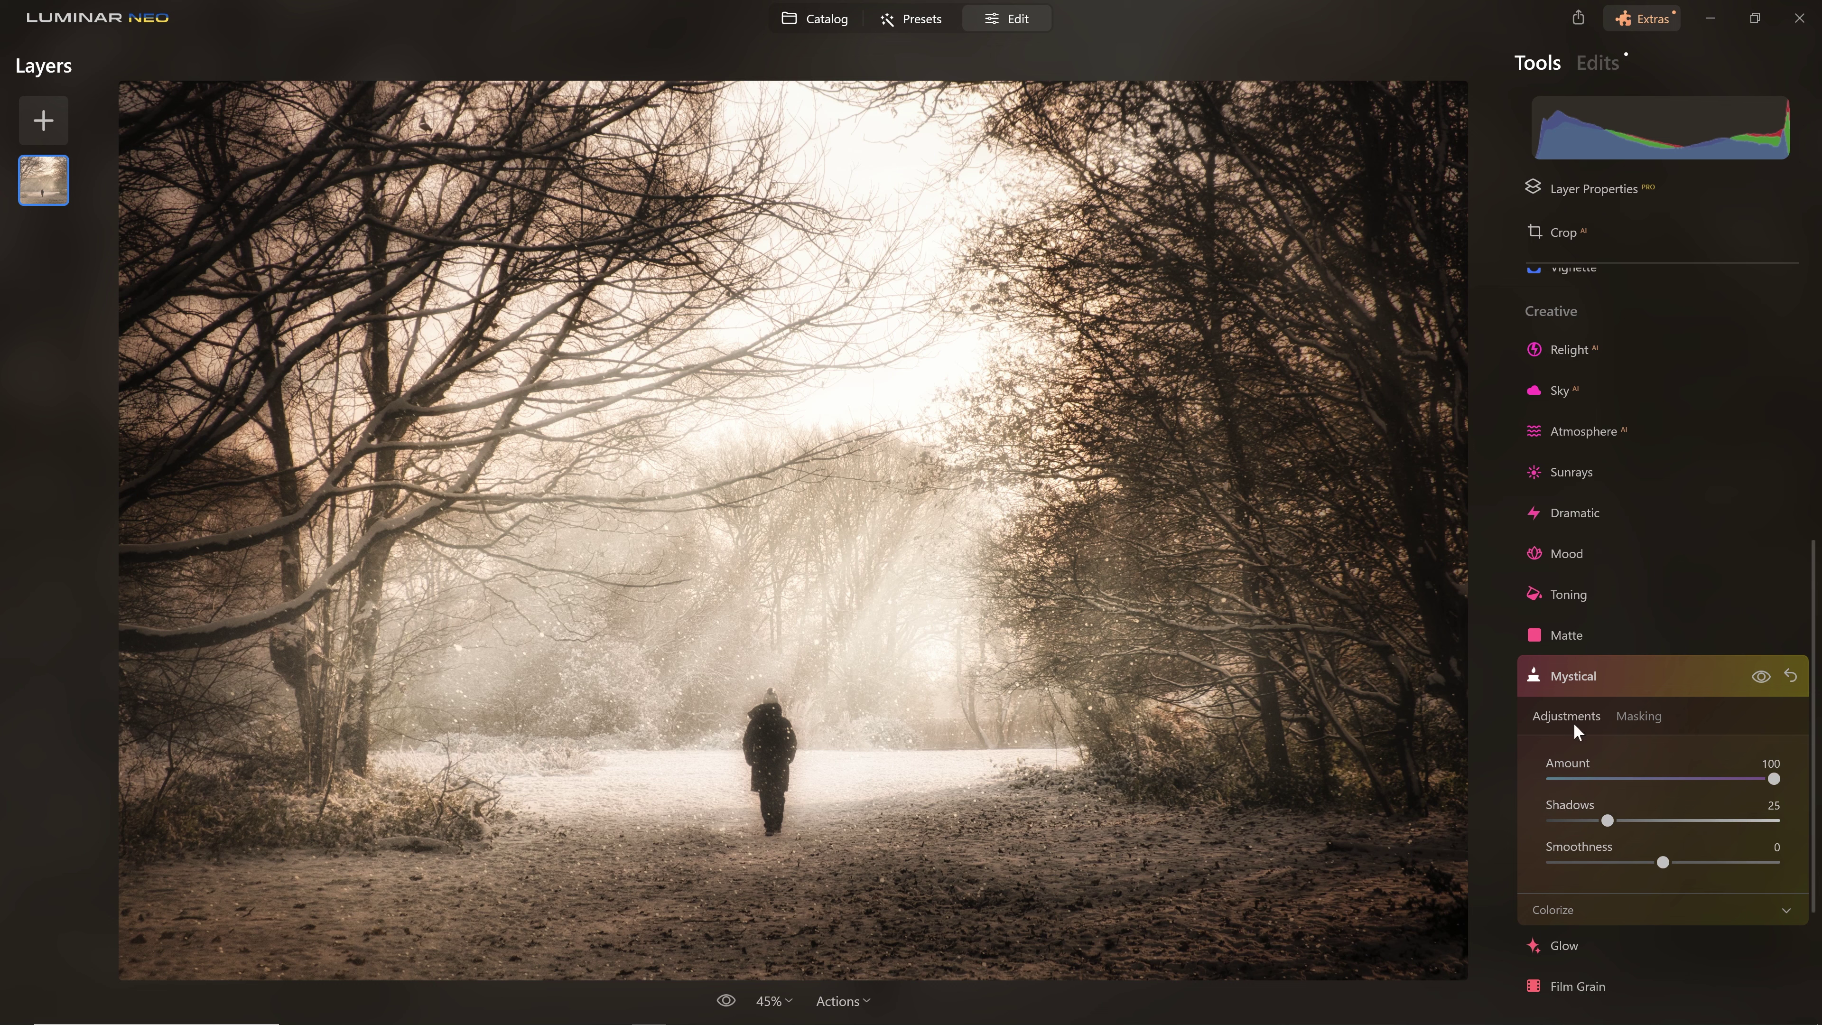
click(1760, 680)
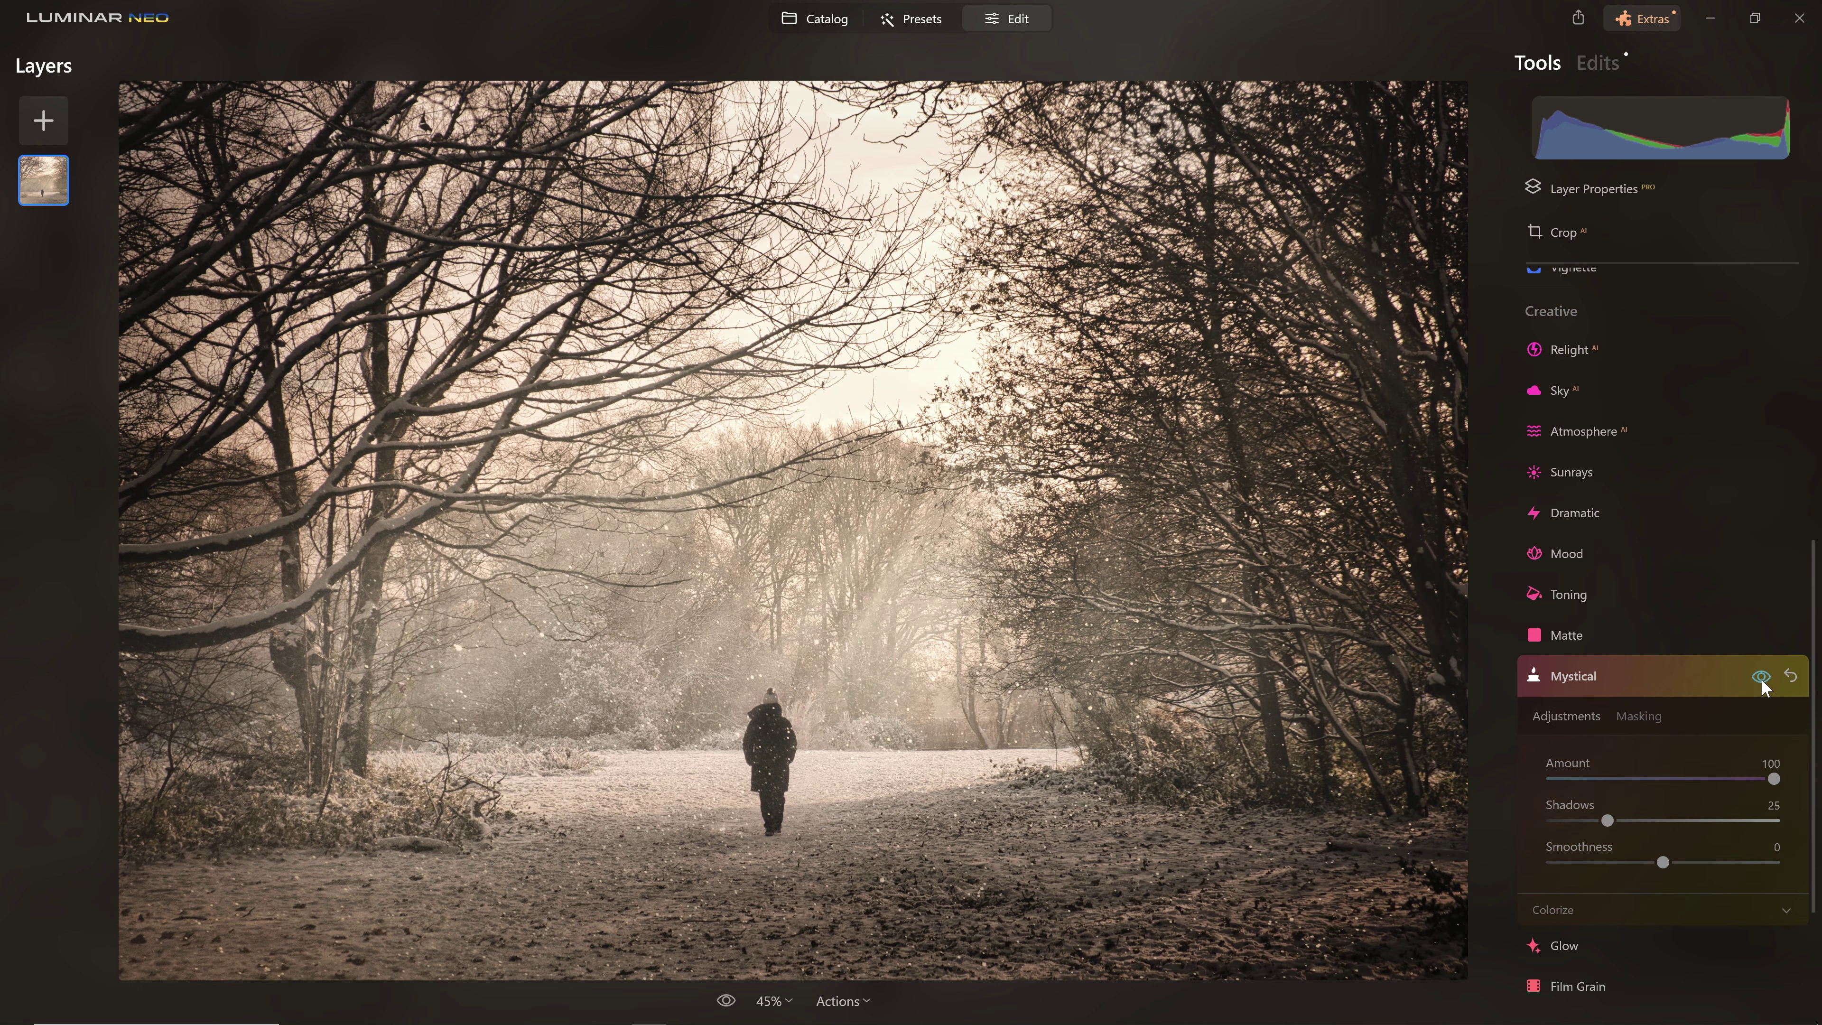
click(1760, 679)
click(1761, 680)
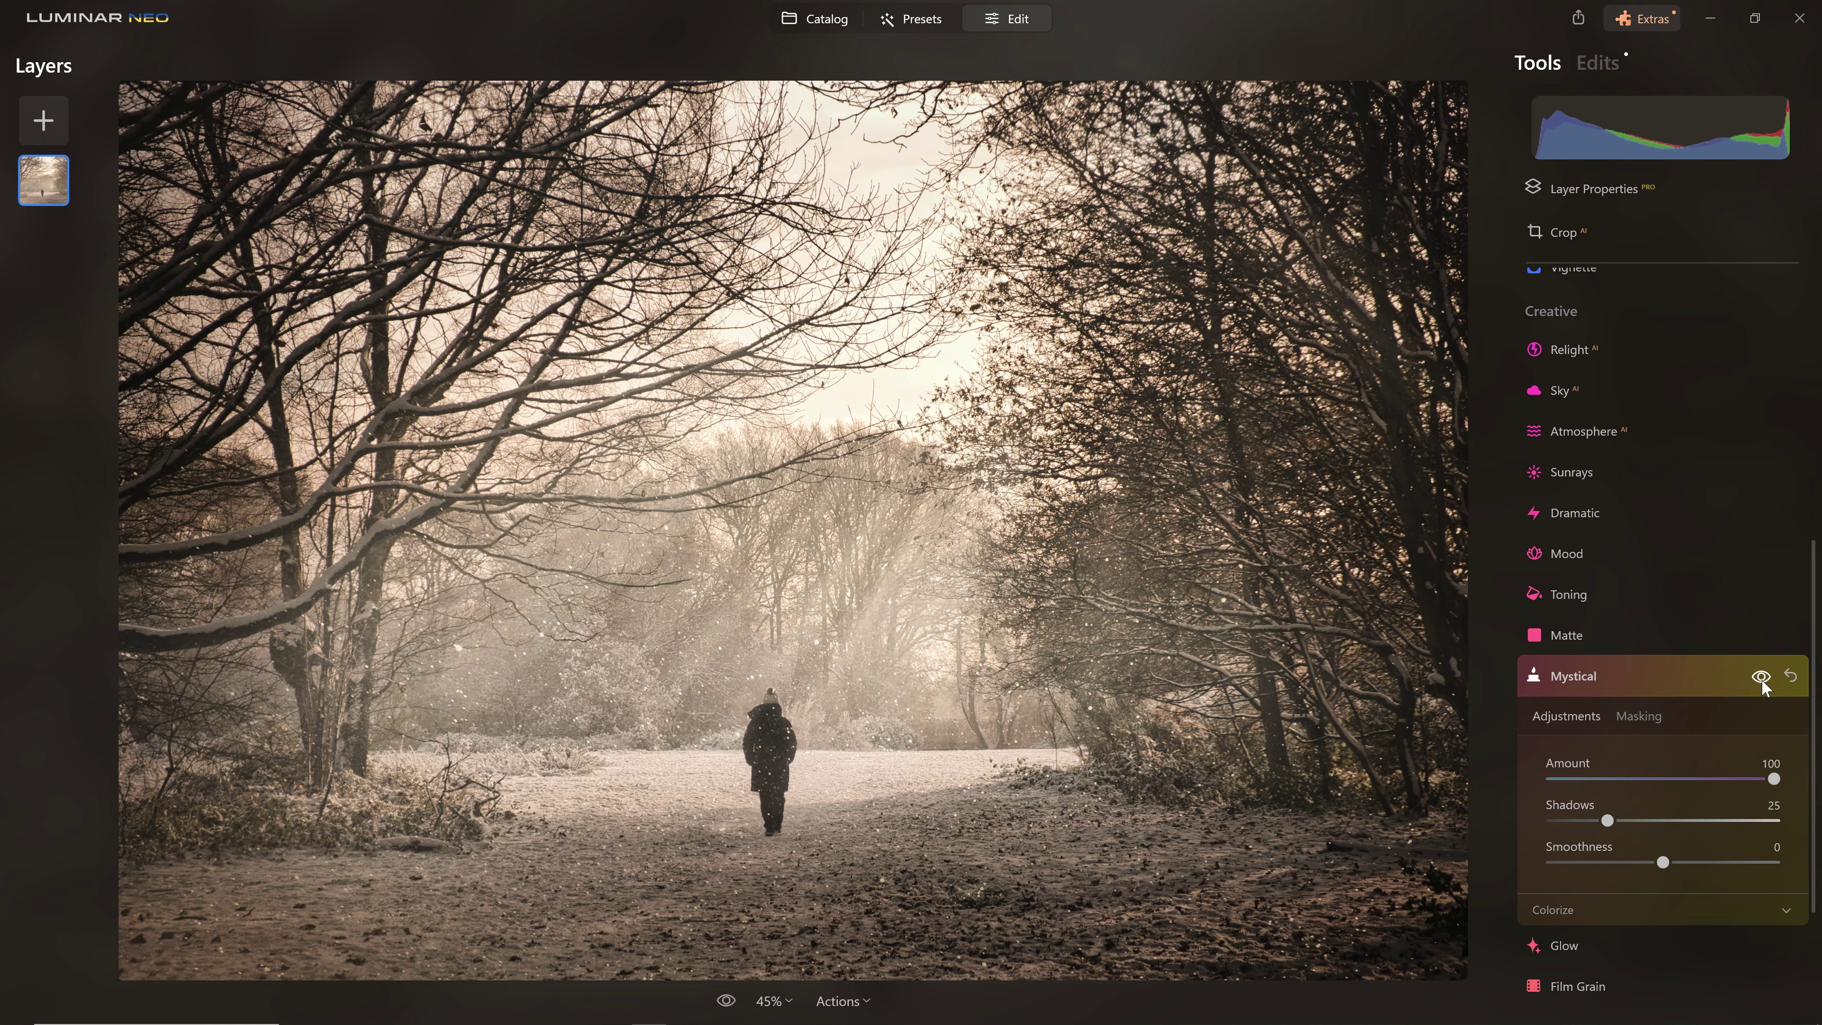
click(1760, 679)
Set Mystical's Amount to 41, Shadows to 19 and Smoothness to 54, trying -100 and 100 Smoothness and comparing with the effect off.
drag(1775, 783, 1554, 863)
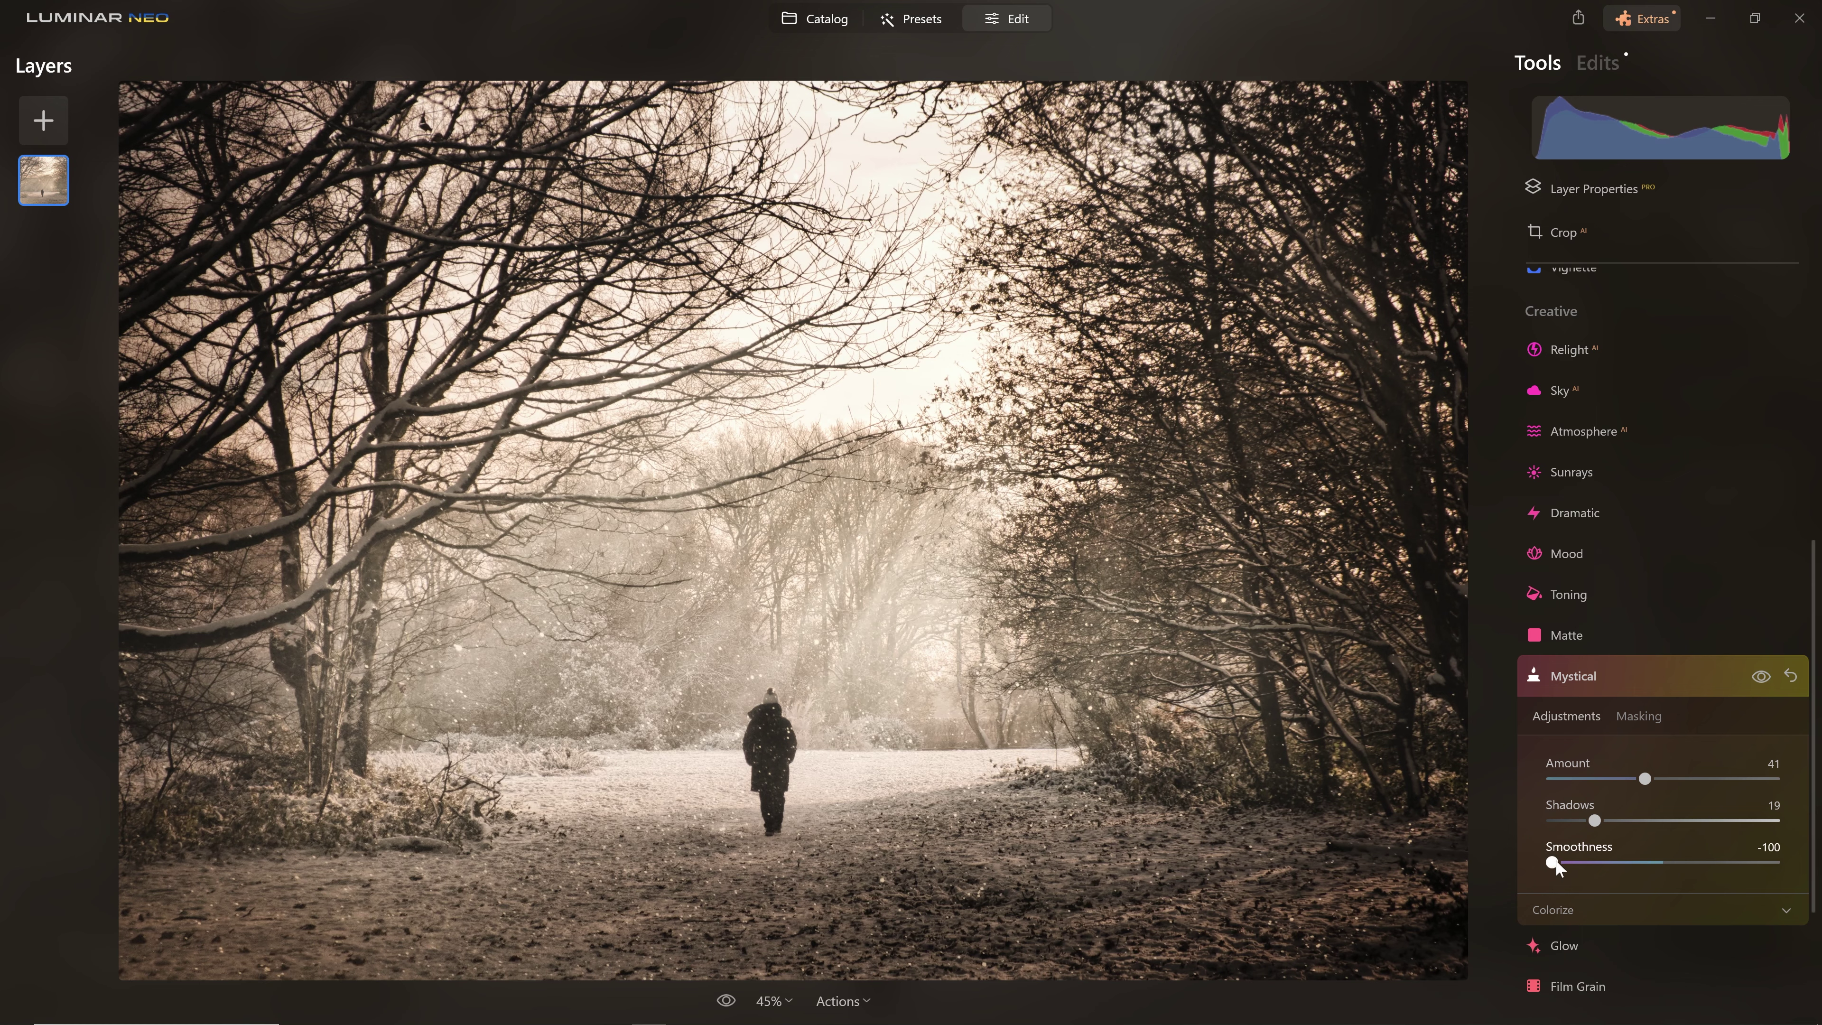
drag(1575, 866, 1788, 870)
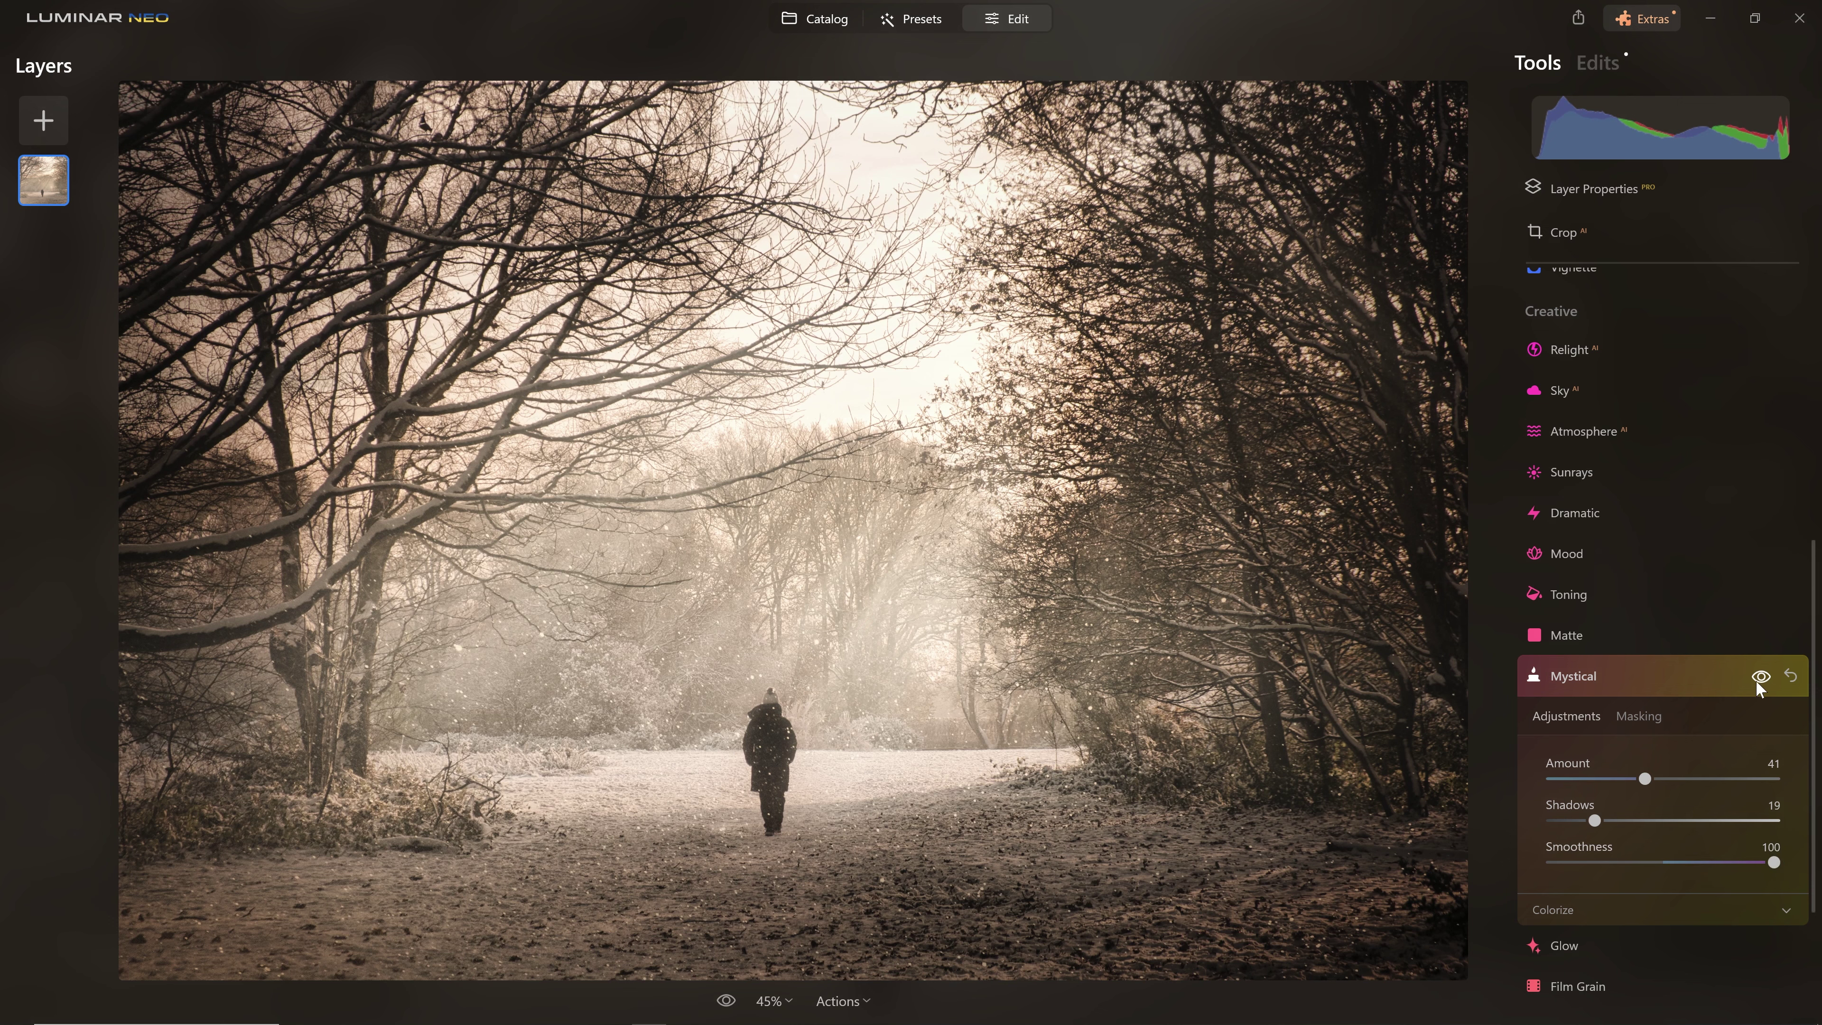
click(1760, 677)
drag(1773, 862, 1723, 863)
click(1761, 676)
click(1762, 676)
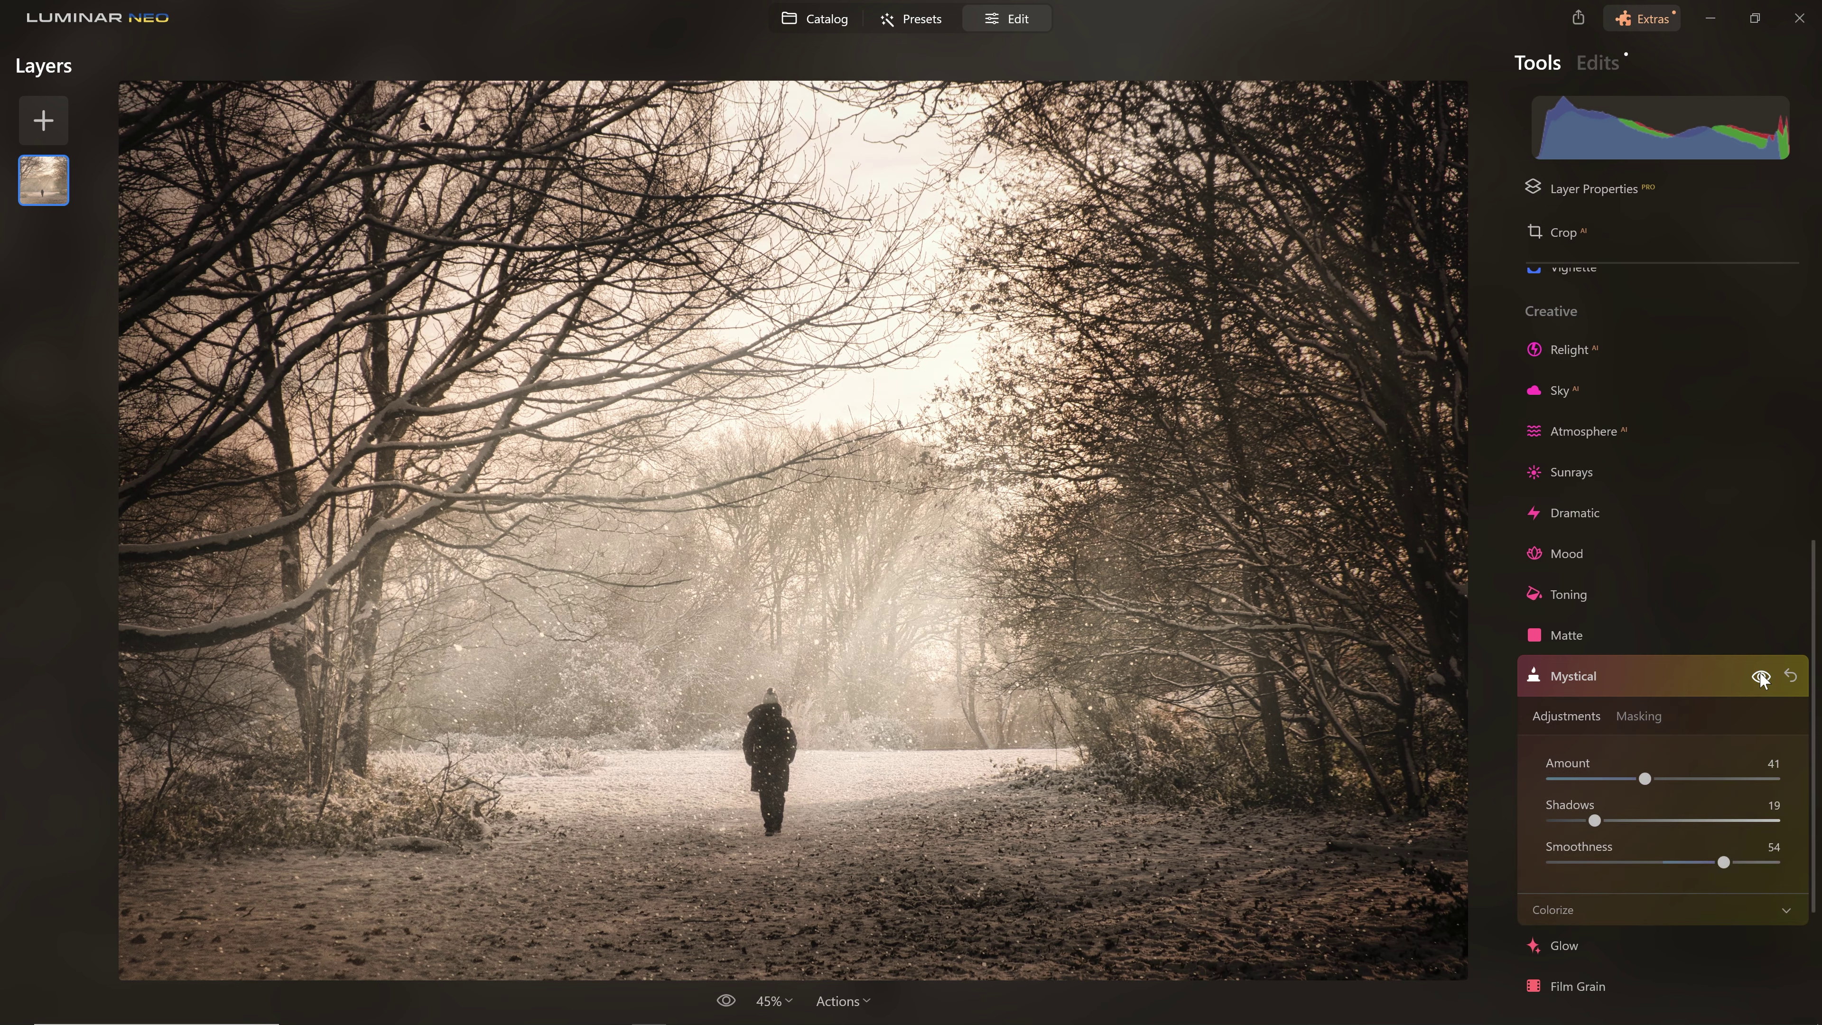
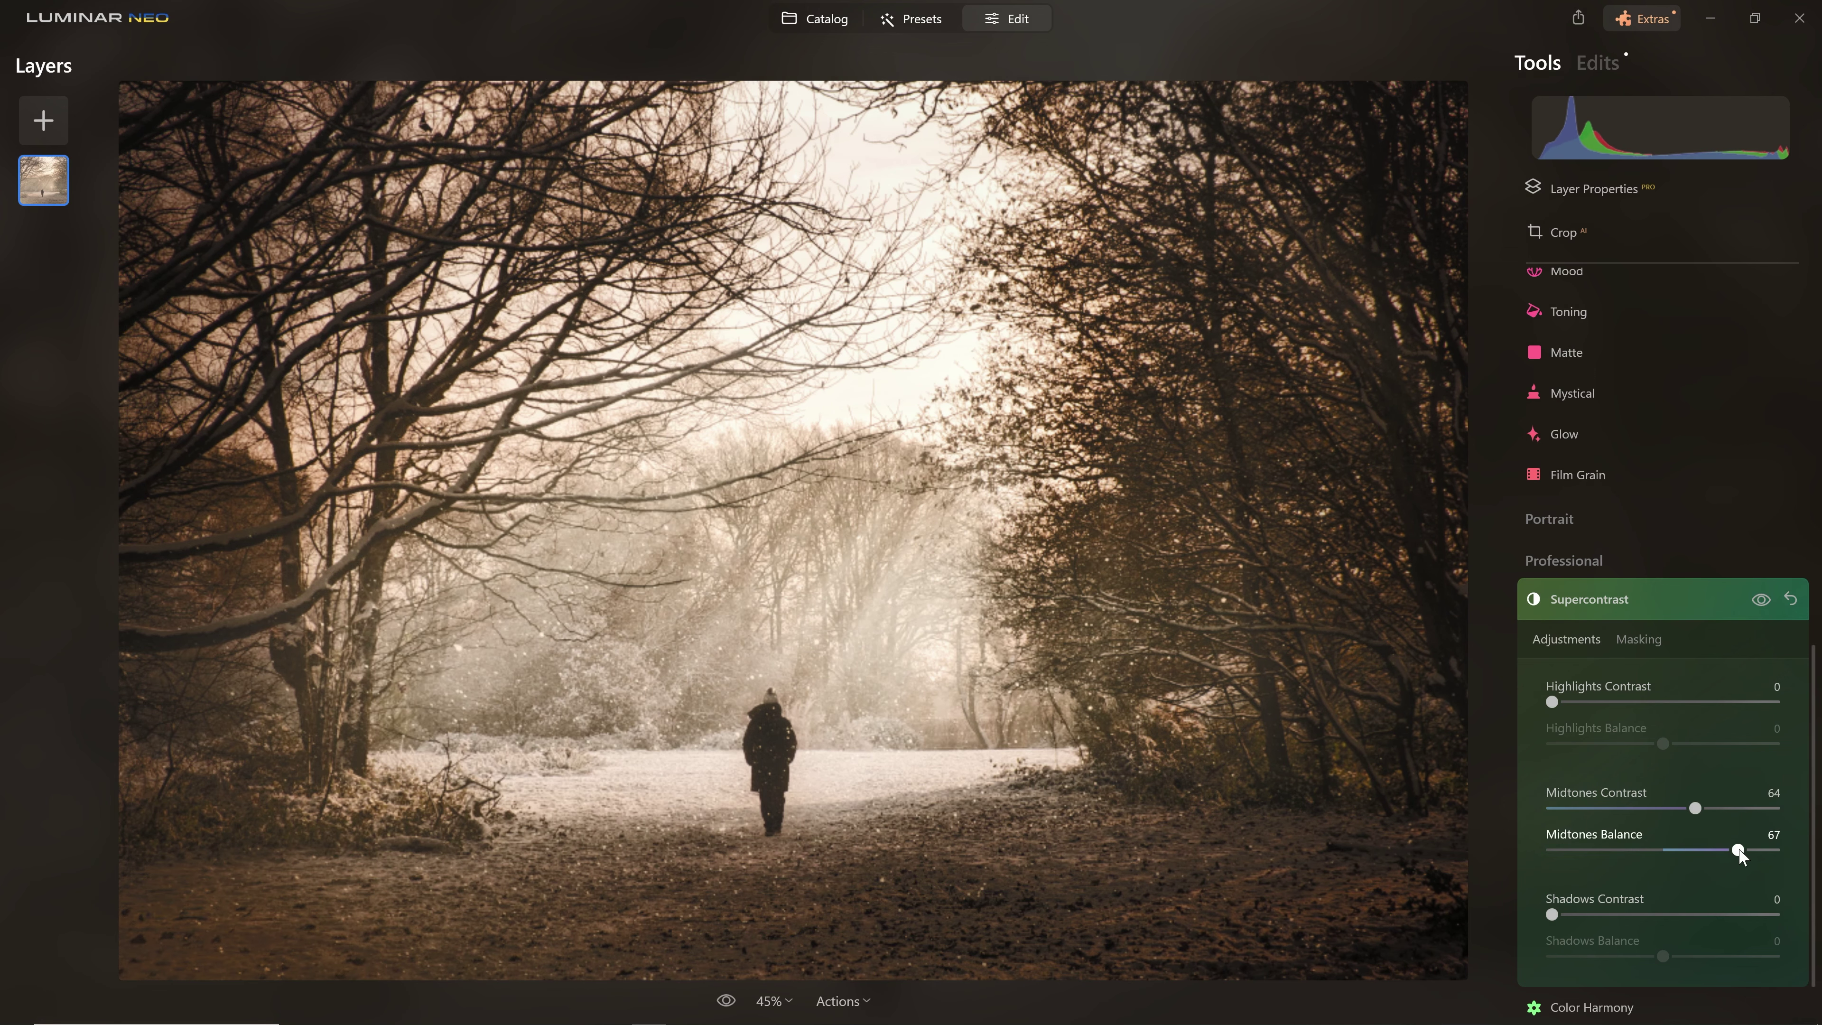
Set Supercontrast to Highlights Contrast 14, Midtones Contrast 47 and Balance 65, Shadows Contrast 53 and Balance 38, and compare with it off.
mouse_move(1740, 850)
mouse_down()
mouse_move(1689, 861)
mouse_move(1738, 853)
mouse_up()
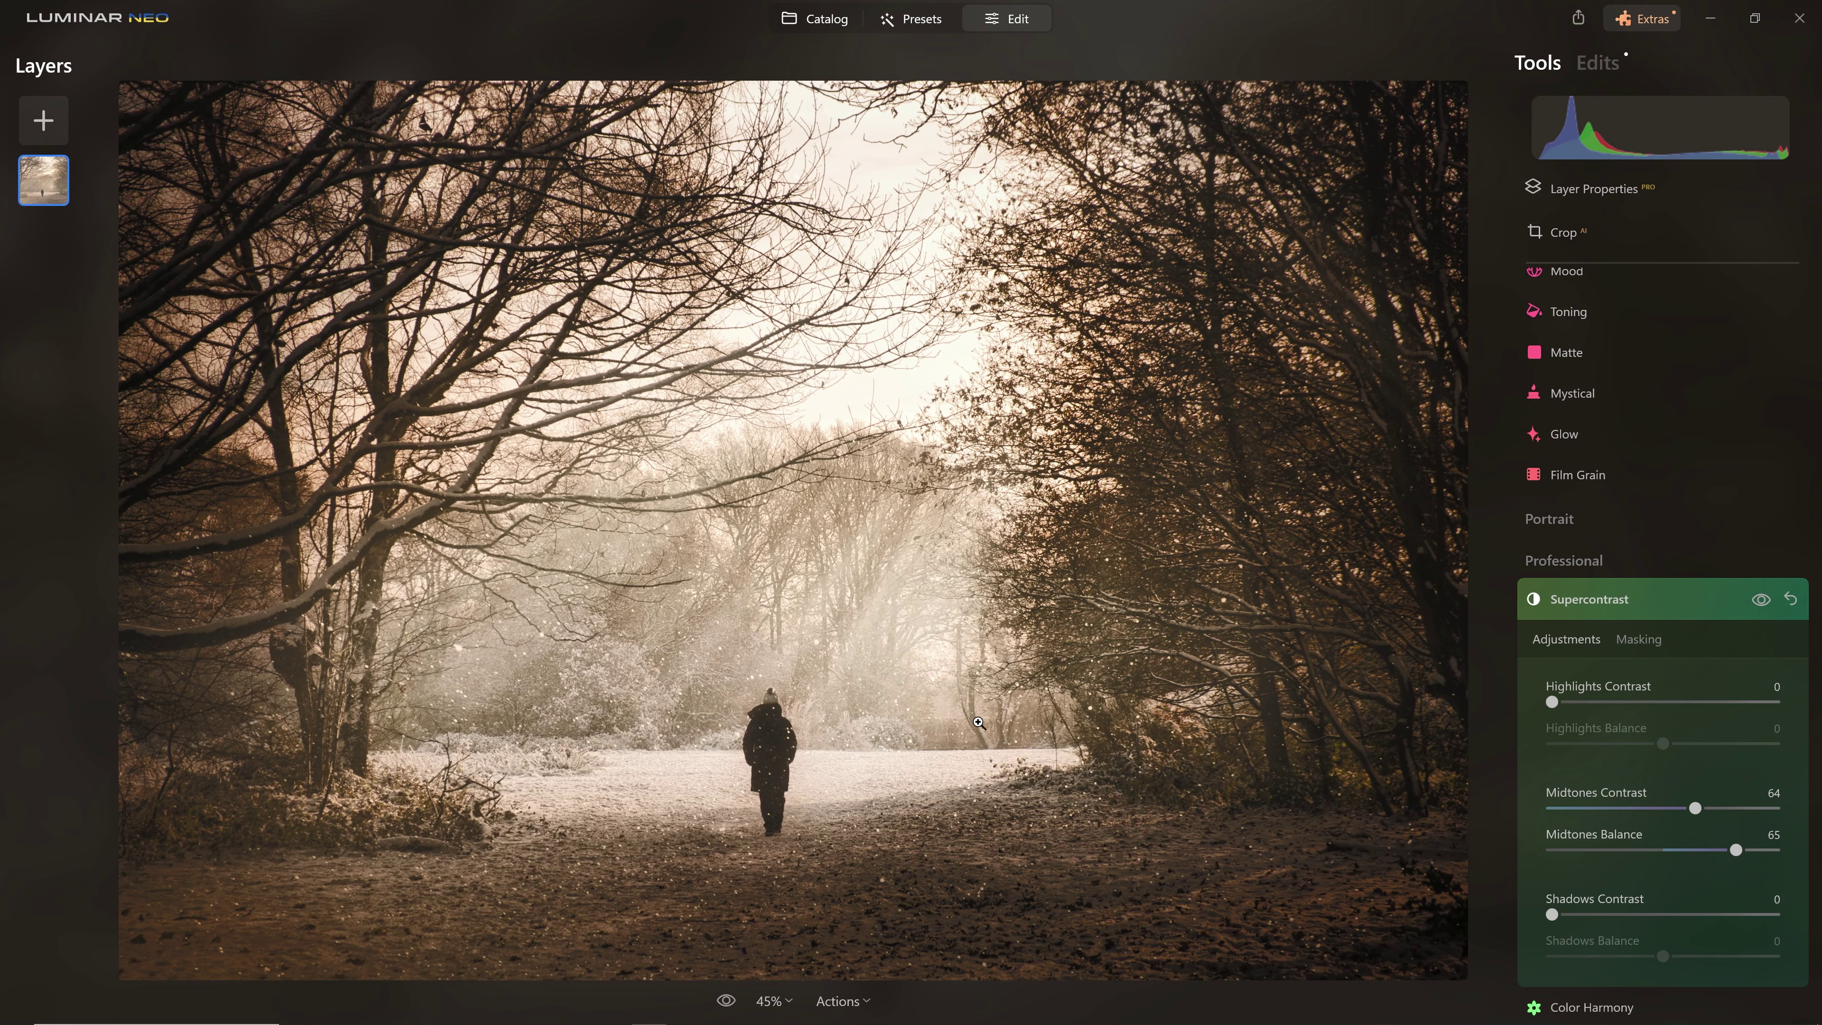
drag(1695, 808, 1662, 829)
mouse_move(1555, 696)
mouse_down()
mouse_move(1650, 722)
mouse_move(1586, 709)
mouse_up()
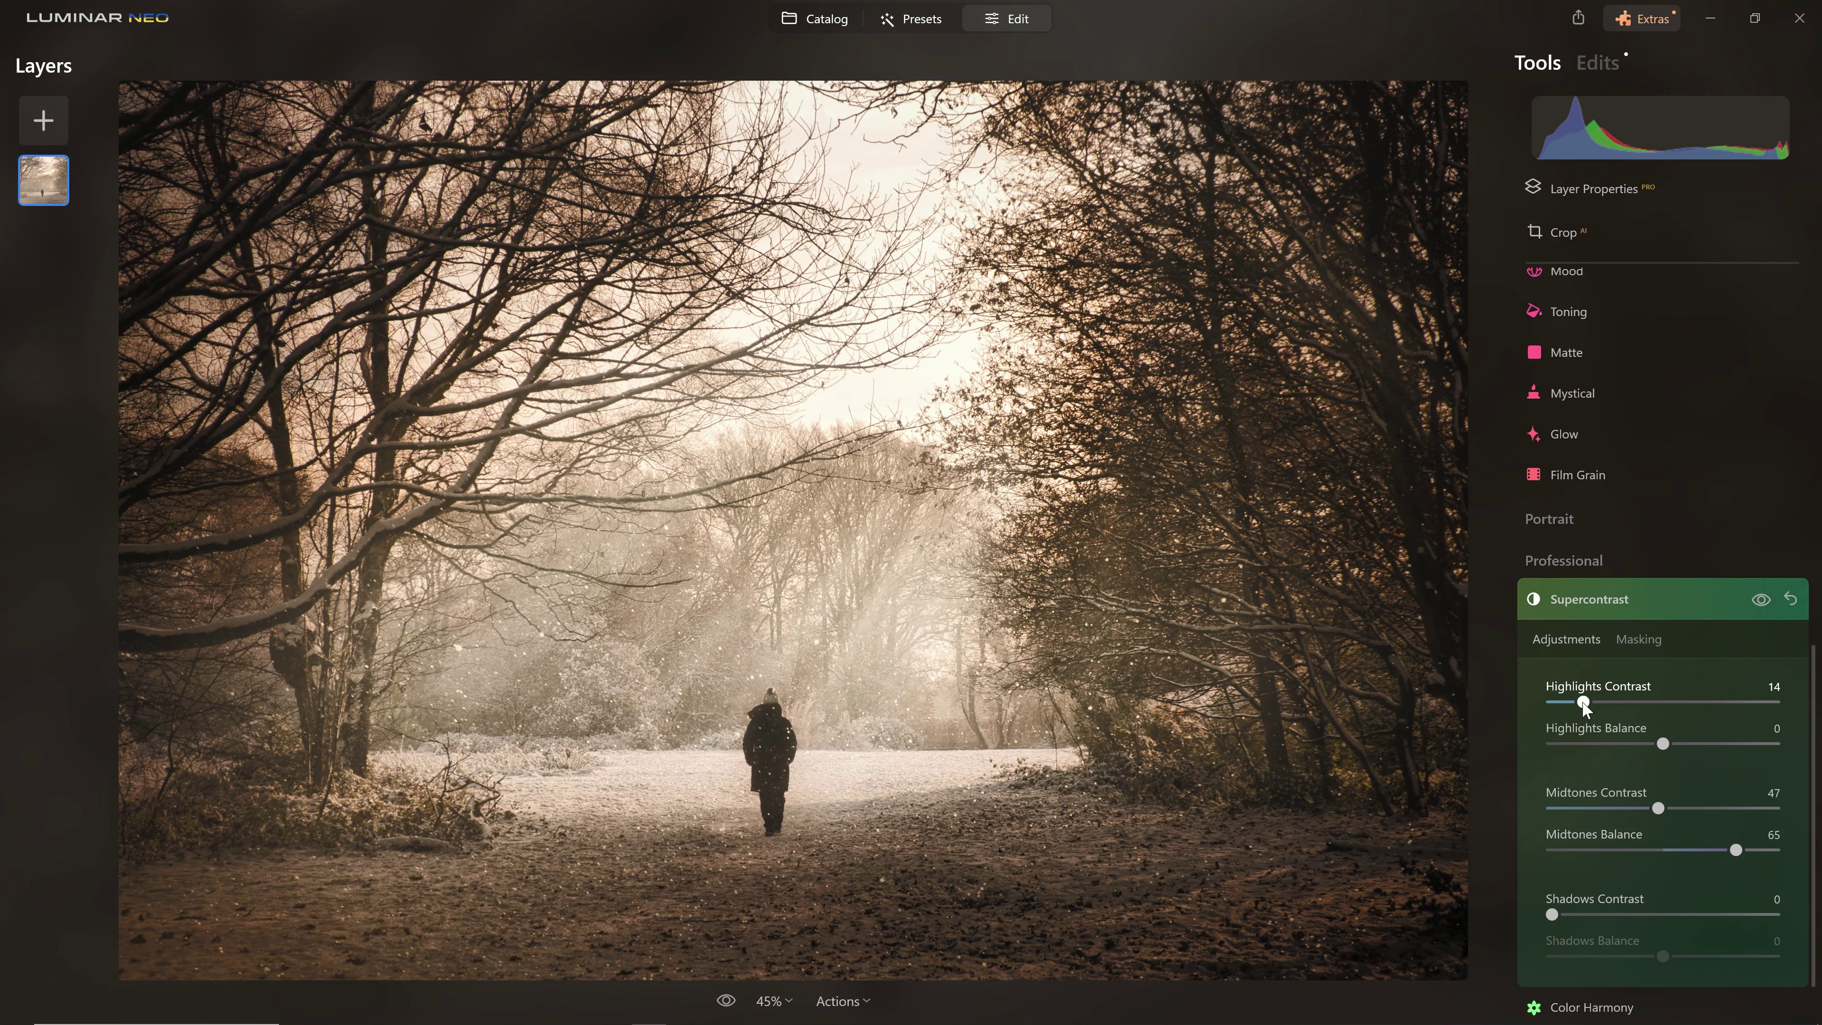
drag(1551, 915, 1702, 966)
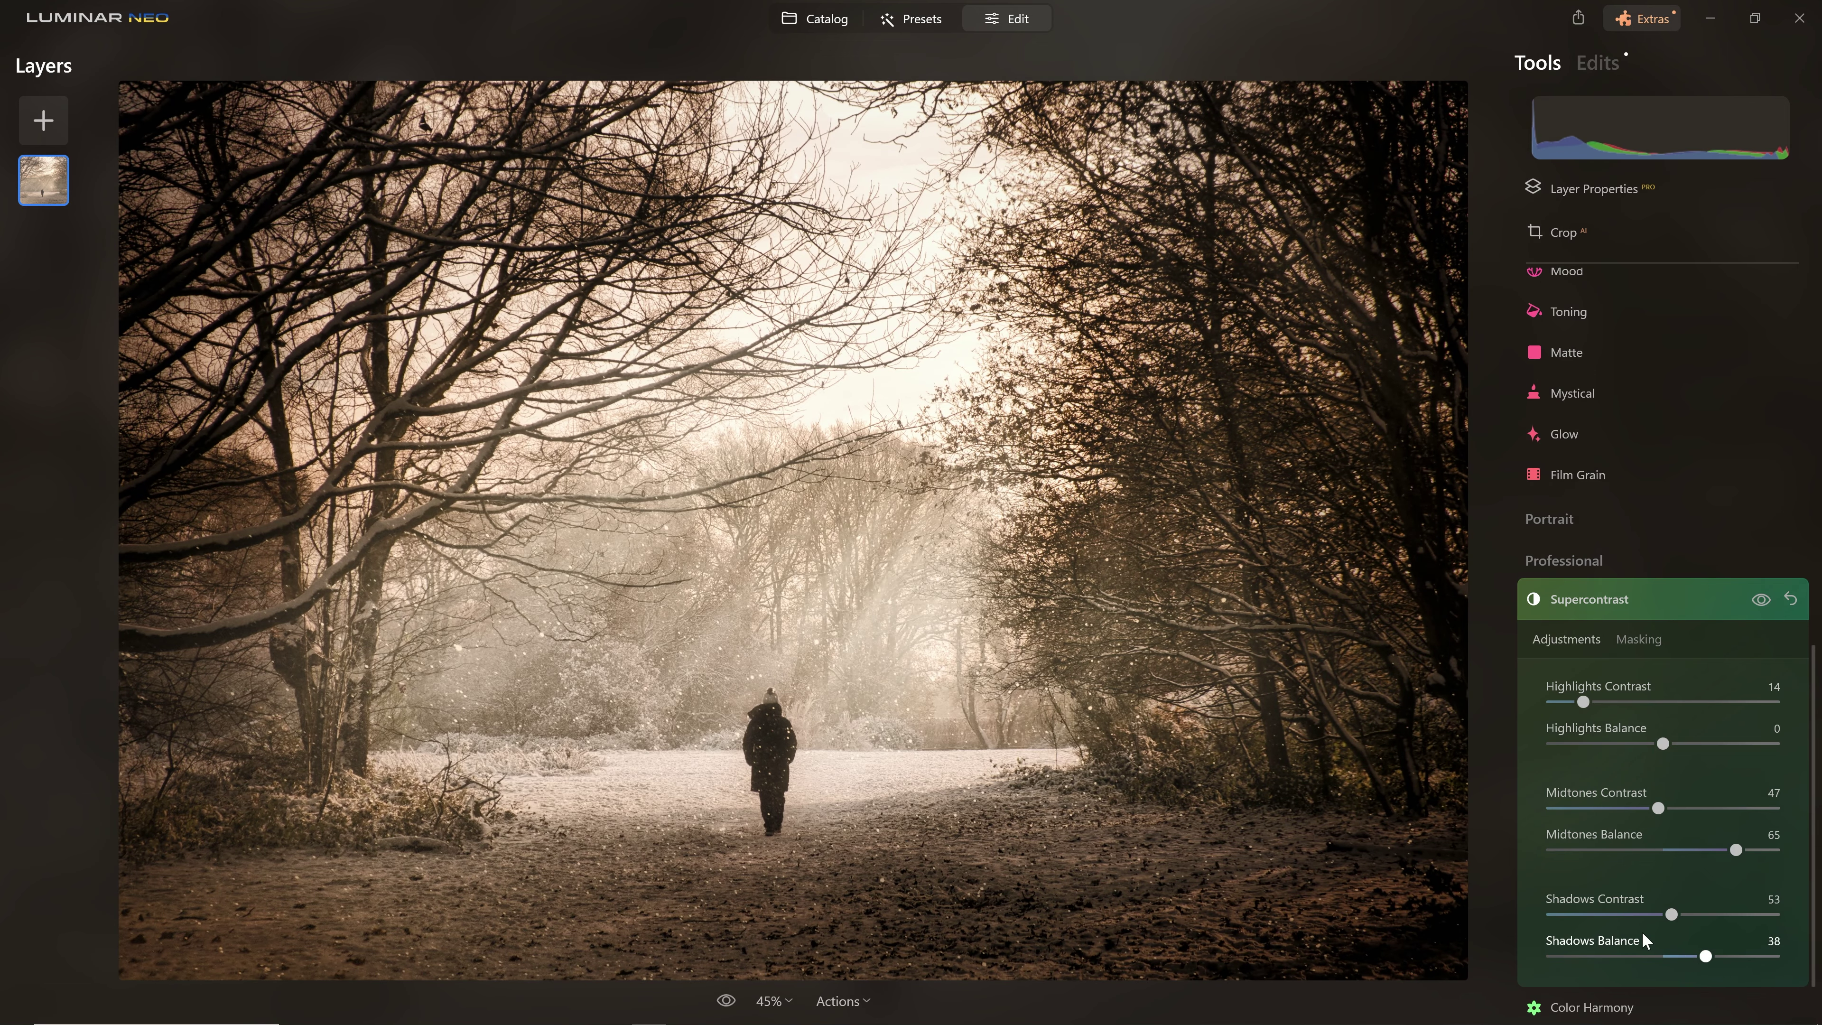
click(1760, 607)
click(1760, 607)
click(1760, 607)
click(1760, 607)
Limit Supercontrast to the clearing around the walking figure with a wide elliptical radial gradient mask, comparing with the effect off.
click(1597, 63)
click(1638, 160)
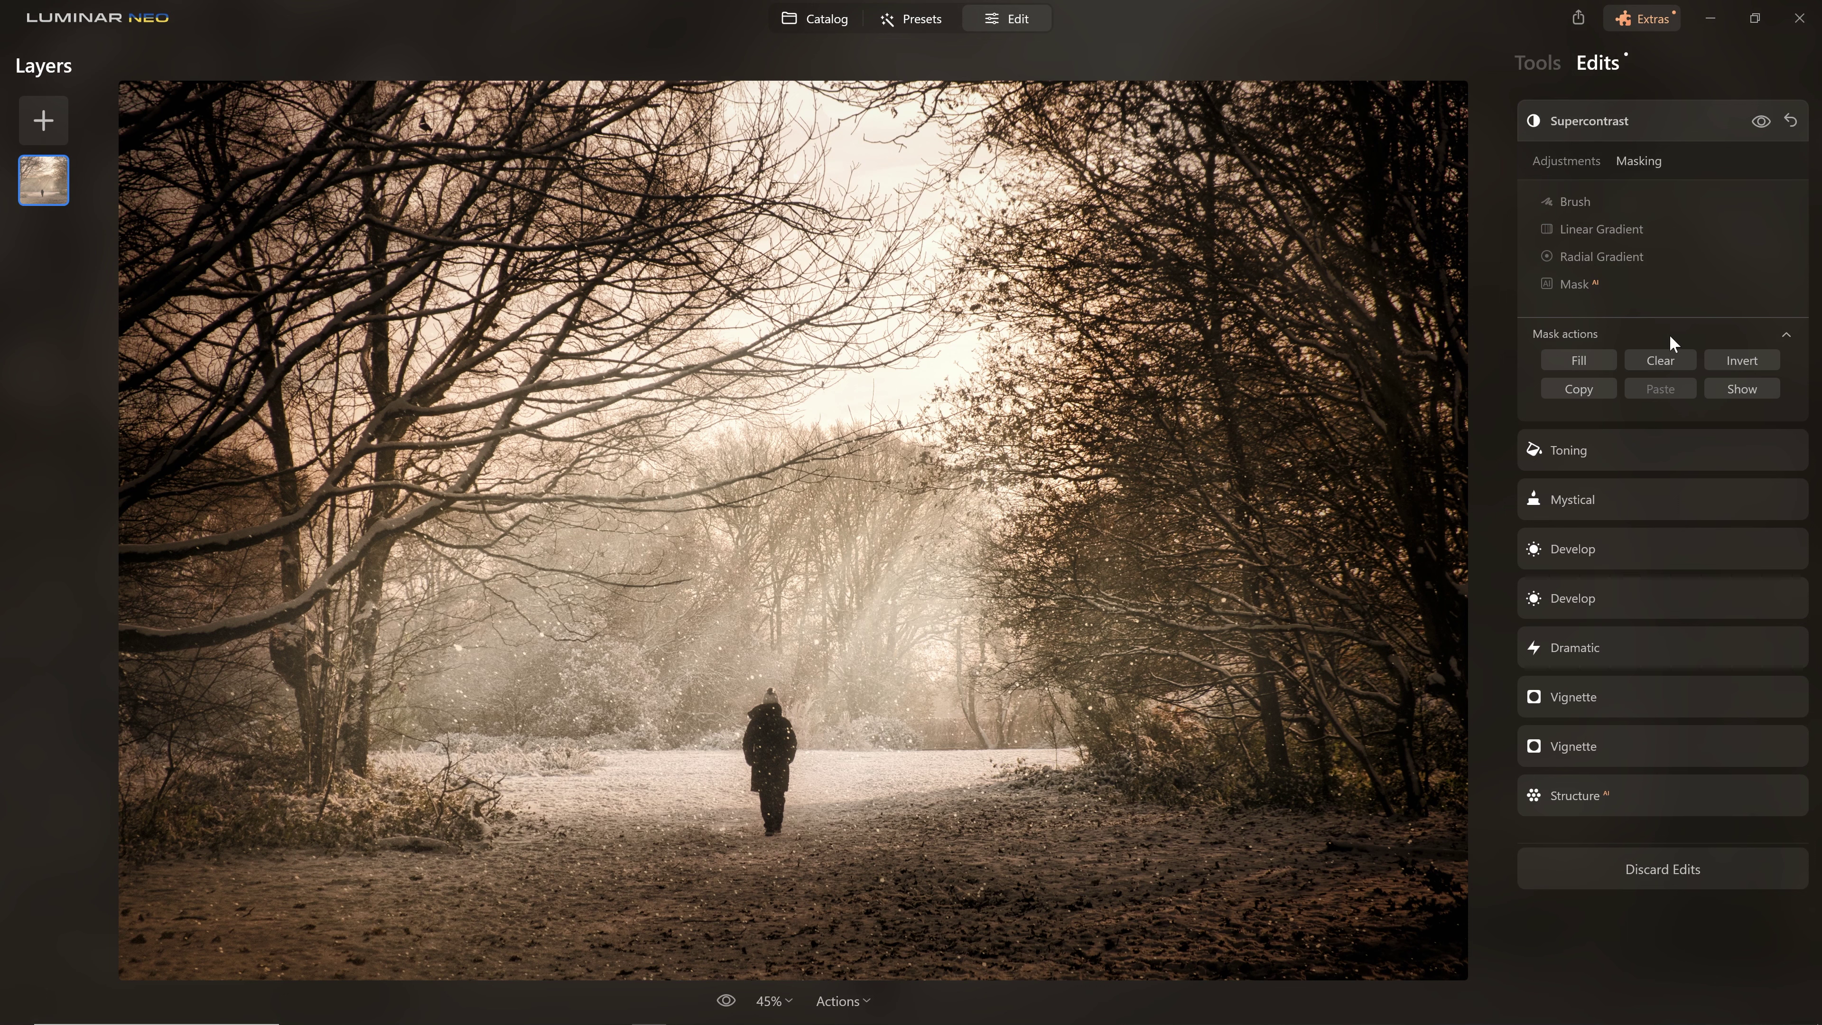
click(1600, 256)
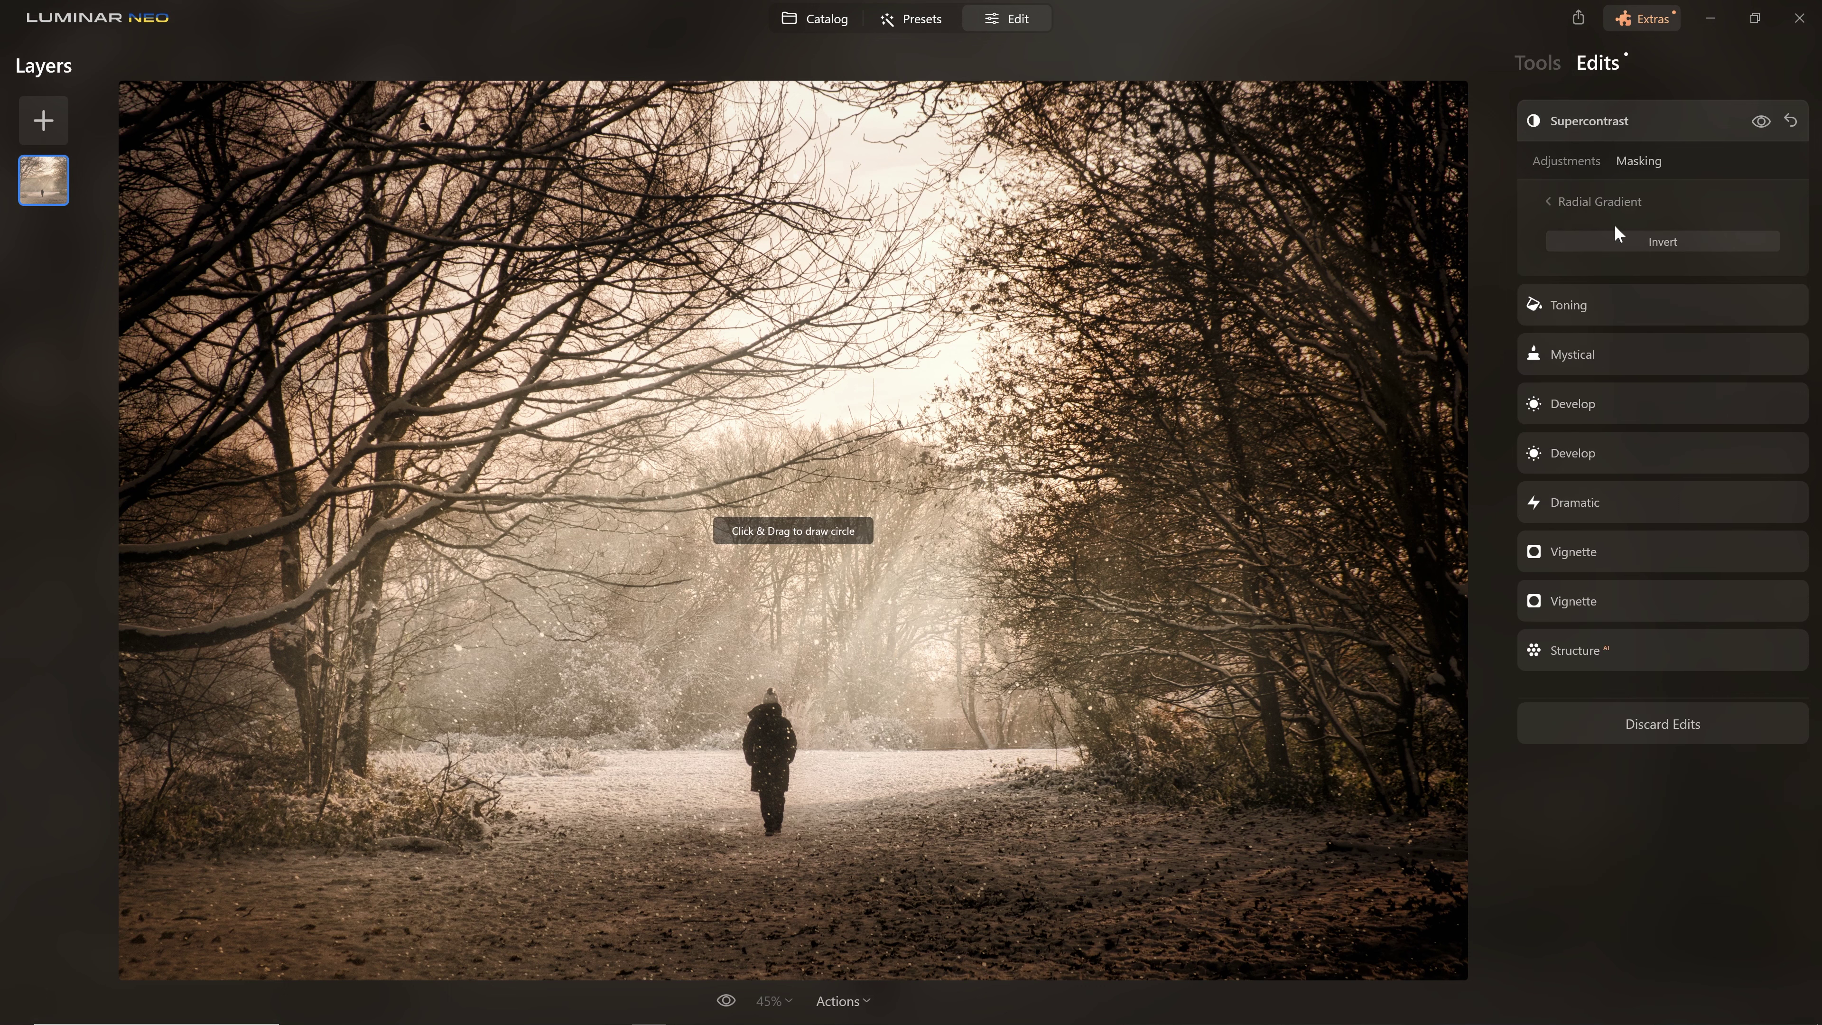
mouse_move(731, 671)
mouse_down()
mouse_move(854, 602)
mouse_move(850, 579)
mouse_up()
click(1636, 244)
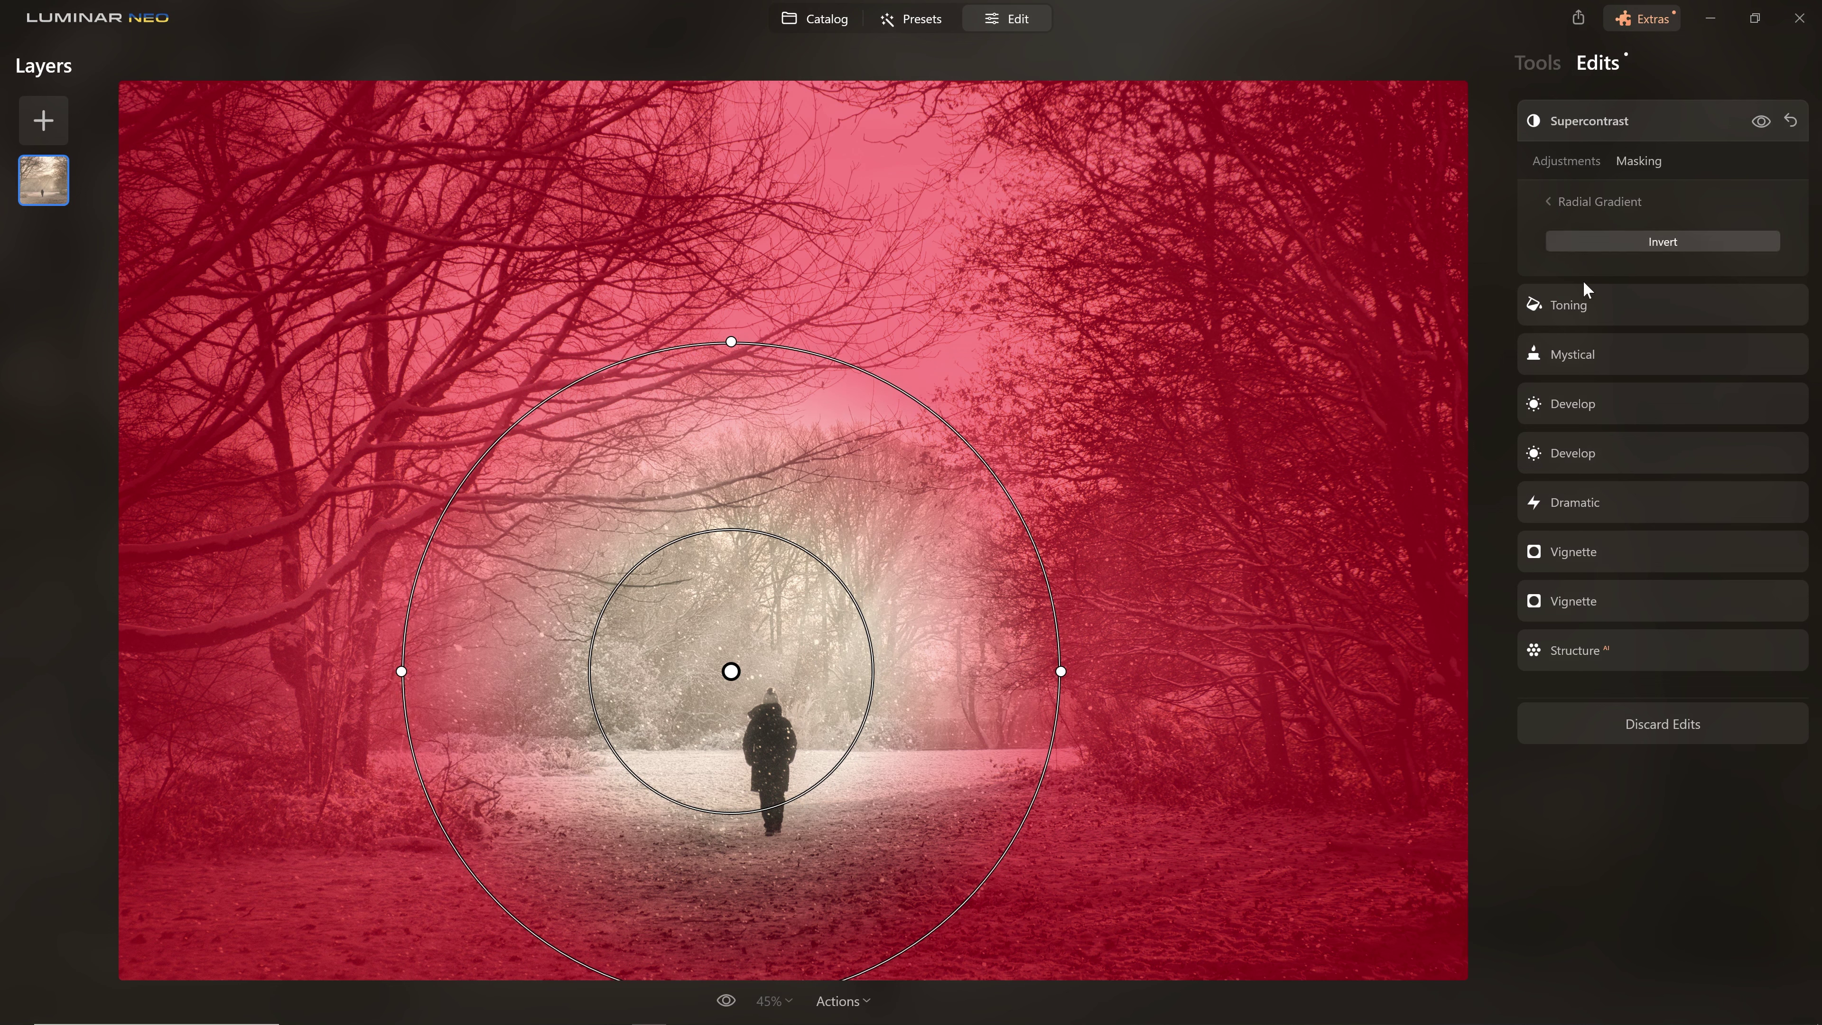
drag(1058, 671, 1350, 654)
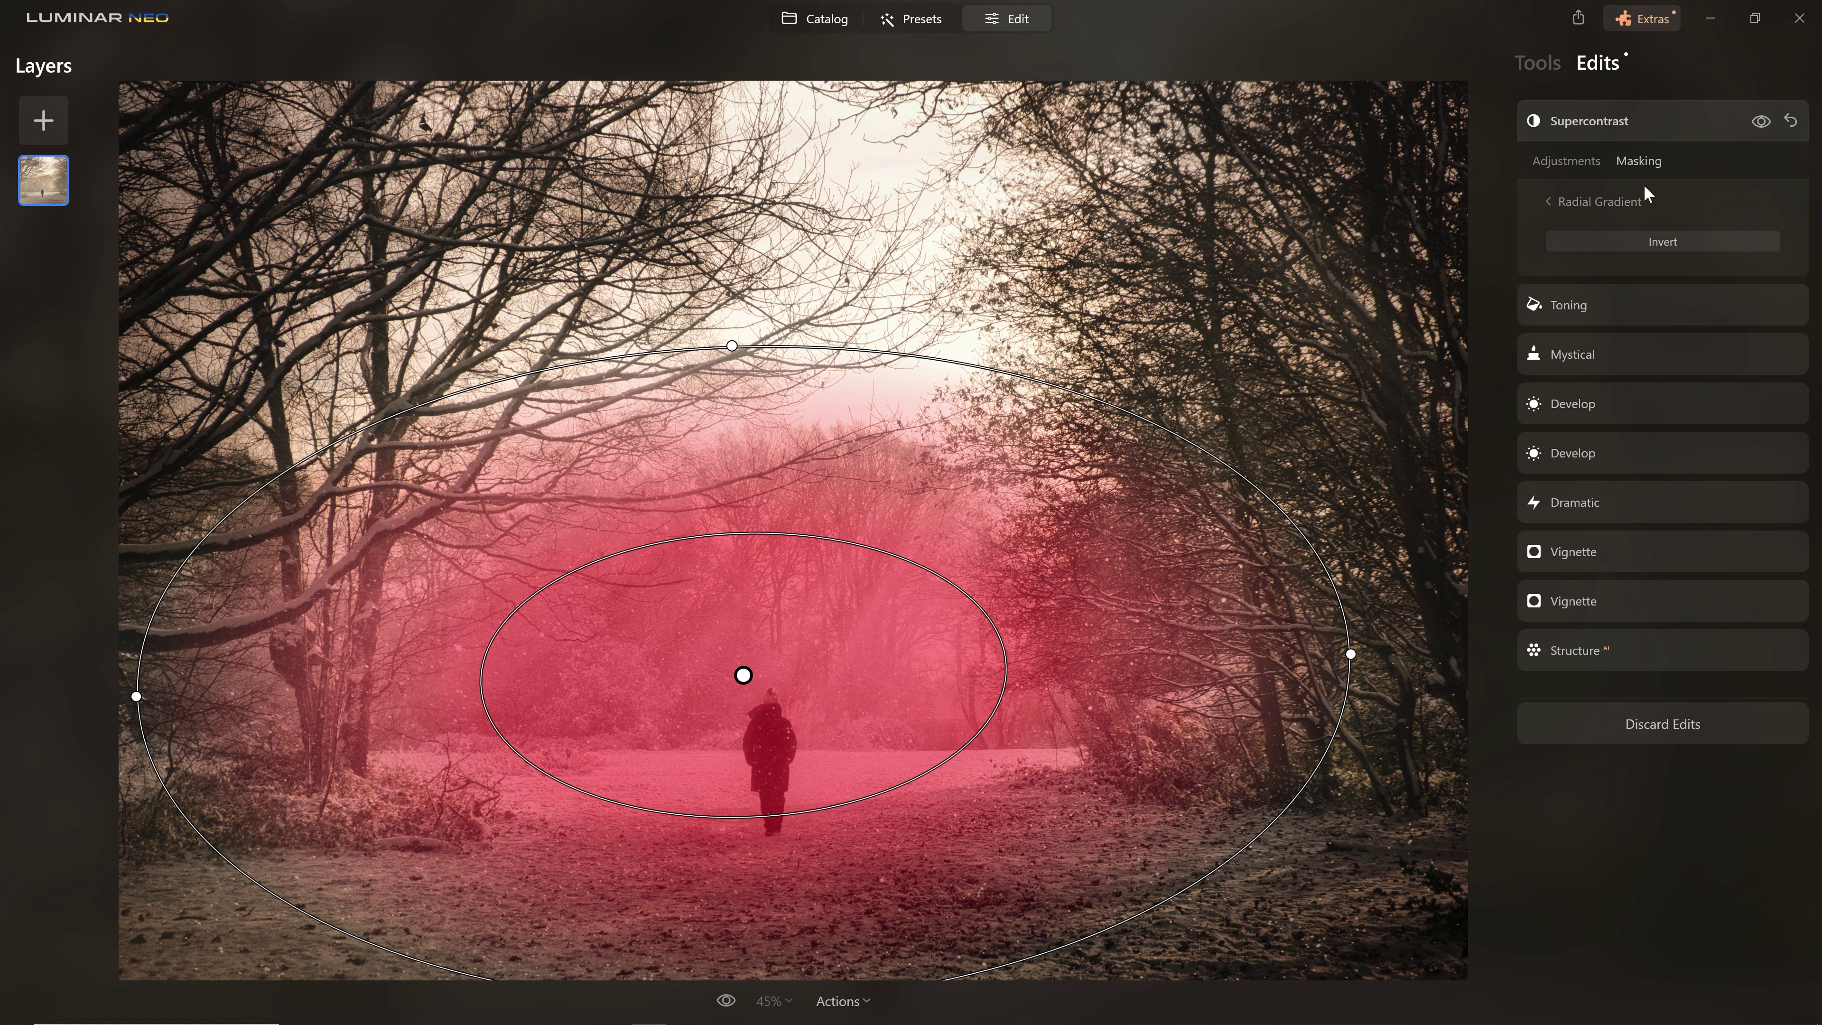
click(1618, 201)
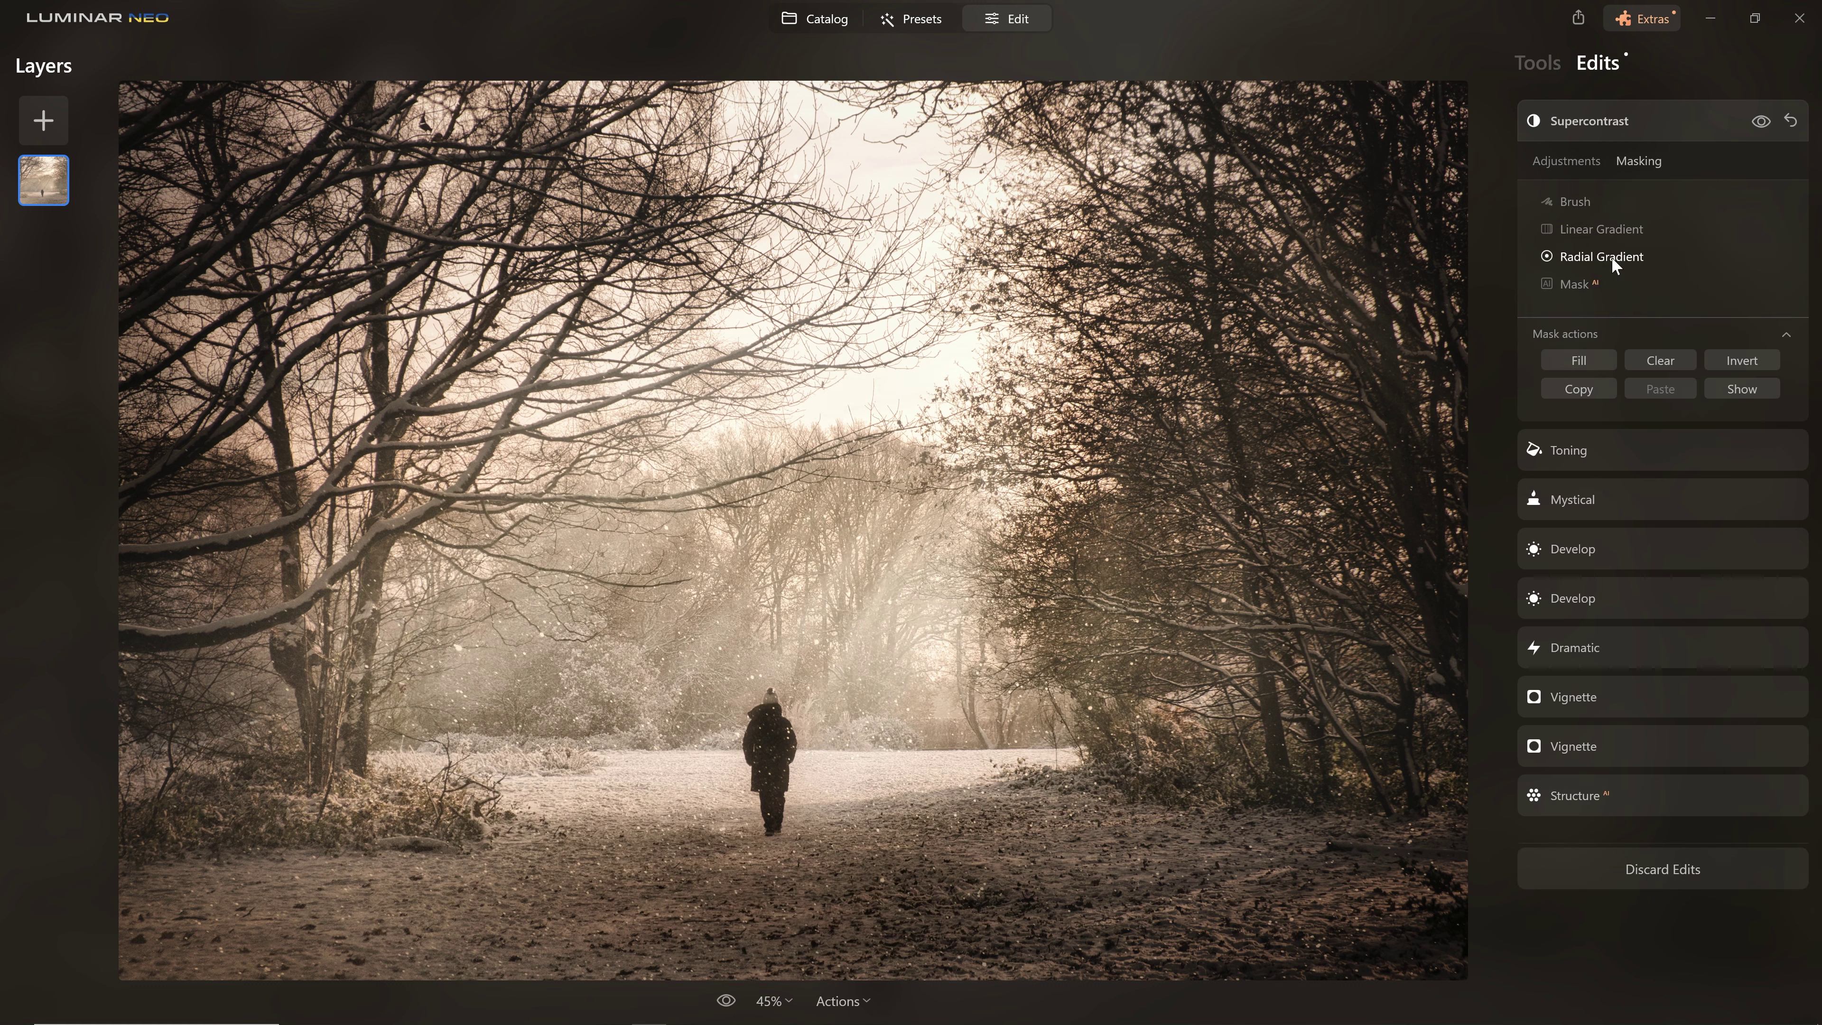
click(1755, 127)
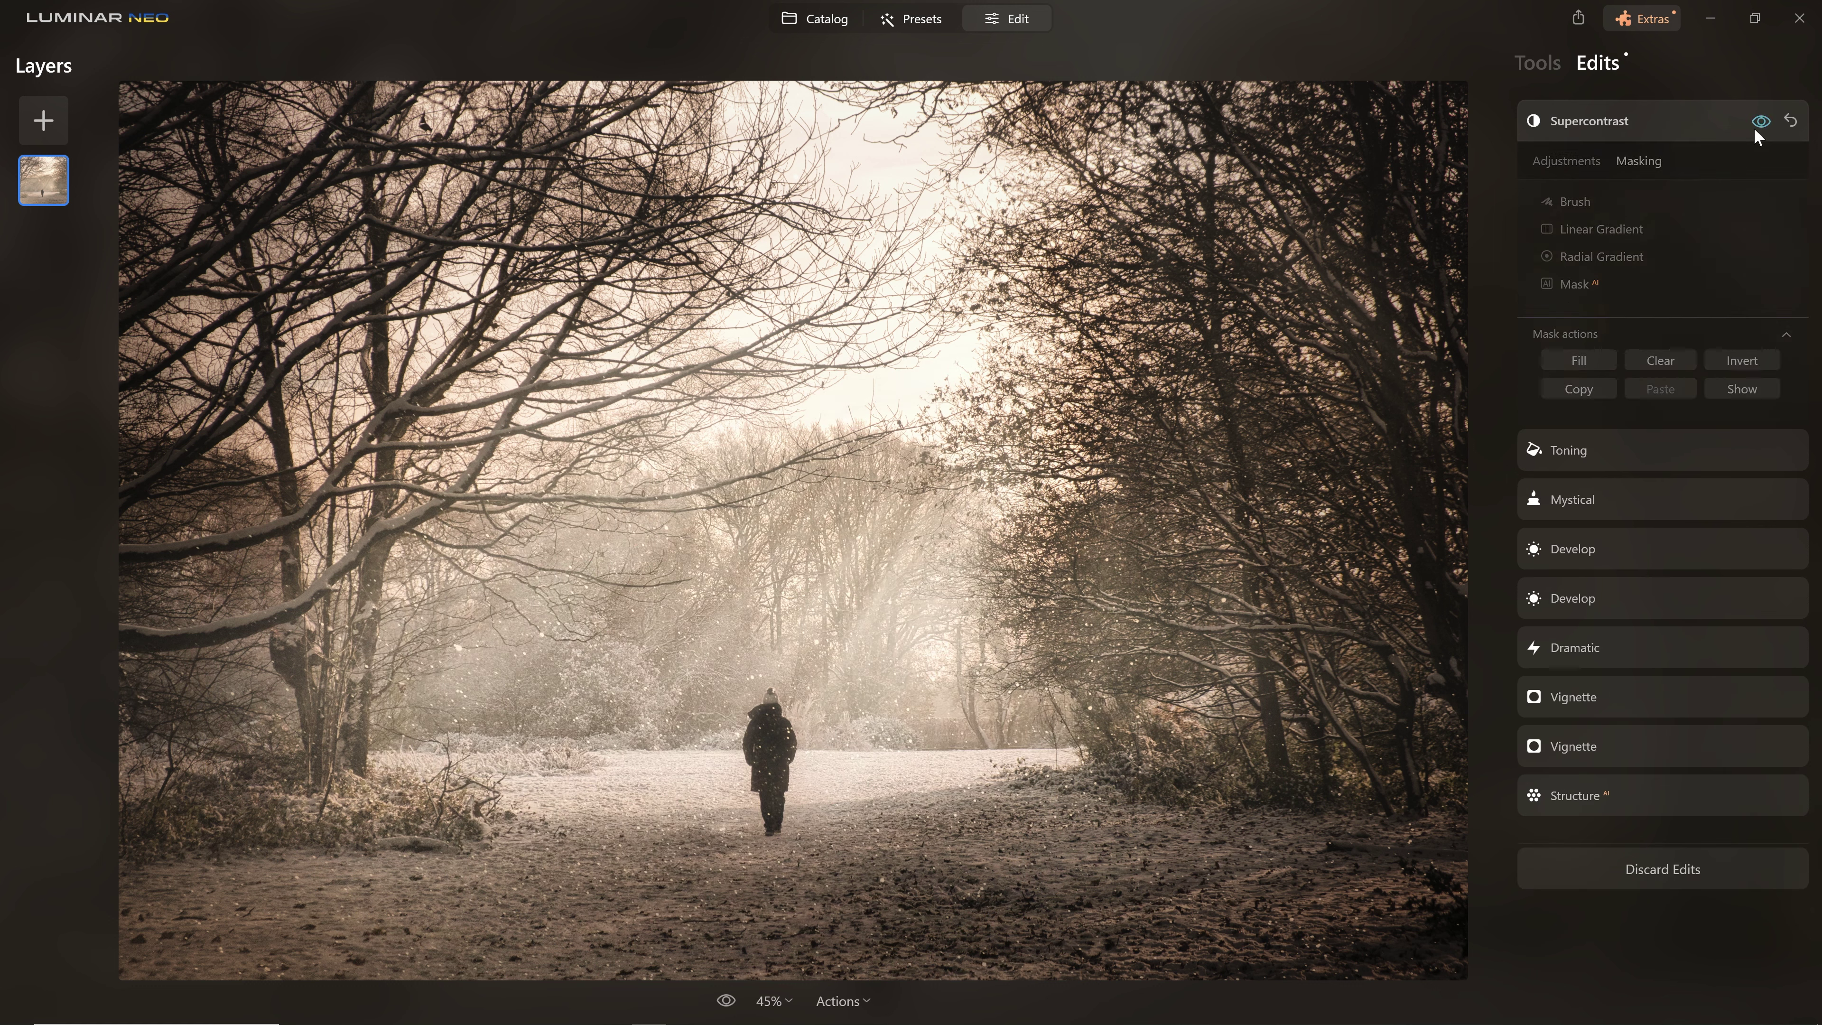
click(1753, 127)
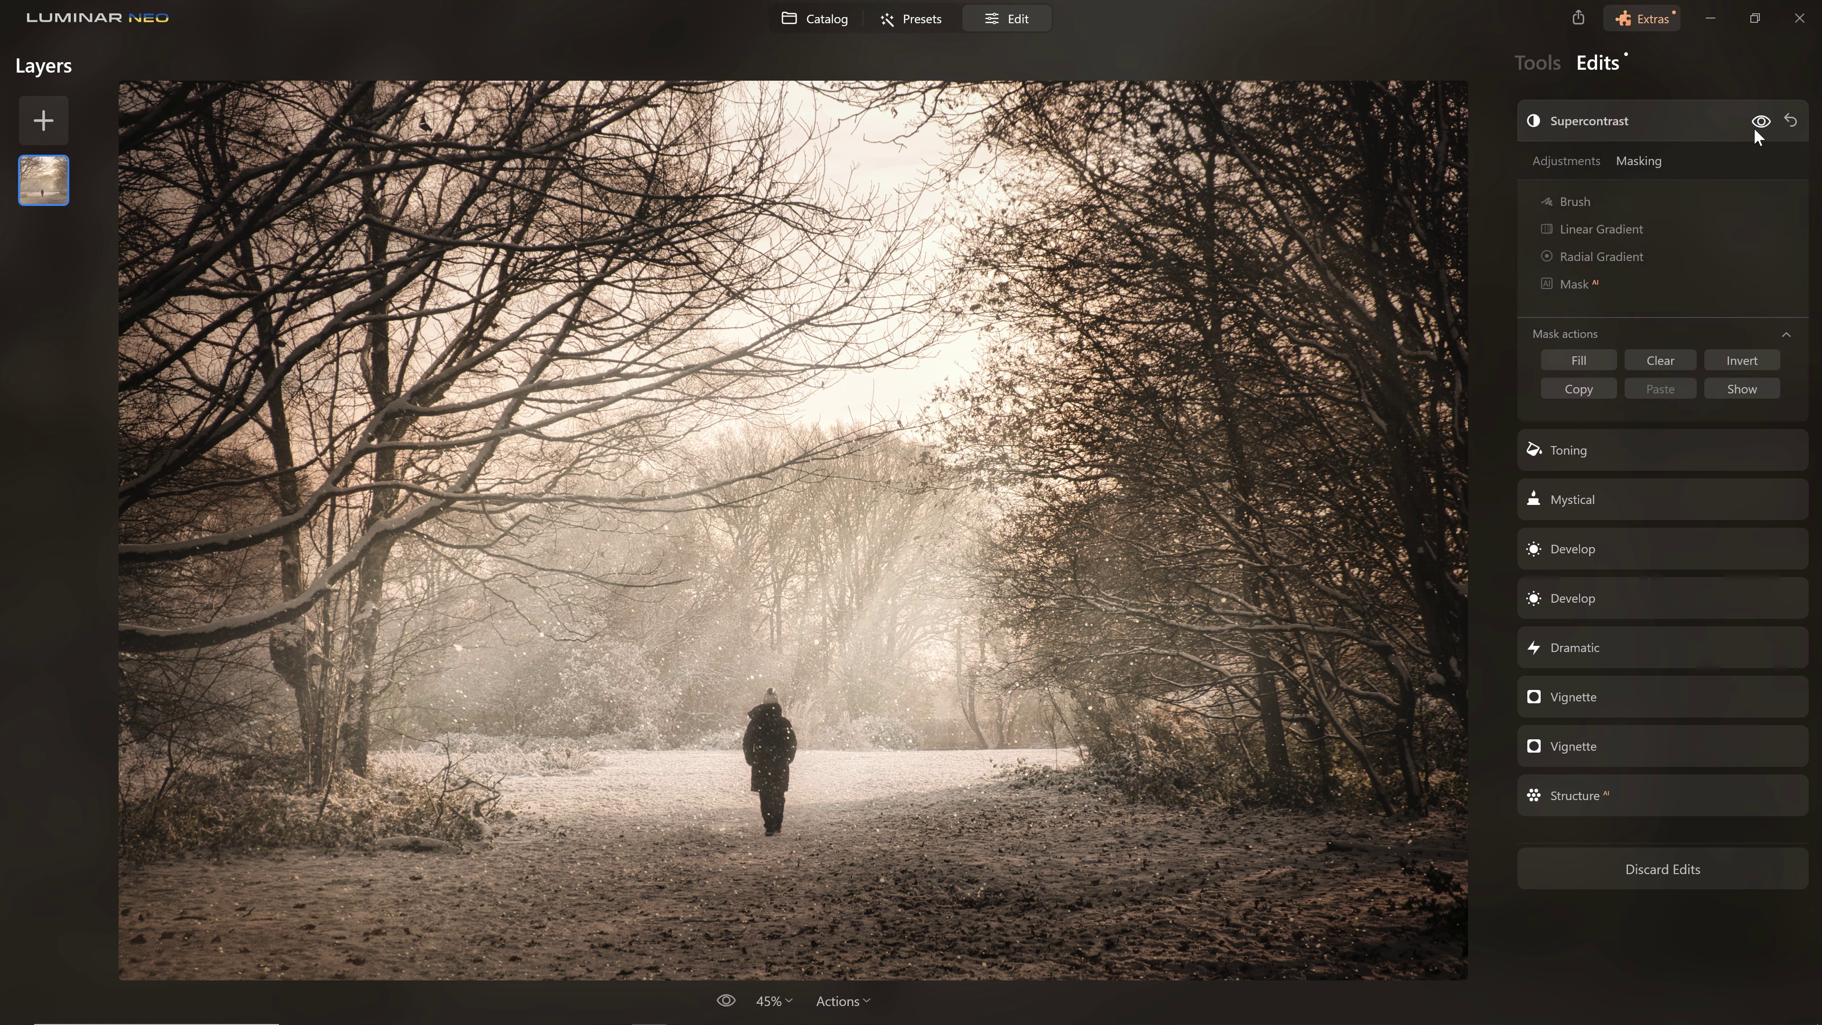
Add the foreground ground and right-hand trees to the Supercontrast mask with a size 232 brush at Strength 34, comparing with the effect off.
click(1585, 201)
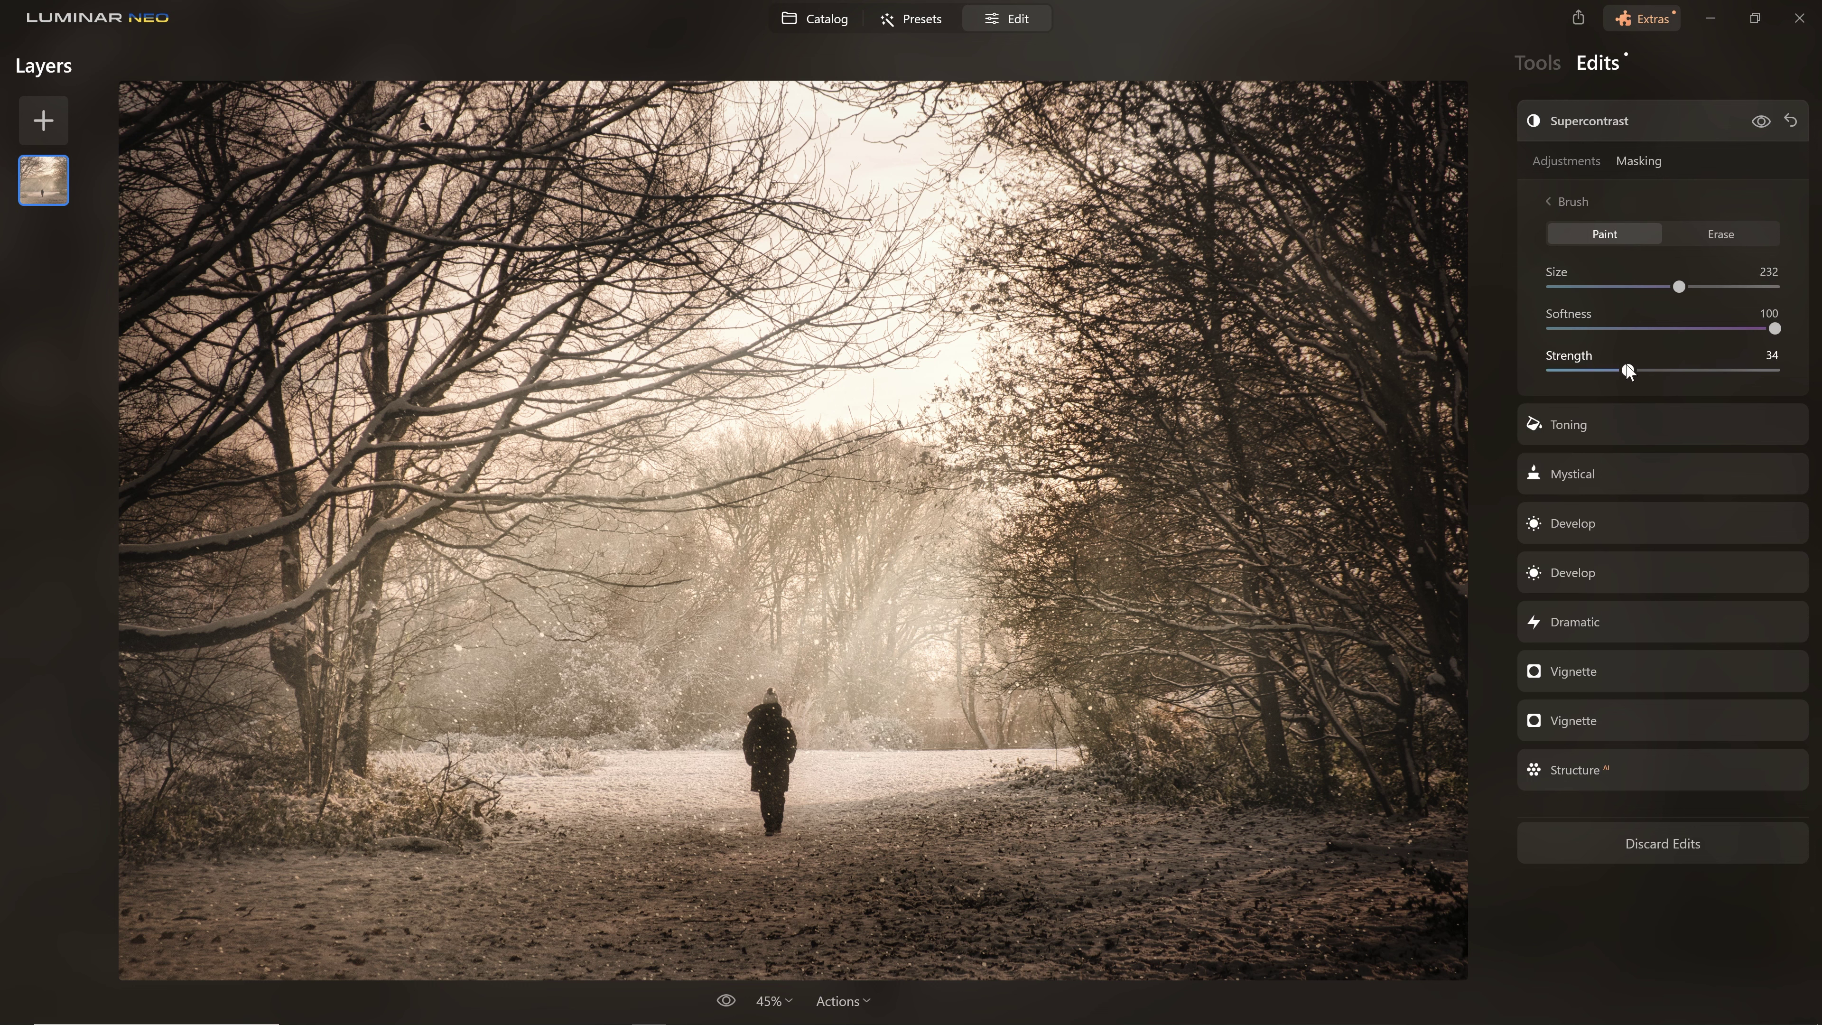
drag(402, 754, 1076, 546)
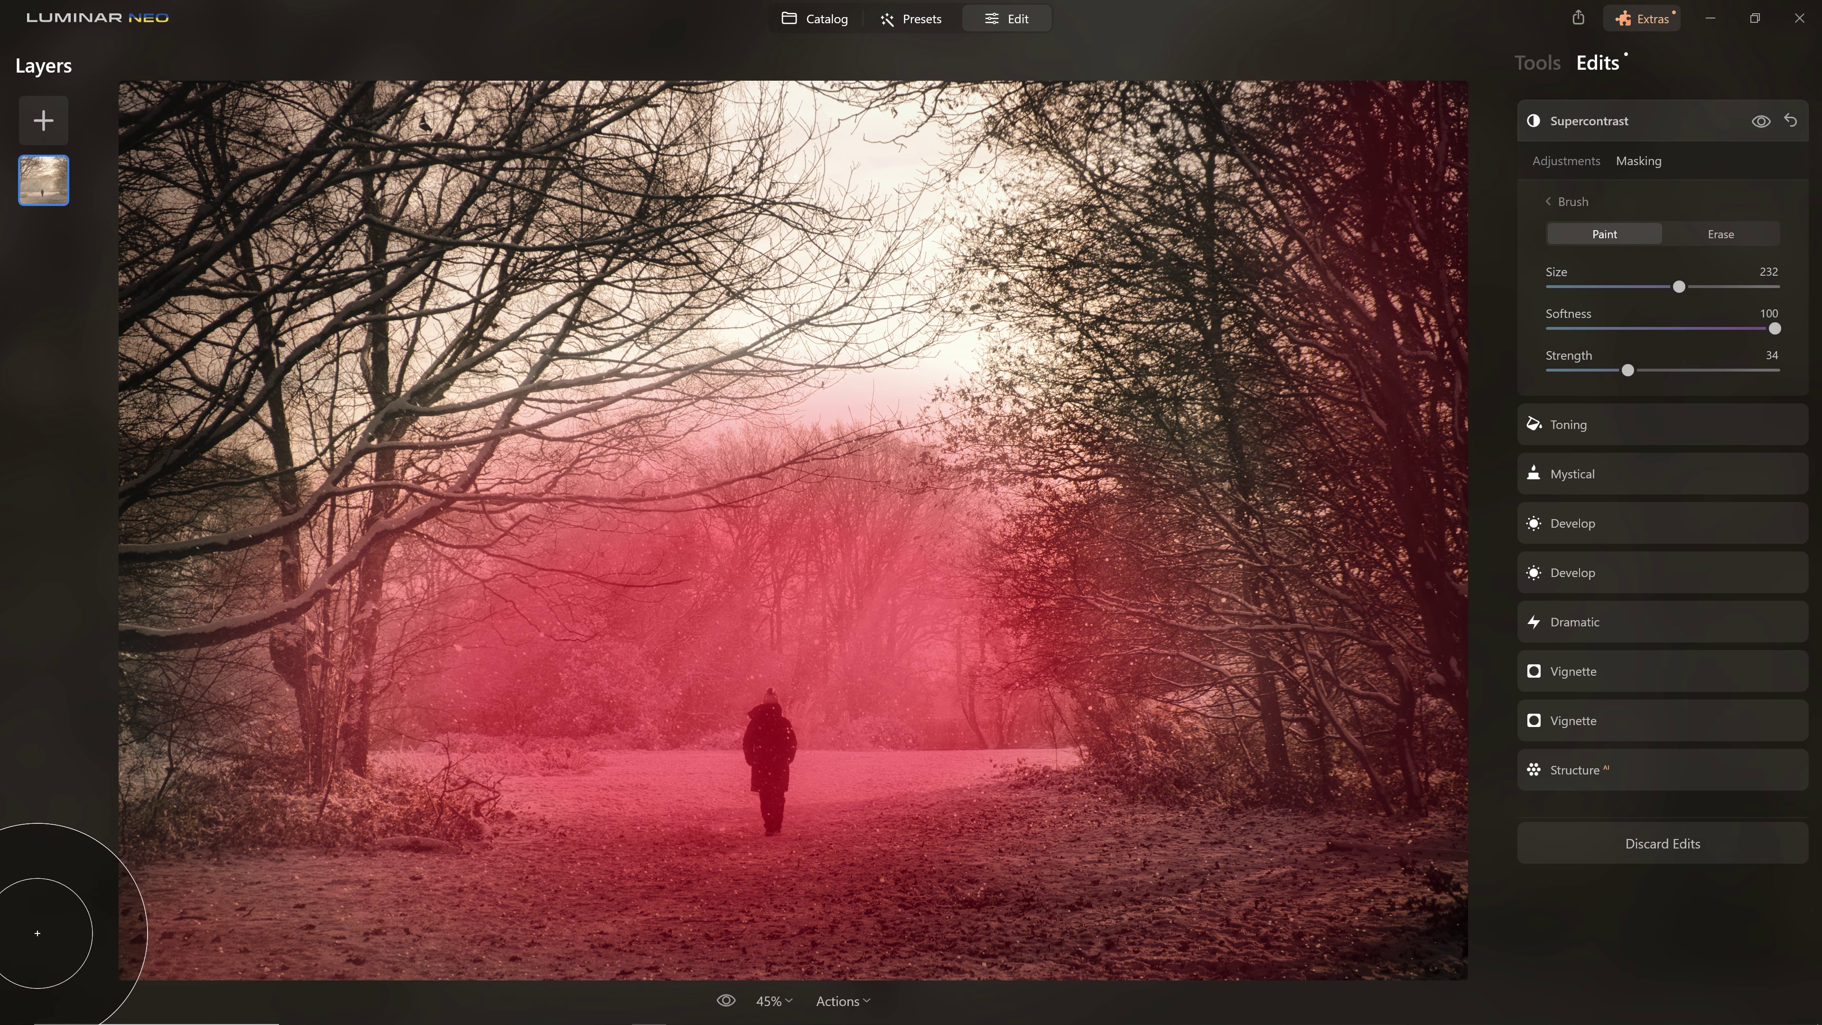
click(1761, 123)
click(1762, 123)
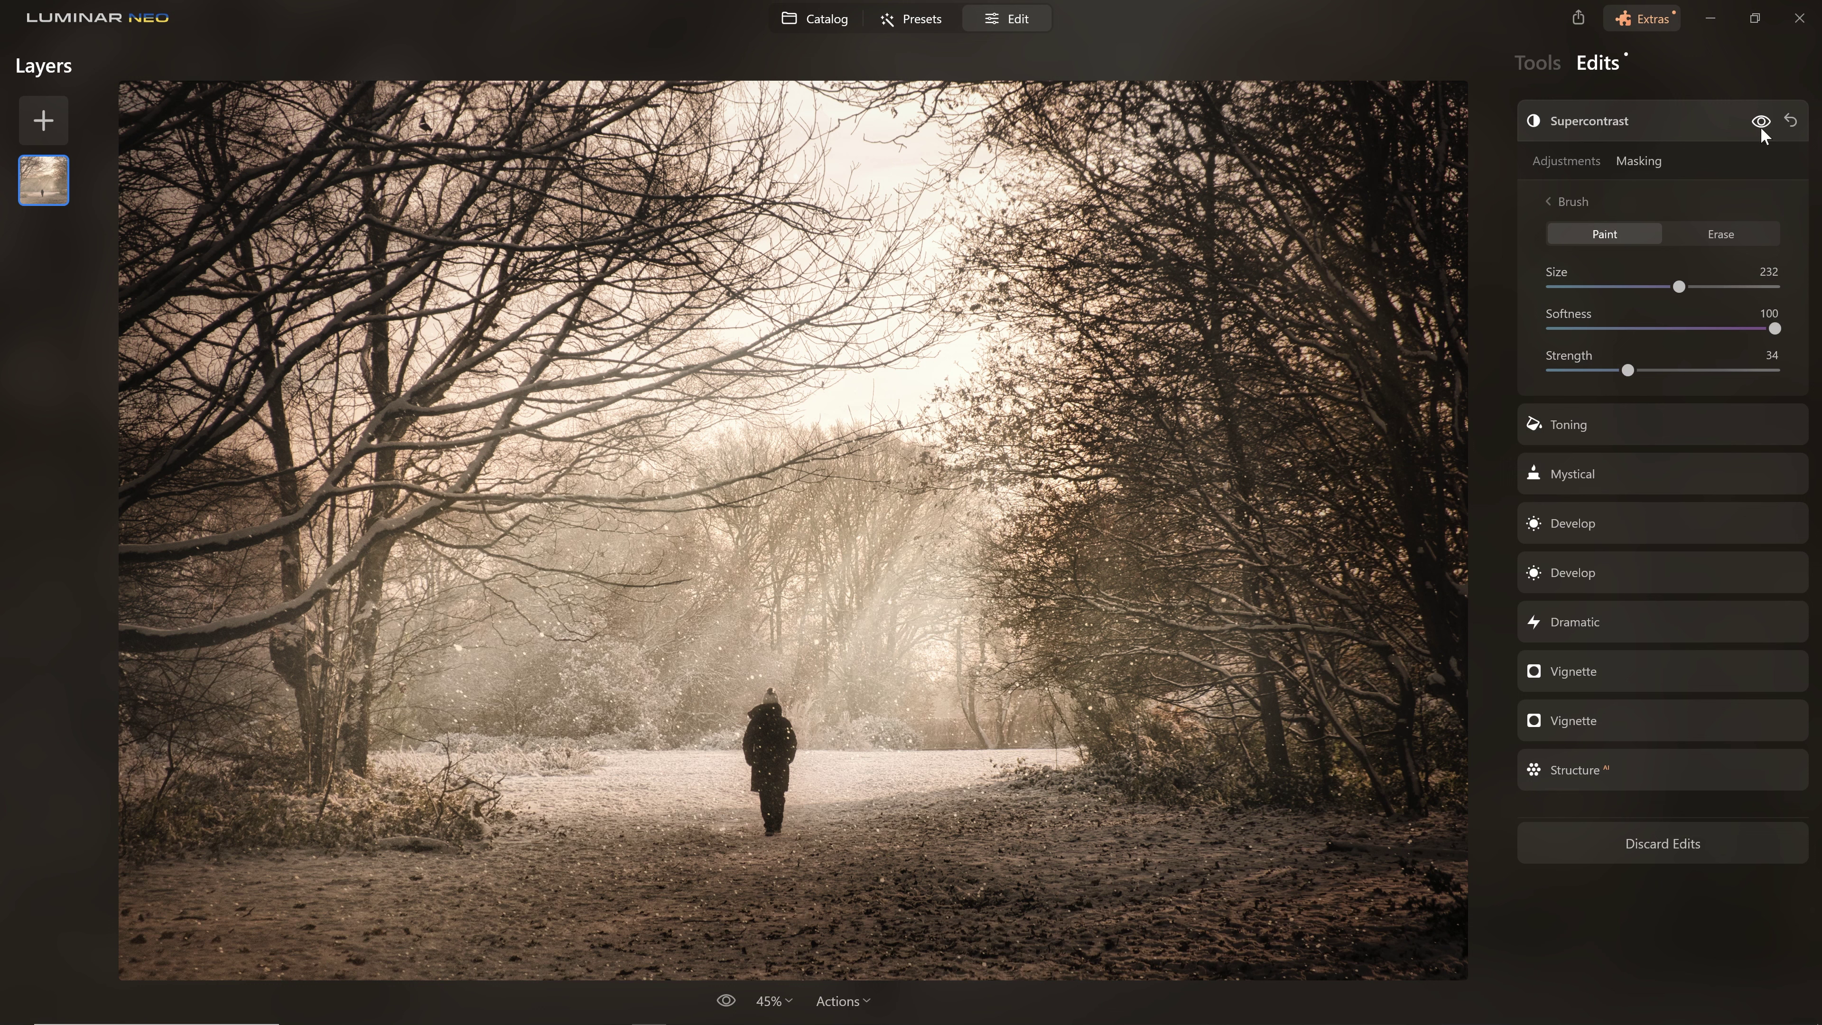
click(1588, 120)
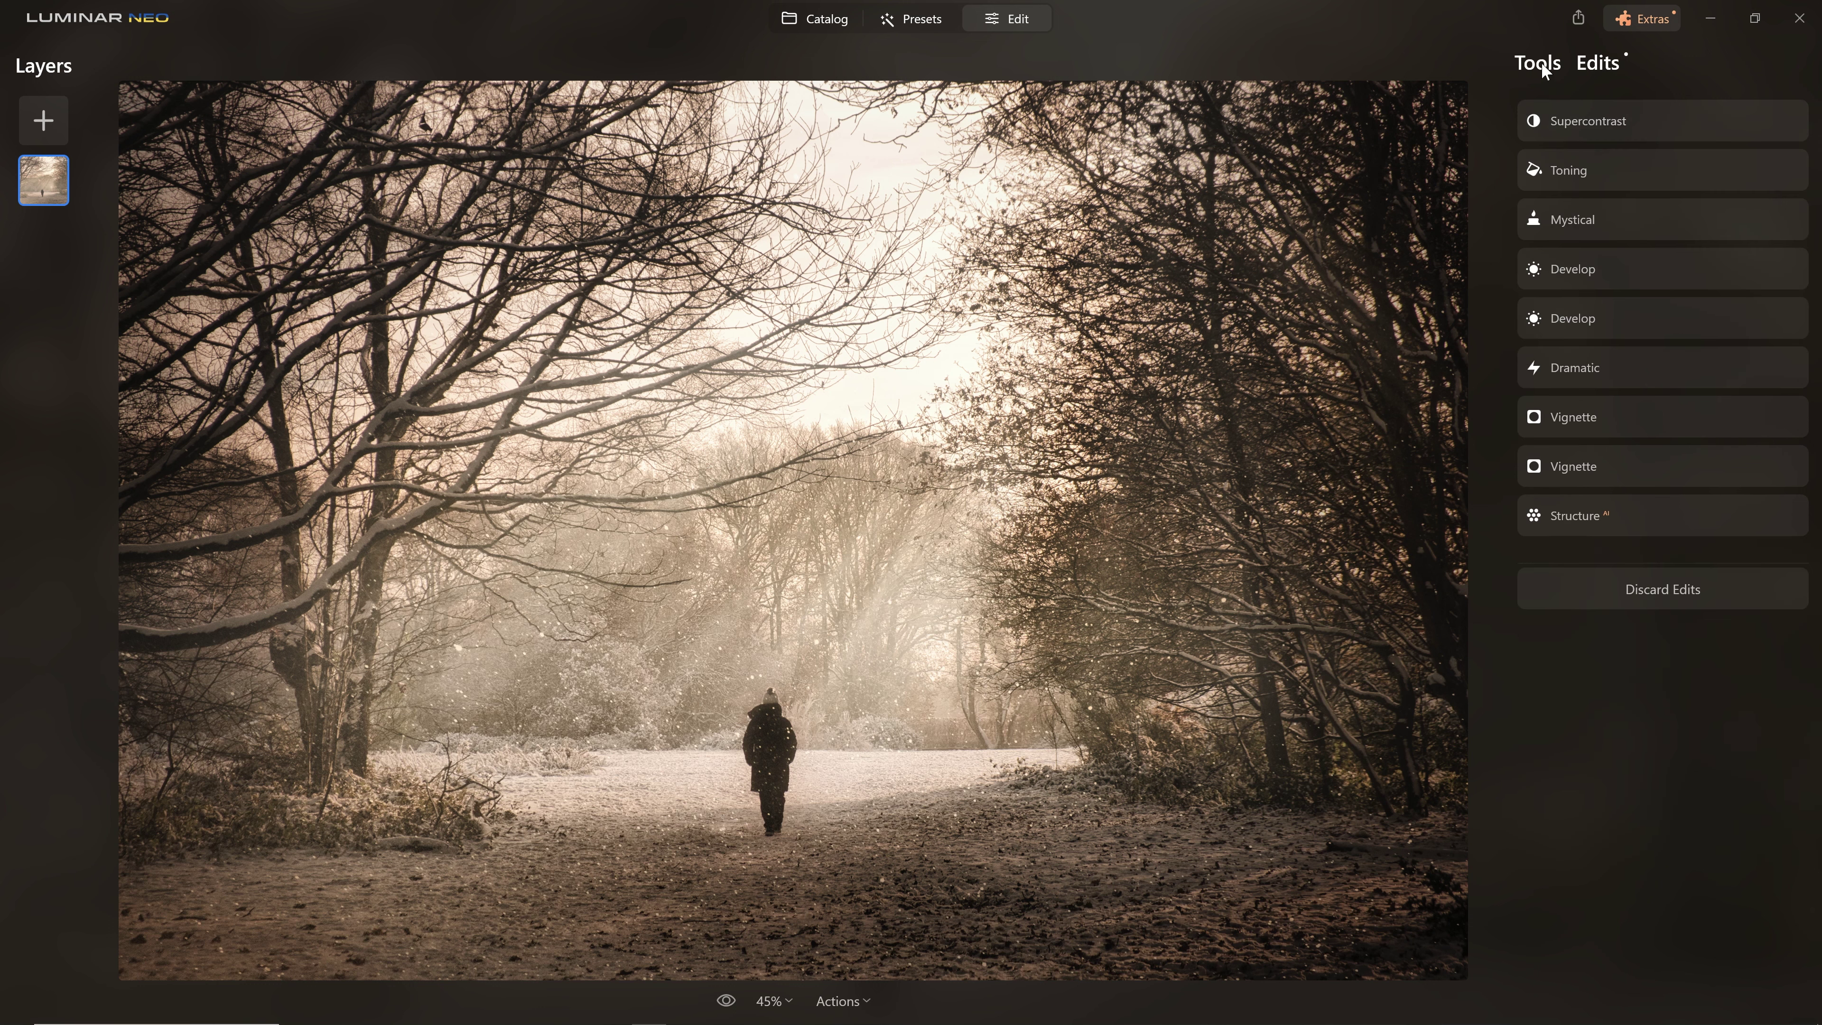
Tone the photo's shadows blue with Saturation 100 and a Hue of about 235.
click(1541, 61)
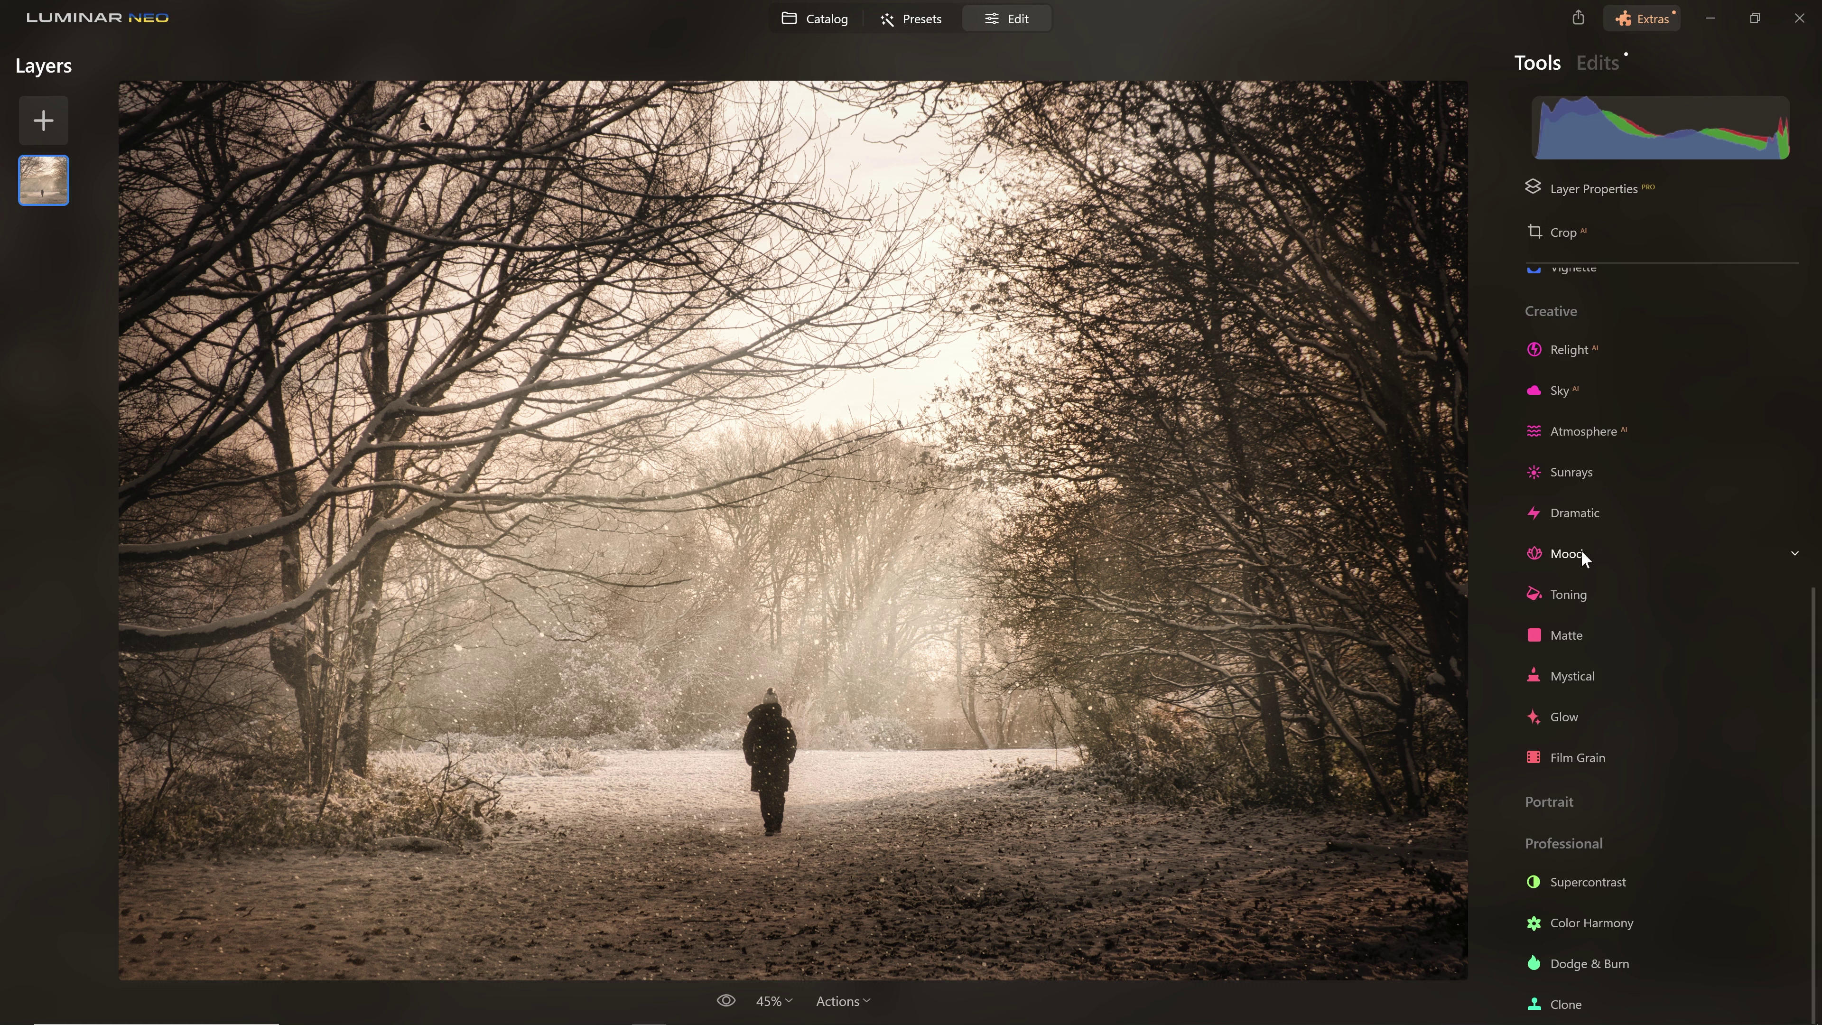
click(1574, 594)
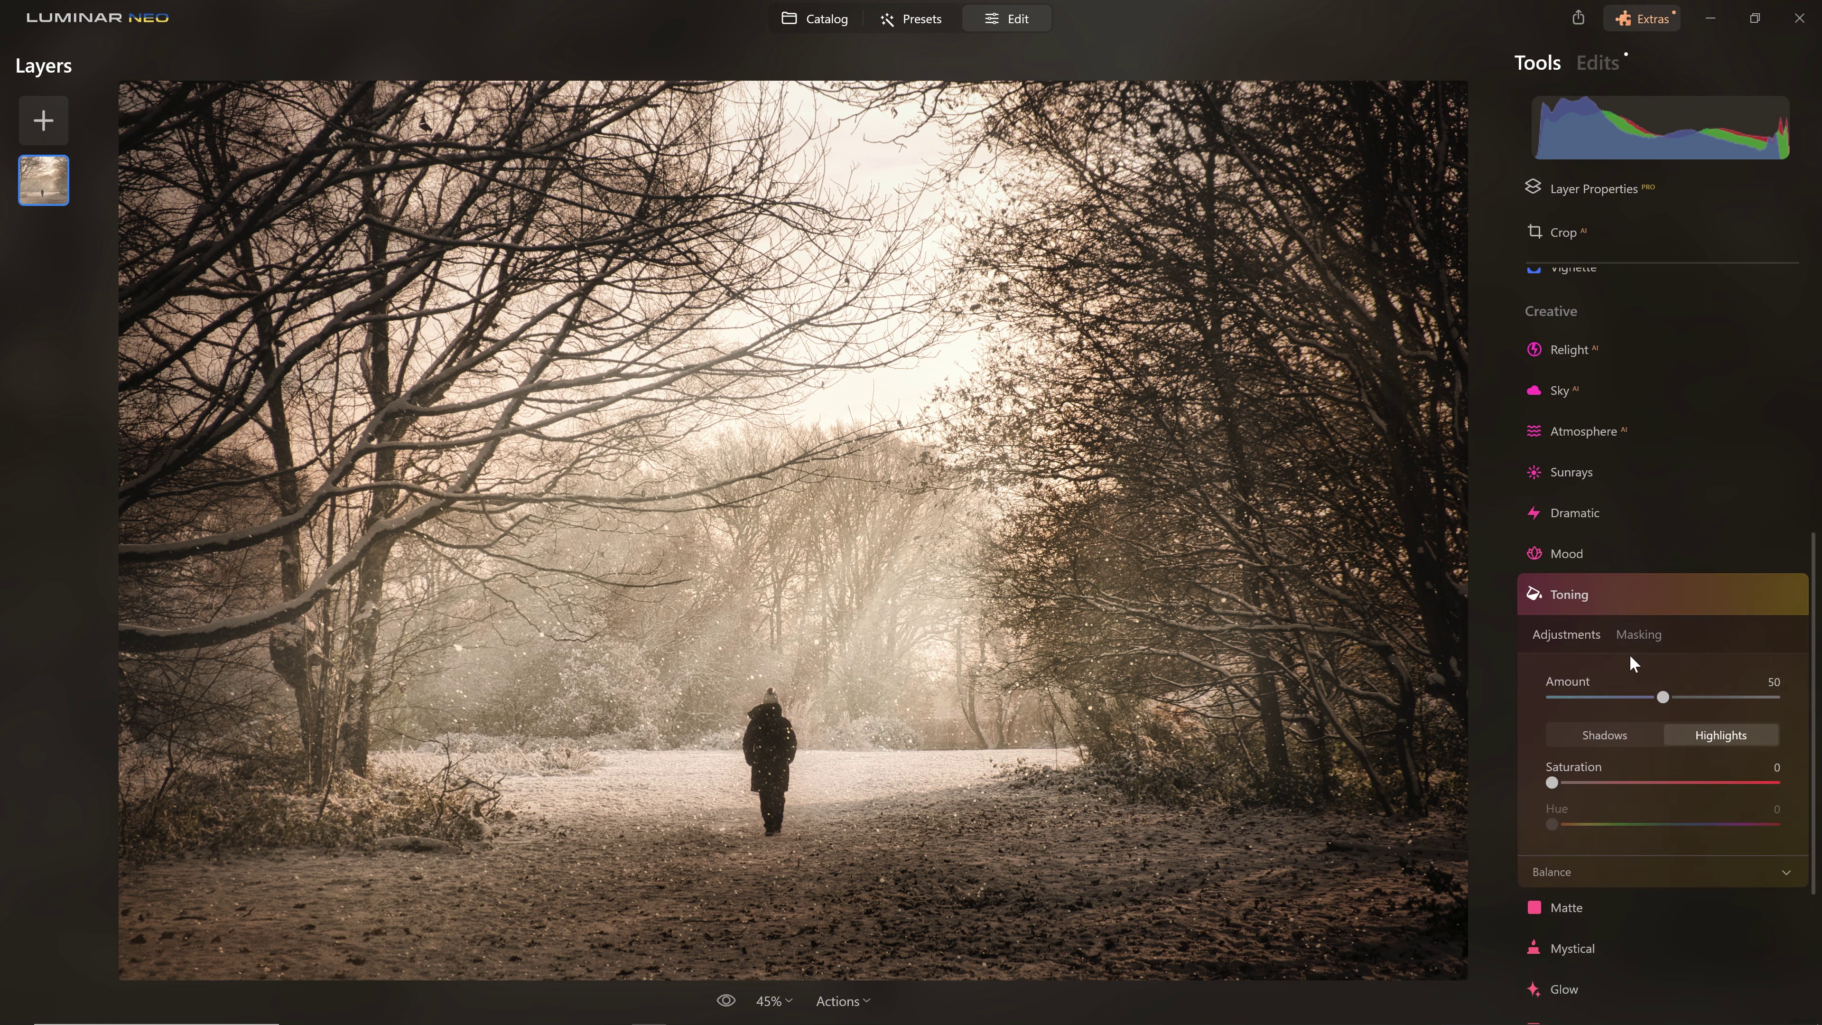
scroll(1628, 650, down, 3)
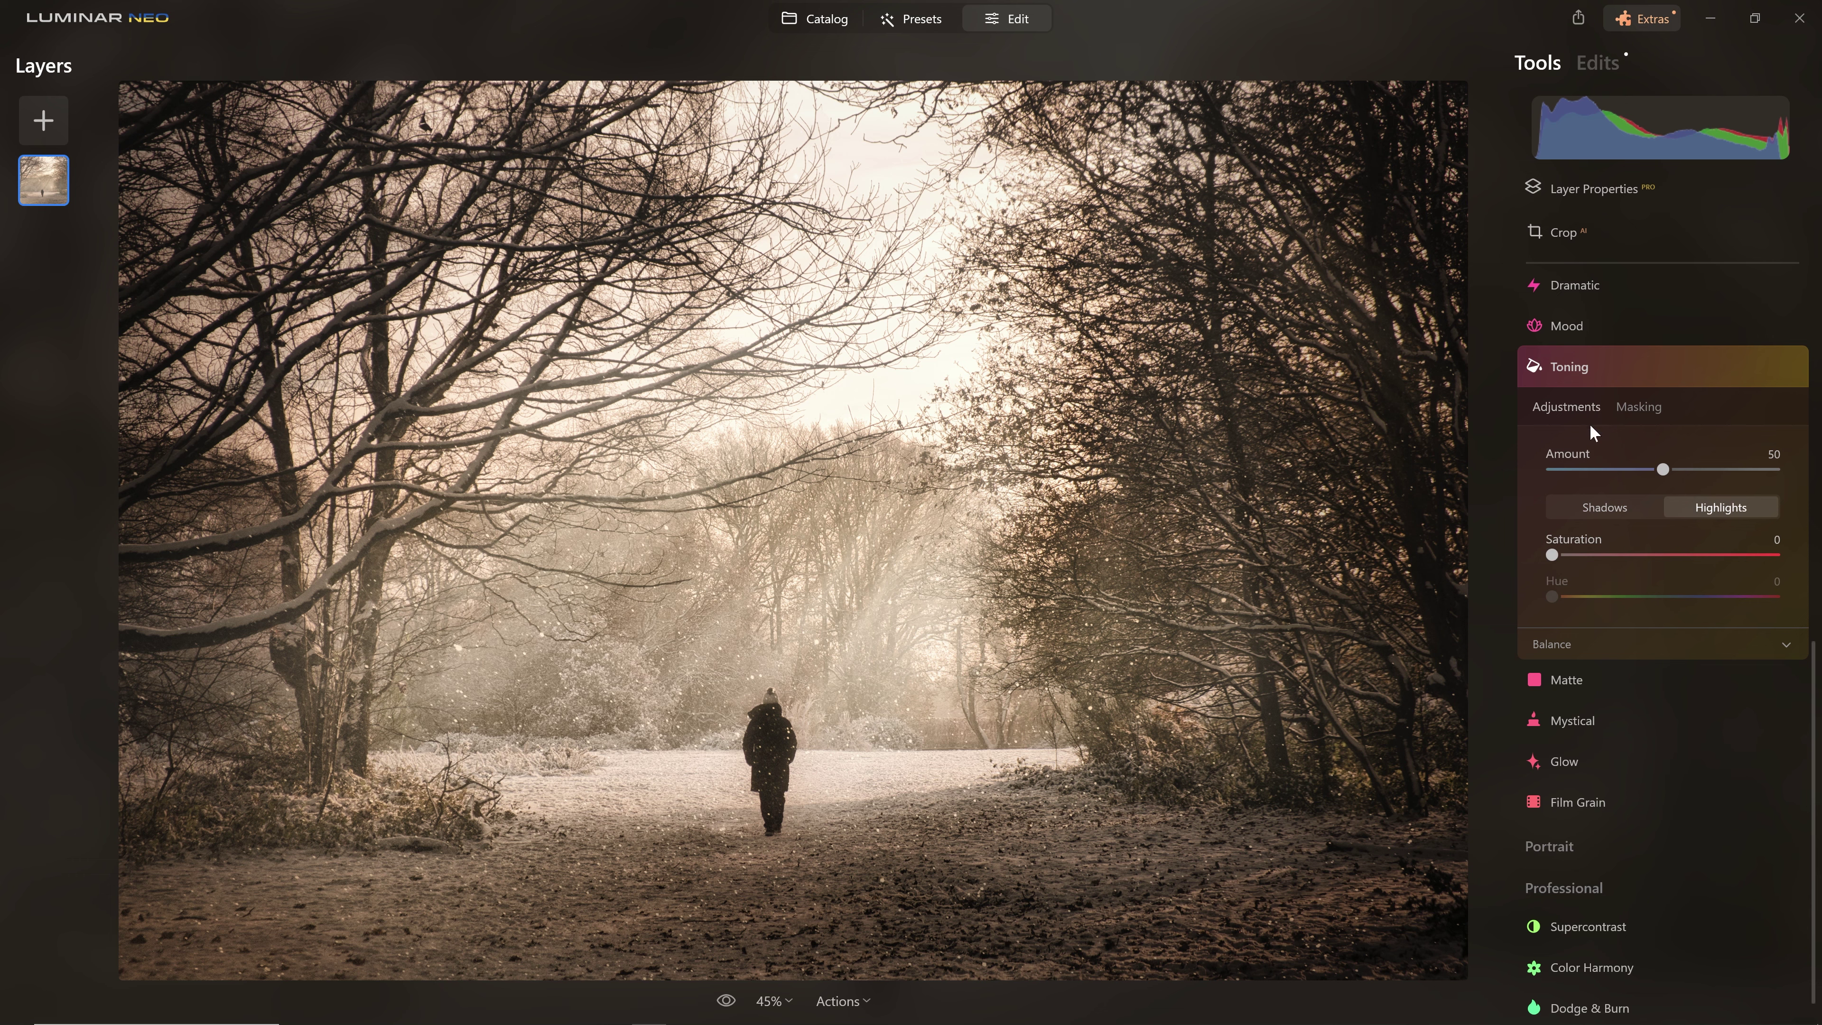
scroll(1607, 500, down, 1)
click(1638, 464)
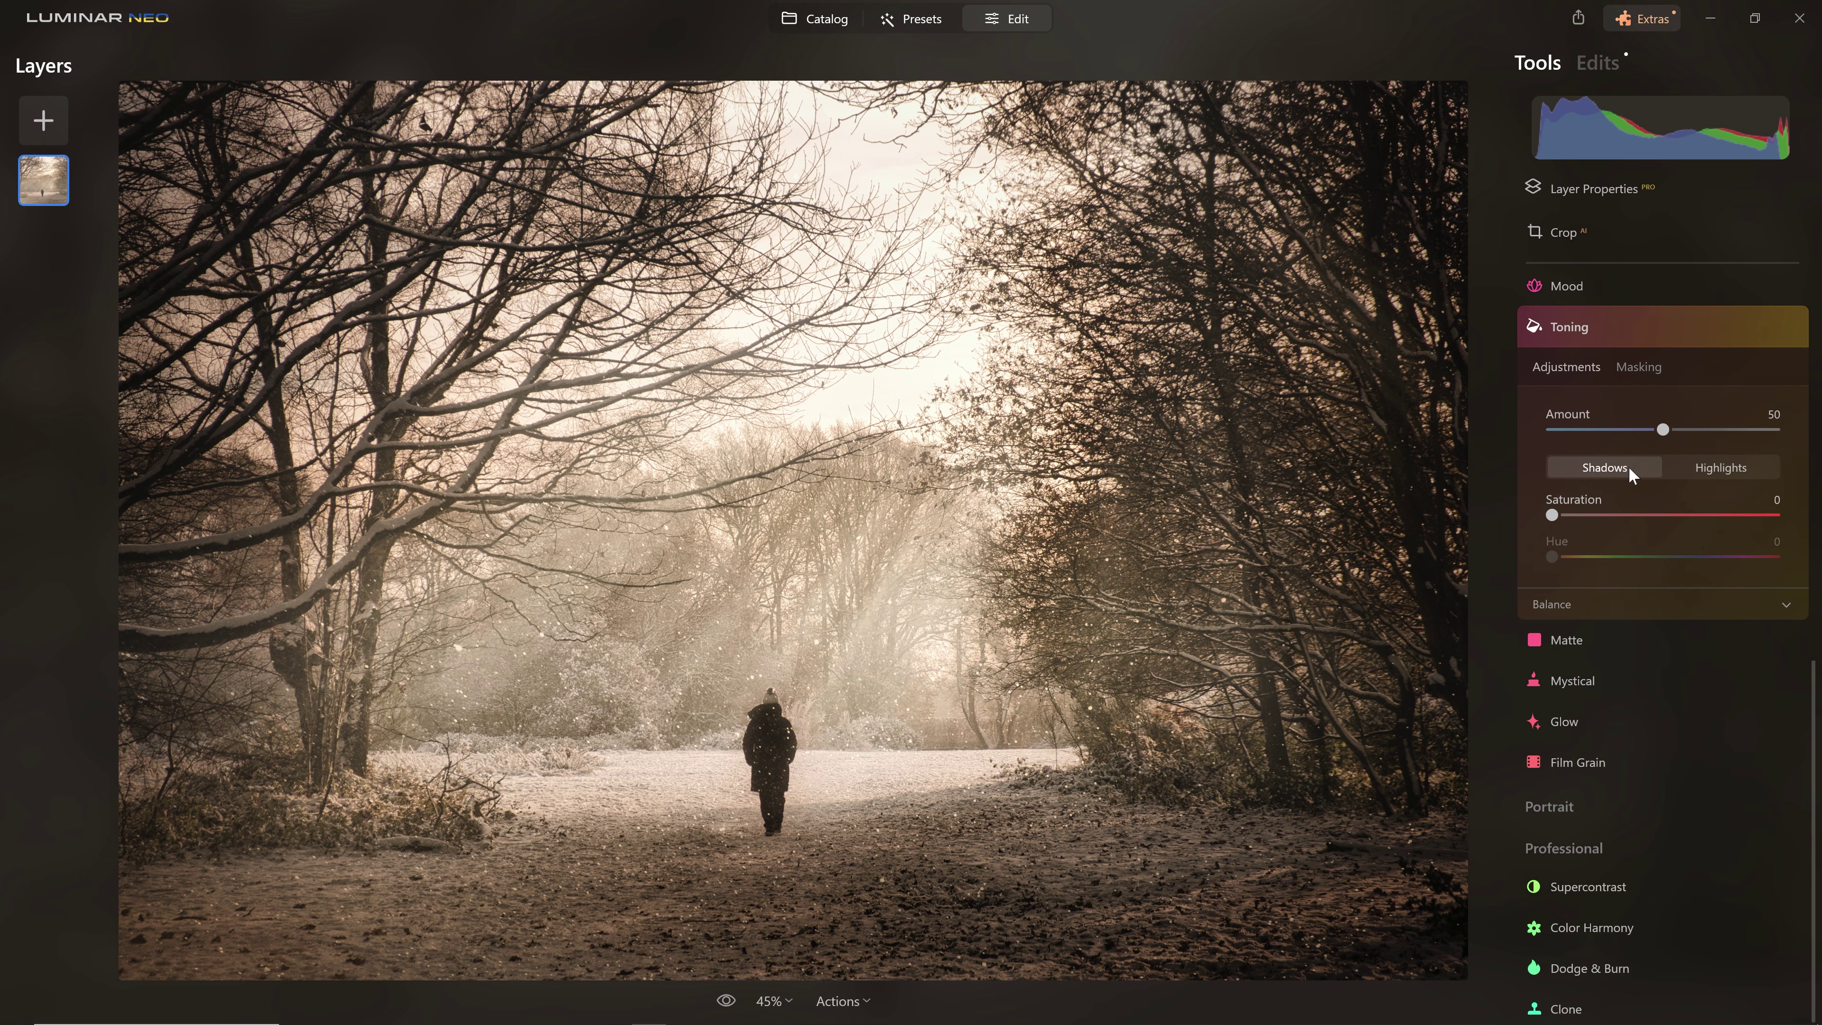
drag(1553, 516, 1777, 519)
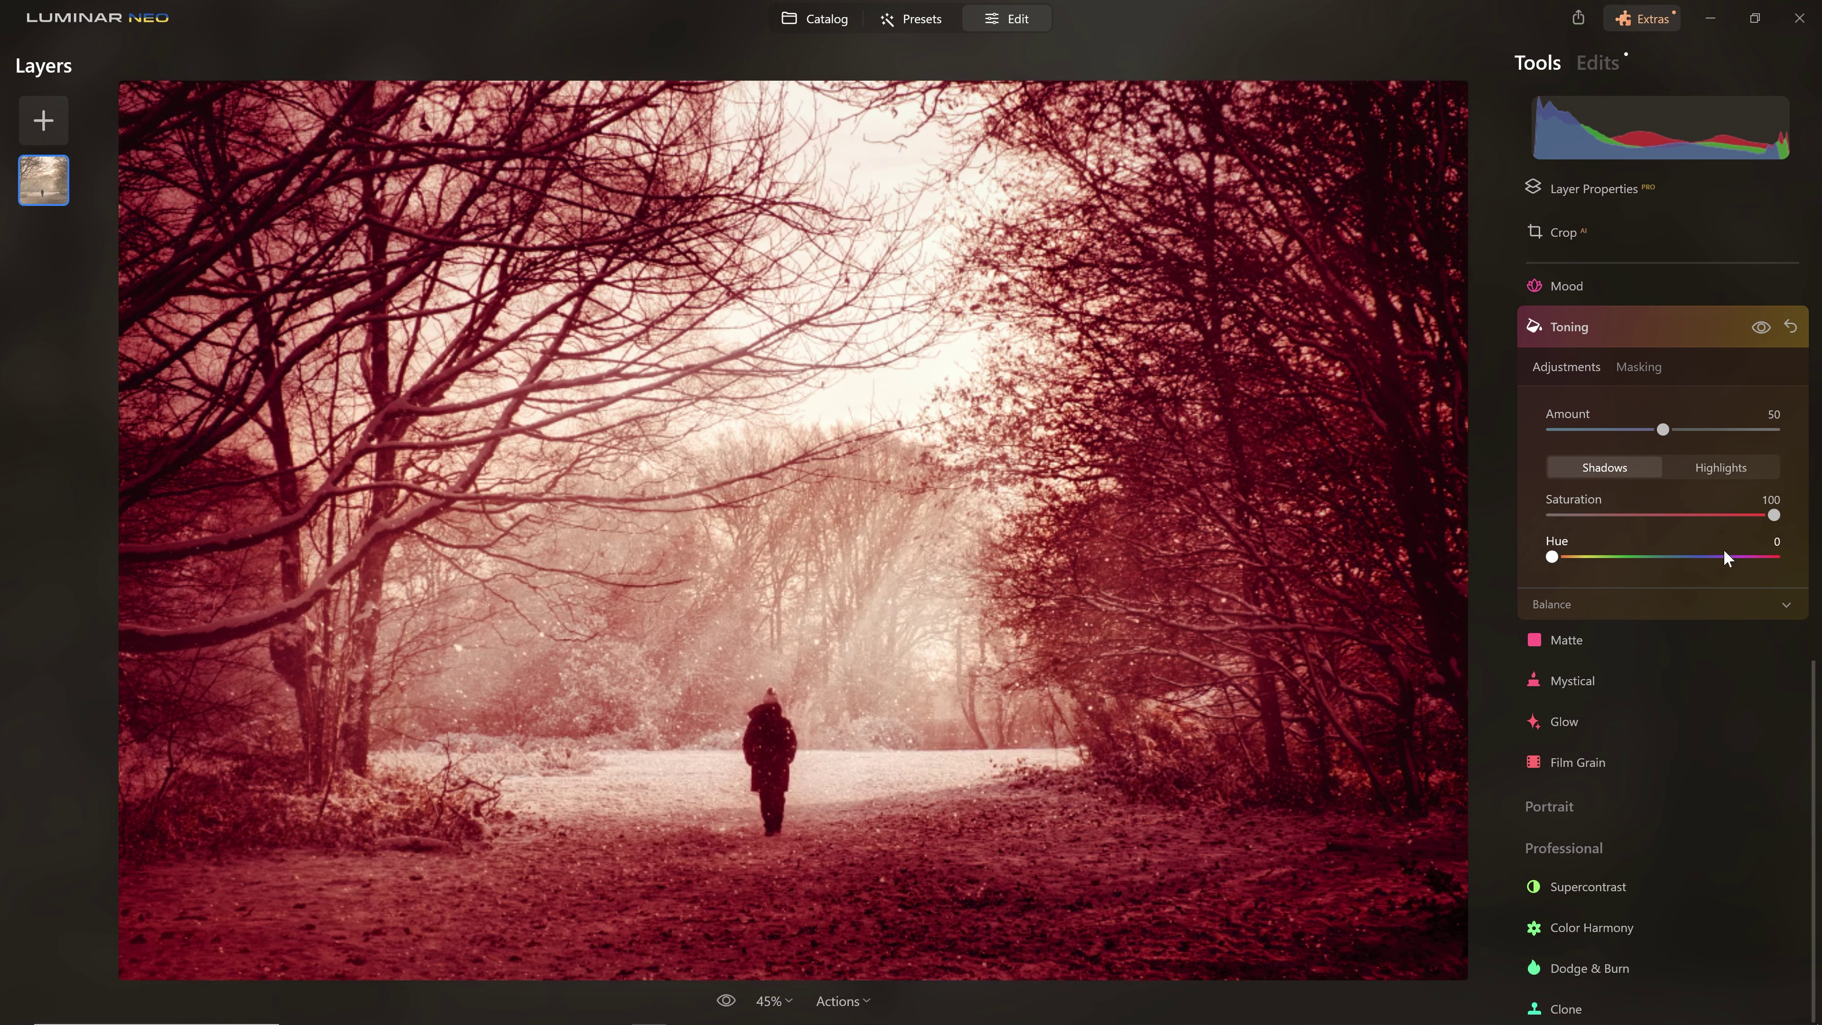
click(1698, 557)
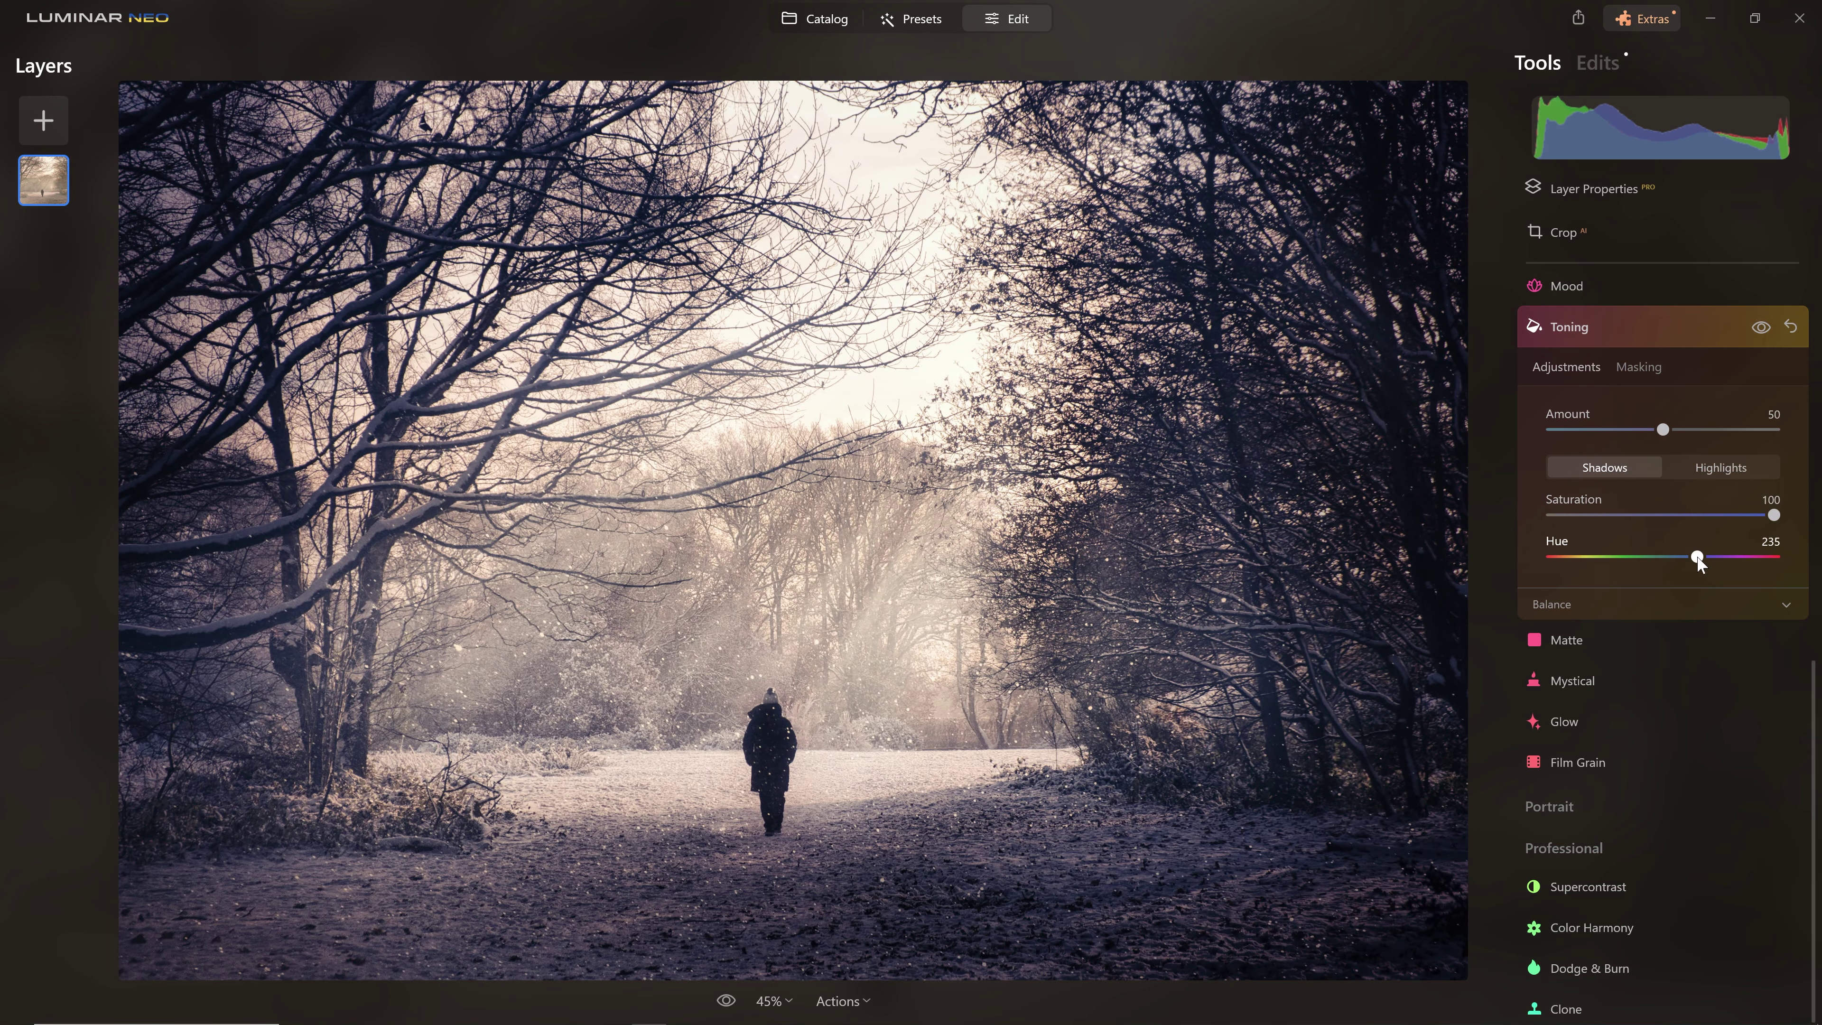
drag(1697, 559, 1696, 559)
drag(1762, 517, 1777, 517)
Tone the photo's highlights a warm yellow-orange with Saturation 100 and Hue 44.
click(1747, 467)
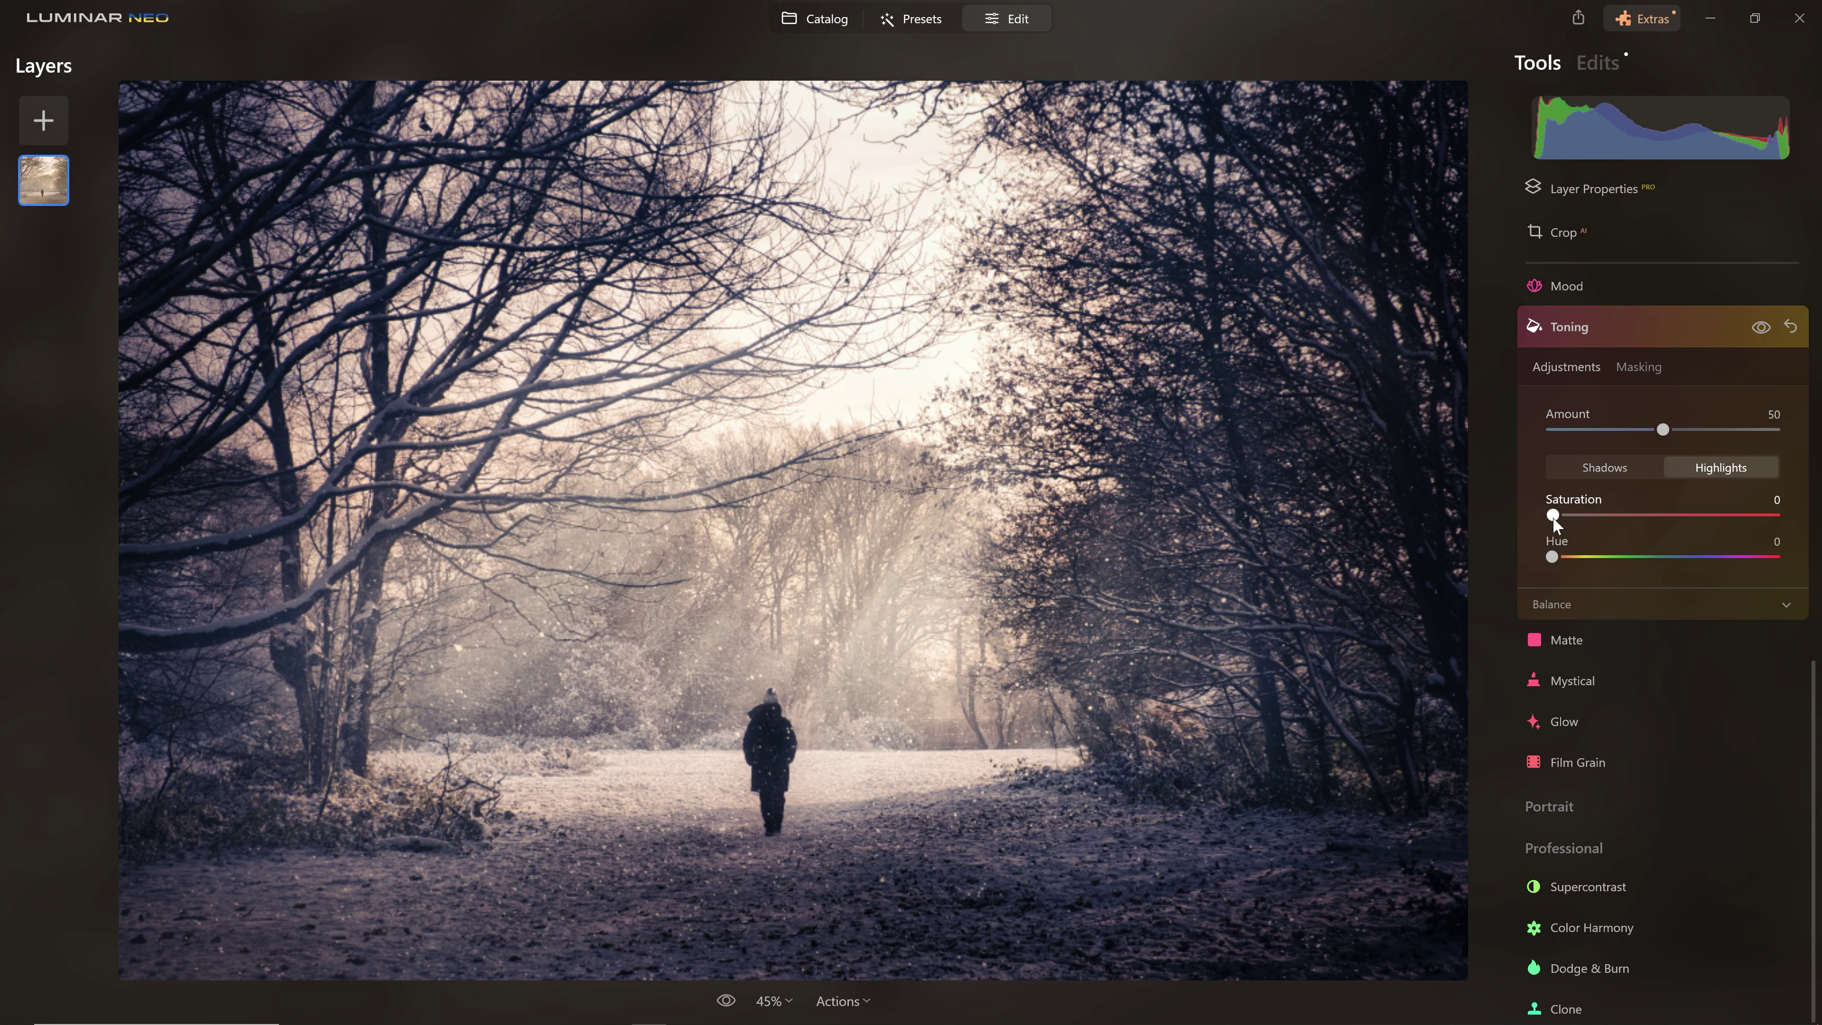
drag(1644, 533, 1778, 517)
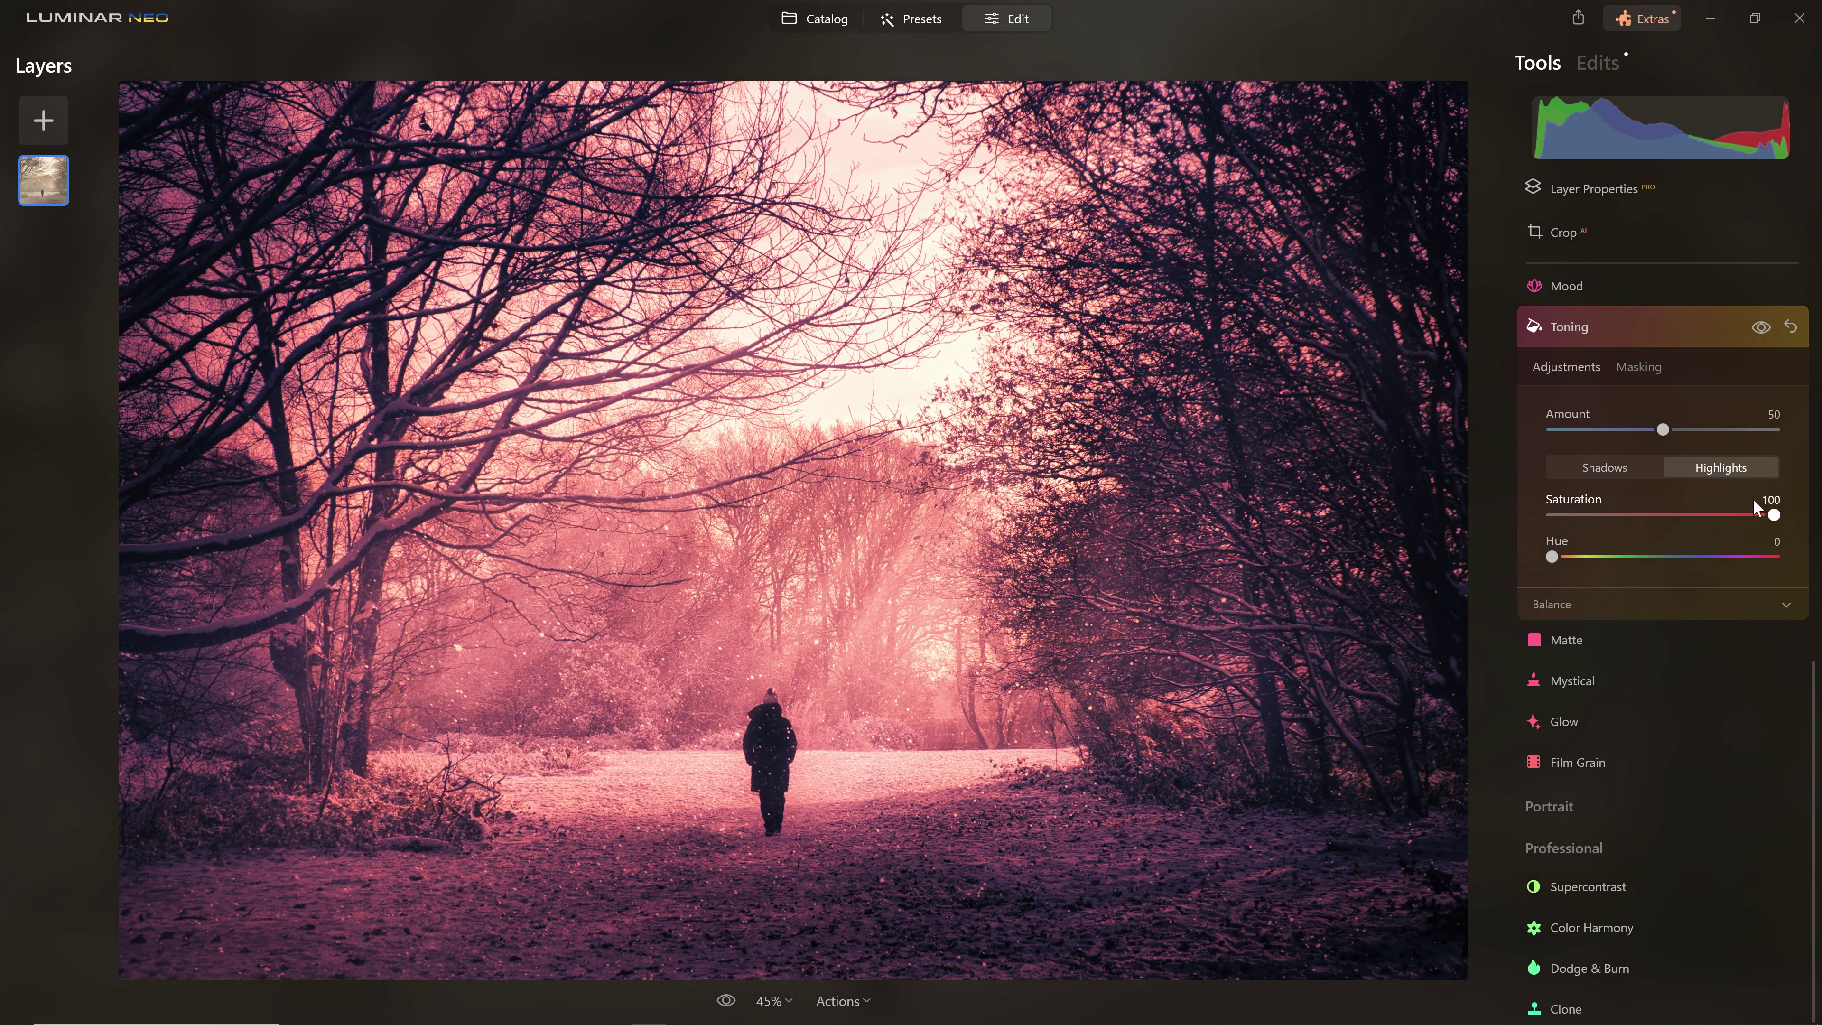
drag(1555, 560, 1580, 565)
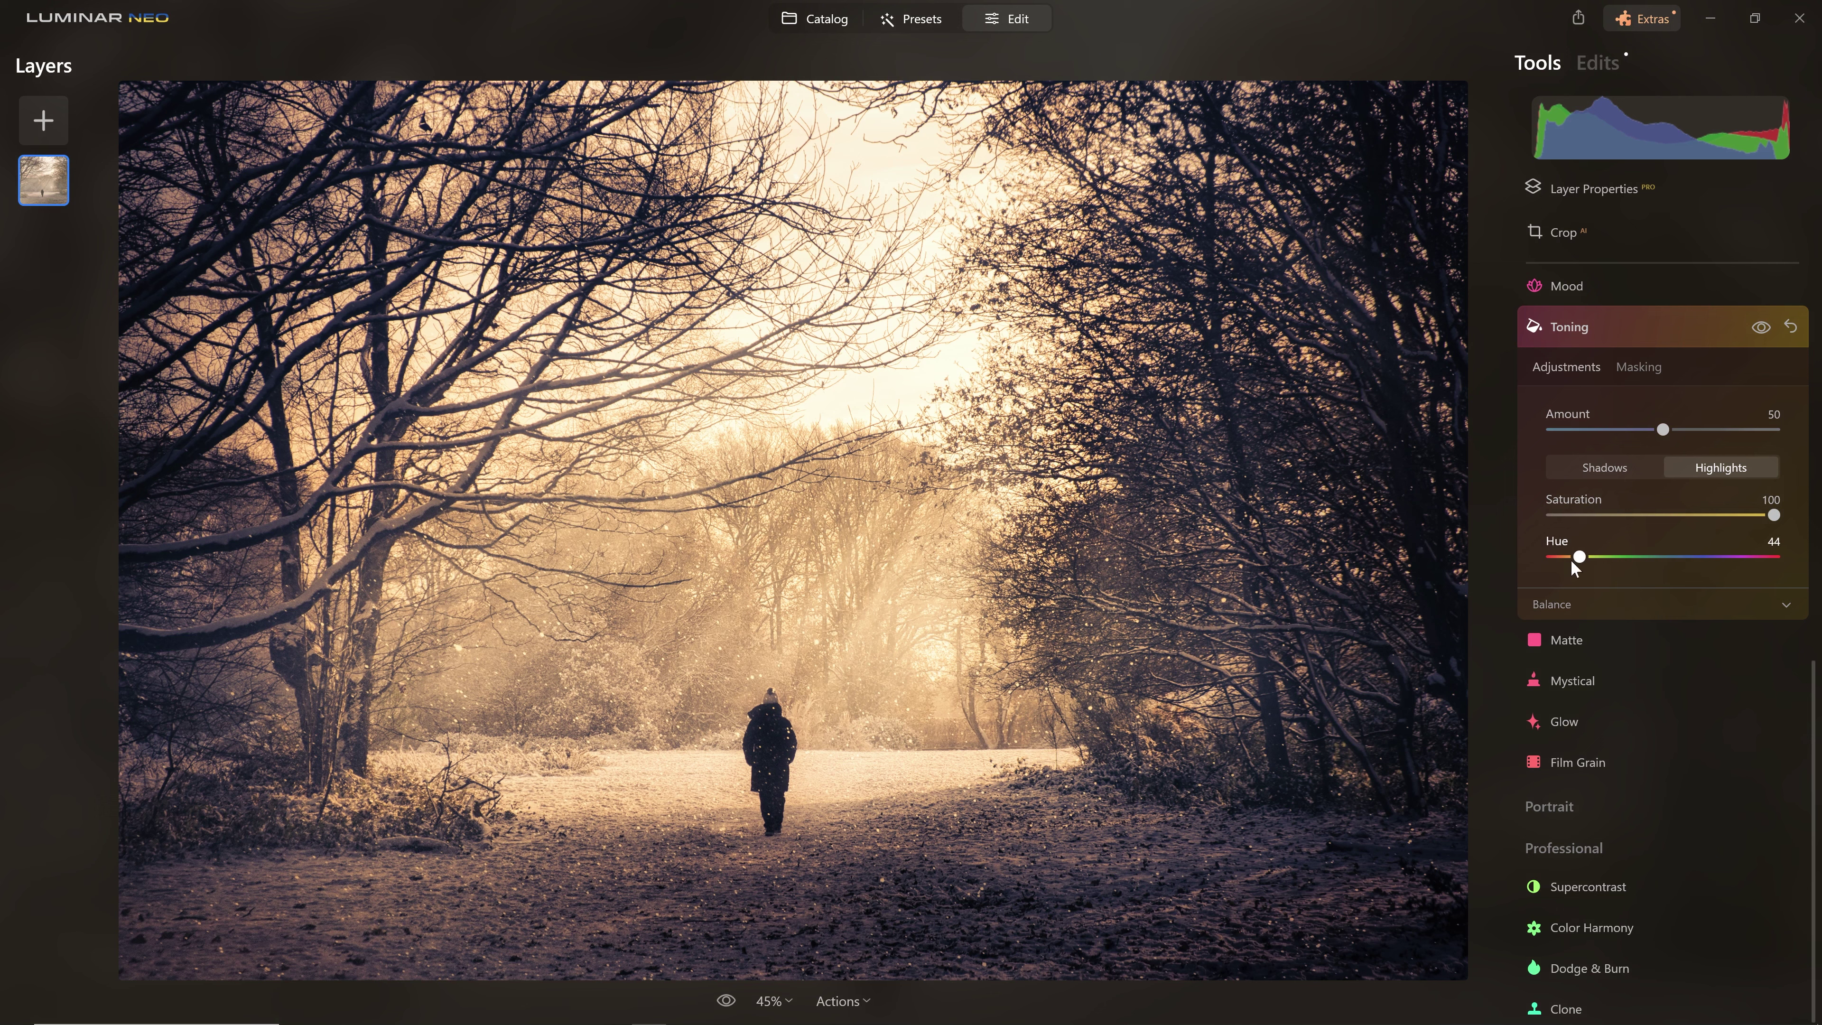
Shift the toning balance slightly toward the shadows and ease back the shadow saturation a little.
click(1605, 467)
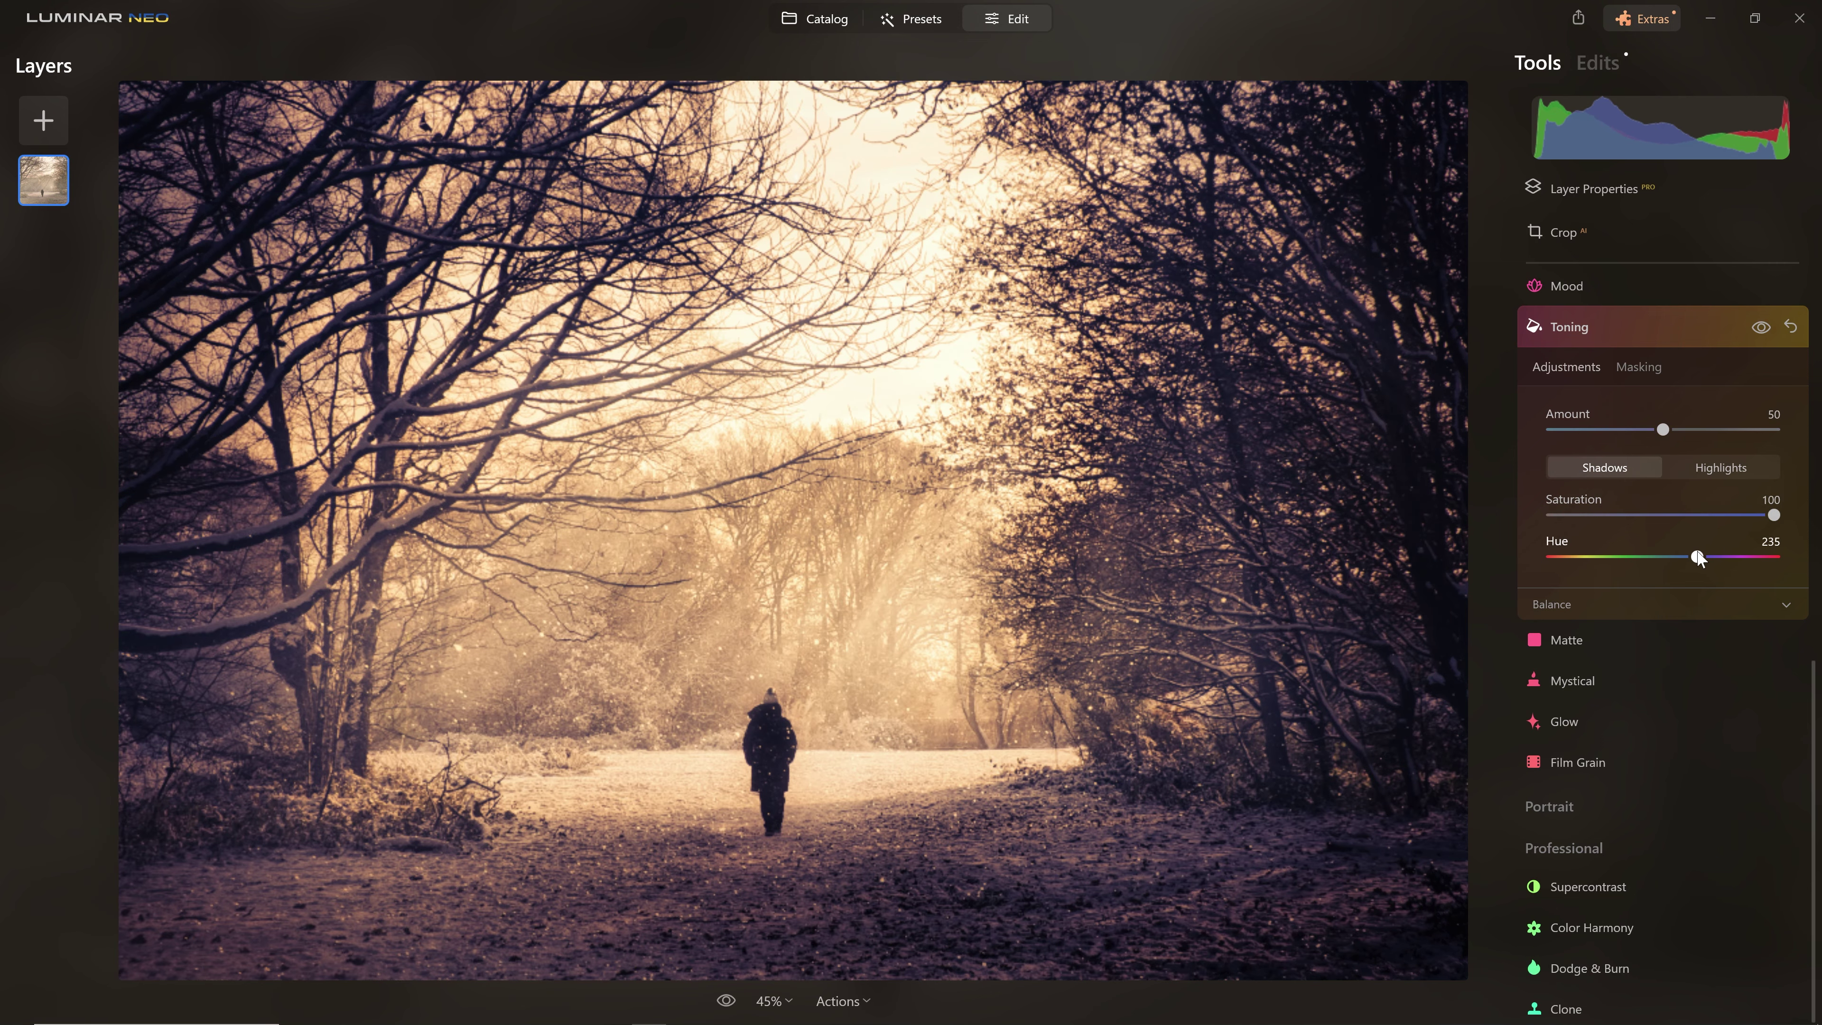
click(1593, 603)
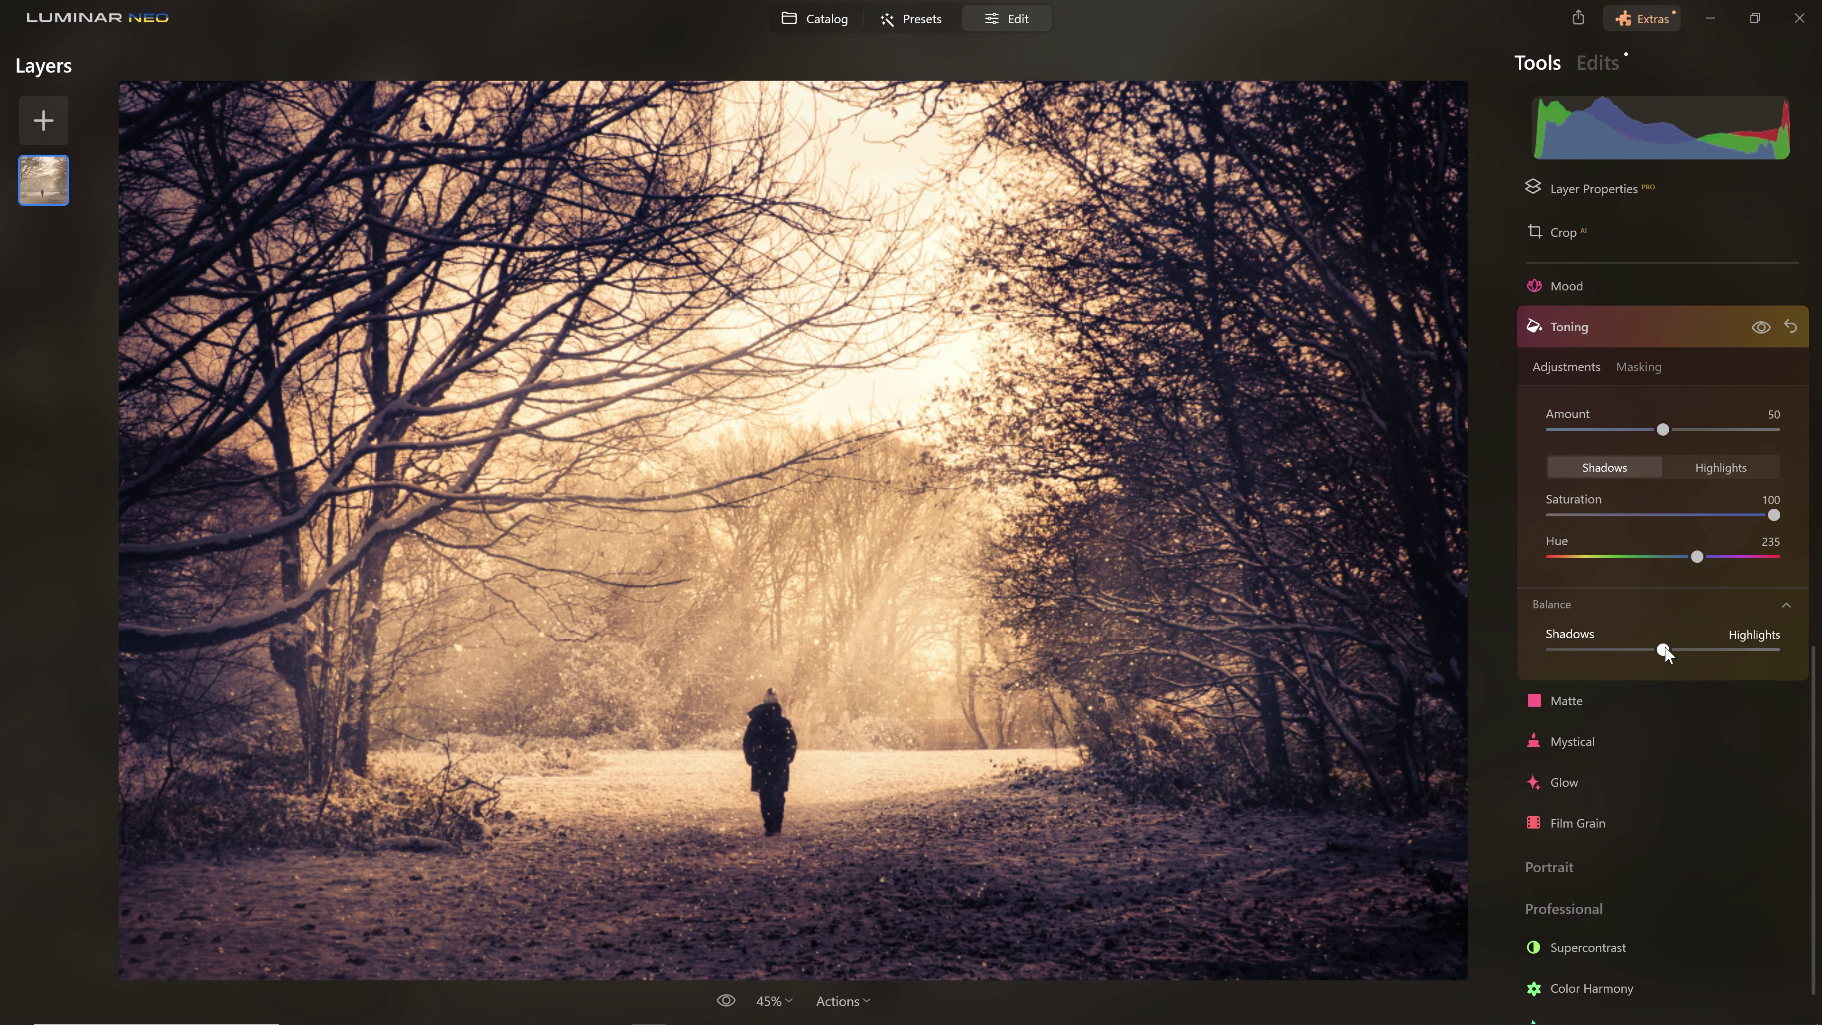
drag(1667, 651, 1635, 671)
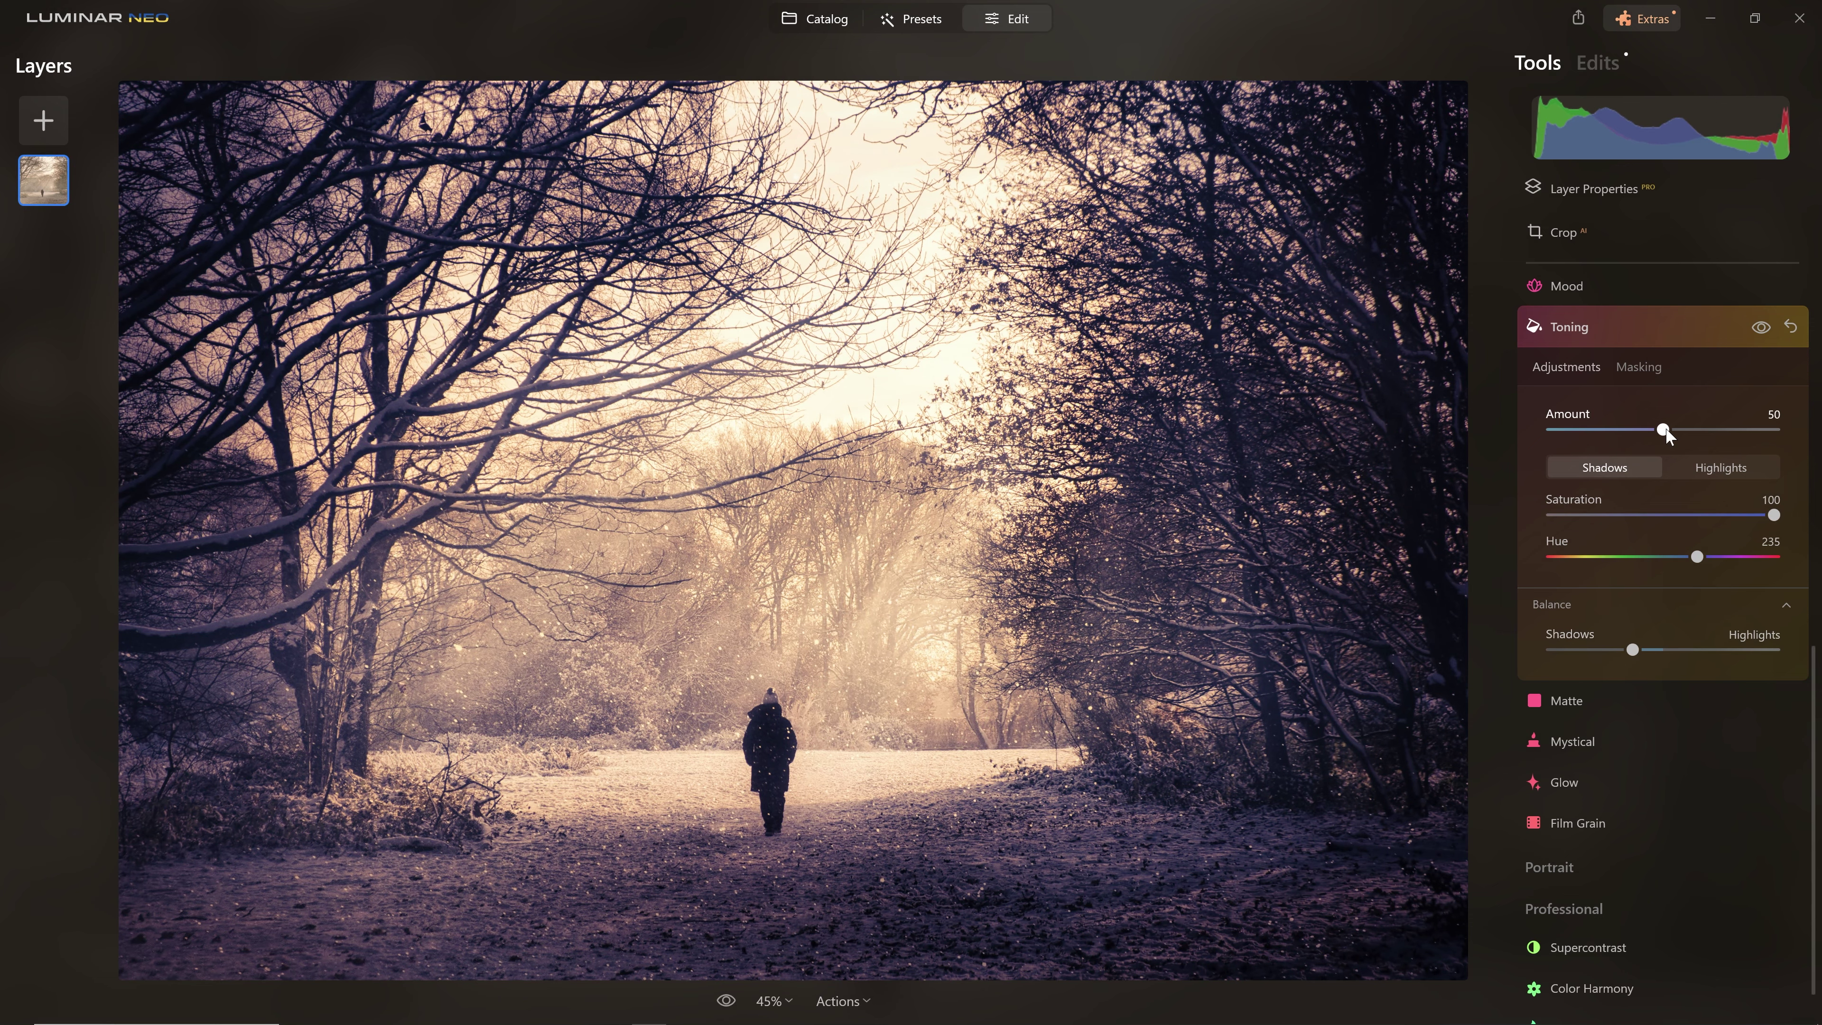
mouse_move(1664, 430)
mouse_down()
mouse_move(1783, 444)
mouse_move(1632, 440)
mouse_move(1664, 431)
mouse_up()
drag(1775, 517, 1760, 518)
Reduce the highlight toning Saturation to 75 and the overall toning Amount to 43, comparing with the effect off.
click(1720, 467)
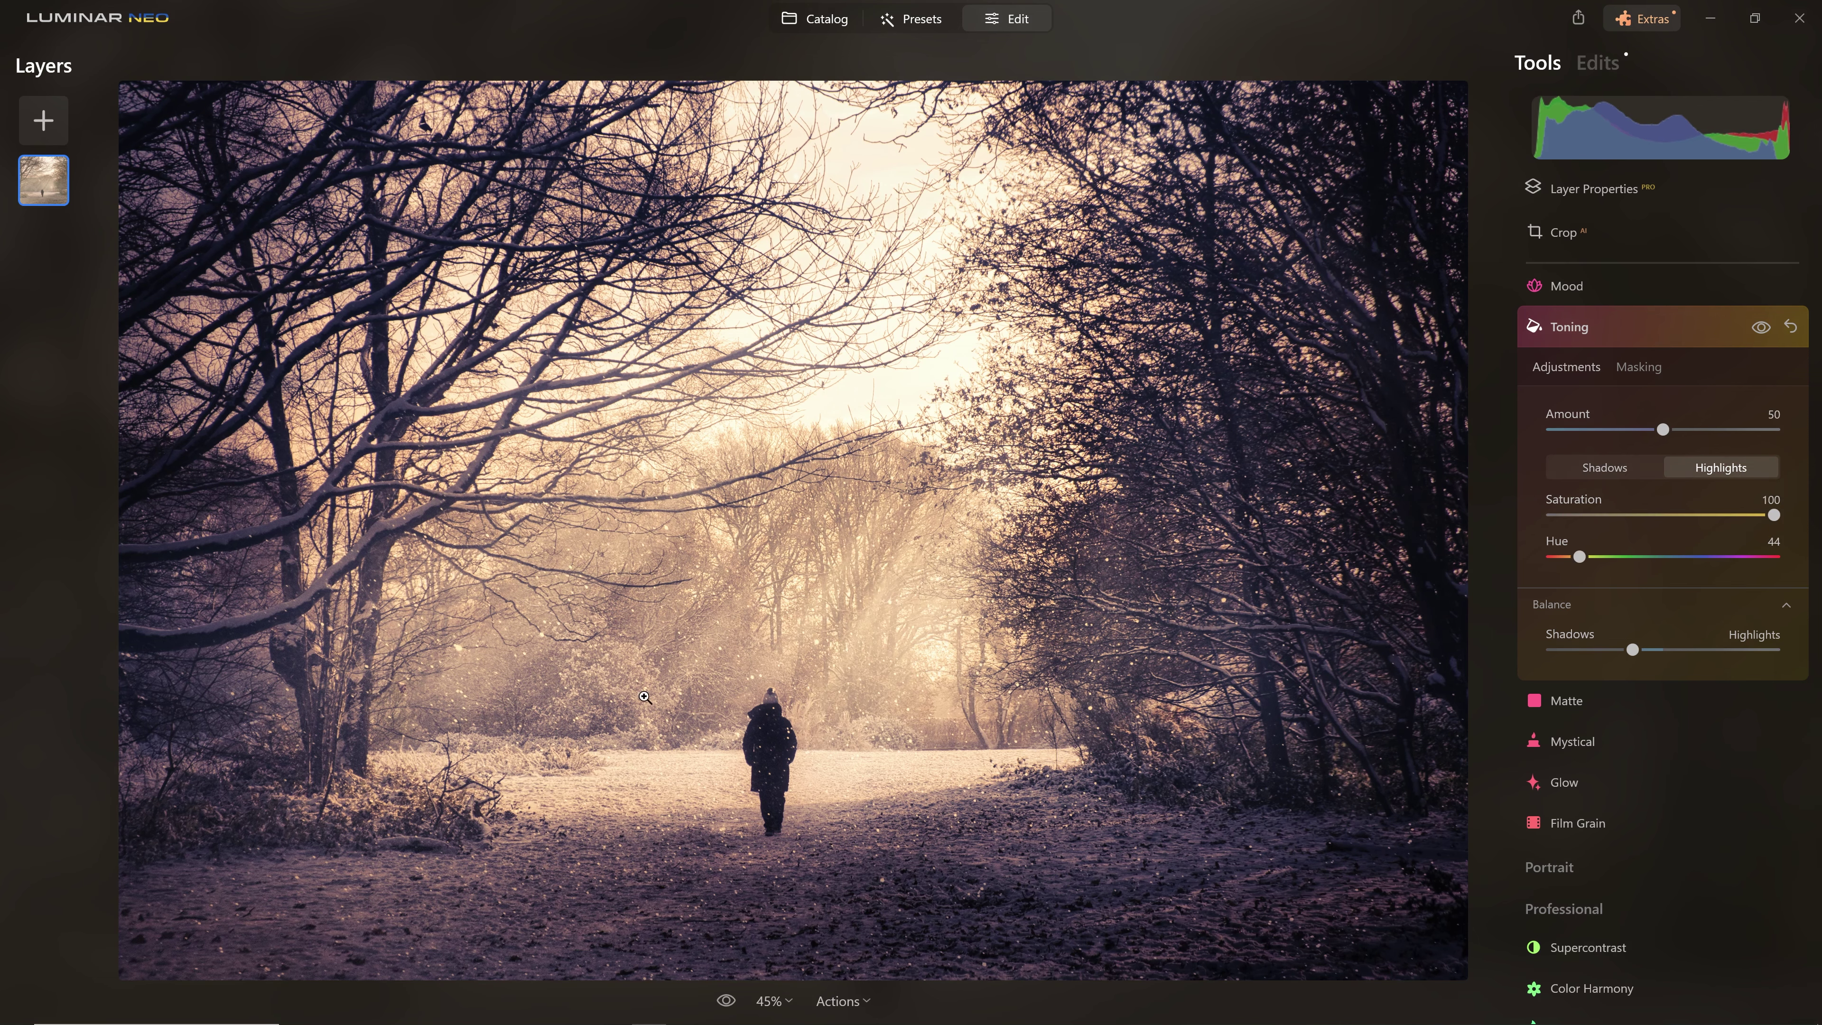
drag(1776, 517, 1719, 517)
mouse_move(1662, 430)
mouse_down()
mouse_move(1589, 431)
mouse_move(1749, 448)
mouse_move(1634, 454)
mouse_move(1650, 460)
mouse_up()
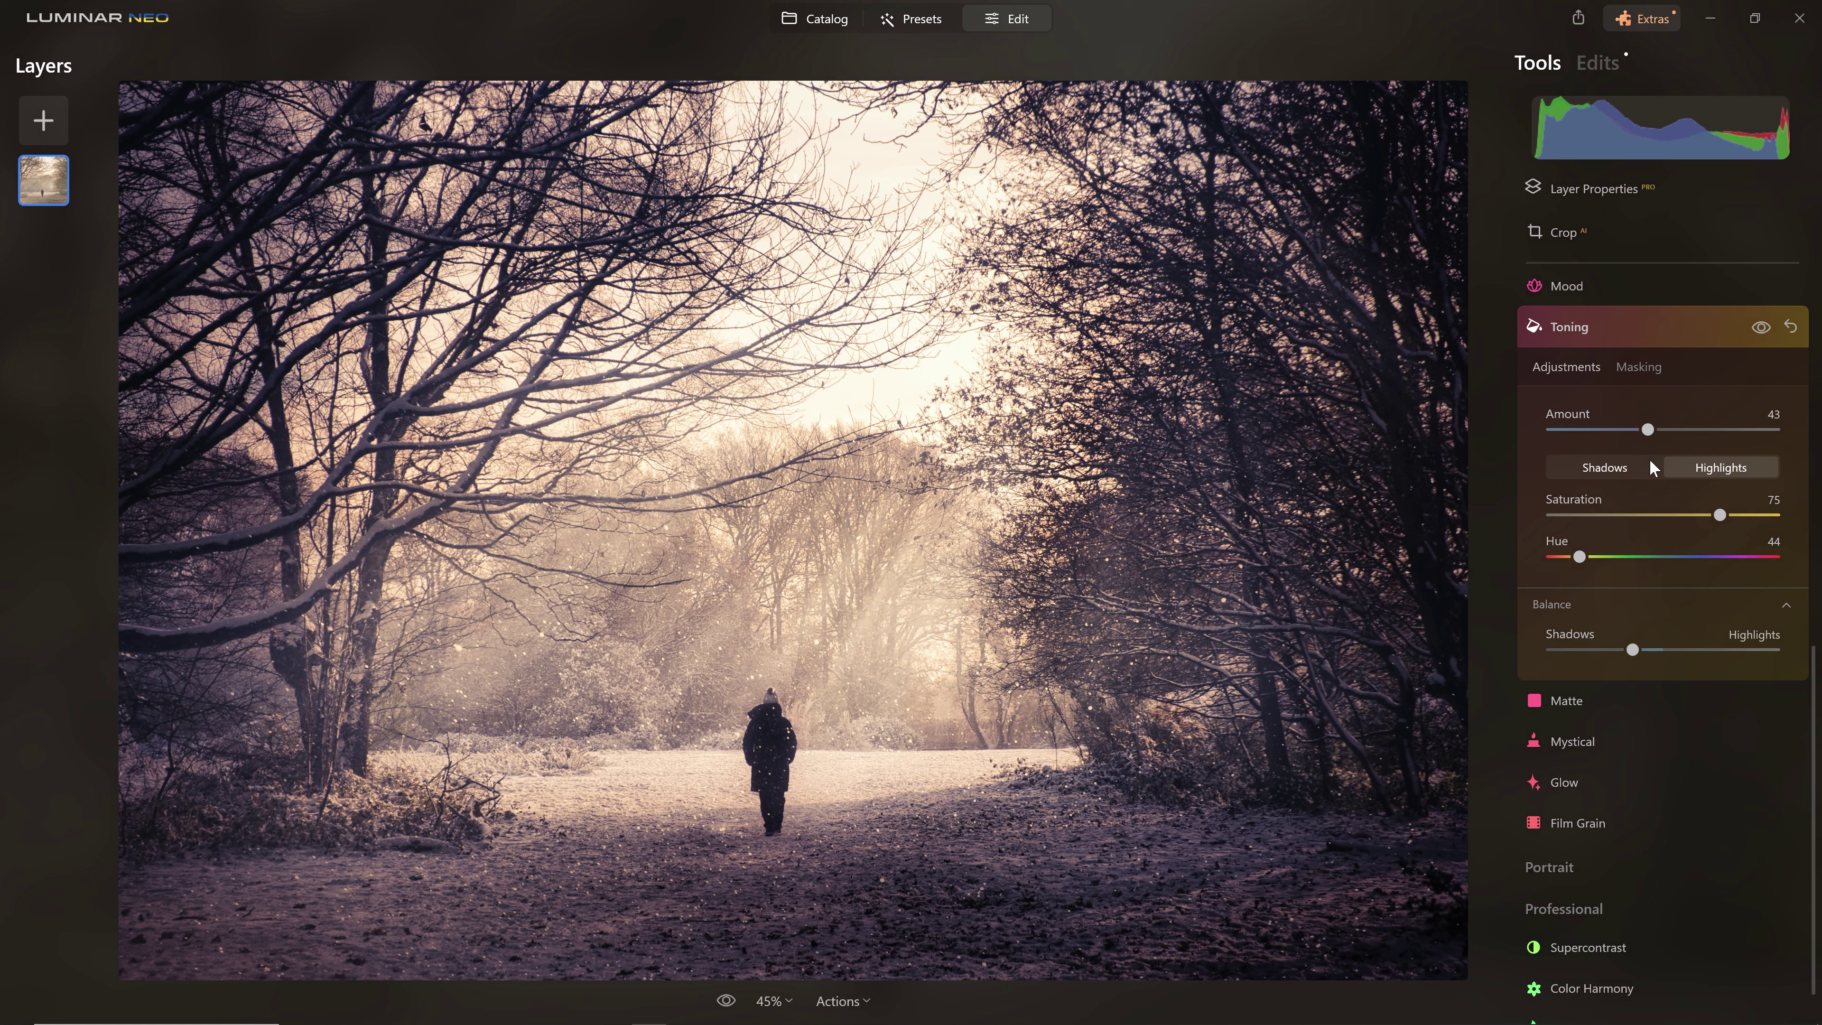
click(1752, 328)
click(1753, 330)
click(1574, 337)
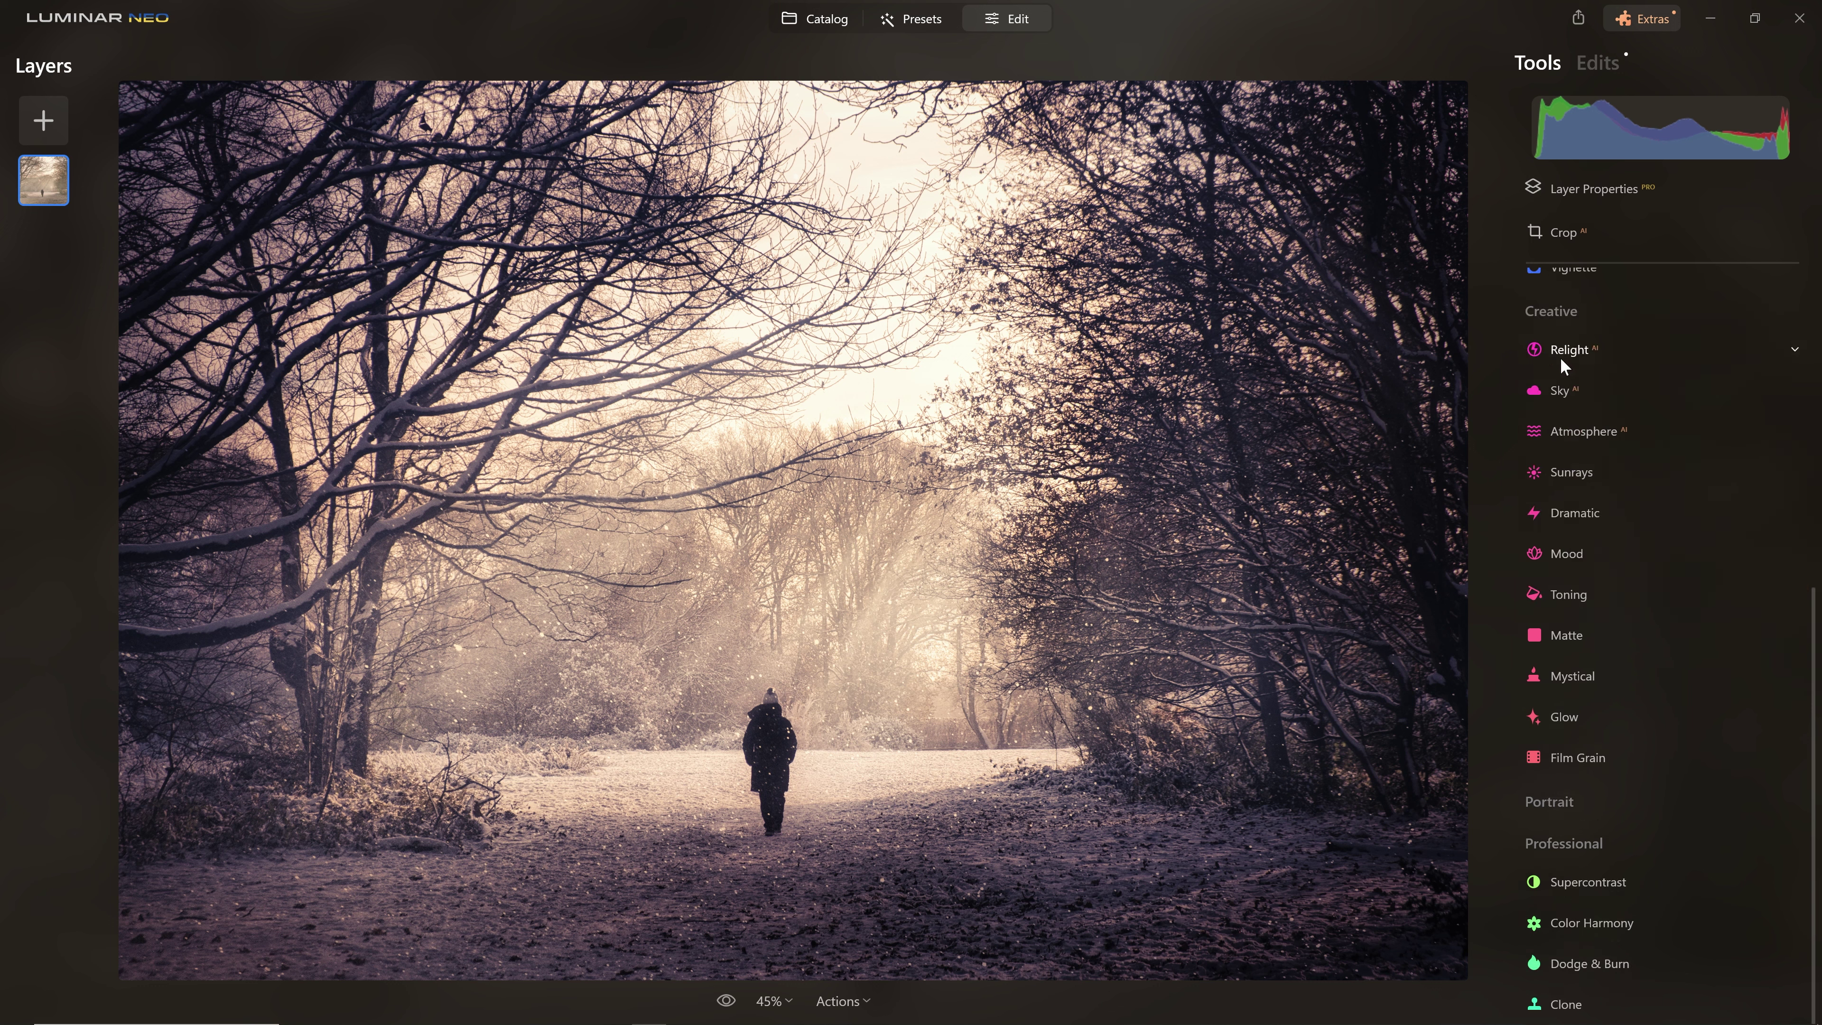
Raise the black point of the Develop RGB curve to fade the blacks, comparing with the adjustment off.
scroll(1655, 543, up, 8)
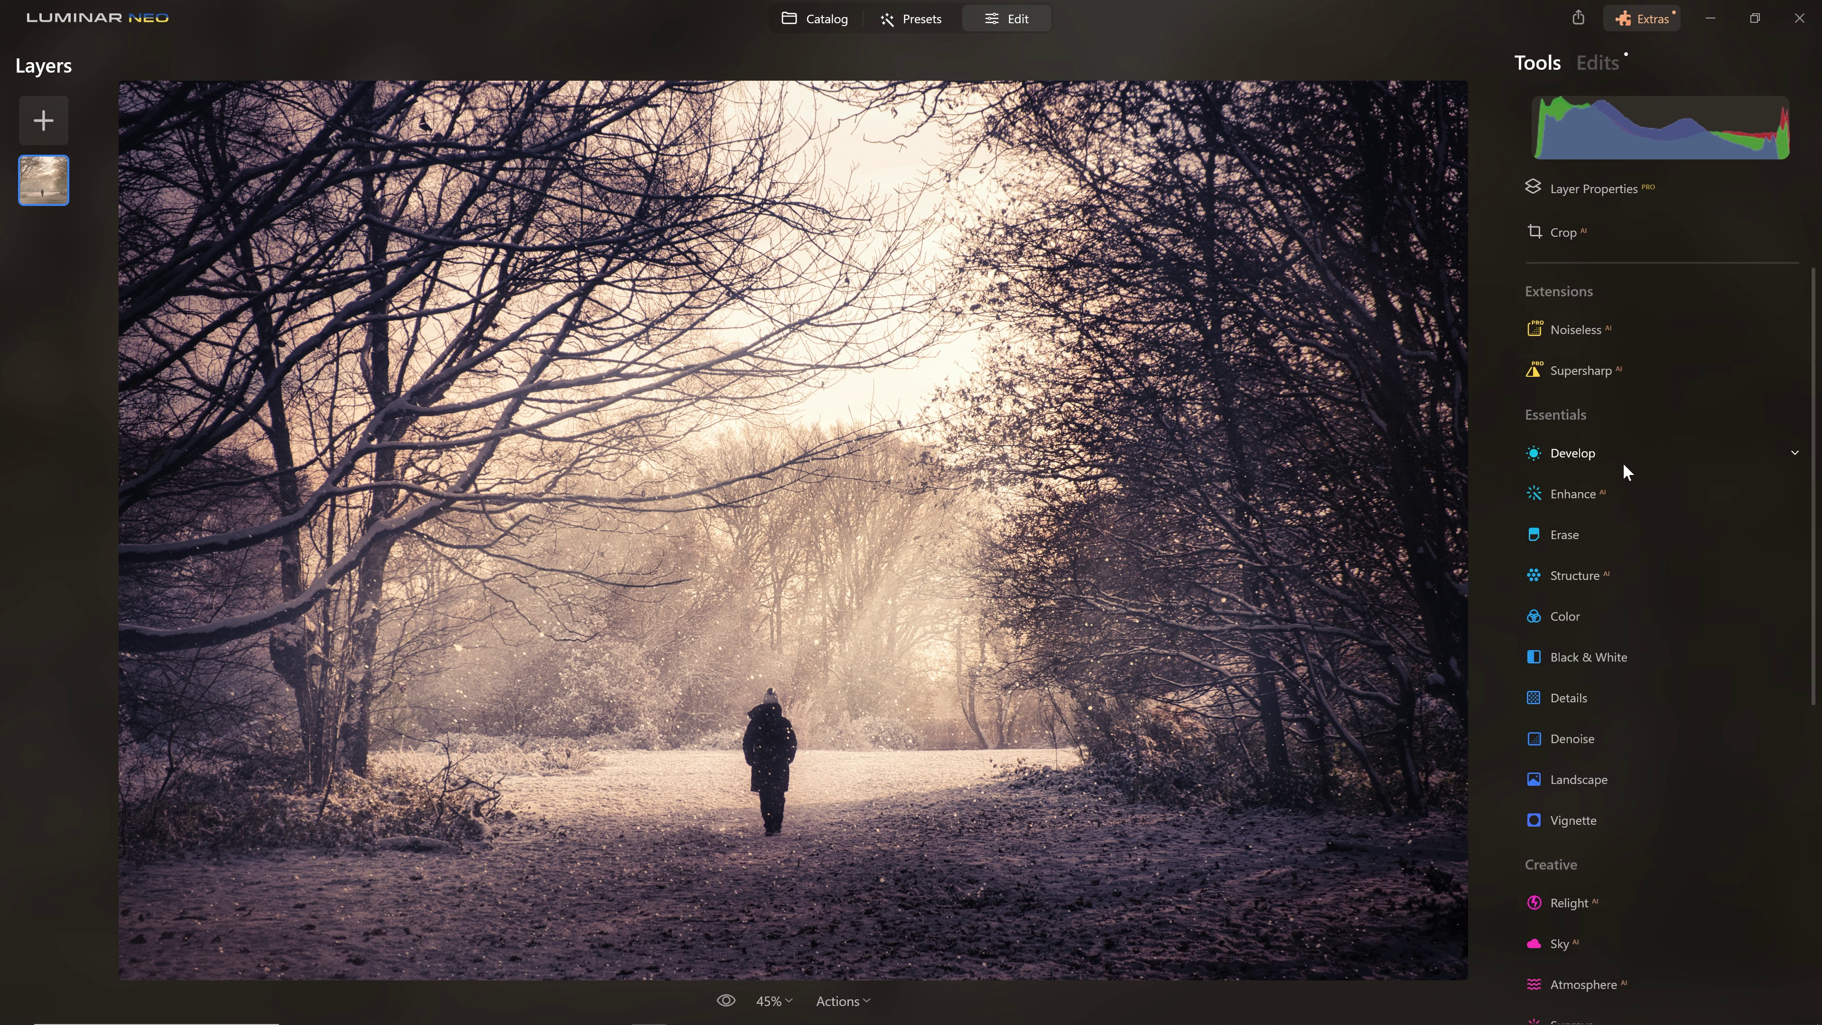
click(1620, 460)
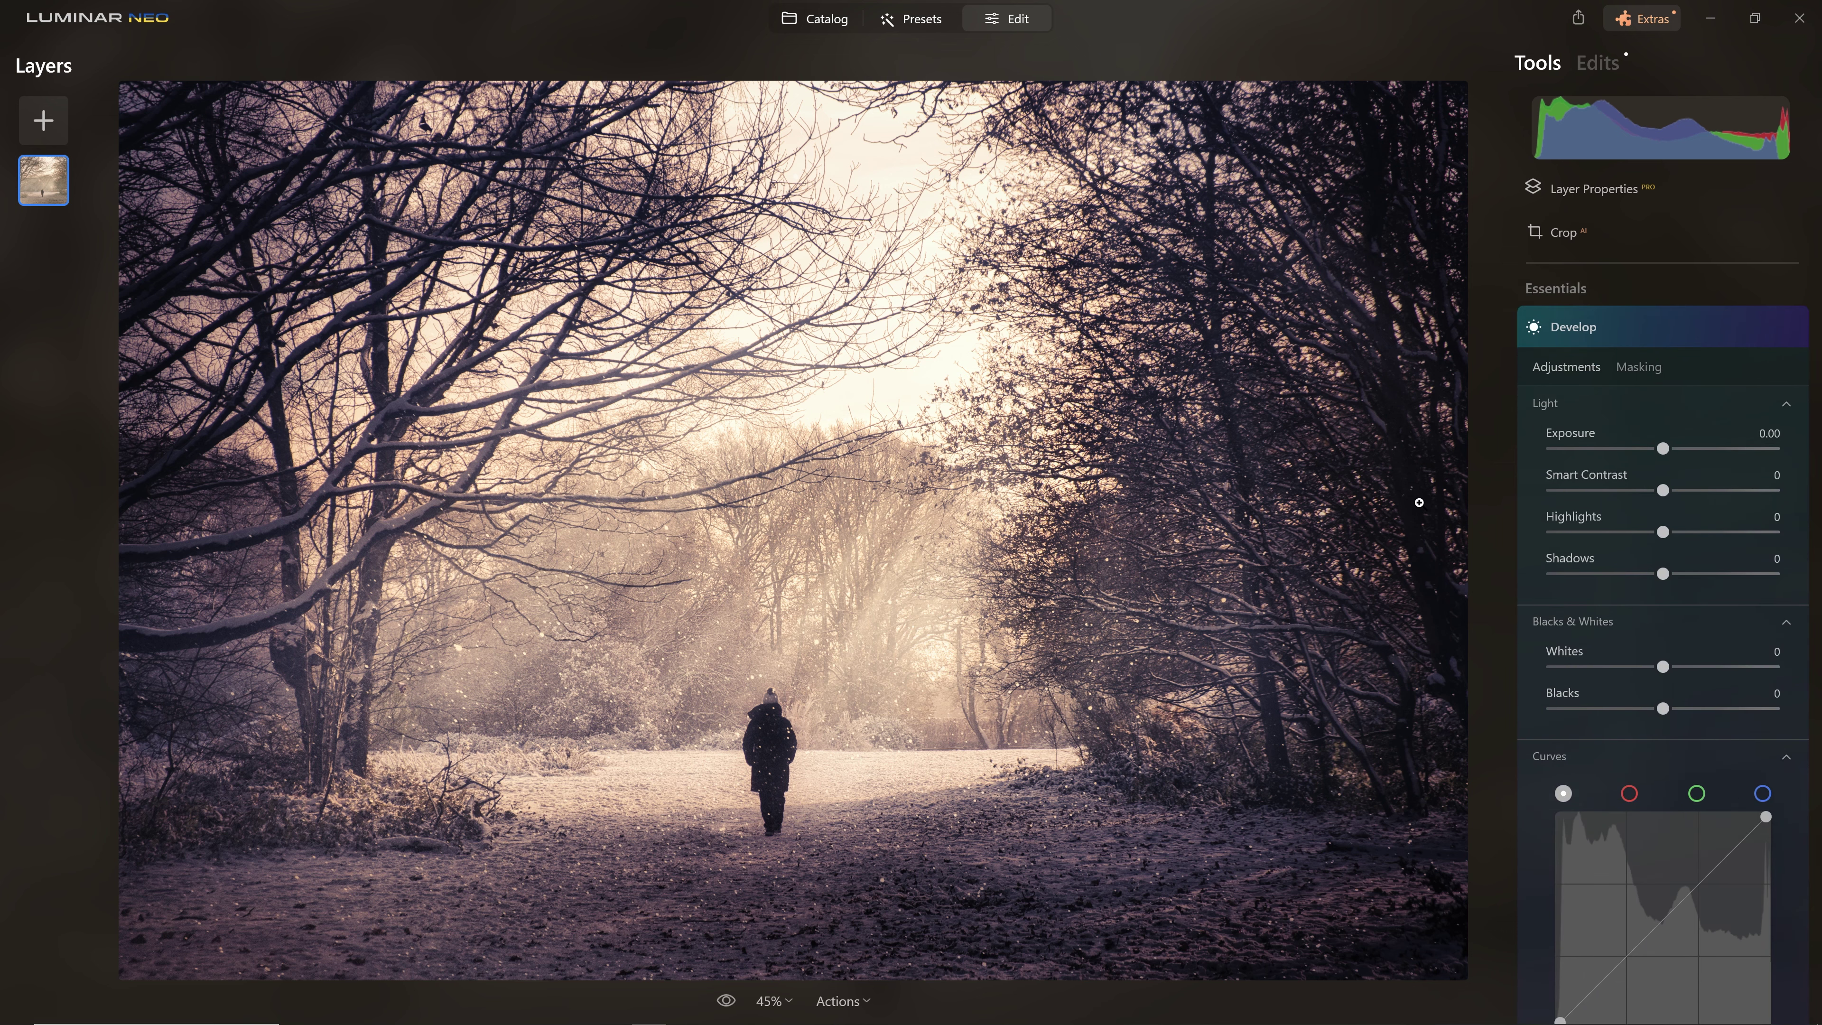
scroll(1648, 728, down, 3)
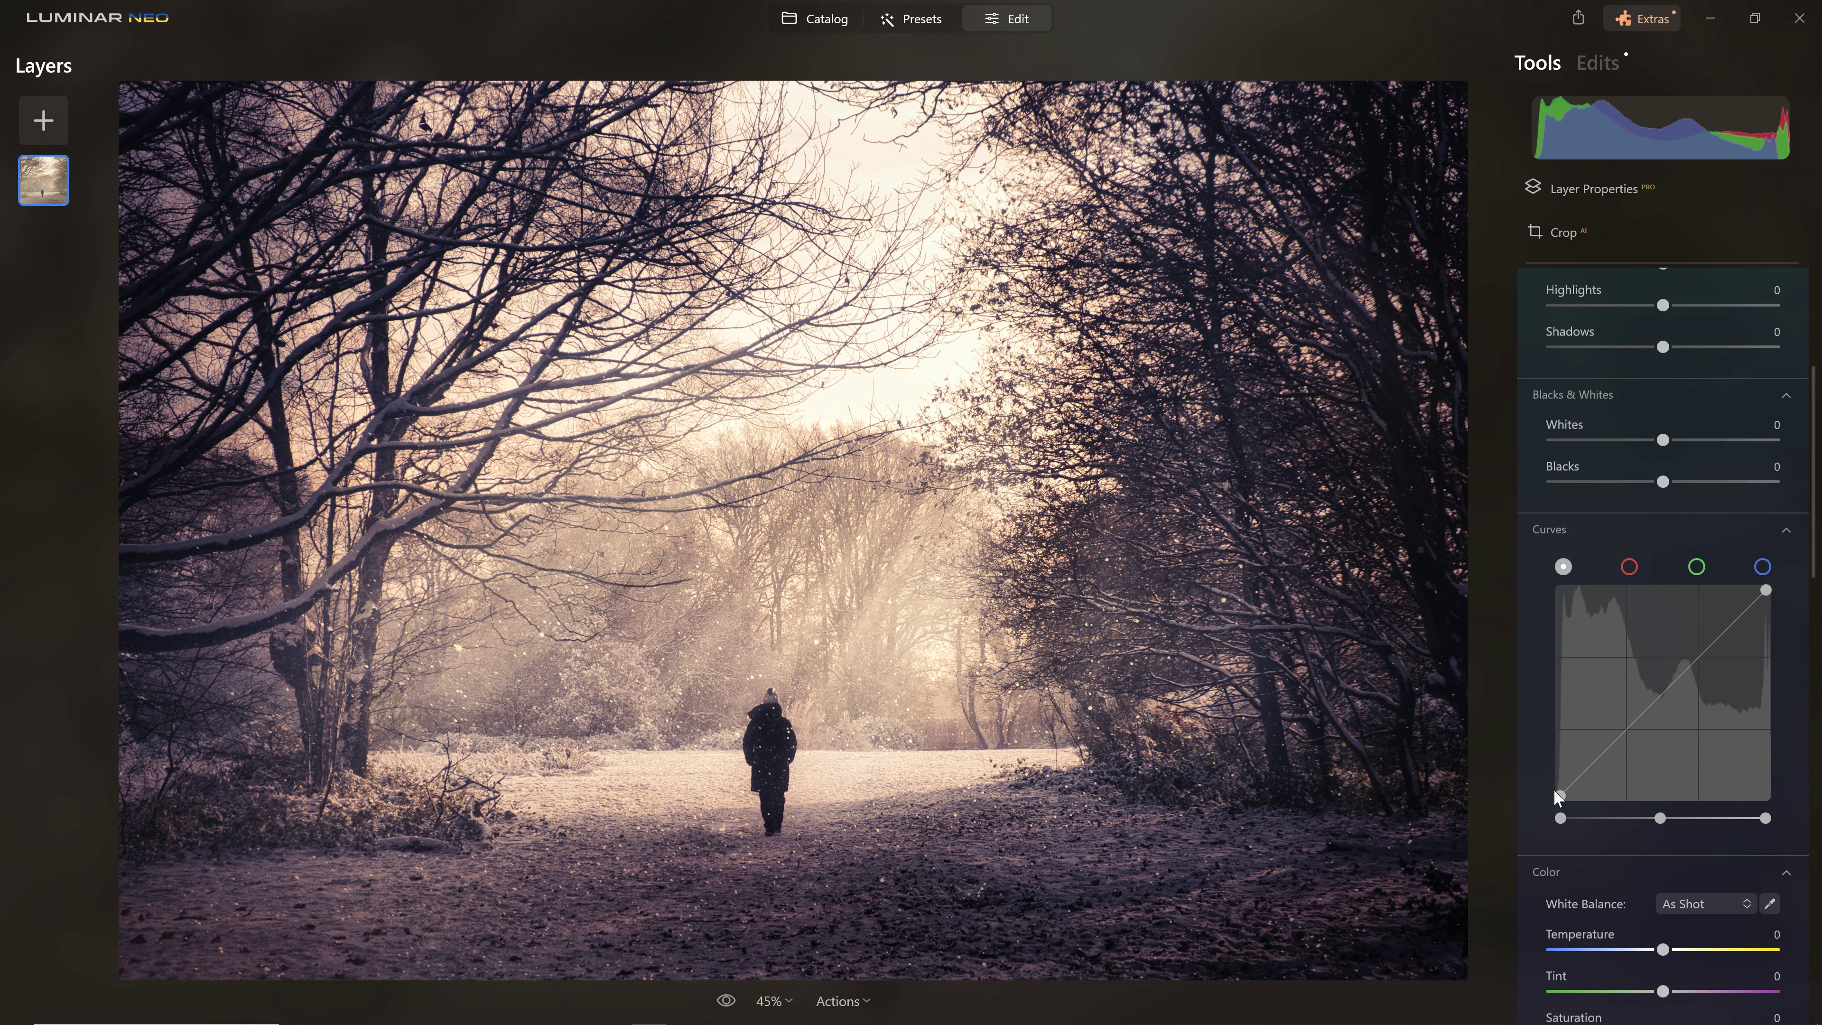
drag(1558, 794, 1514, 770)
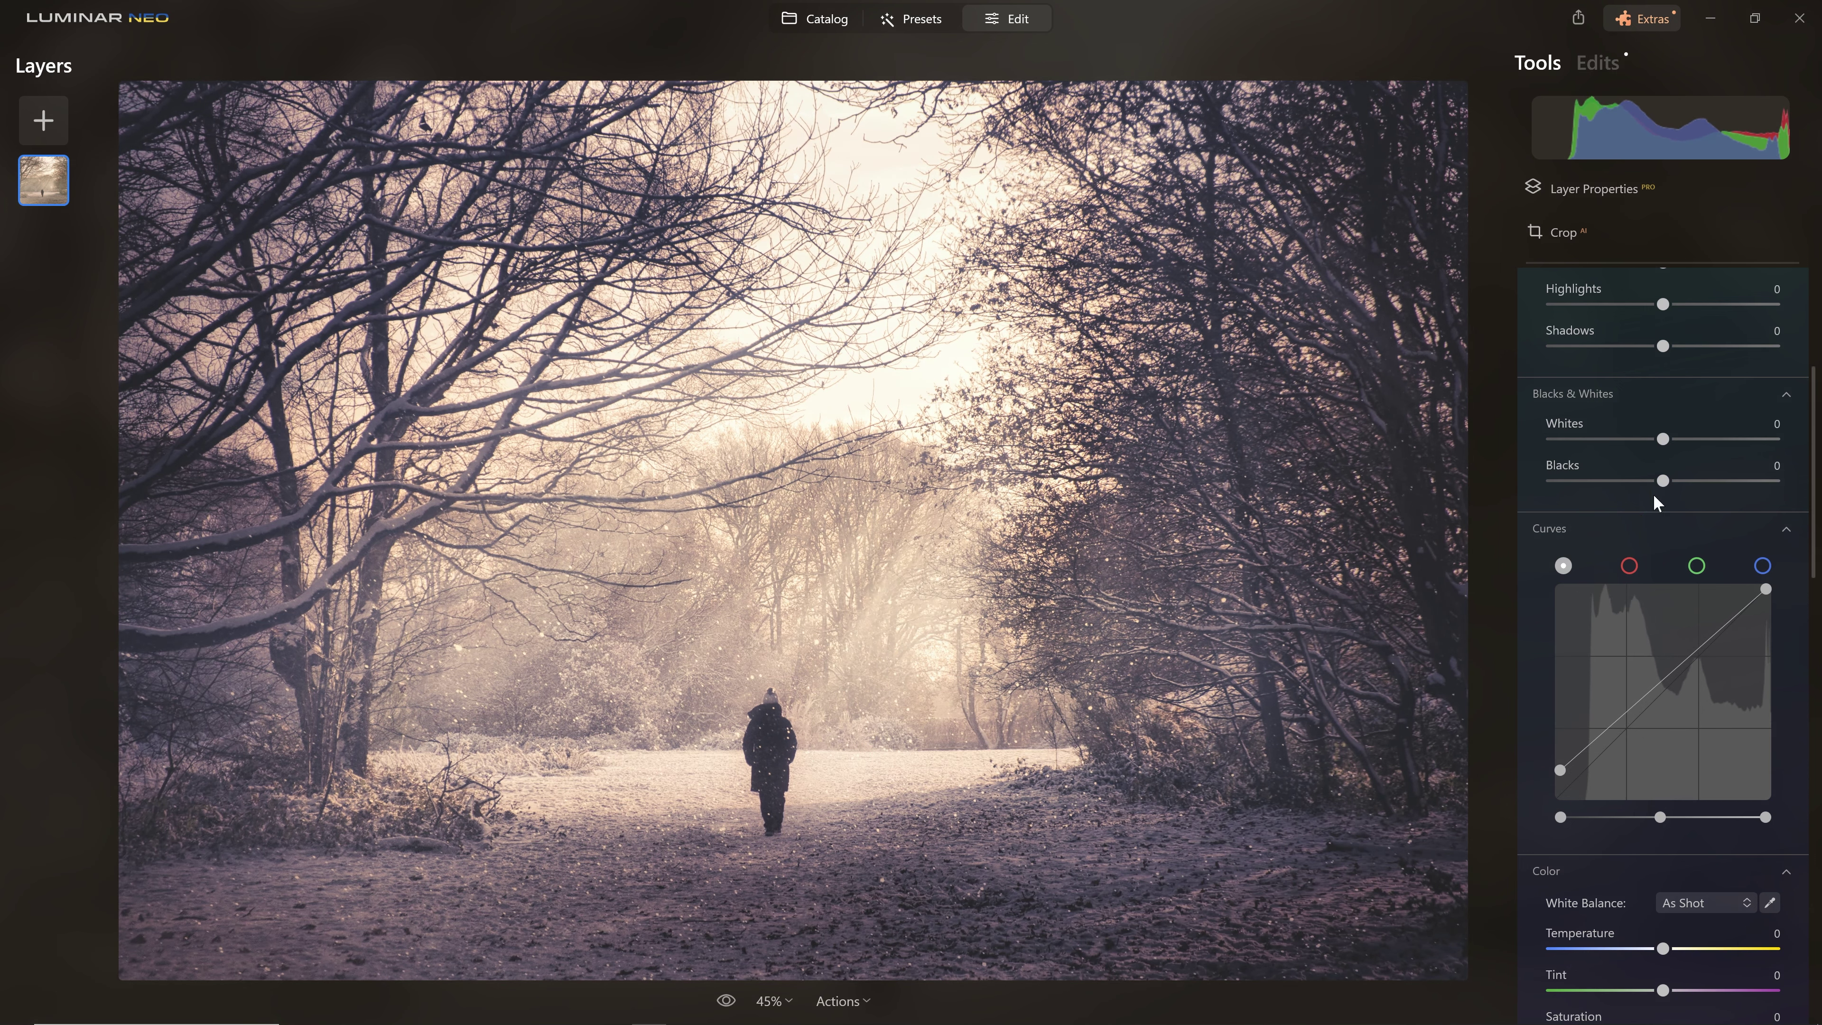
scroll(1642, 402, up, 5)
click(1759, 442)
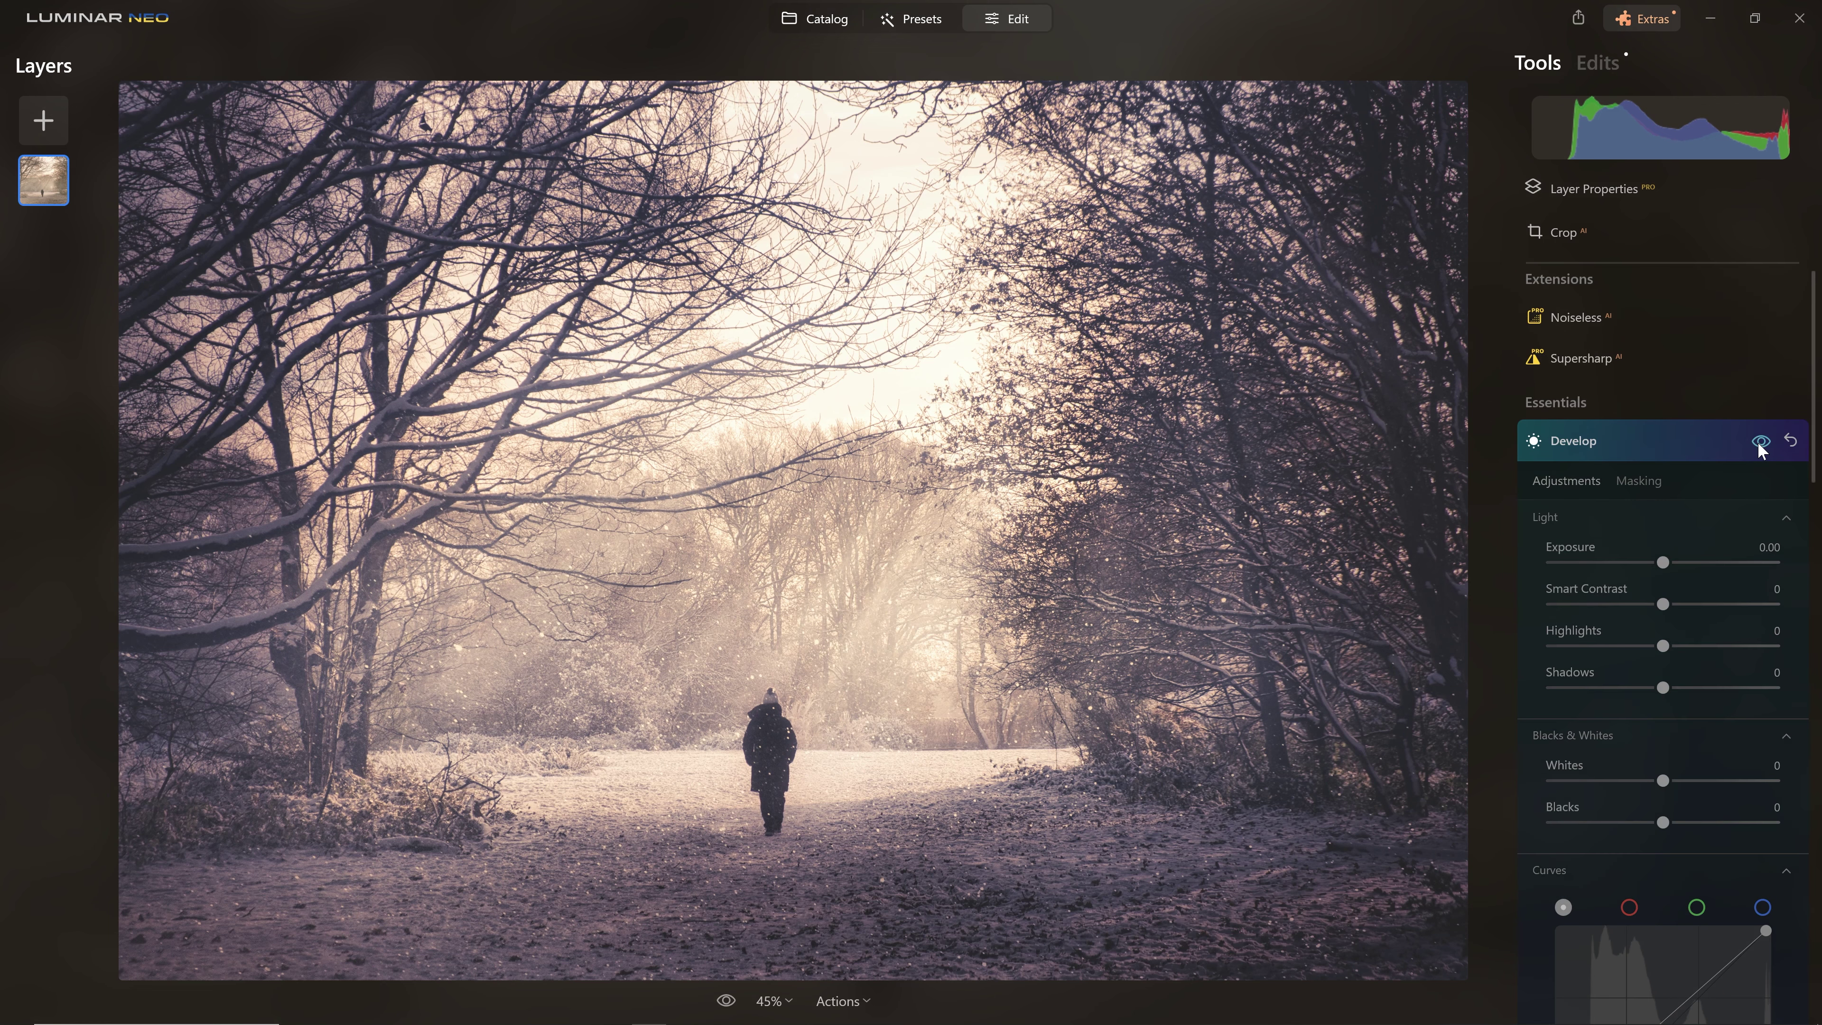
click(1760, 443)
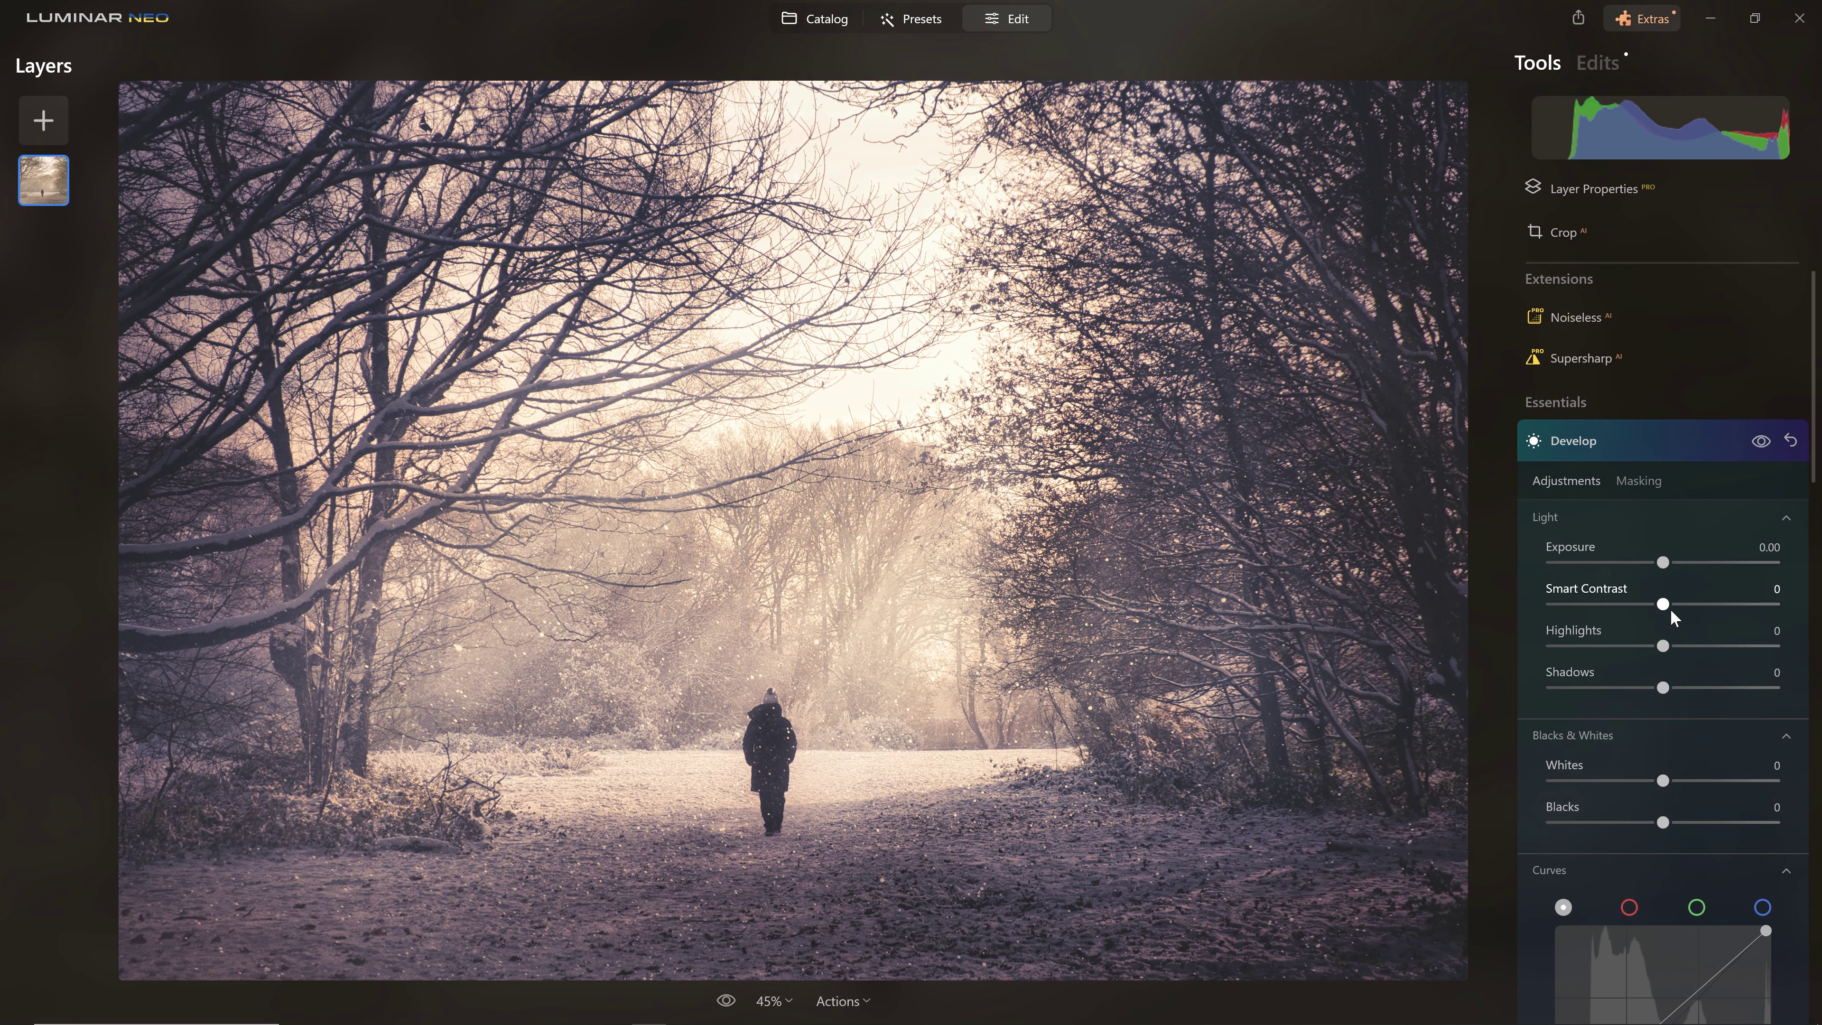
Add a lowered shadow point and an upper highlight point to the RGB curve, pull the white point down slightly, and compare with Develop off.
scroll(1672, 618, down, 5)
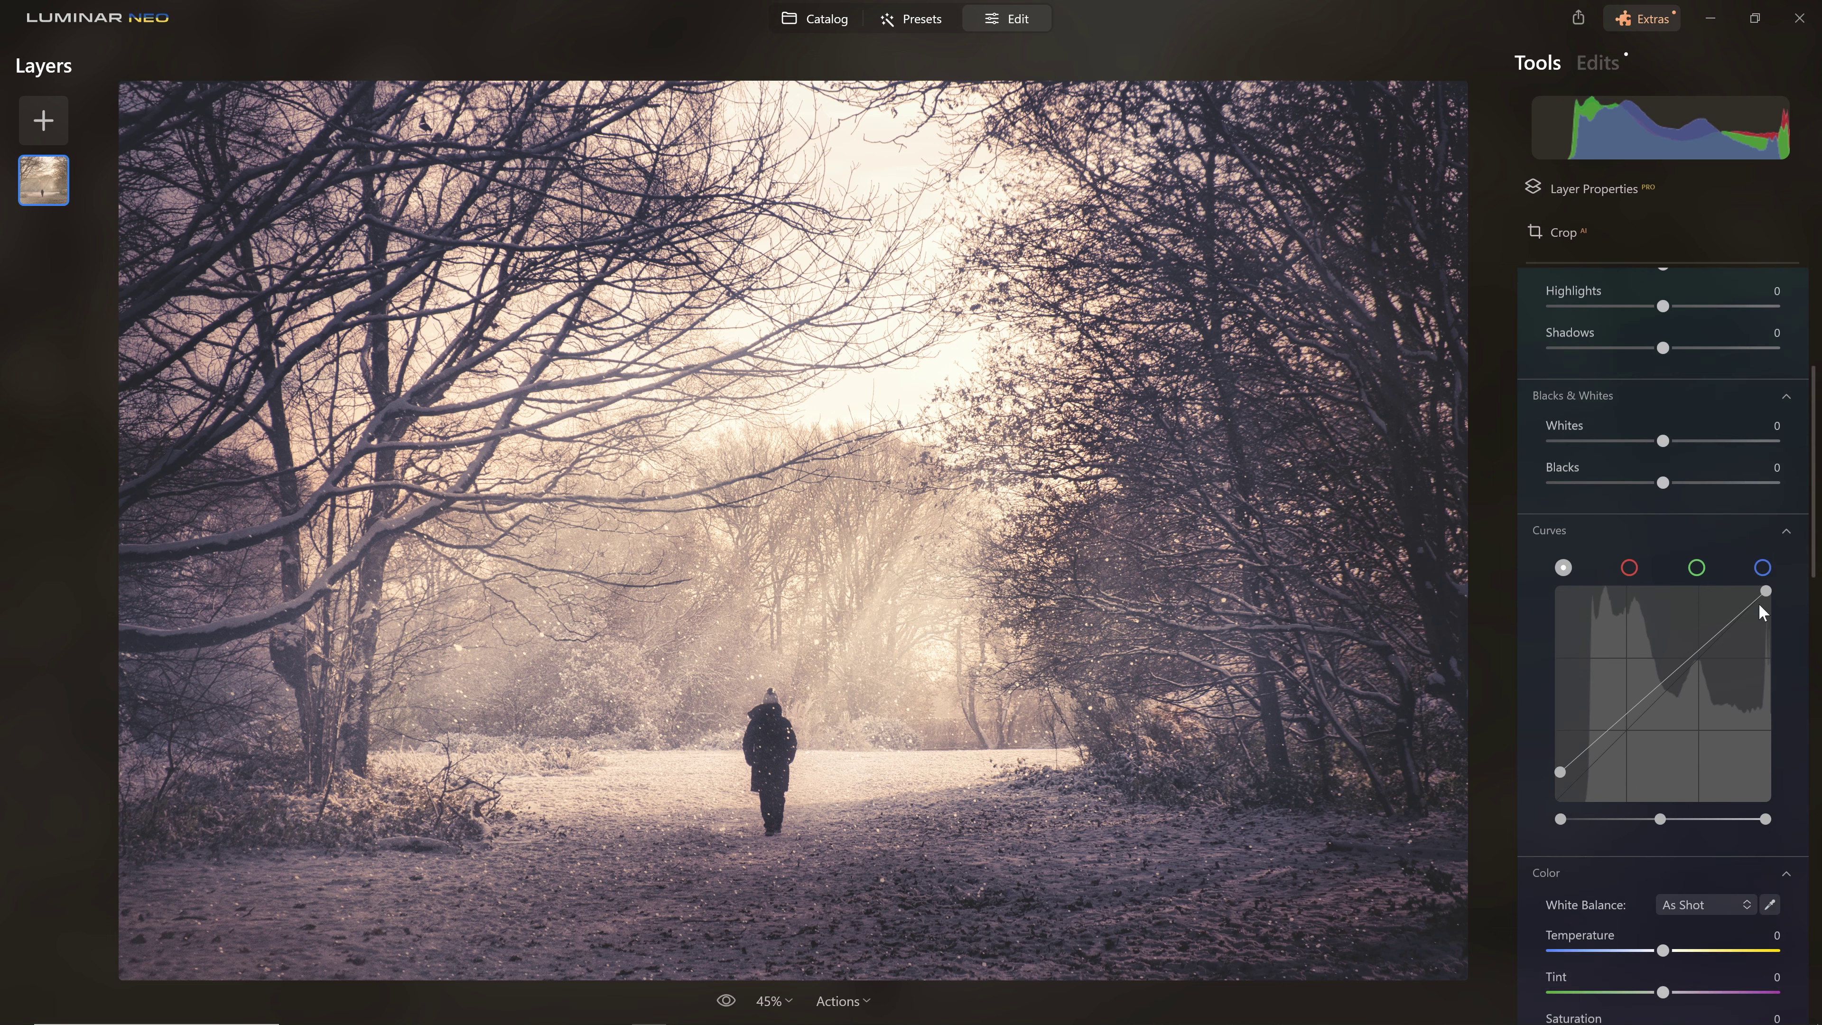
drag(1582, 744, 1593, 752)
drag(1768, 588, 1770, 595)
drag(1717, 654, 1711, 641)
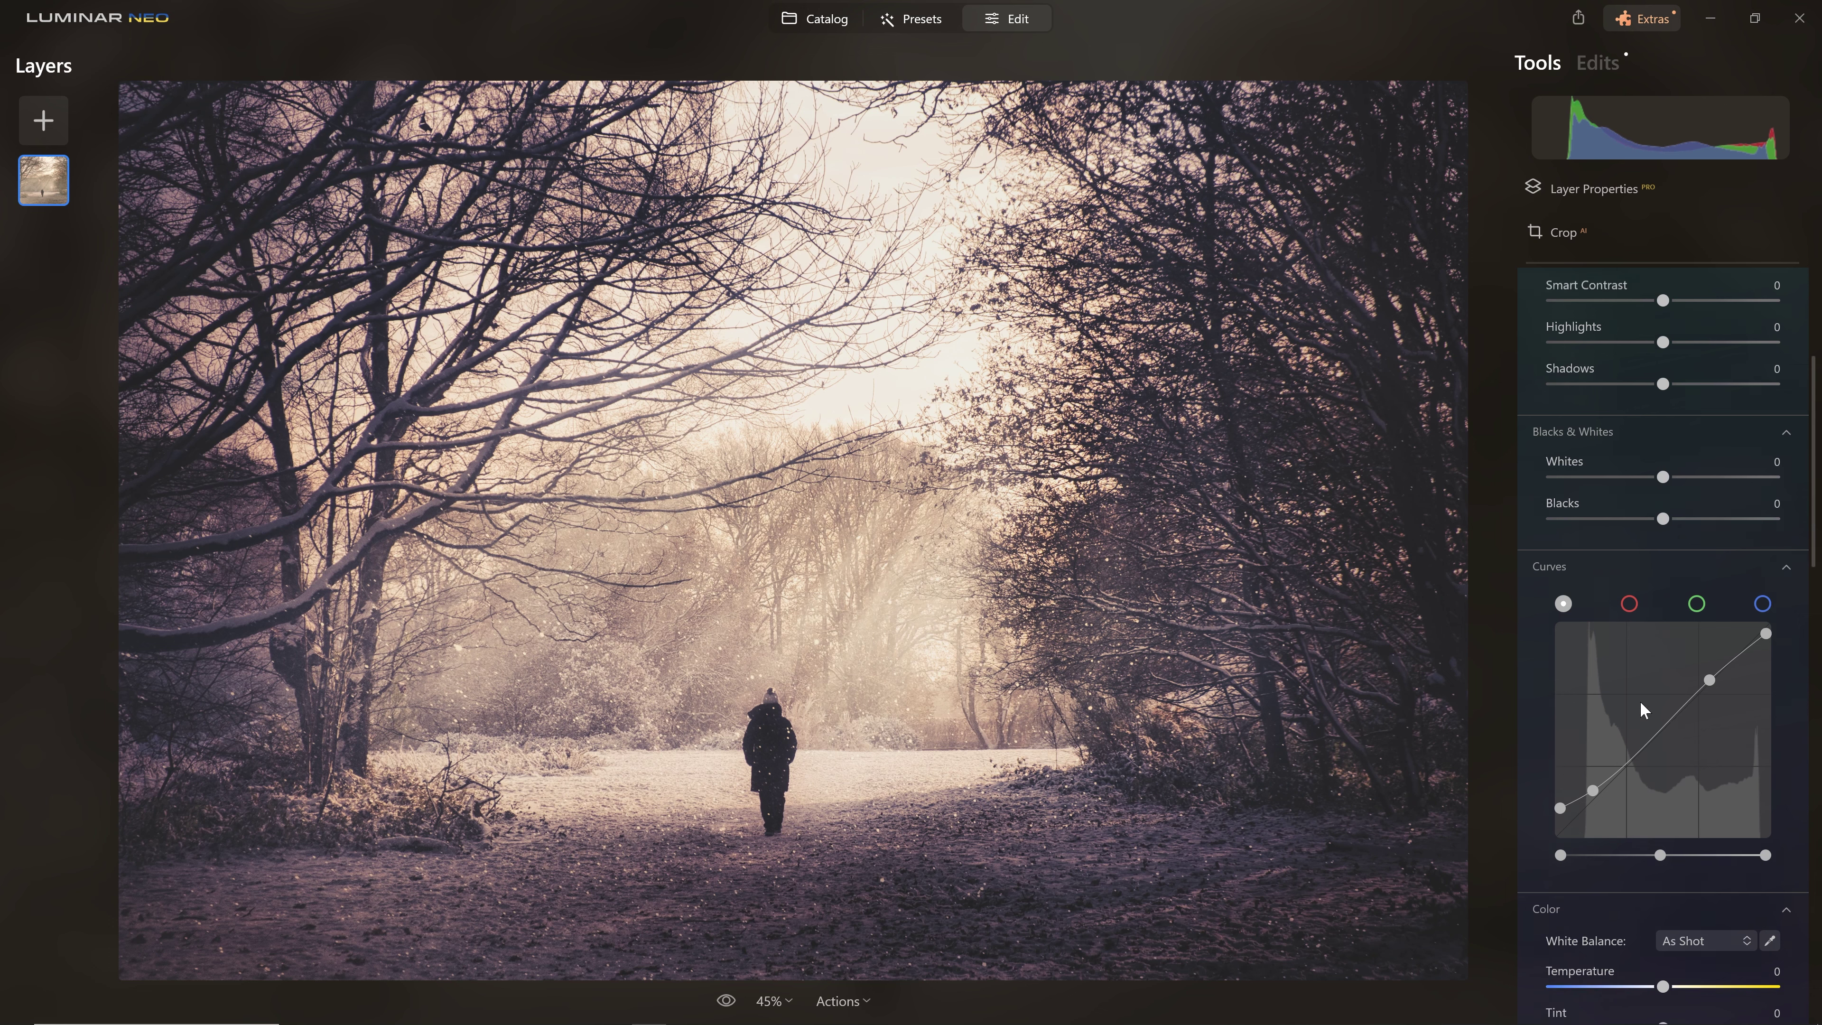
scroll(1649, 646, up, 5)
click(1761, 454)
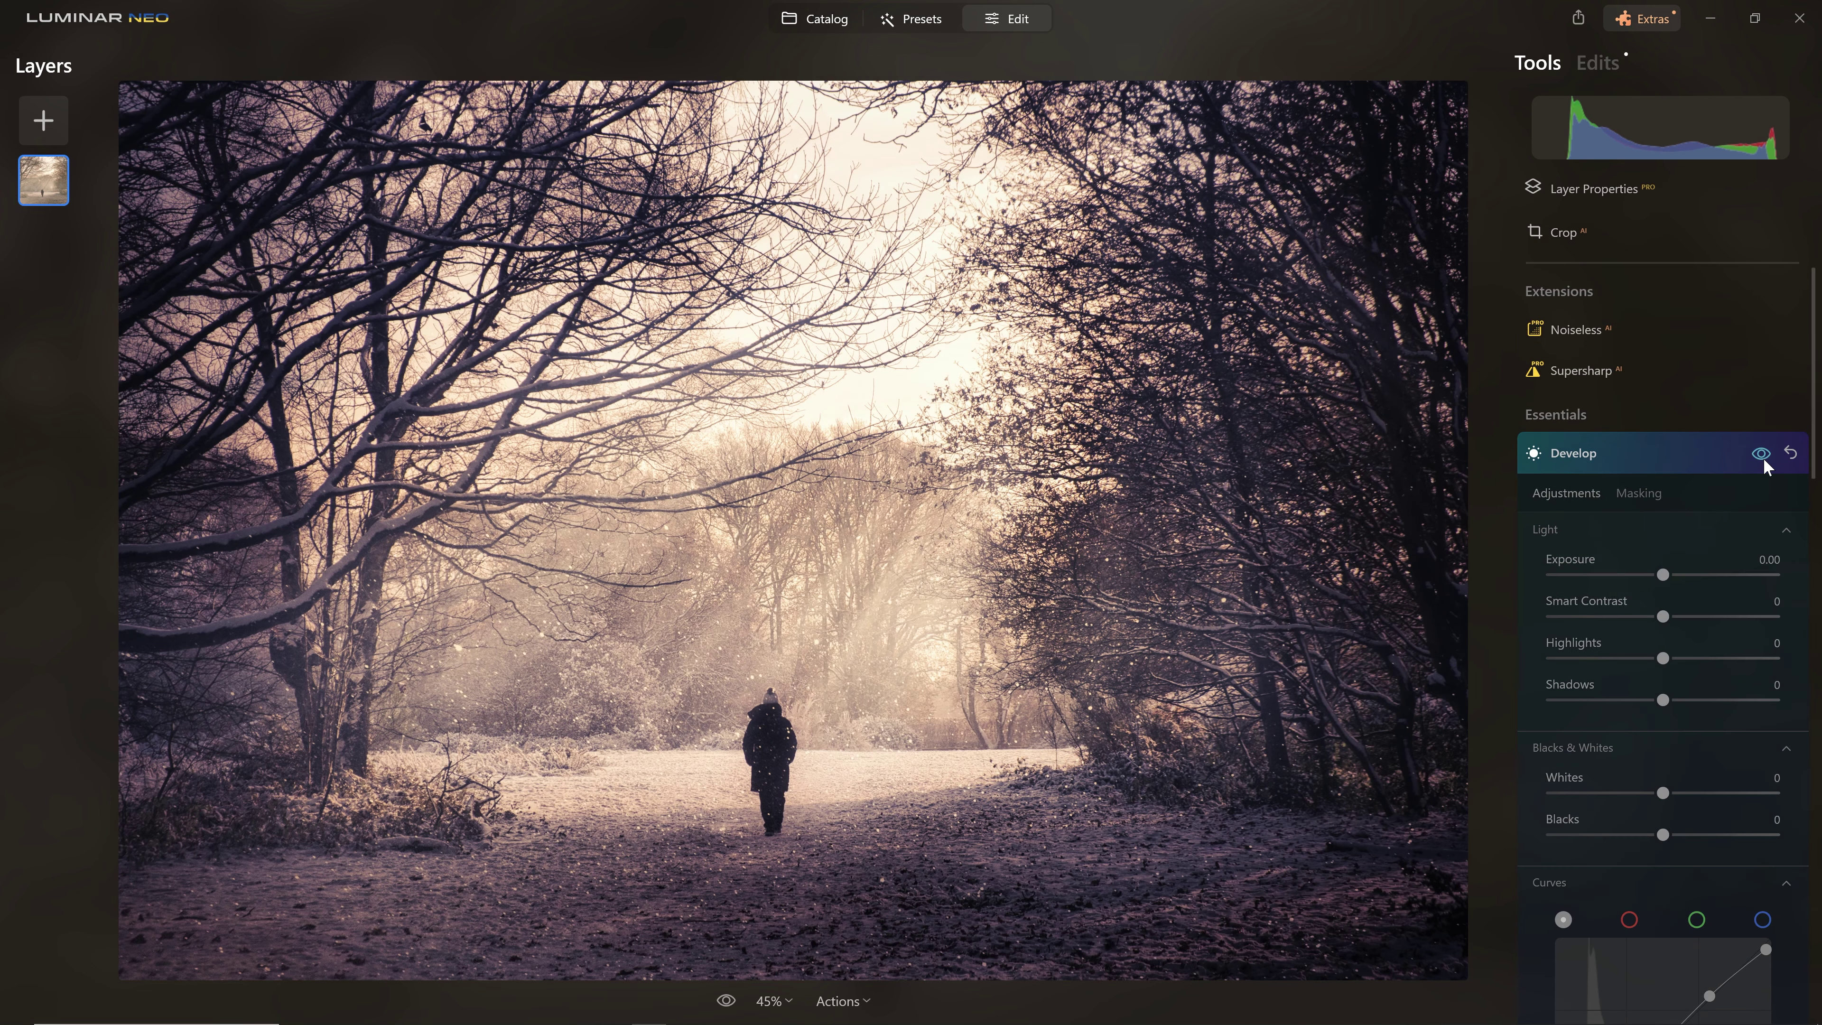
click(1764, 457)
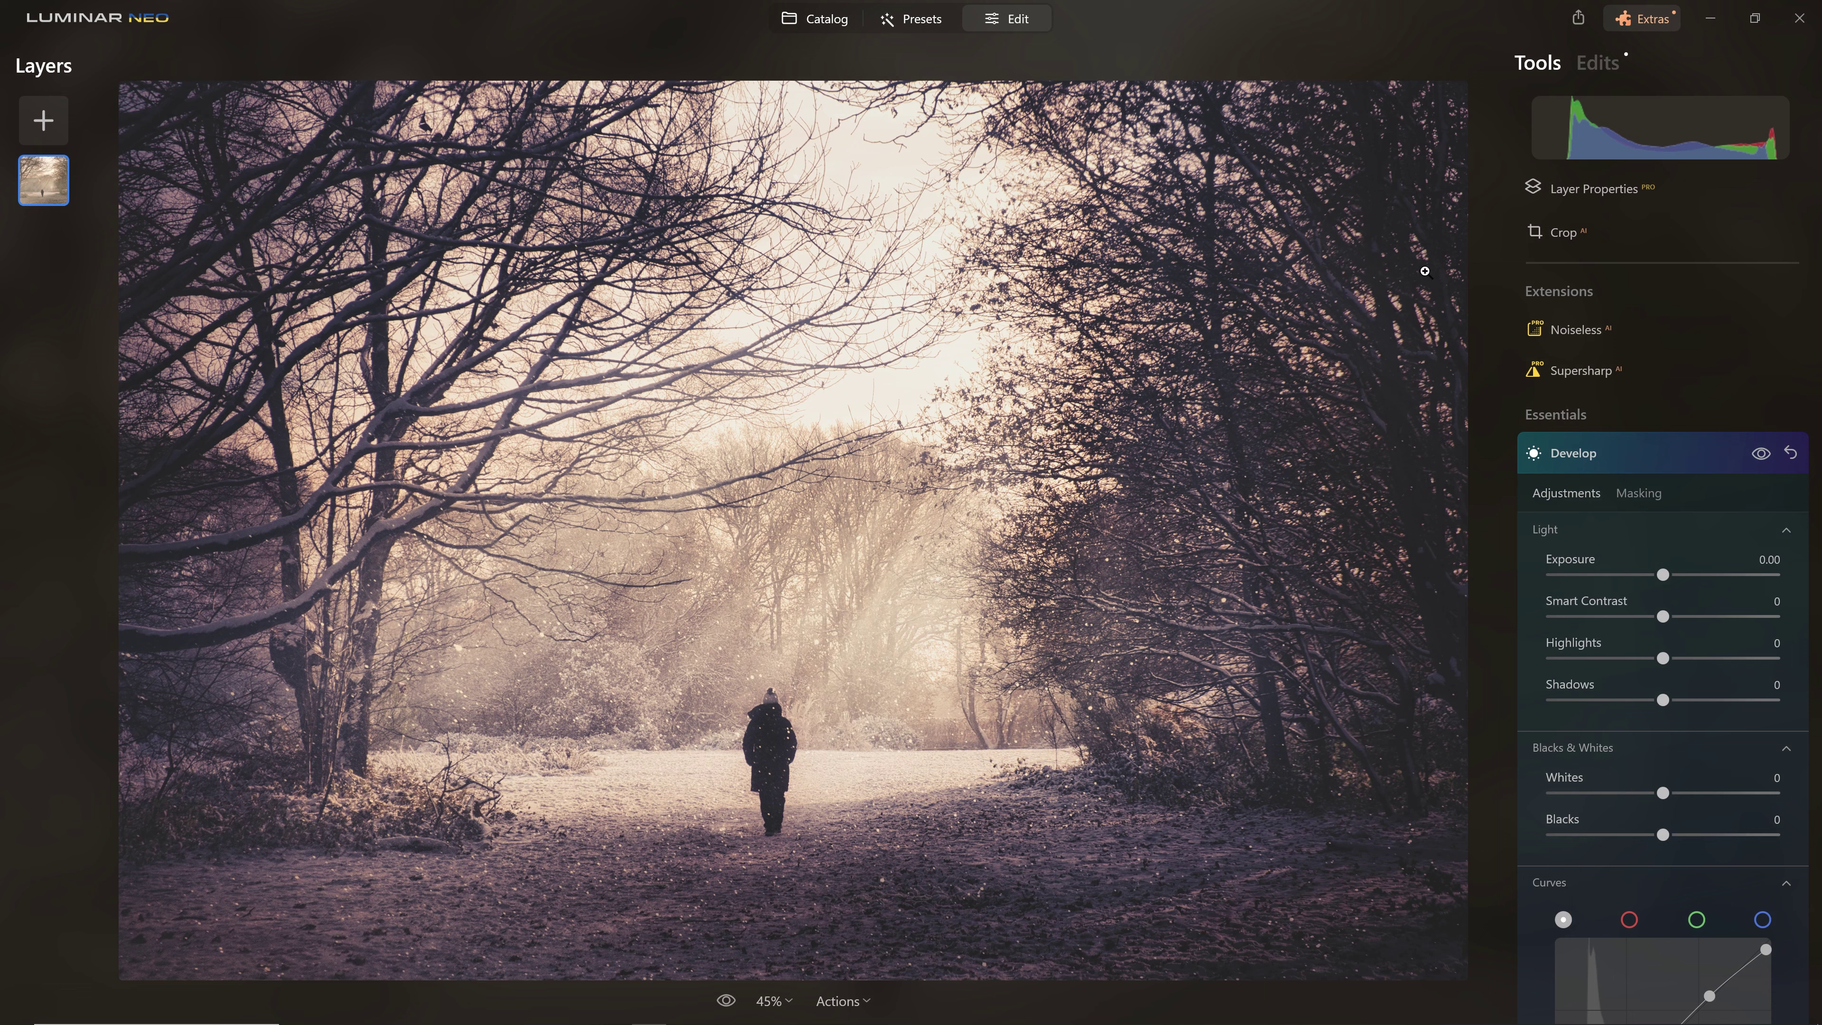